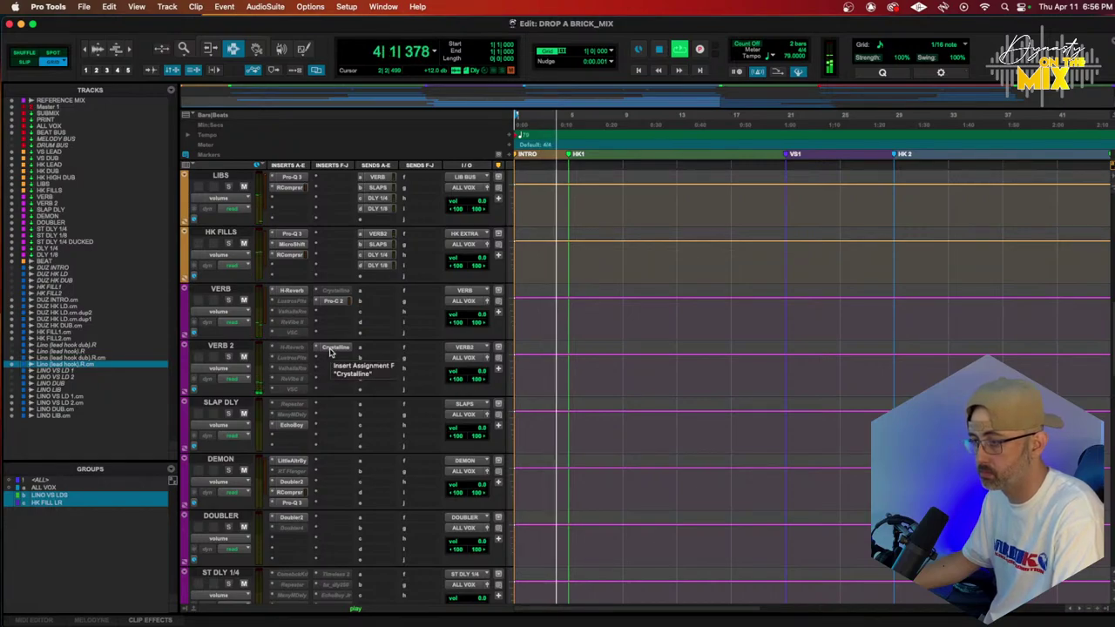
Check the Crystalline reverb on VERB 2 and raise the DUZ HKDUB.cm track's volume to about -4 dB
click(333, 348)
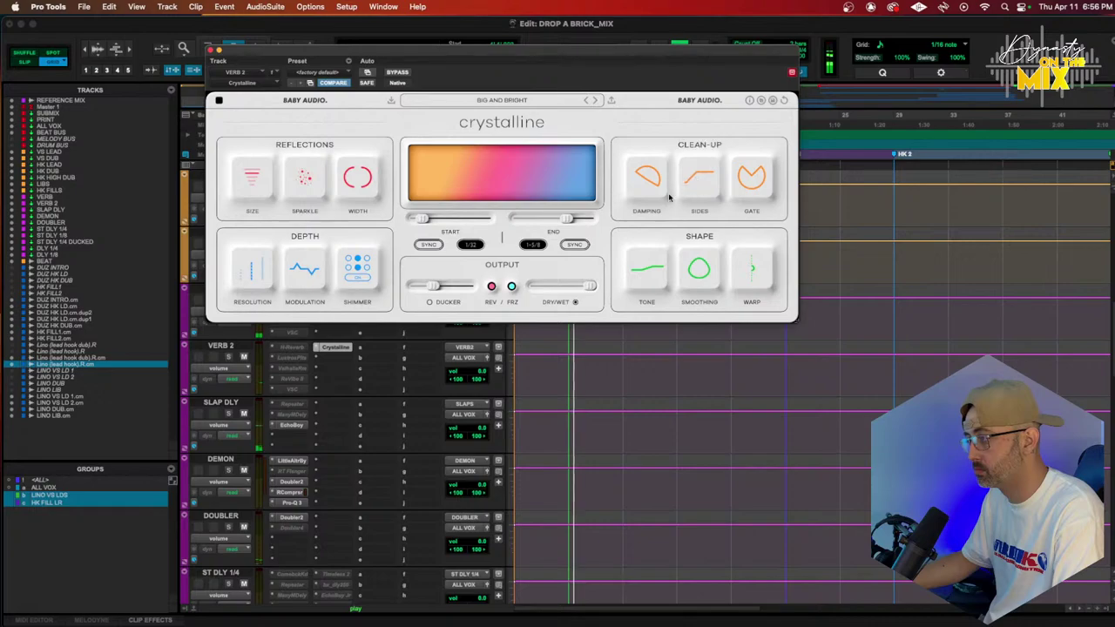
scroll(405, 407, down, 10)
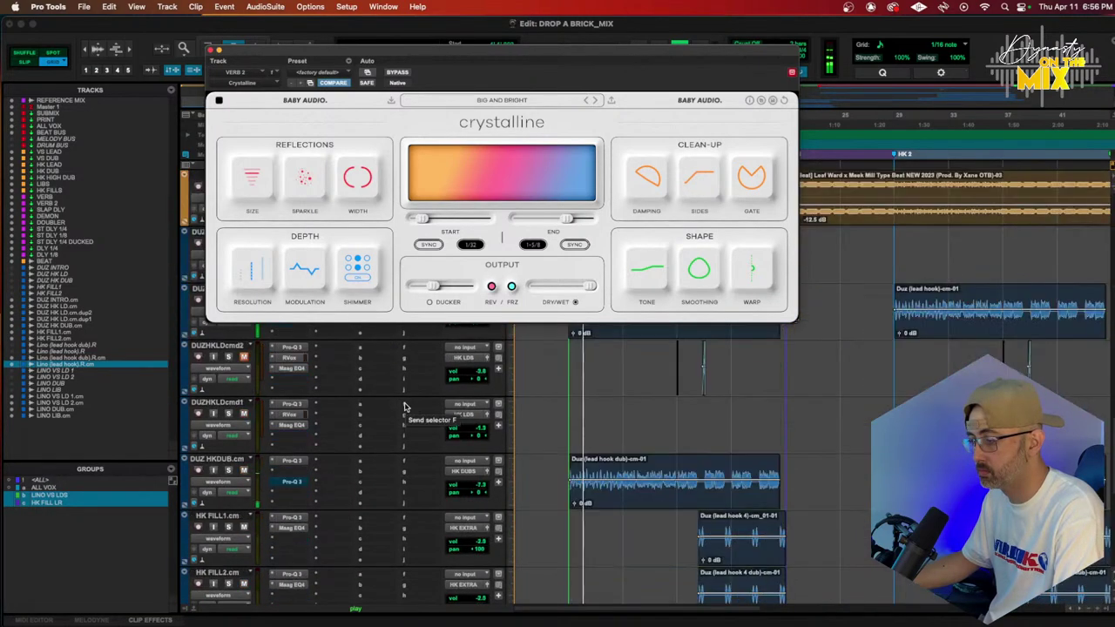
click(460, 485)
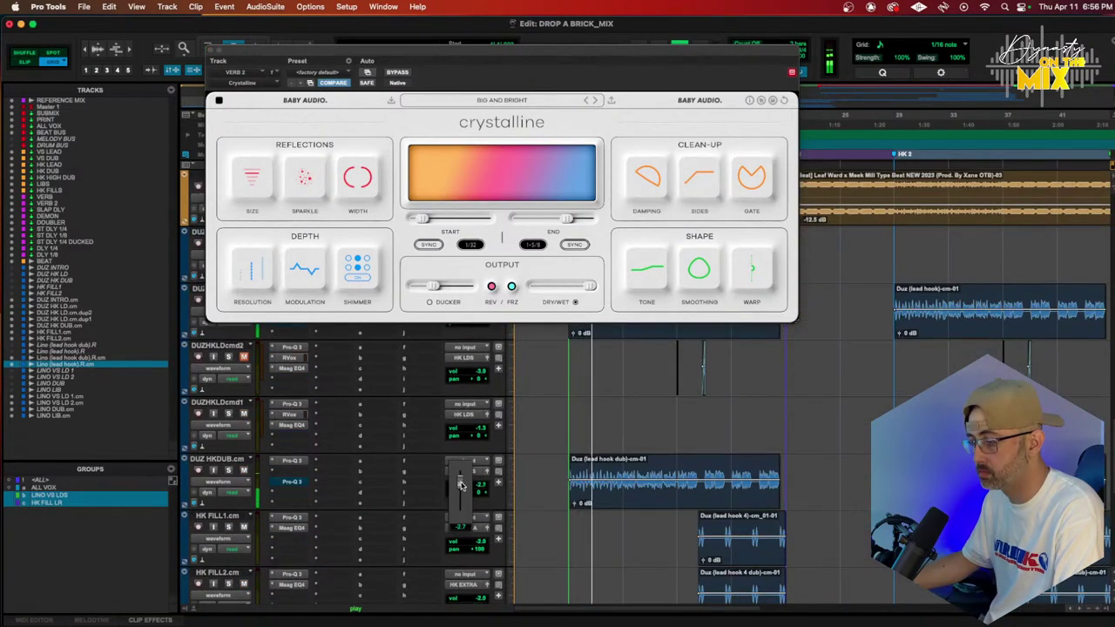
In the first Pro-Q 3 on DUZ HKDUB.cm, move the lowest bell band to about 233 Hz with a +1.6 dB boost
click(296, 460)
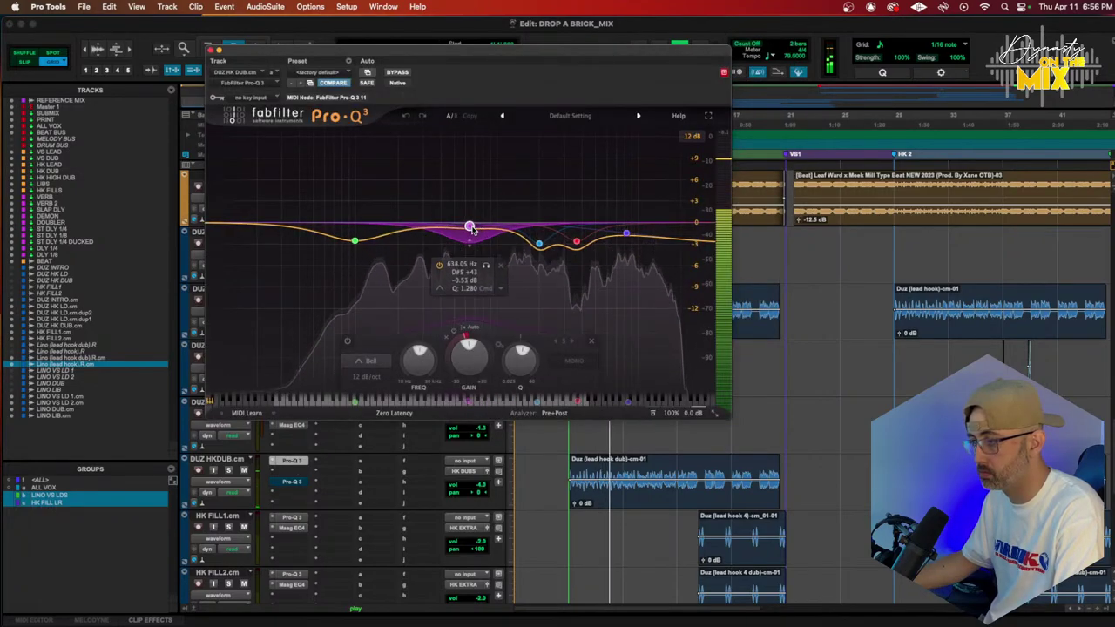
mouse_move(380, 228)
mouse_down()
mouse_move(380, 207)
mouse_move(367, 242)
mouse_up()
click(386, 245)
click(355, 241)
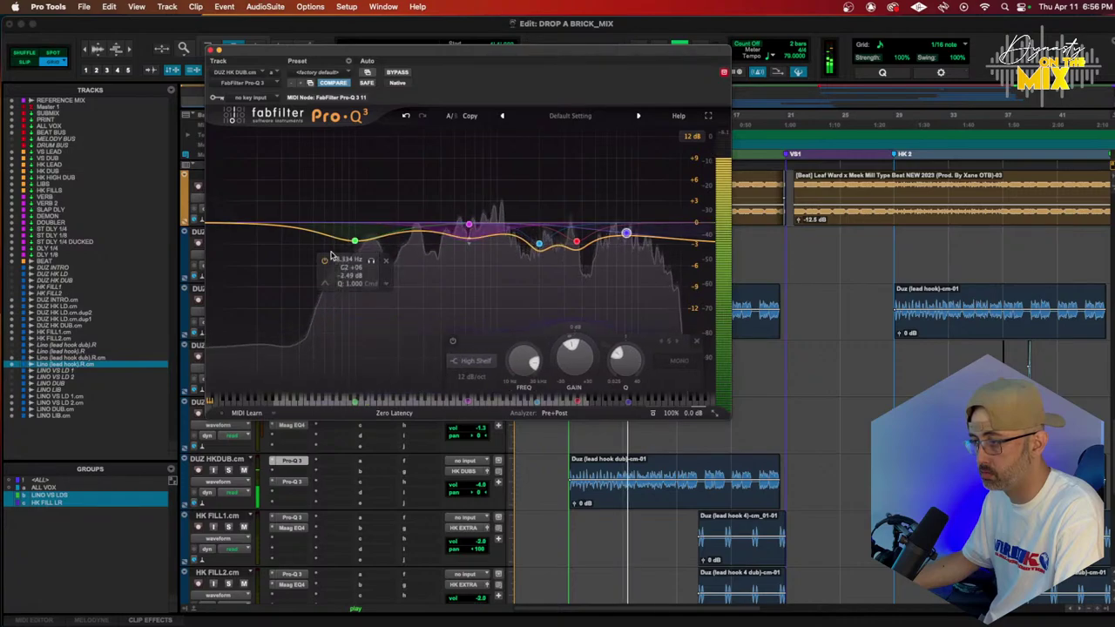
drag(354, 244, 407, 213)
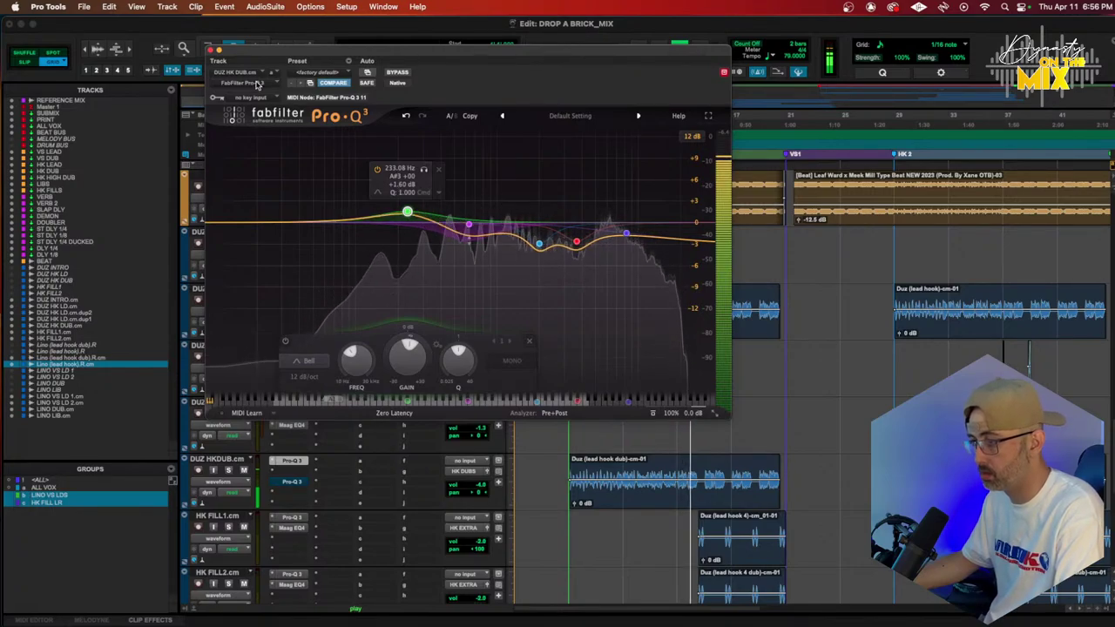
click(218, 51)
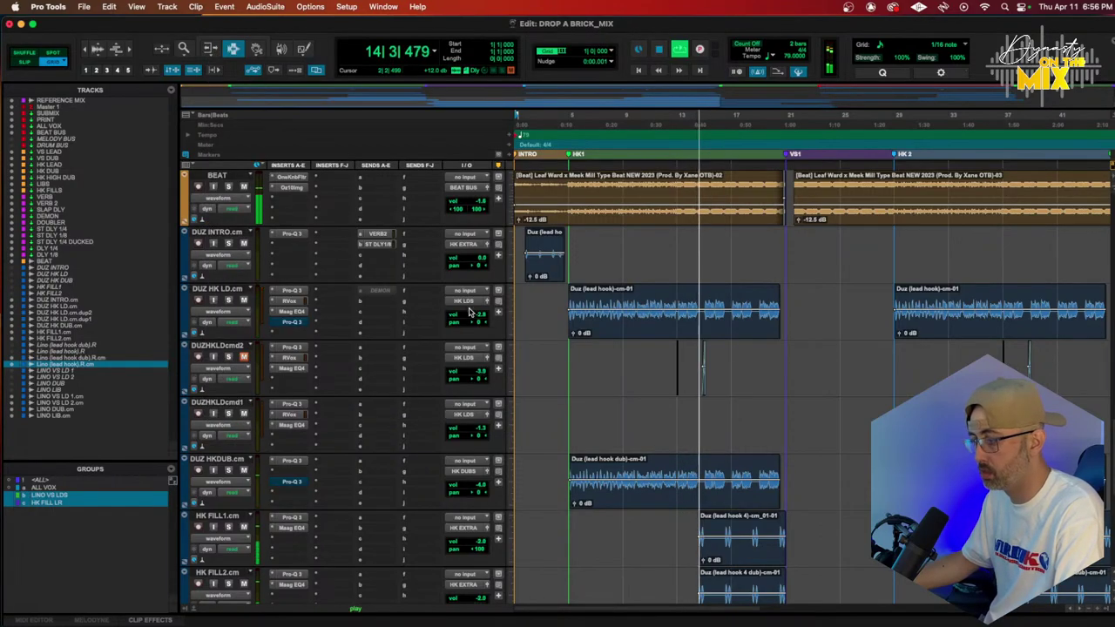
Set the RCompressor on HK HIGH DUB to a threshold of -20.3 and a gain of 0.4
scroll(470, 376, down, 5)
drag(470, 376, 470, 370)
scroll(412, 353, up, 5)
scroll(410, 355, up, 14)
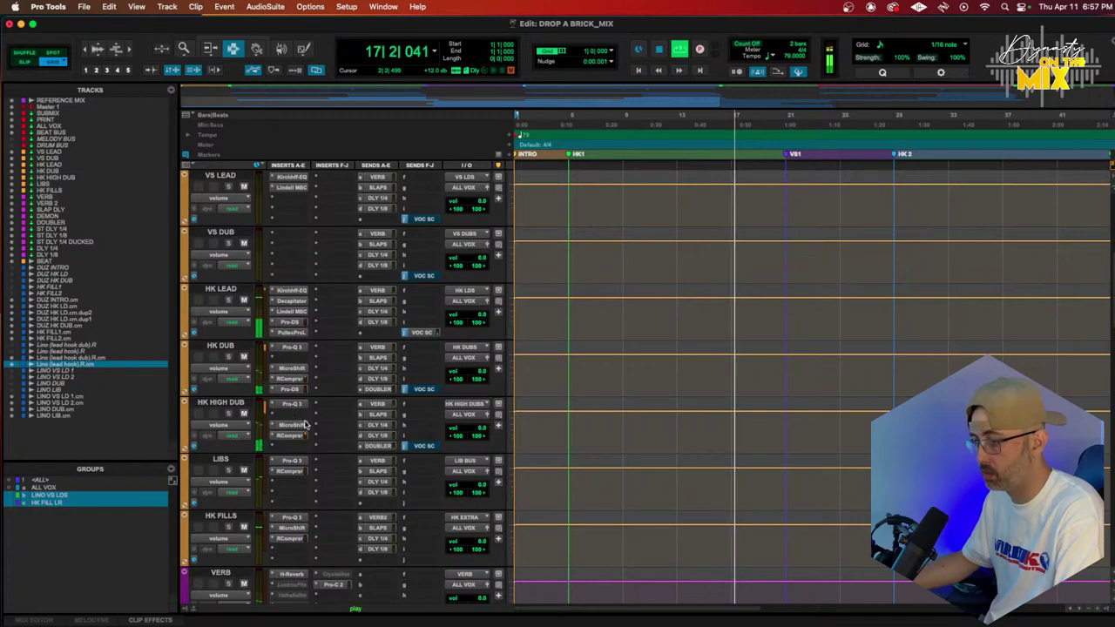
click(290, 435)
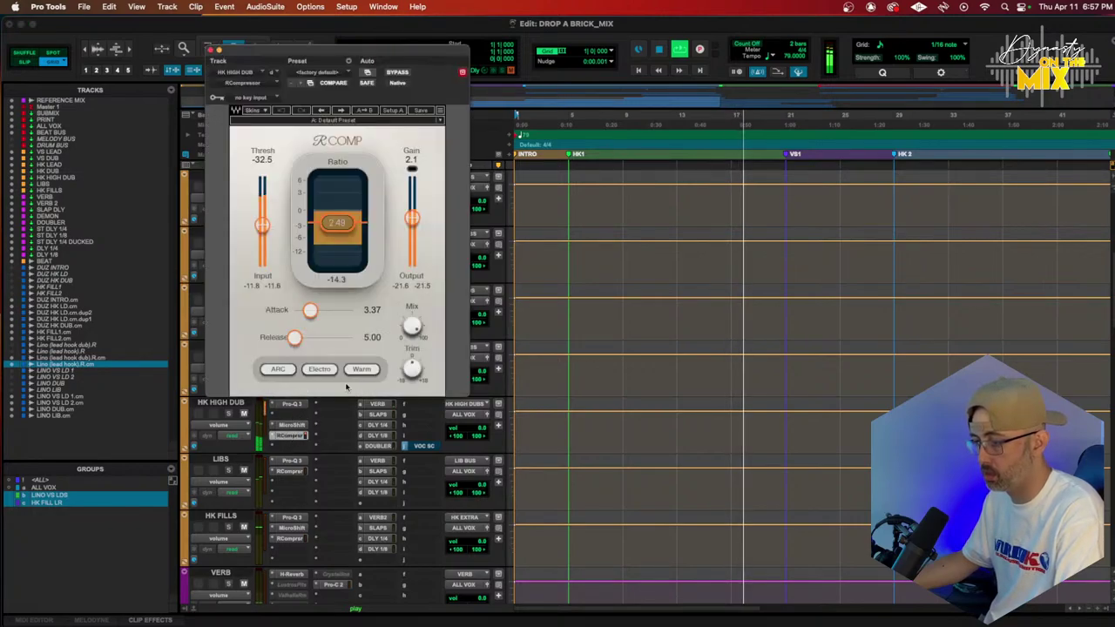
drag(267, 192, 262, 218)
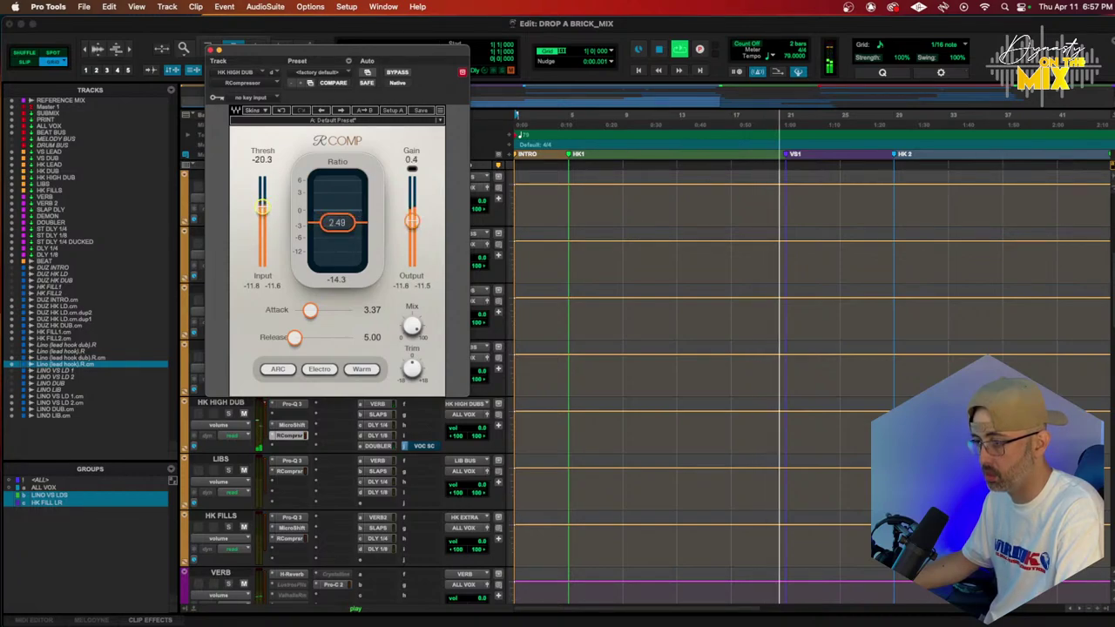
In HK HIGH DUB's Pro-Q 3, reduce the boost near 1300 Hz and turn the high shelf into a slight cut
click(294, 404)
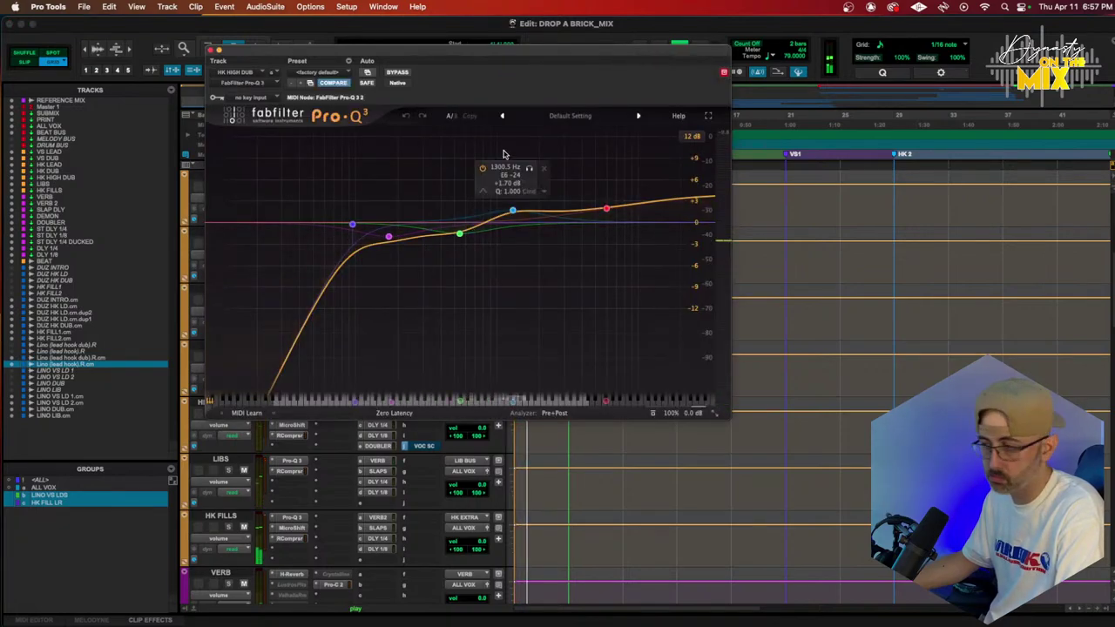
drag(513, 210, 514, 217)
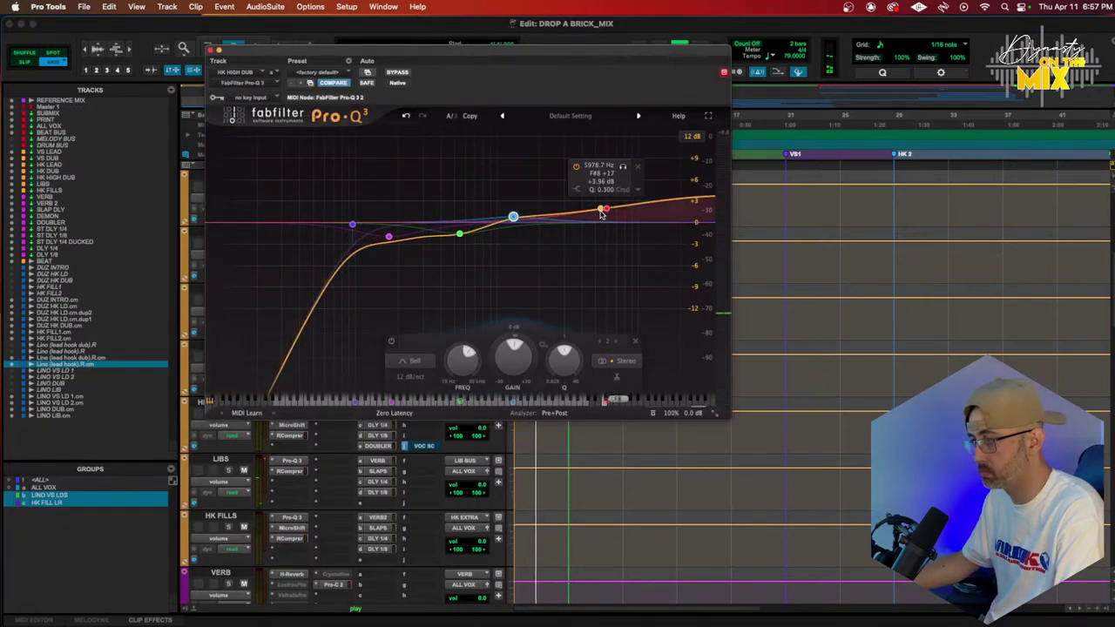
drag(606, 209, 629, 228)
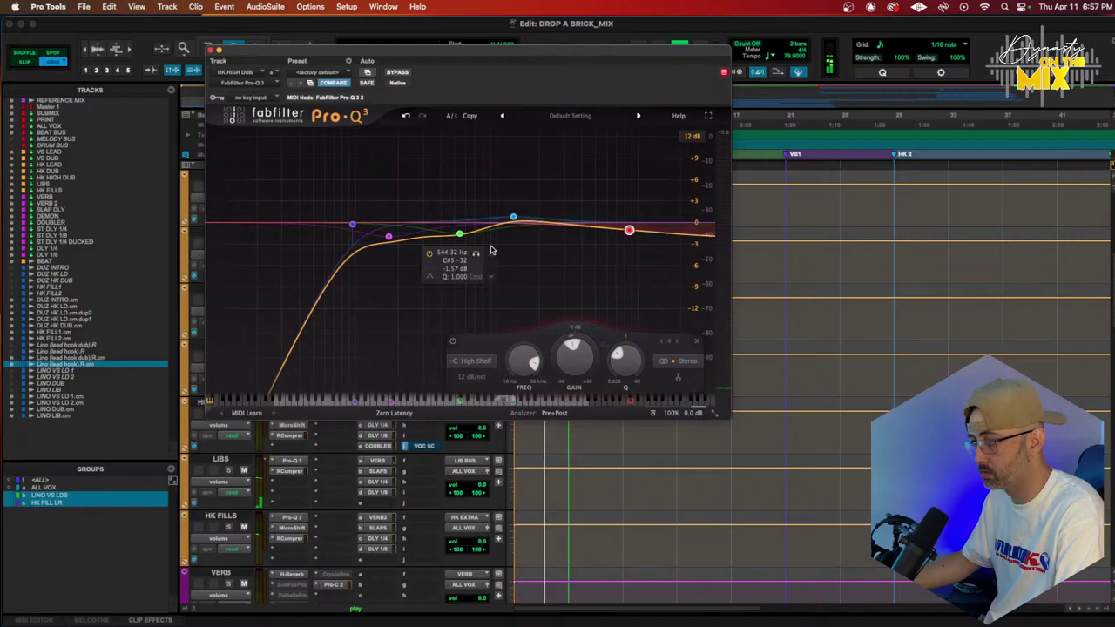
Raise HK HIGH DUB's mid band to about +0.9 dB near 515 Hz, lower the low-cut frequency and make the low bell cut shallower
click(458, 236)
drag(459, 236, 455, 217)
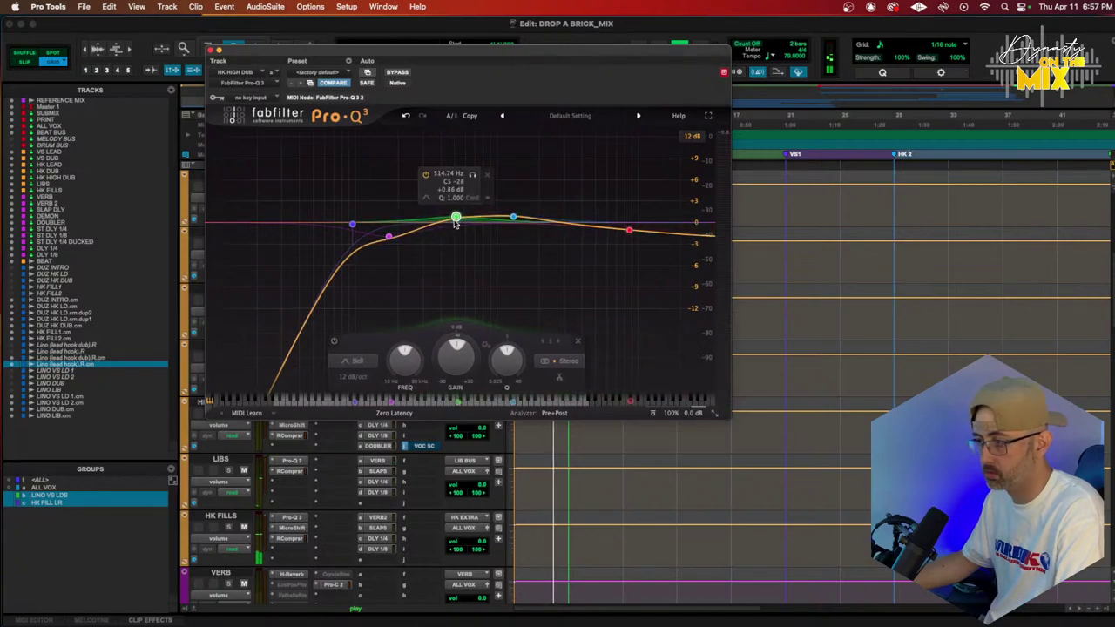
drag(352, 225, 396, 229)
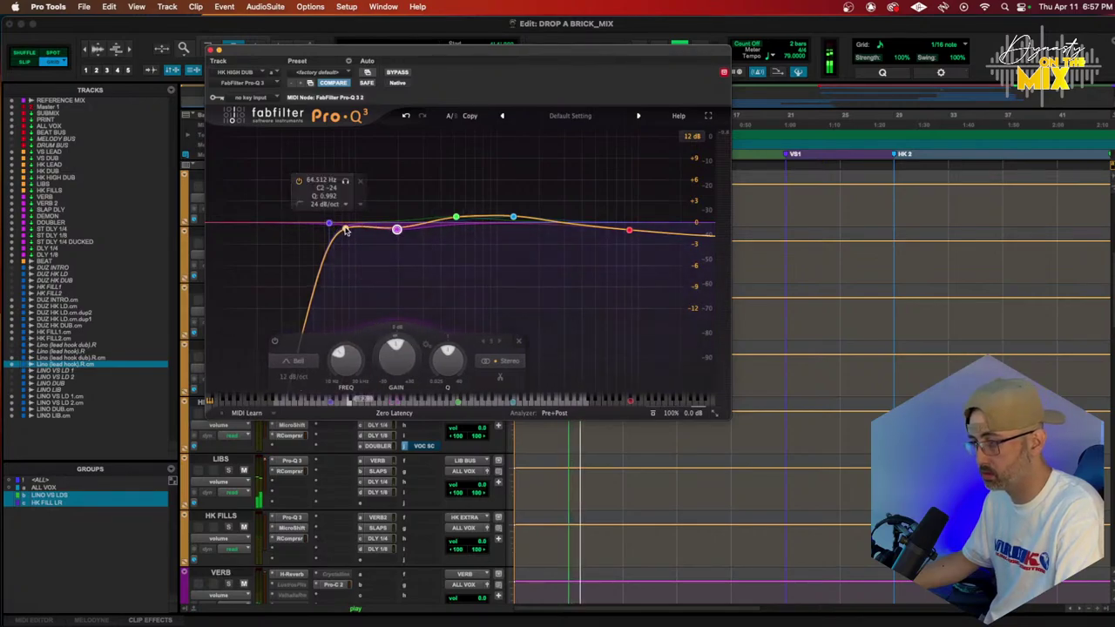
click(212, 51)
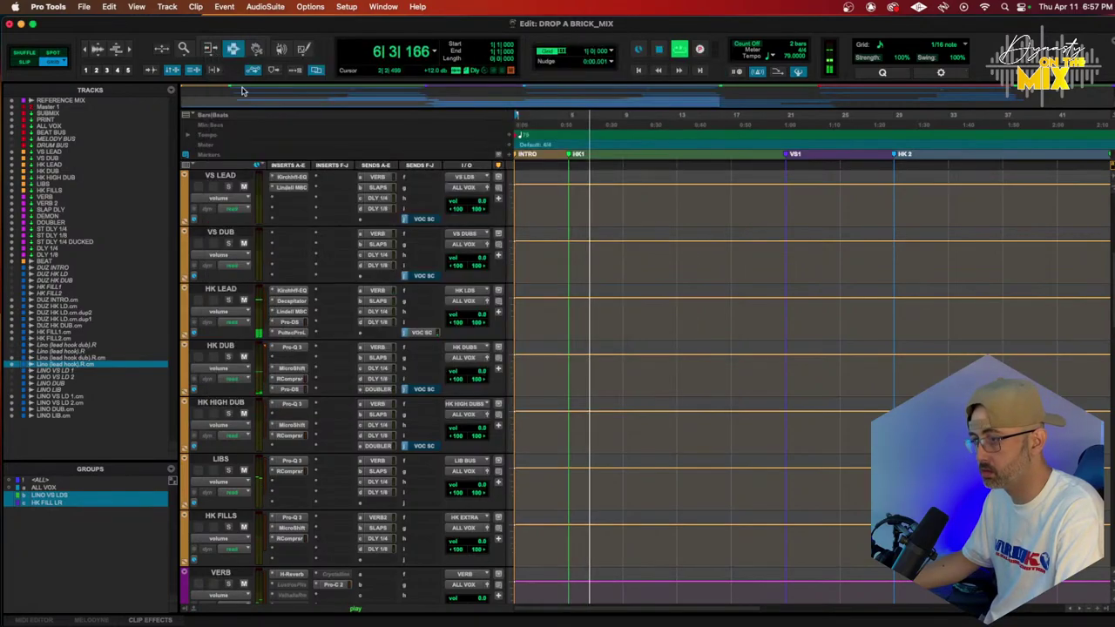
In HK LEAD's Kirchhoff-EQ, move the middle bell band to about 389 Hz and boost it by about 1.1 dB
click(293, 290)
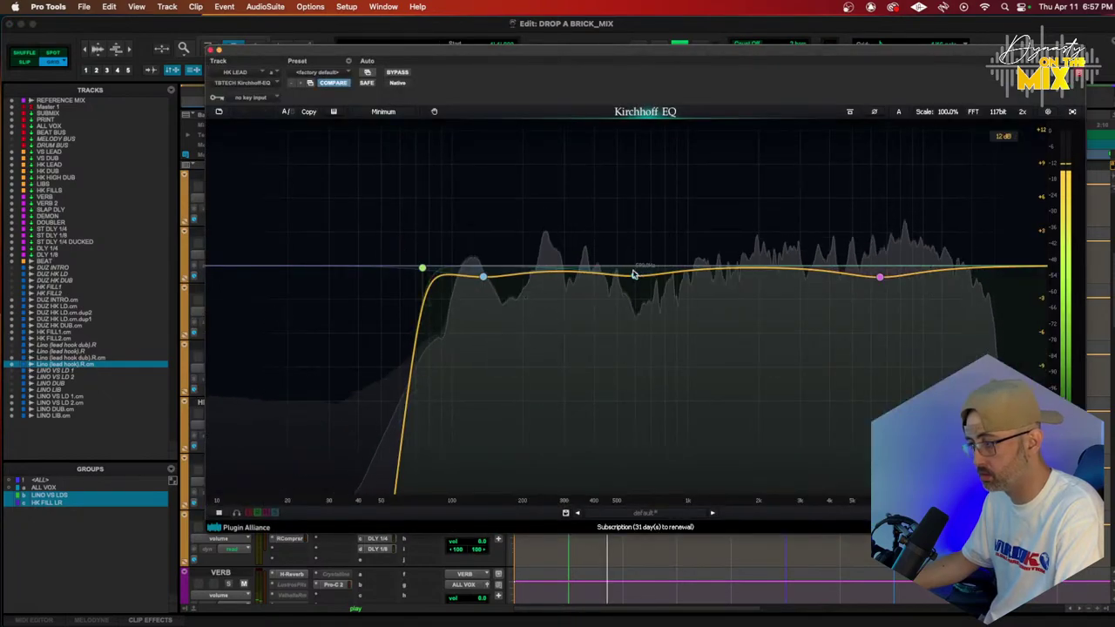
drag(634, 276, 590, 255)
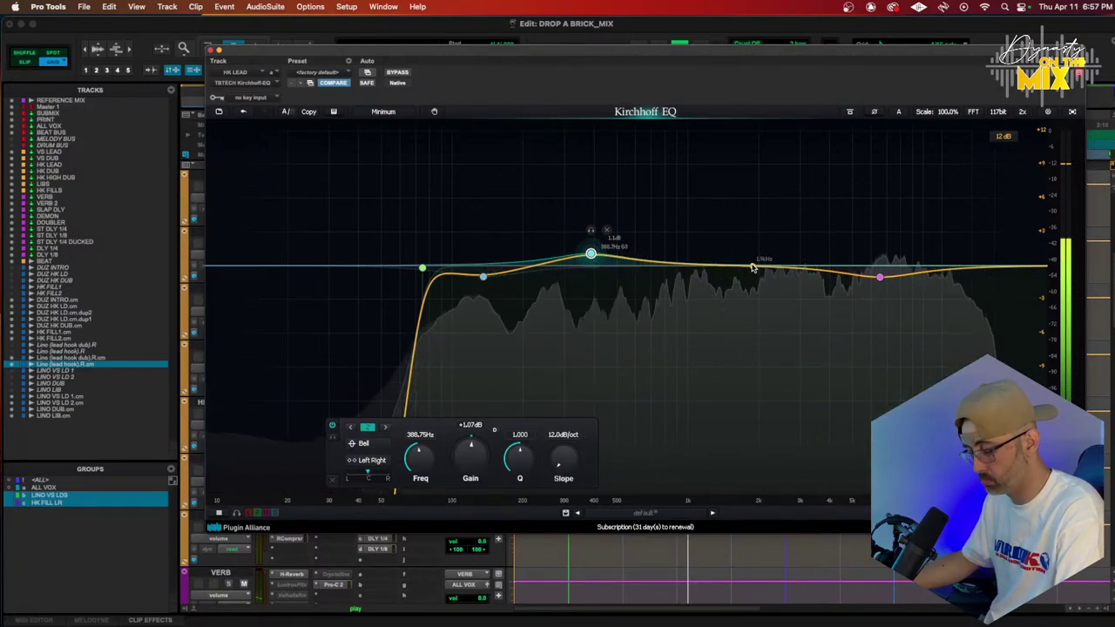
key(space)
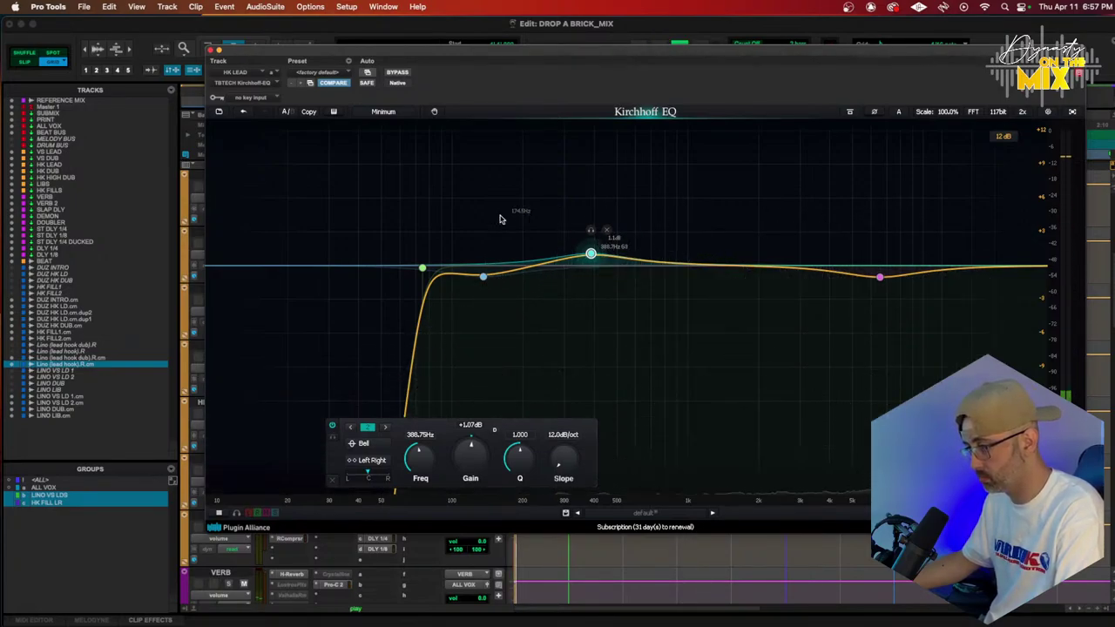
click(212, 50)
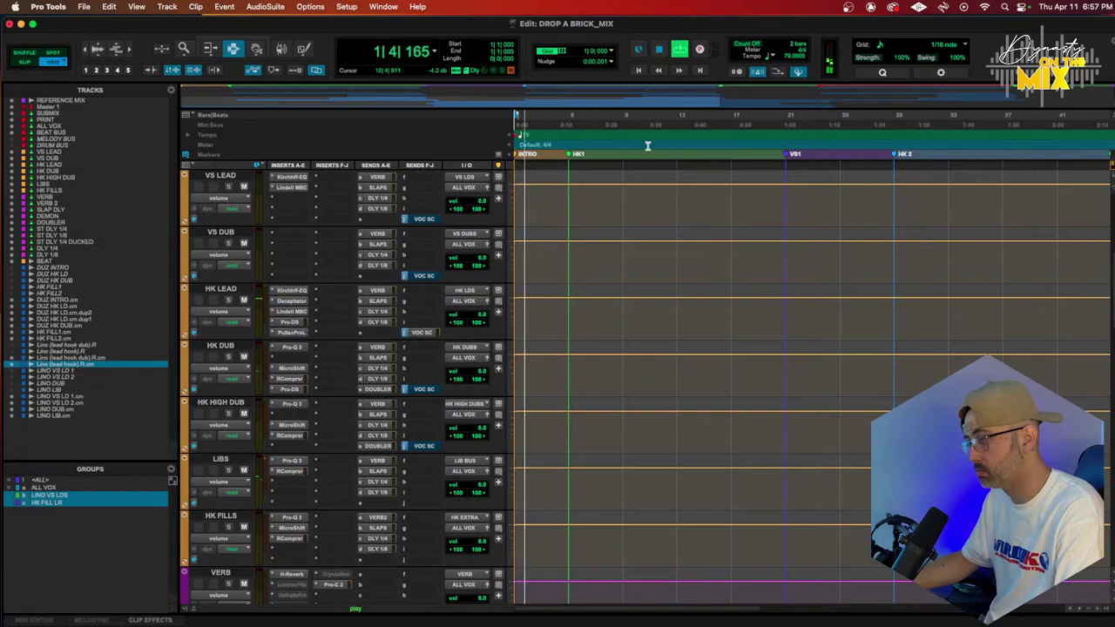
Play the song from the HK1 marker at bar 5 and set the Ln(ldhkdb).Rcm track's volume to about -6 dB
click(566, 118)
key(space)
scroll(682, 286, down, 15)
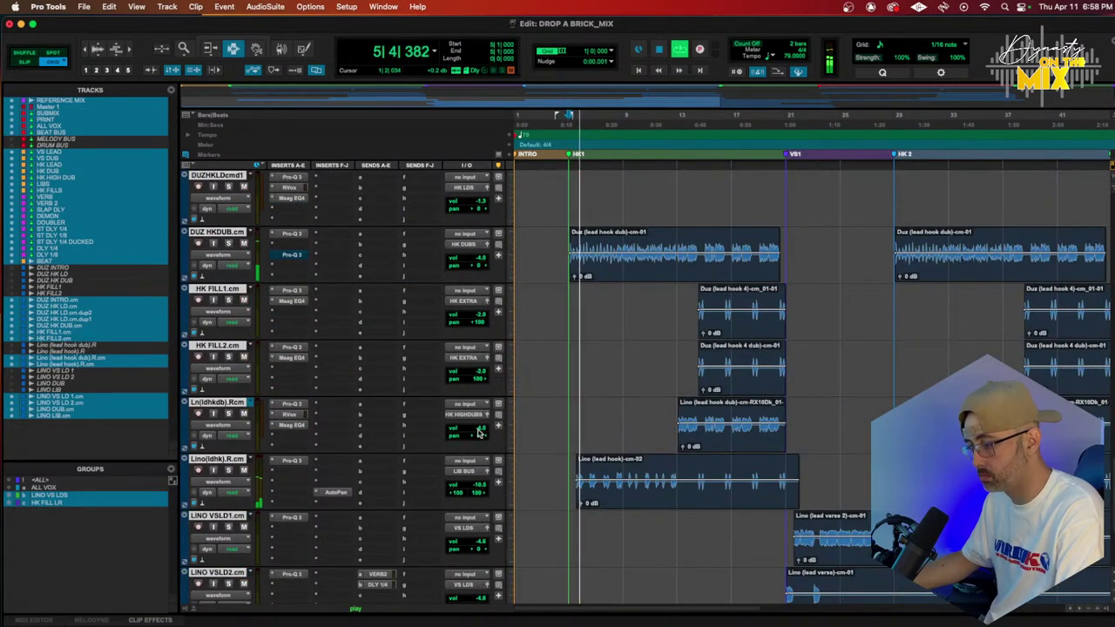
drag(477, 428, 477, 434)
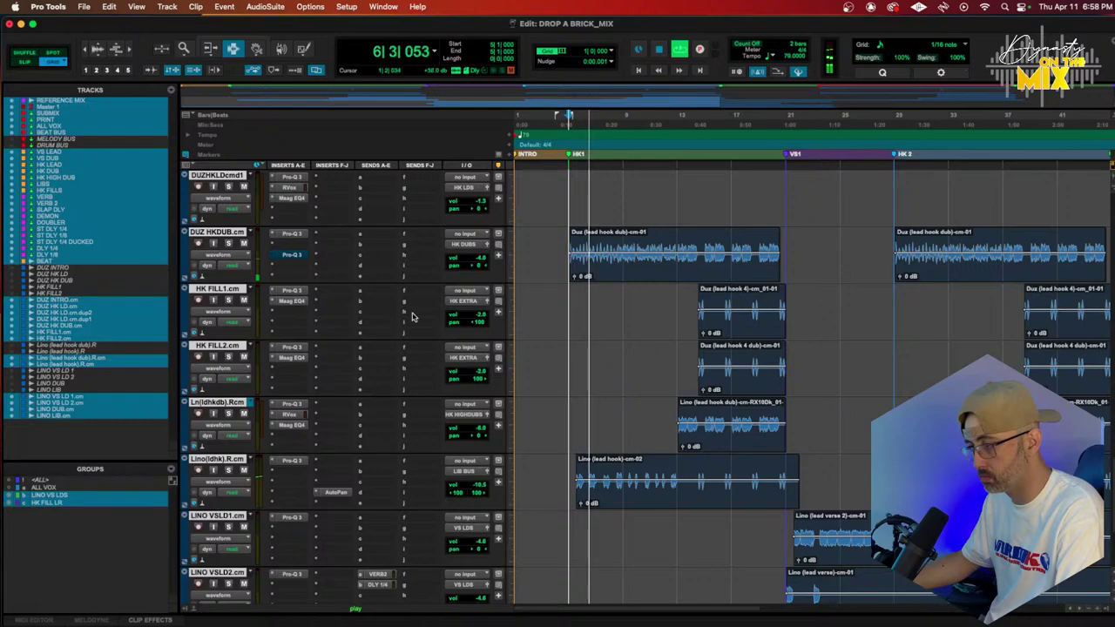
In DUZ HK LD.cm's first Pro-Q 3, ease the cut near 874 Hz to -0.59 dB and set a narrower -2.75 dB cut near 2350 Hz
scroll(309, 249, up, 3)
scroll(309, 249, up, 3)
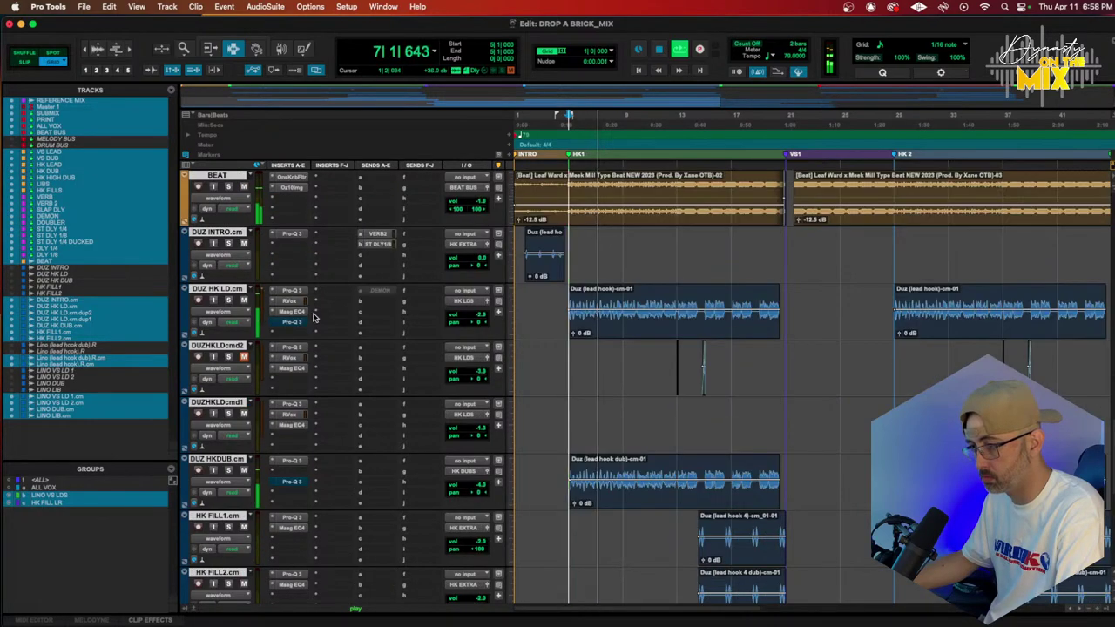
click(291, 292)
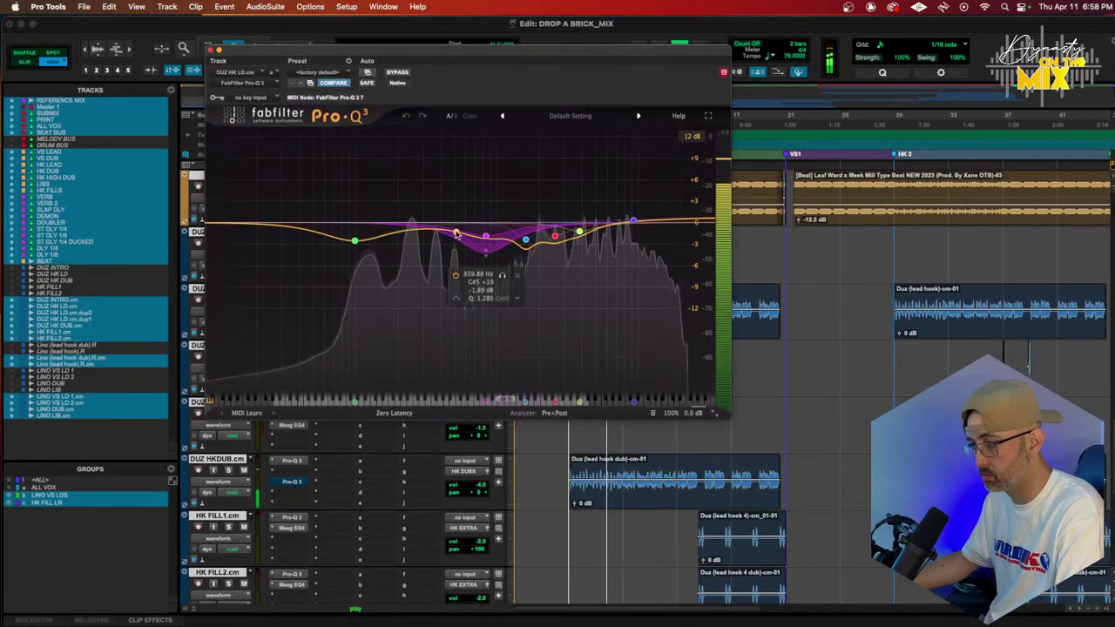
drag(483, 235, 488, 229)
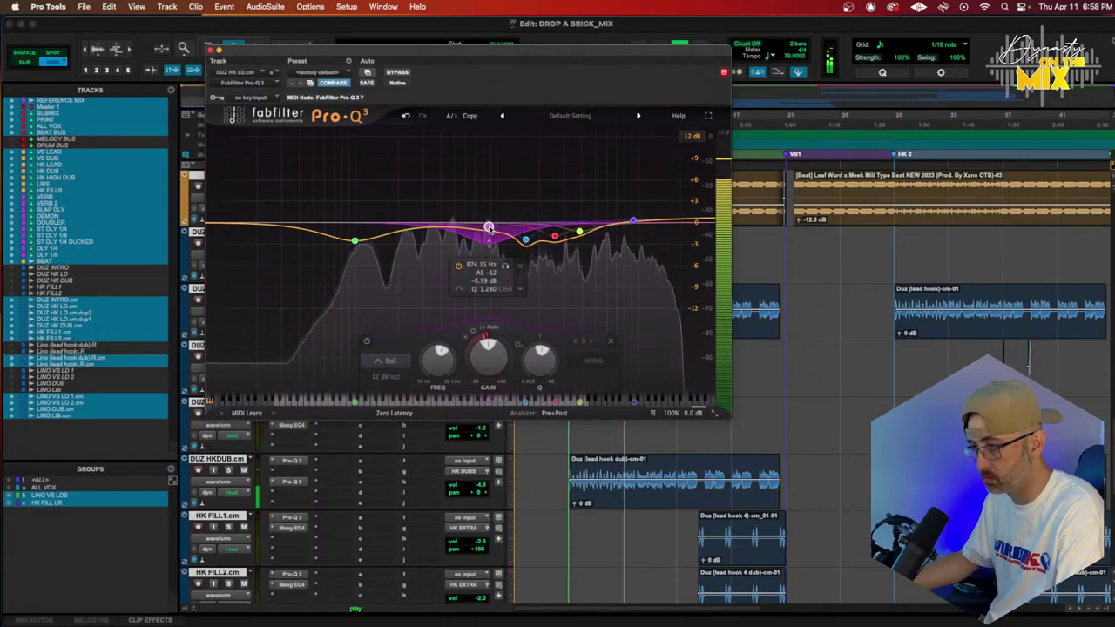
mouse_move(530, 242)
mouse_down()
mouse_move(529, 231)
mouse_move(550, 236)
mouse_move(542, 243)
mouse_up()
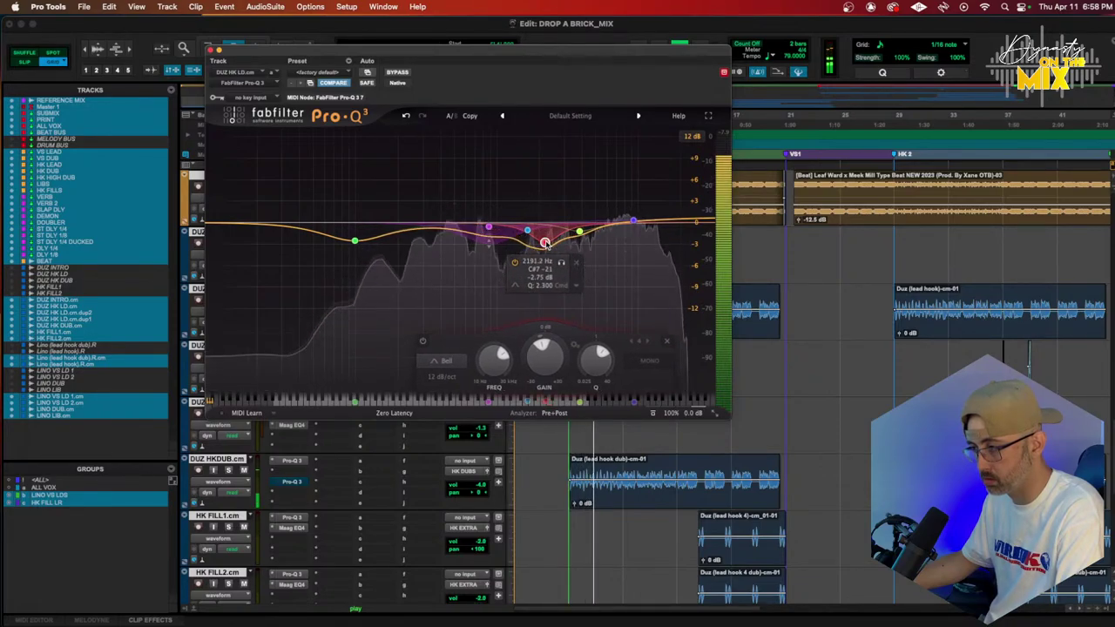
drag(546, 244, 550, 244)
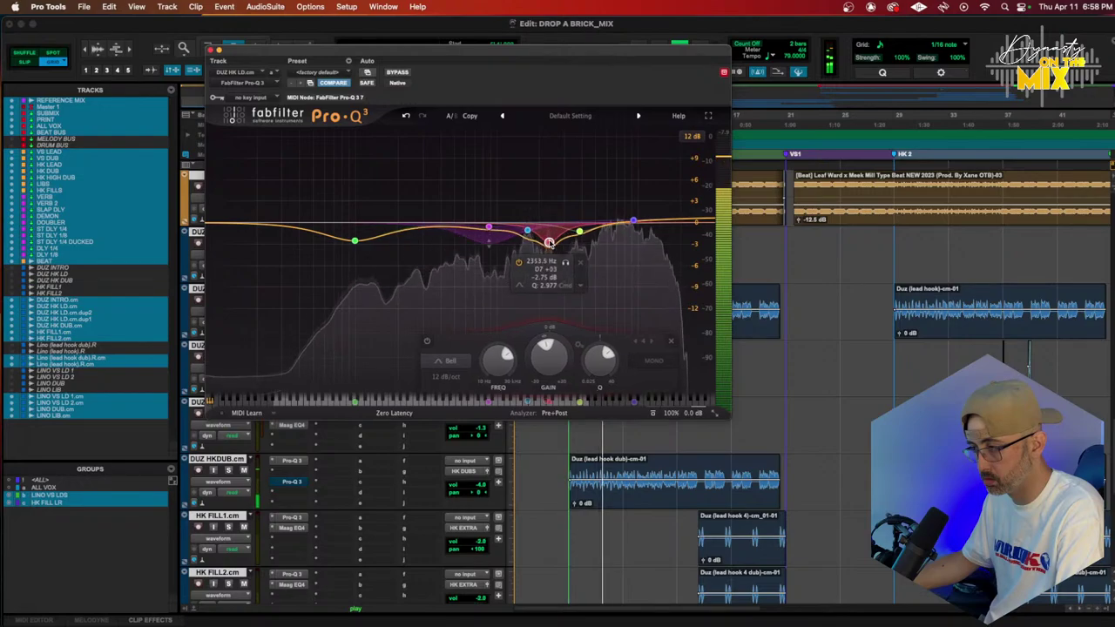
click(213, 50)
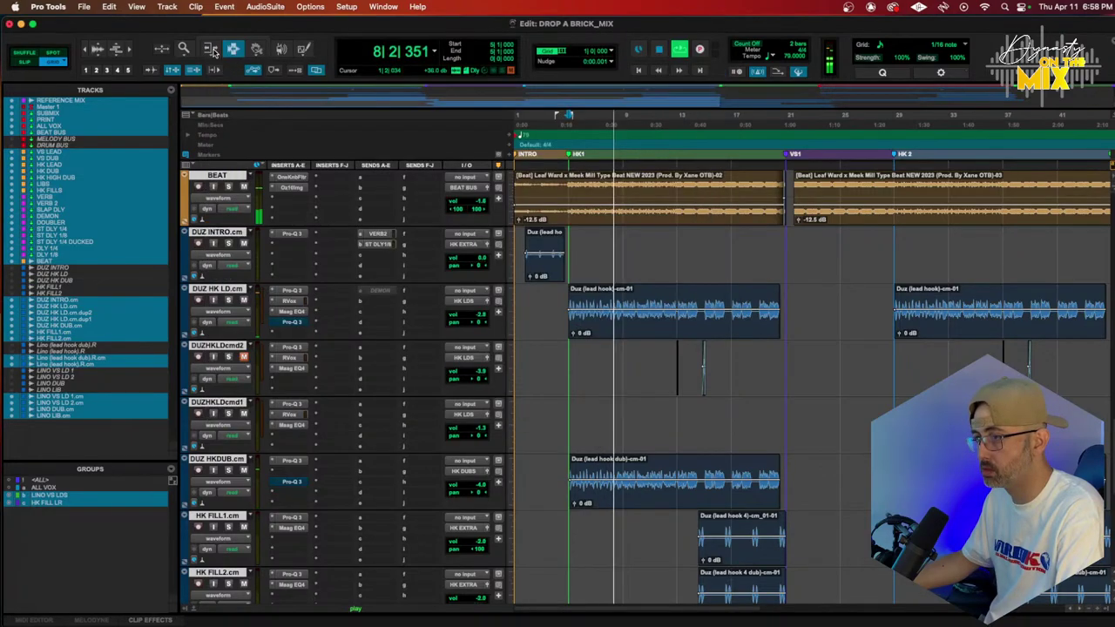
Stop playback and insert oeksound soothe2 (mono) in the first free F-J insert slot of the DUZ HK LD.cm track
key(space)
click(331, 291)
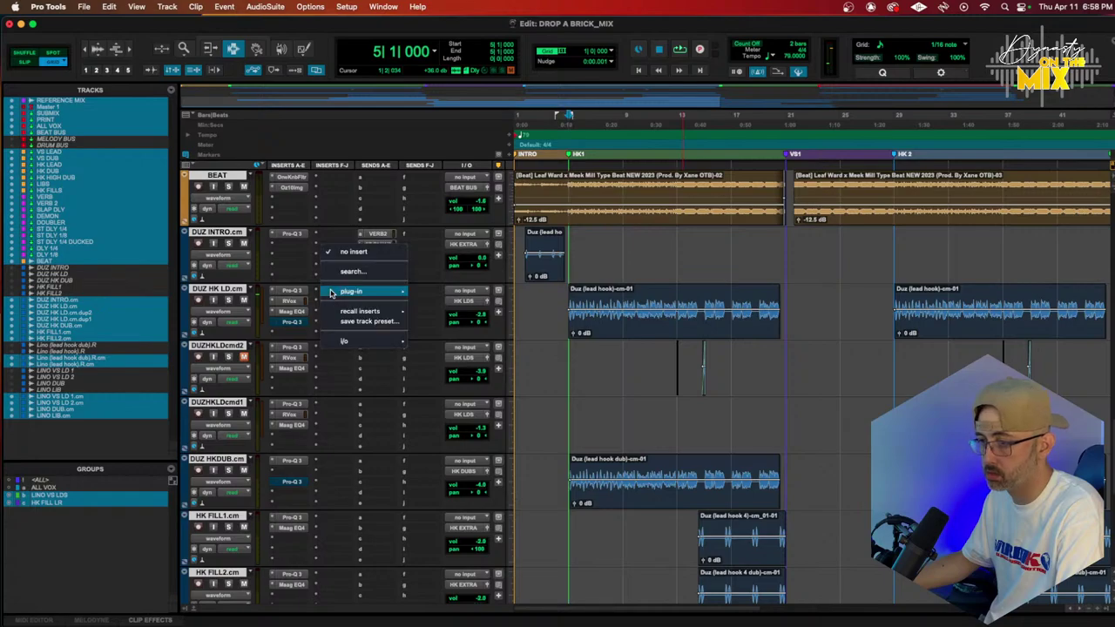
mouse_move(357, 291)
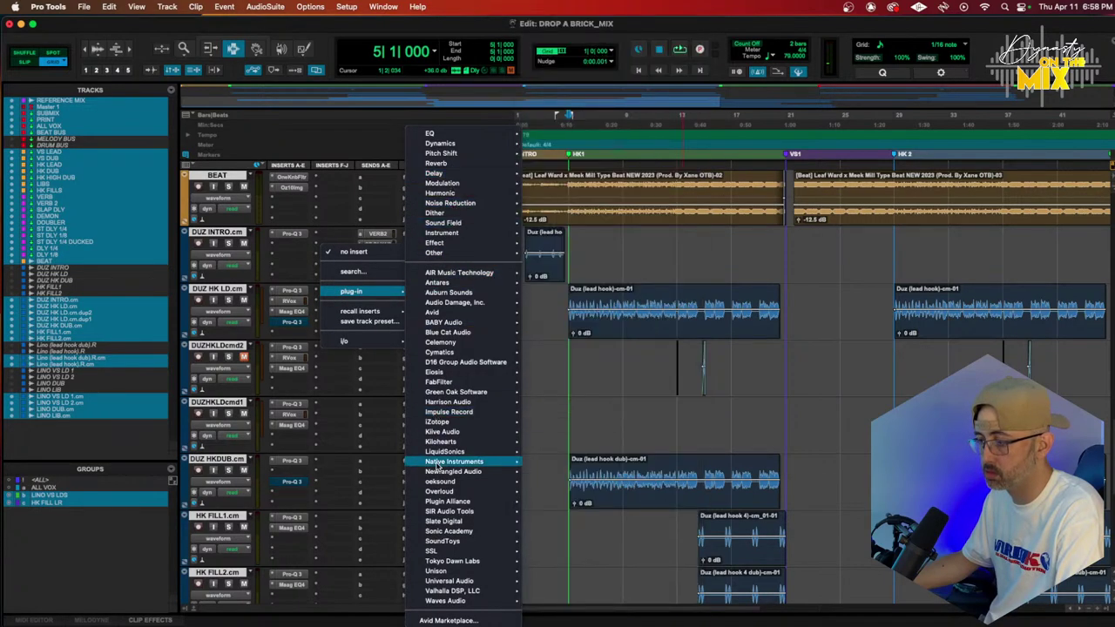
mouse_move(442, 475)
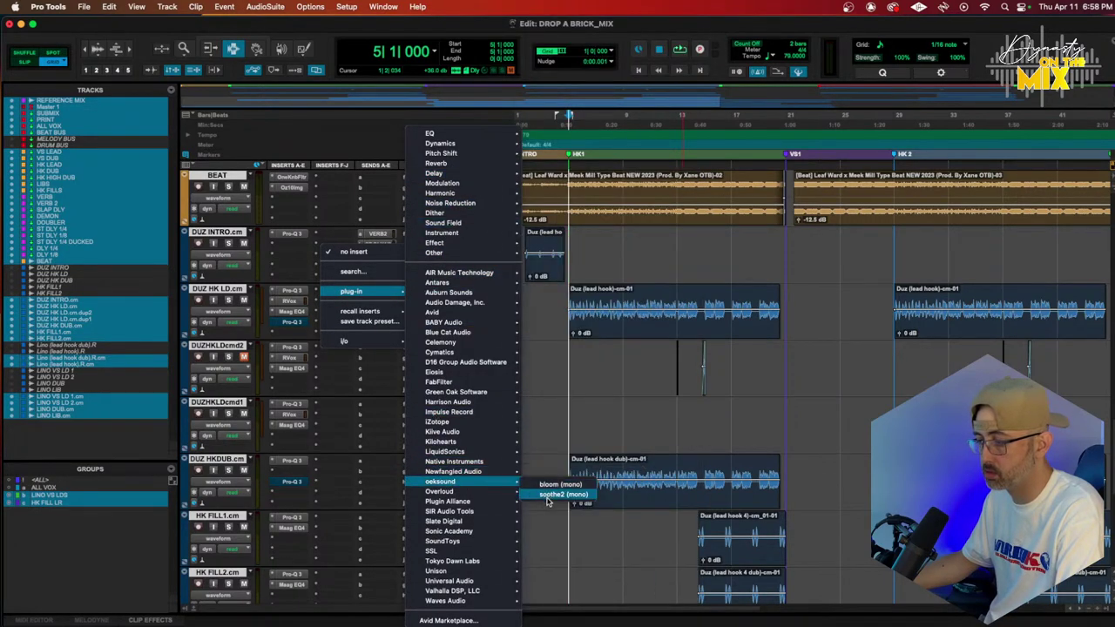
click(548, 496)
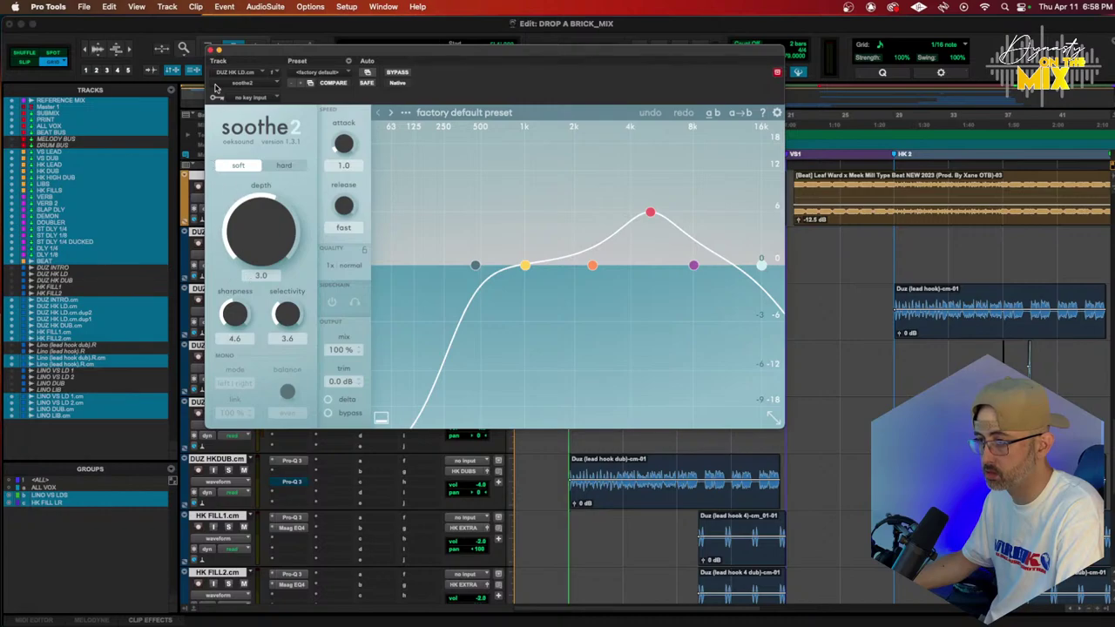
click(210, 50)
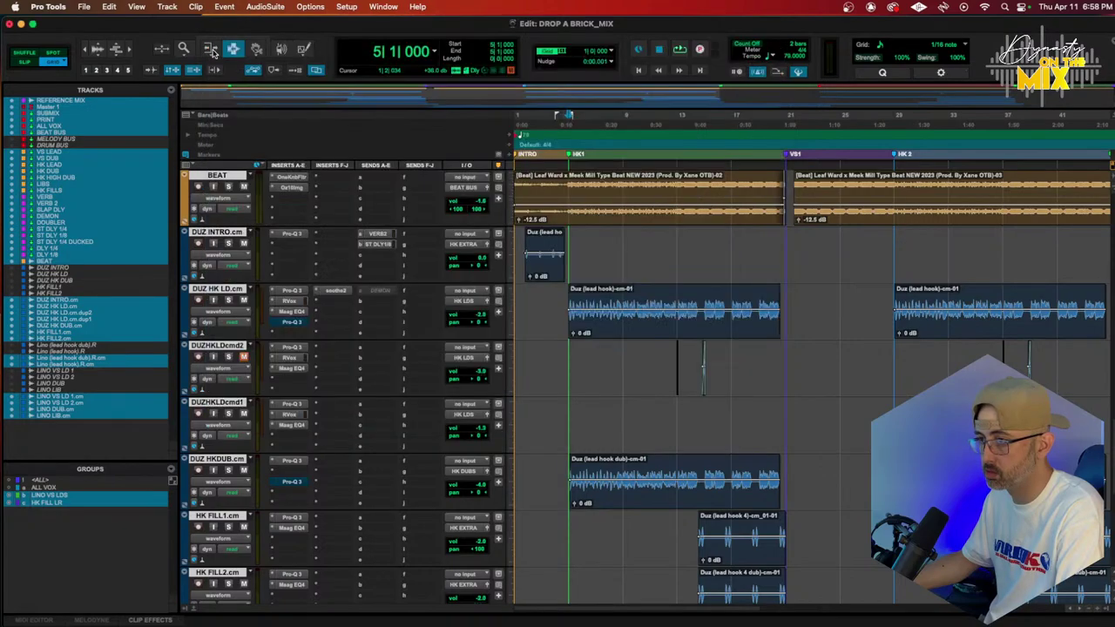
Play the hook and, in DUZ HK LD.cm's soothe2, set band 3 to 5.8 kHz at 1.8 dB and the low cut to 85 Hz
click(296, 290)
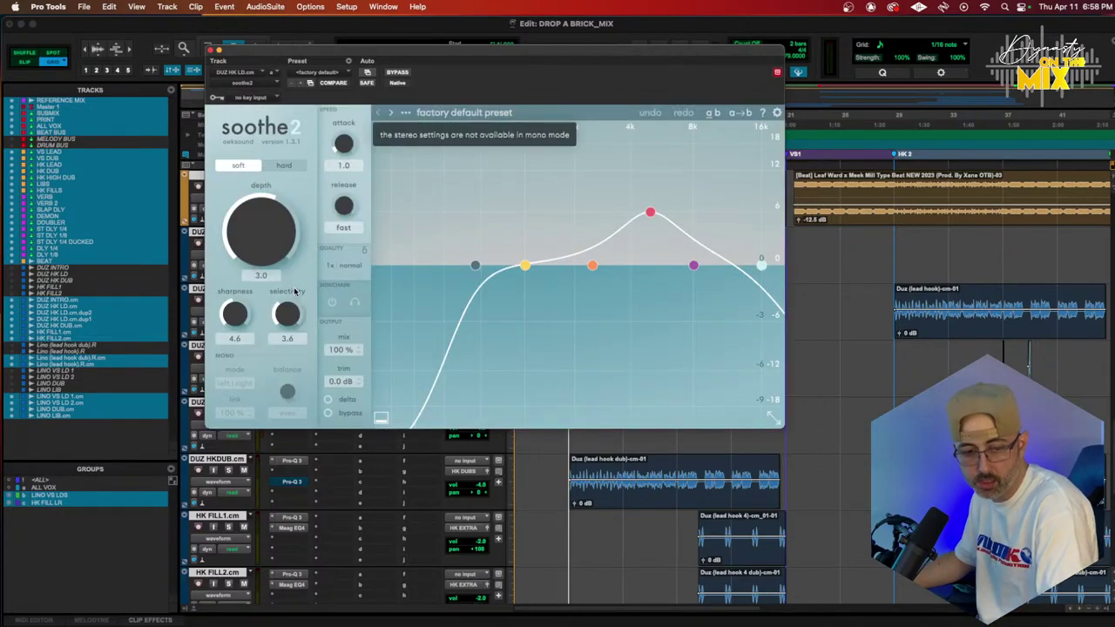
key(space)
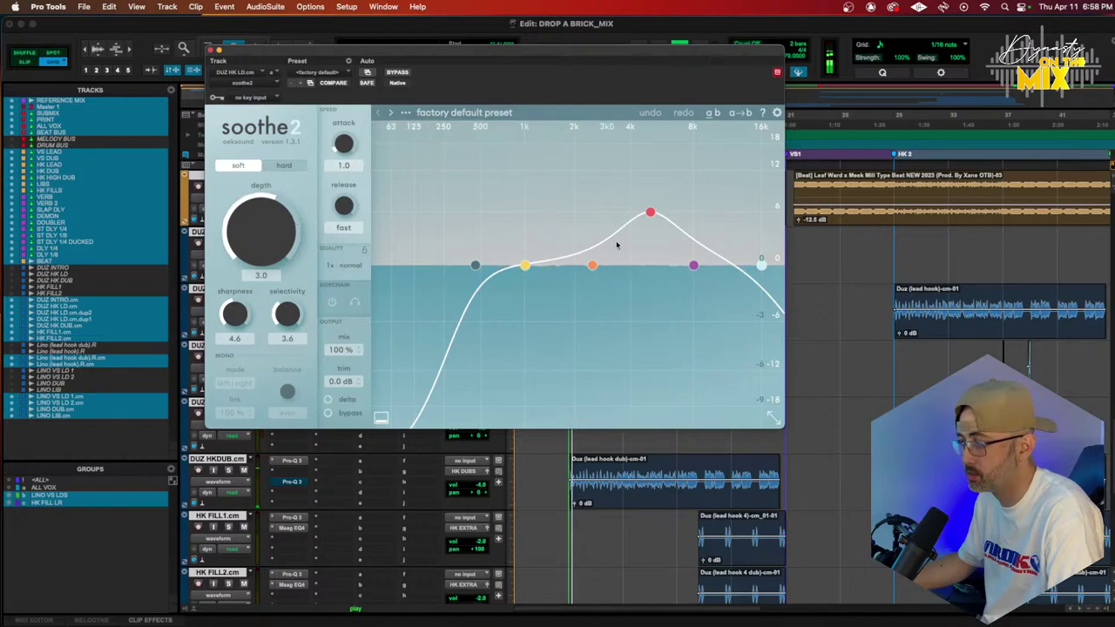
drag(649, 212, 660, 251)
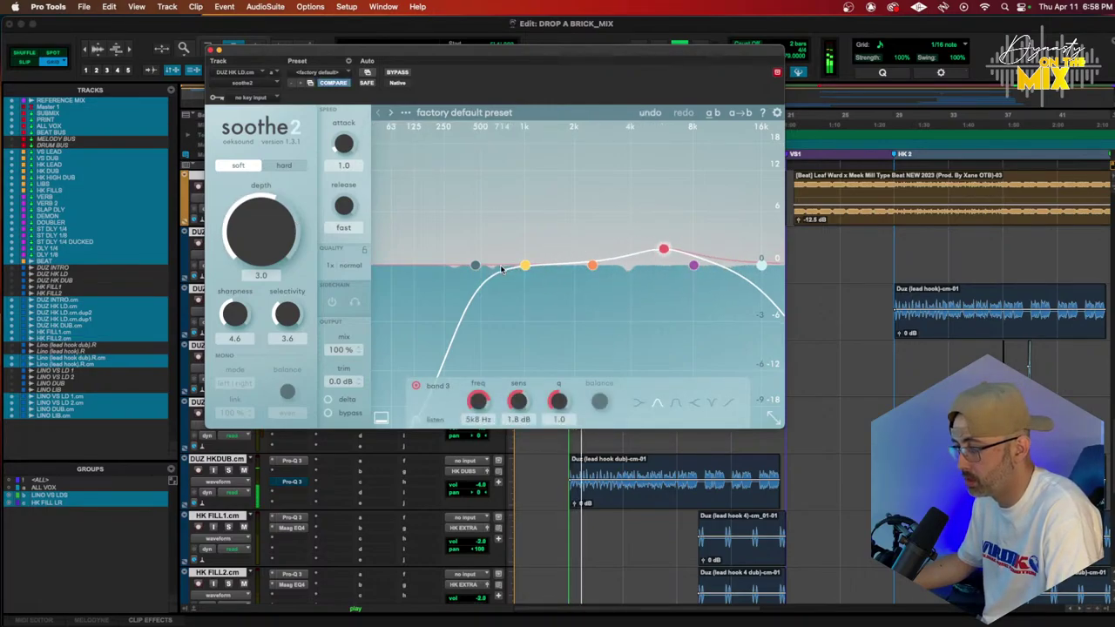
drag(463, 263, 399, 263)
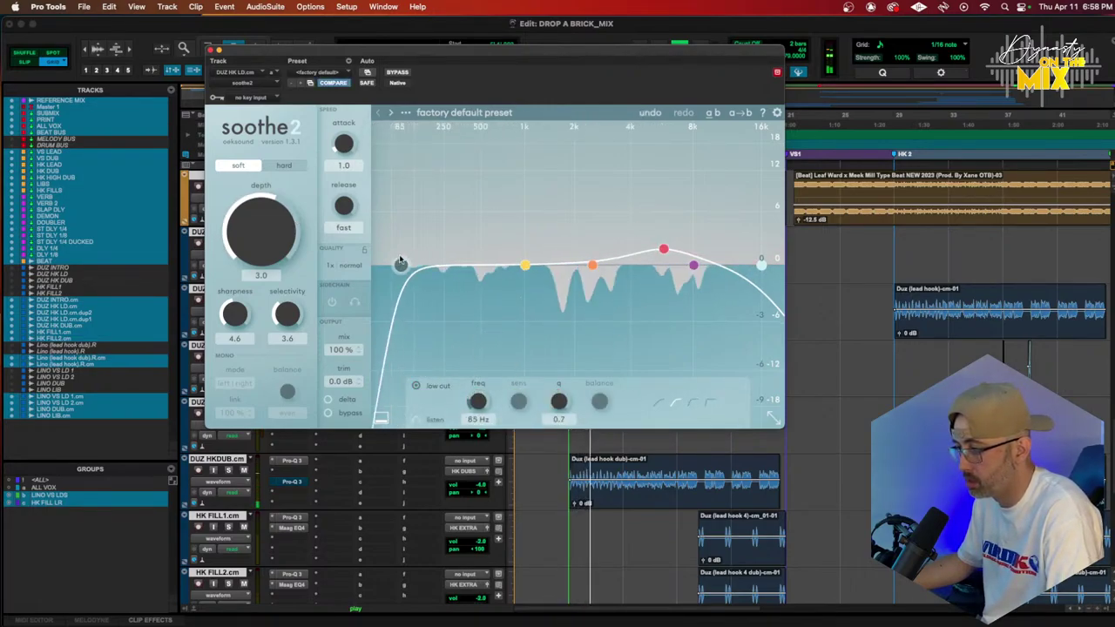
In soothe2, set depth to 1.2, band 4 to 8.4 kHz at 2.5 dB, and band 2 to 243 Hz at 5.4 dB with Q 2.3
drag(525, 267, 541, 210)
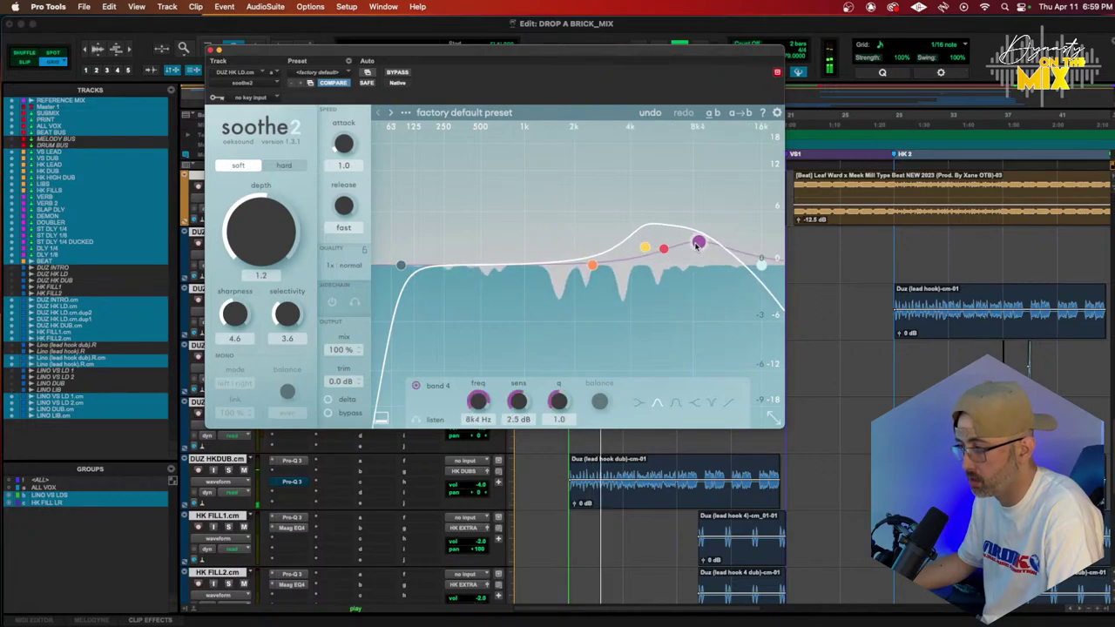
drag(590, 268, 439, 219)
scroll(466, 218, up, 5)
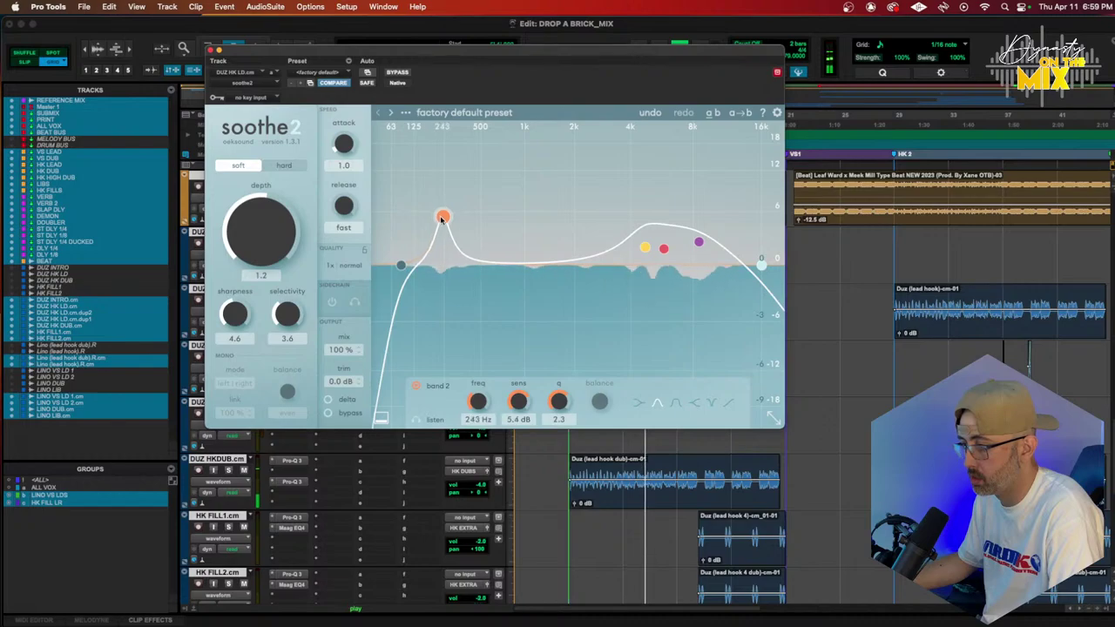
Refine soothe2 with the low cut at 47 Hz, band 2 at 232 Hz and 4.7 dB, and band 4 at 8.9 kHz and 1.3 dB
drag(398, 265, 380, 266)
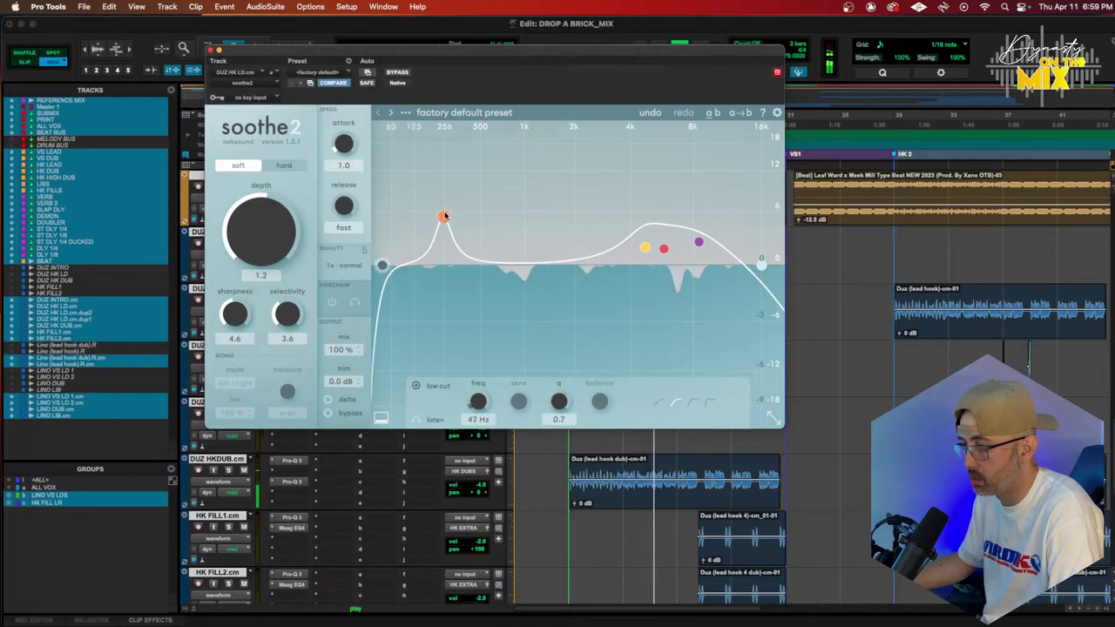
drag(444, 215, 440, 220)
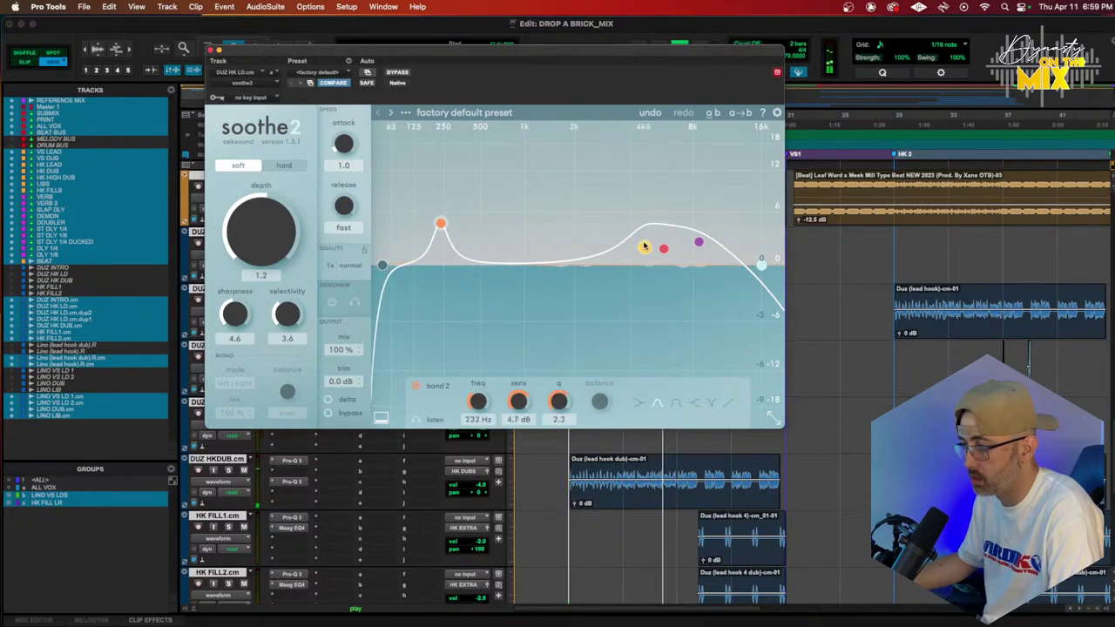
drag(644, 247, 702, 244)
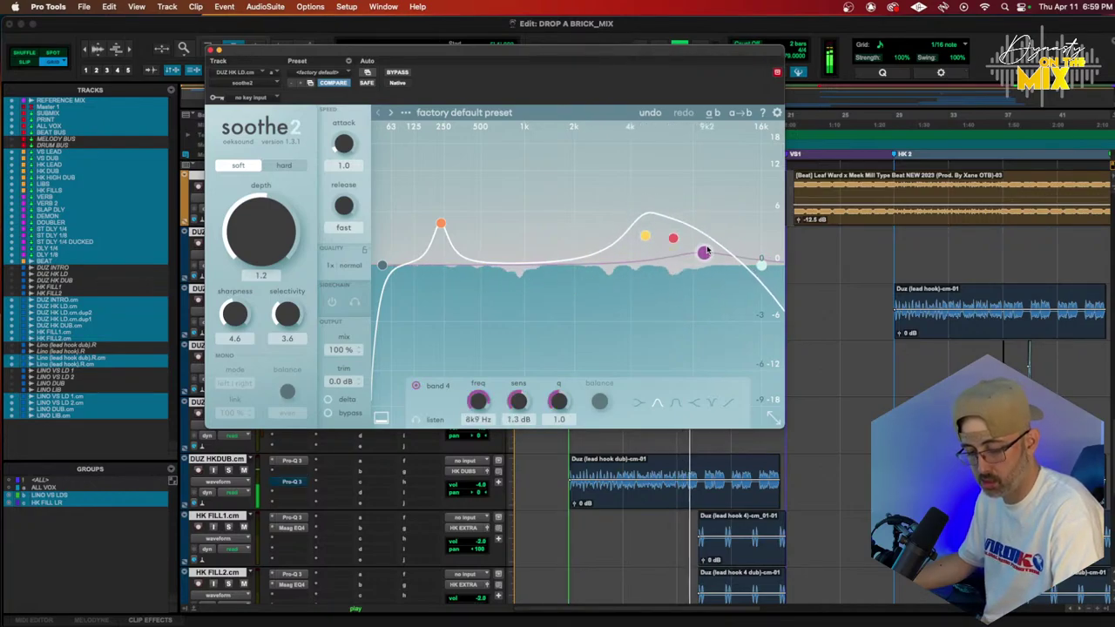
Set the Ln(ldhkdb).Rcm track's volume to -9.3 dB and close the soothe2 window
scroll(671, 482, down, 2)
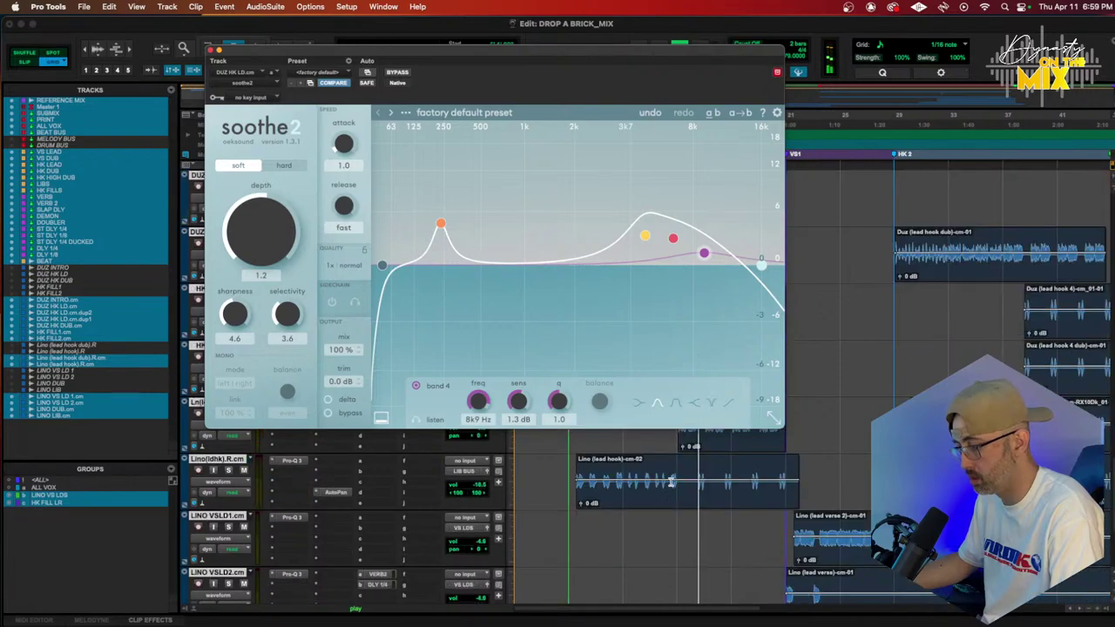
scroll(613, 478, down, 2)
click(478, 544)
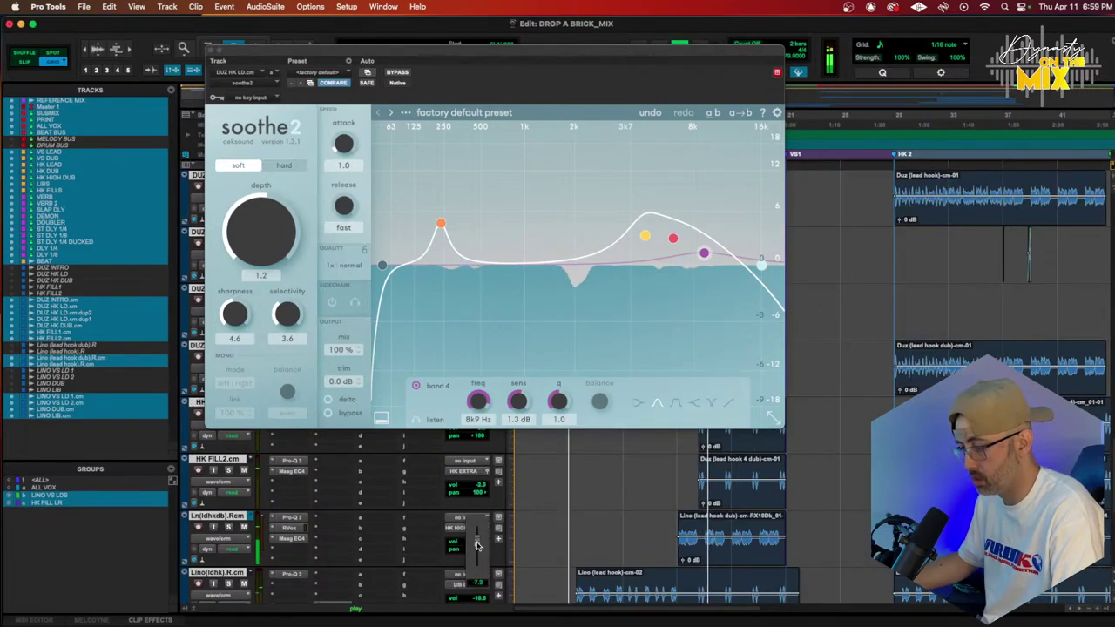
drag(476, 546, 451, 540)
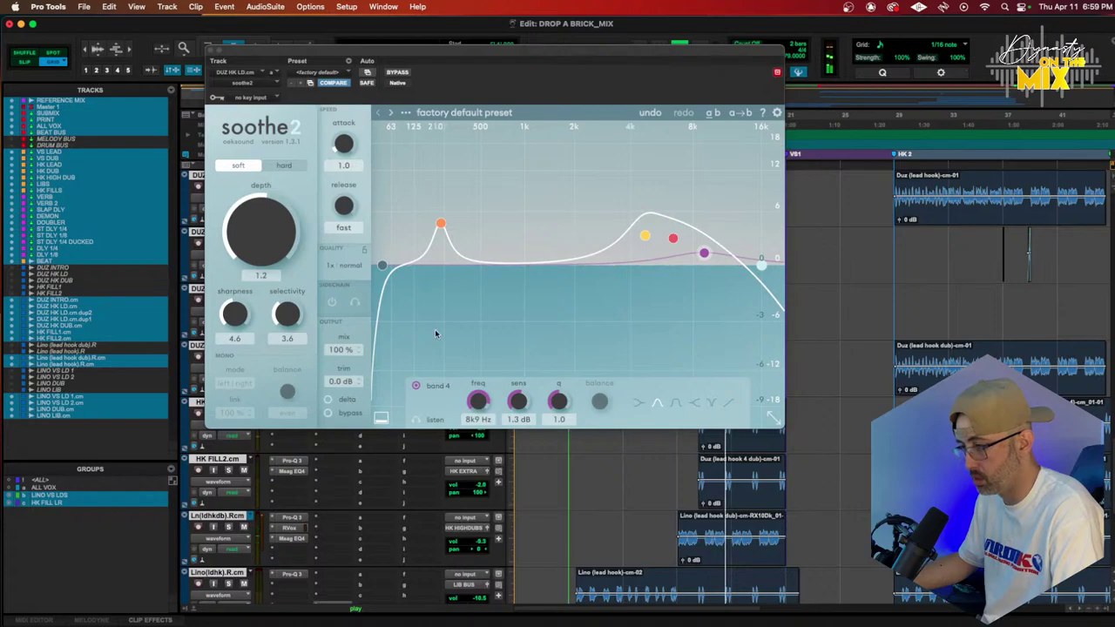
click(210, 51)
Set the DUZ HK LD.cm track's volume to -1.4 dB and restart playback from the HK1 marker at bar 5
scroll(475, 318, up, 5)
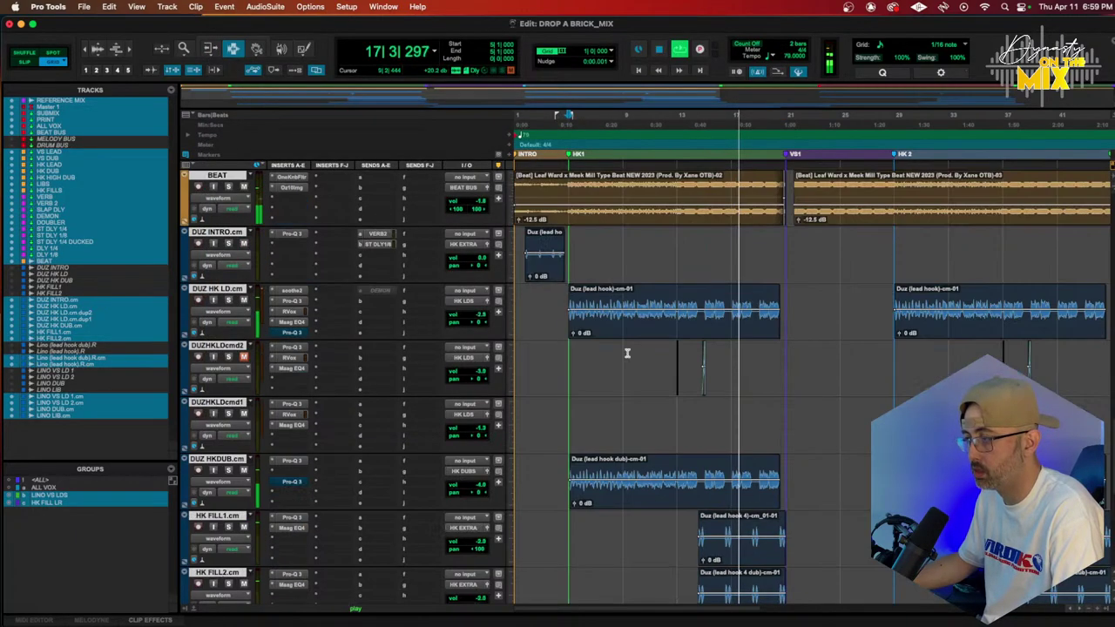
click(475, 318)
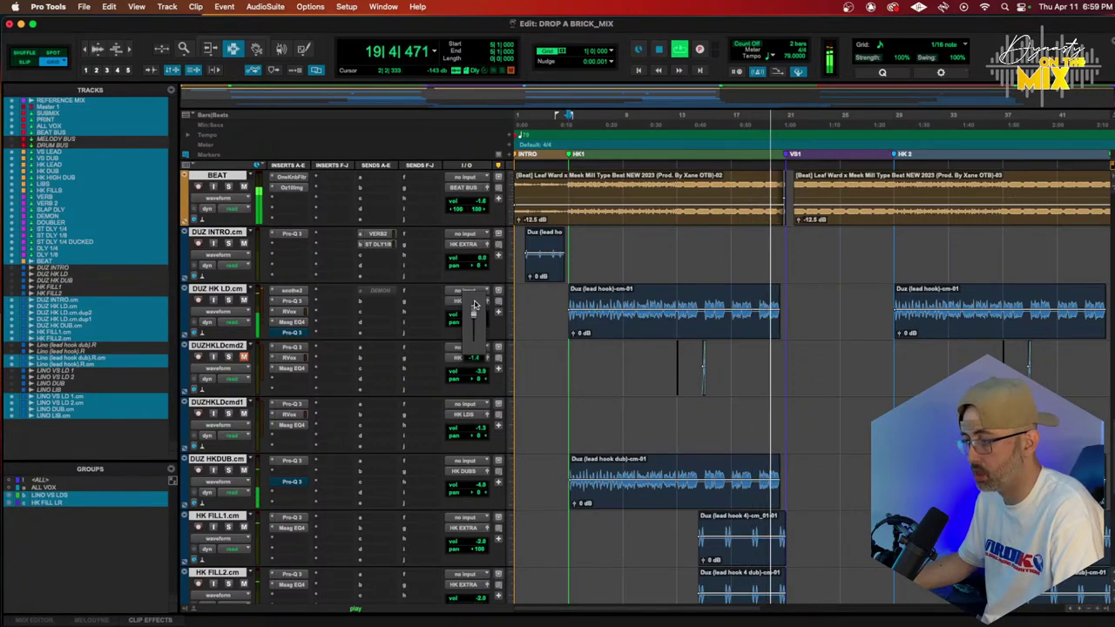
key(space)
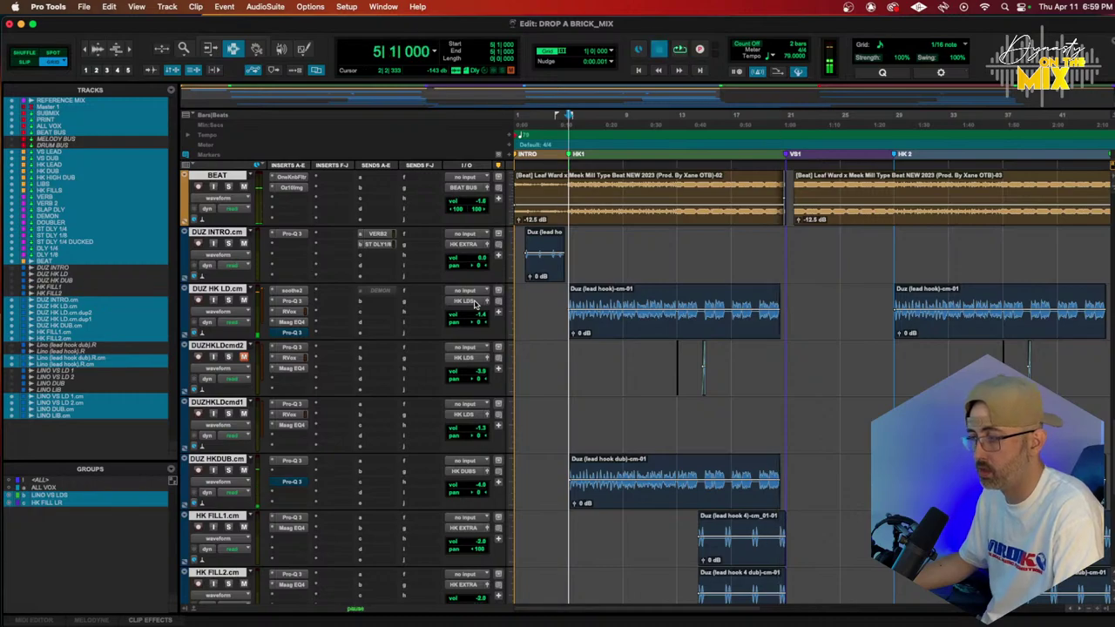
key(space)
Review the settings of the Pultec-Pro Legacy EQ on the HK LEAD track during playback
scroll(270, 340, up, 10)
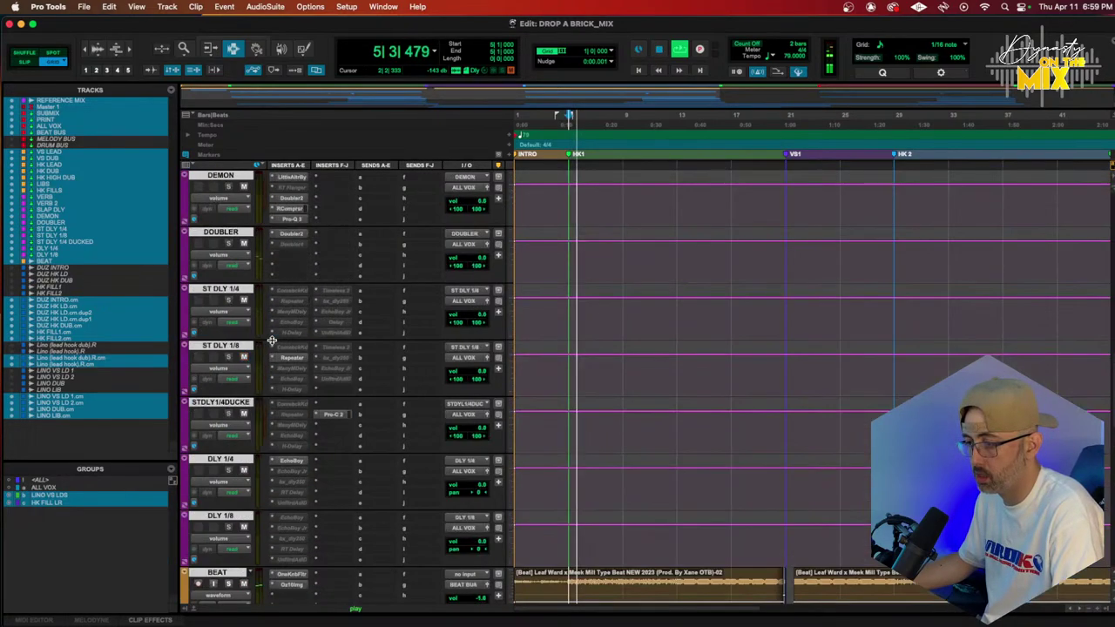
scroll(271, 340, up, 2)
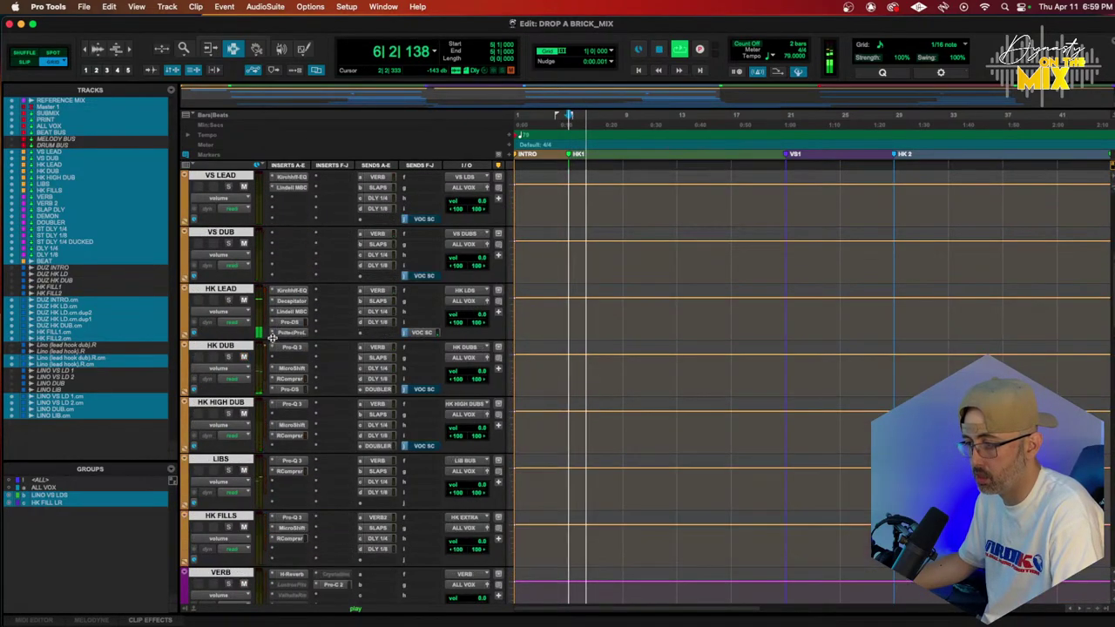
click(298, 333)
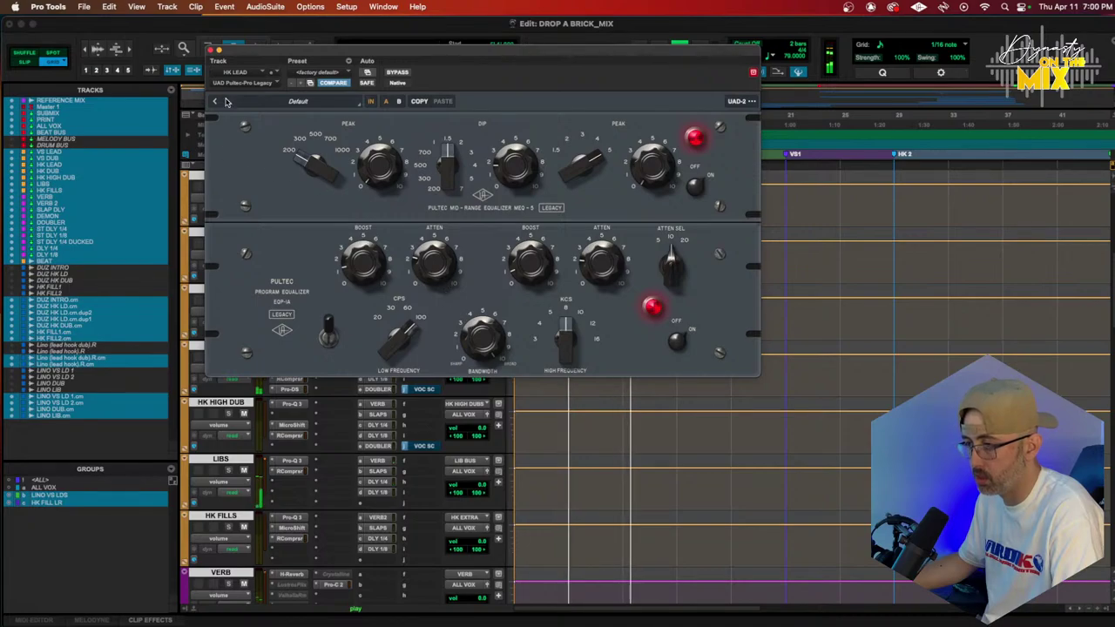
click(209, 50)
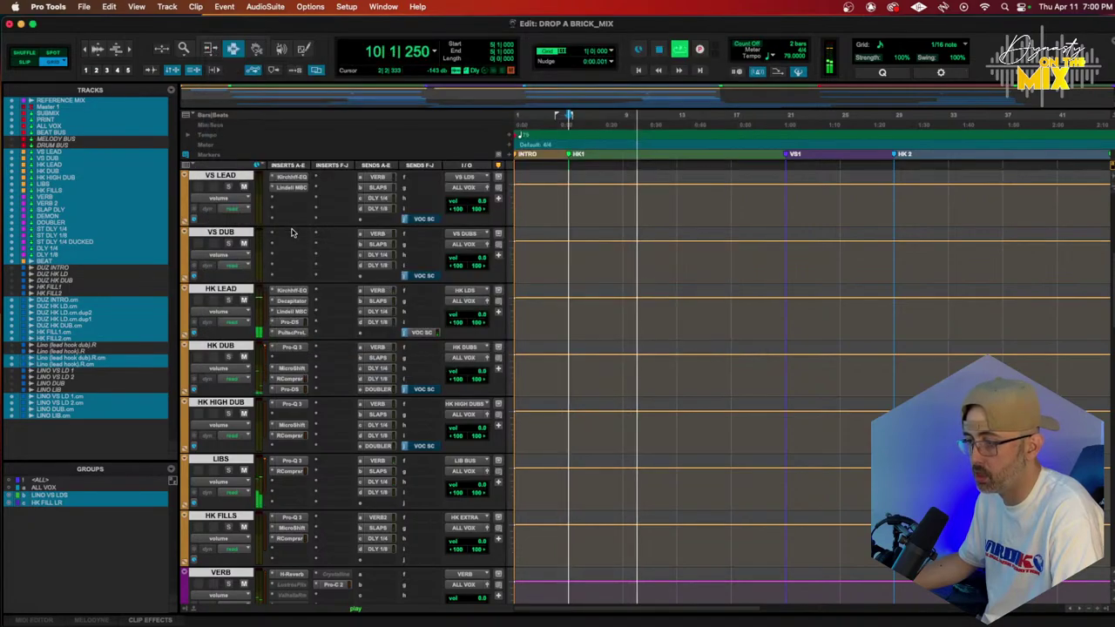
In HK LEAD's Lindell MBC, fine-tune the output gain and set the mix to about 69%
click(293, 312)
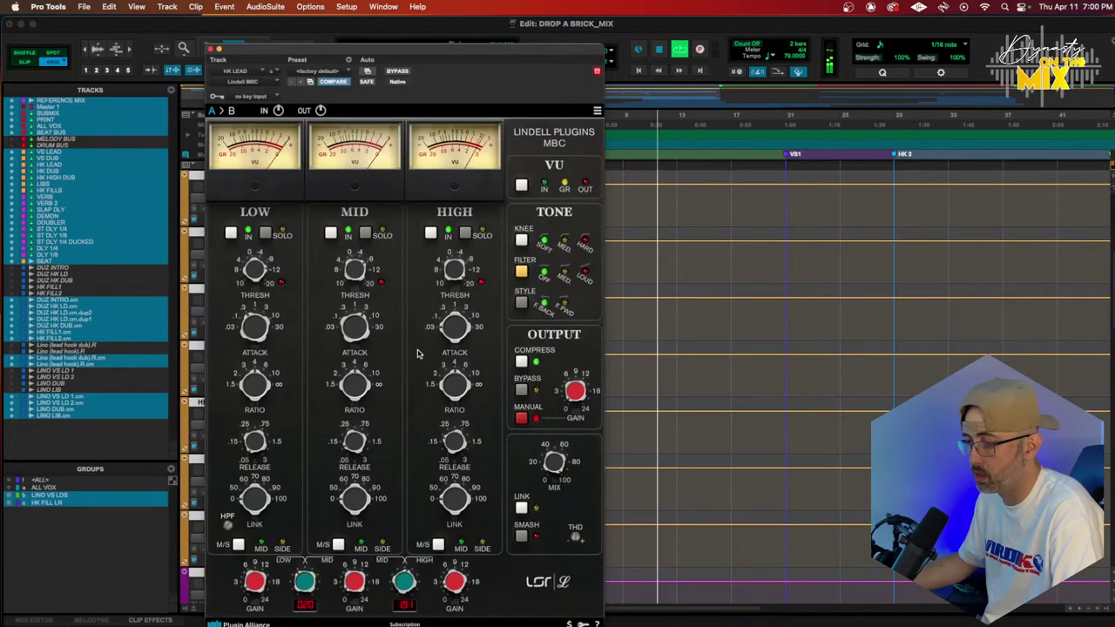
drag(578, 390, 579, 382)
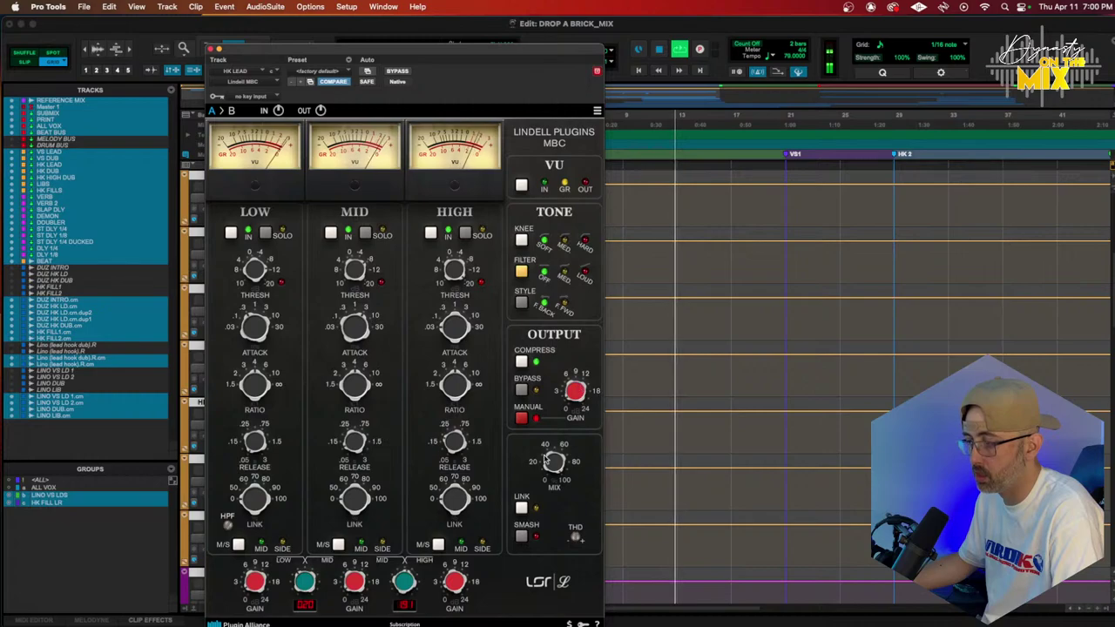
drag(553, 461, 534, 512)
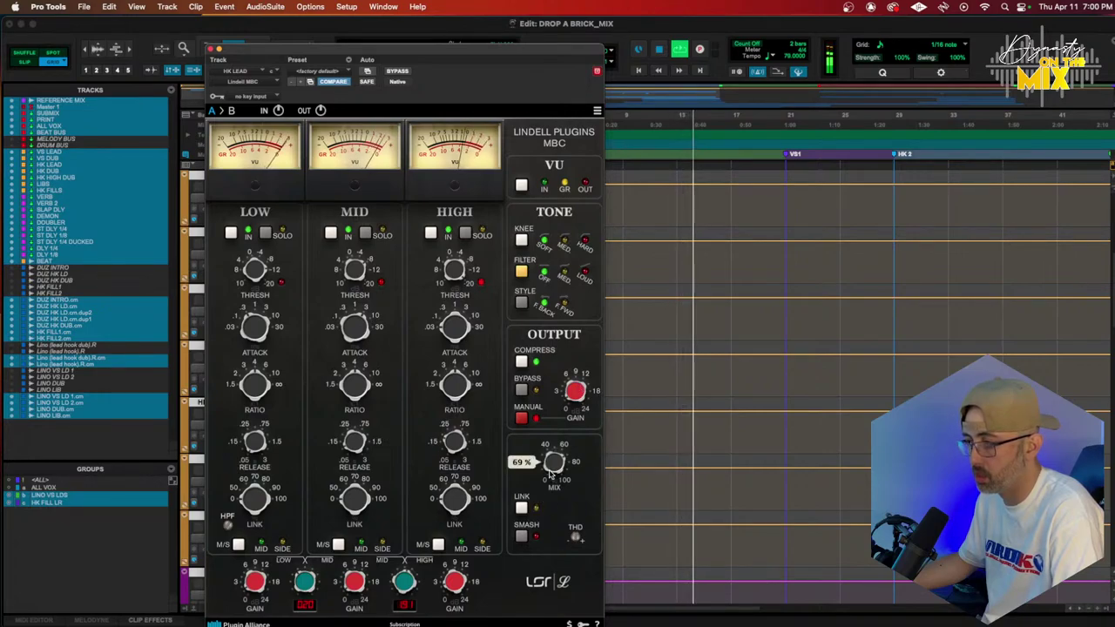
drag(550, 474, 550, 475)
drag(575, 395, 572, 392)
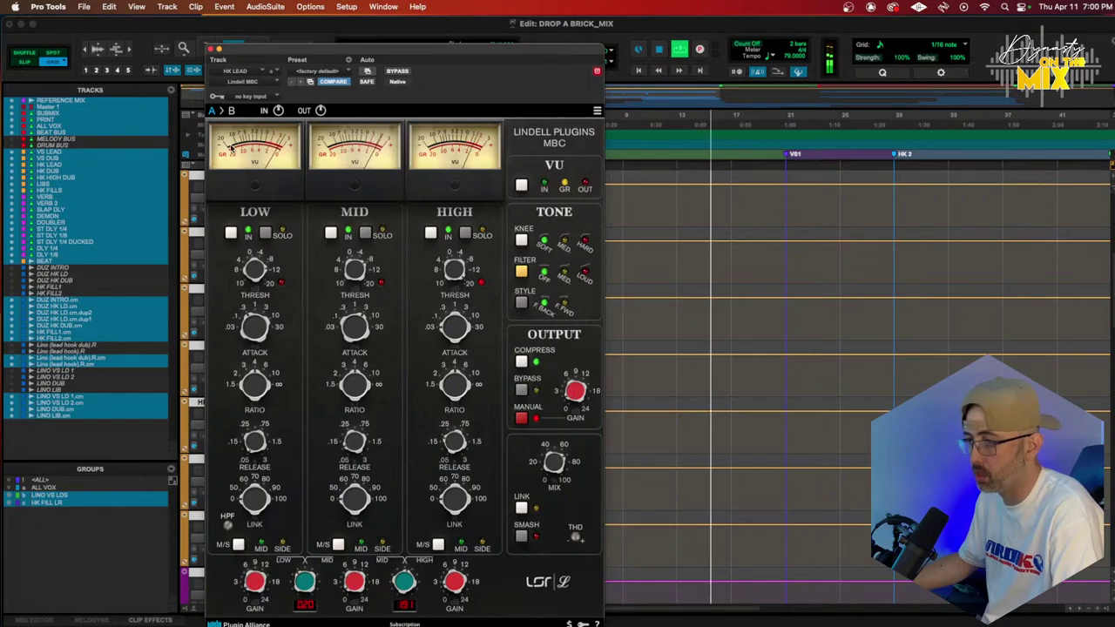
key(super+w)
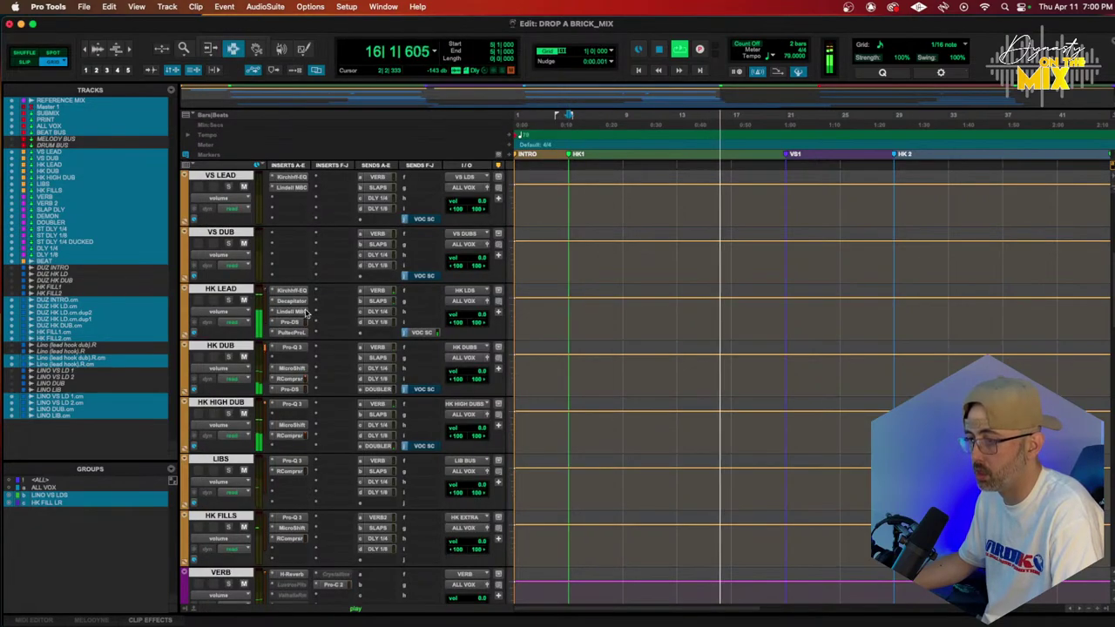
Restart playback from HK1 and recheck the output gain in HK LEAD's Lindell MBC
key(space)
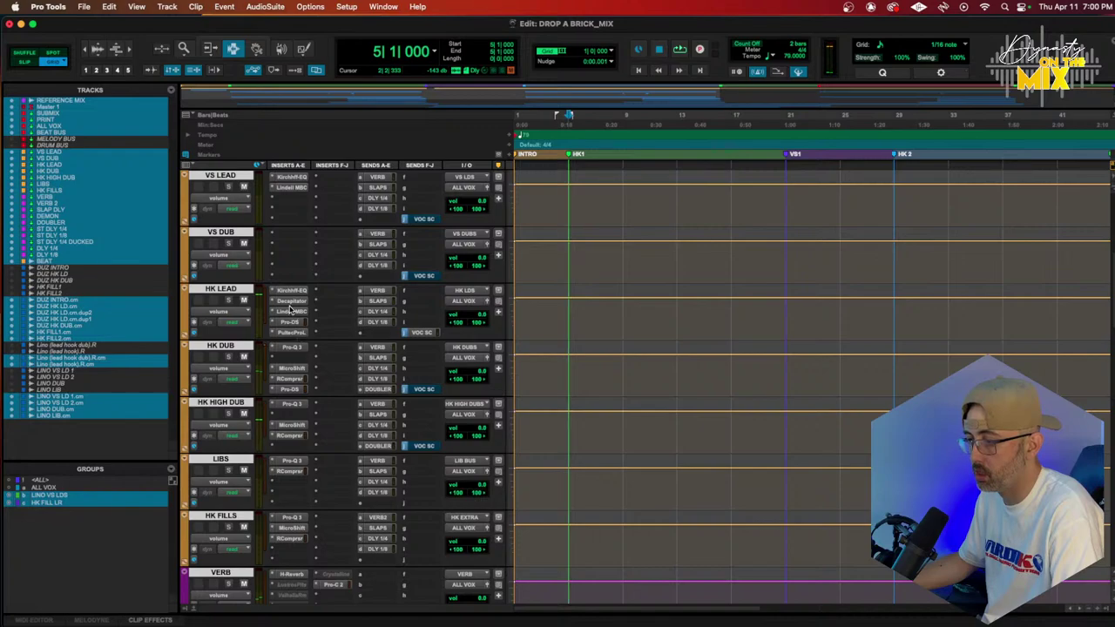
click(289, 311)
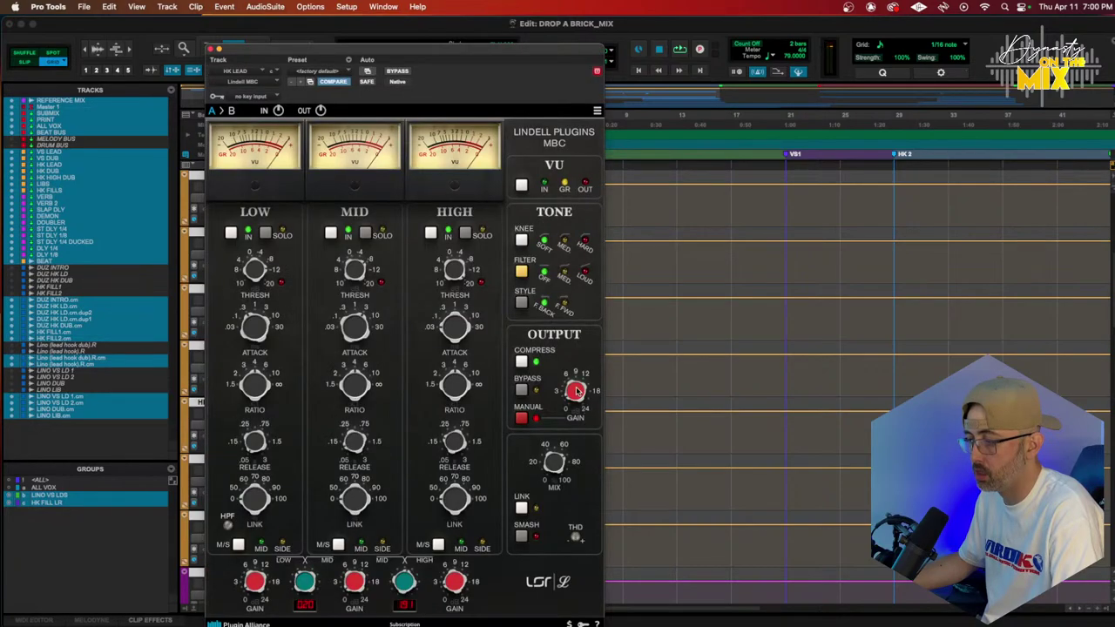
key(space)
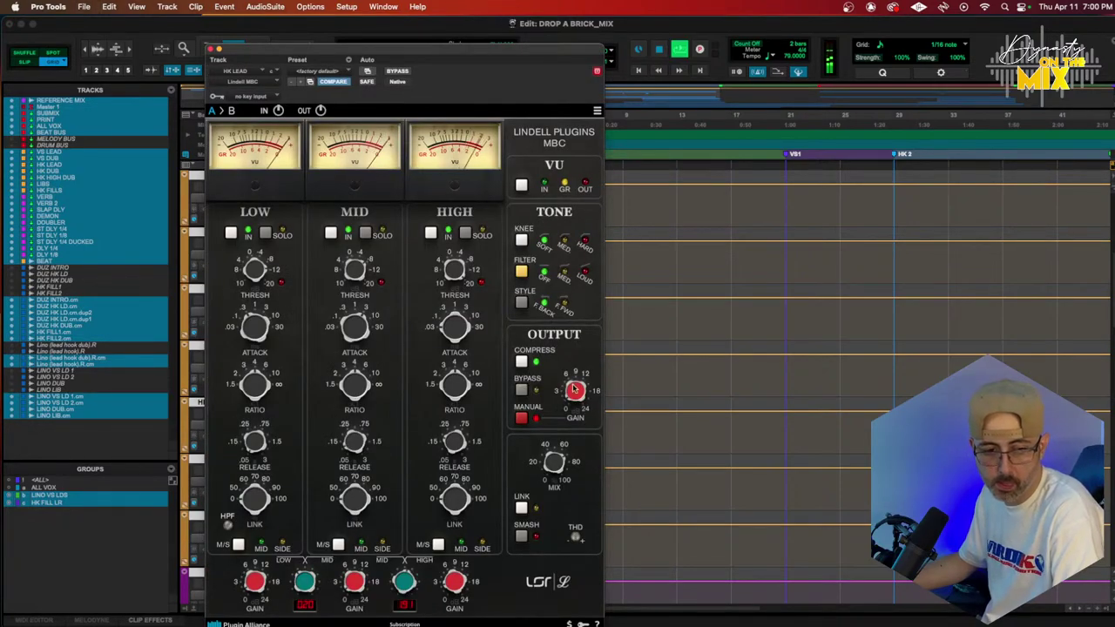
click(211, 50)
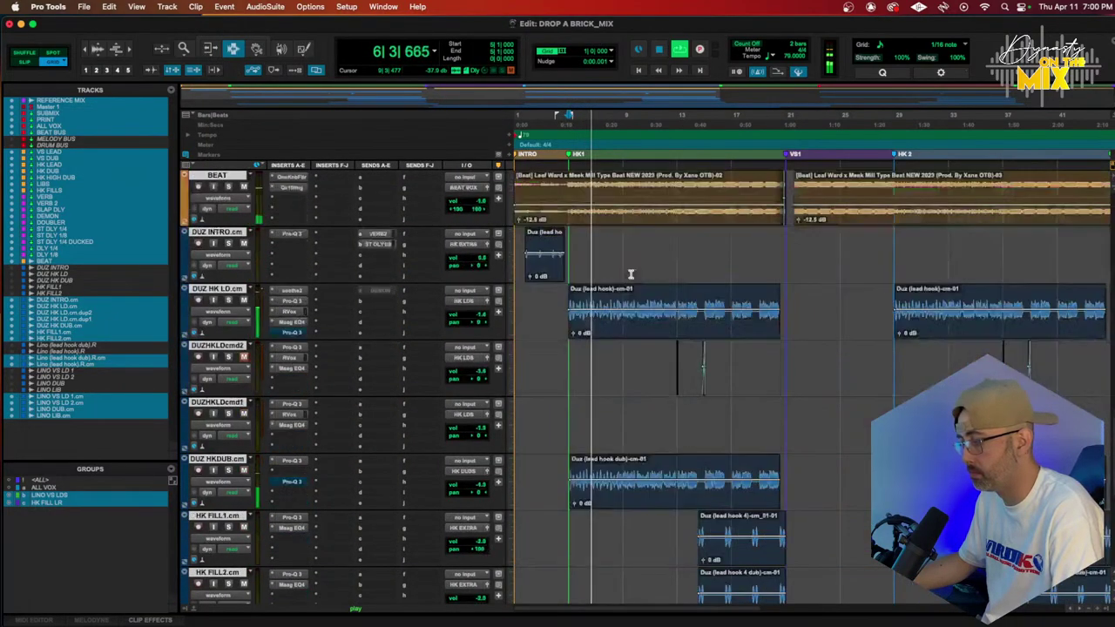
scroll(460, 366, down, 3)
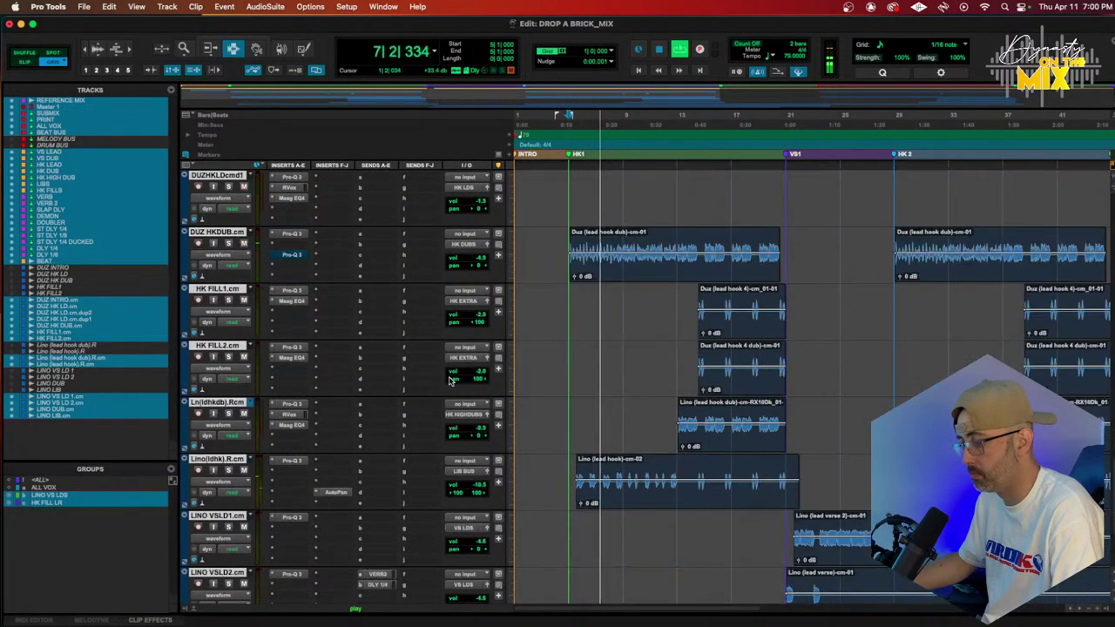
click(279, 485)
mouse_move(313, 481)
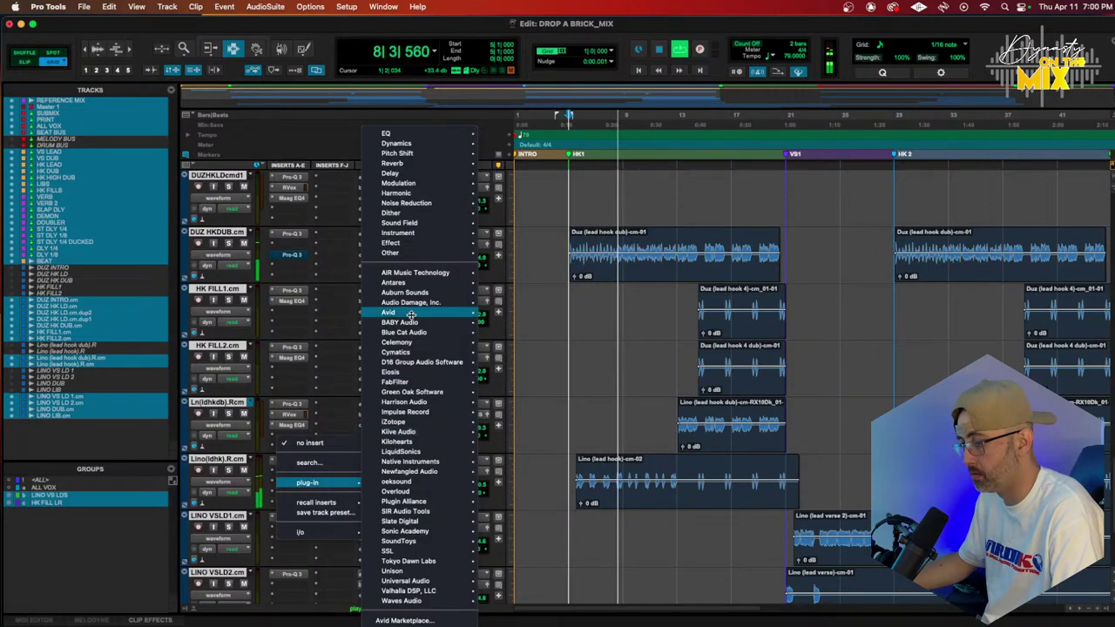
mouse_move(415, 195)
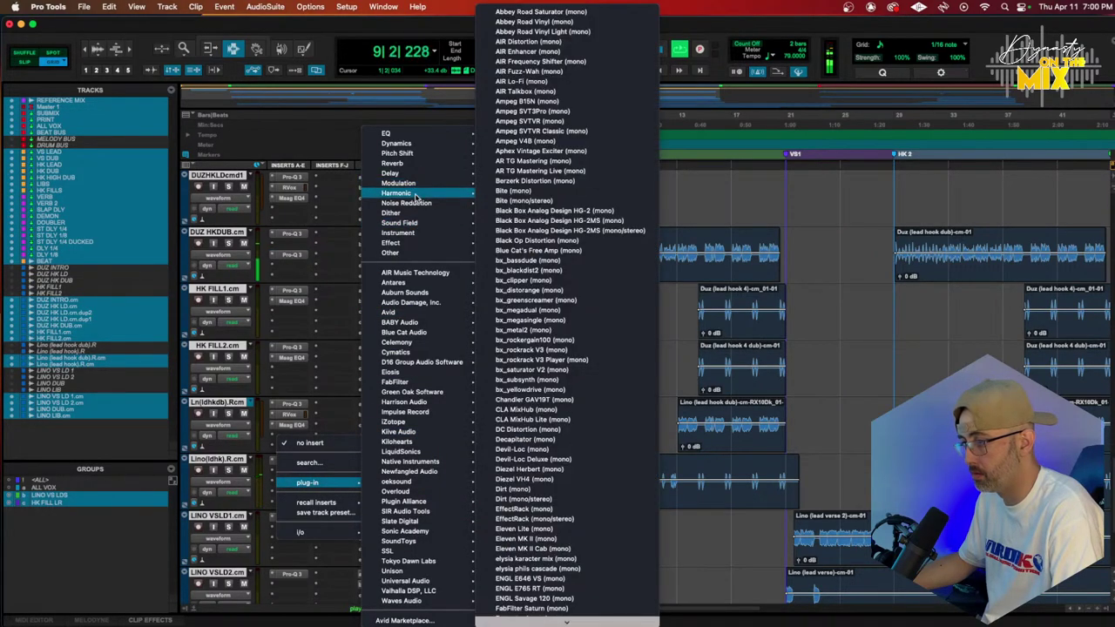
key(Escape)
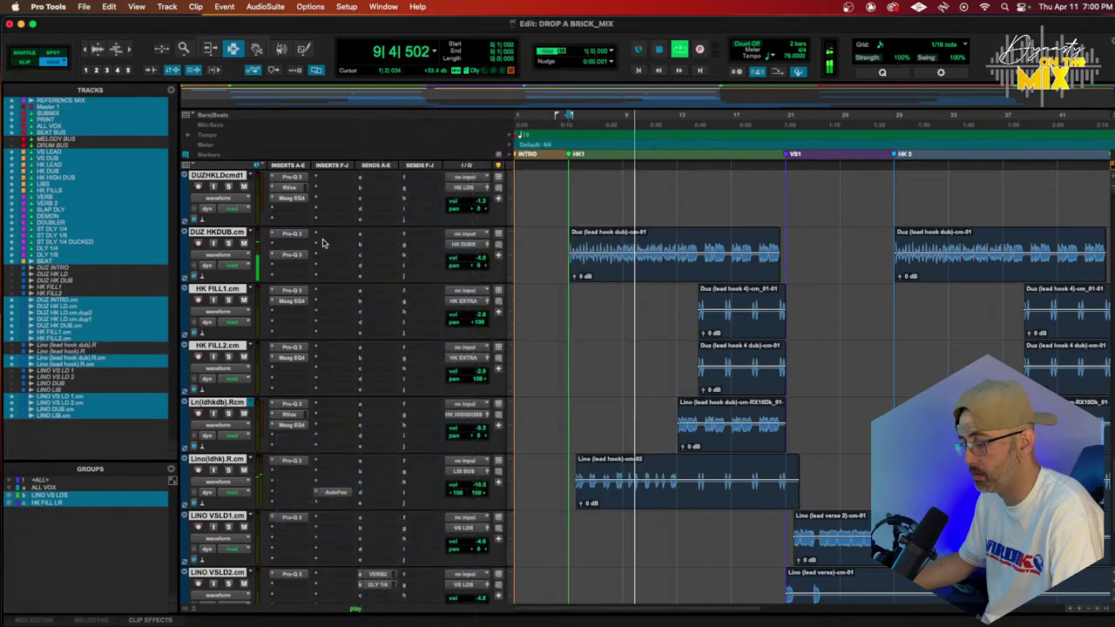
Set the Lino(ldhk).R.cm track's volume to -9.6 dB
click(475, 490)
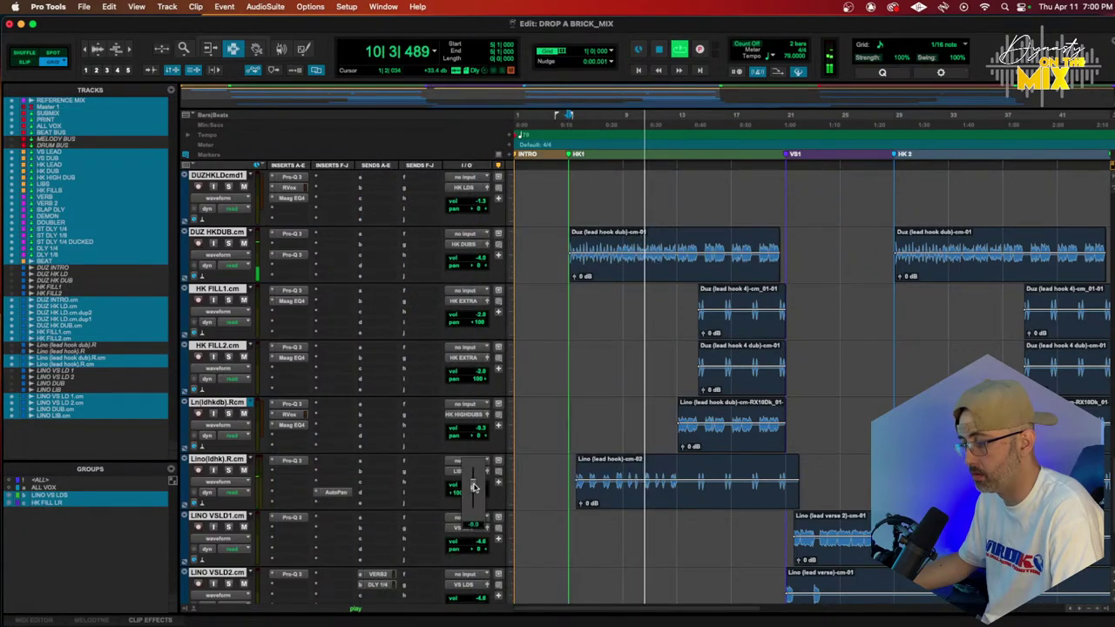
drag(475, 486, 475, 493)
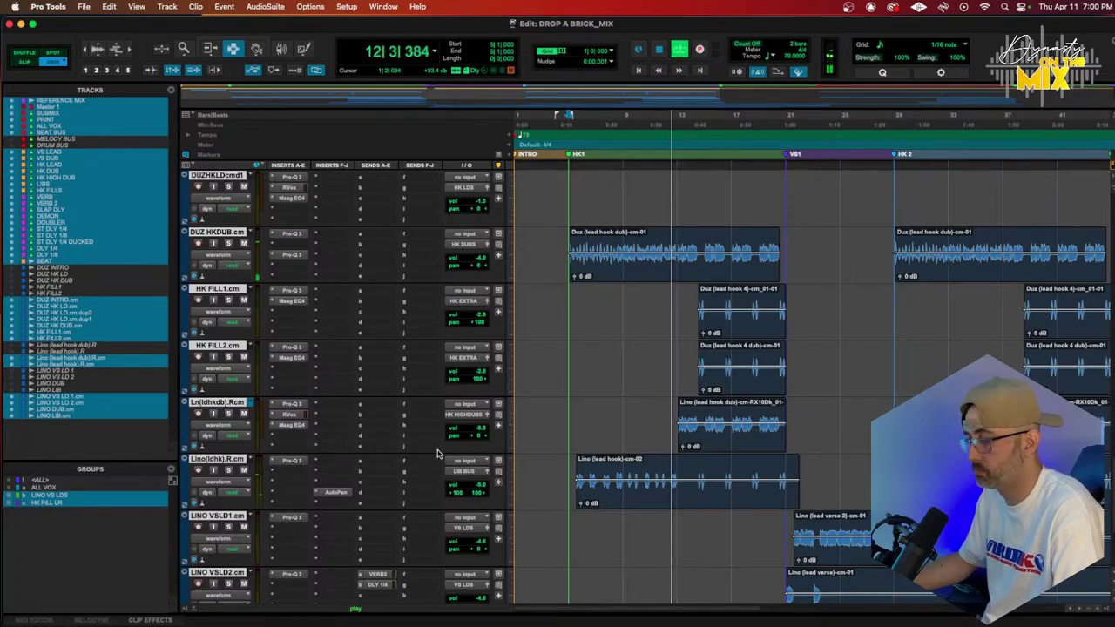
scroll(738, 437, up, 5)
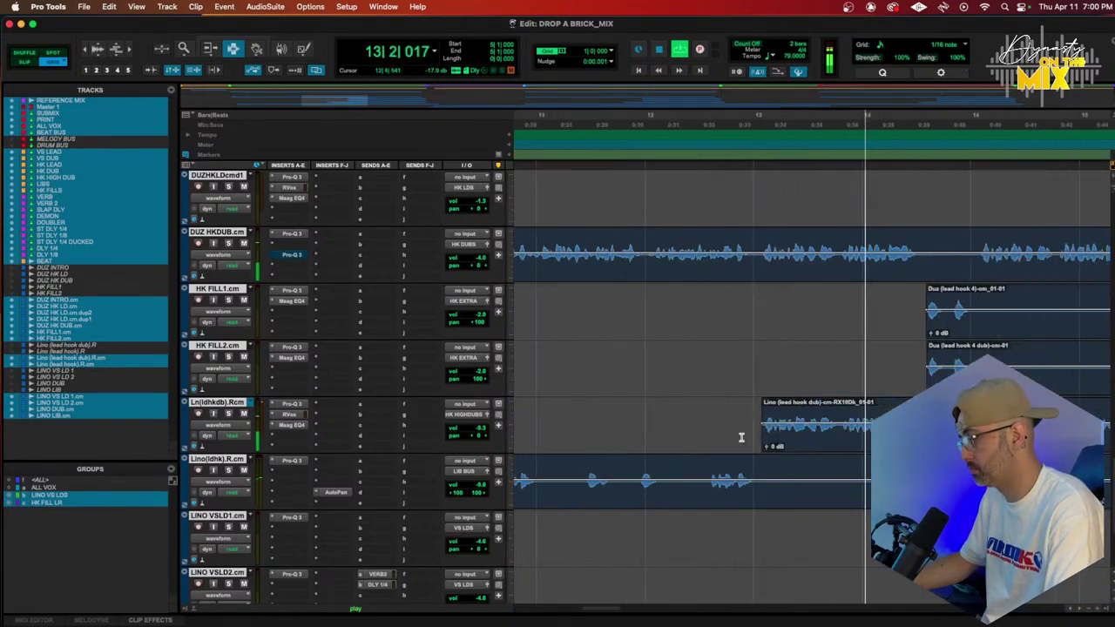
On the Ln(ldhkdb).Rcm track, copy the phrase spanning bars 17|4 to 18|3 and place the copy at bar 13|4
click(803, 435)
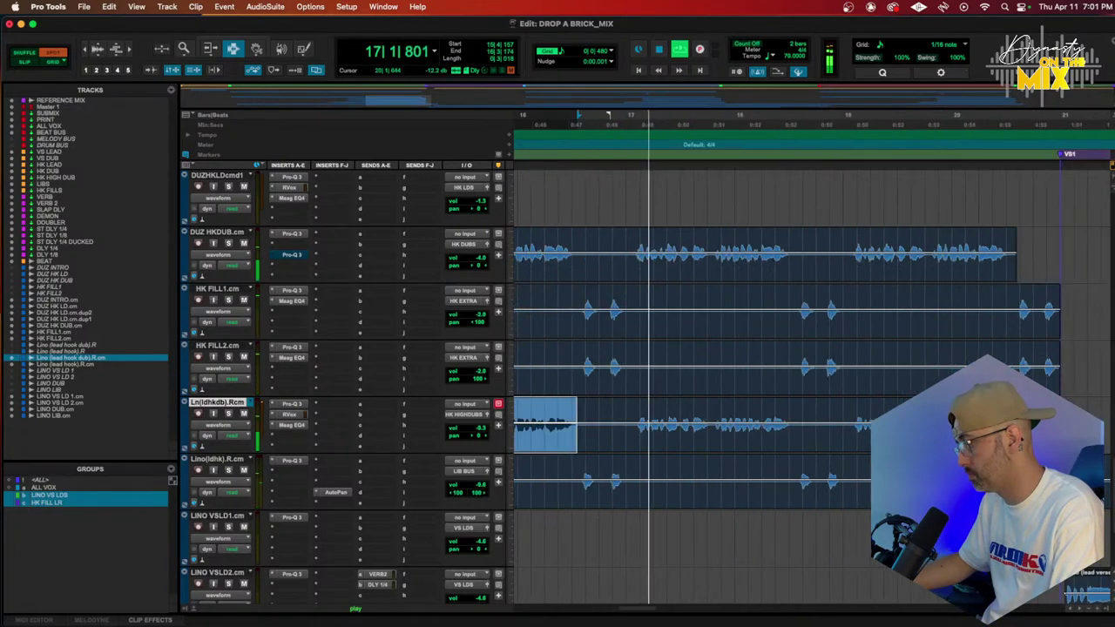
click(714, 434)
drag(716, 434, 792, 433)
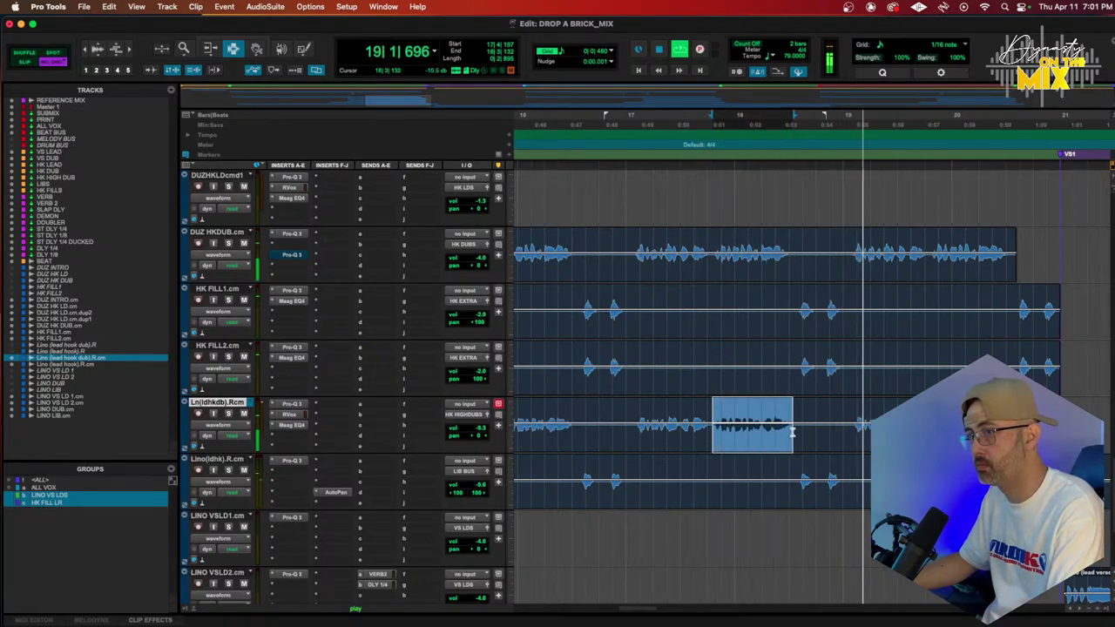
key(F7)
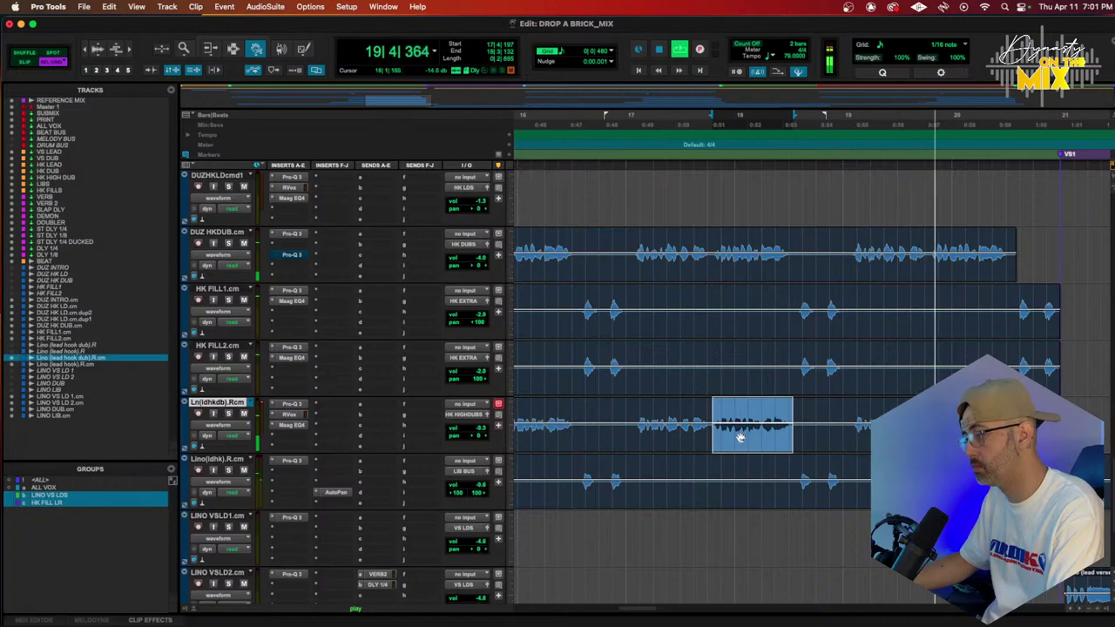
scroll(766, 439, left, 3)
scroll(860, 448, left, 6)
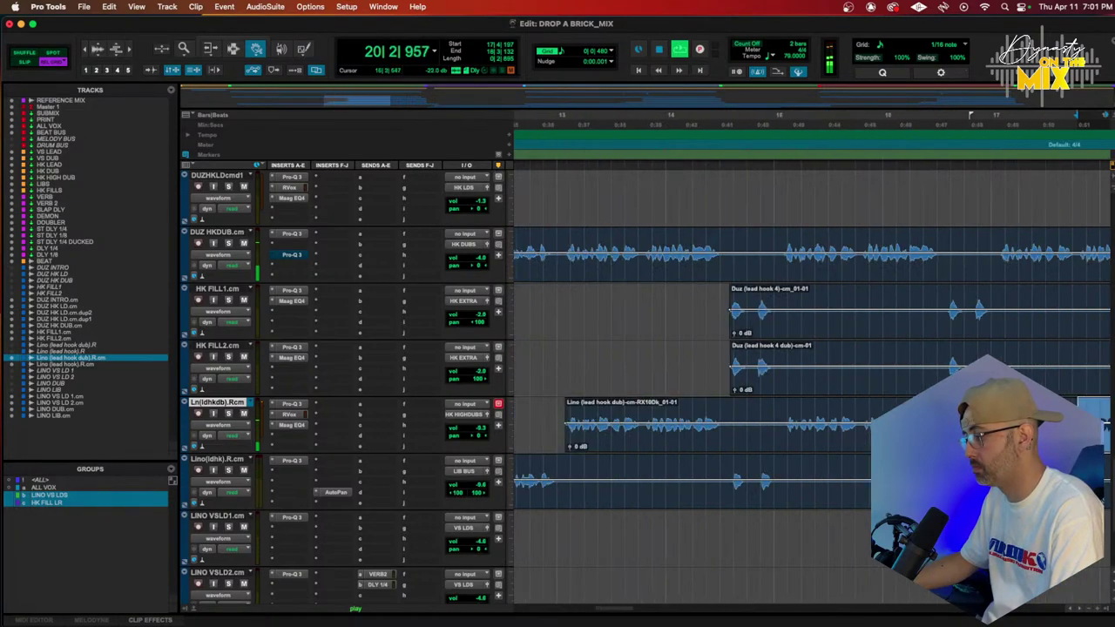
drag(1088, 424, 657, 424)
Raise the volume of the grouped LINO VSLD1 and LINO VSLD2 tracks to -1.3 dB
key(super+bracketleft)
key(super+bracketleft)
key(super+bracketleft)
scroll(656, 418, down, 5)
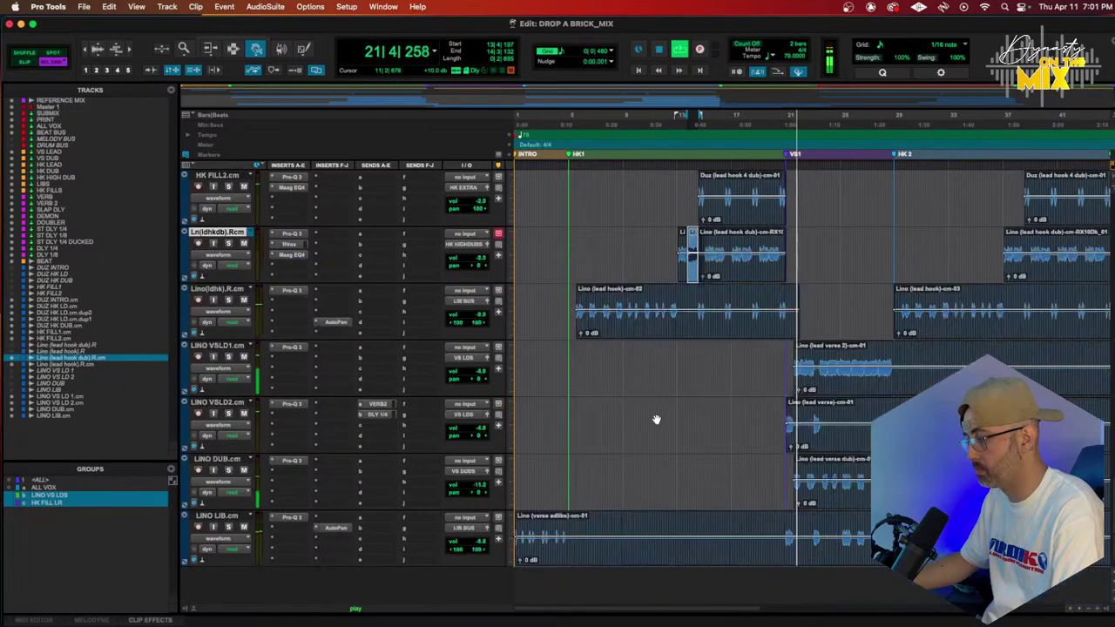
drag(478, 355, 480, 352)
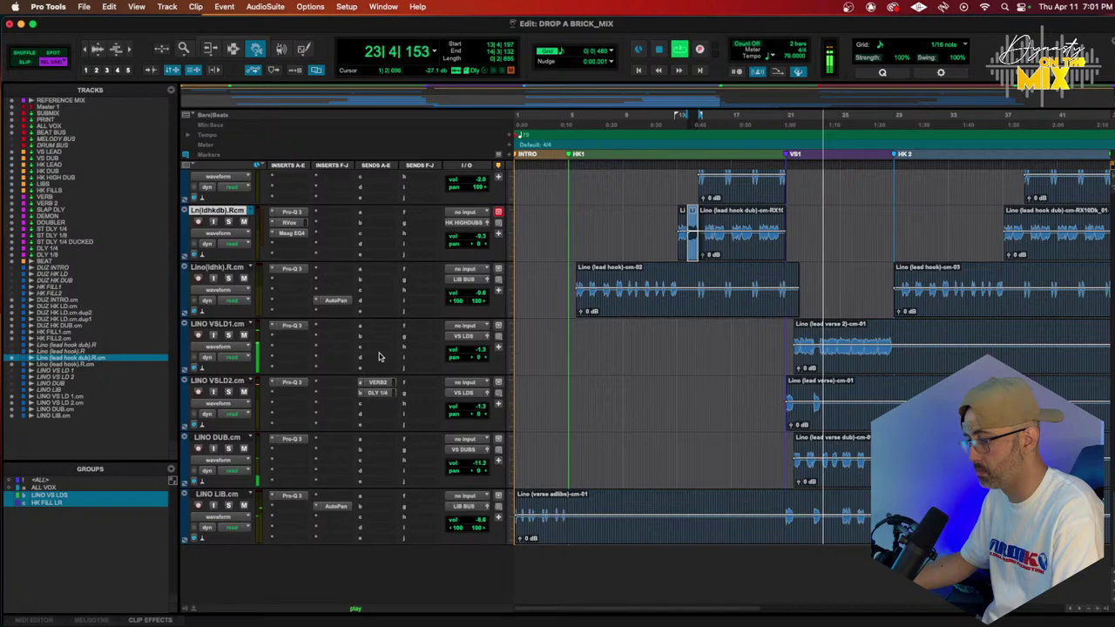
In LINO VS LD 1's Pro-Q 3, add a narrow midrange bell cut of about 3 dB
click(294, 328)
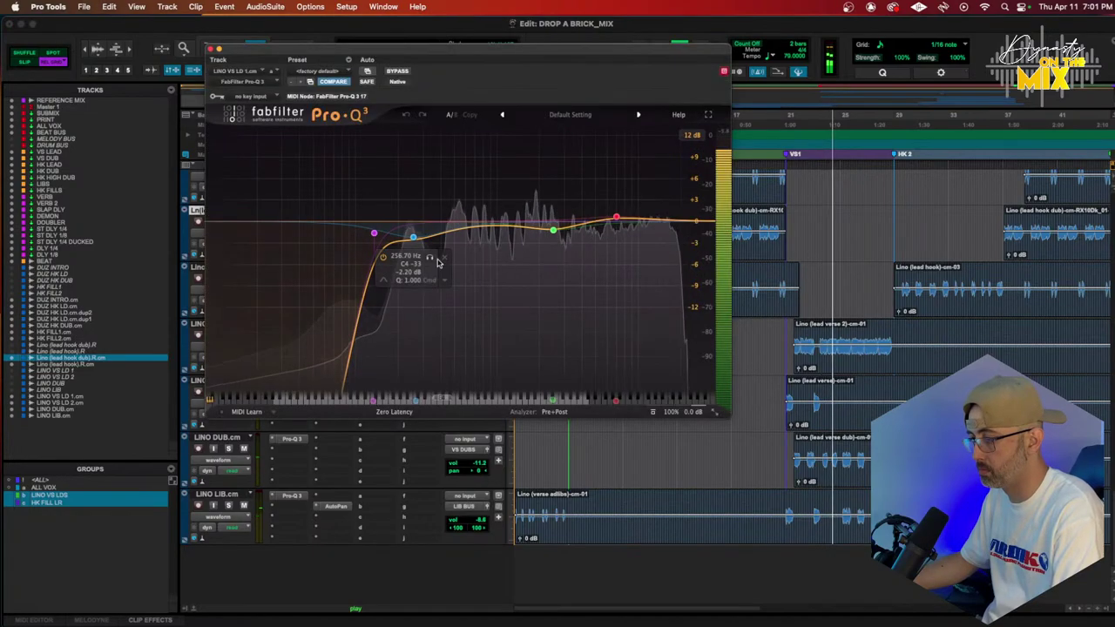
drag(514, 229, 488, 248)
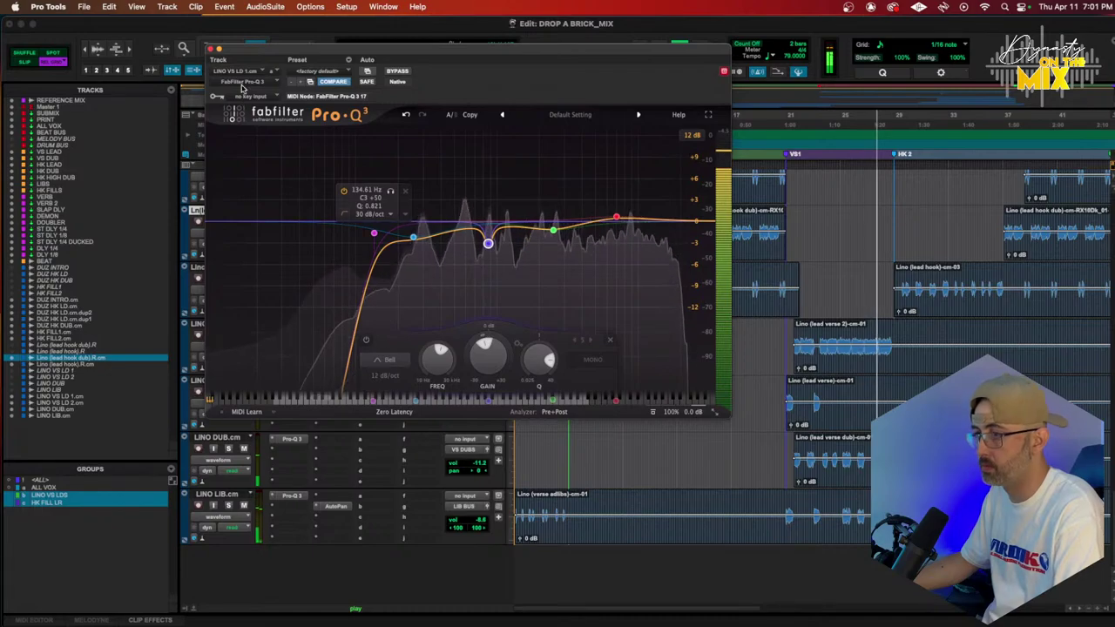
click(216, 49)
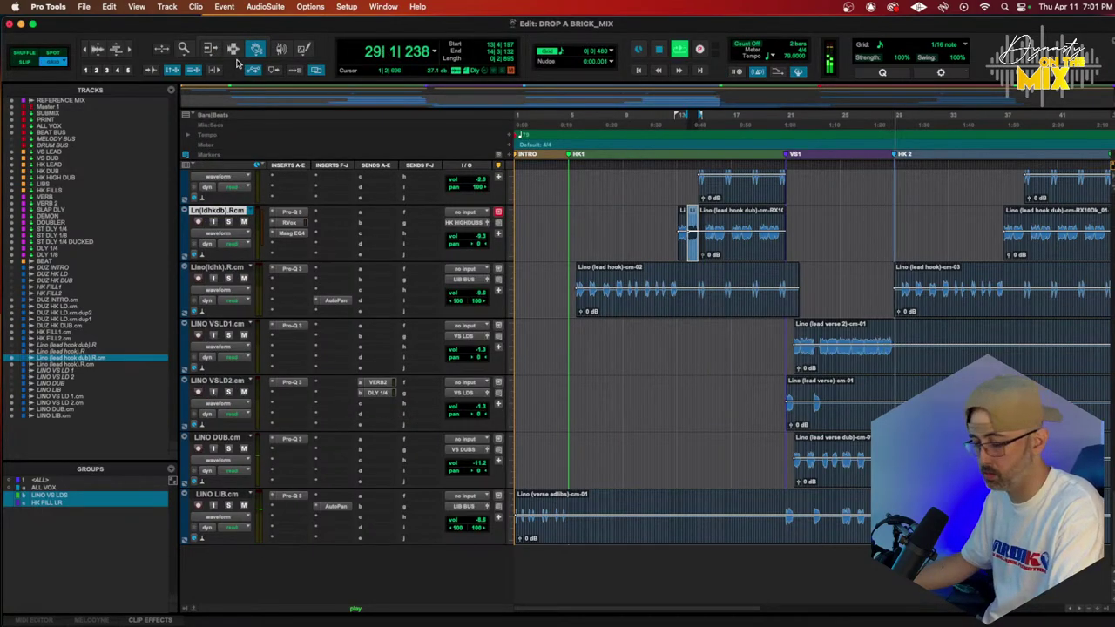
On HK DUB, set the RComp gain to 4.9 and threshold to -22.5, and move MicroShift to a slot after the Pro-DS
click(233, 48)
scroll(702, 248, up, 3)
scroll(701, 248, right, 3)
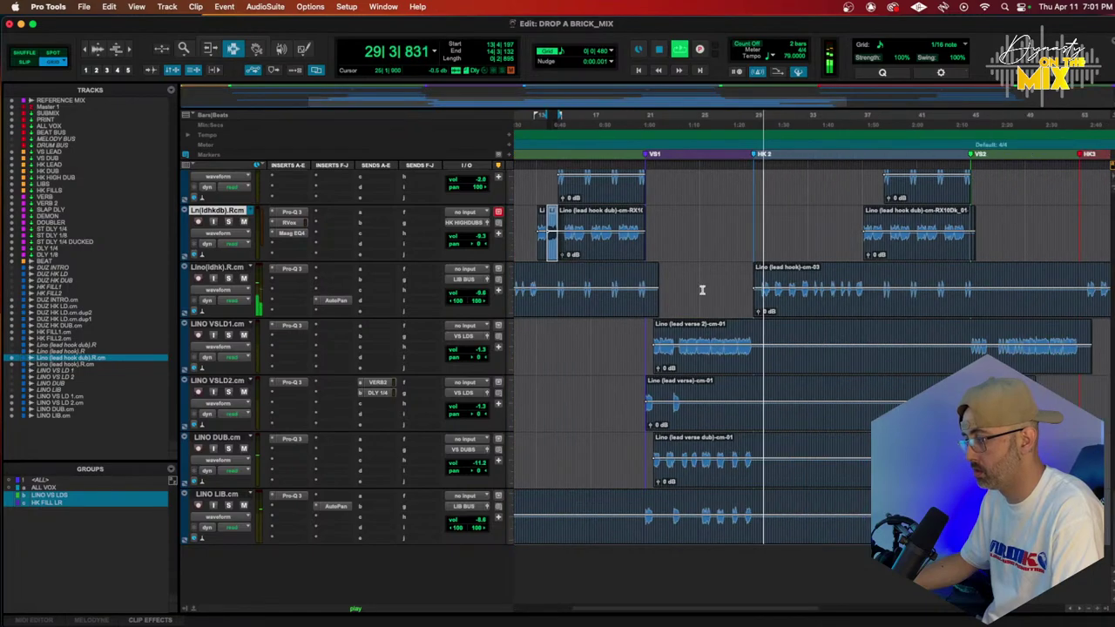
scroll(625, 296, left, 3)
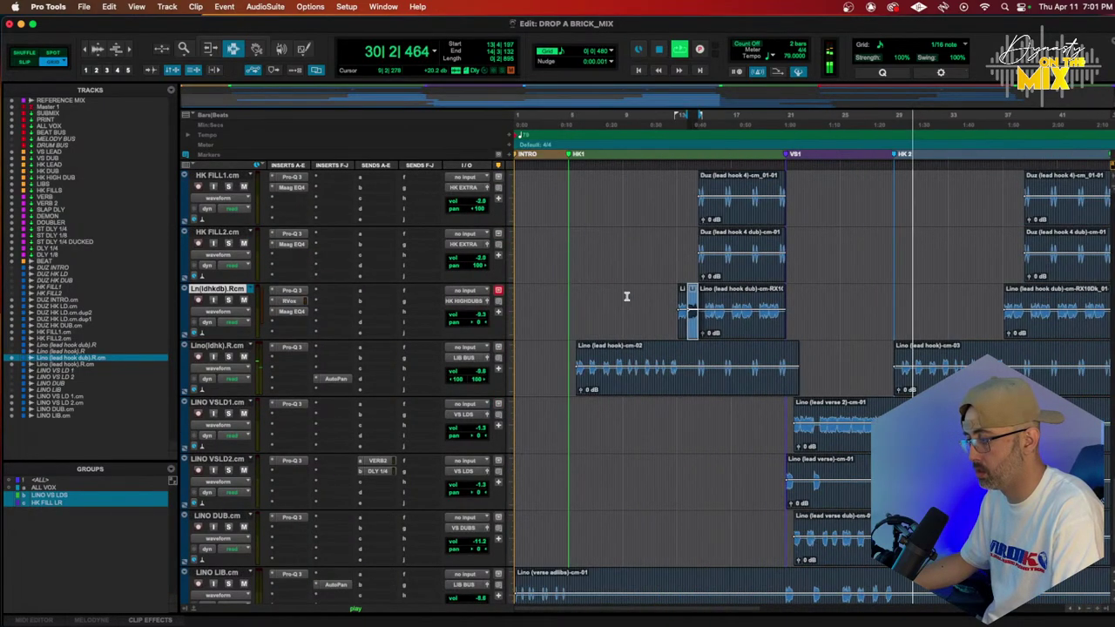
scroll(626, 296, up, 3)
scroll(625, 296, up, 4)
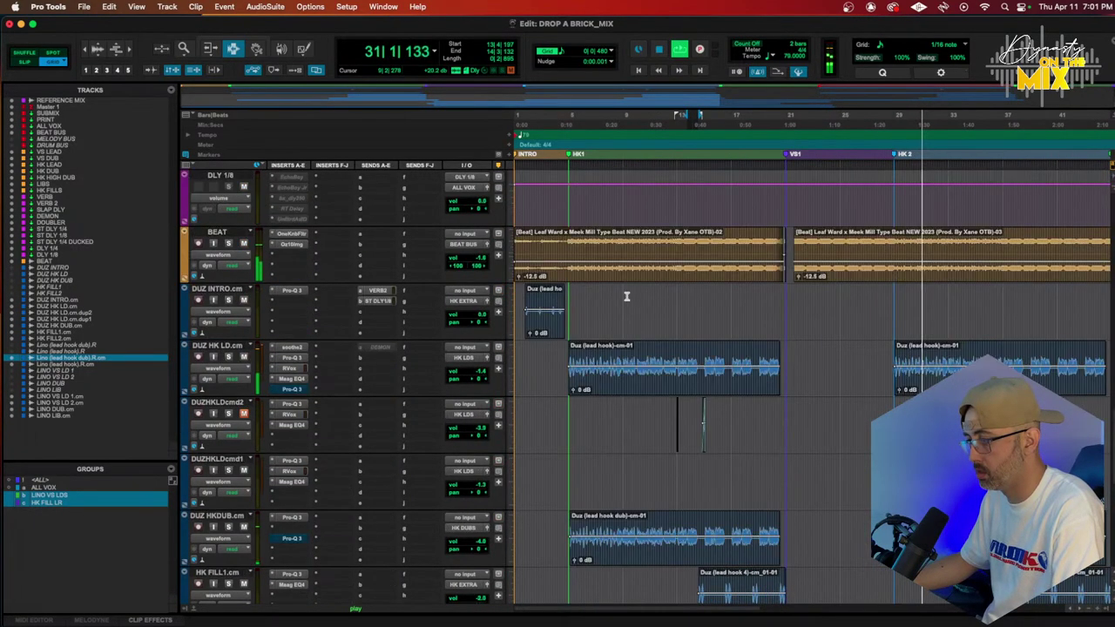
scroll(318, 495, up, 10)
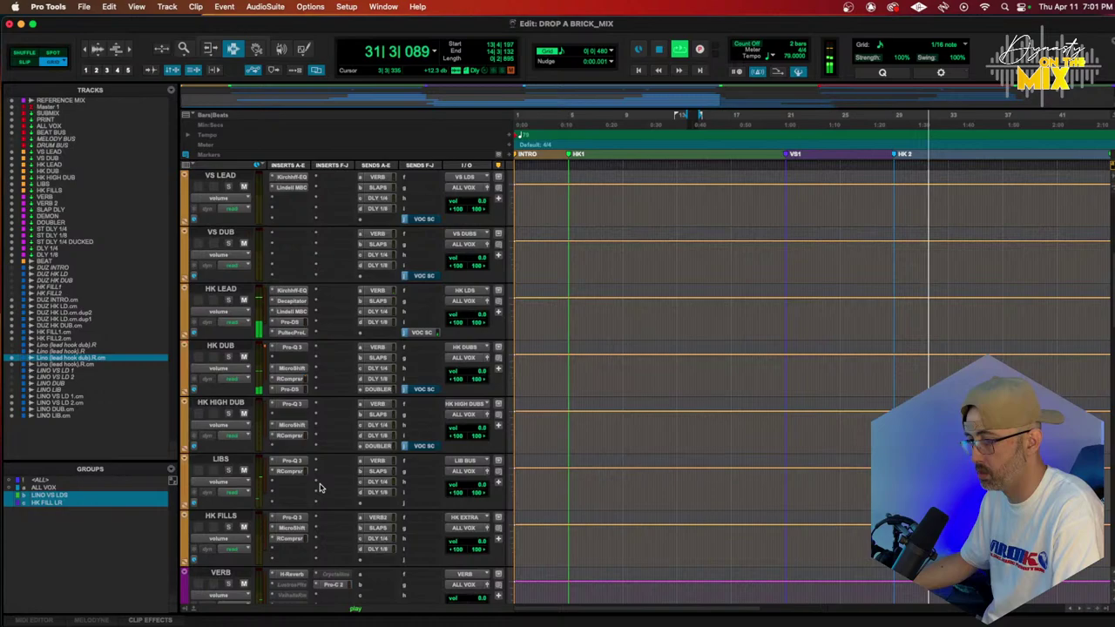
click(293, 381)
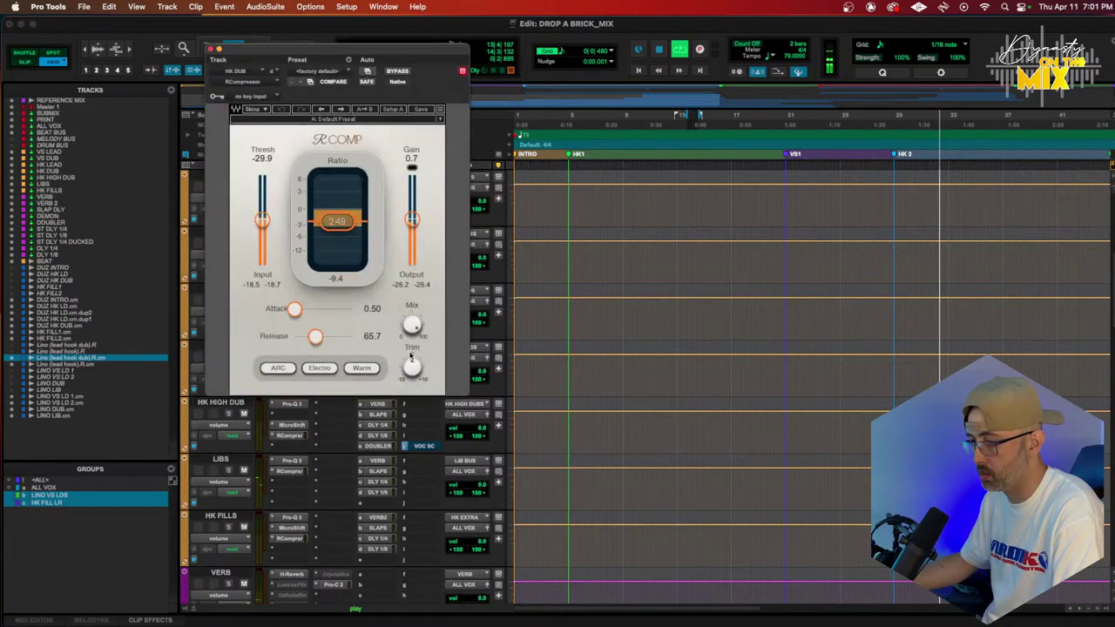
drag(411, 209, 412, 210)
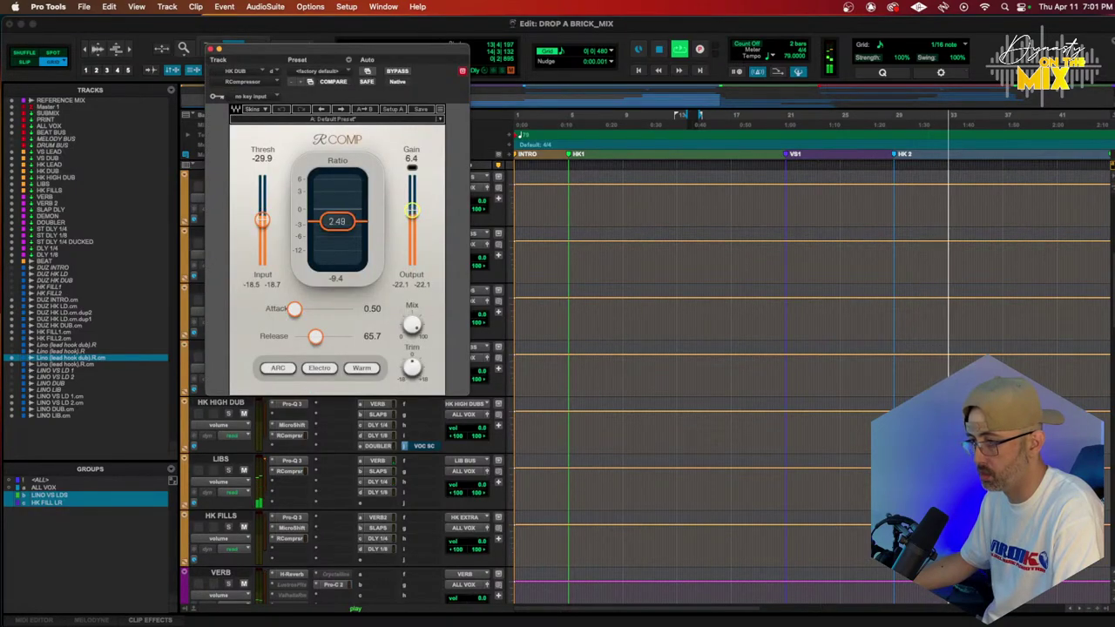
drag(262, 220, 262, 209)
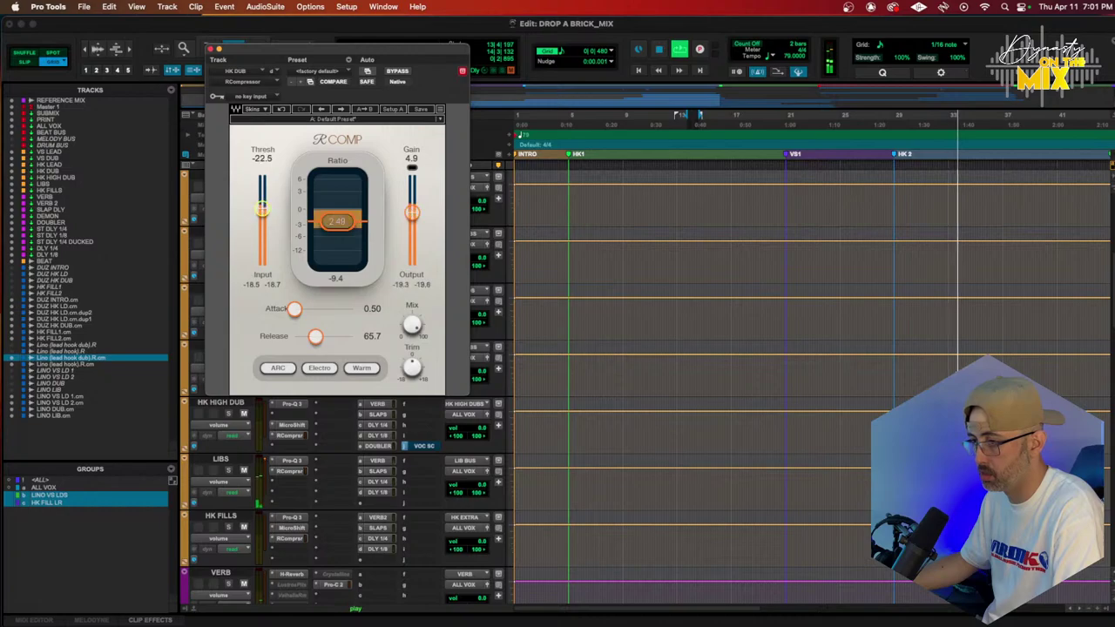
click(213, 48)
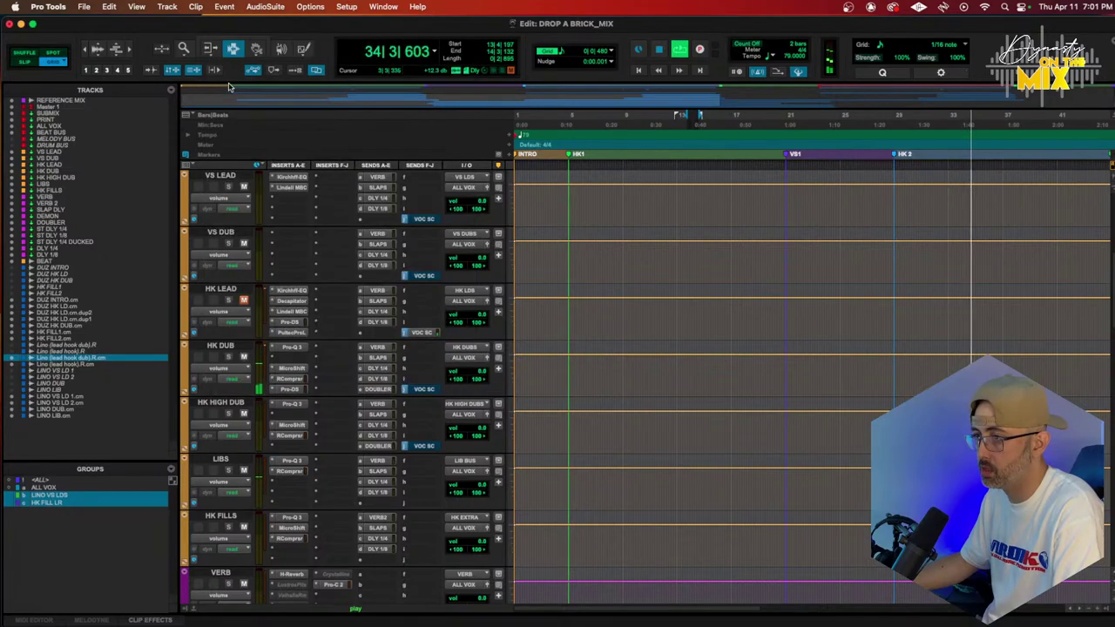
click(292, 368)
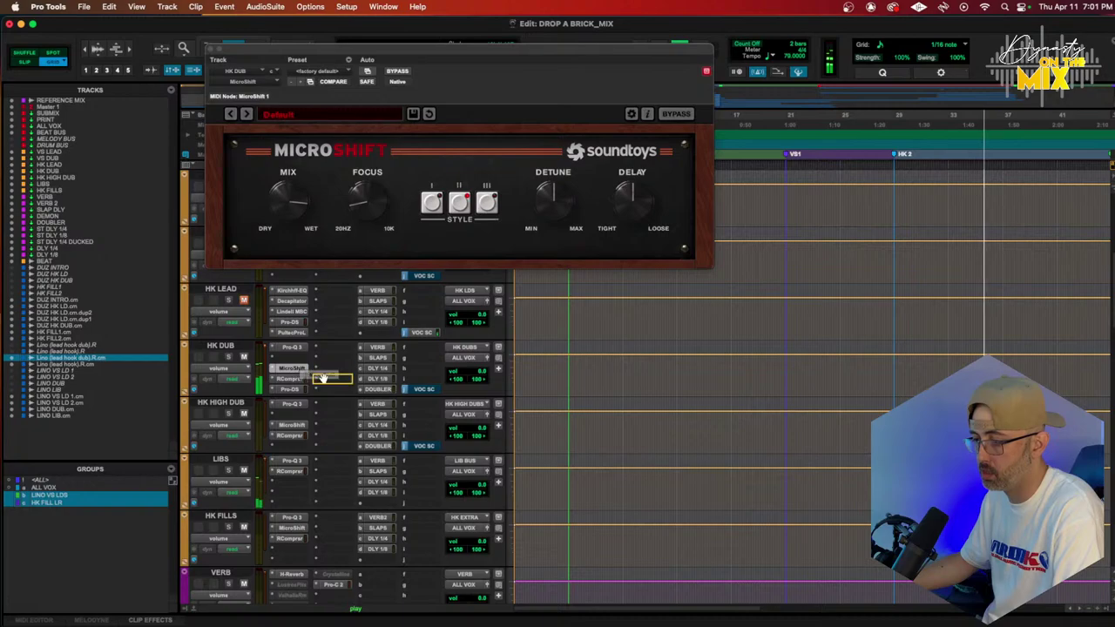
drag(295, 383, 335, 379)
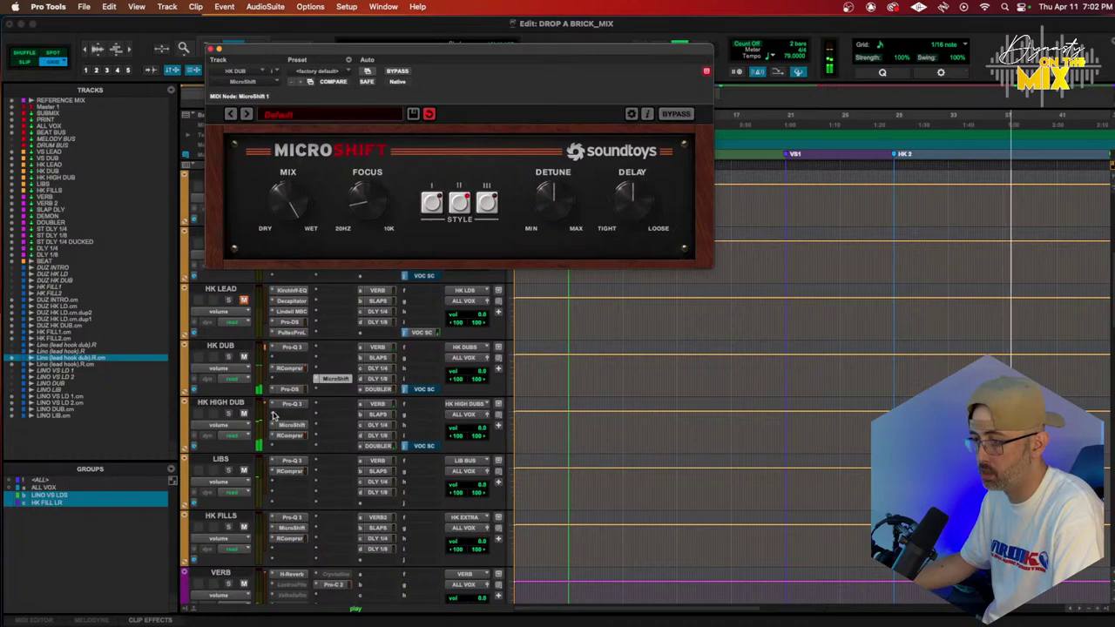
In HK DUB's Pro-Q 3, set bell cuts at 5311 Hz, -1.88 dB and 297.63 Hz, -2.57 dB, and move the mid cut higher and shallower
click(292, 348)
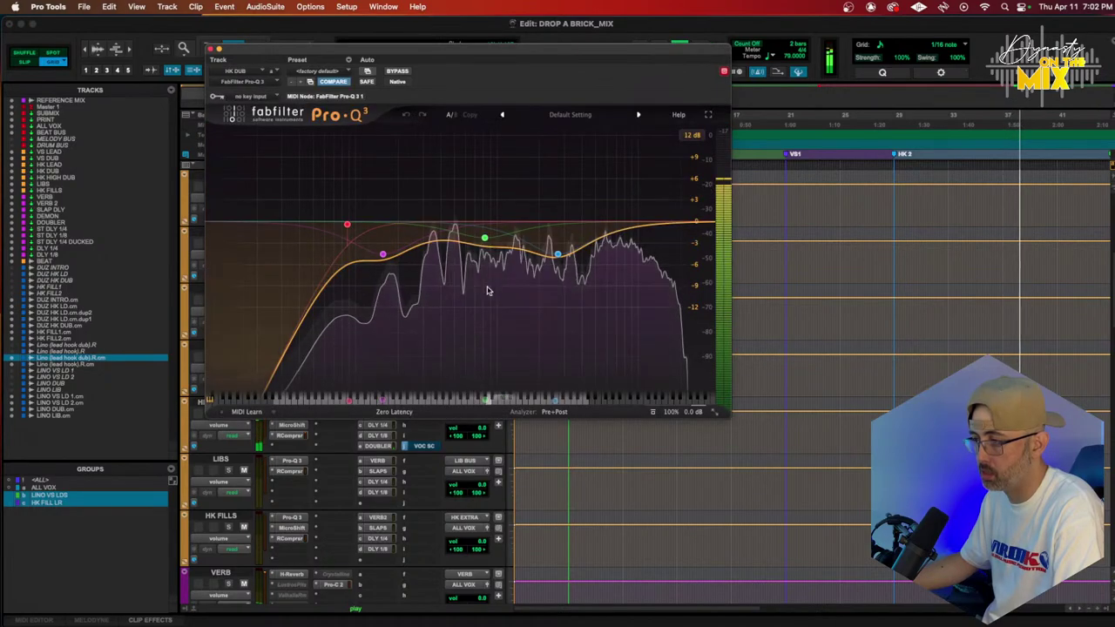
drag(557, 228, 600, 235)
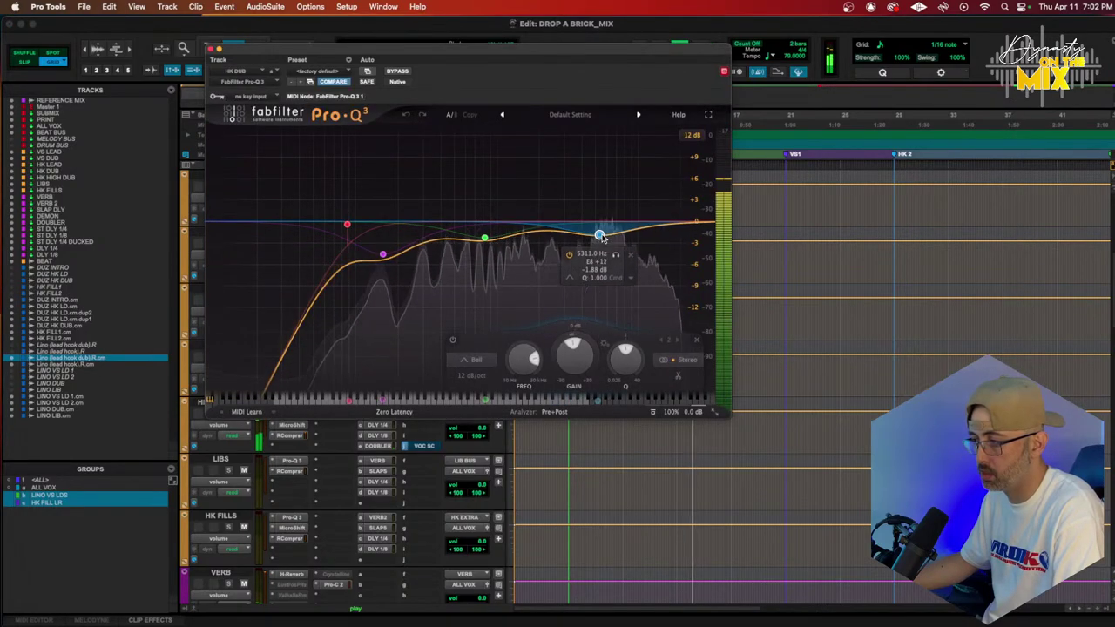
drag(484, 238, 533, 233)
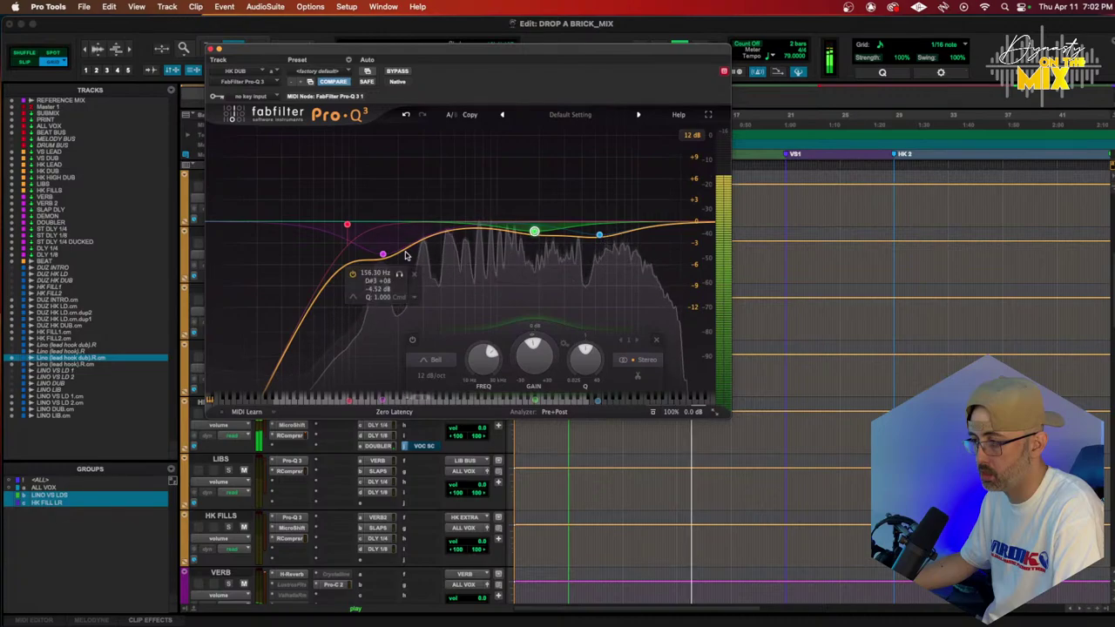
drag(382, 253, 422, 240)
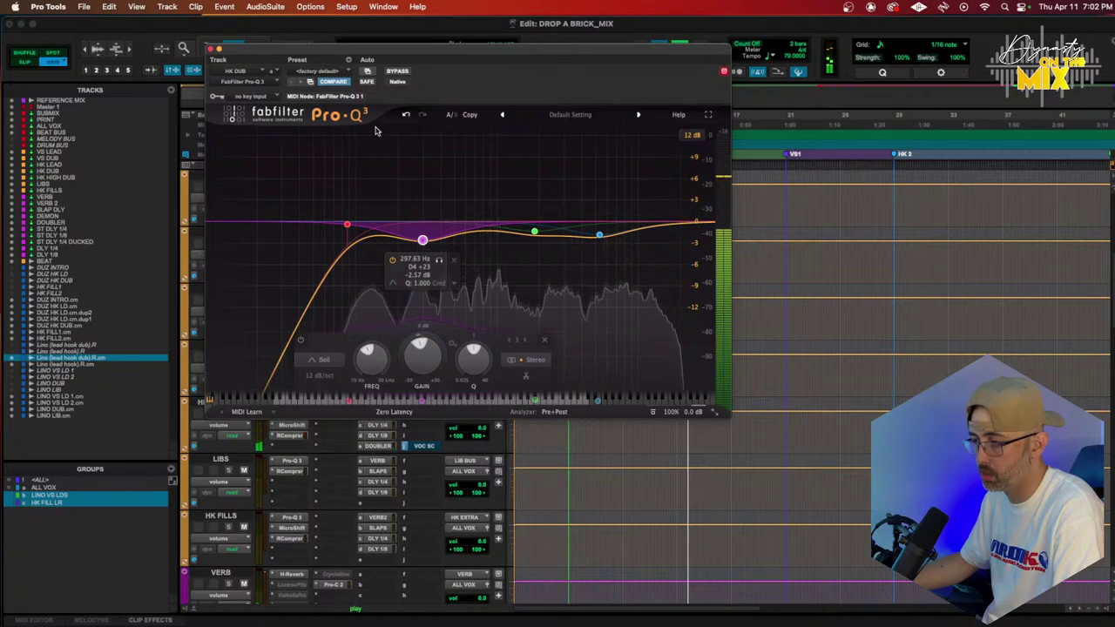
key(space)
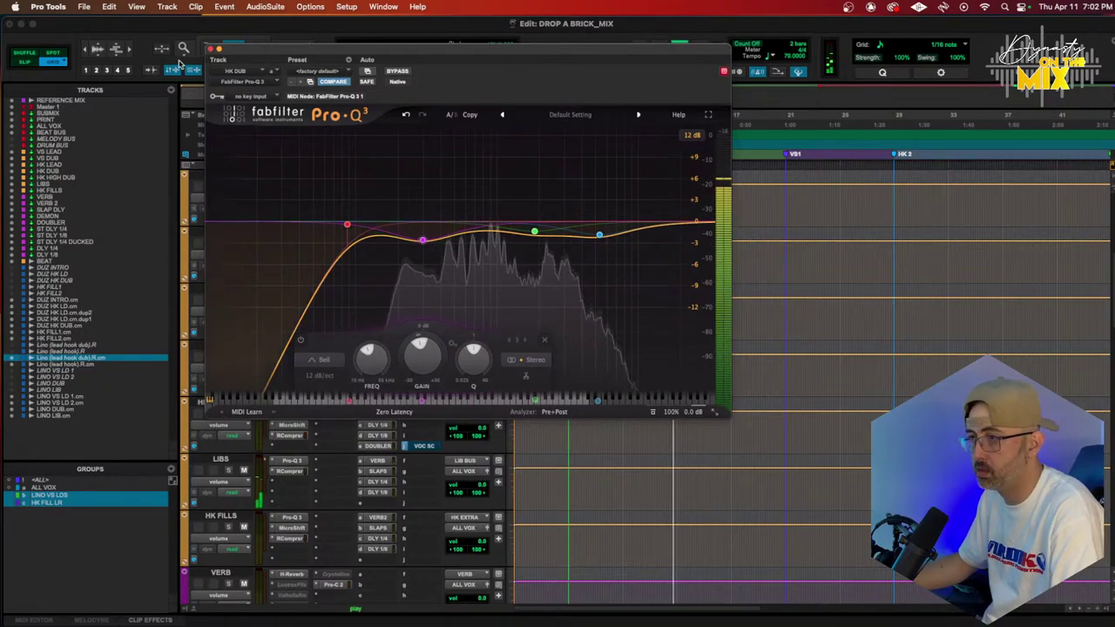
click(218, 50)
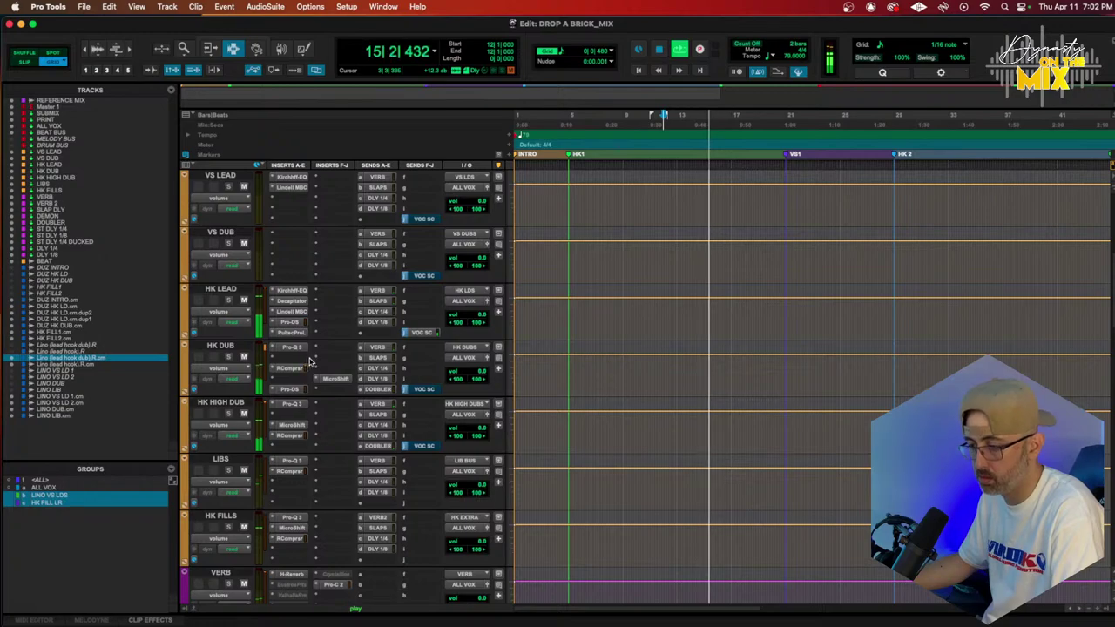
Restart playback from bar 13|4 and select only the HK FILL1.cm and HK FILL2.cm tracks
key(space)
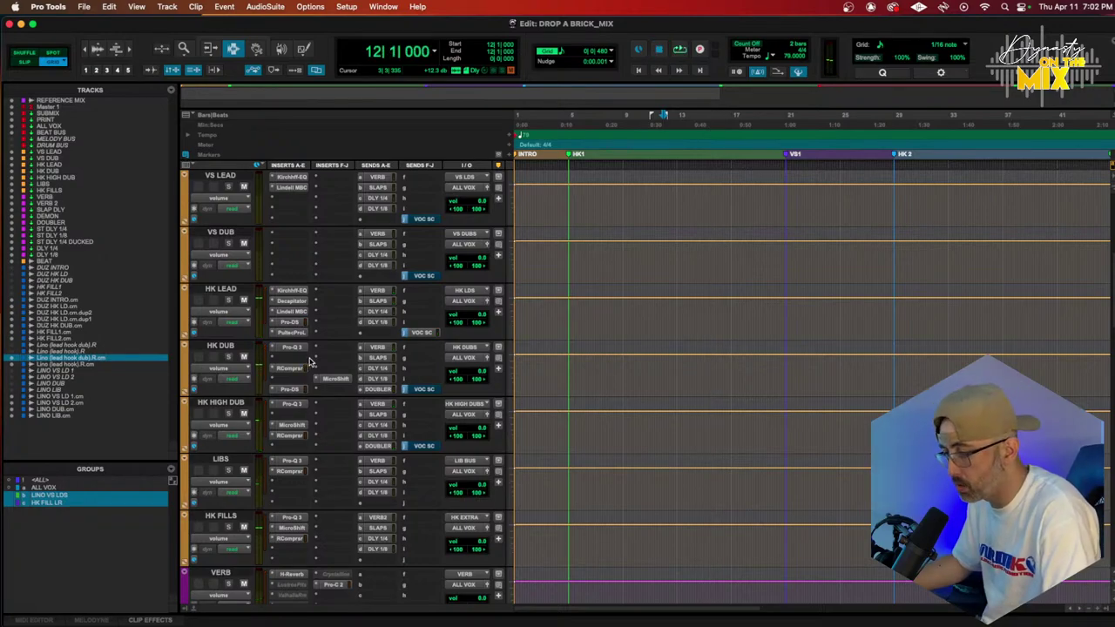
scroll(309, 361, down, 15)
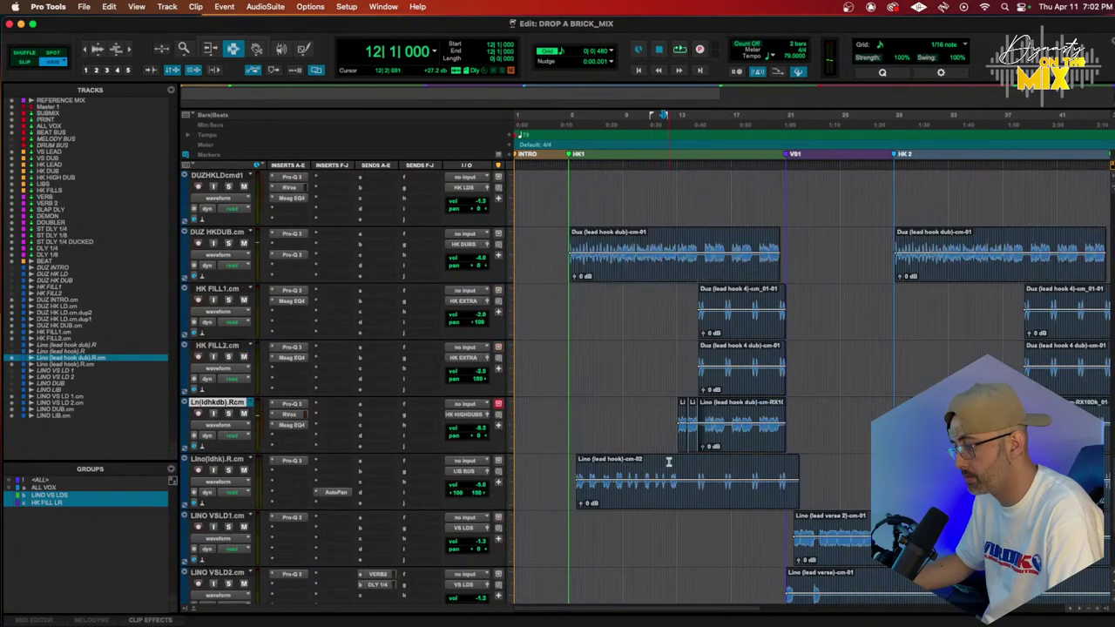
scroll(535, 373, up, 1)
click(233, 347)
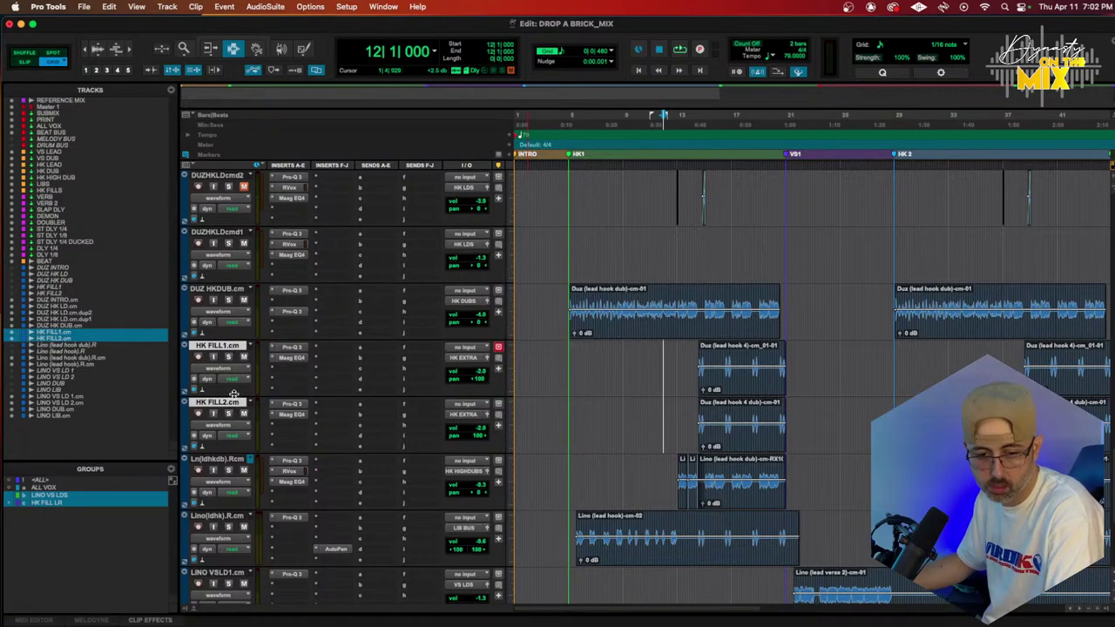
click(687, 116)
key(space)
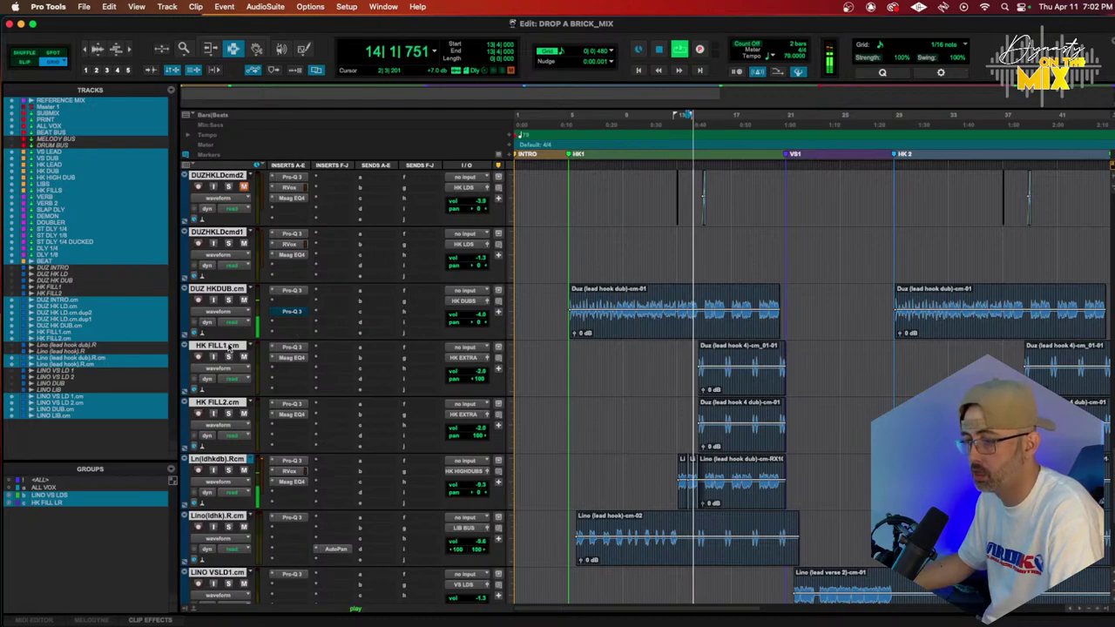
click(228, 346)
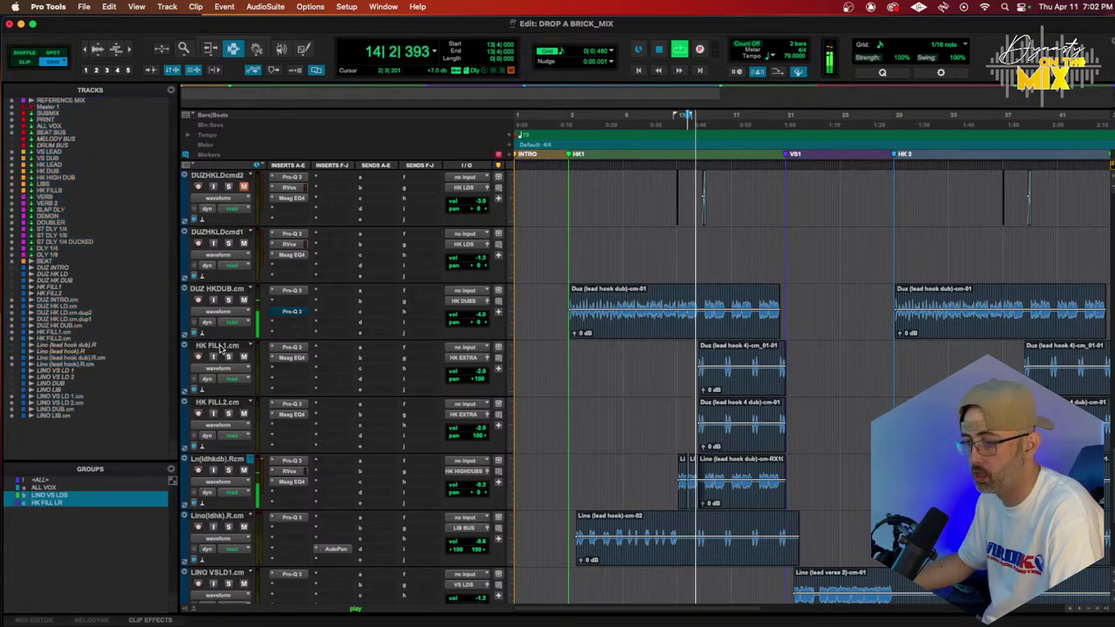
shift+click(223, 403)
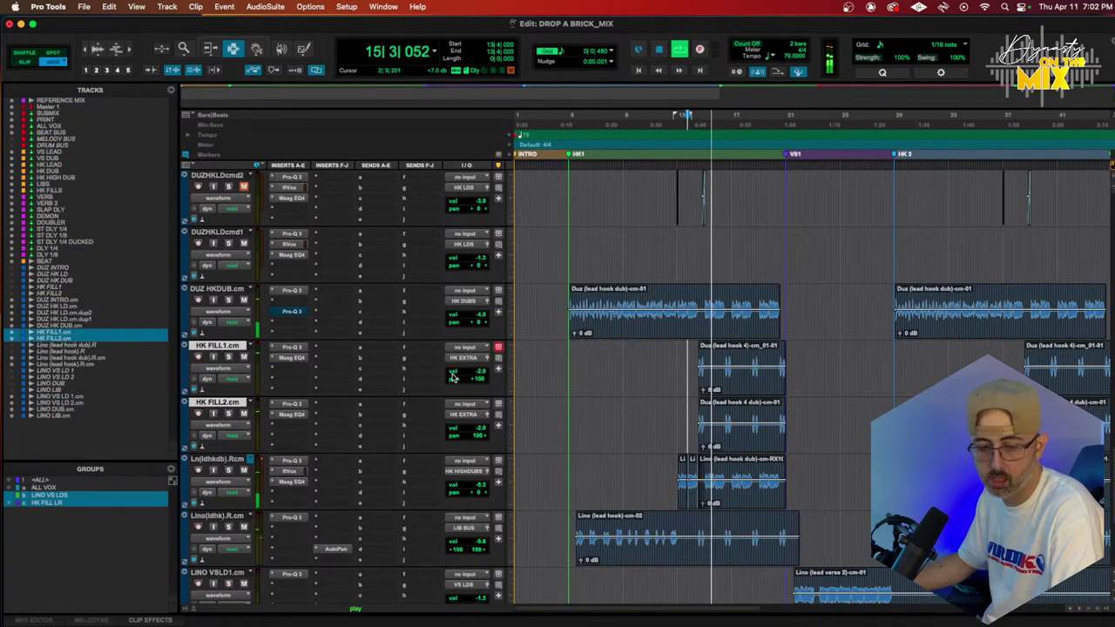
In HK FILL1.cm's Pro-Q 3, ease the mid cut near 840 Hz to about -1 dB and set the low bell to 104.06 Hz, -0.48 dB
key(super+bracketright)
key(super+bracketright)
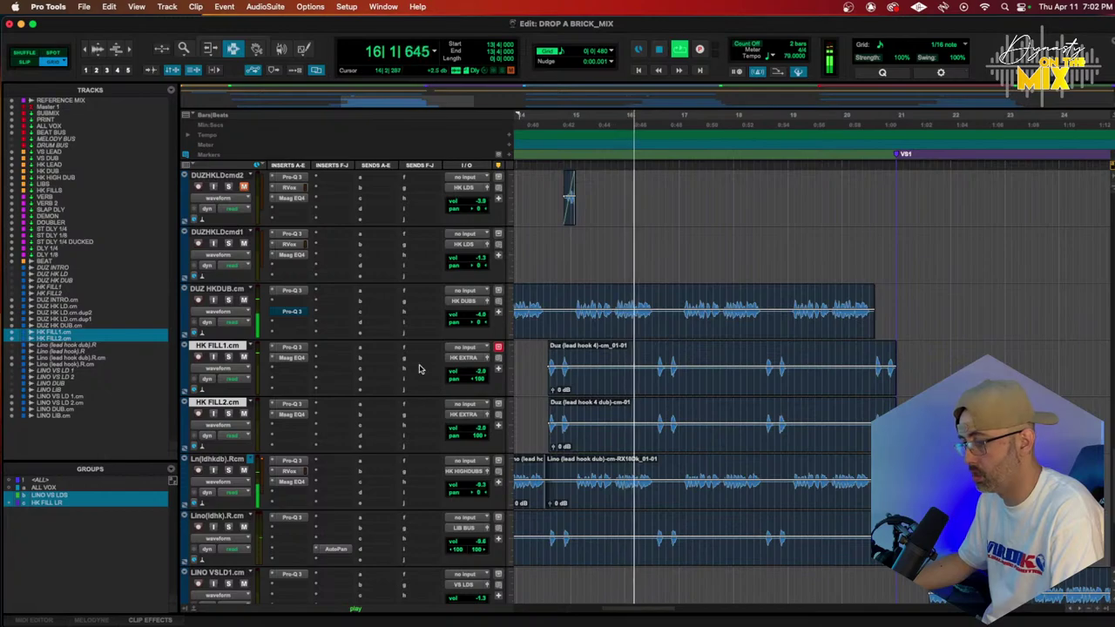
click(292, 347)
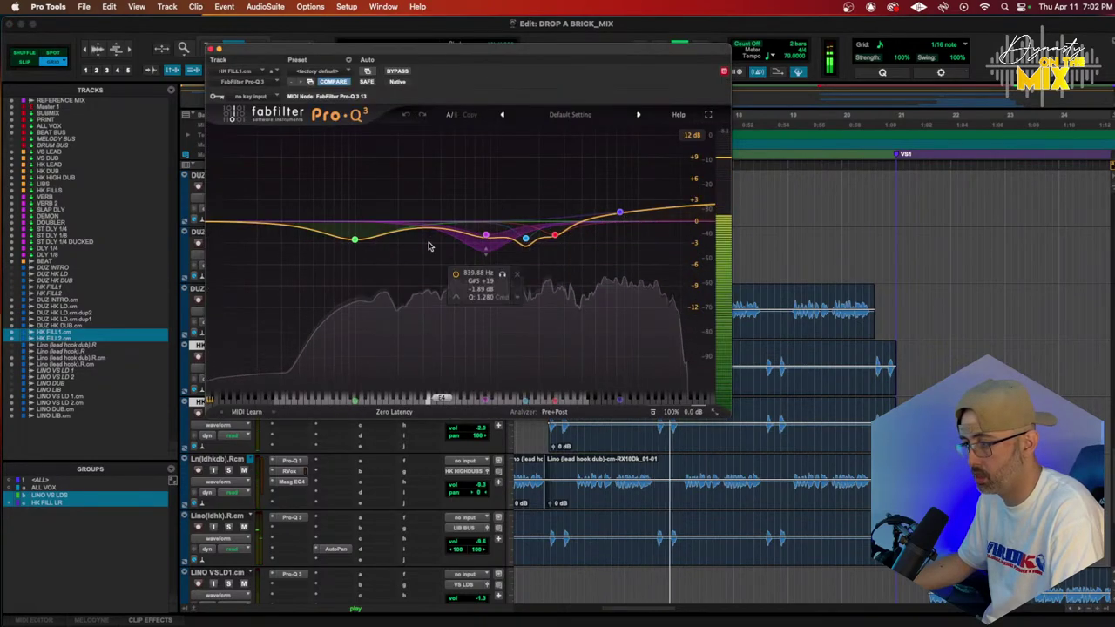
key(space)
drag(485, 235, 485, 229)
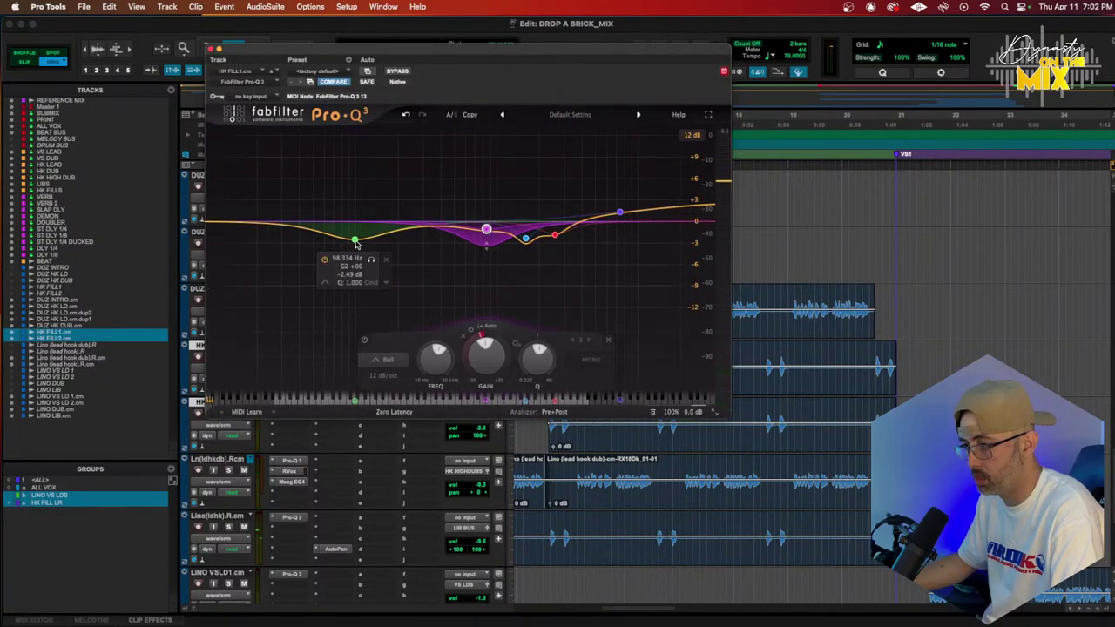
drag(355, 241, 357, 229)
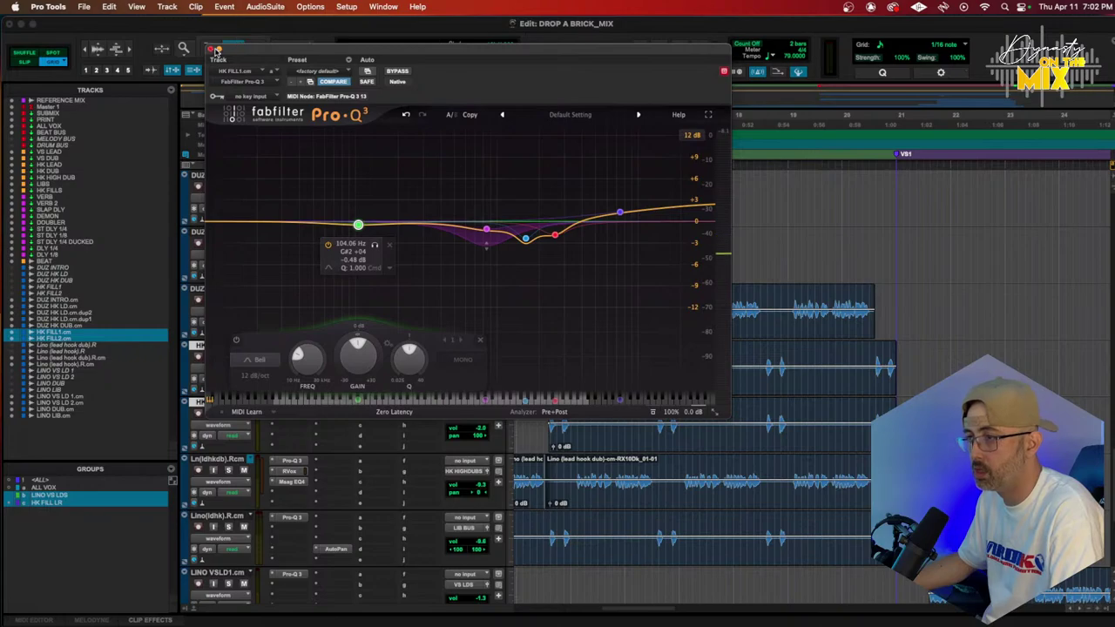
Solo HK FILL1.cm and HK FILL2.cm and play a selected range of about three bars starting at 14|2|480
click(214, 49)
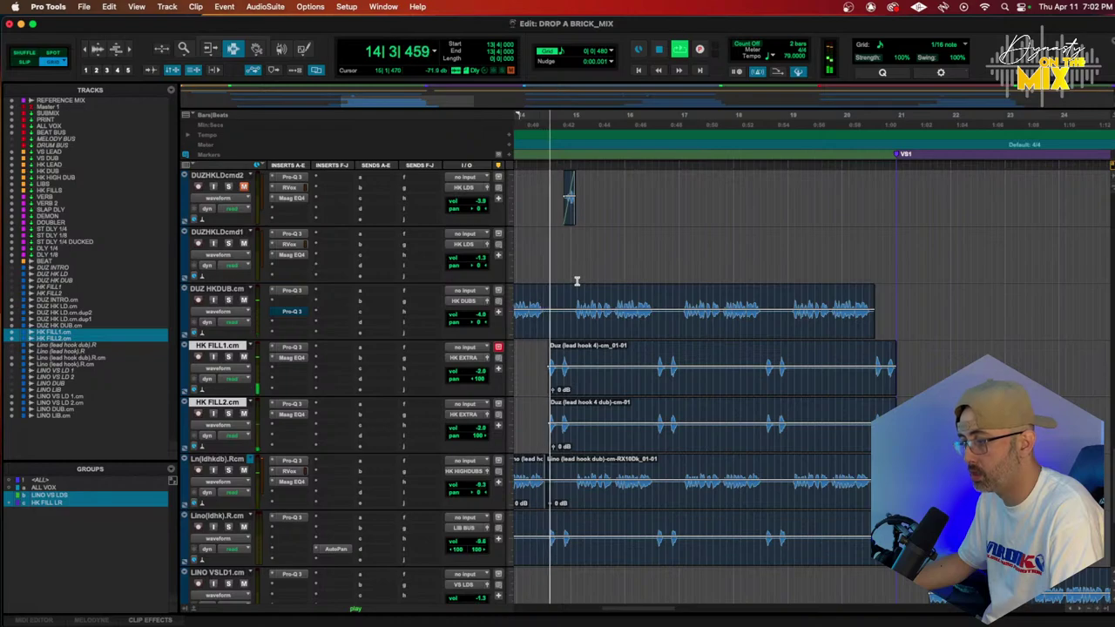
scroll(391, 293, up, 10)
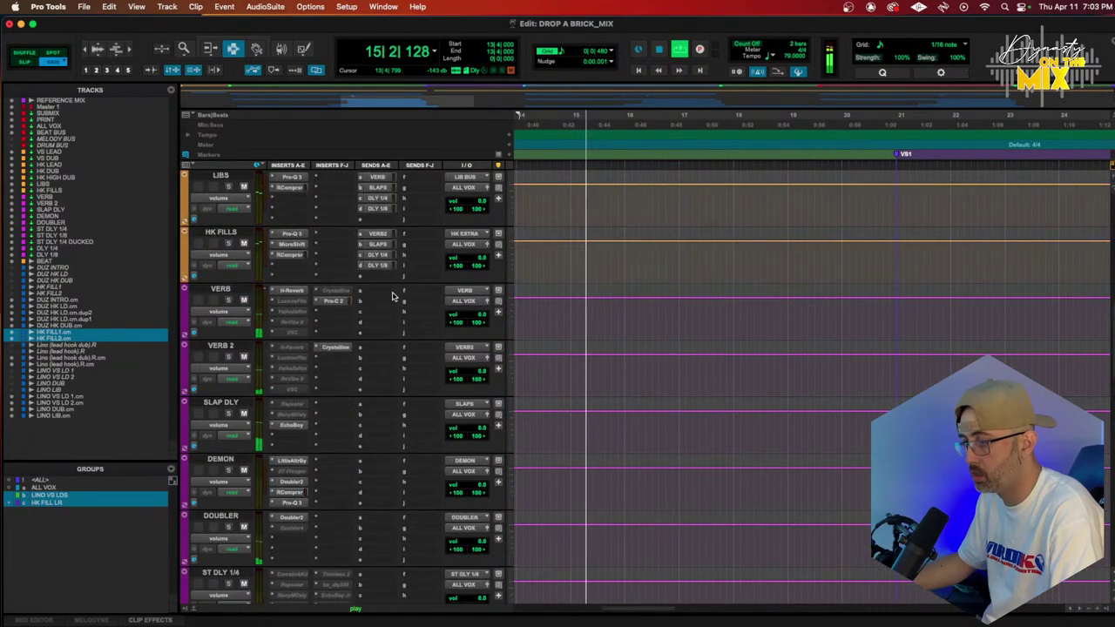
scroll(392, 296, up, 3)
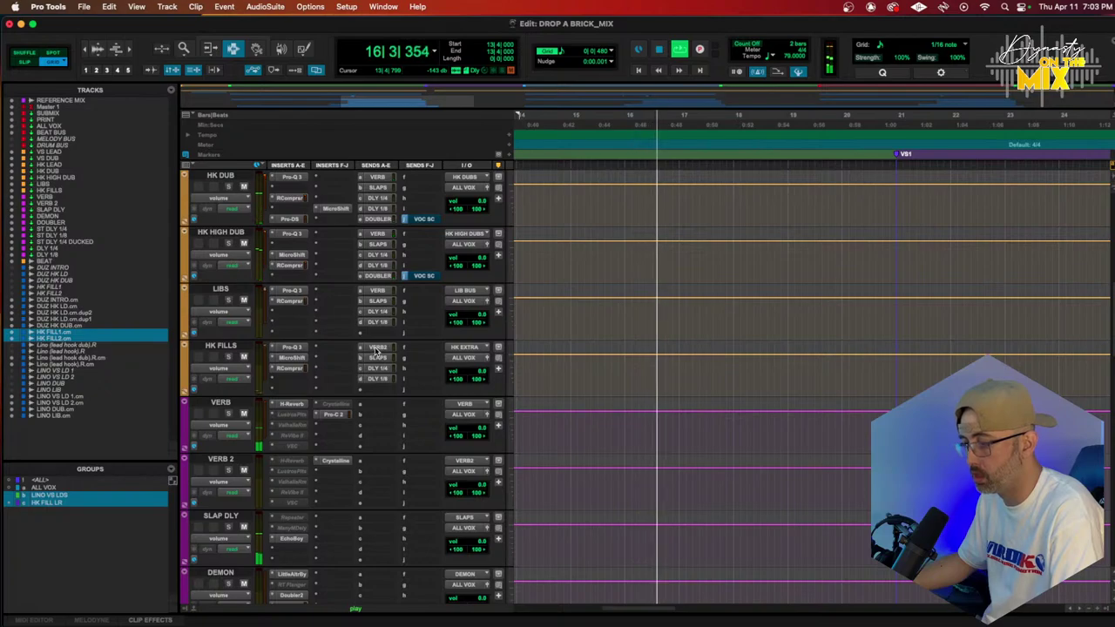
key(space)
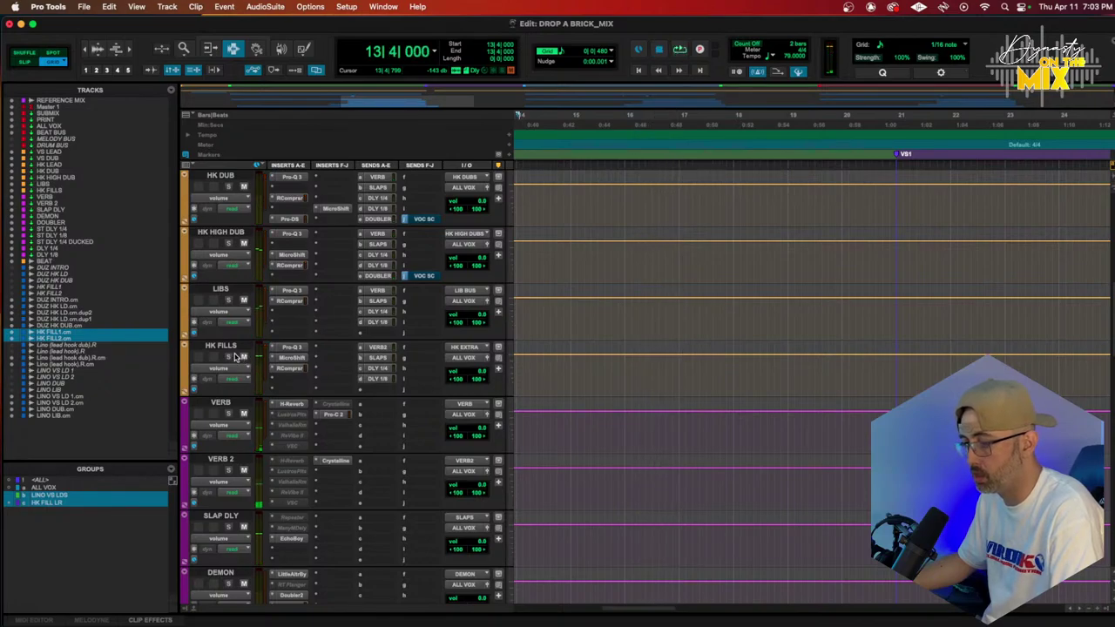
scroll(236, 357, down, 15)
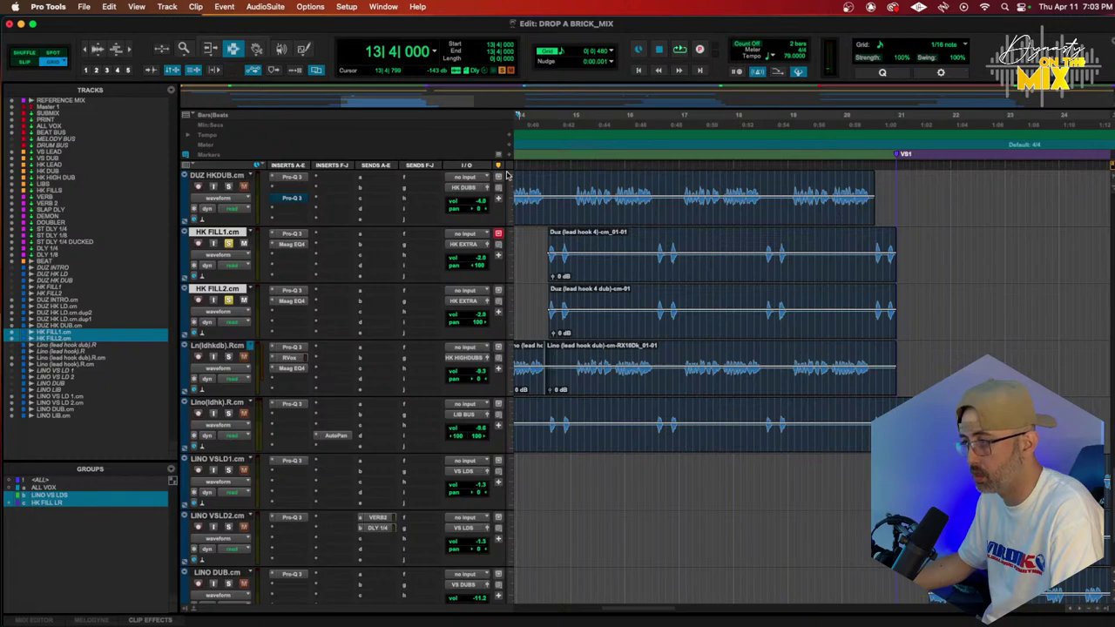
drag(541, 120, 702, 121)
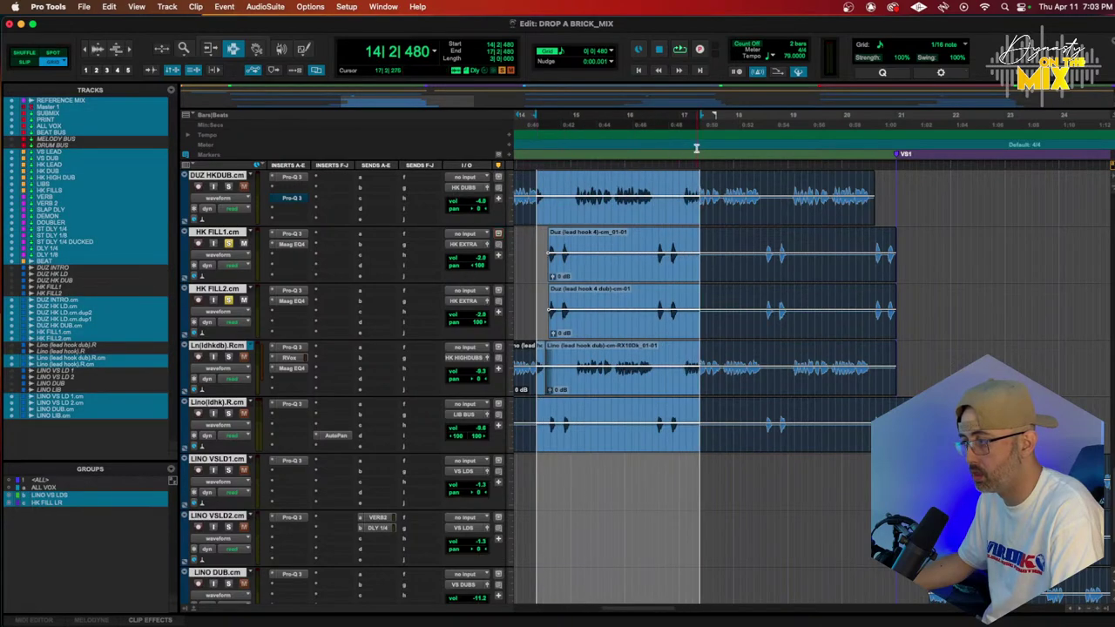
key(space)
In the HK FILLS bus's Pro-Q 3, move the low bell cut to 178.46 Hz, -3.28 dB
scroll(381, 289, up, 15)
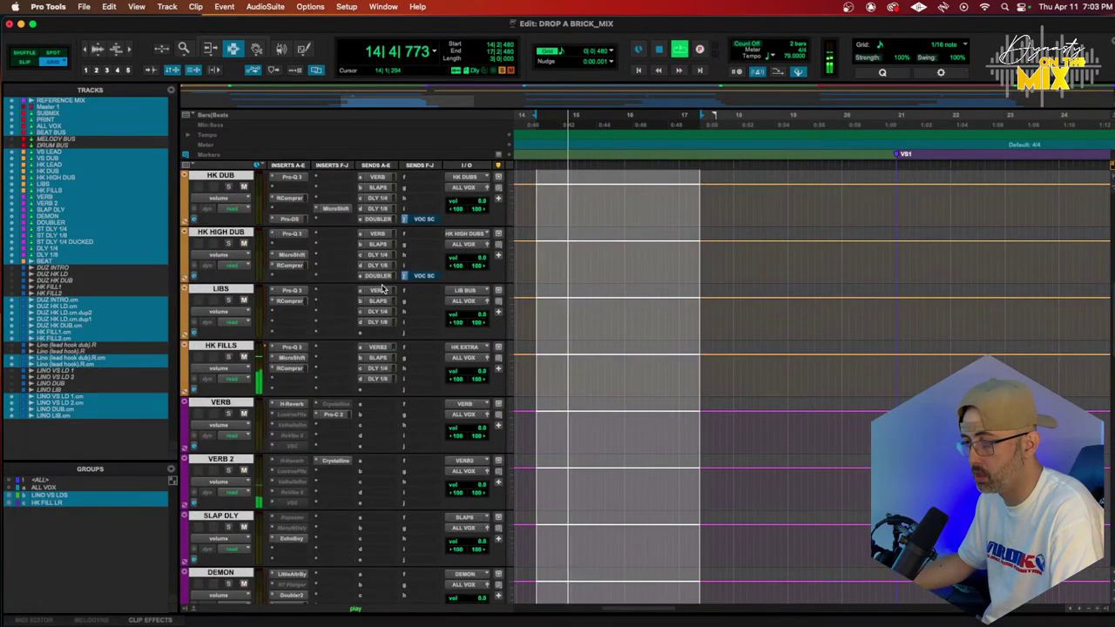
scroll(381, 290, down, 2)
click(292, 290)
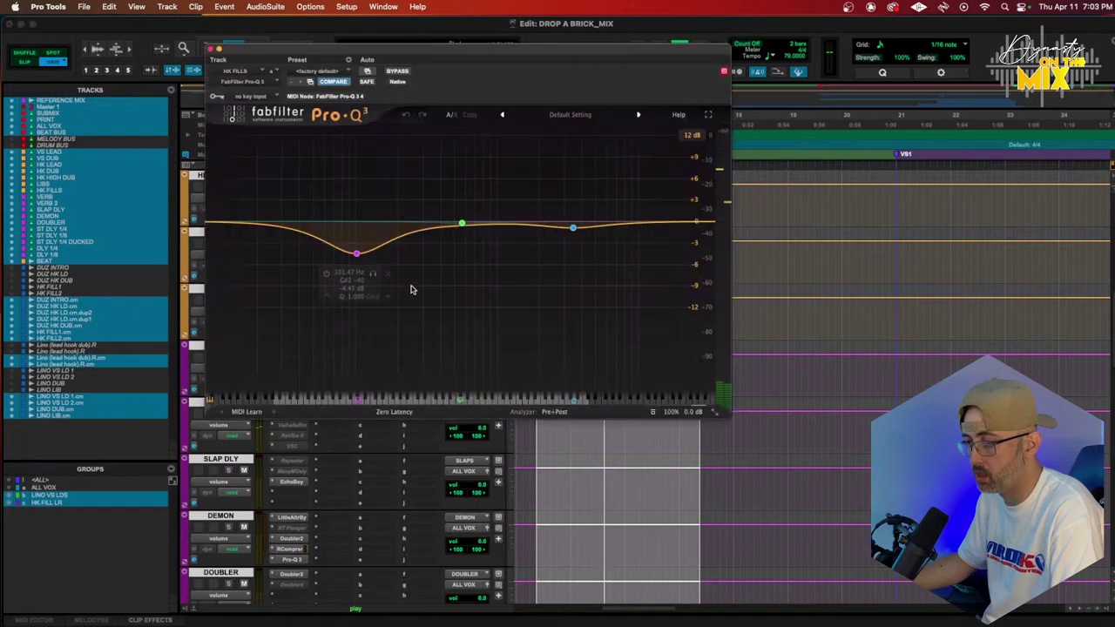
drag(356, 253, 391, 244)
In the HK FILLS Pro-Q 3, add a 12 dB/oct low cut at 71.388 Hz and an upper-mid bell cut of about -2.5 dB
click(324, 229)
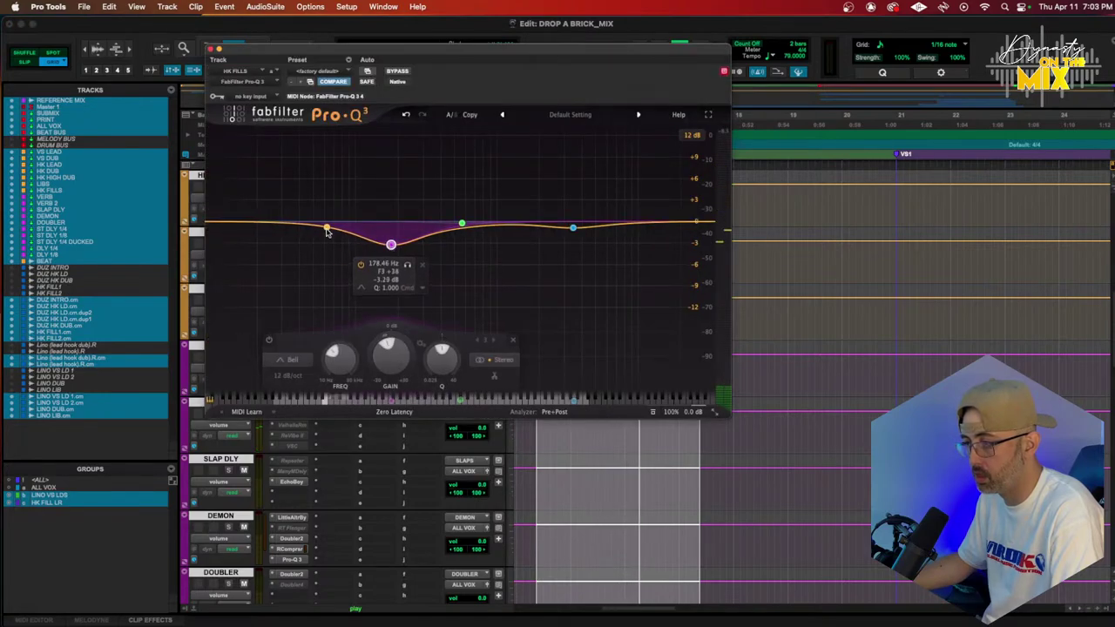
right_click(324, 229)
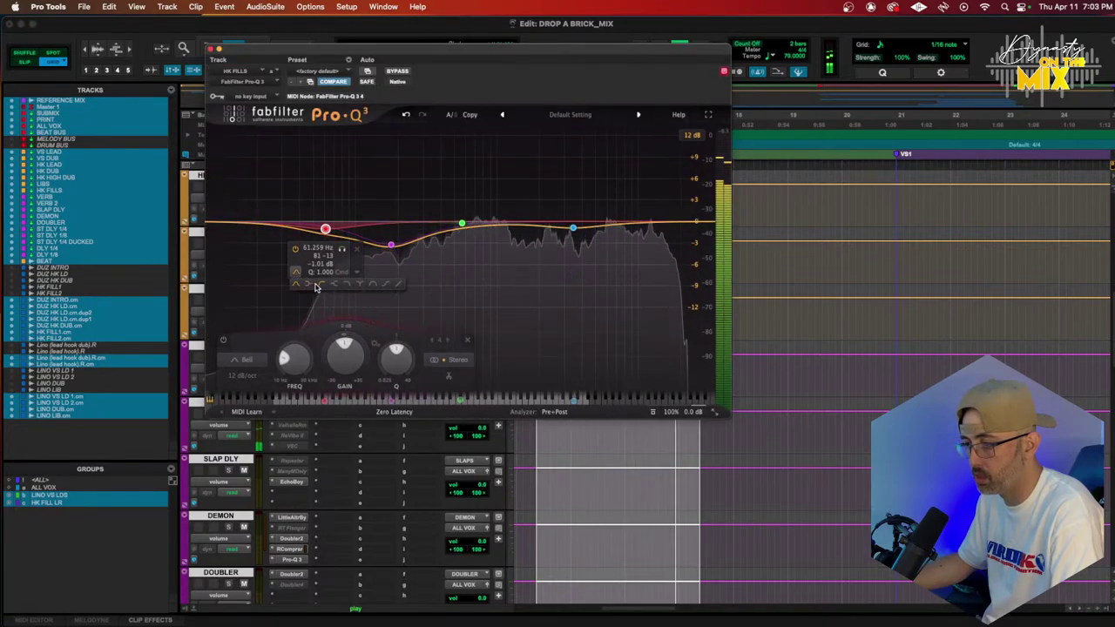
click(319, 288)
drag(325, 221, 335, 221)
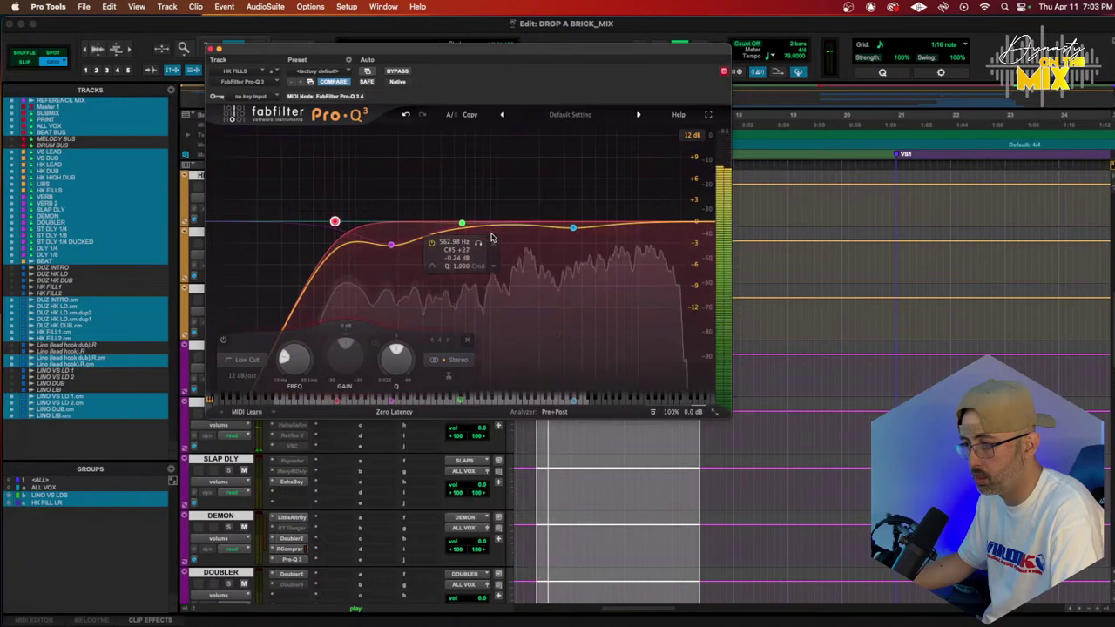
drag(552, 229, 552, 240)
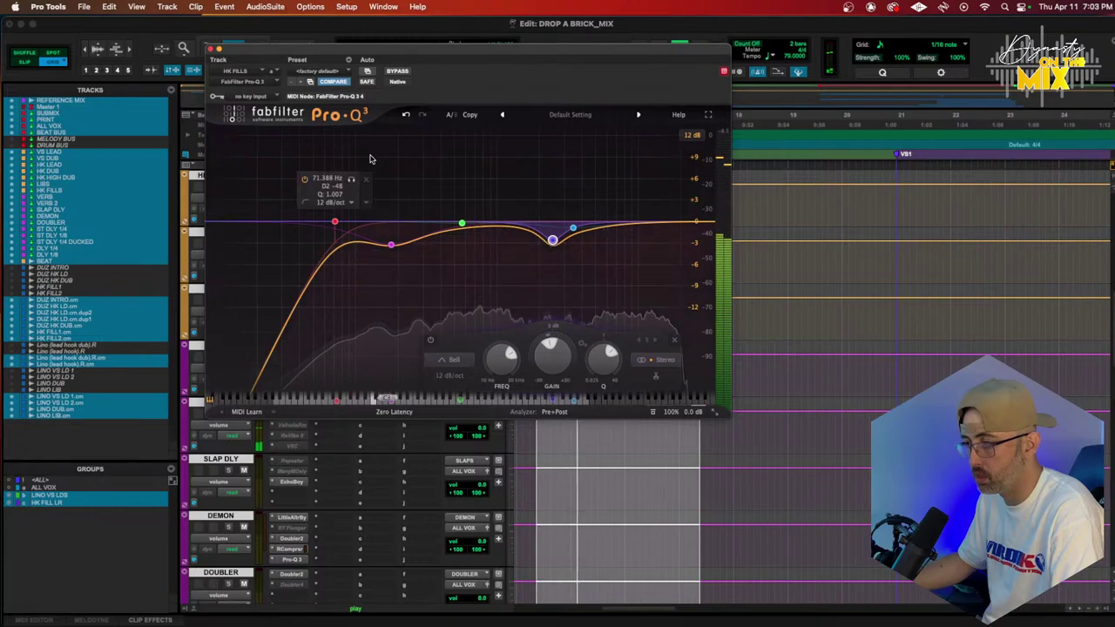
click(217, 49)
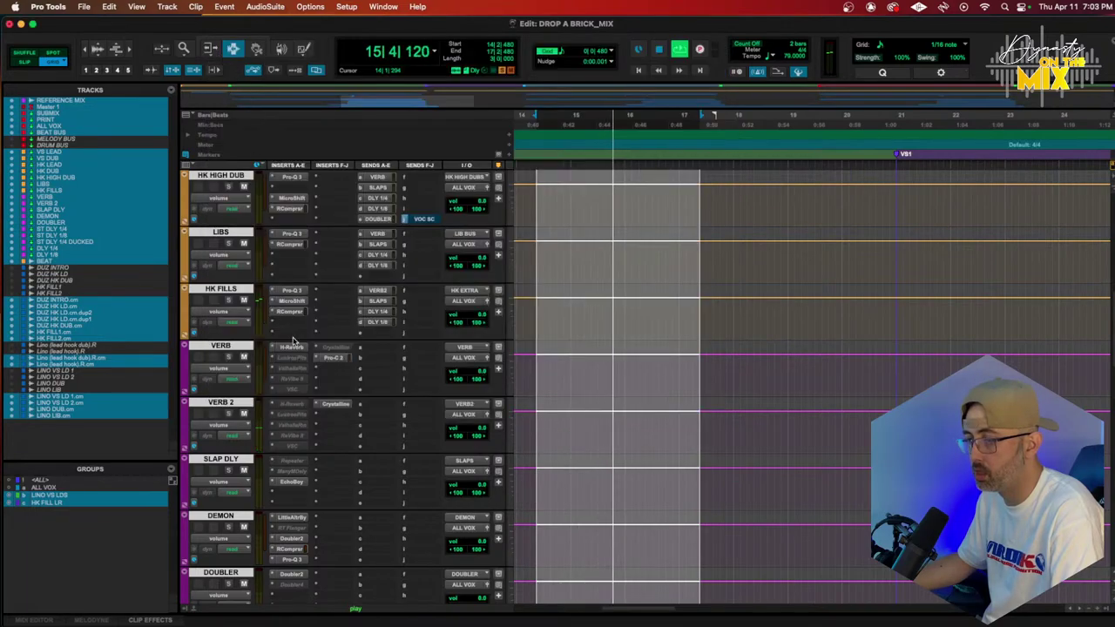
In VERB 2's Crystalline, brighten the tone and shorten the reverb end time to 1+1/8 during playback
key(space)
click(335, 404)
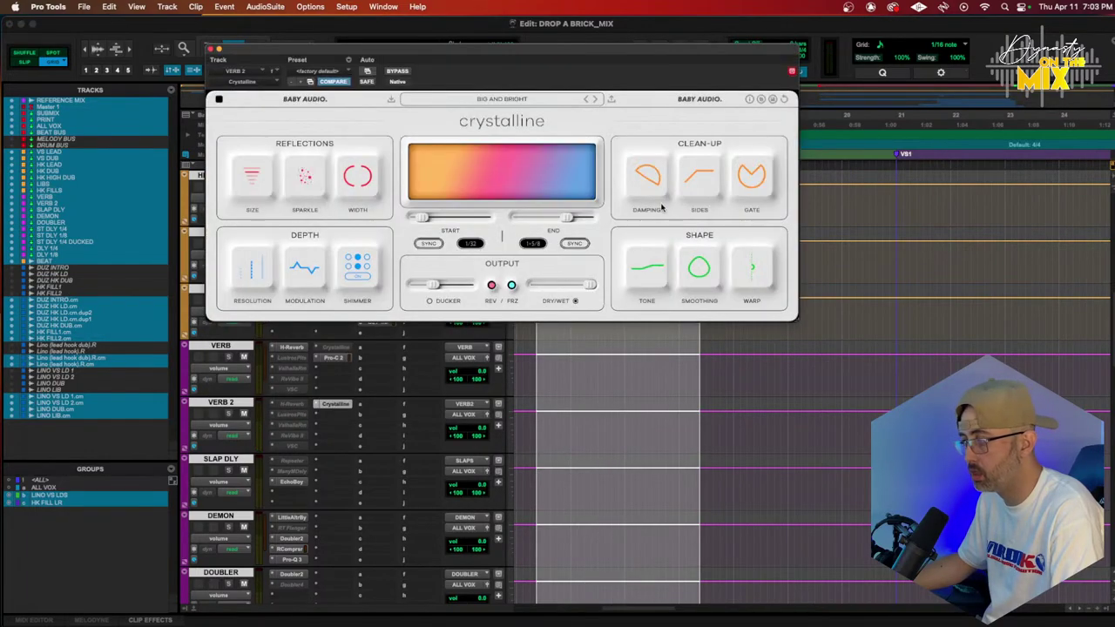
key(space)
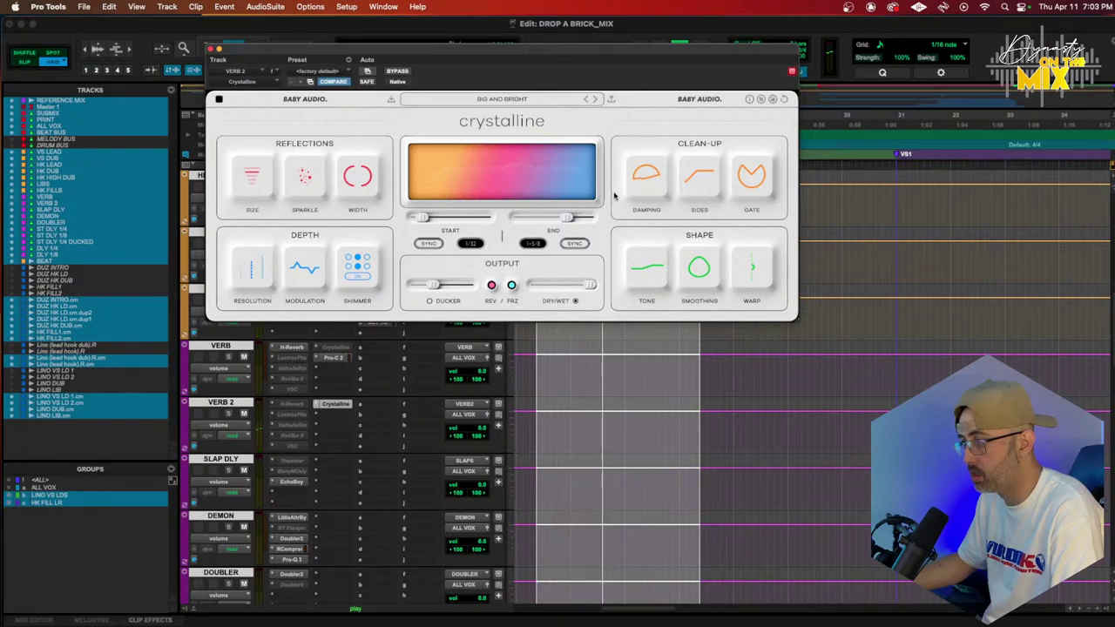
mouse_move(647, 253)
mouse_down()
mouse_move(652, 243)
mouse_move(647, 252)
mouse_up()
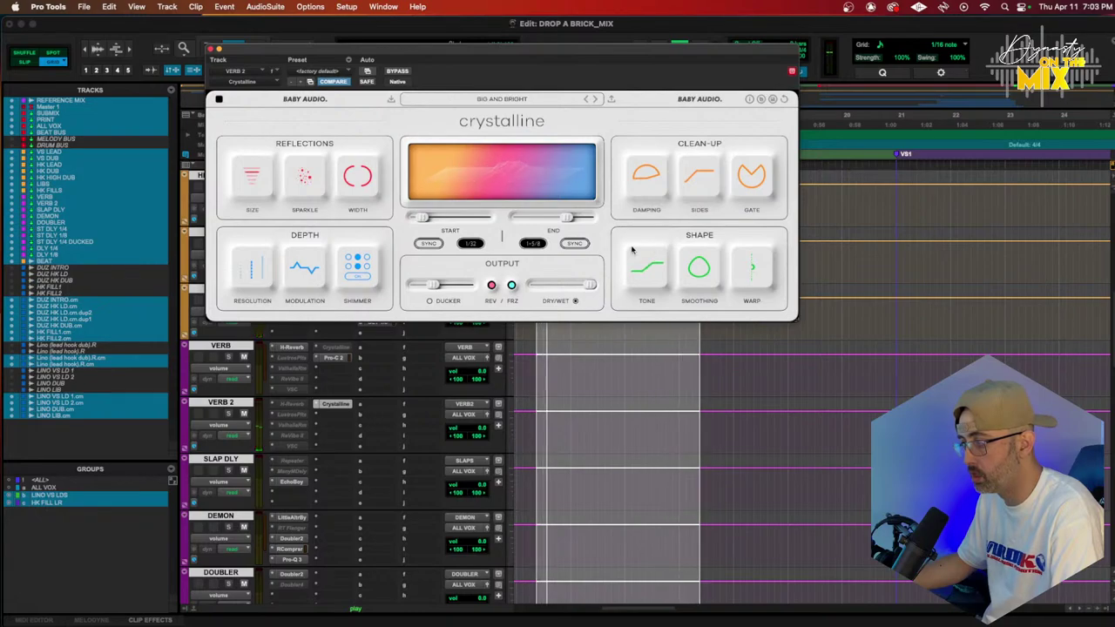
drag(579, 222, 562, 220)
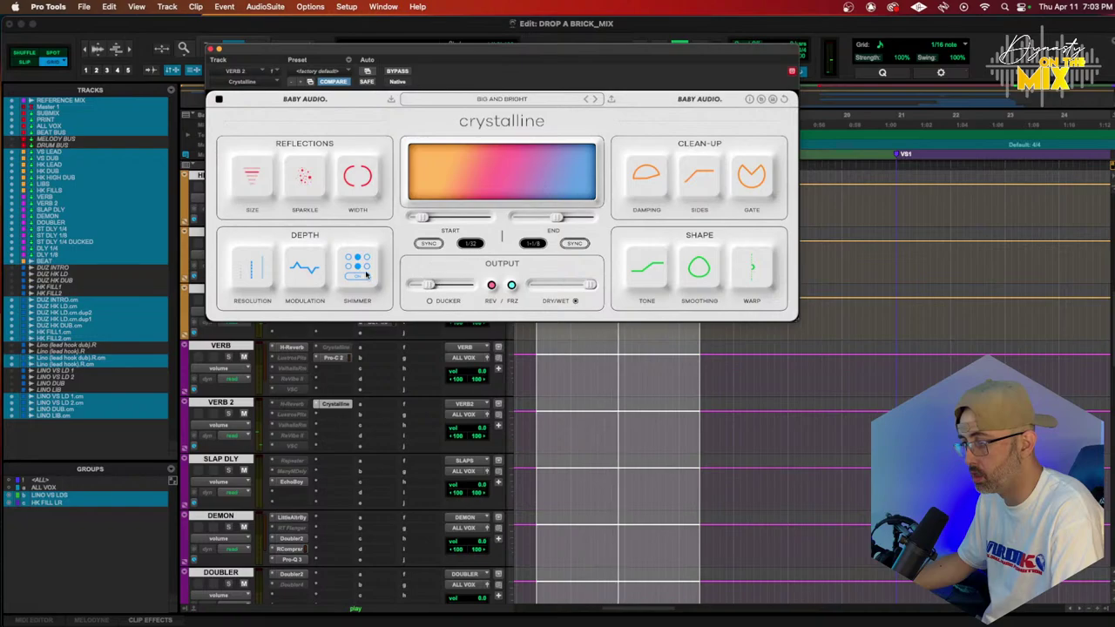
mouse_move(367, 268)
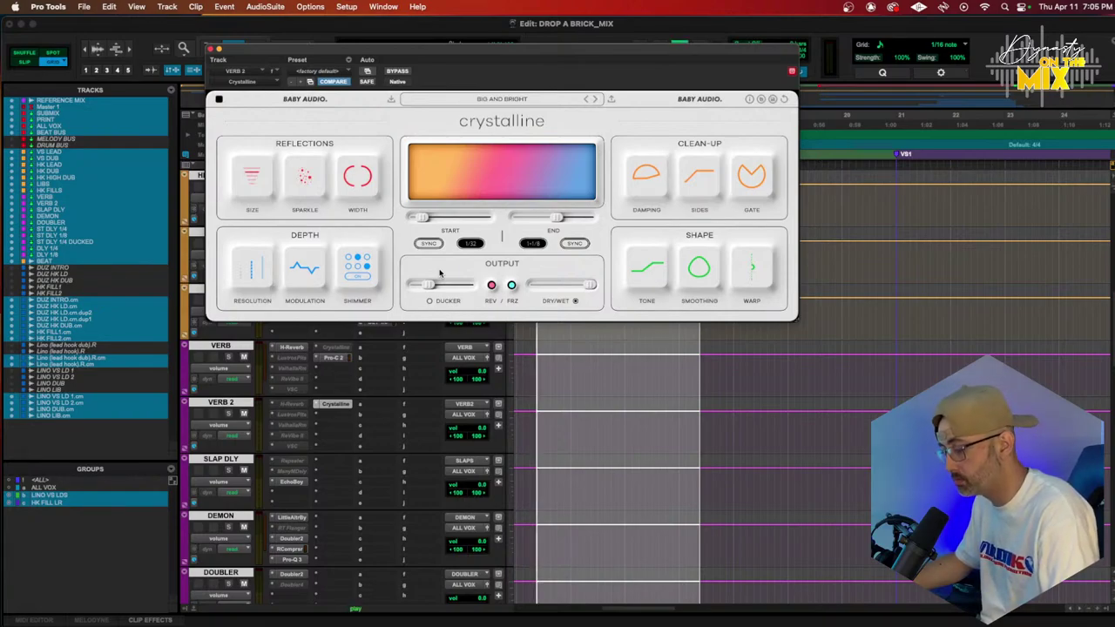
Unsolo HK FILL1.cm and HK FILL2.cm and audition the selected hook section with the full mix
key(space)
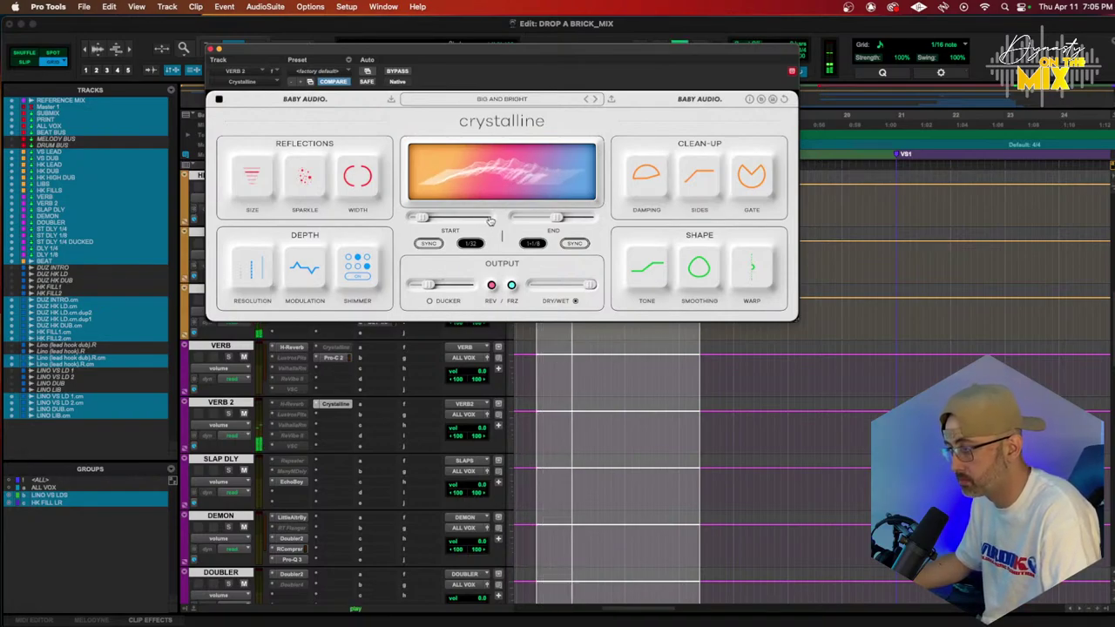
key(space)
scroll(316, 475, up, 4)
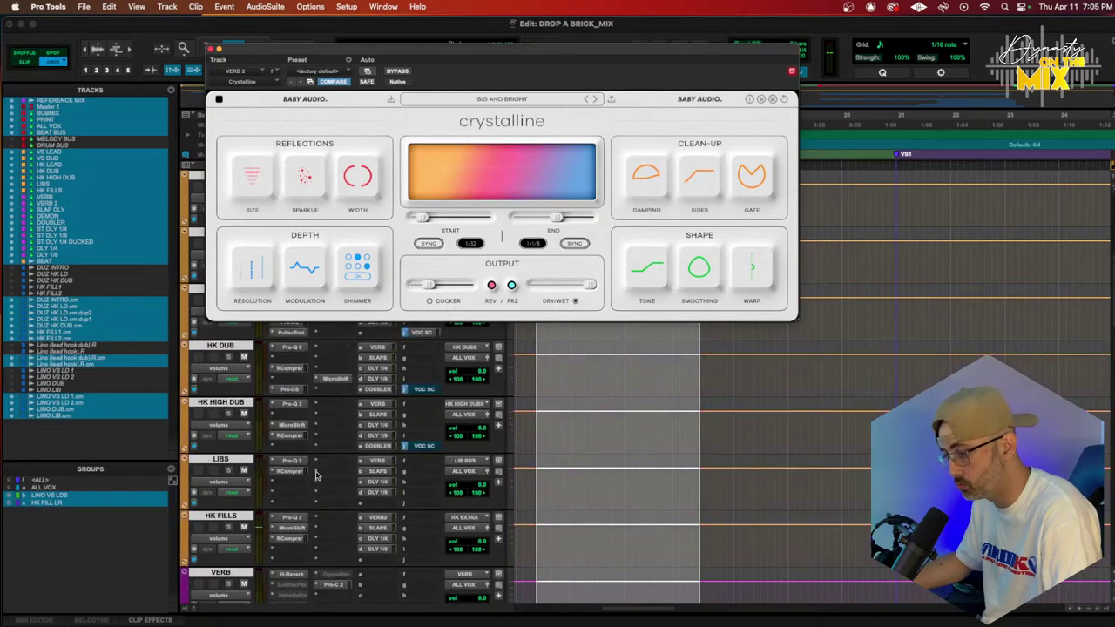
scroll(316, 474, down, 10)
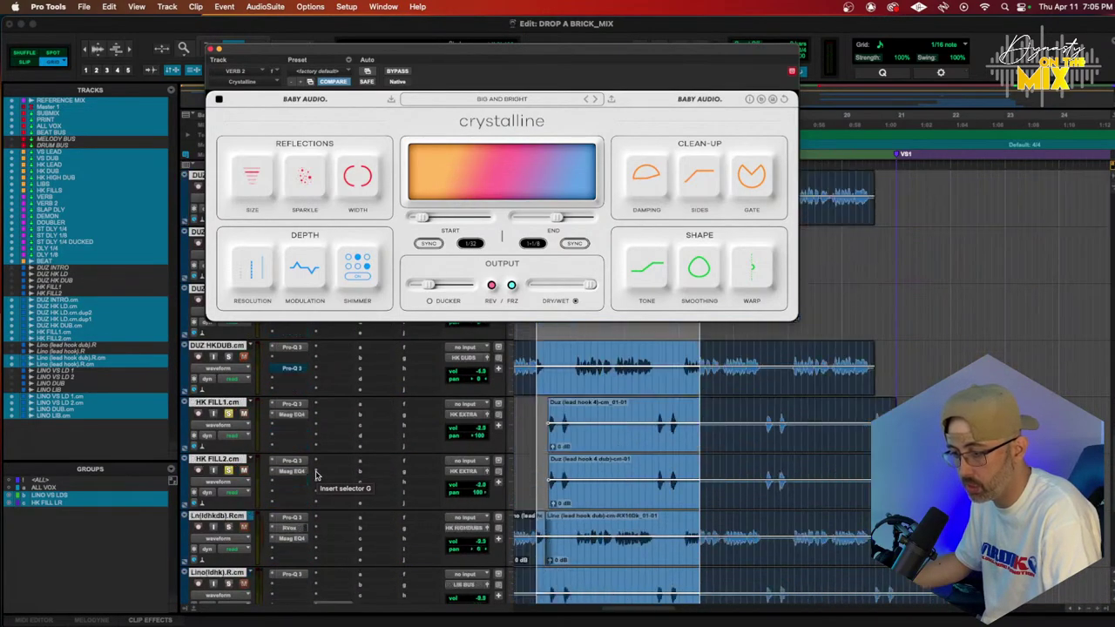
scroll(316, 475, down, 2)
scroll(245, 377, up, 1)
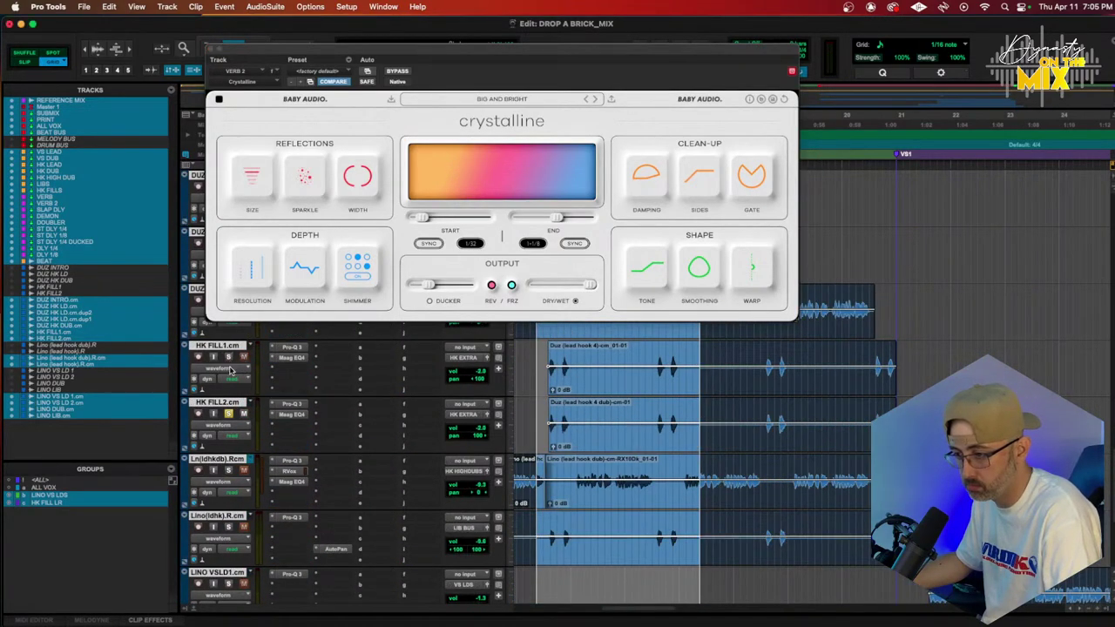
key(space)
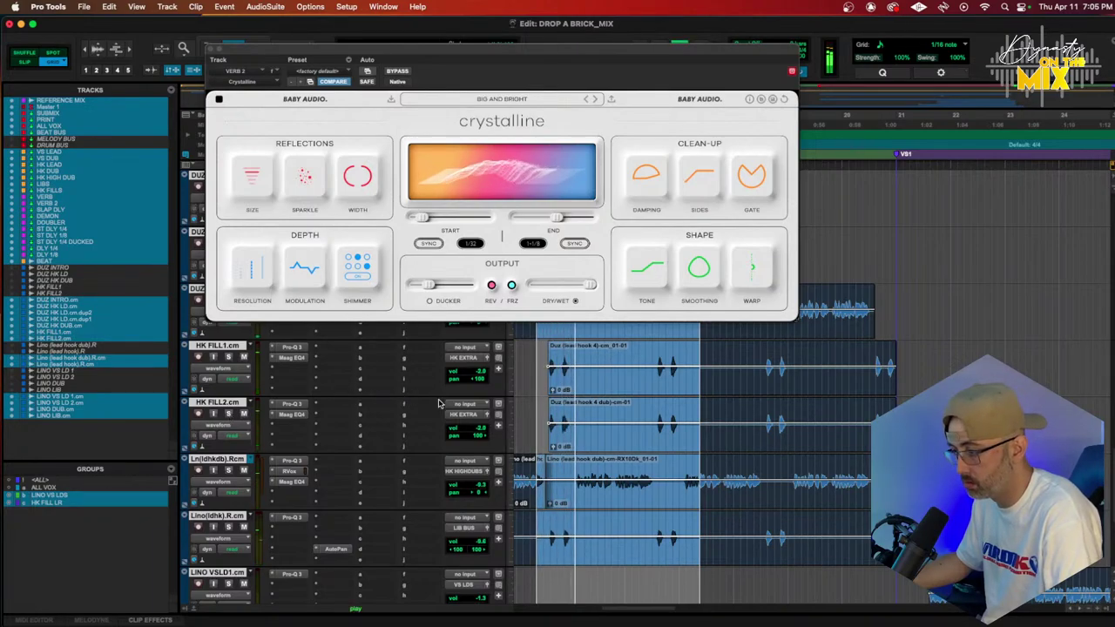
scroll(399, 396, up, 6)
scroll(397, 395, down, 2)
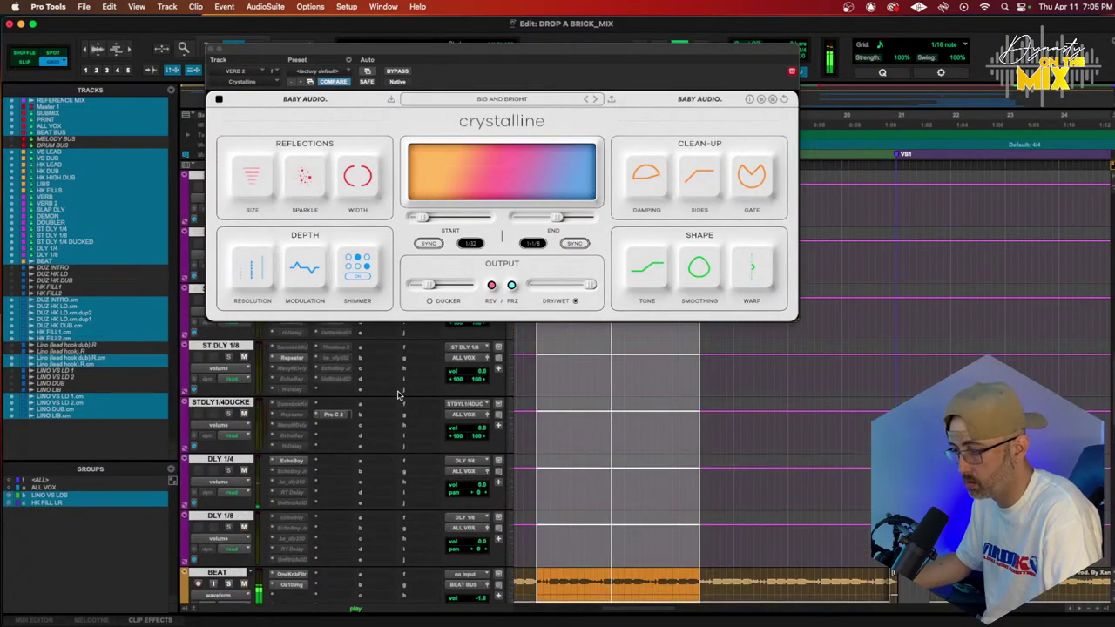
scroll(397, 394, up, 3)
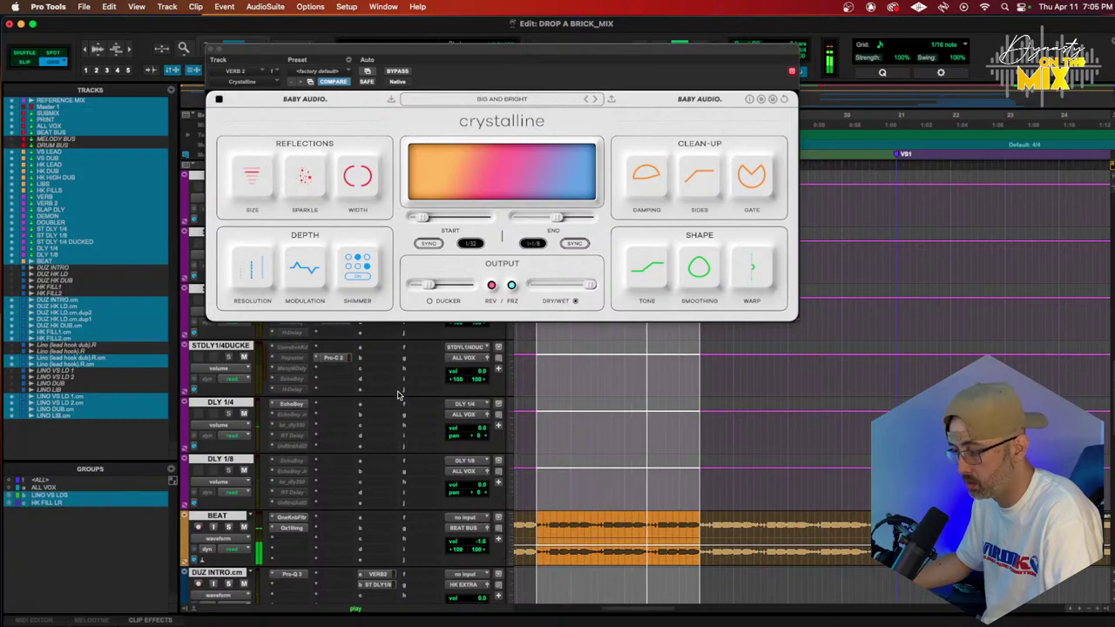
scroll(398, 395, up, 10)
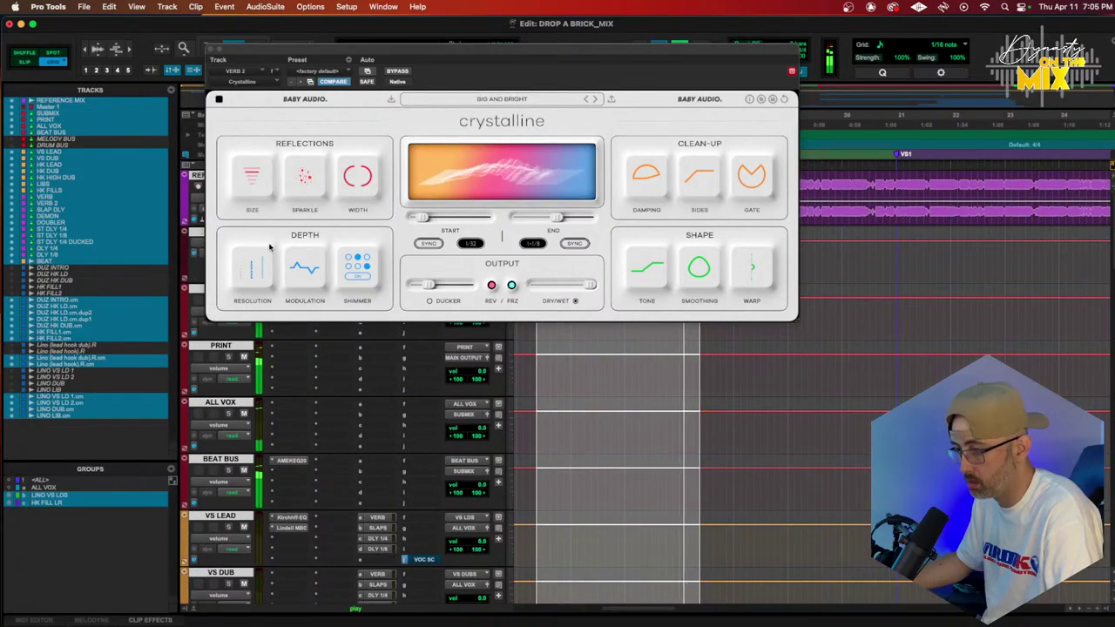
Play the song from the start and insert SSL Native Bus Compressor 2 (stereo) on the SUBMIX track
click(214, 50)
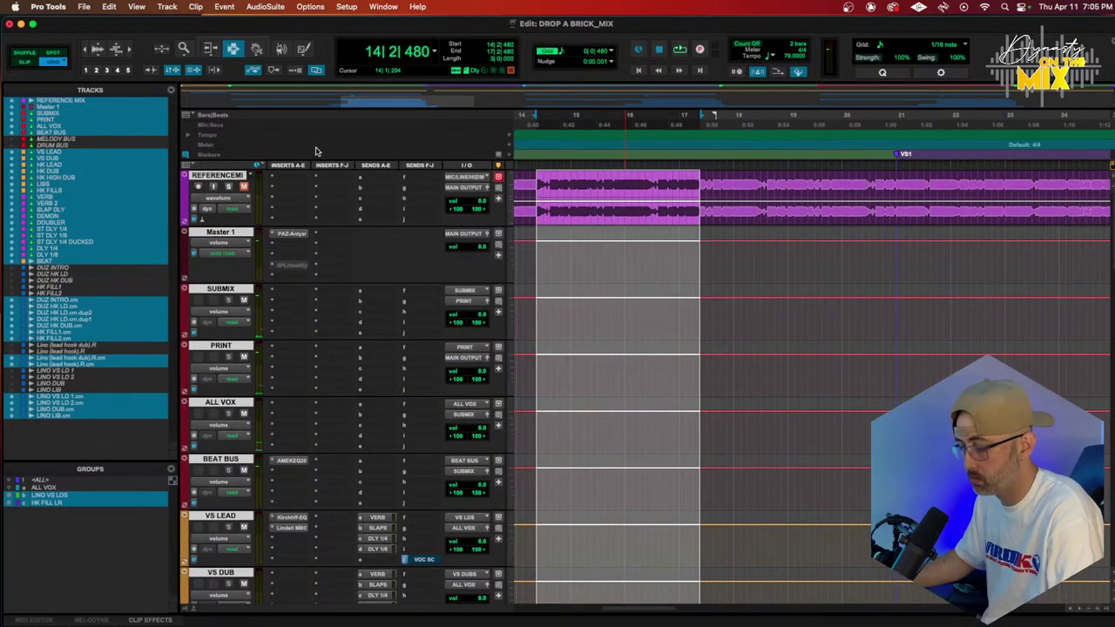
key(Return)
key(space)
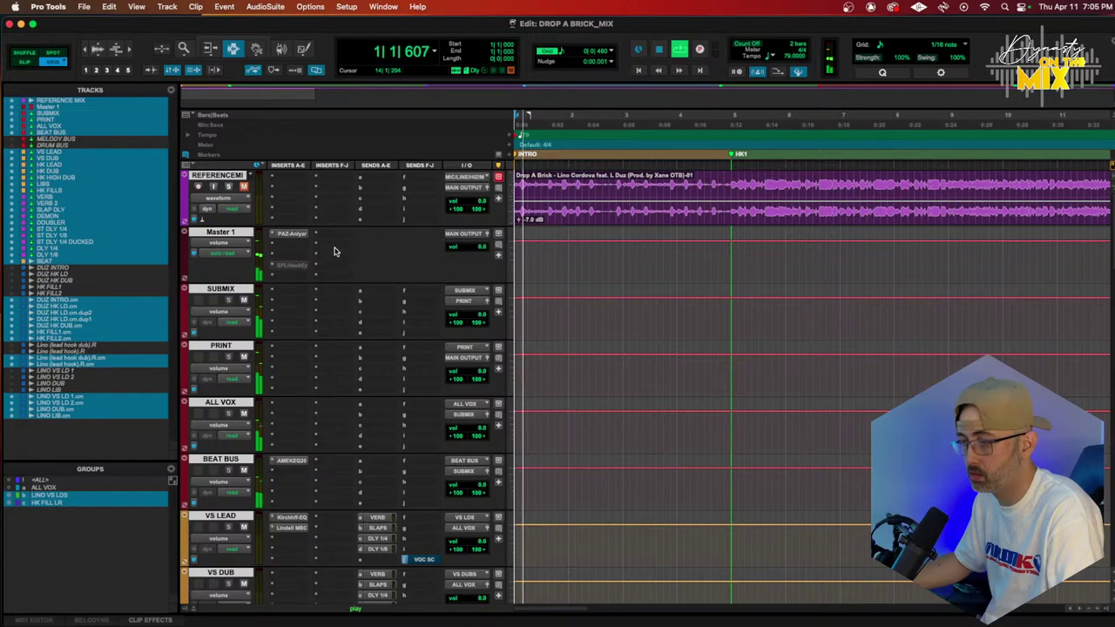
click(294, 277)
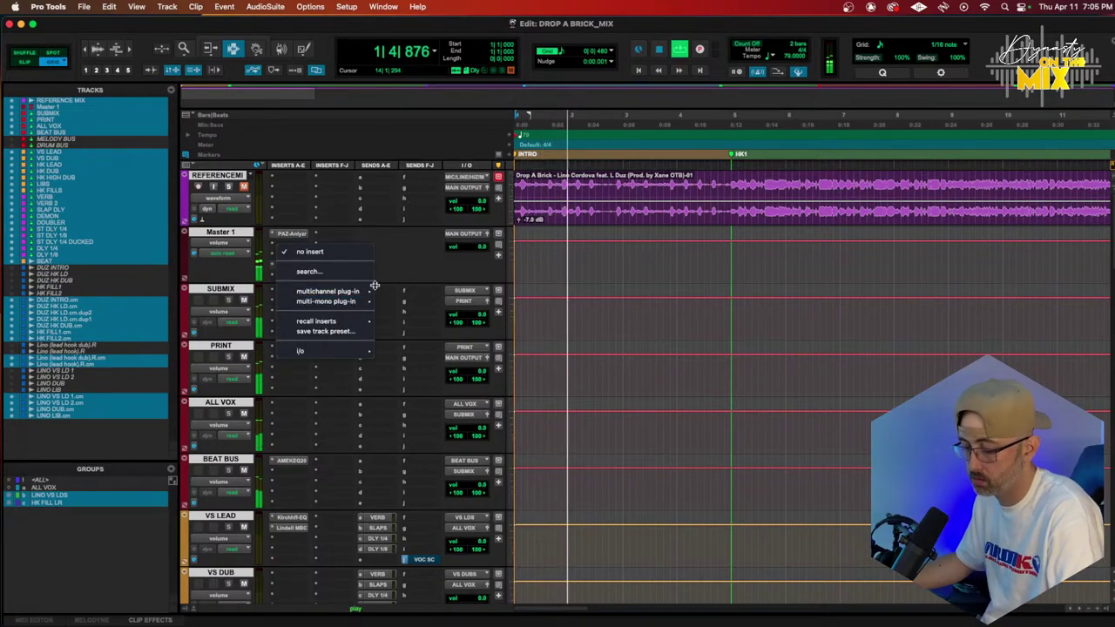
click(309, 271)
text(ssl)
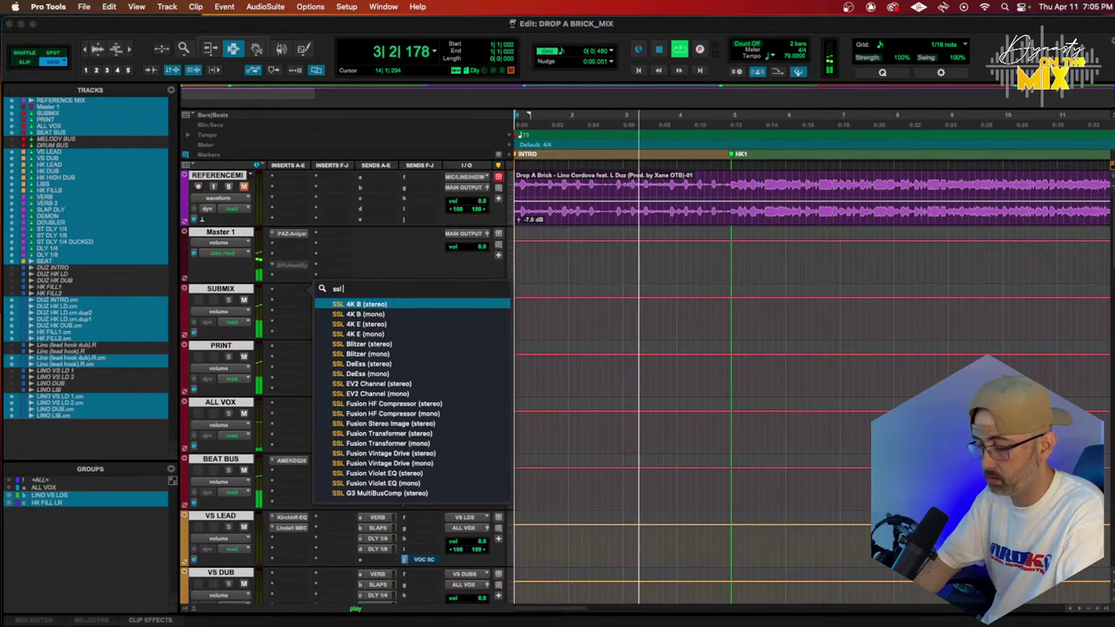
text( bus)
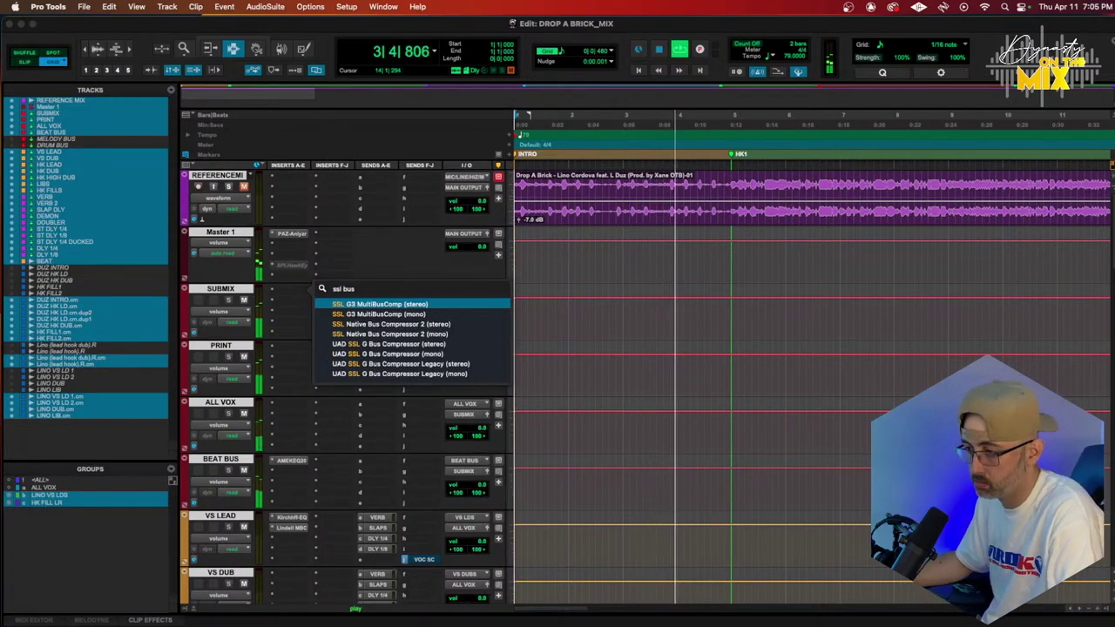
click(408, 323)
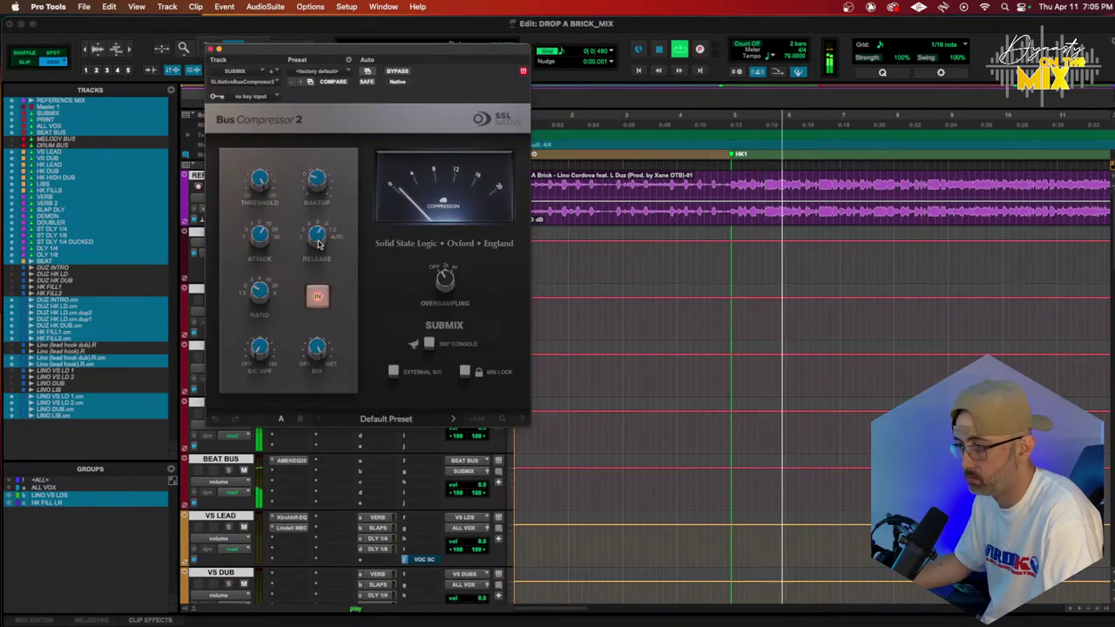
Adjust the bus compressor's attack, release and ratio during playback, and set its sidechain high-pass filter to about 93 Hz
drag(319, 245, 318, 238)
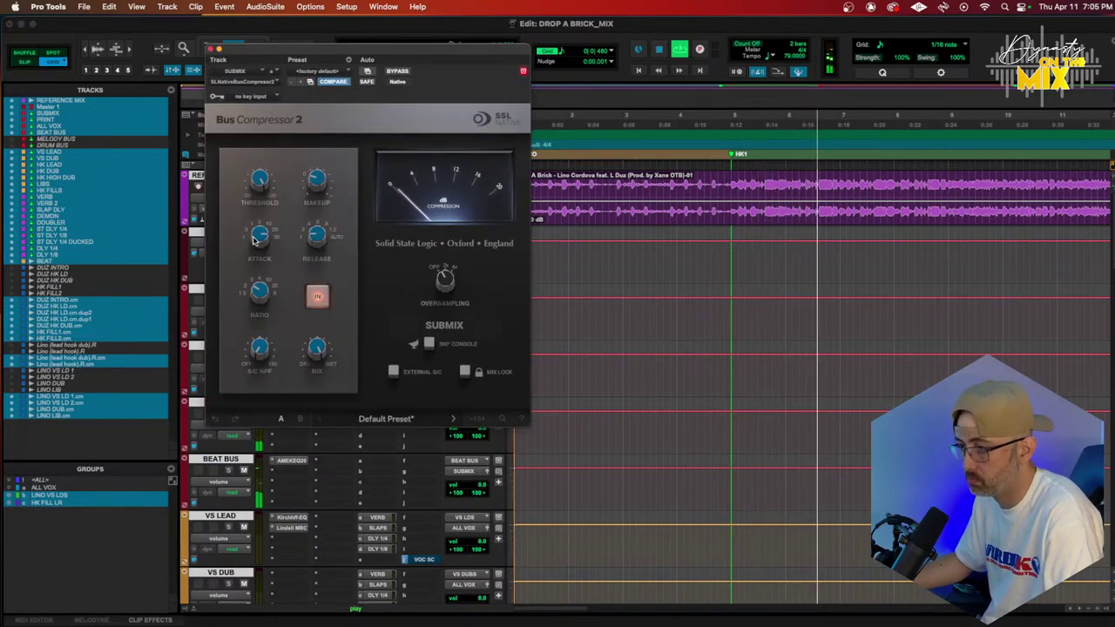
mouse_move(258, 202)
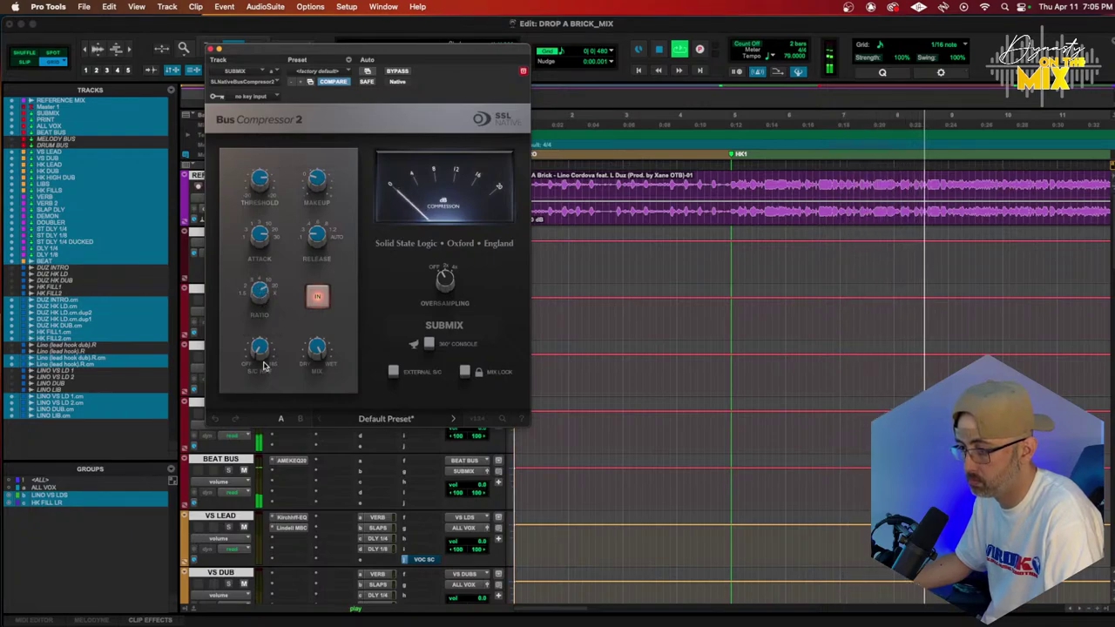
mouse_move(259, 346)
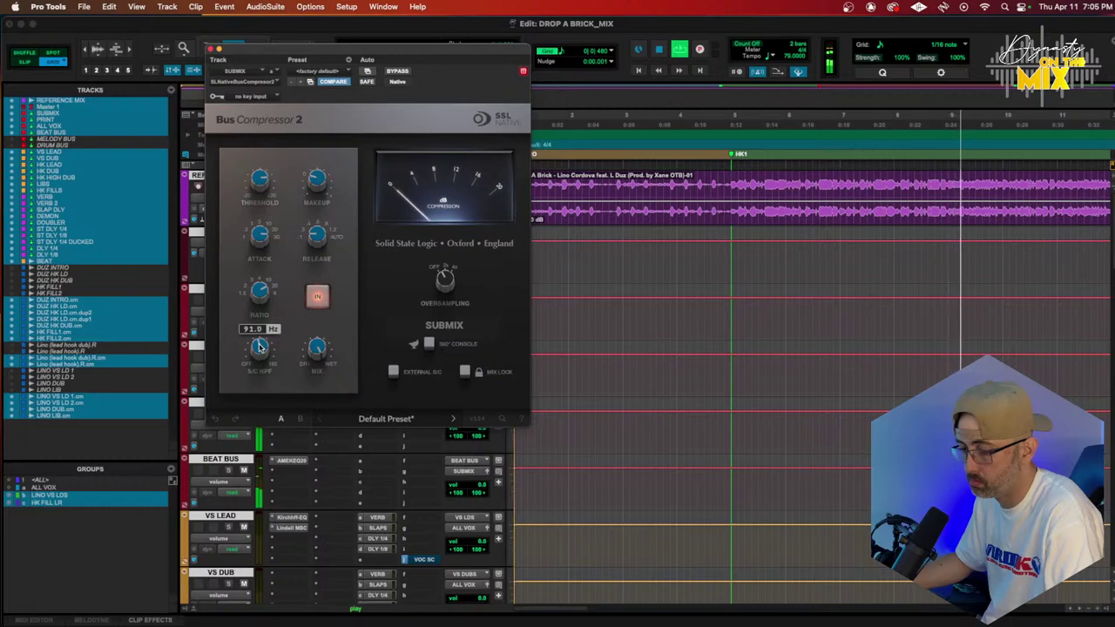
scroll(259, 347, down, 1)
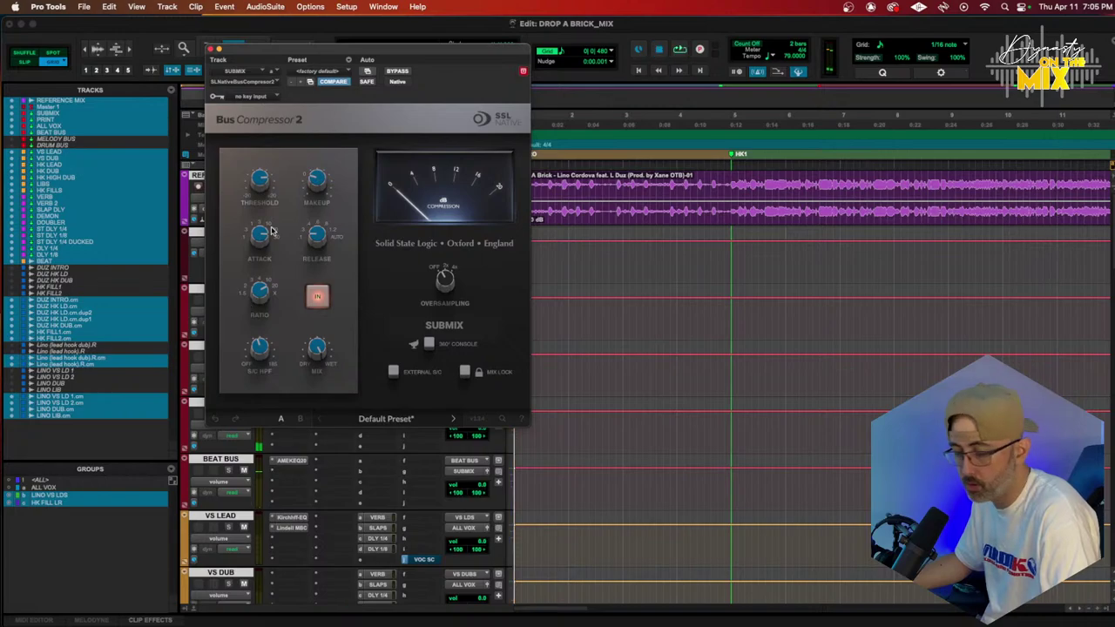
Play the HK1 section and set the bus compressor's threshold to 7.3 dB and its makeup gain to 0.9 dB
key(space)
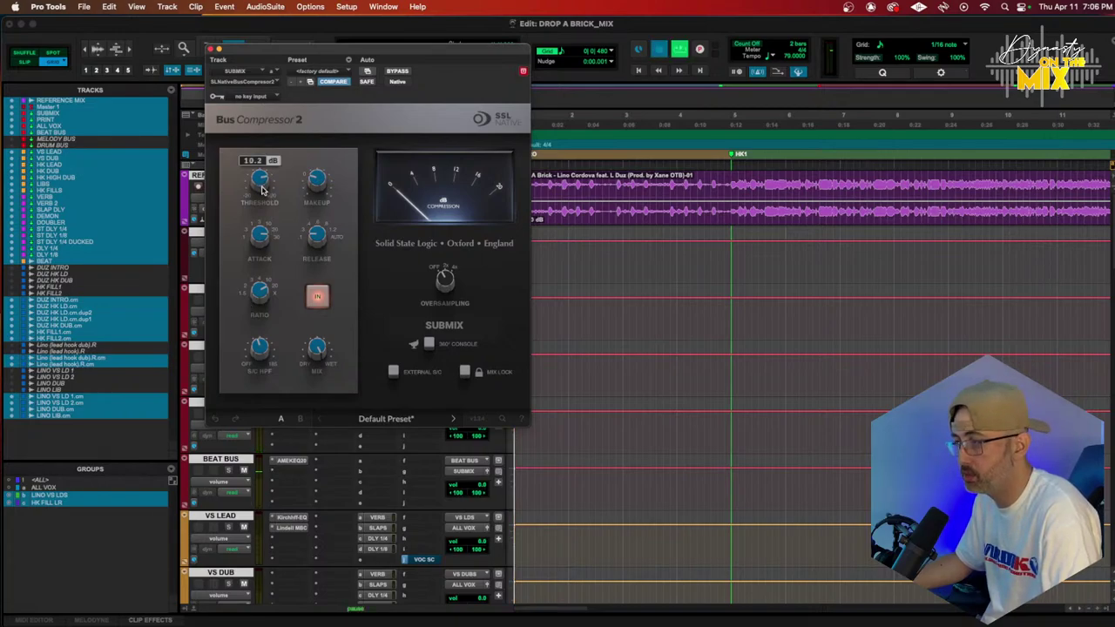
key(r)
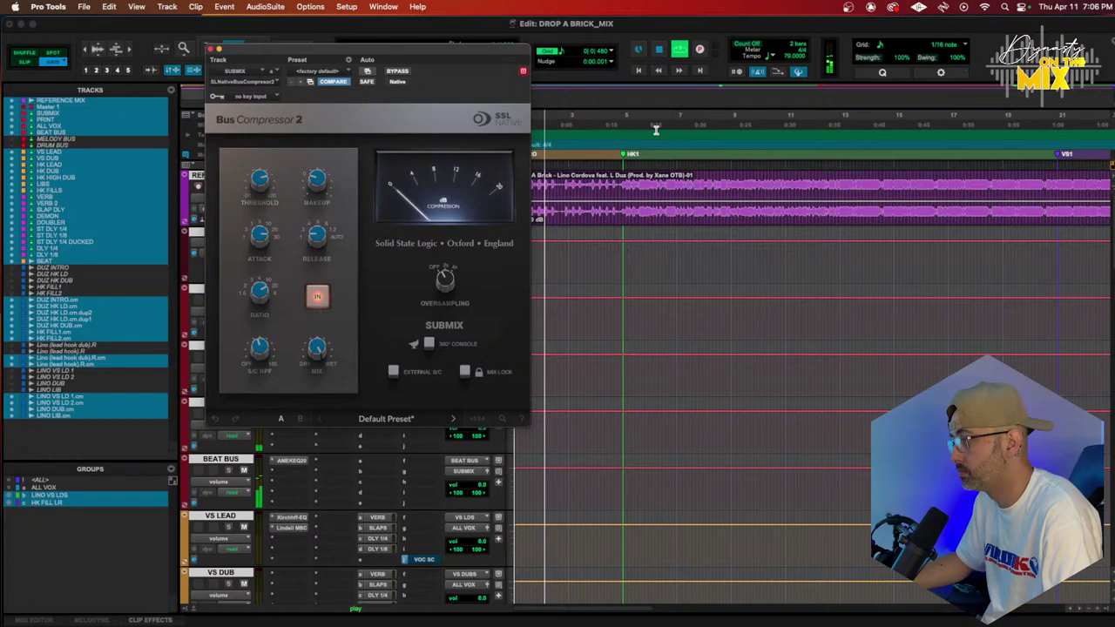
click(753, 127)
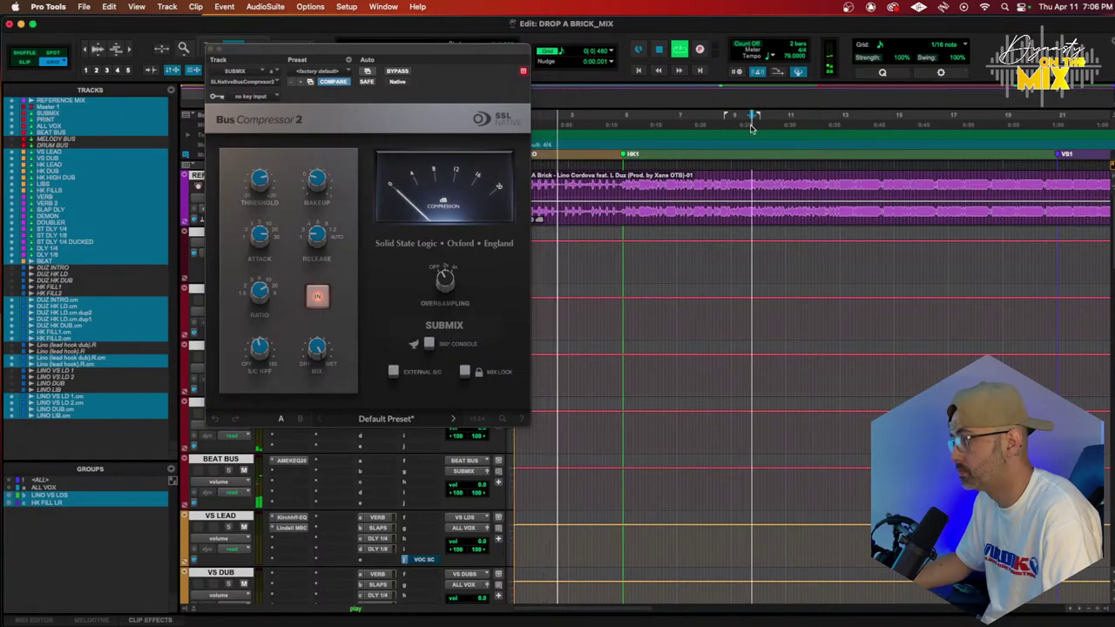
click(838, 128)
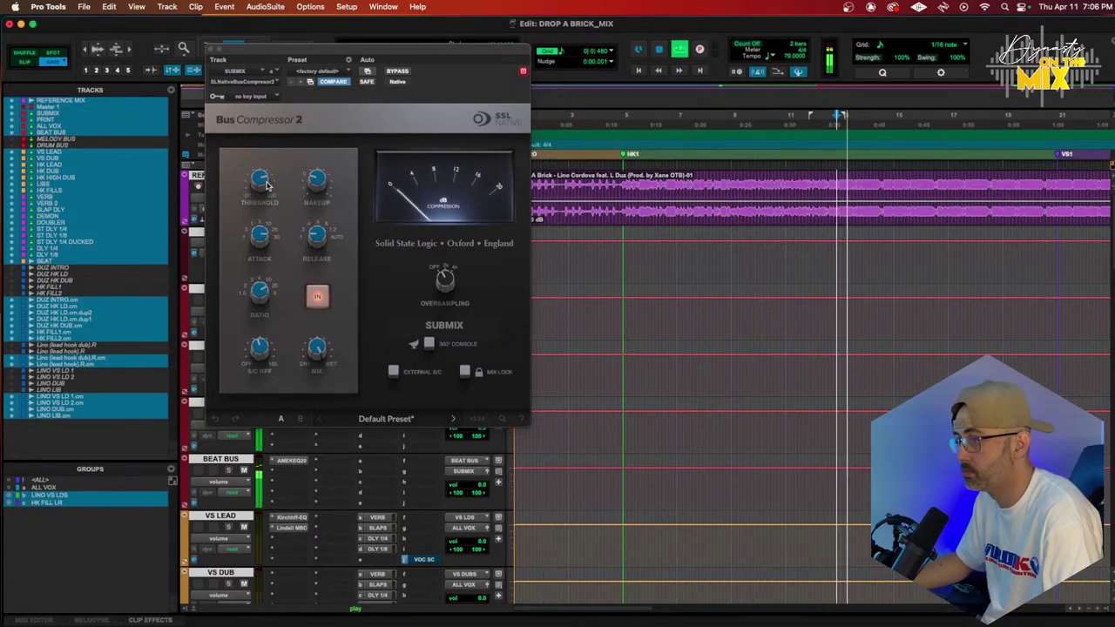
scroll(257, 188, up, 1)
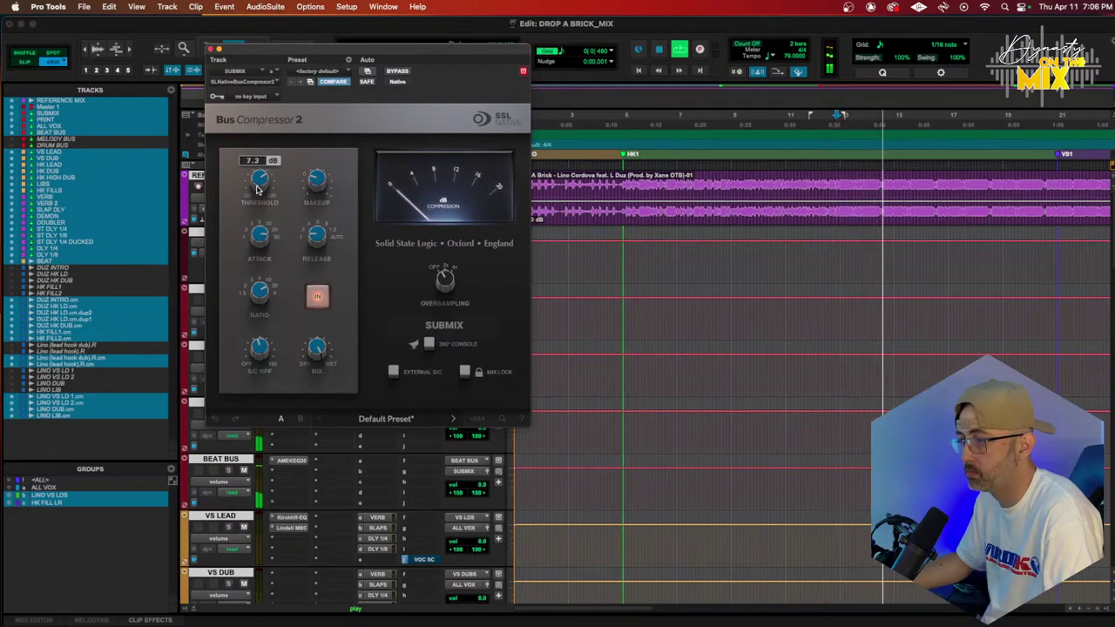
mouse_move(316, 181)
scroll(316, 181, up, 1)
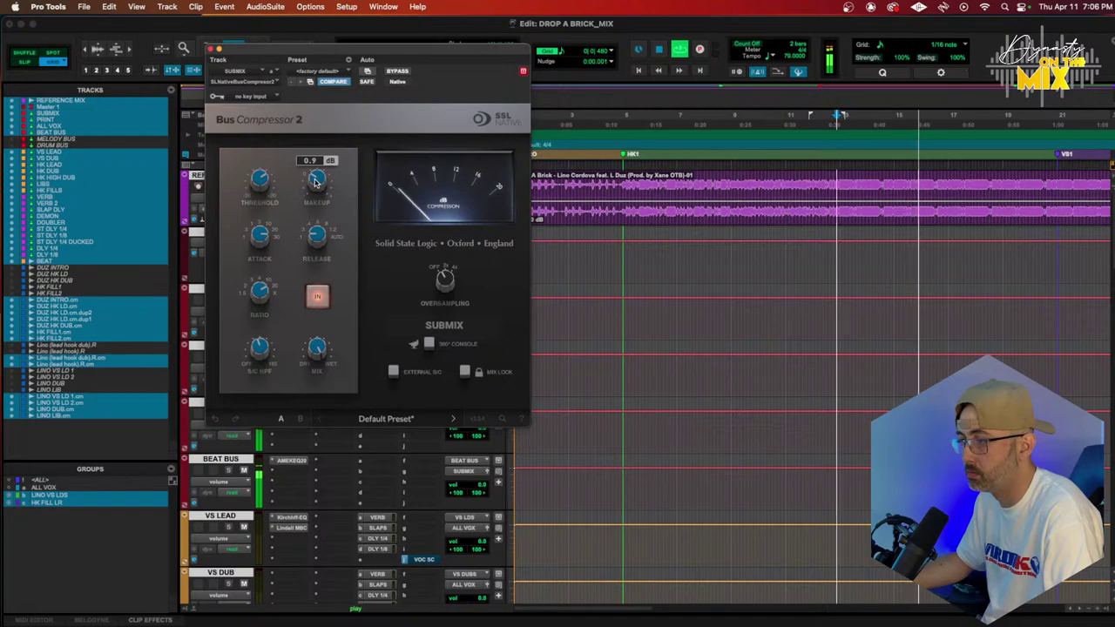
Compare the submix with the compressor bypassed and active, and lower its ratio and fine-tune the threshold
click(397, 72)
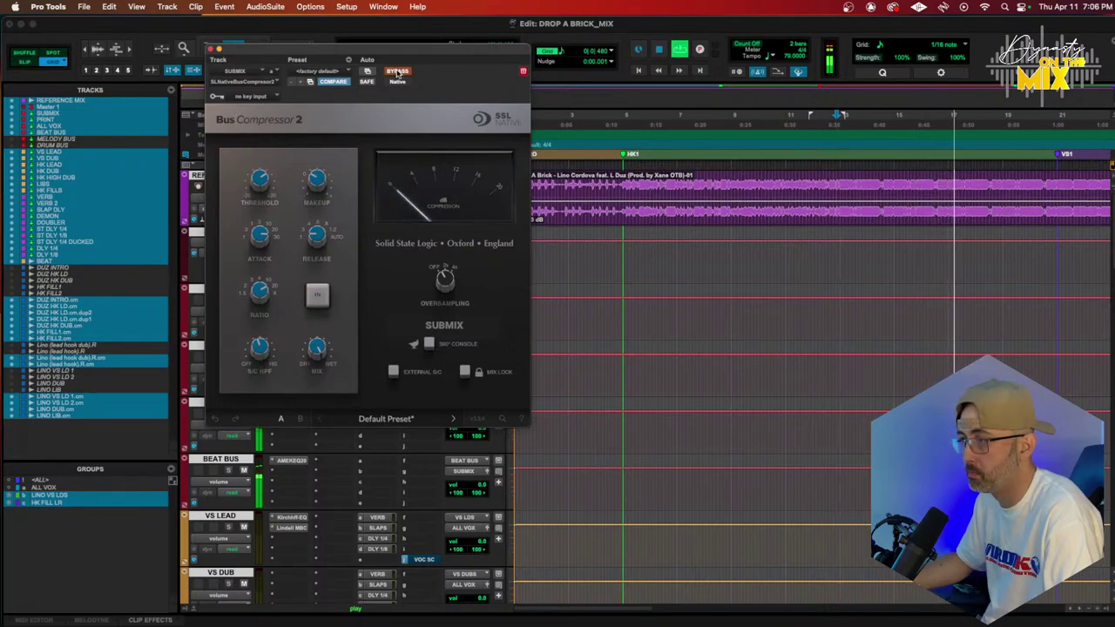
click(397, 72)
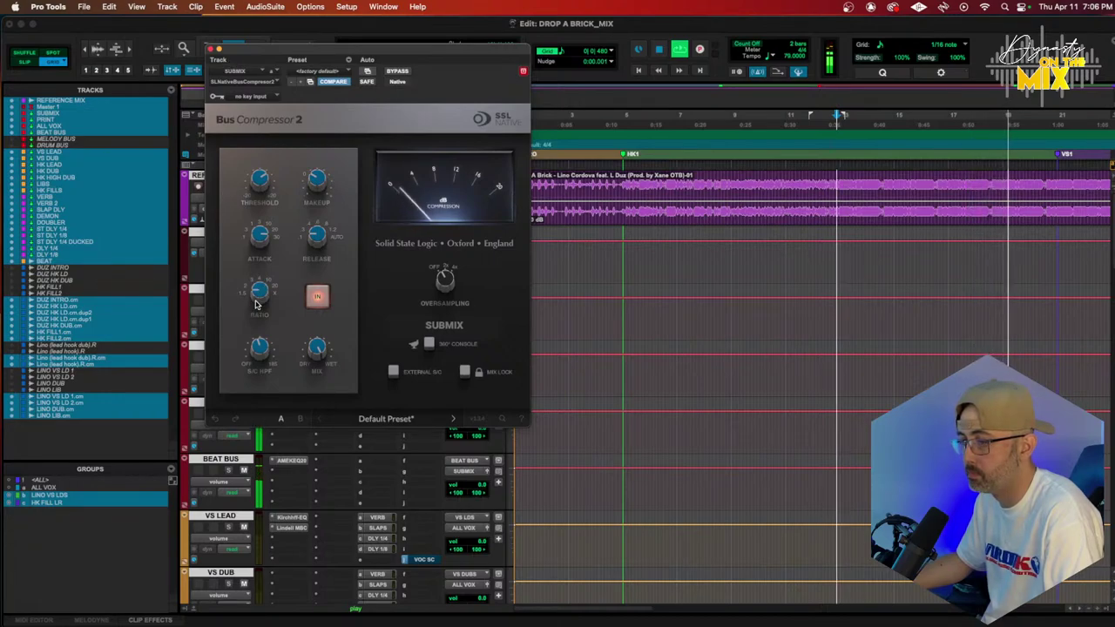
mouse_move(258, 346)
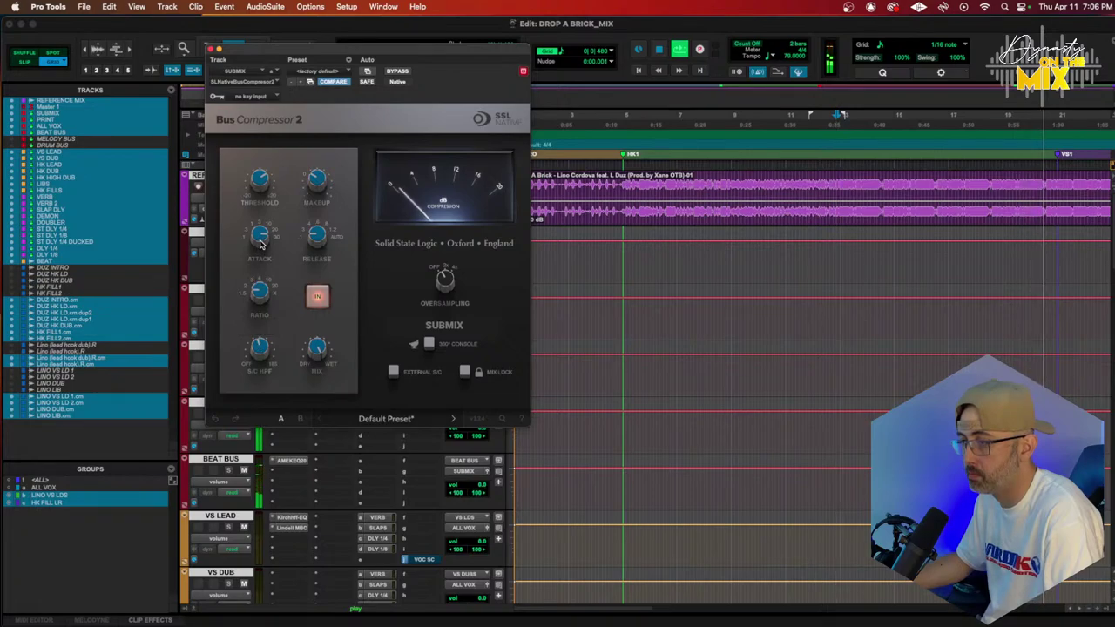
mouse_move(263, 316)
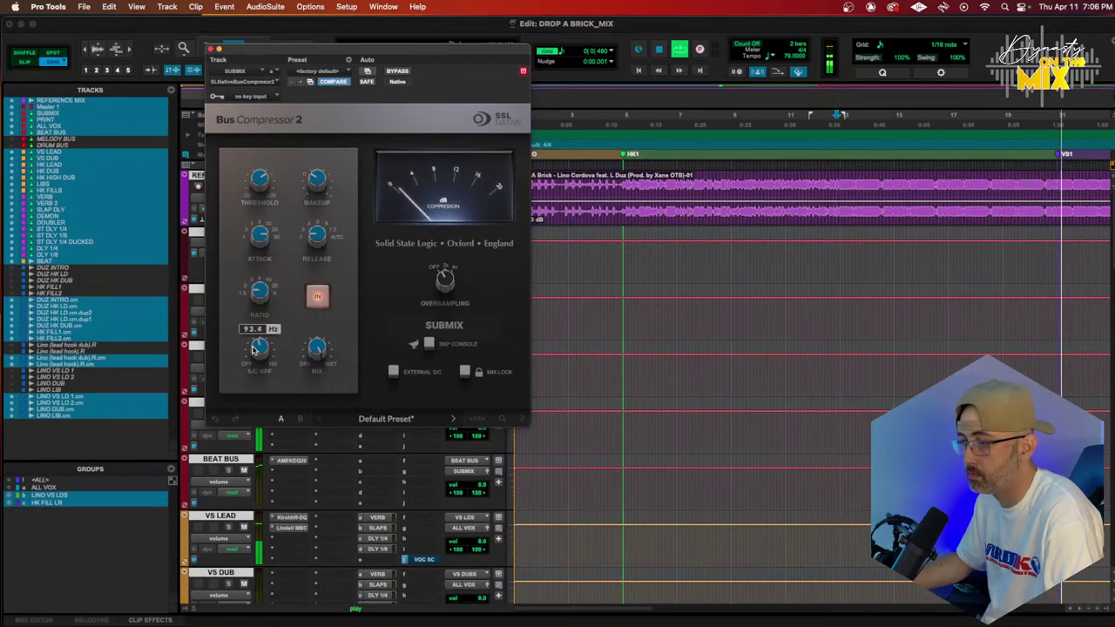
mouse_move(252, 172)
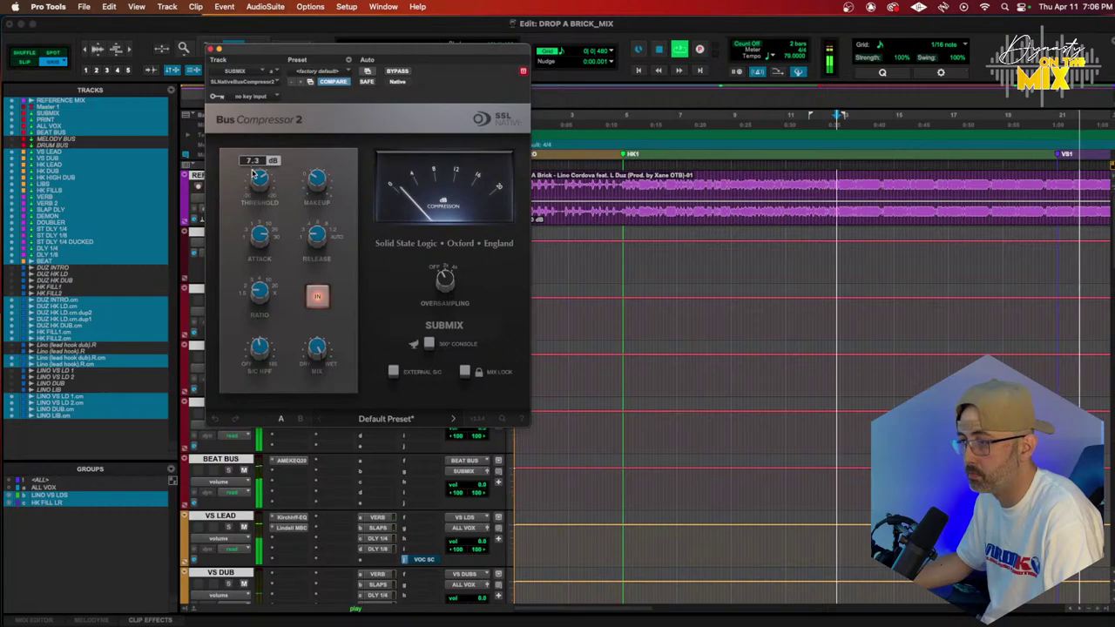
scroll(254, 176, down, 2)
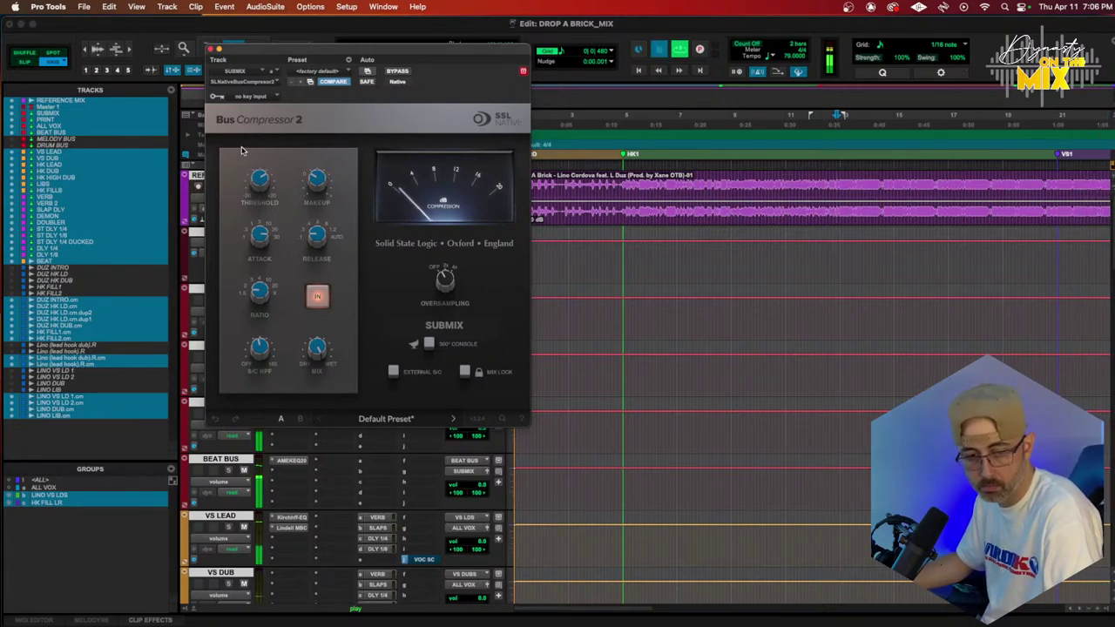
Replay the hook and reopen the SUBMIX bus compressor to check its makeup gain
key(space)
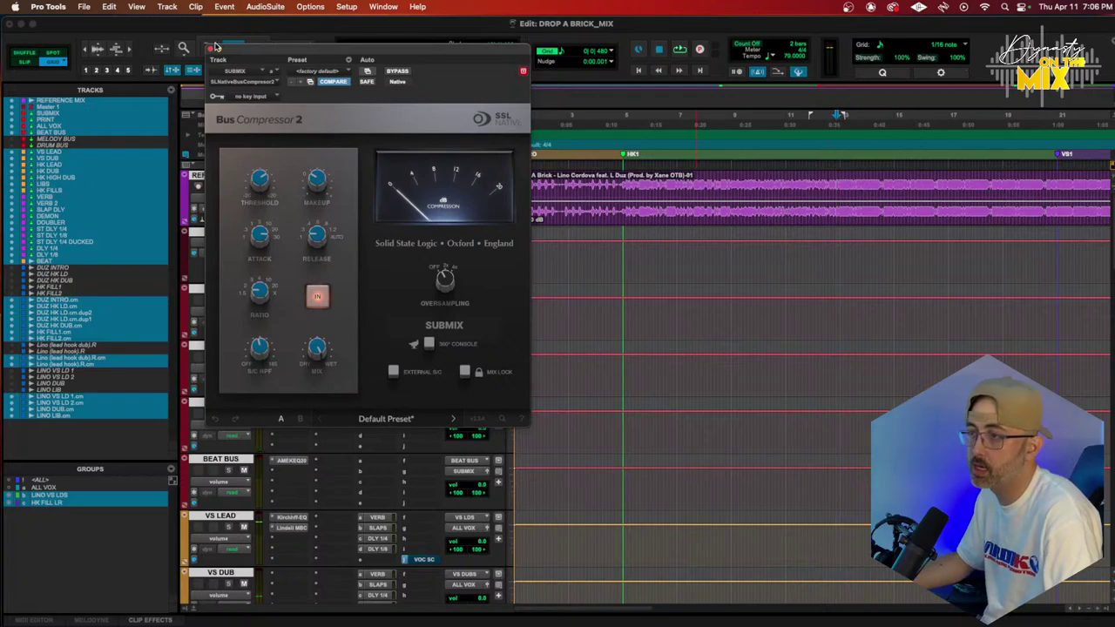
click(212, 48)
key(space)
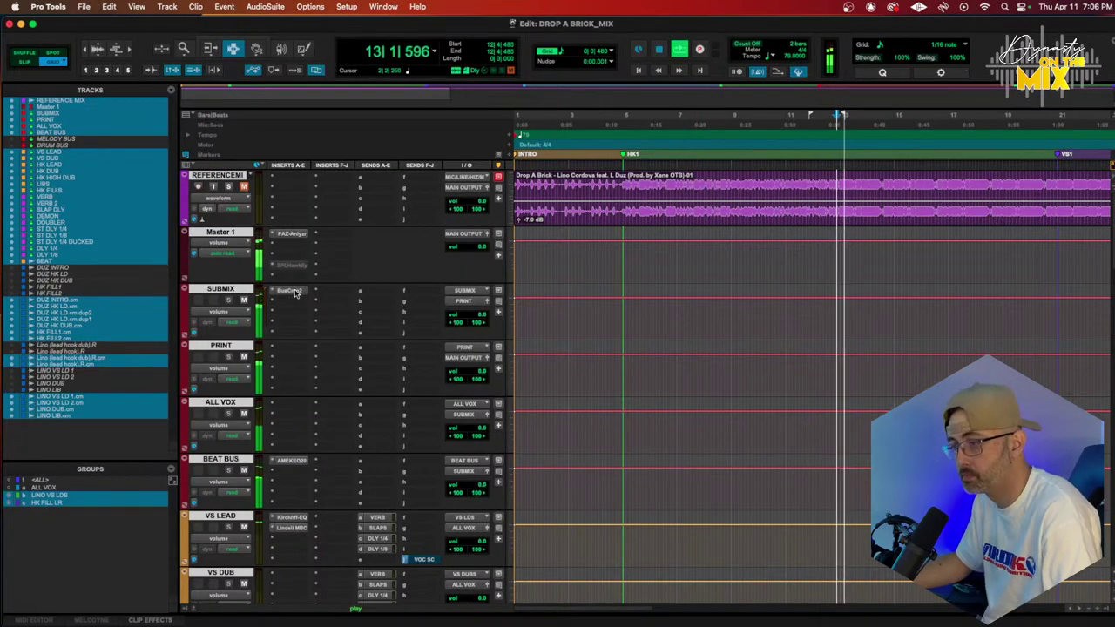
click(290, 292)
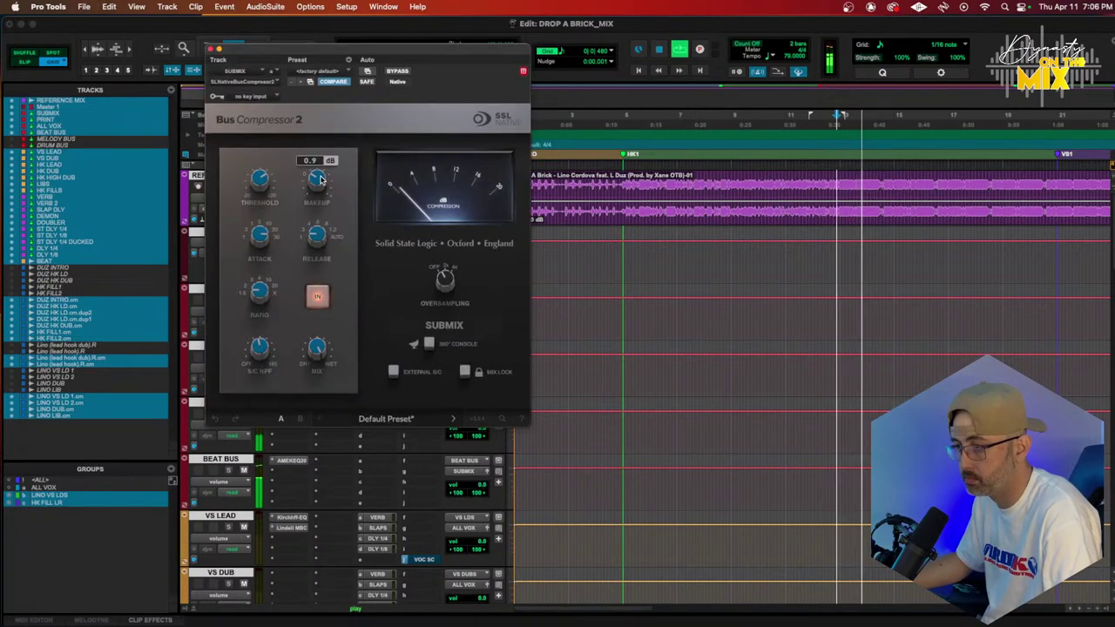
click(212, 51)
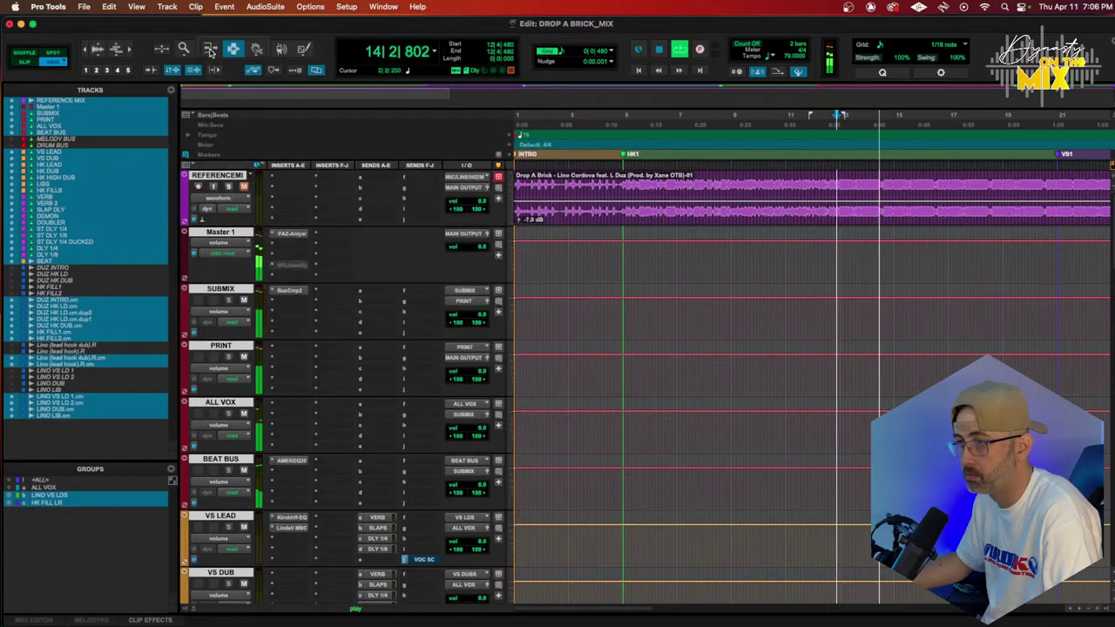
Insert AMEK EQ 200 (stereo) on the SUBMIX track after the bus compressor
click(275, 300)
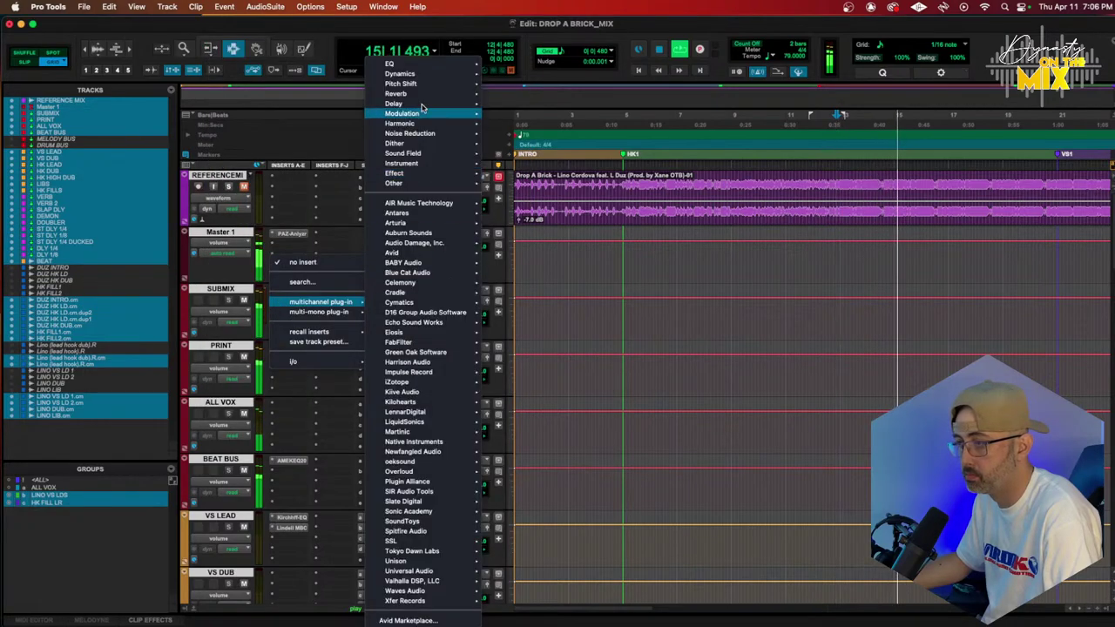
mouse_move(415, 66)
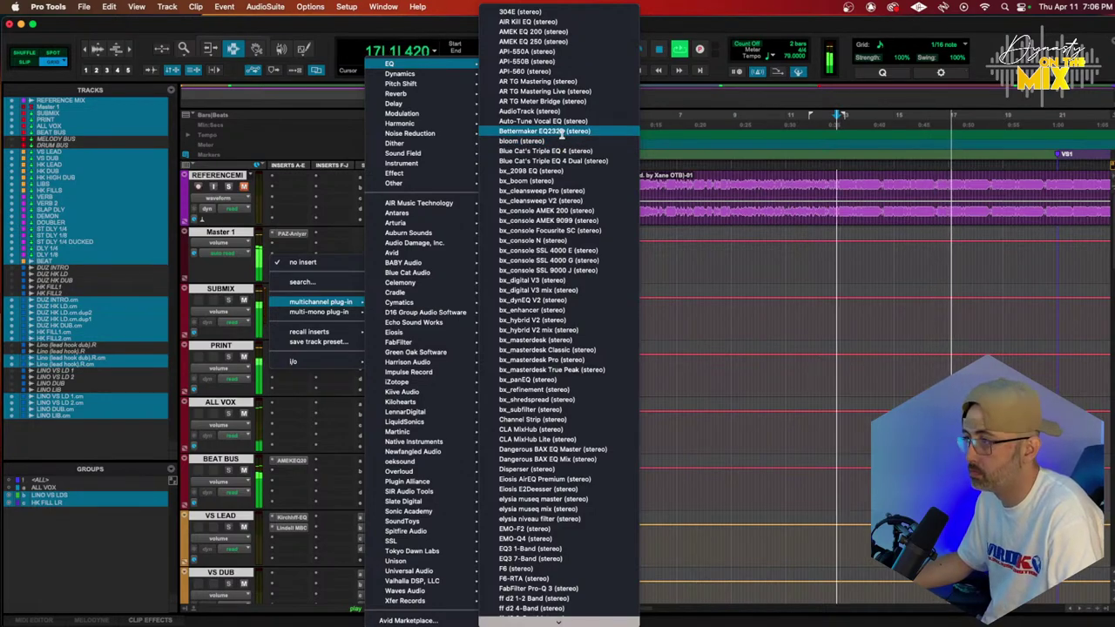
key(Escape)
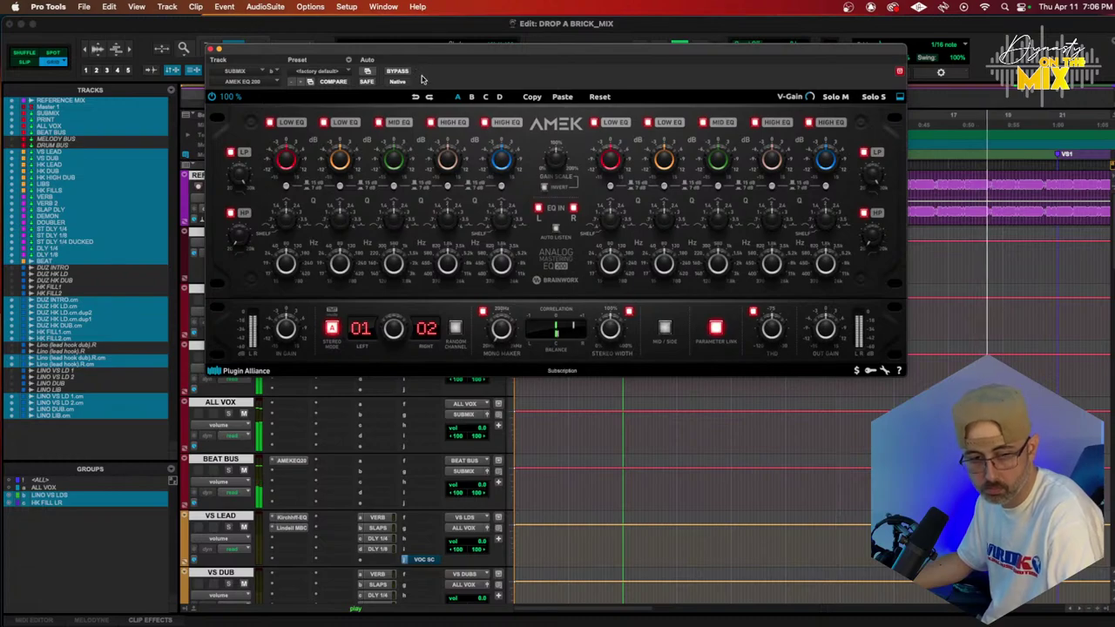
In the SUBMIX AMEK EQ 200, set the stereo width to 106% and adjust the Mono Maker frequency
drag(613, 331, 615, 326)
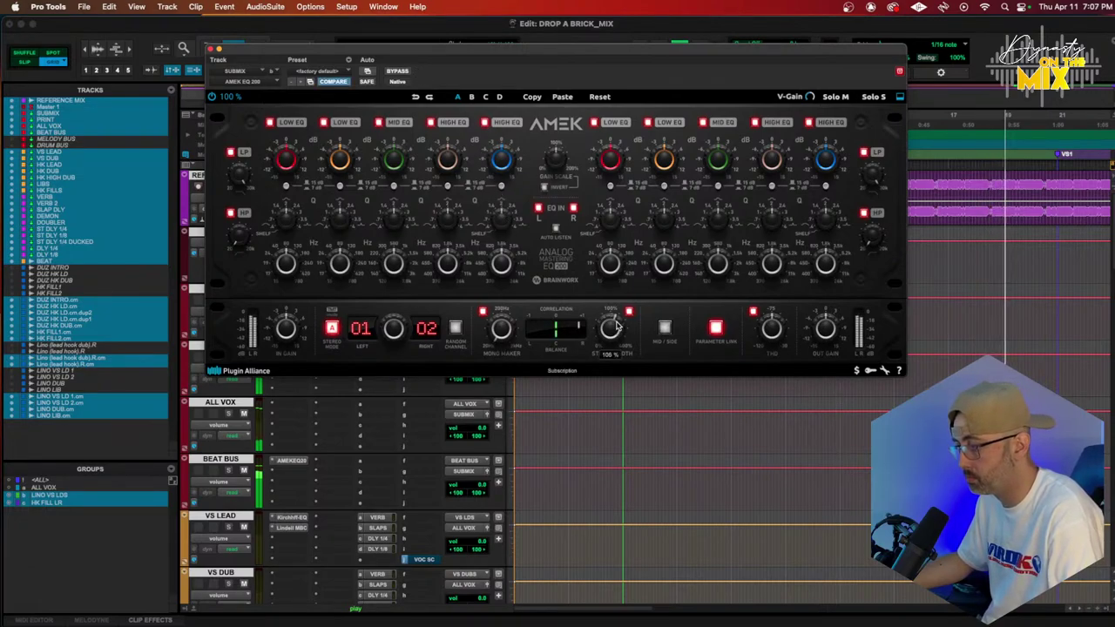
mouse_move(502, 324)
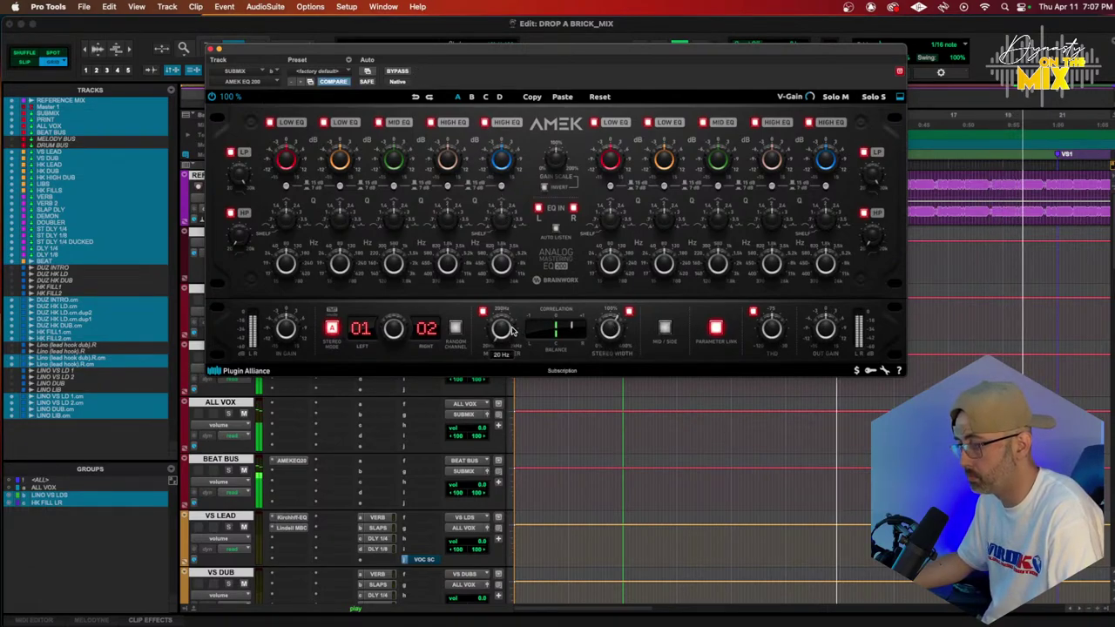
drag(514, 306, 516, 300)
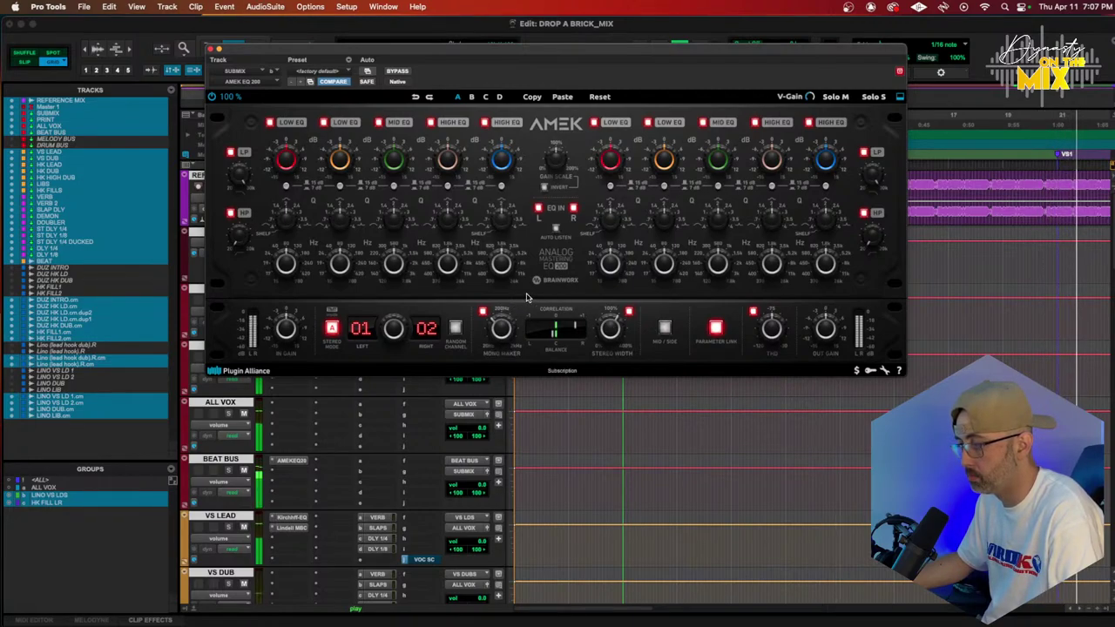
click(212, 49)
Play the song from the start of HK1 with the beat and hook vocal tracks in view
scroll(330, 361, down, 3)
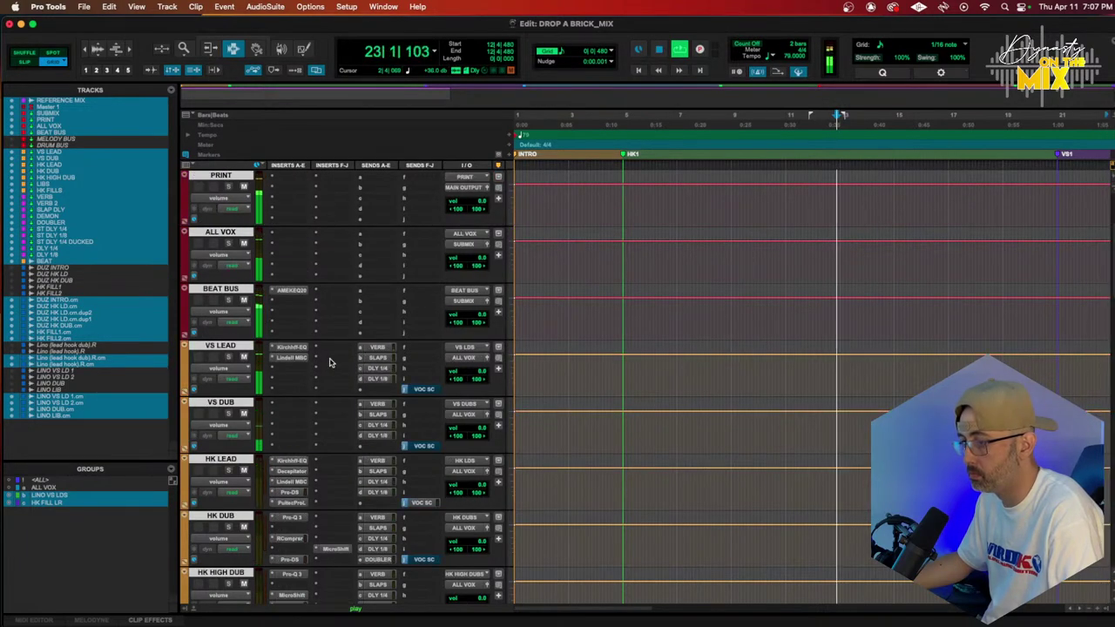
scroll(329, 362, down, 10)
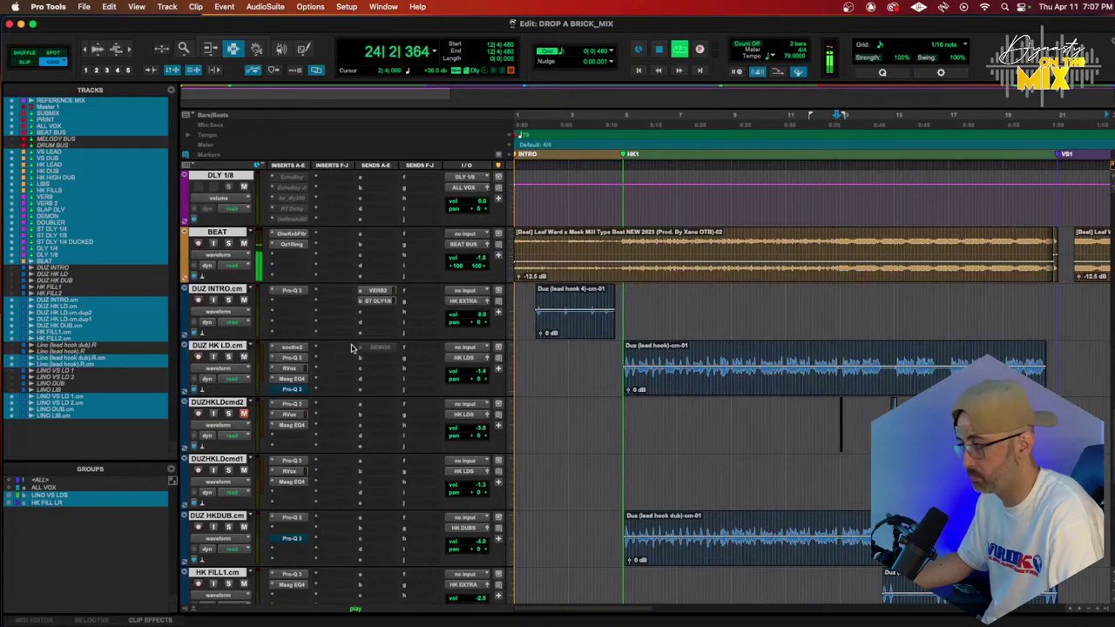
key(super+alt+bracketright)
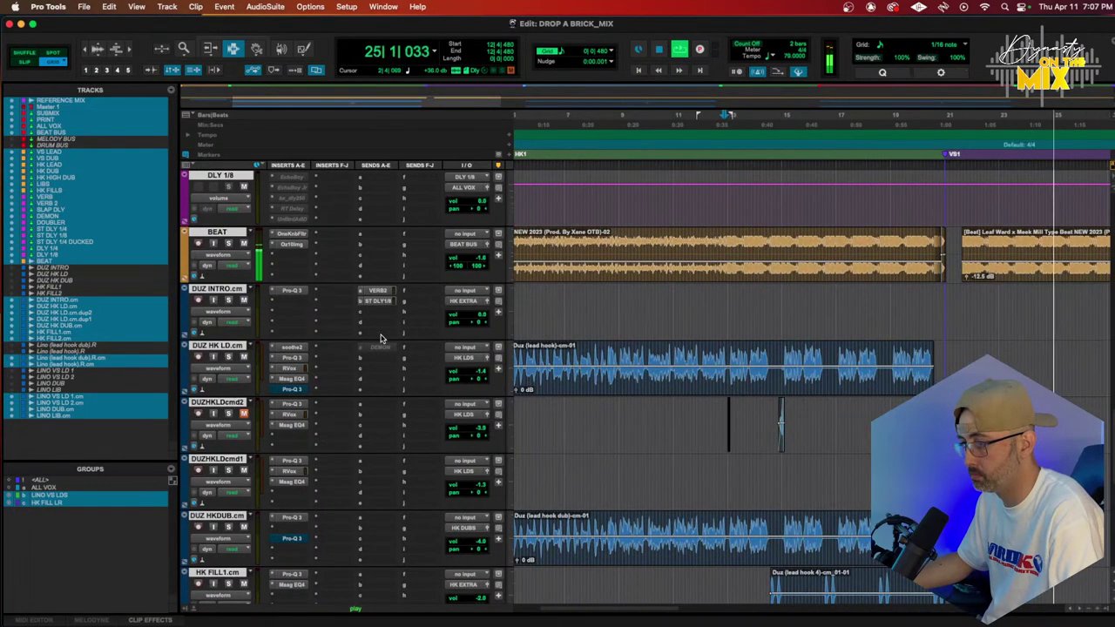
key(super+bracketleft)
key(super+bracketleft)
drag(677, 116, 566, 117)
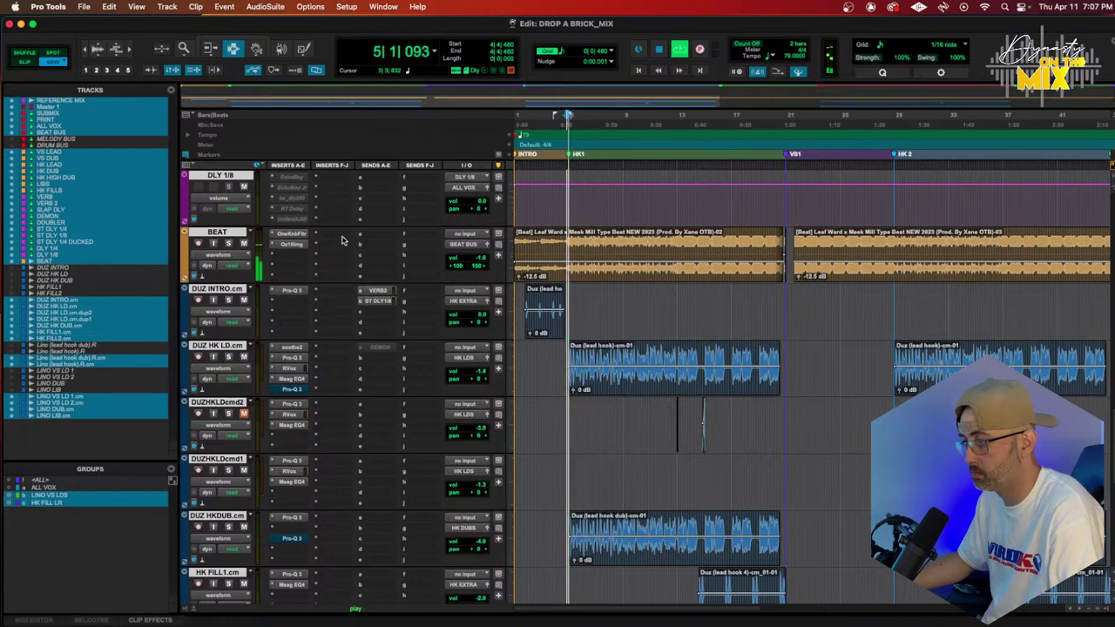
Lower DUZ HK LD.cm slightly and set the DUZ HK DUB.cm track volume to -5.4 dB during playback
scroll(297, 303, down, 3)
scroll(296, 303, up, 2)
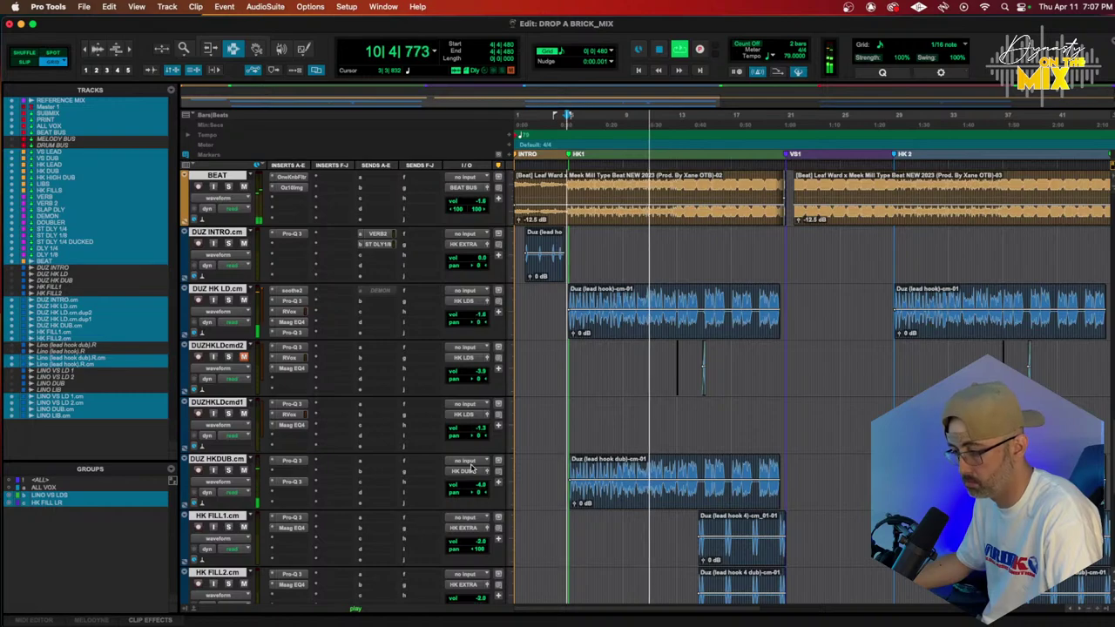
drag(471, 489, 470, 489)
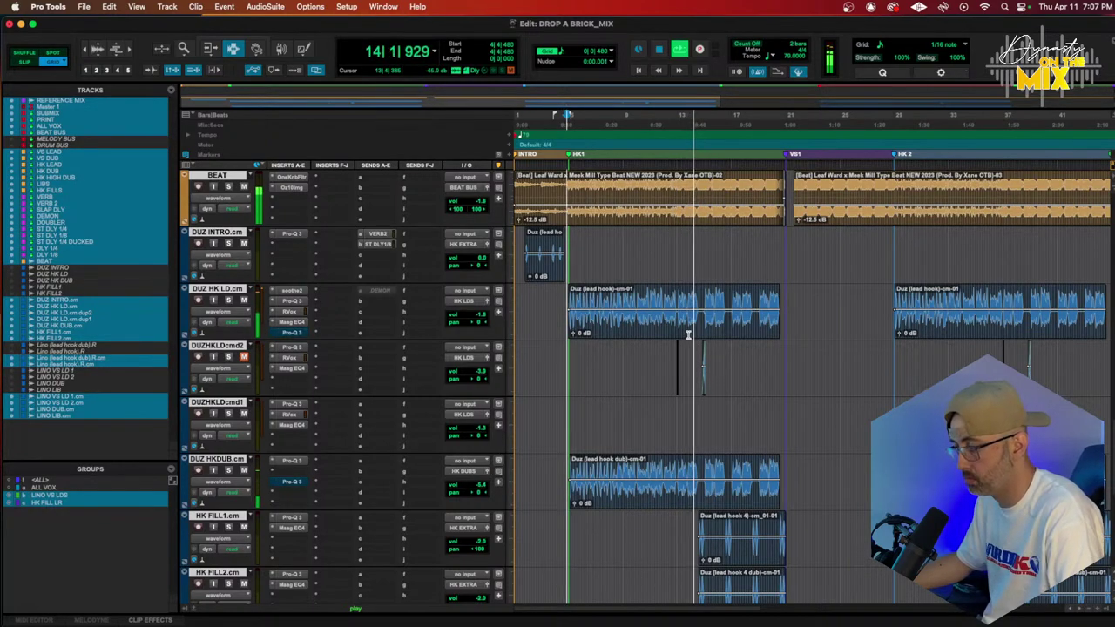
Move the Lino (lead hook dub).R.cm track directly below DUZ HK LD.cm to compare their waveforms around bar 14
scroll(688, 335, down, 6)
scroll(779, 332, up, 3)
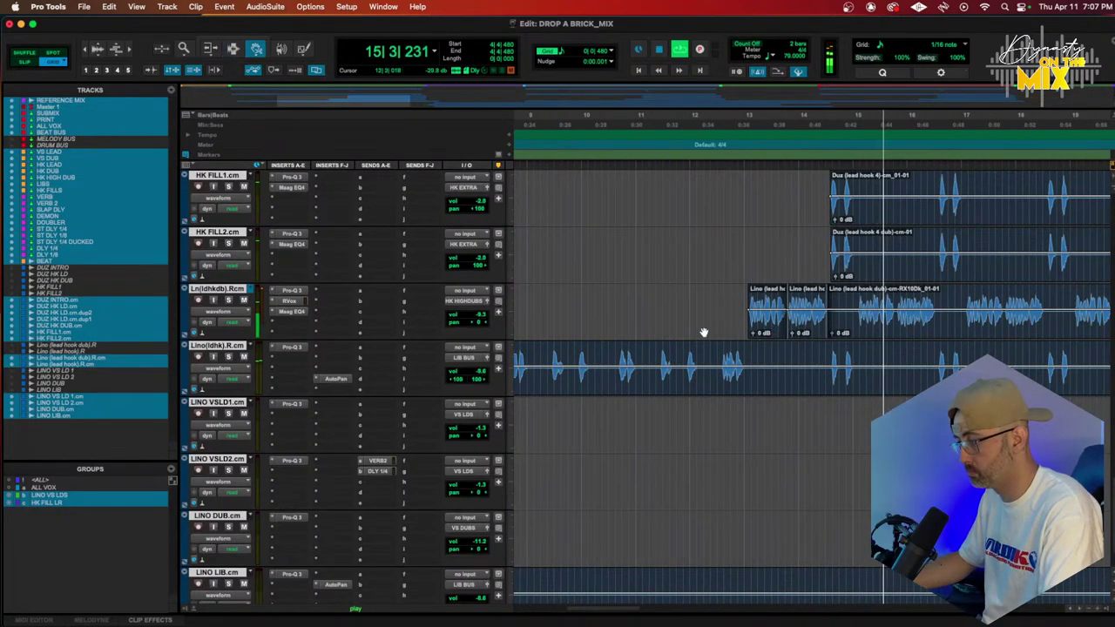
key(F8)
alt+click(218, 290)
drag(217, 290, 225, 279)
scroll(220, 283, up, 5)
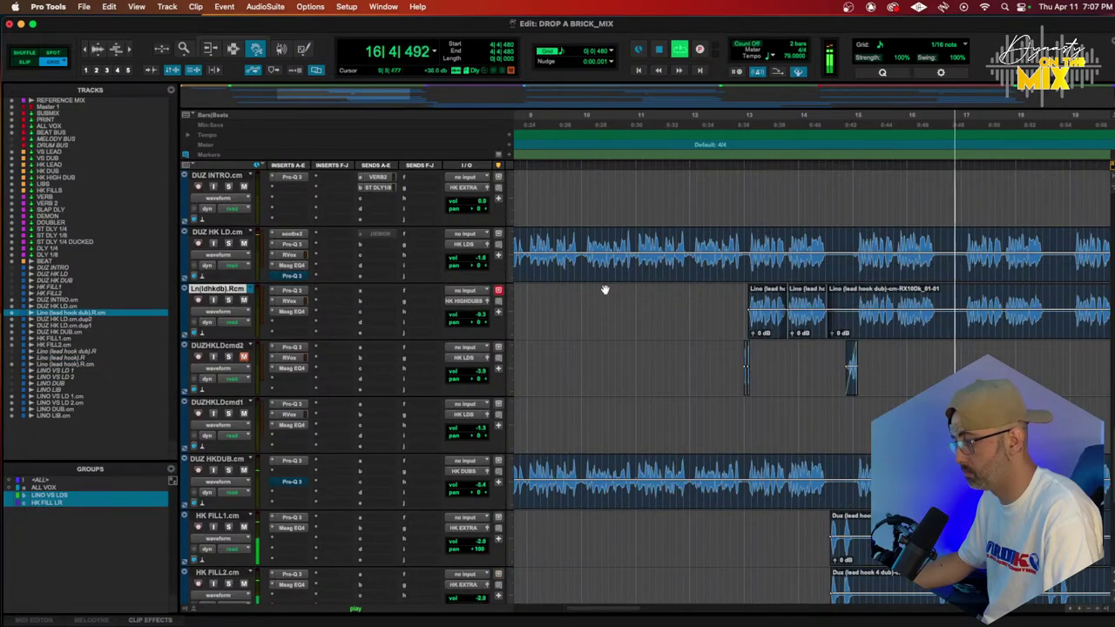
scroll(709, 289, up, 5)
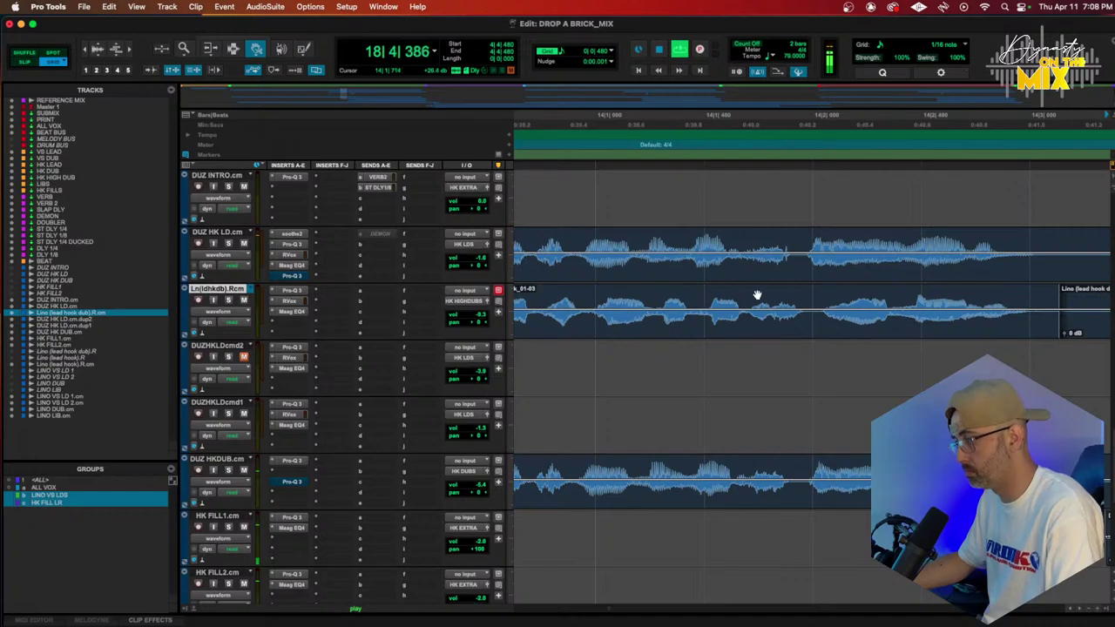
Split the Lino (lead hook dub) clip at 14|2|000 and shift the second piece slightly earlier to align with DUZ HK LD.cm
key(b)
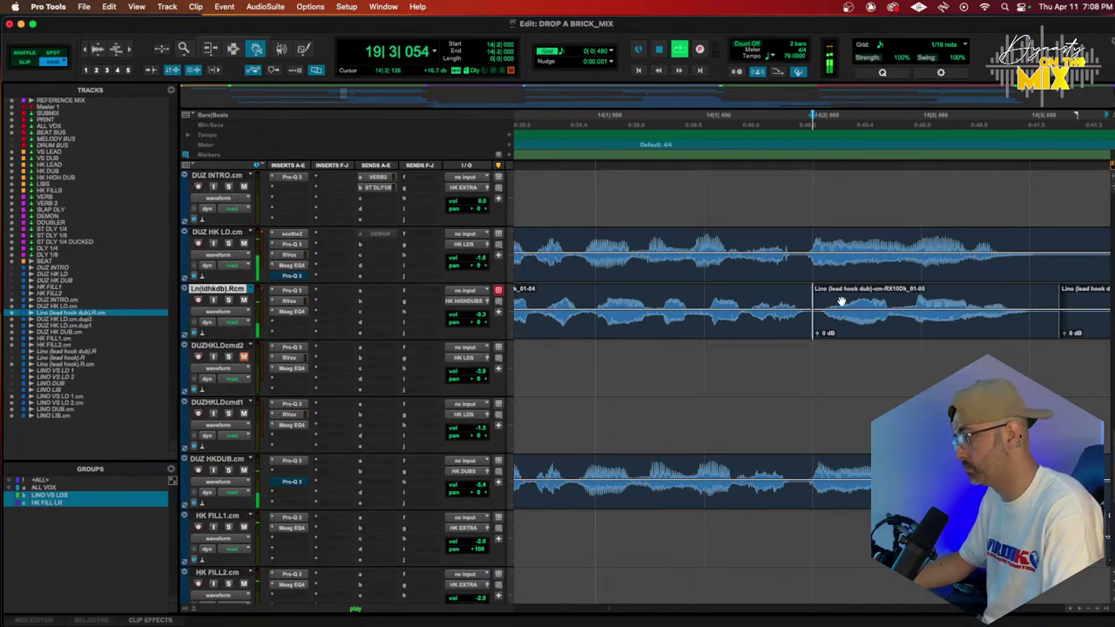
drag(841, 301, 830, 301)
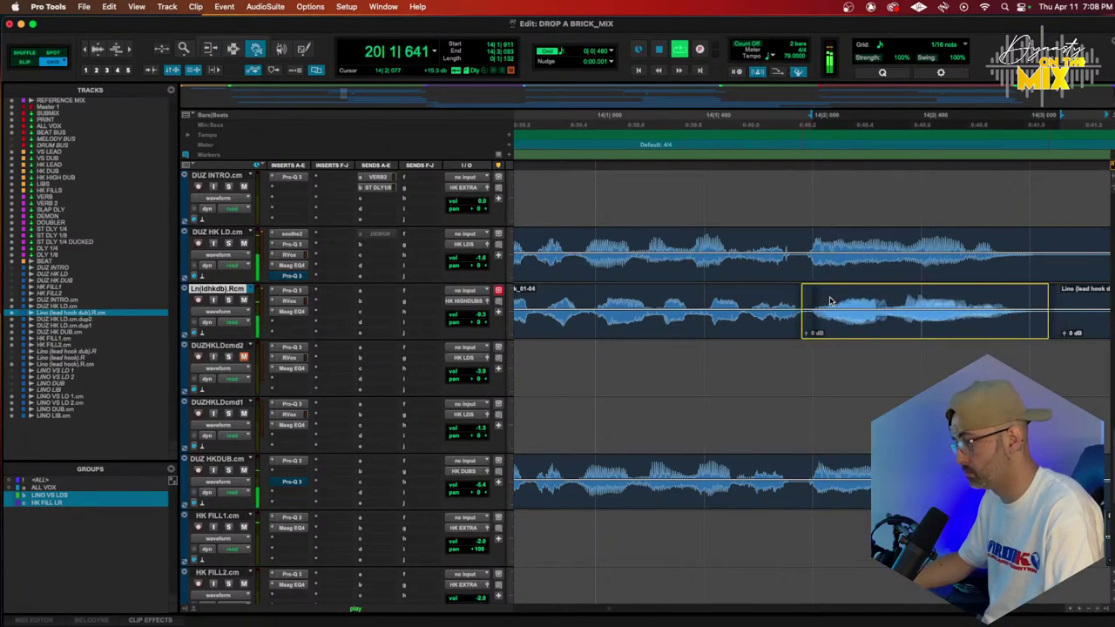
scroll(831, 301, left, 5)
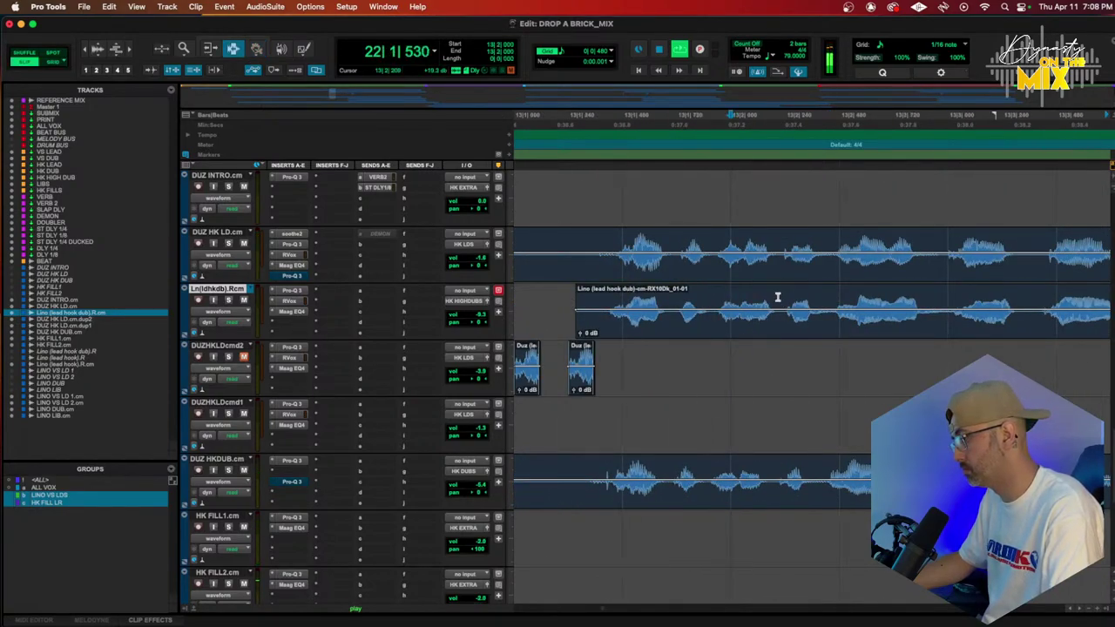
Split the Lino (lead hook dub) clip just after 13|2 and shift the following phrase slightly earlier to match the lead hook
key(F8)
click(779, 297)
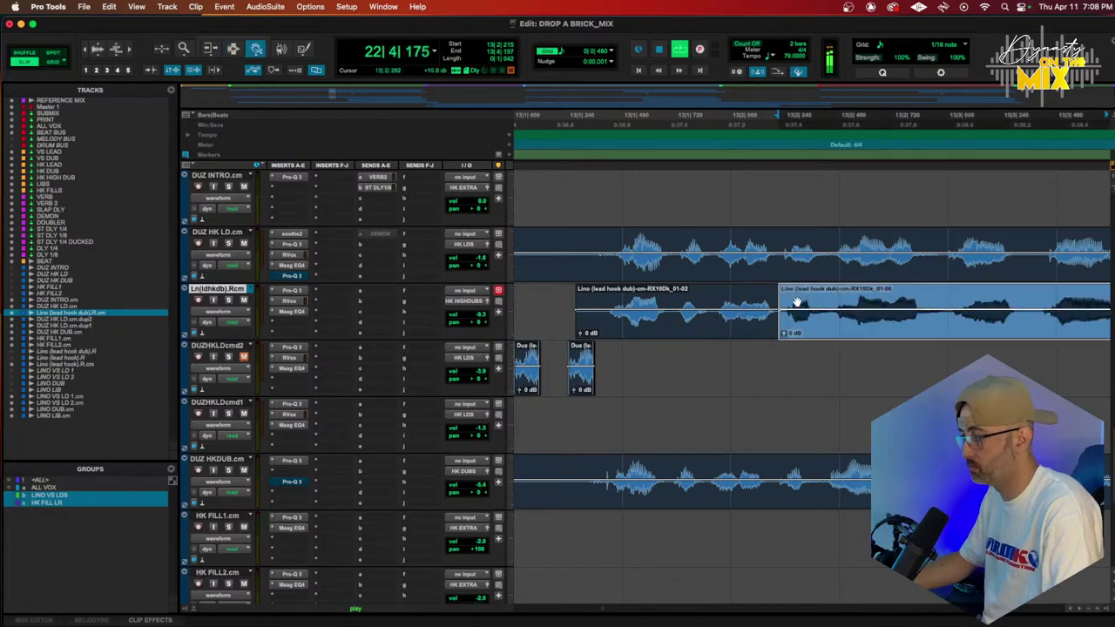
mouse_move(794, 301)
mouse_down()
mouse_move(746, 300)
mouse_move(794, 300)
mouse_up()
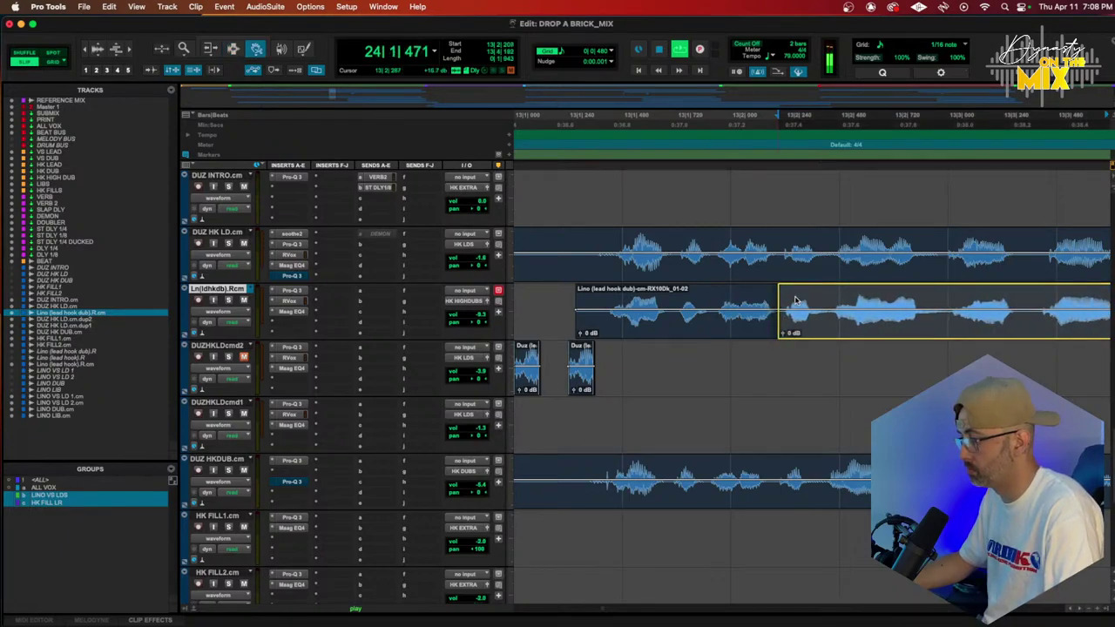
key(r)
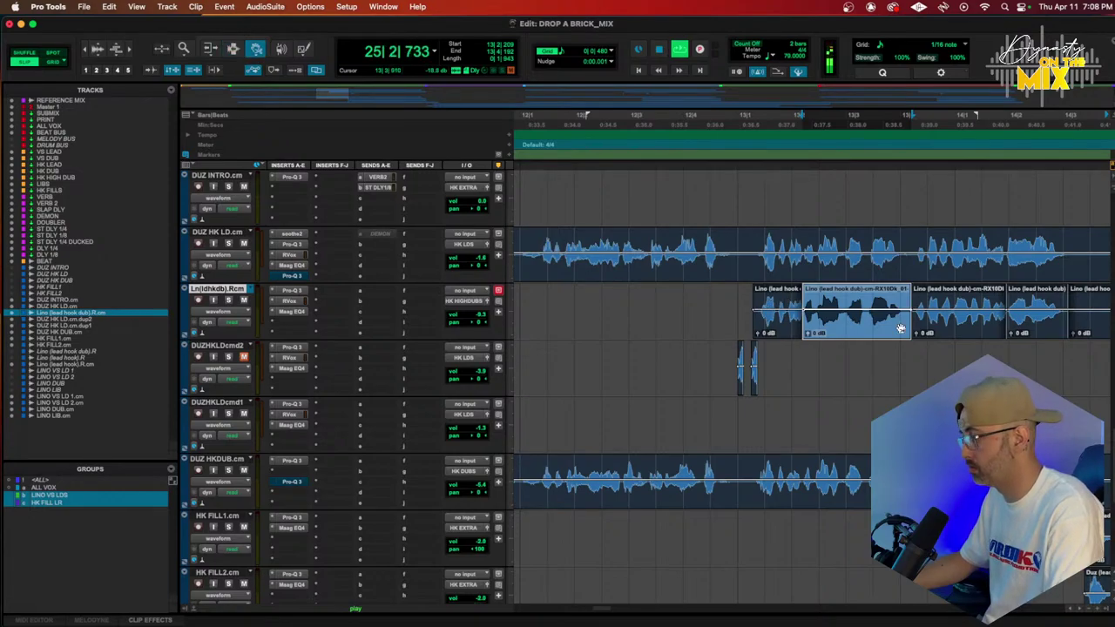
Trim the start of the next Lino (lead hook dub) clip to bar 15
key(F6)
click(939, 327)
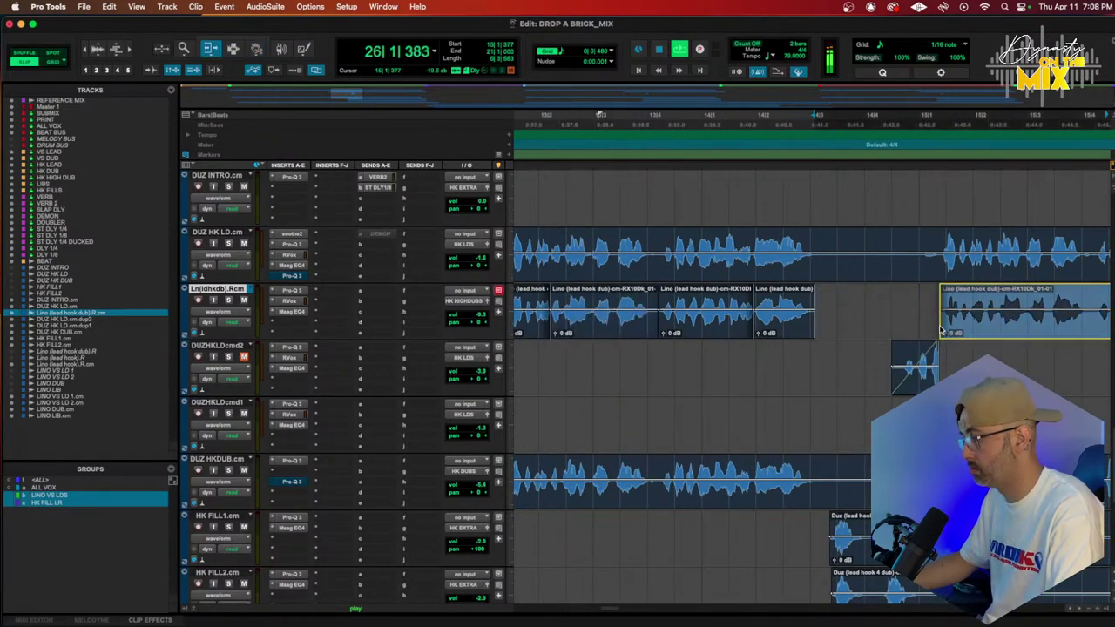
key(r)
key(r)
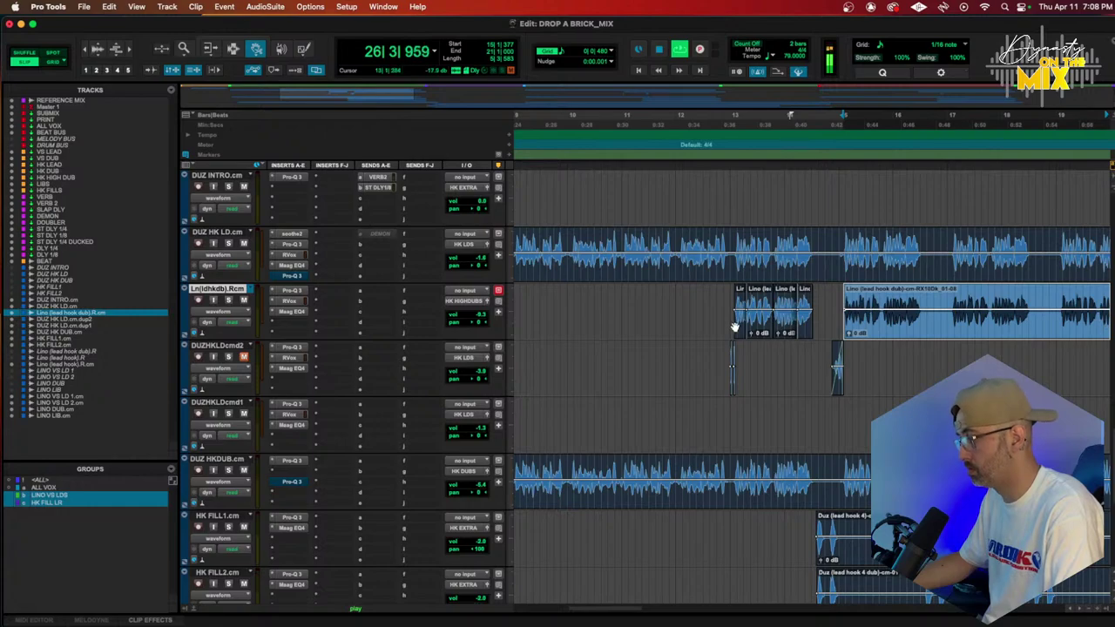
Consolidate the edited Lino (lead hook dub) pieces in bars 13 to 14 into one clip and play from about 12|3
drag(737, 328, 808, 334)
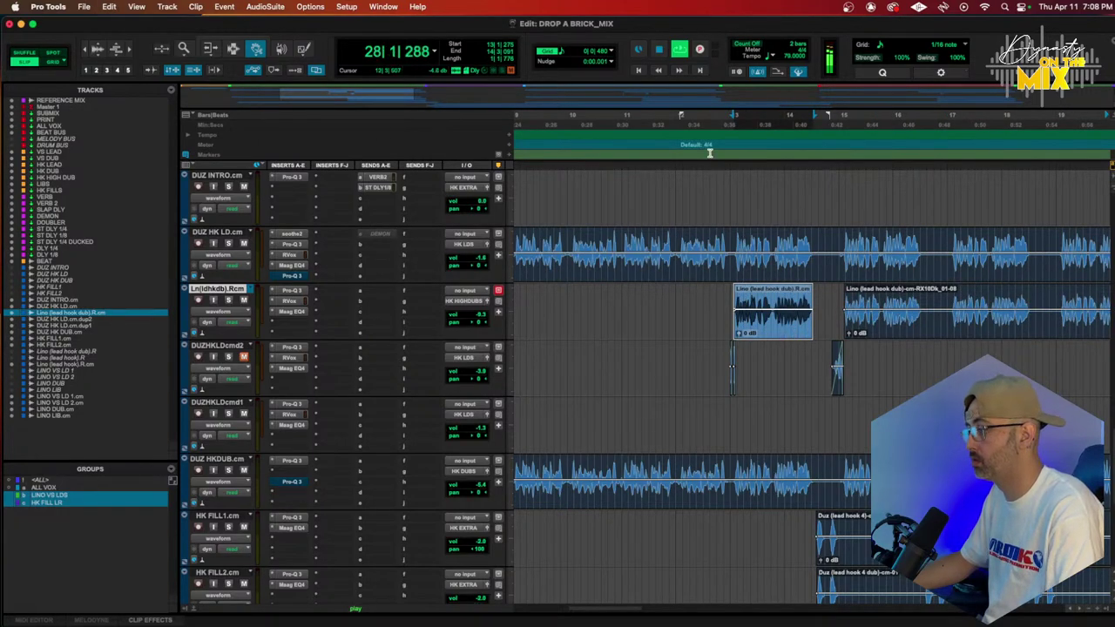
click(707, 113)
key(space)
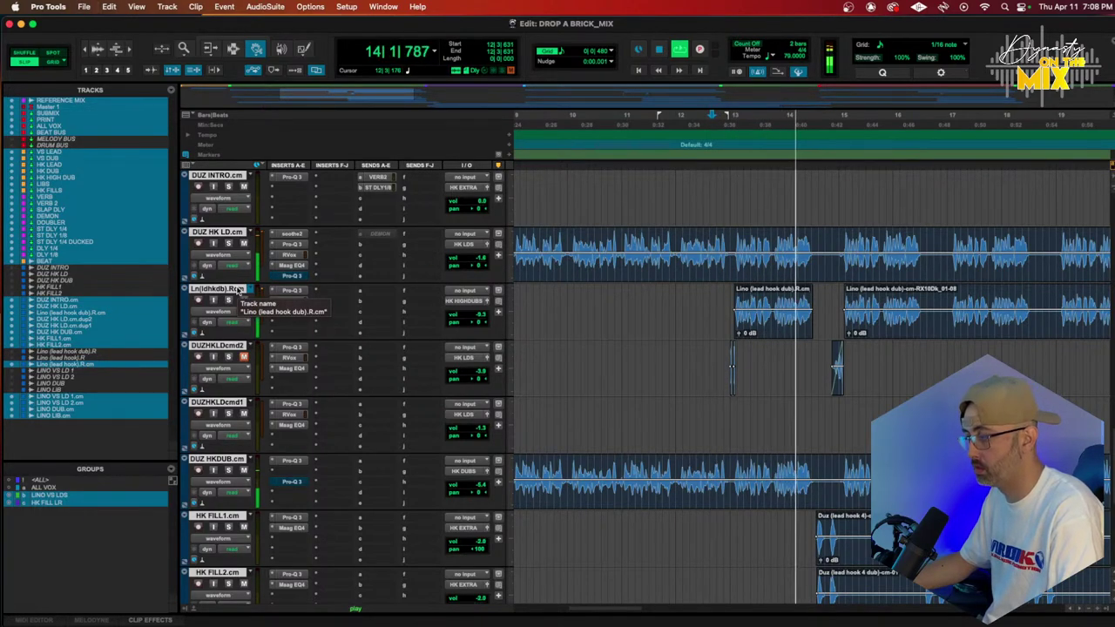
Move the Lino (lead hook dub).R.cm track directly below DUZ HK DUB.cm
click(236, 291)
scroll(237, 331, down, 5)
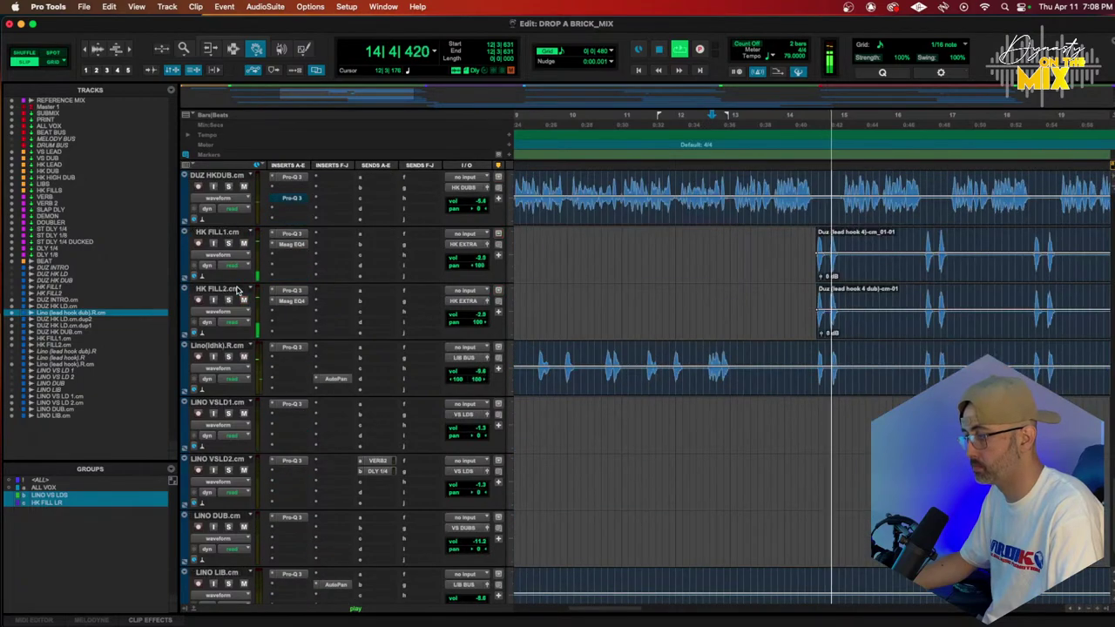
drag(237, 346, 238, 252)
key(super+bracketleft)
scroll(619, 316, up, 3)
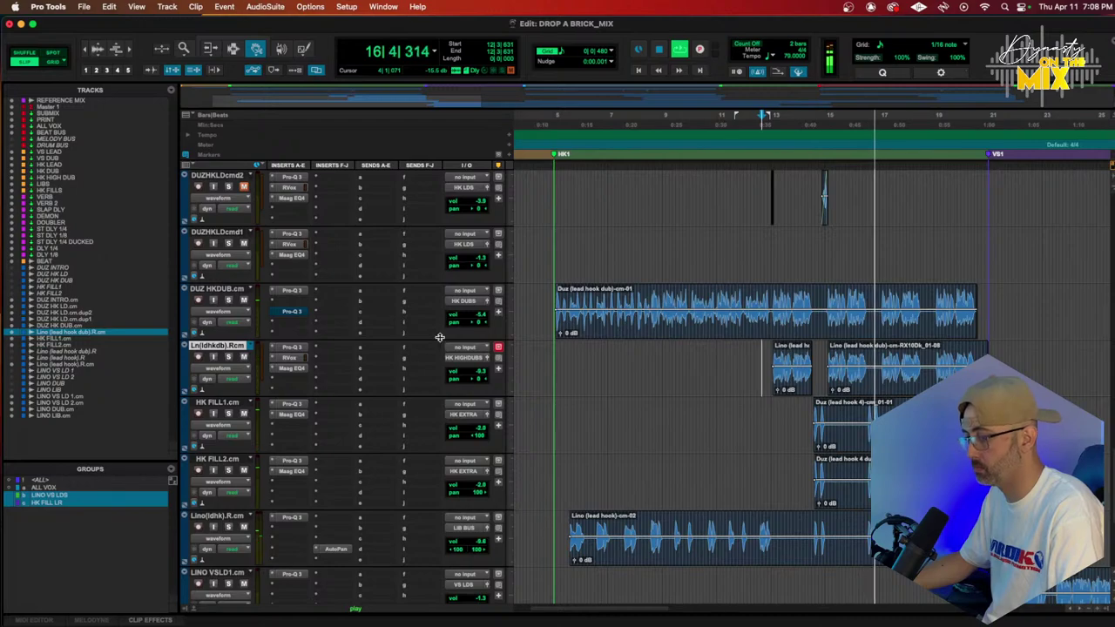
Delete the Lino (lead hook)-cm-03 clip starting at HK 2 on the Lino (lead hook).R.cm track
scroll(406, 362, up, 5)
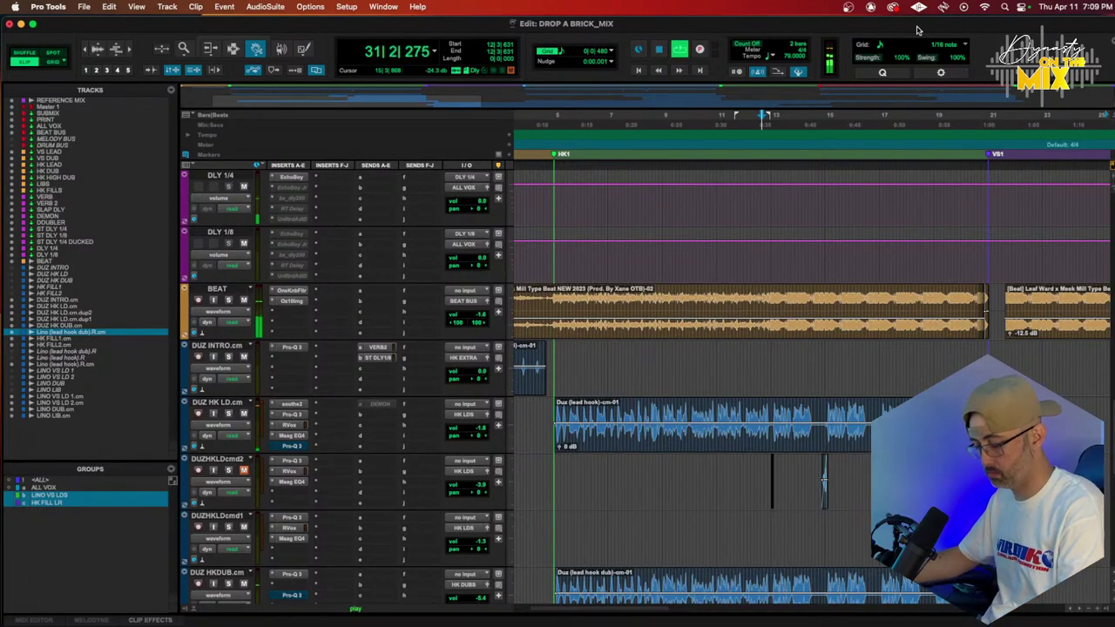
key(r)
key(r)
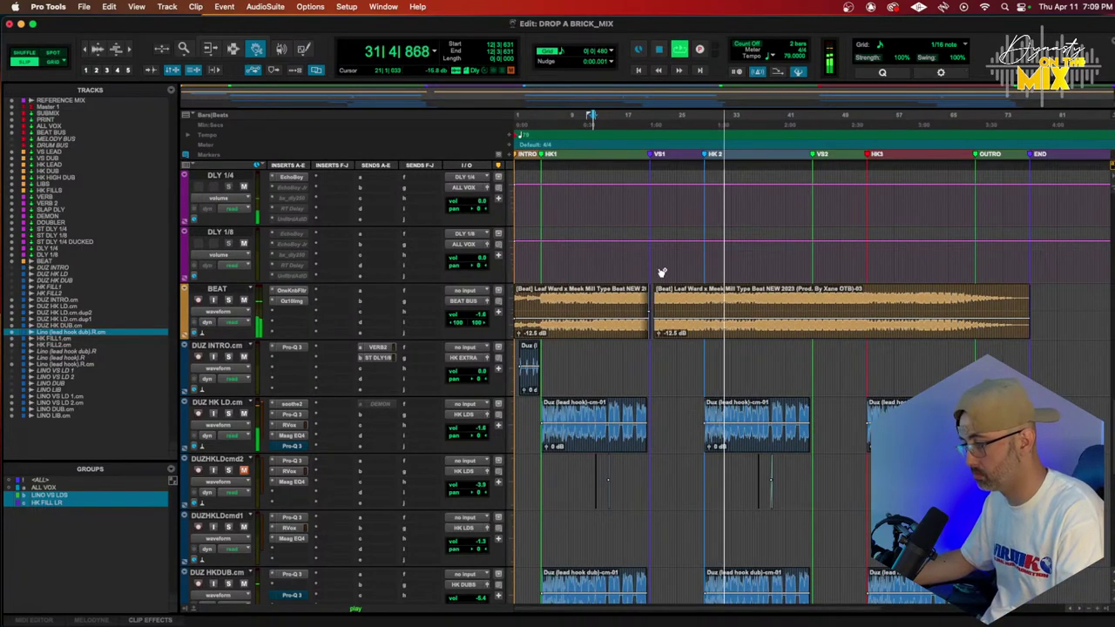
scroll(667, 279, down, 10)
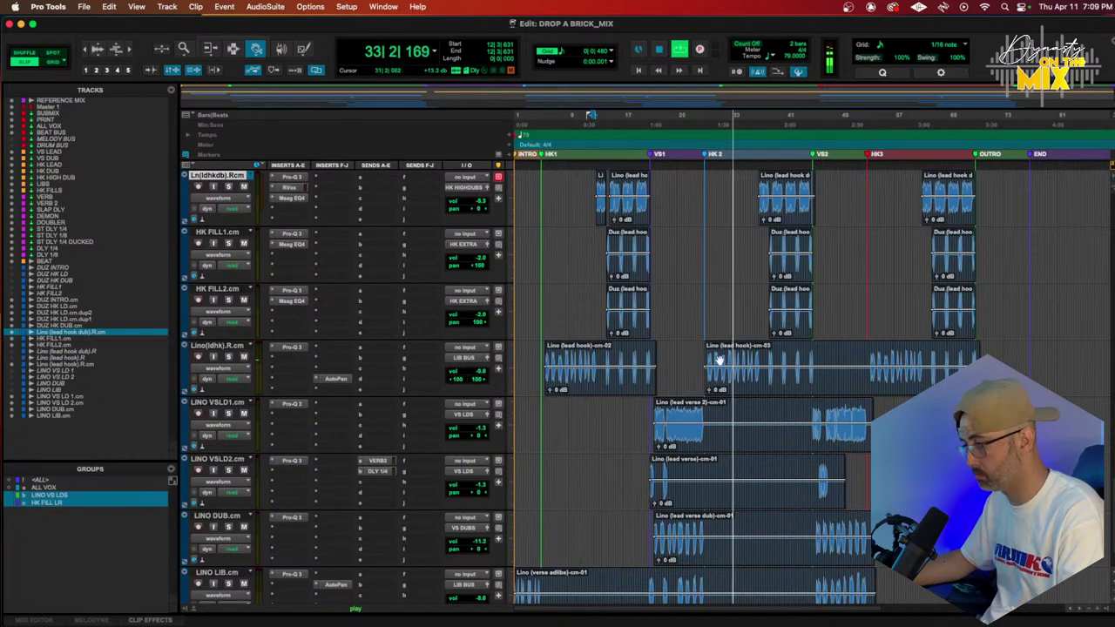
click(744, 362)
key(t)
key(t)
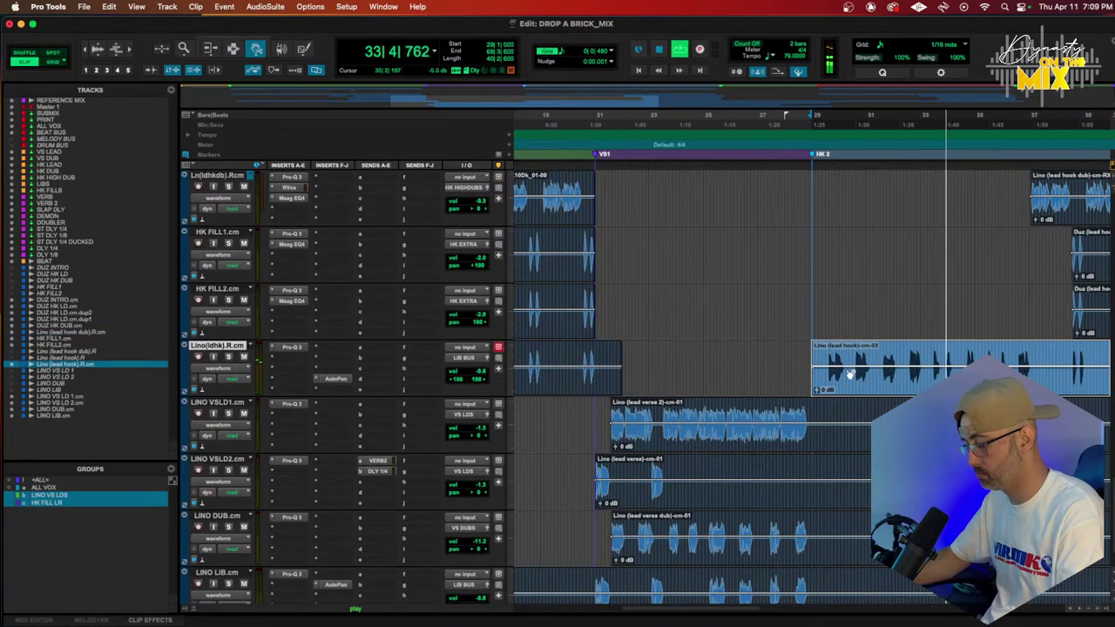
key(Delete)
Duplicate the Lino (lead hook).R.cm section from bar 5 to bar 29 twice, filling HK 2 and HK3
key(r)
key(r)
key(F7)
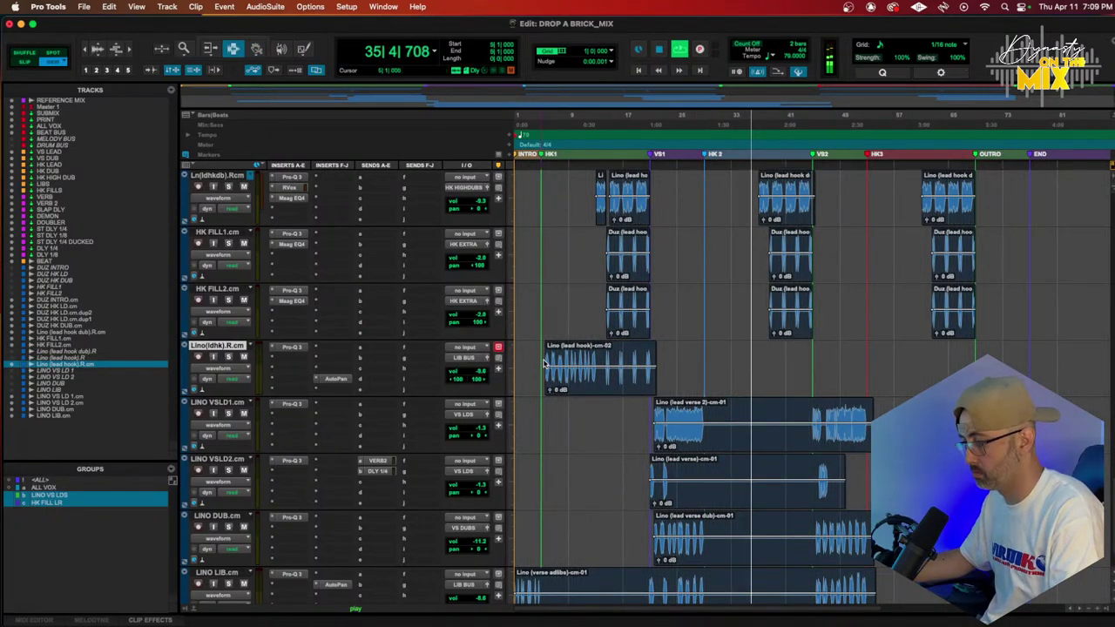
drag(545, 364, 746, 353)
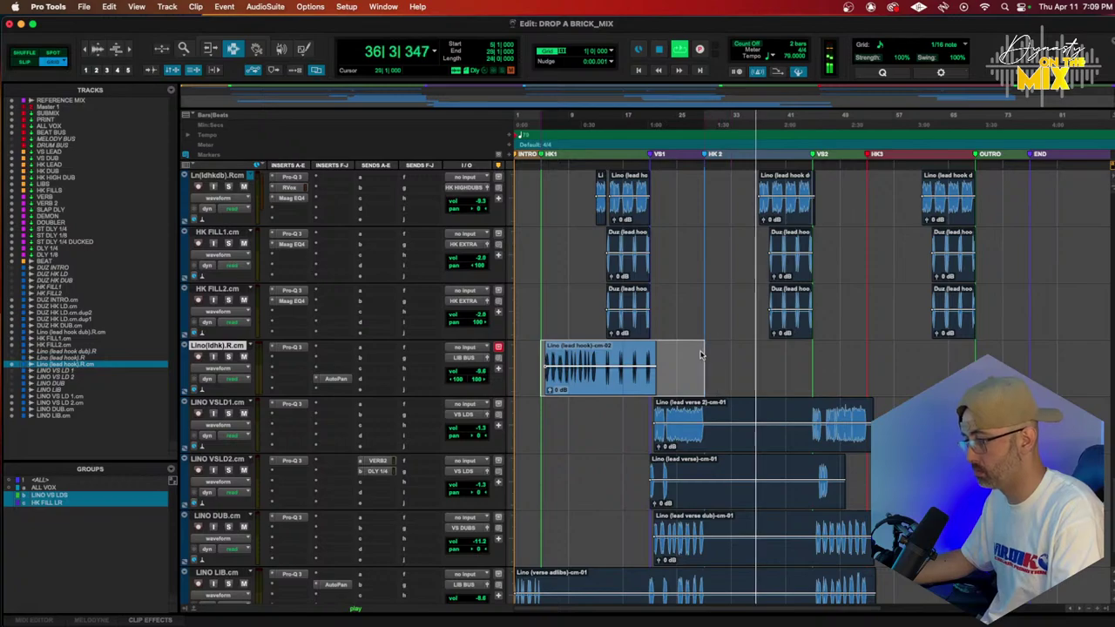
key(super+d)
key(super+d)
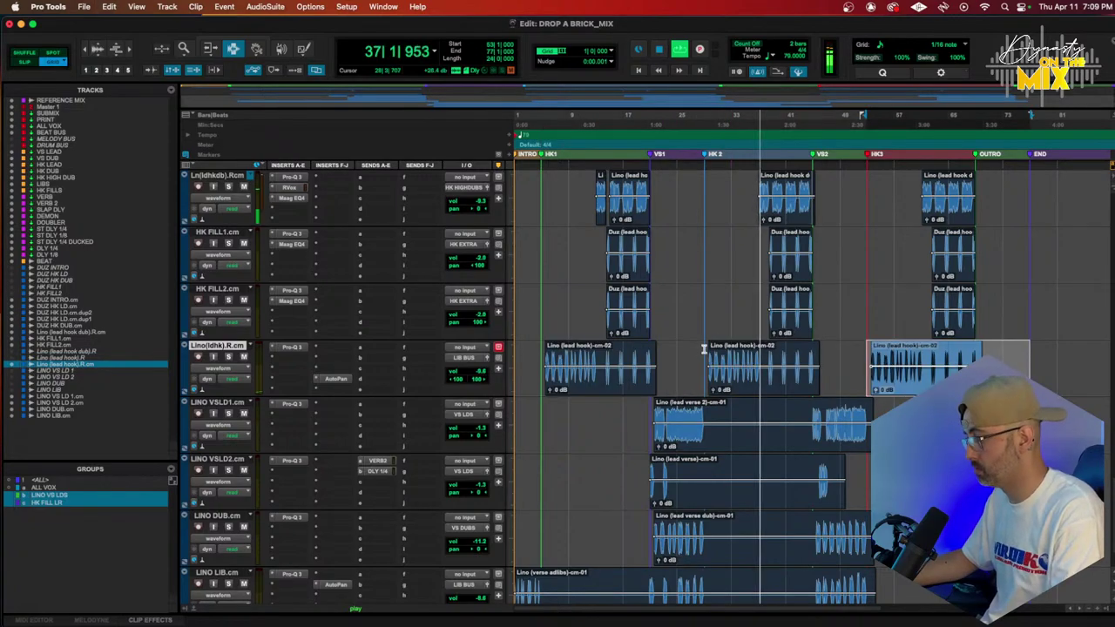
Duplicate the edited HK1 section of Lino (lead hook dub).R.cm, up to bar 29, over HK 2 and HK3
scroll(756, 369, up, 3)
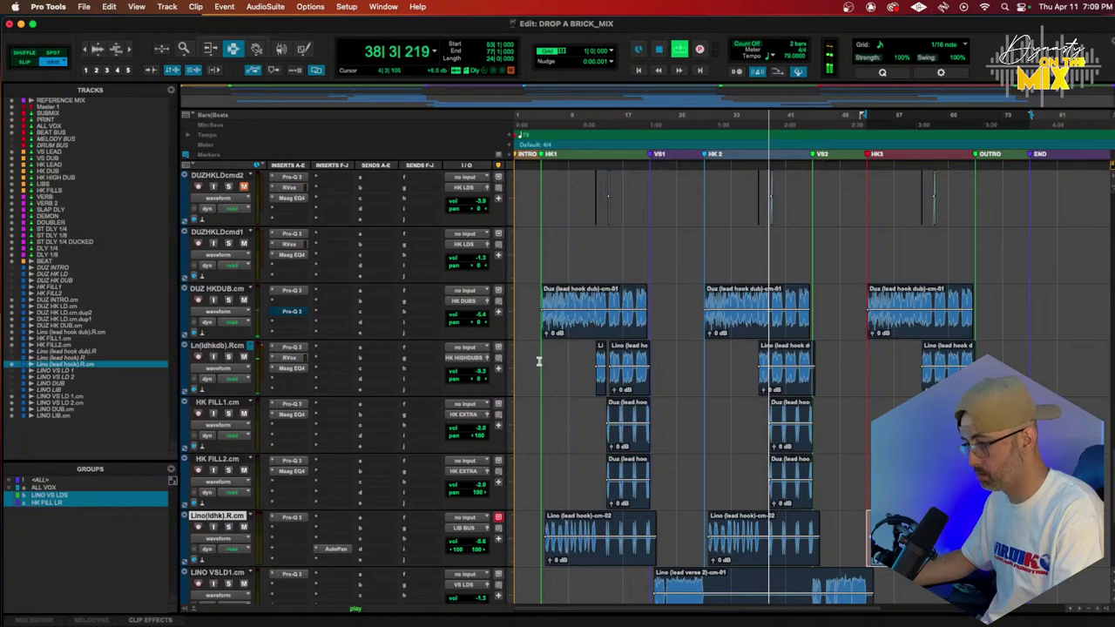
drag(541, 365, 701, 367)
key(super+d)
key(super+d)
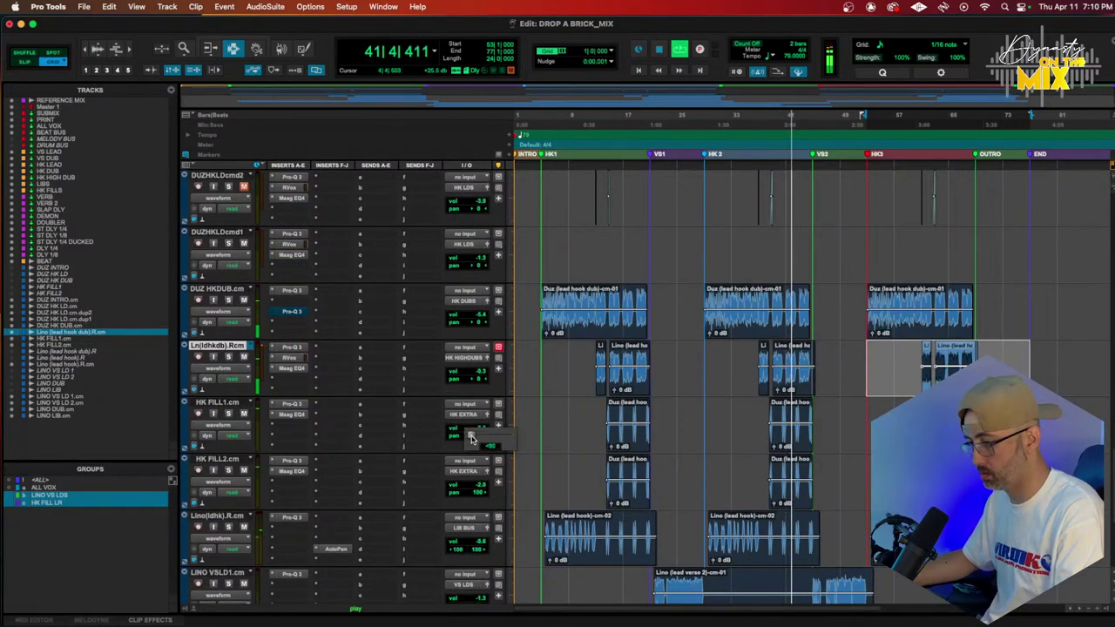
Set the HK FILL1.cm and HK FILL2.cm pans to about 78 on opposite sides
drag(473, 439, 474, 449)
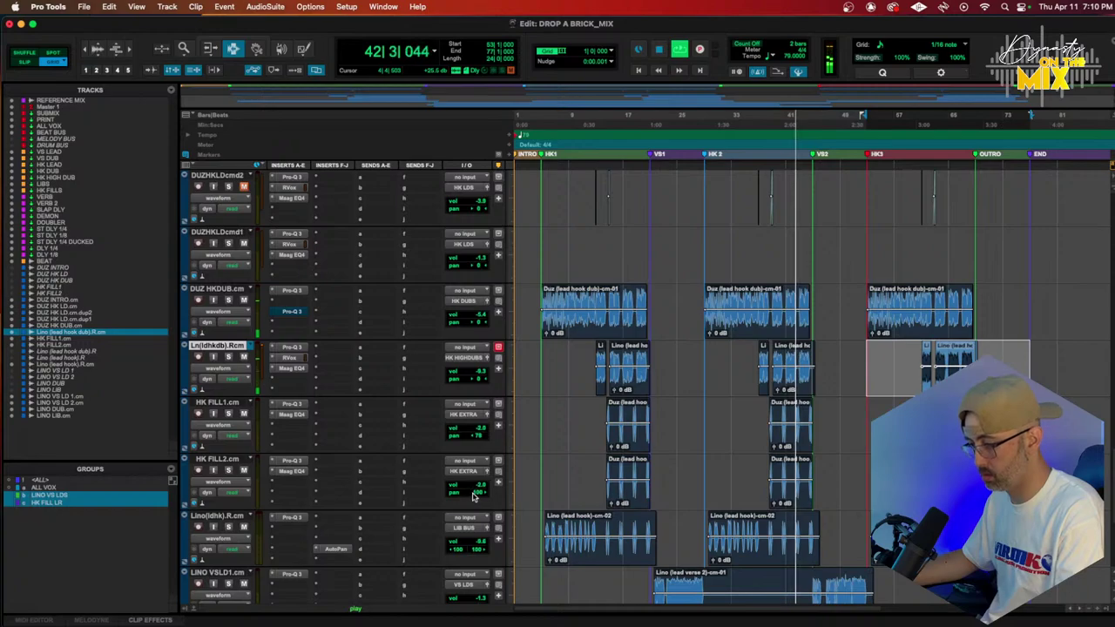
drag(474, 496, 467, 497)
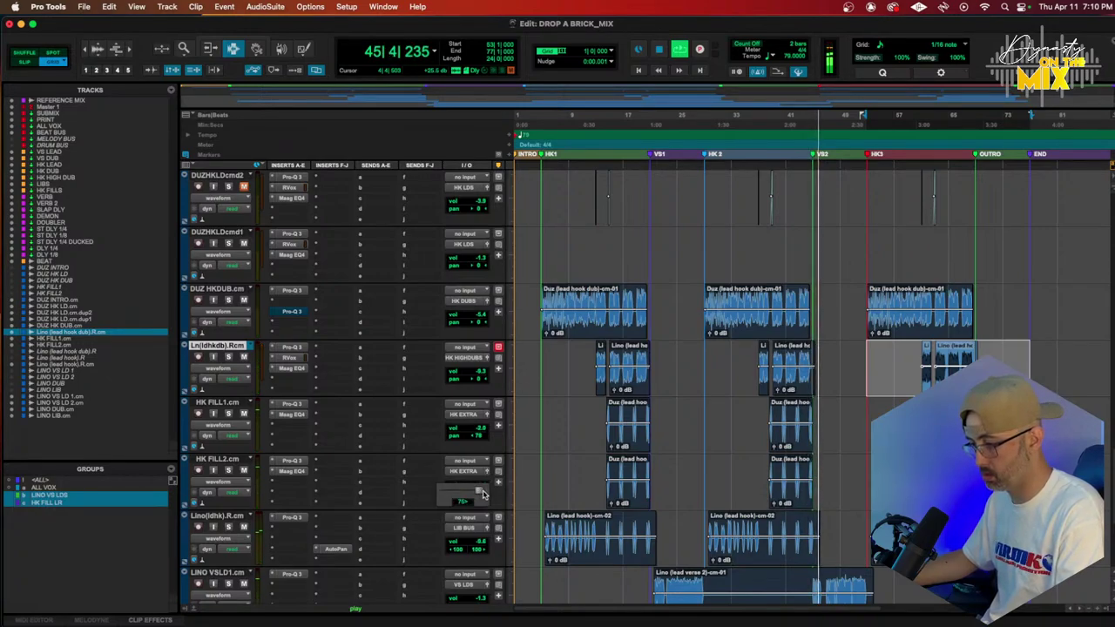
Inspect the LINO verse, dub and ad-lib tracks around VS2 during playback, and stop the transport
scroll(811, 467, down, 3)
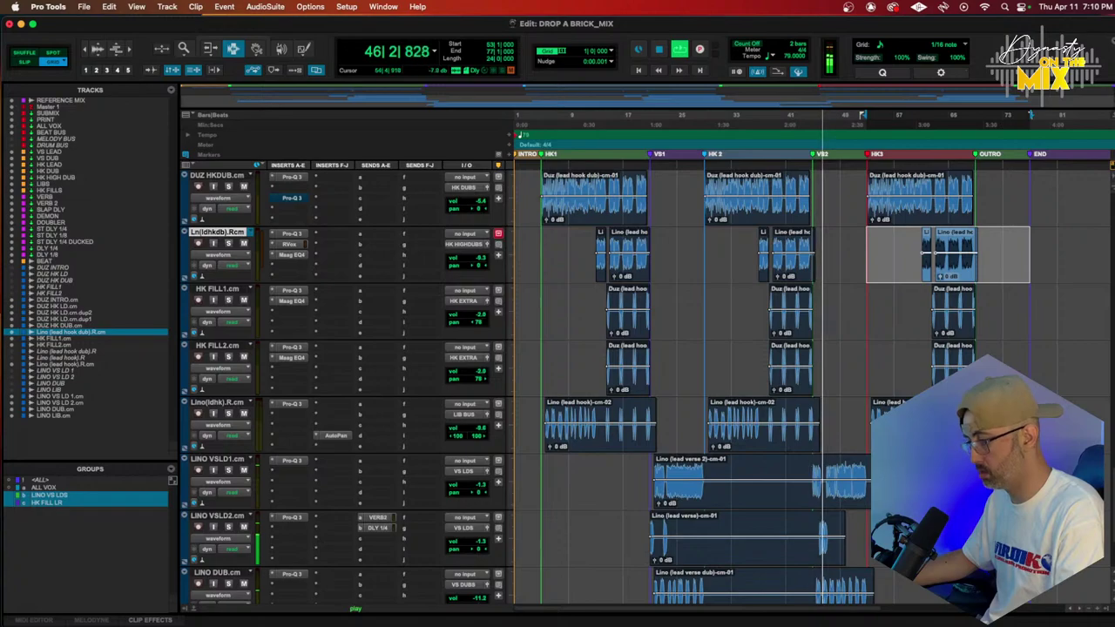
scroll(778, 423, right, 2)
scroll(778, 423, down, 3)
key(super+bracketright)
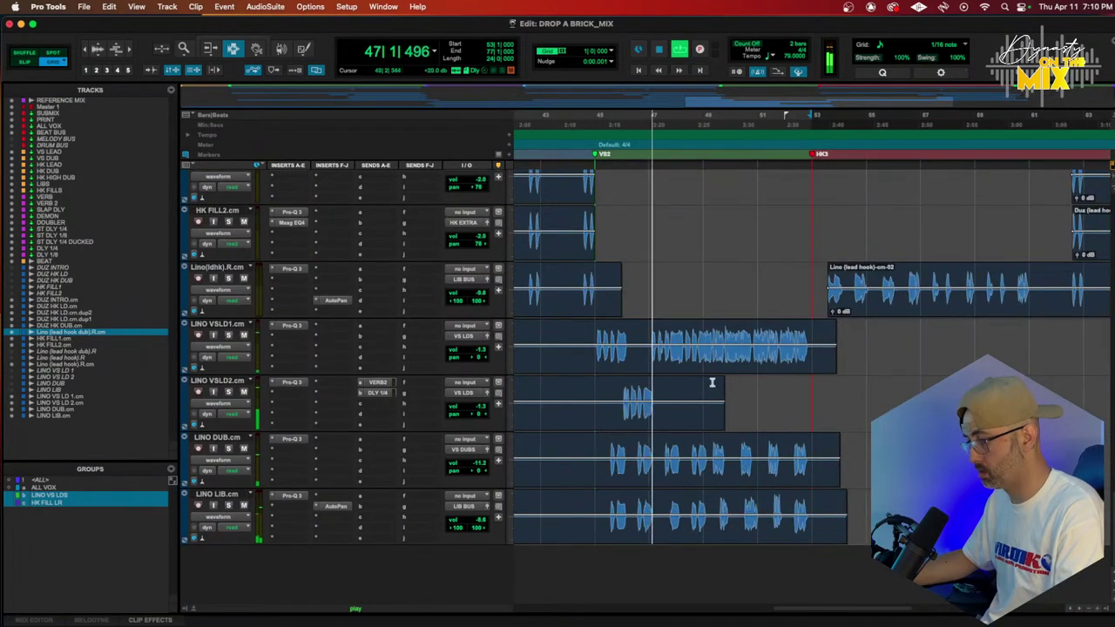
key(space)
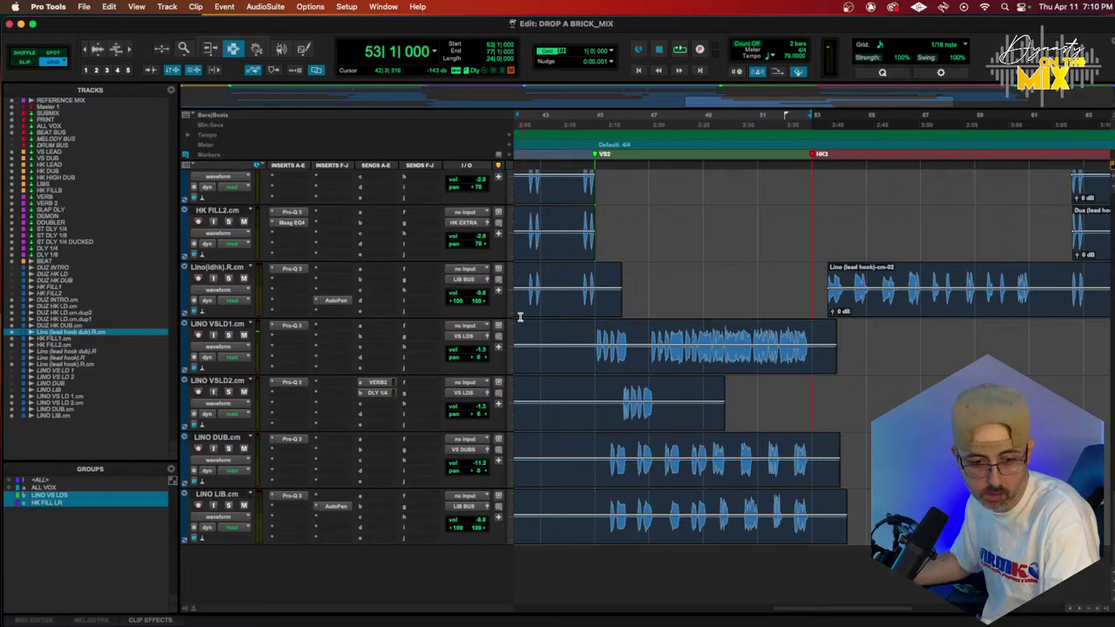
Return to the vocal bus tracks and open the Lindell MBC insert on VS LEAD
key(super+bracketleft)
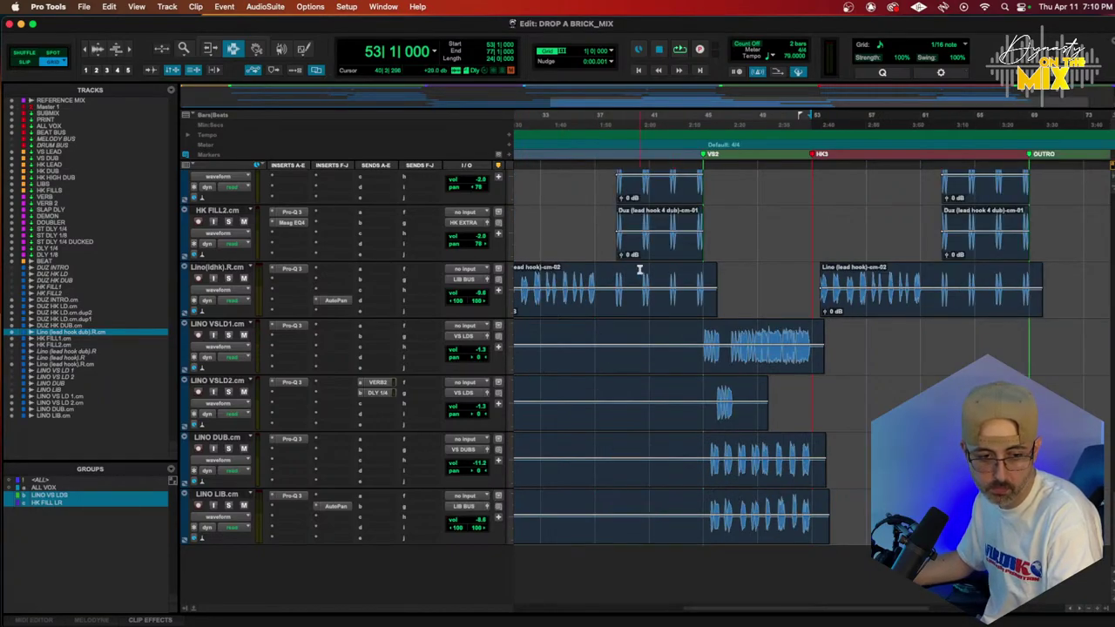
scroll(638, 270, left, 10)
scroll(716, 269, up, 3)
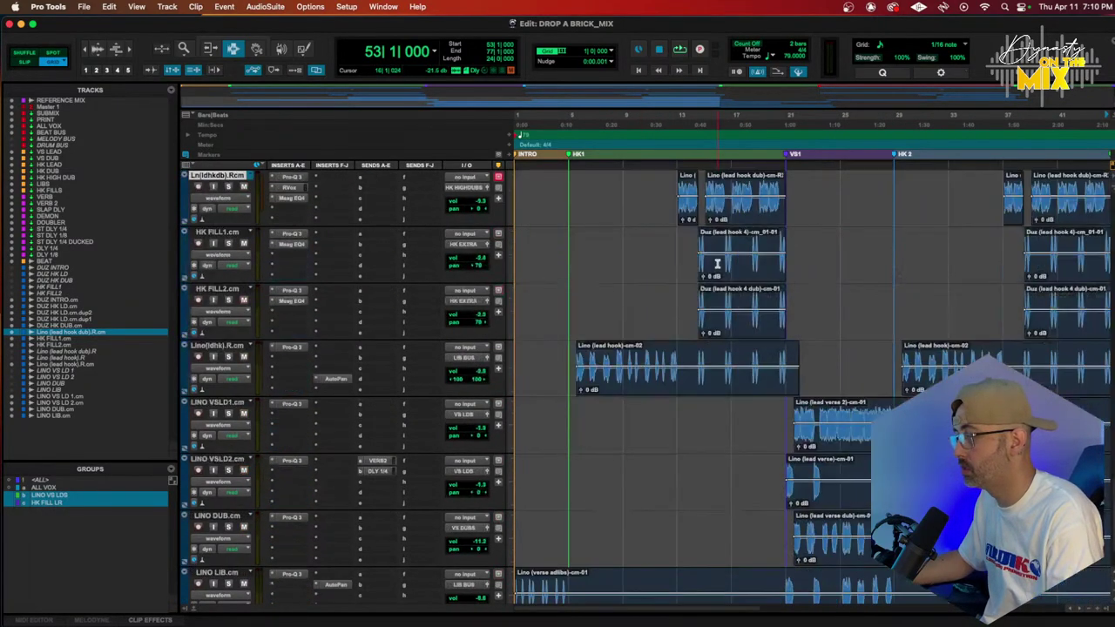
scroll(716, 264, up, 4)
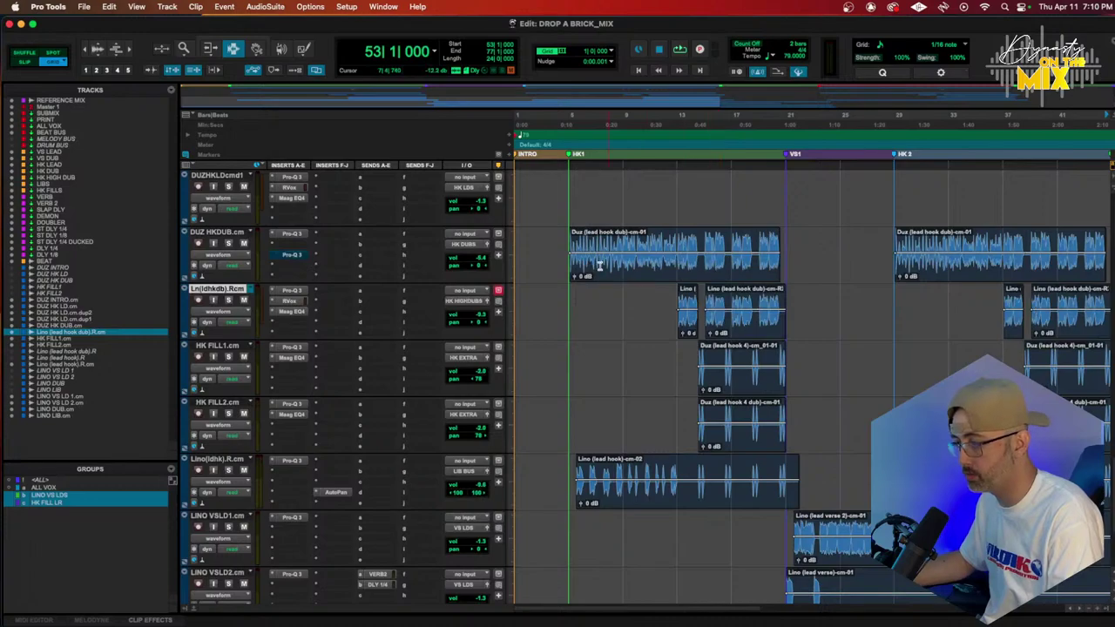
scroll(599, 265, up, 15)
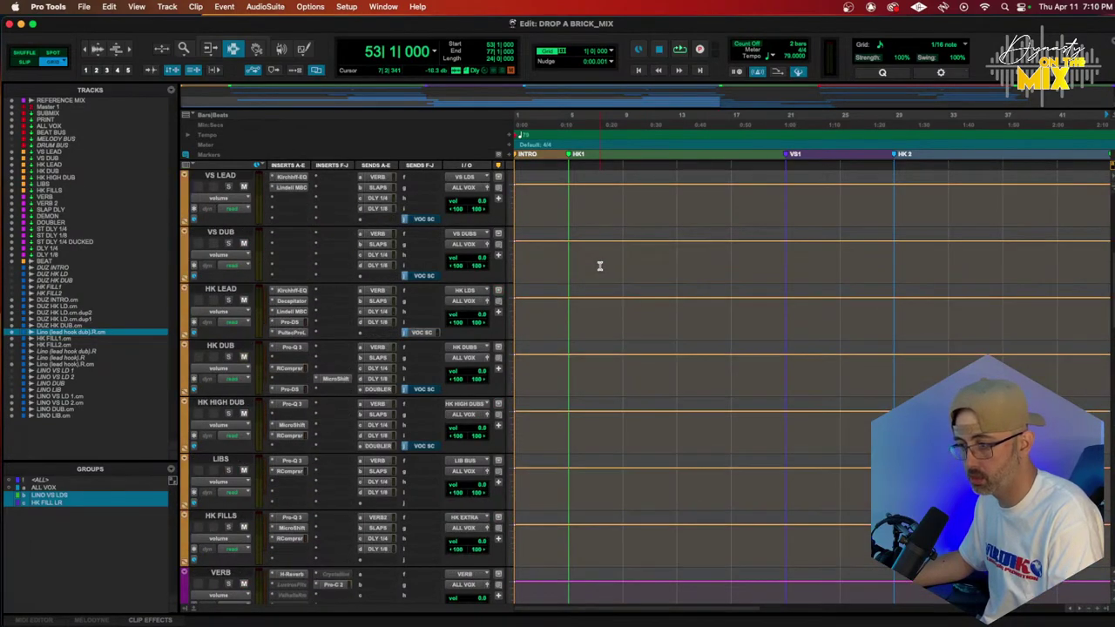
scroll(599, 265, up, 3)
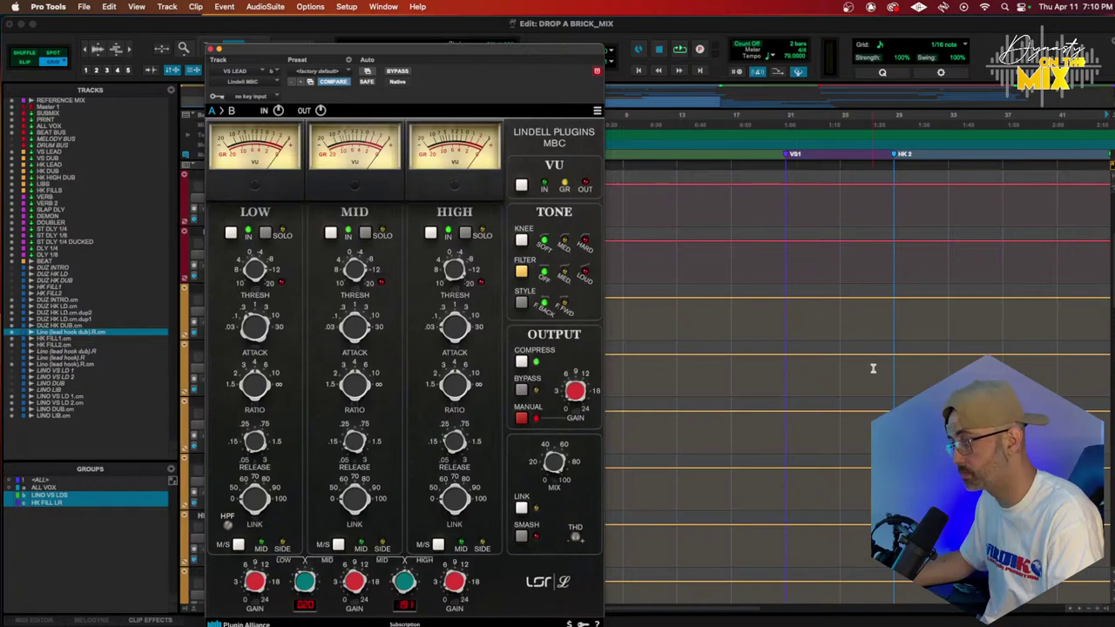
Play the song from the start of VS1 with the VS LEAD Lindell MBC open to check its compression
scroll(873, 368, down, 5)
click(782, 114)
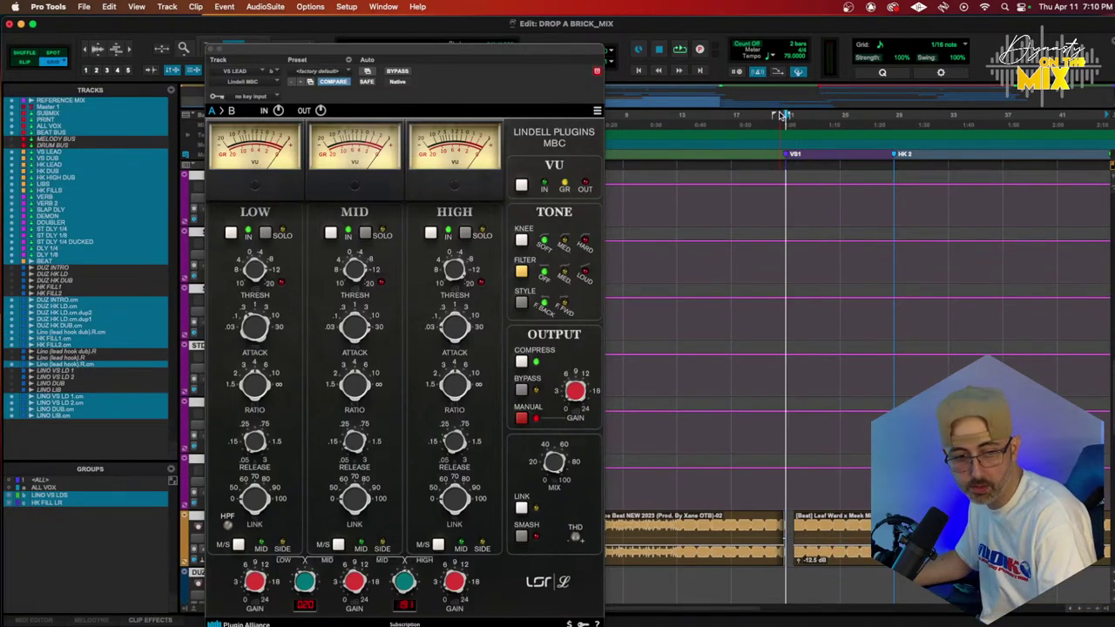
key(space)
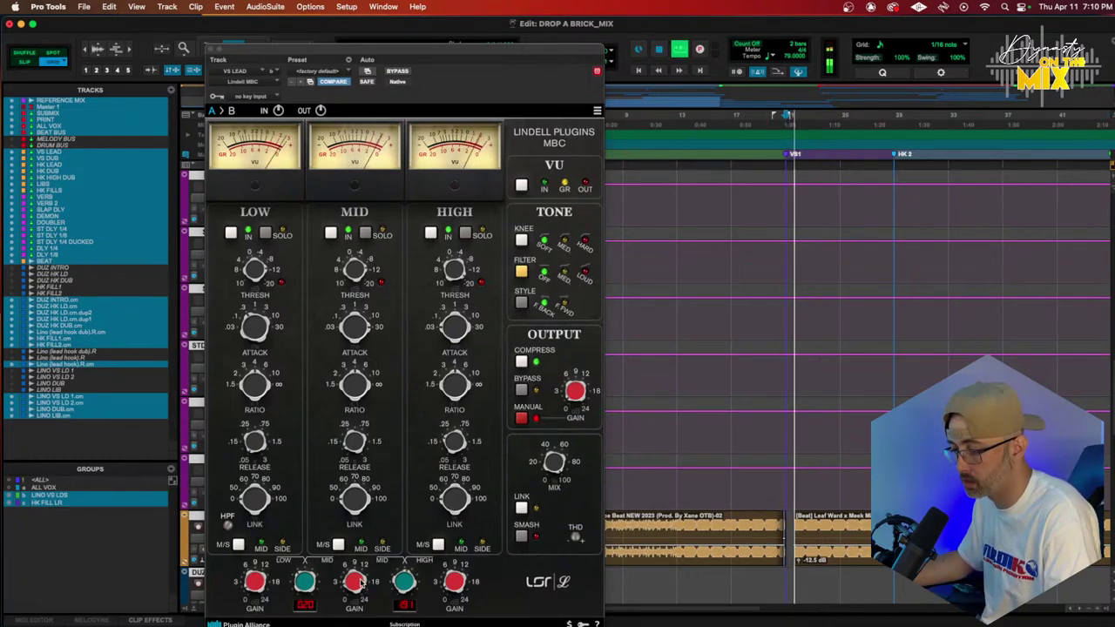
mouse_move(358, 589)
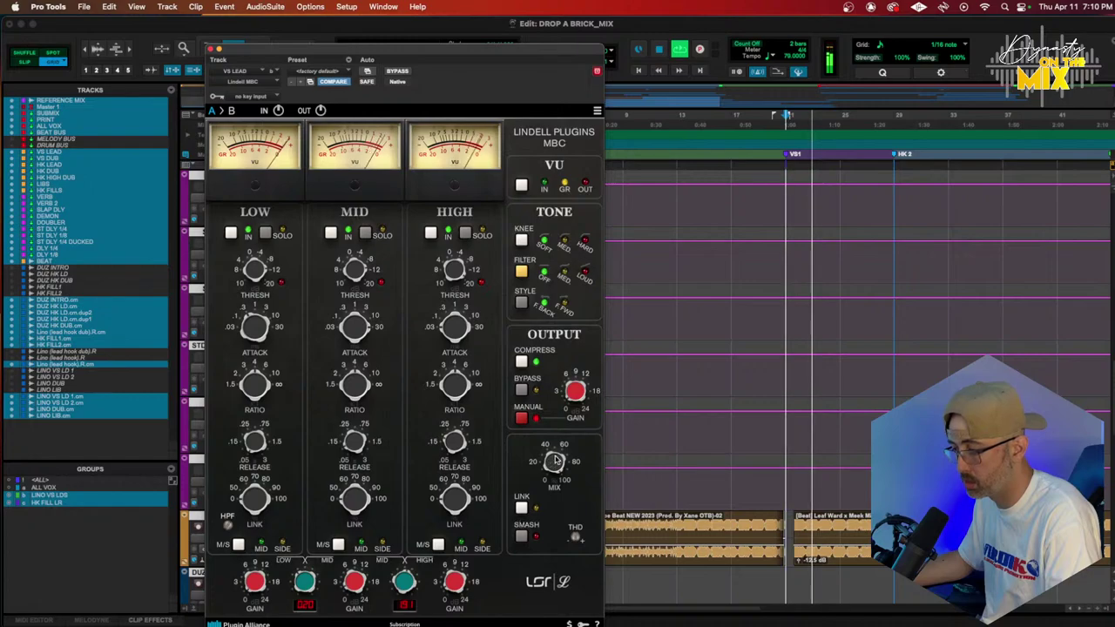
mouse_move(570, 397)
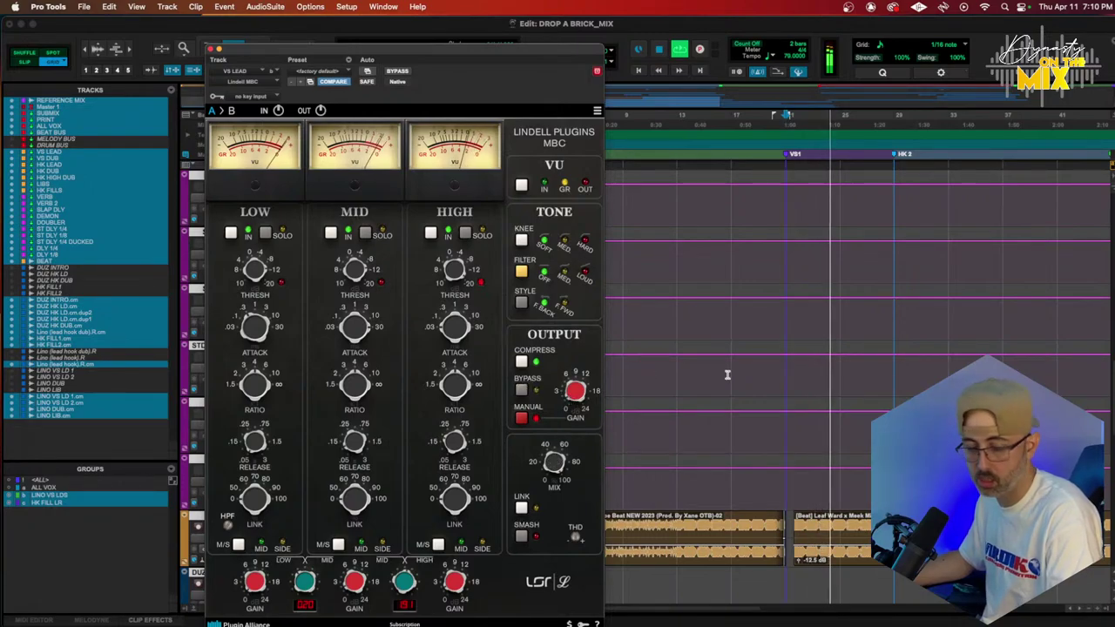
Play from VS2 and fine-tune the mid and high band thresholds of the VS LEAD Lindell MBC, setting high to about -8.71 dB
scroll(726, 372, right, 10)
scroll(726, 373, down, 5)
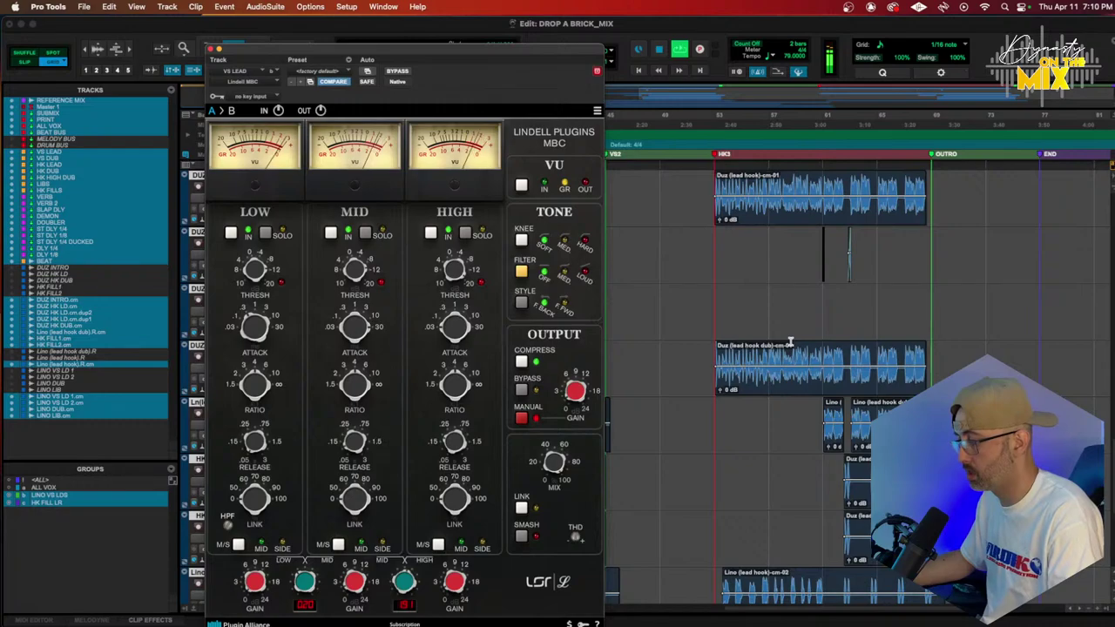
scroll(790, 342, left, 3)
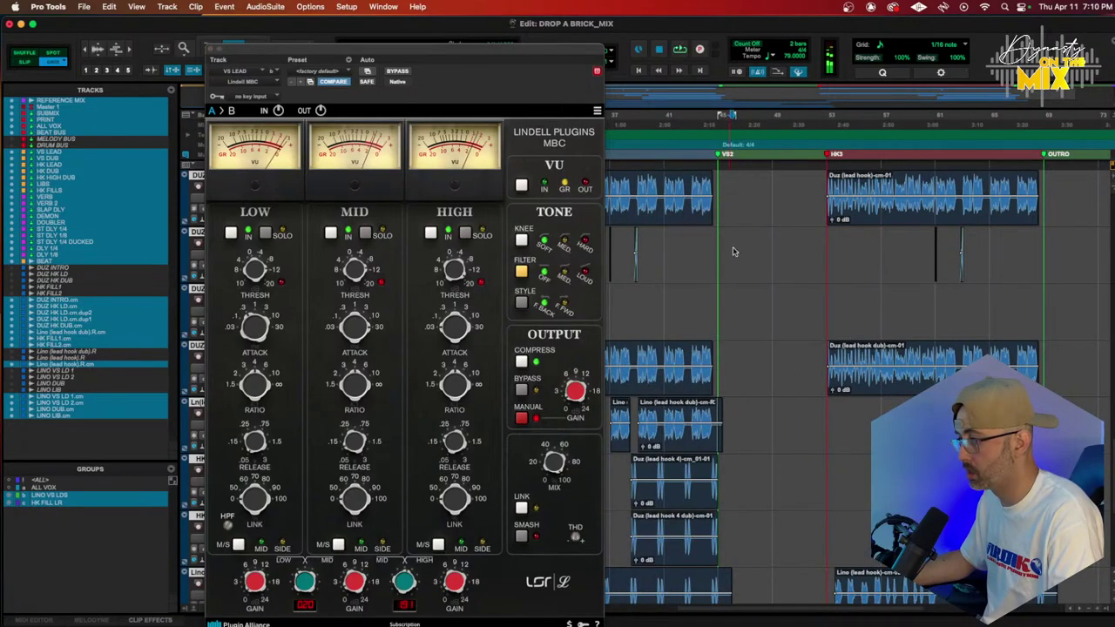
key(space)
scroll(733, 262, down, 5)
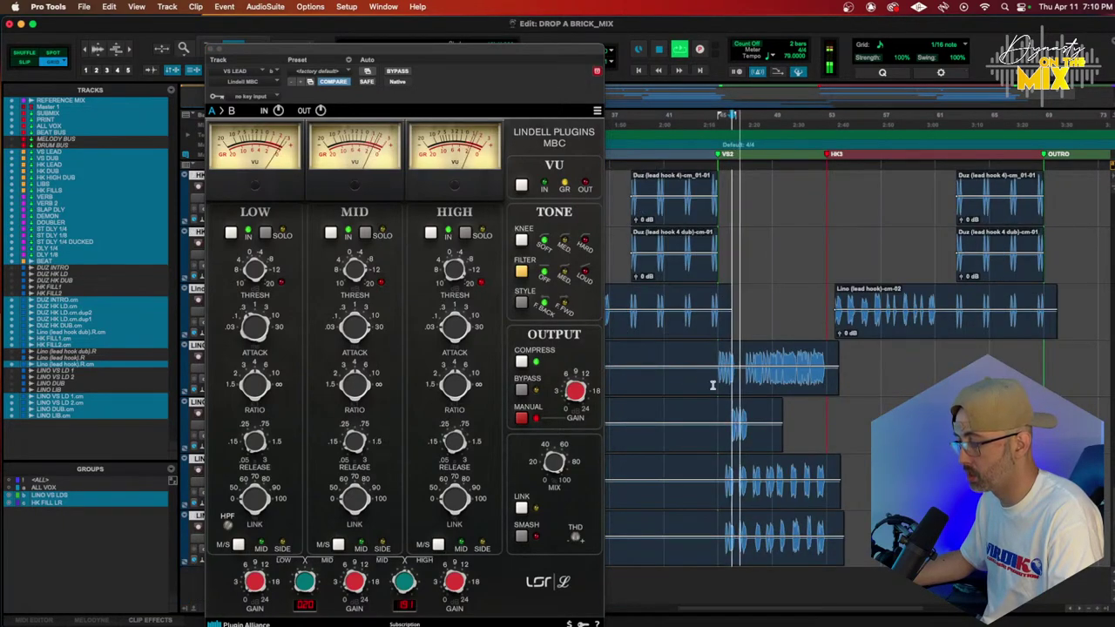
drag(450, 308, 450, 310)
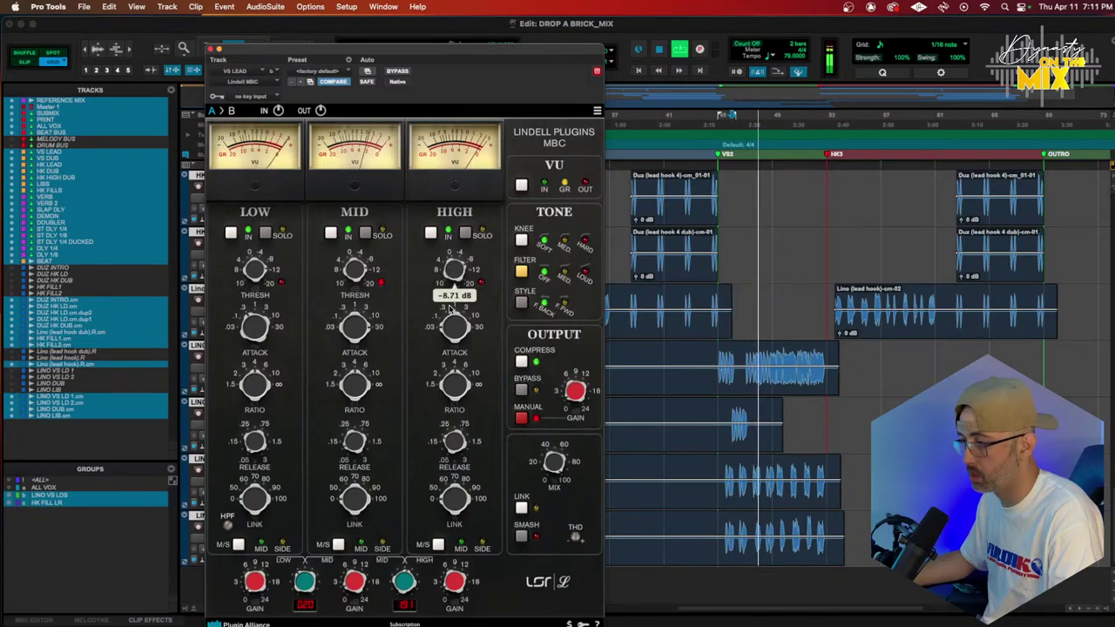
drag(353, 282, 362, 281)
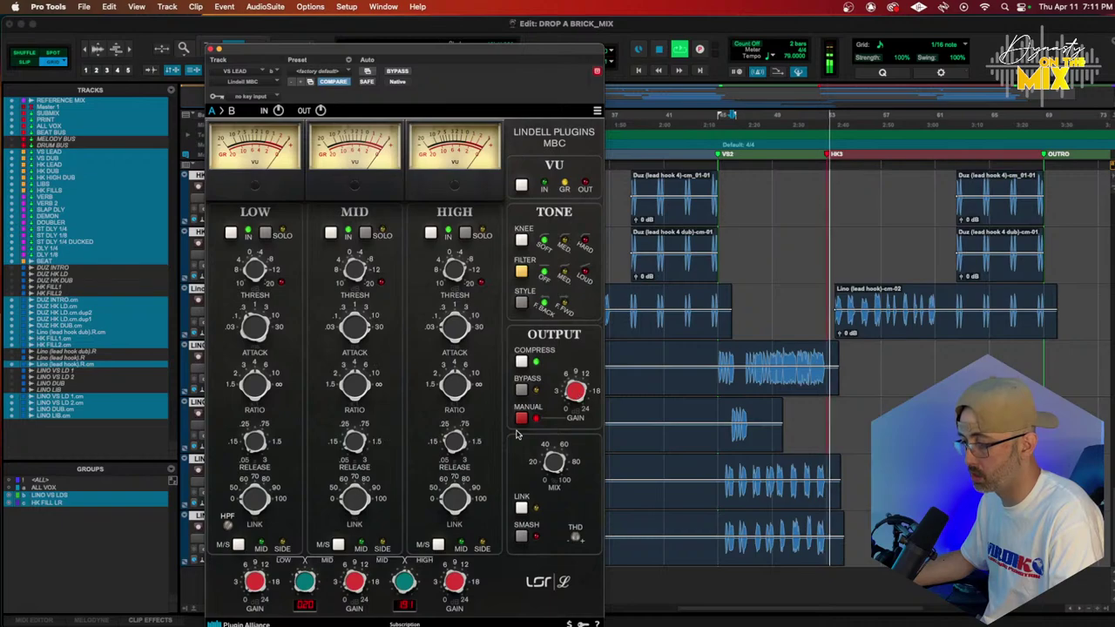
key(space)
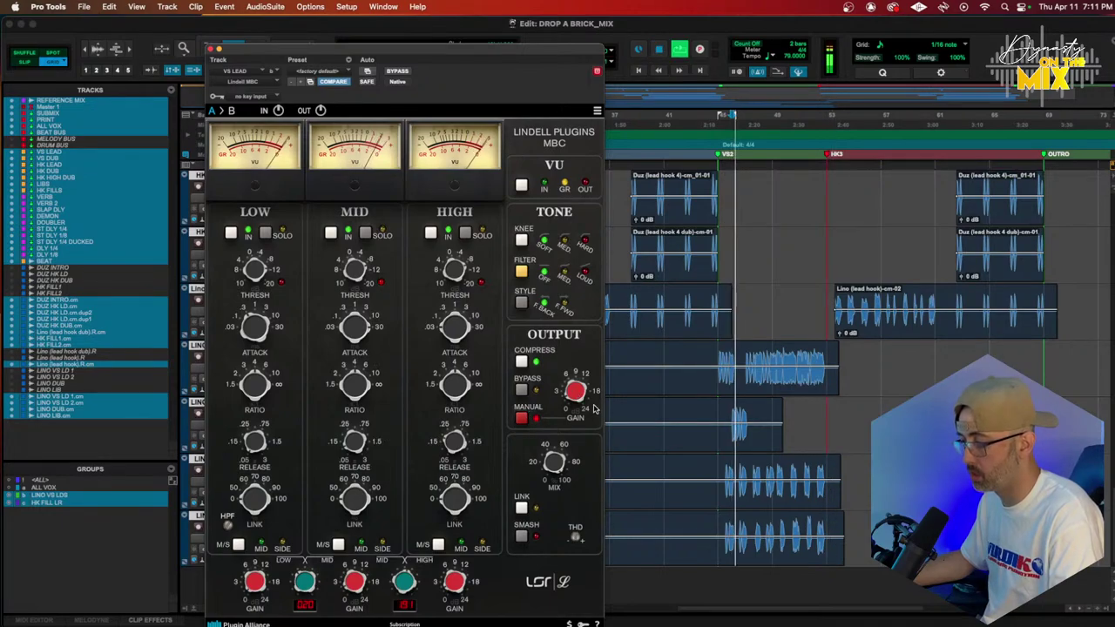
click(212, 50)
Locate the BEAT track at the VS2 marker and check which parameters its track view can display
scroll(652, 395, up, 3)
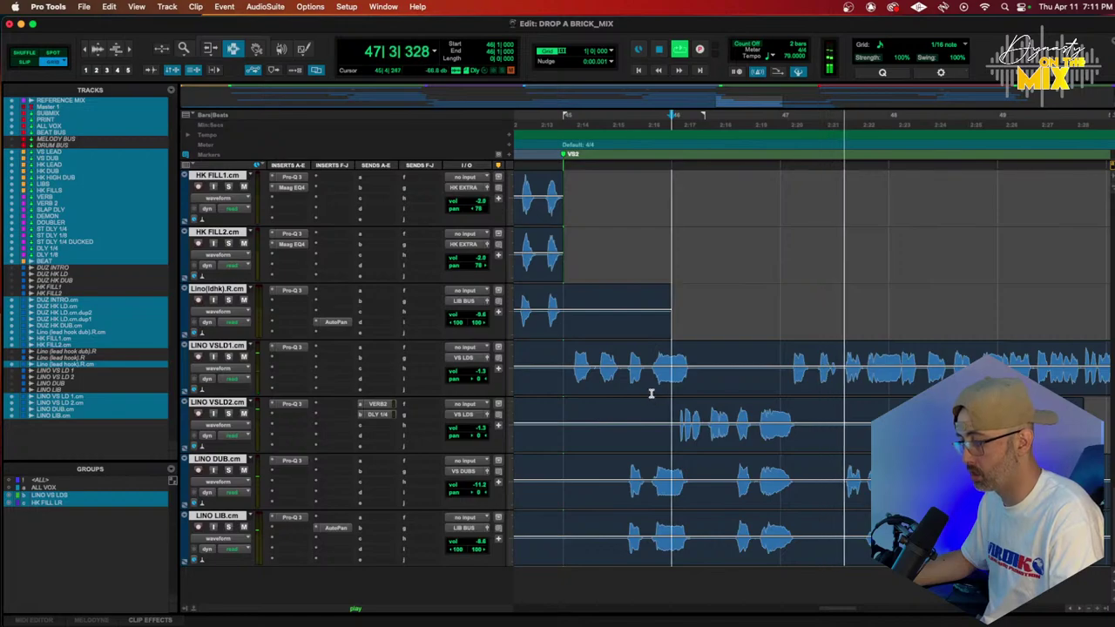
click(565, 302)
scroll(614, 313, up, 10)
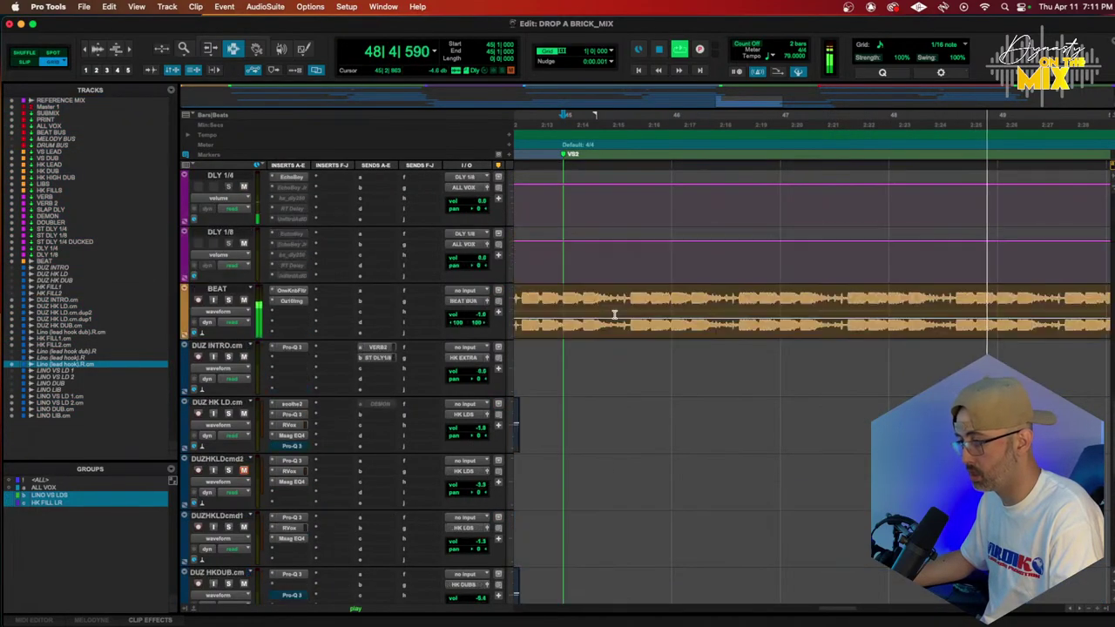
click(578, 317)
click(219, 311)
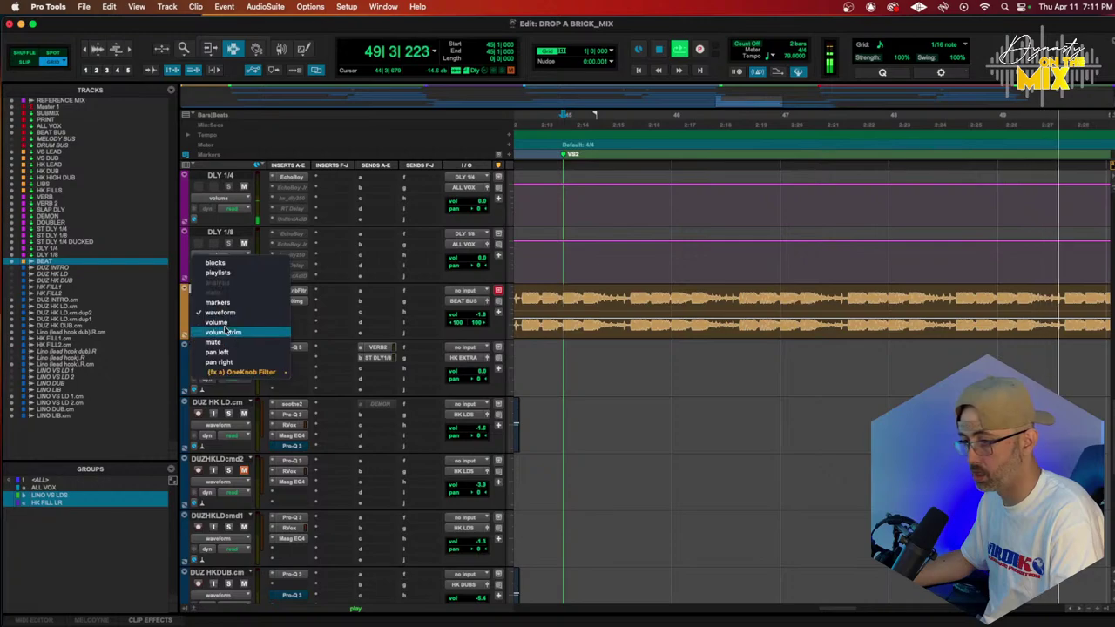
mouse_move(244, 372)
Check the Ozone 10 Imager on BEAT, move the OneKnob Filter insert below it and open the filter
click(302, 305)
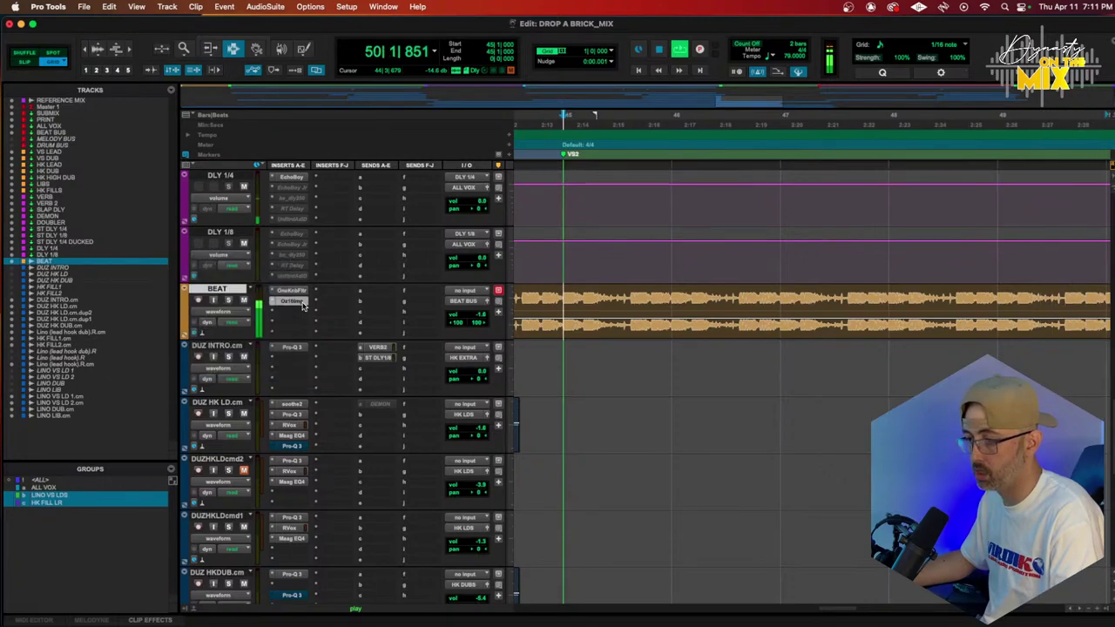
click(303, 305)
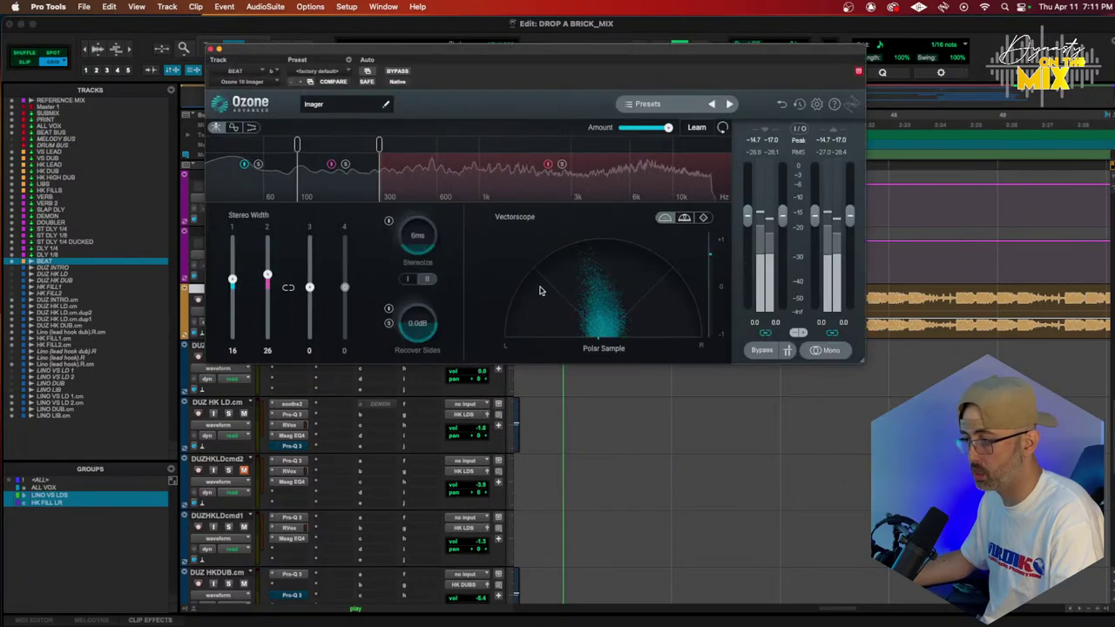
click(210, 48)
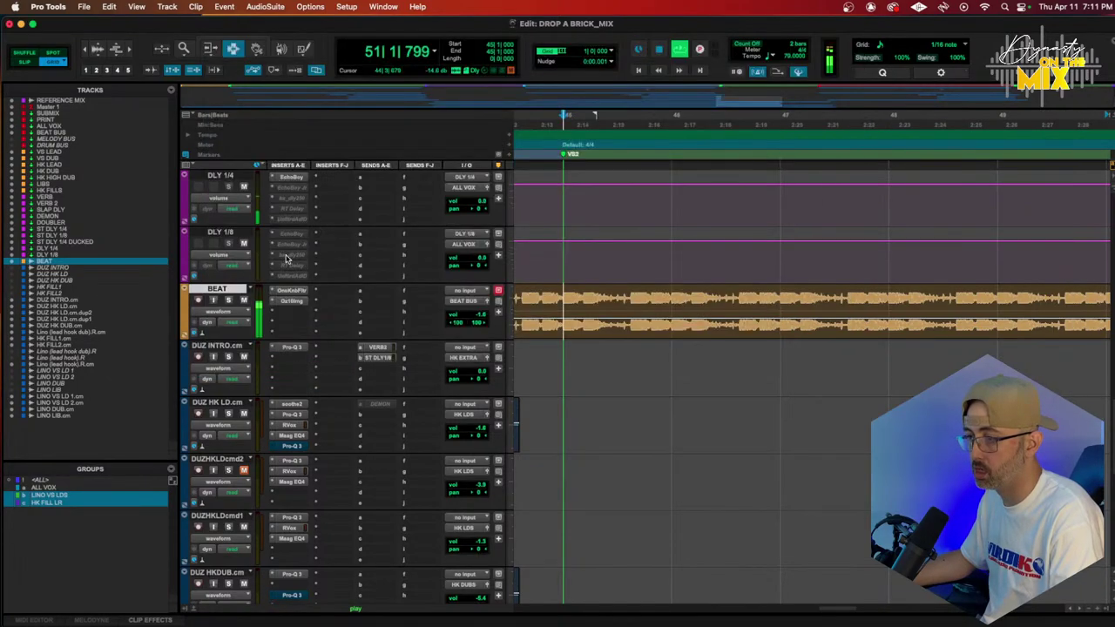
click(292, 311)
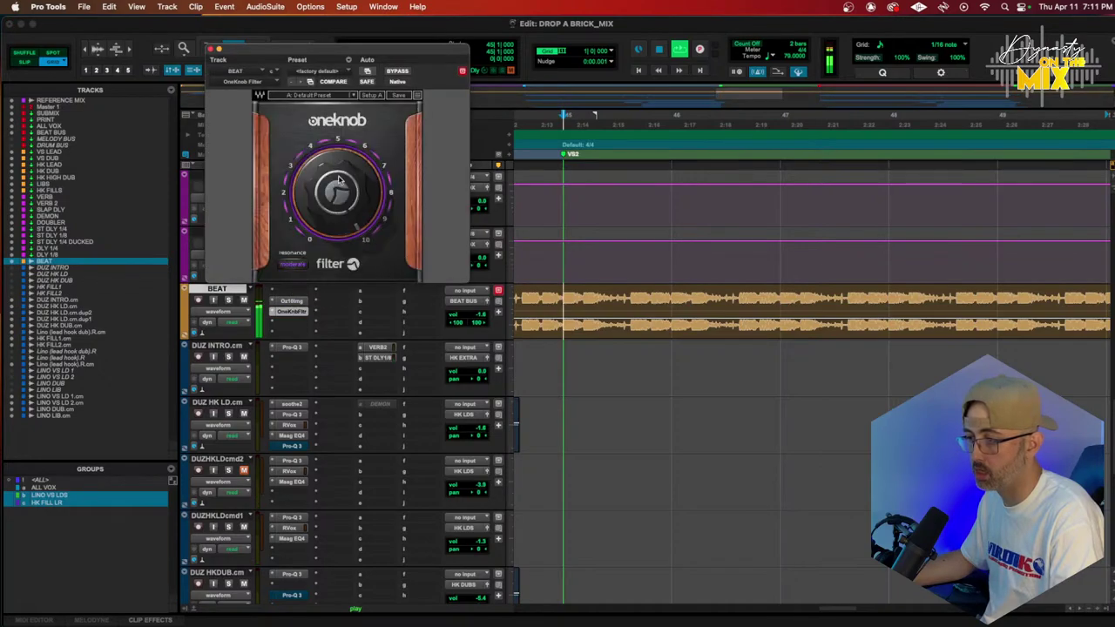
Show the OneKnob Filter automation on BEAT and lower it evenly across VS2 from bar 45 to bar 49
ctrl+super+click(340, 183)
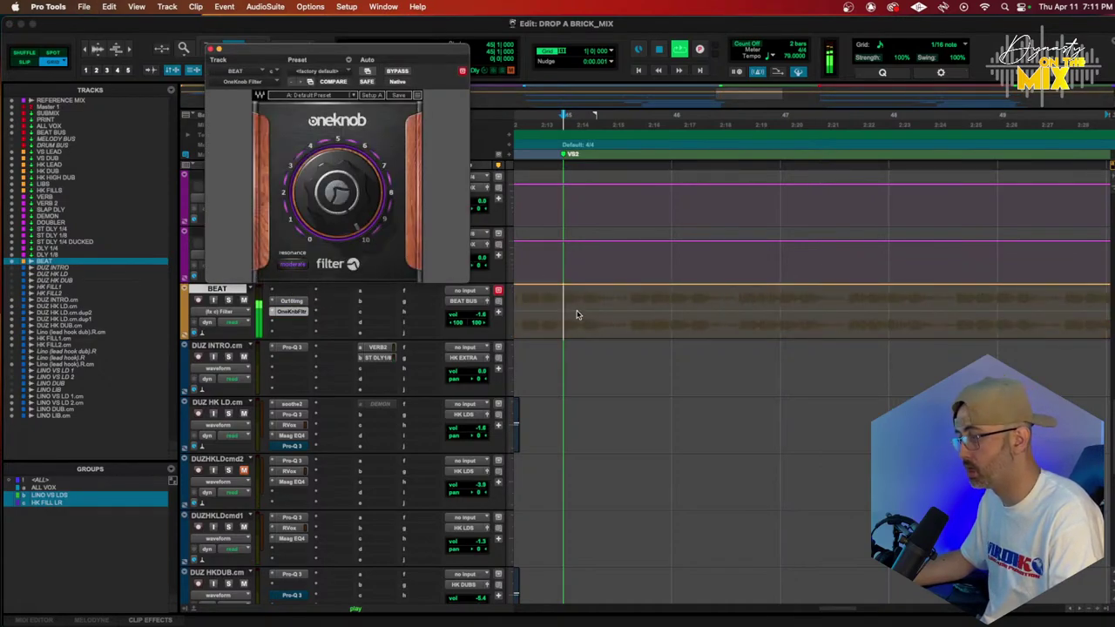
drag(567, 308, 945, 309)
key(space)
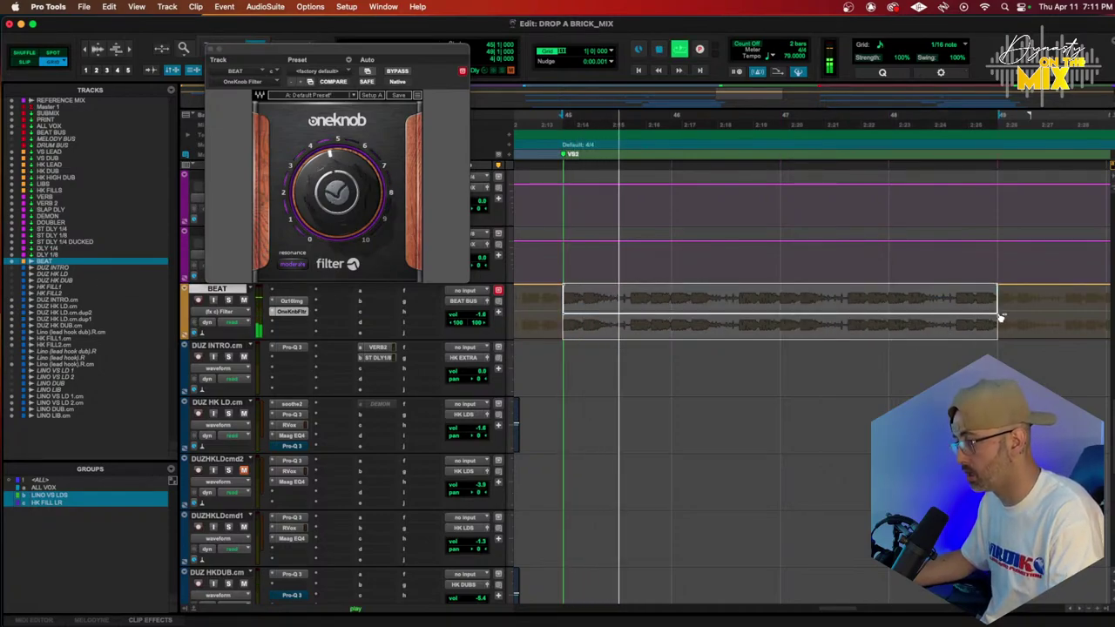
Shape the filter automation into a rise ending at bar 49, with a lowered breakpoint at bar 47, and audition it
click(995, 287)
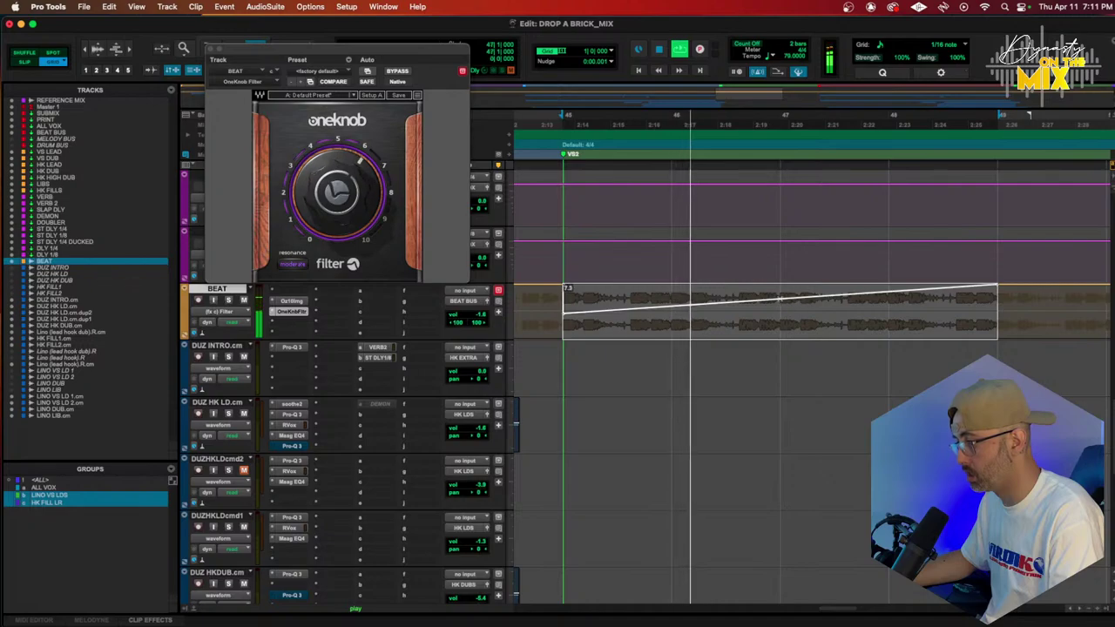
click(779, 304)
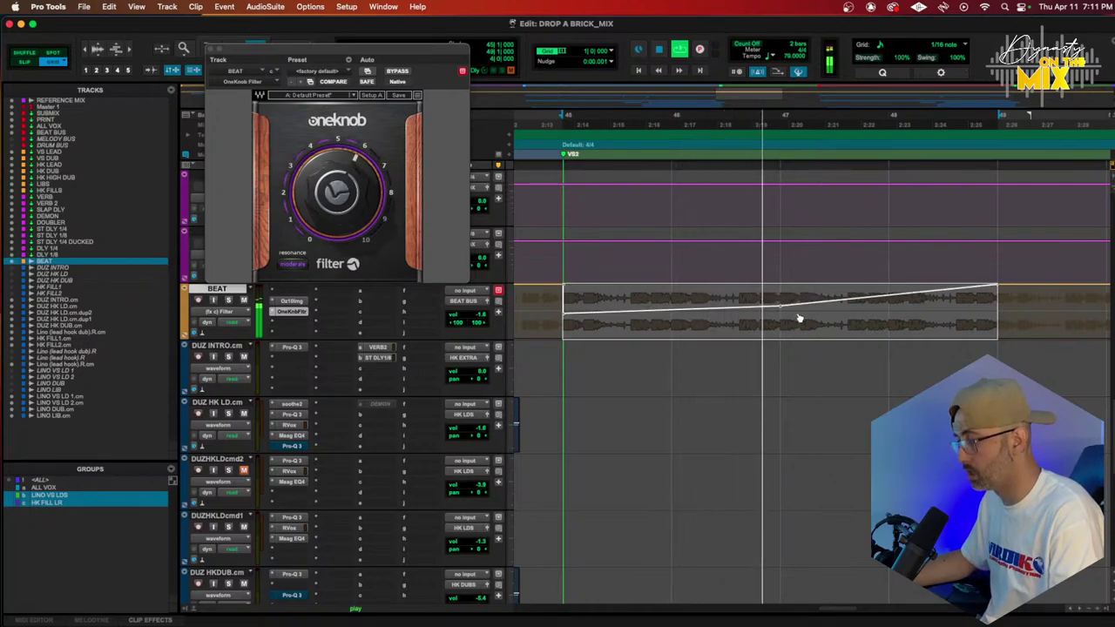
scroll(823, 339, down, 10)
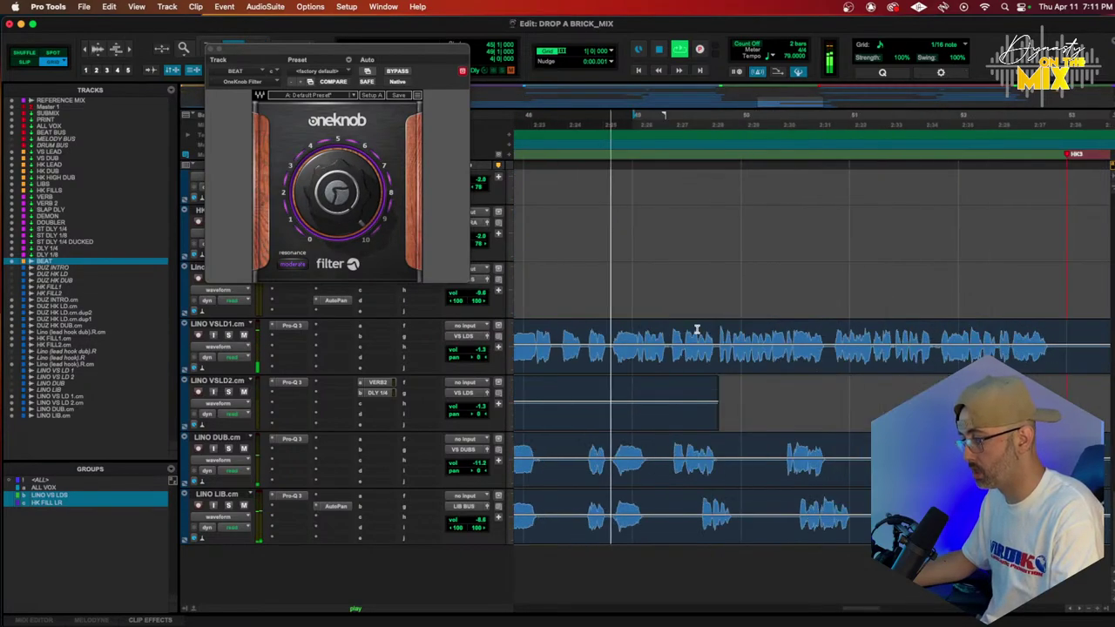
scroll(618, 331, up, 5)
scroll(738, 300, up, 4)
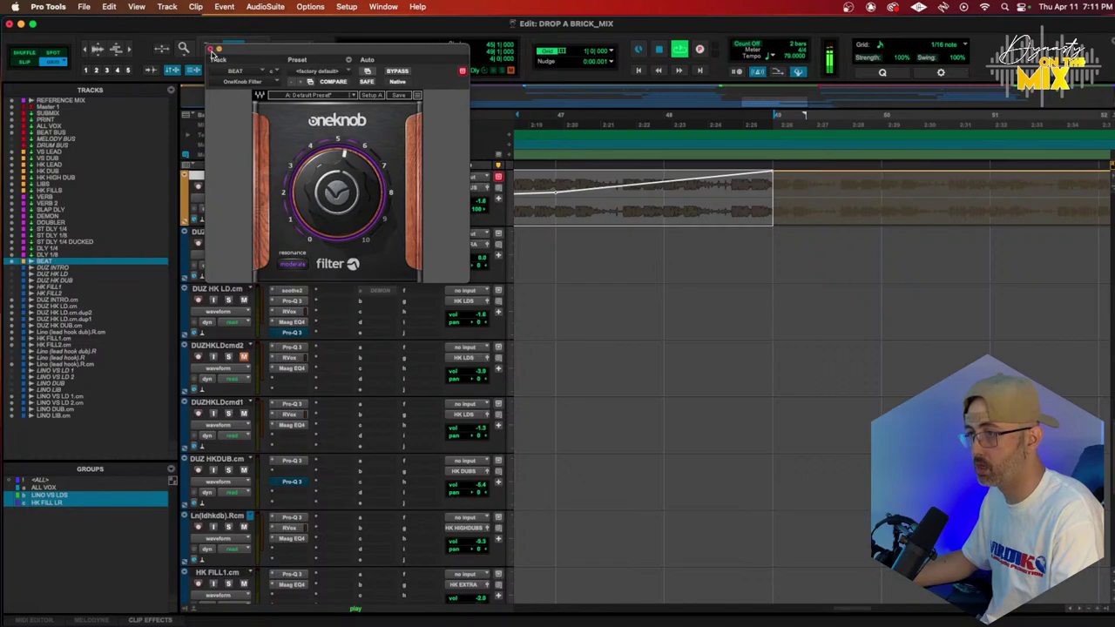
Close the OneKnob Filter and return the BEAT track to waveform view
click(210, 49)
click(218, 200)
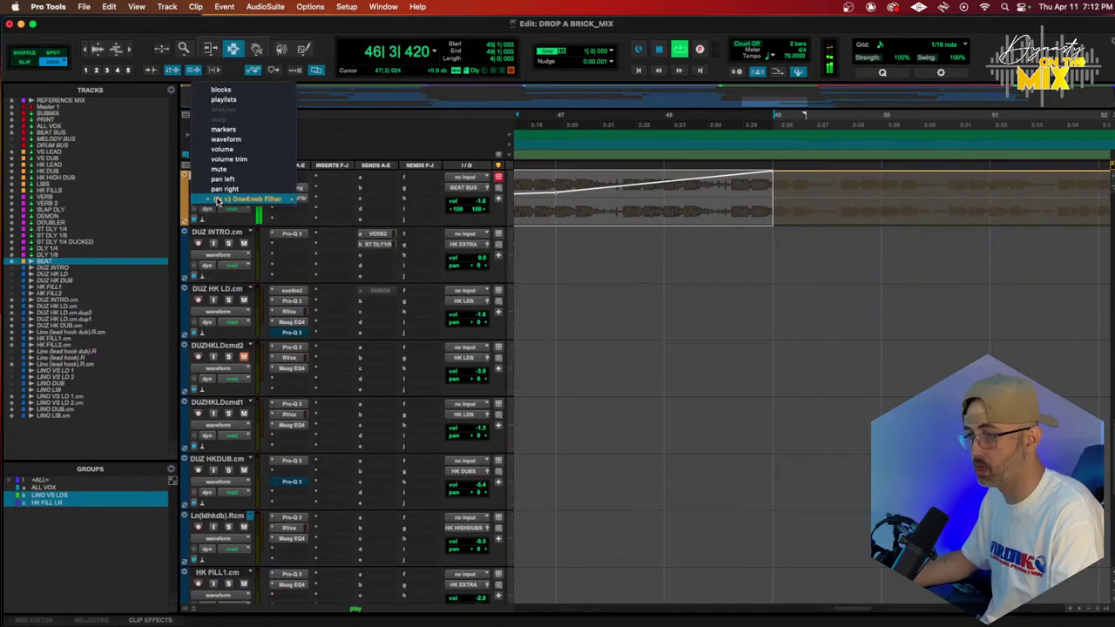
click(222, 137)
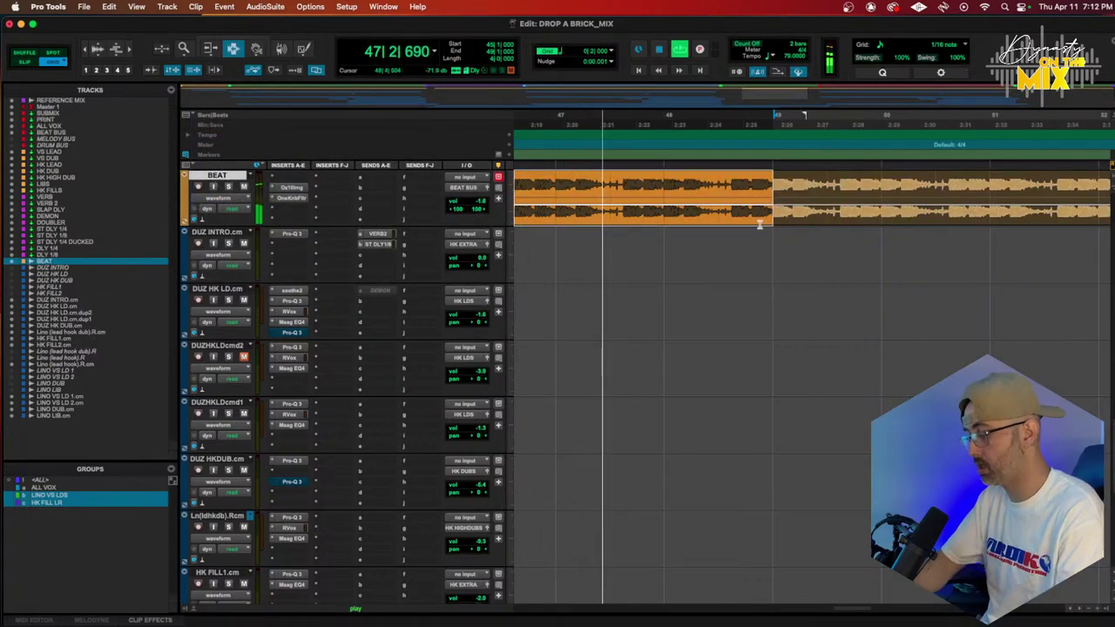
Render a Vari-Fi slow-down on the BEAT section from 48|4|256 to bar 49 and audition it from bar 47
drag(732, 201, 771, 199)
shift+click(747, 202)
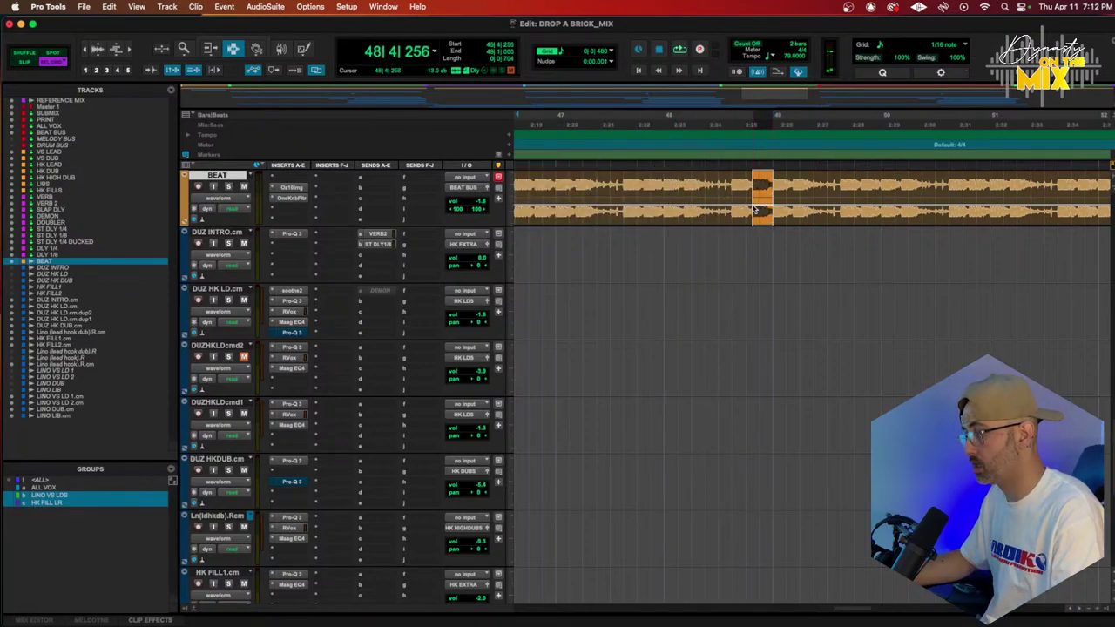
click(266, 6)
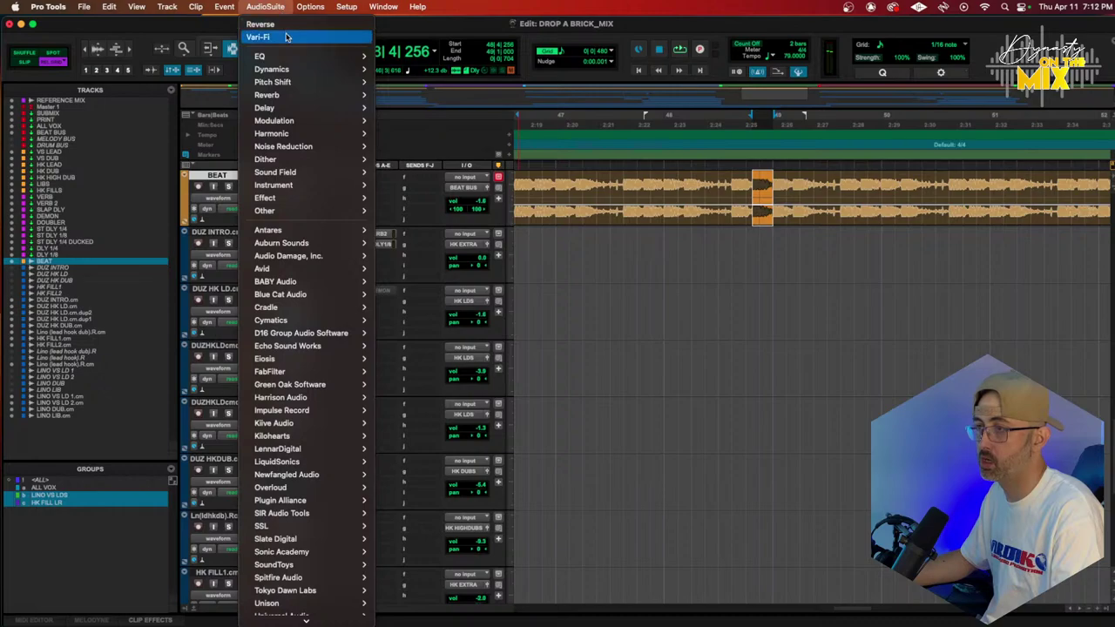
key(Escape)
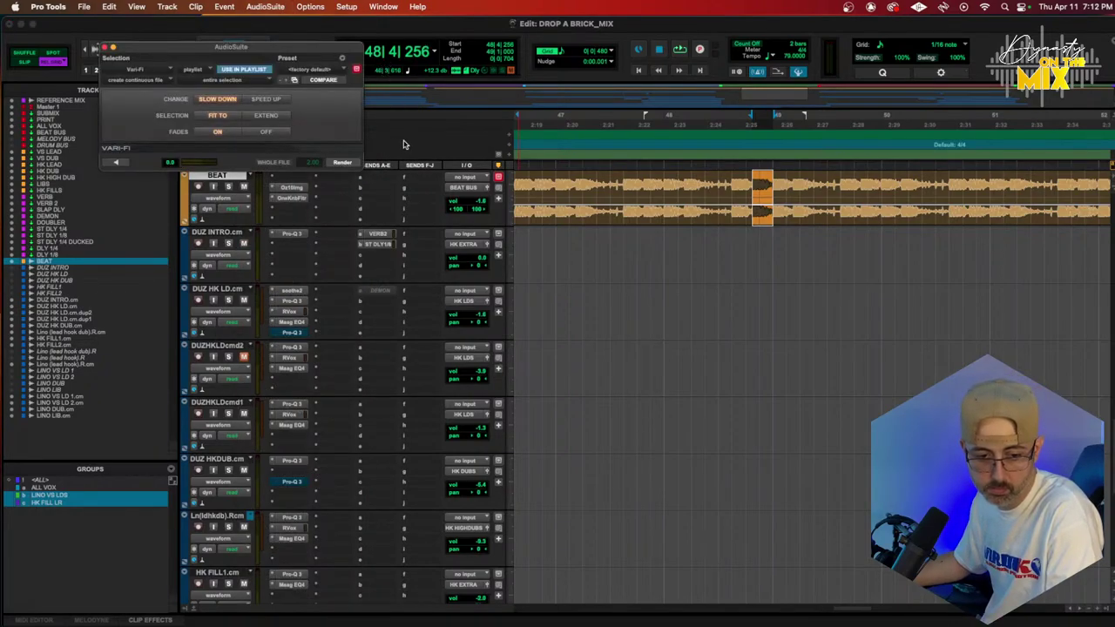
click(343, 162)
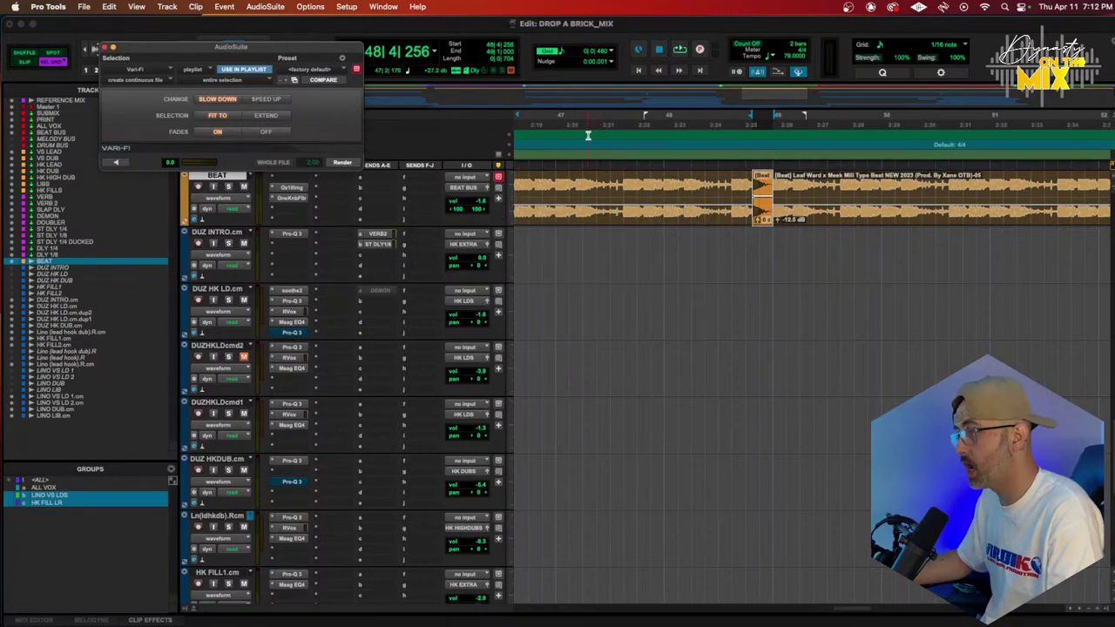
click(558, 128)
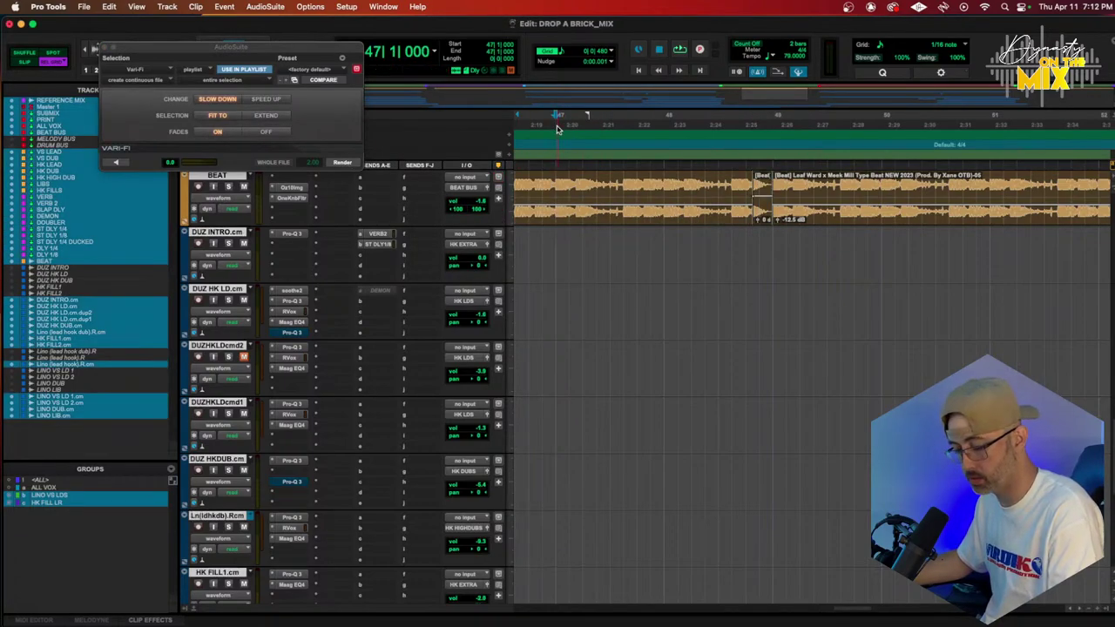
key(space)
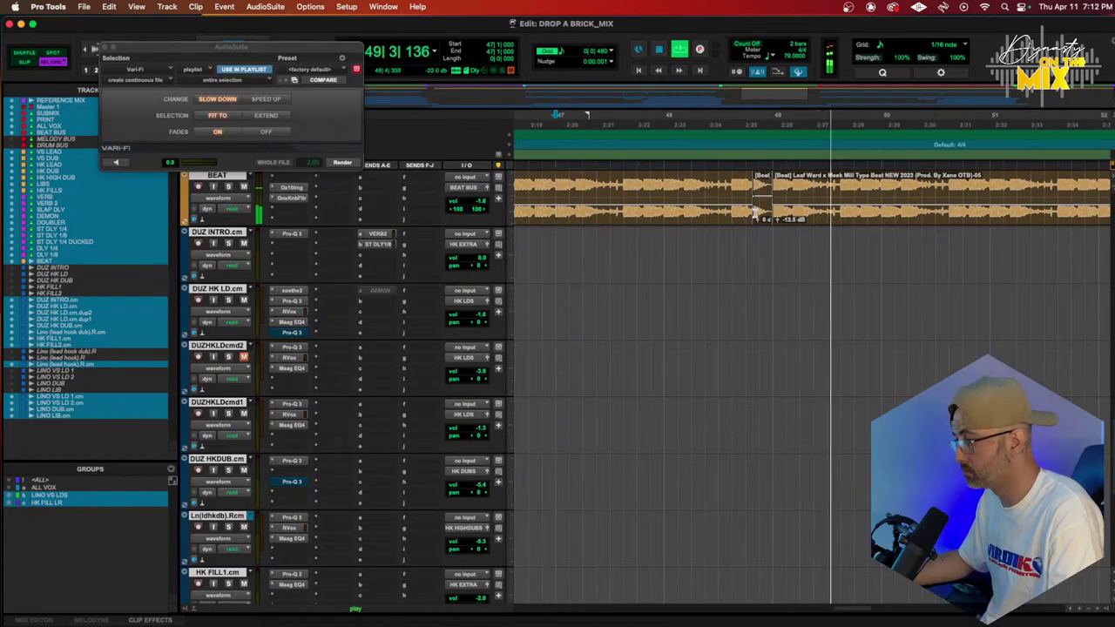
Delete the slowed-down BEAT clip before bar 49 and render Vari-Fi on the preceding section starting at 48|3|480
mouse_move(756, 213)
mouse_down()
mouse_move(773, 214)
mouse_move(754, 217)
mouse_up()
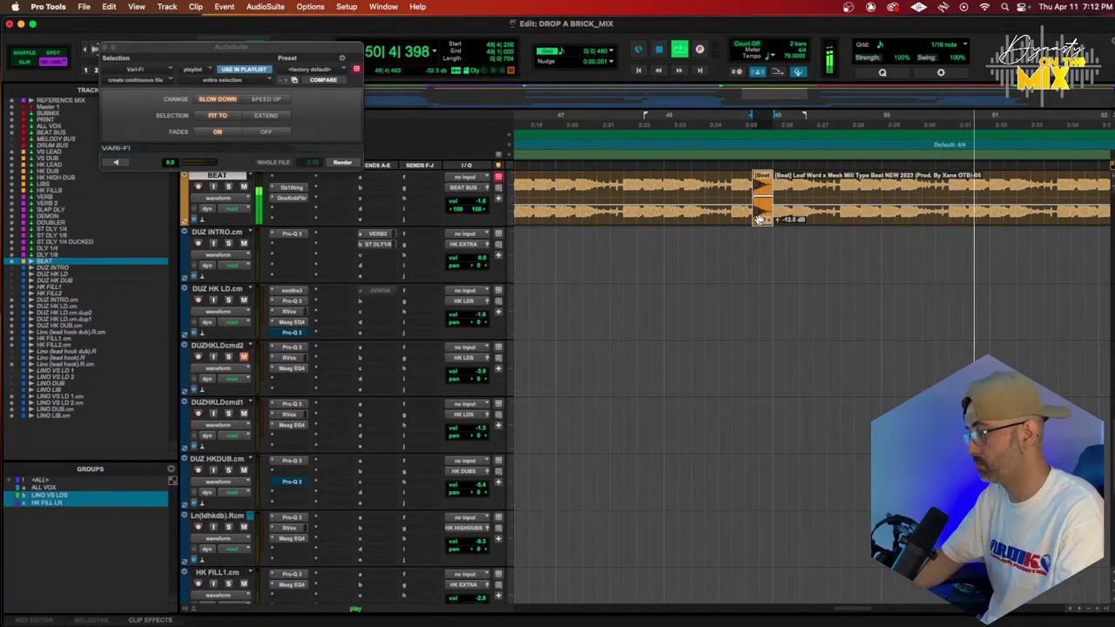
key(Delete)
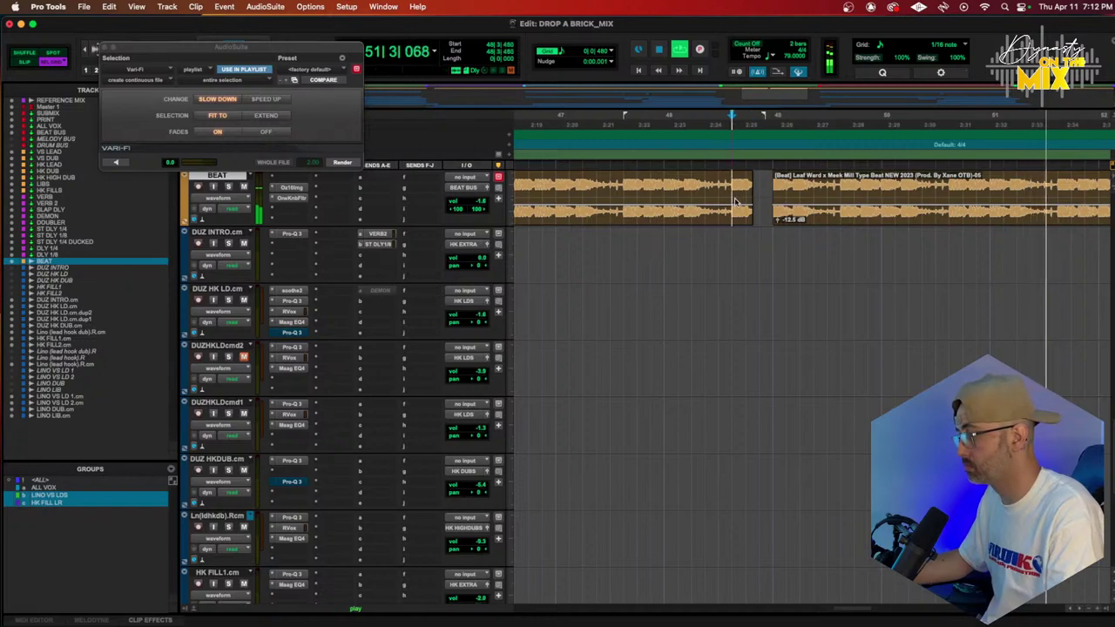
drag(736, 202, 754, 200)
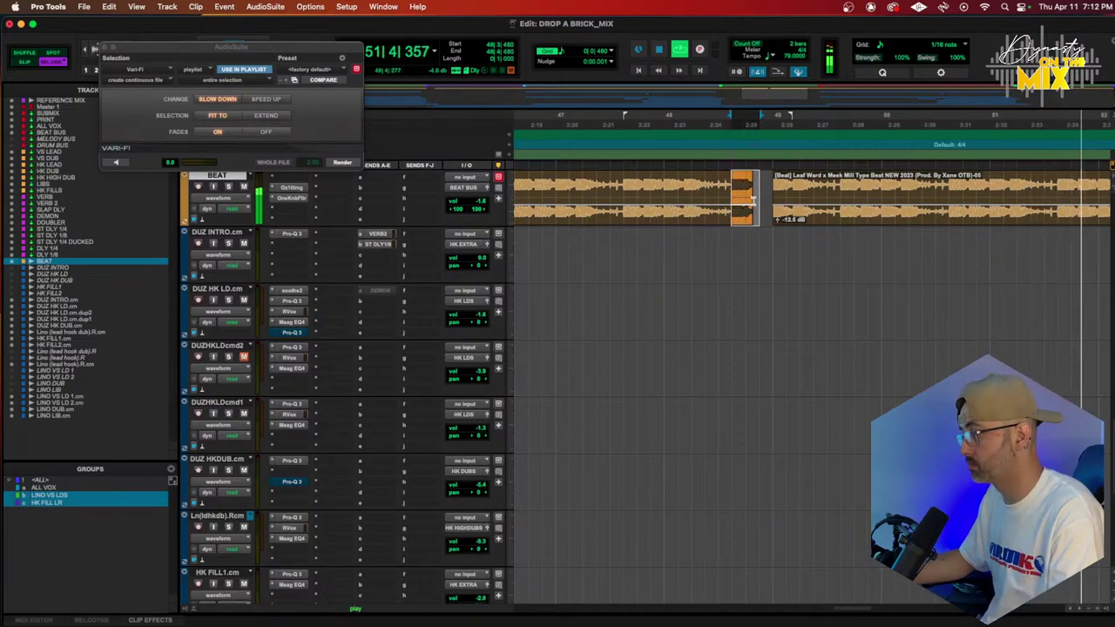
click(343, 162)
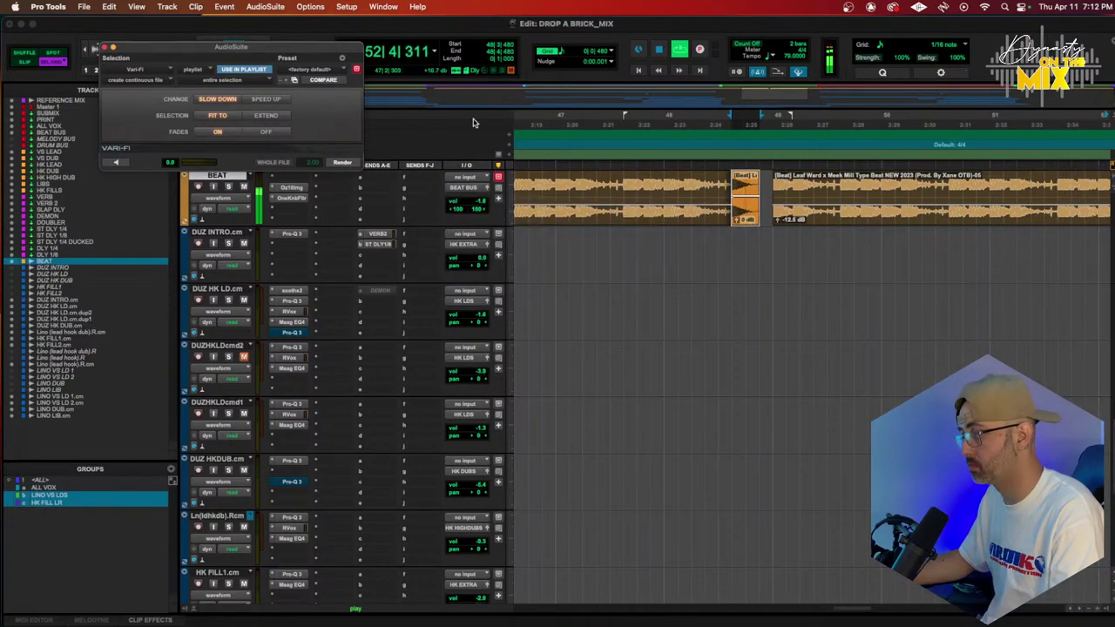
Play from 46|4|480 and follow the LINO verse, dub and ad-lib tracks through VS2 towards HK3
click(539, 114)
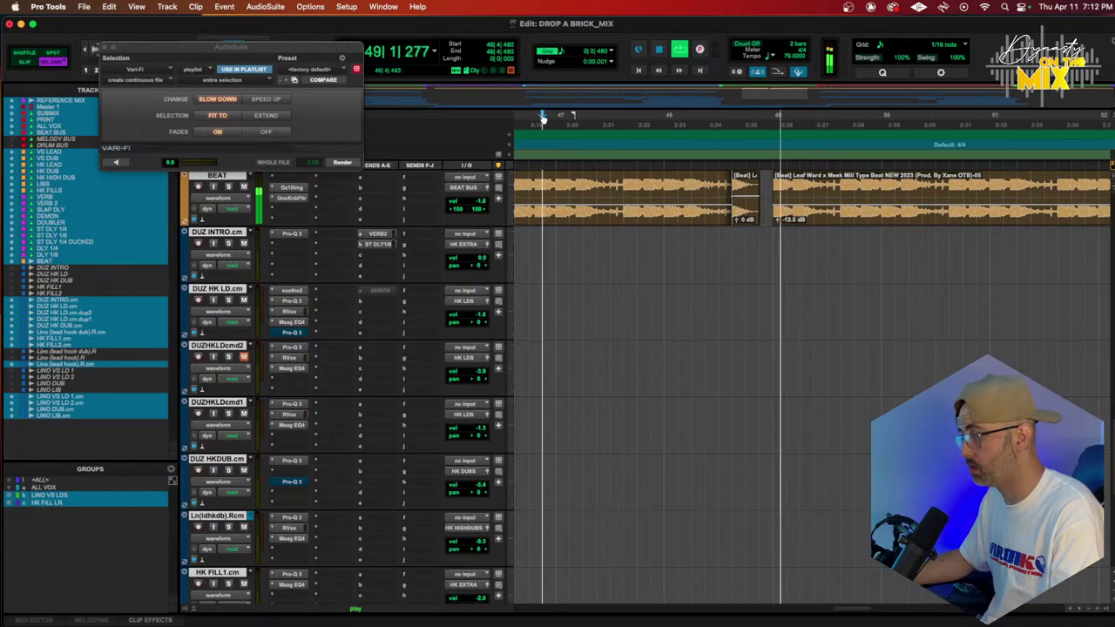
scroll(705, 200, down, 10)
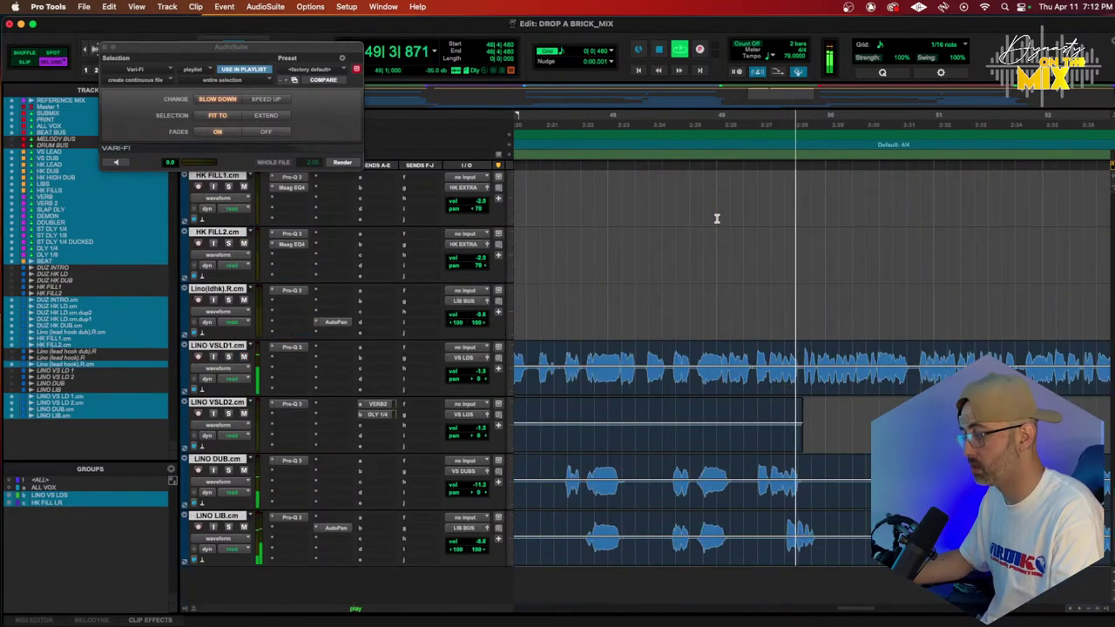
scroll(716, 217, right, 2)
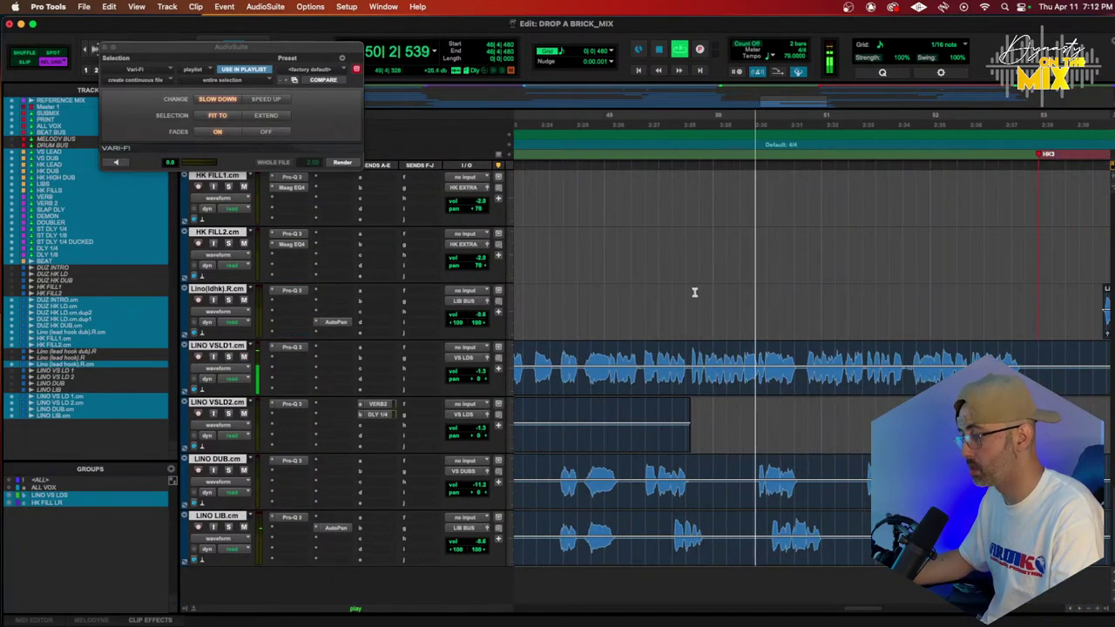
scroll(671, 332, right, 2)
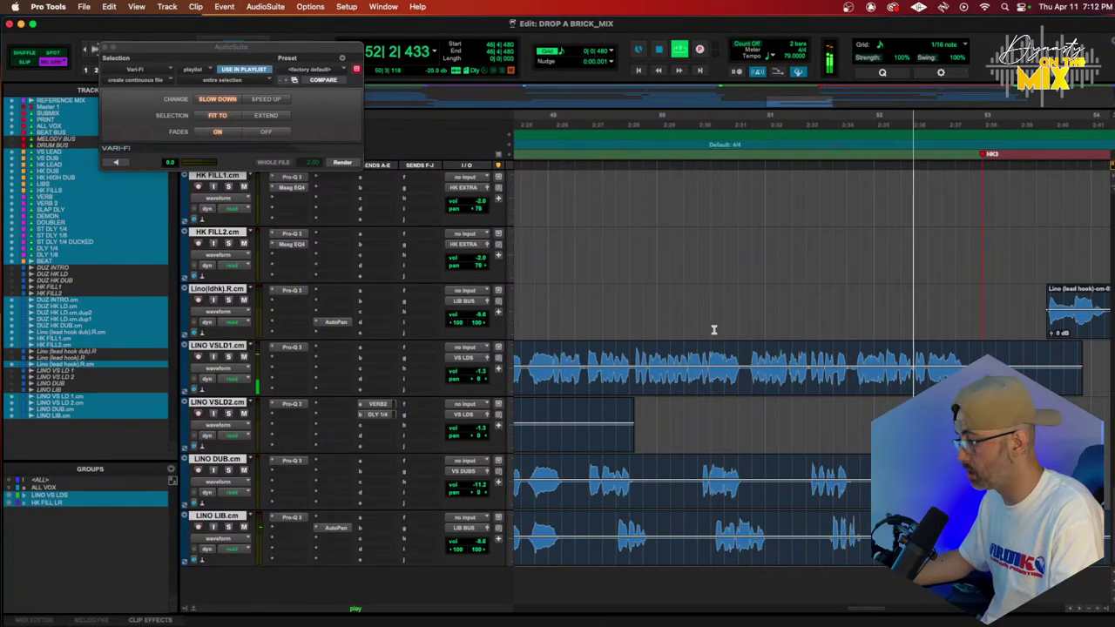
Trim the tails of the LINO verse lead, dub and ad-lib clips at 52|4|480, just before HK3
scroll(711, 326, right, 5)
key(super+z)
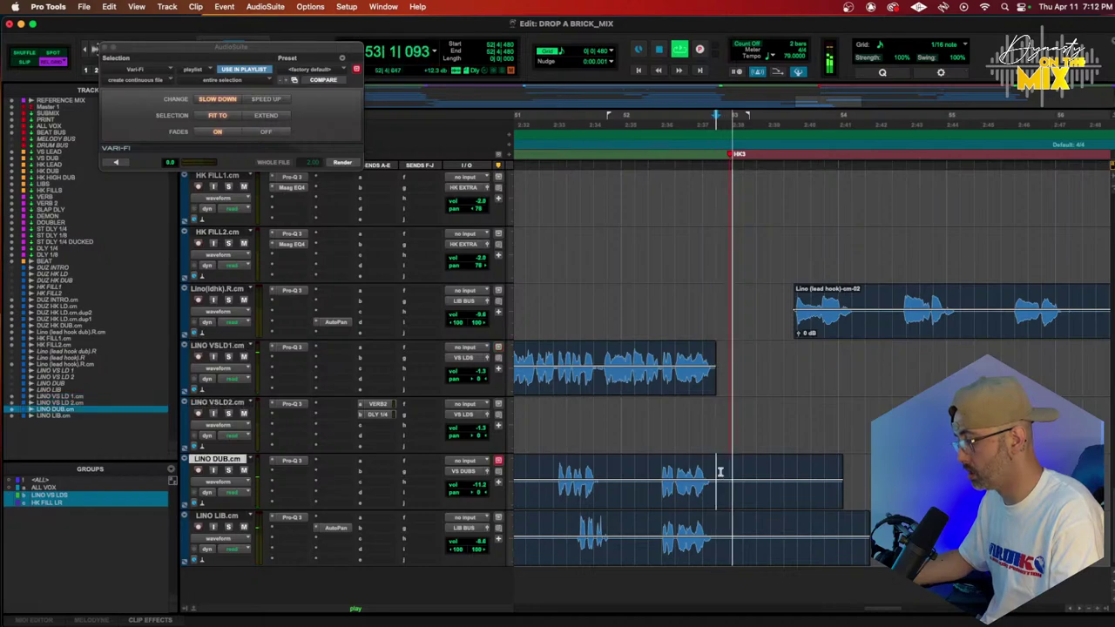
click(749, 522)
Examine the BEAT clips and hook vocals across the arrangement, including HK3 and the slow-down before bar 49, during playback
scroll(756, 527, up, 3)
scroll(734, 441, down, 4)
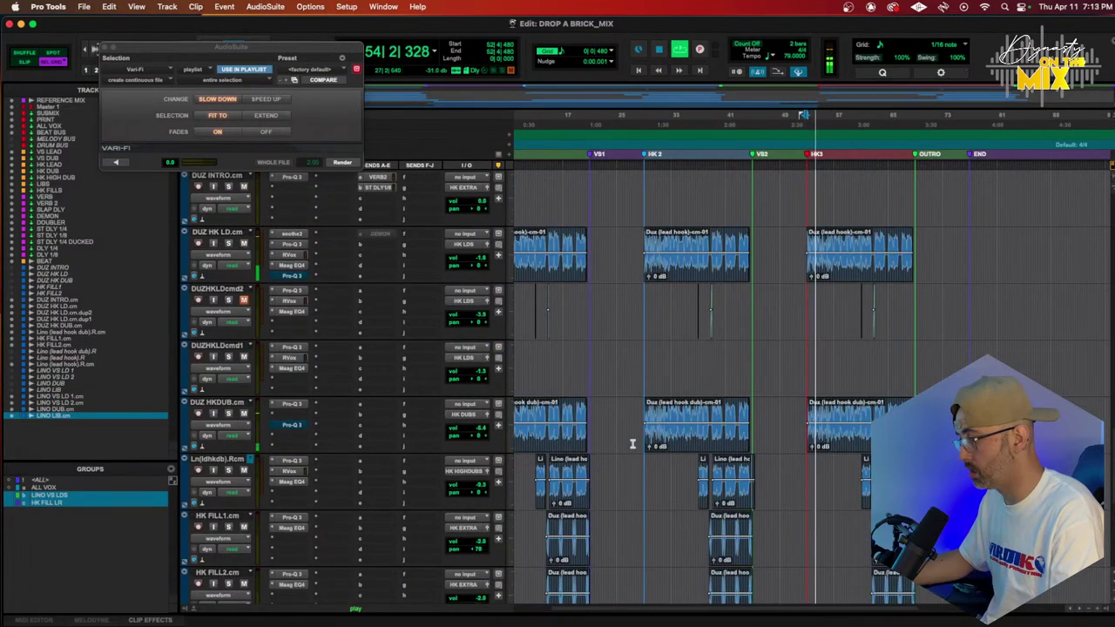
scroll(632, 444, up, 3)
scroll(632, 444, up, 3)
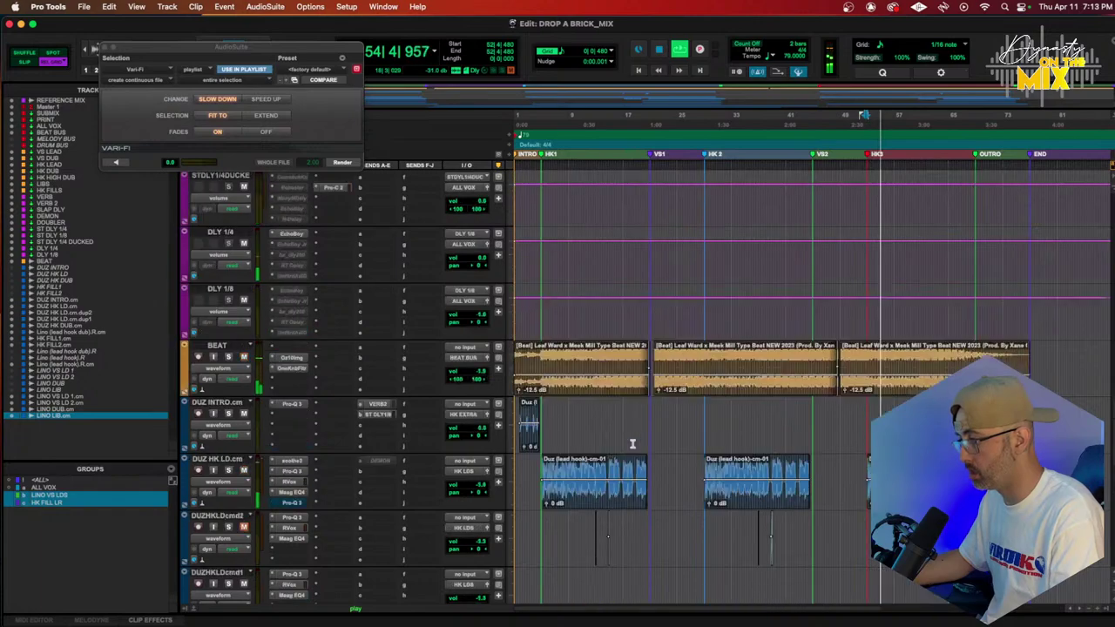
scroll(632, 444, down, 2)
key(super+bracketright)
key(super+bracketright)
key(super+bracketright)
key(super+bracketright)
key(super+bracketleft)
key(super+bracketleft)
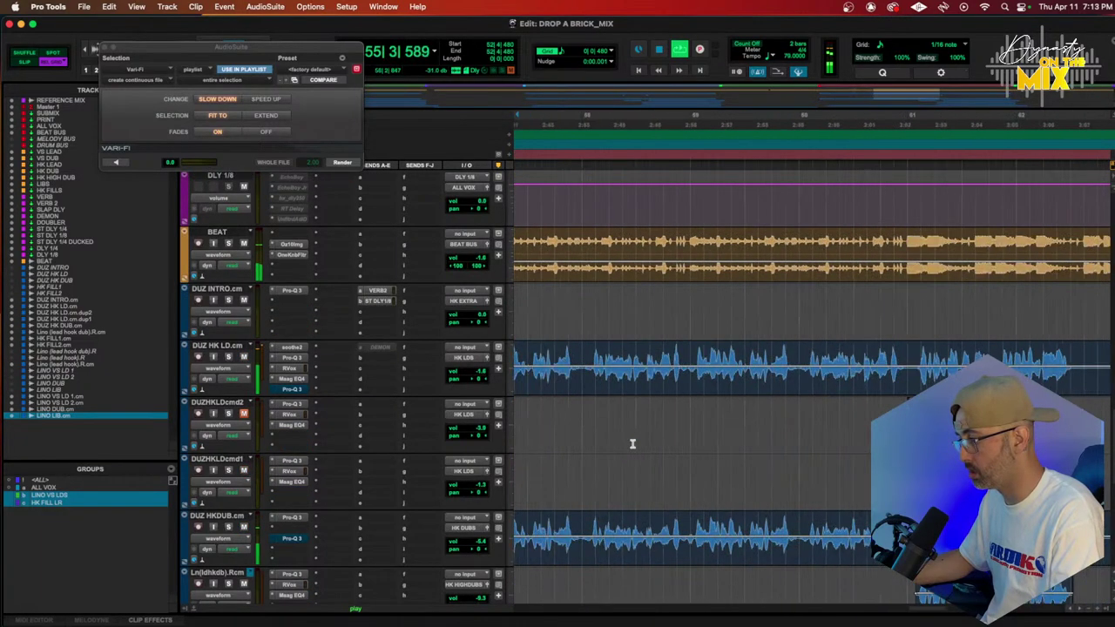
key(super+bracketright)
key(super+bracketright)
key(super+bracketleft)
key(super+bracketleft)
key(super+bracketleft)
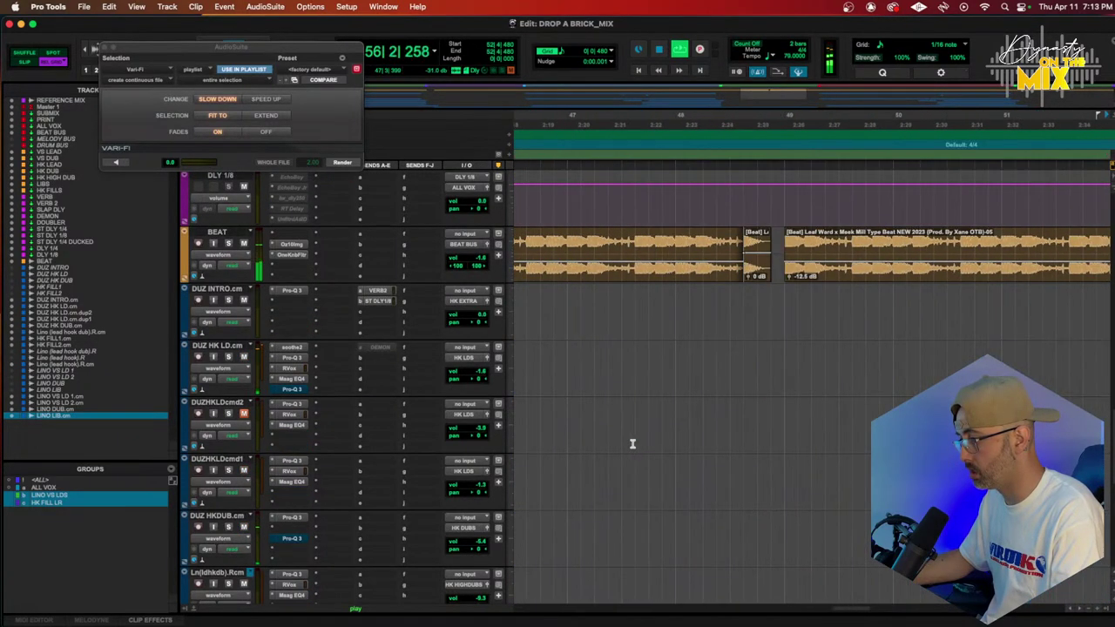
Show the OneKnob Filter automation on the BEAT track from the start of the song
key(Home)
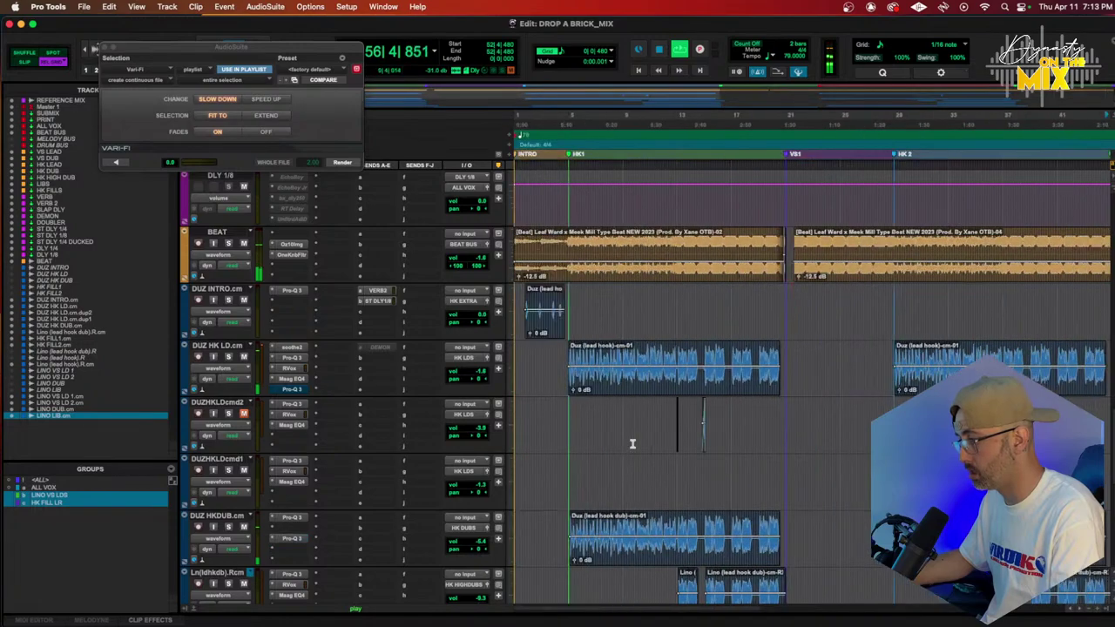
click(207, 261)
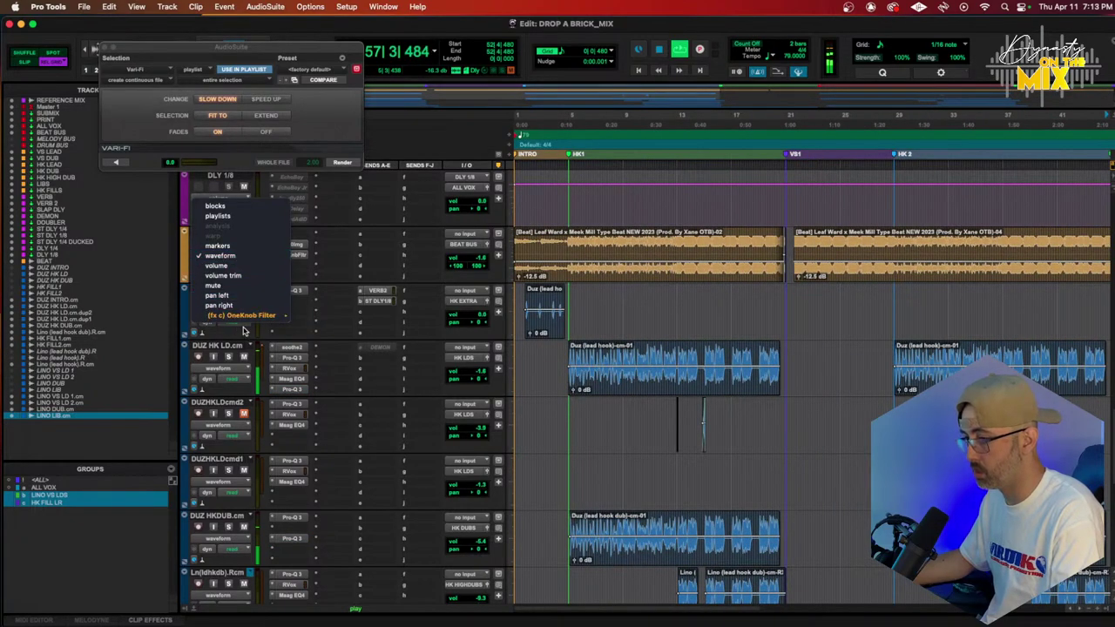
click(322, 316)
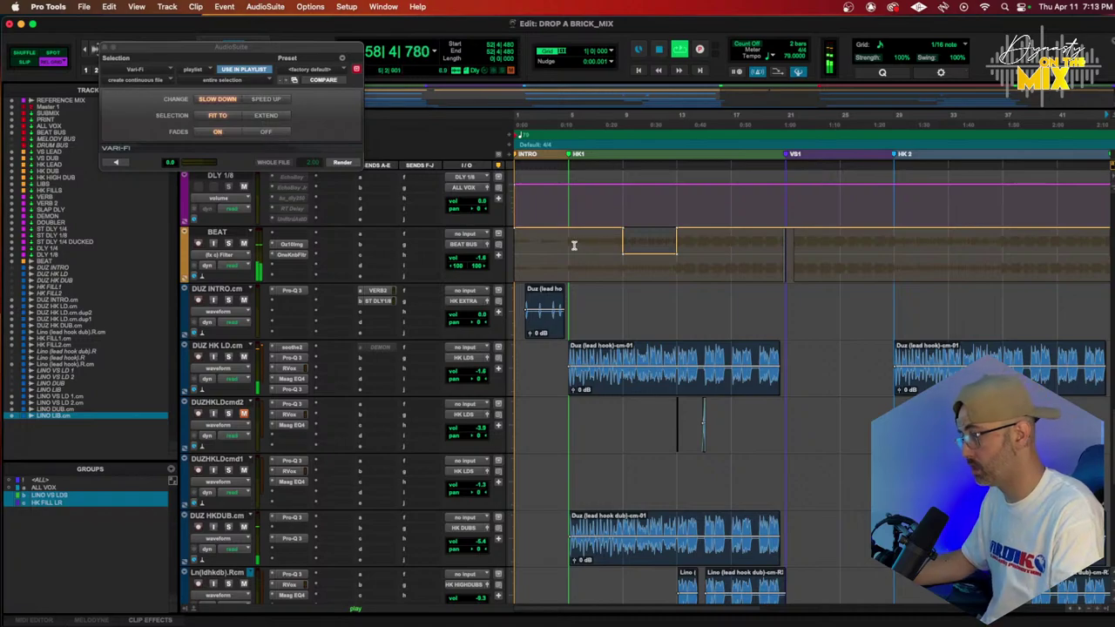
Copy the BEAT filter automation across HK1 on a one-bar grid and paste it over HK2 and HK3
drag(574, 246, 787, 254)
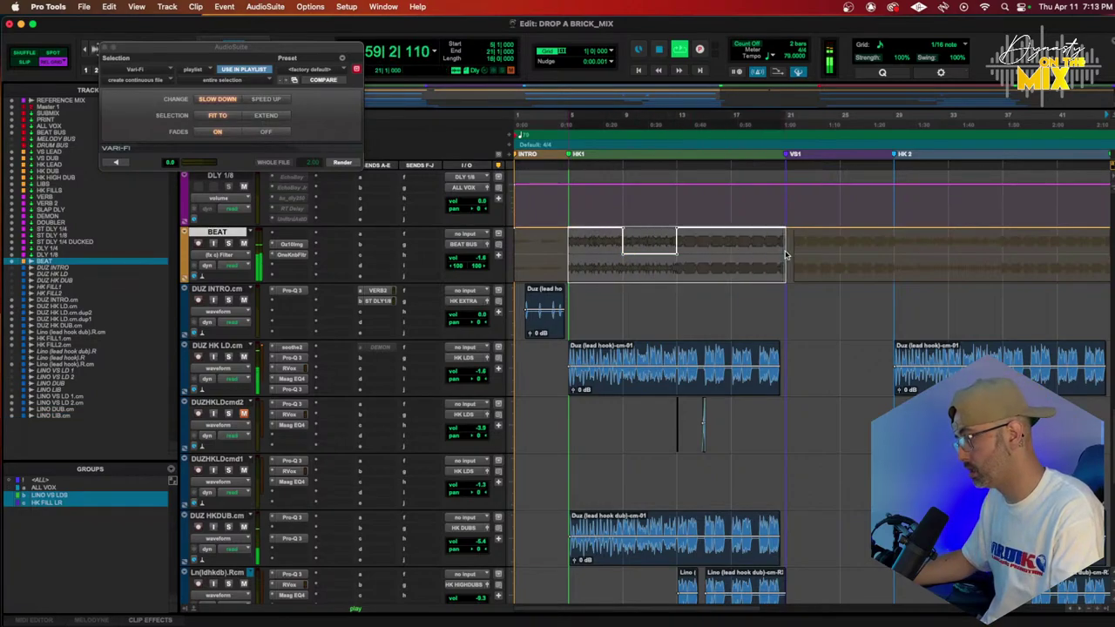
scroll(847, 249, right, 2)
click(864, 247)
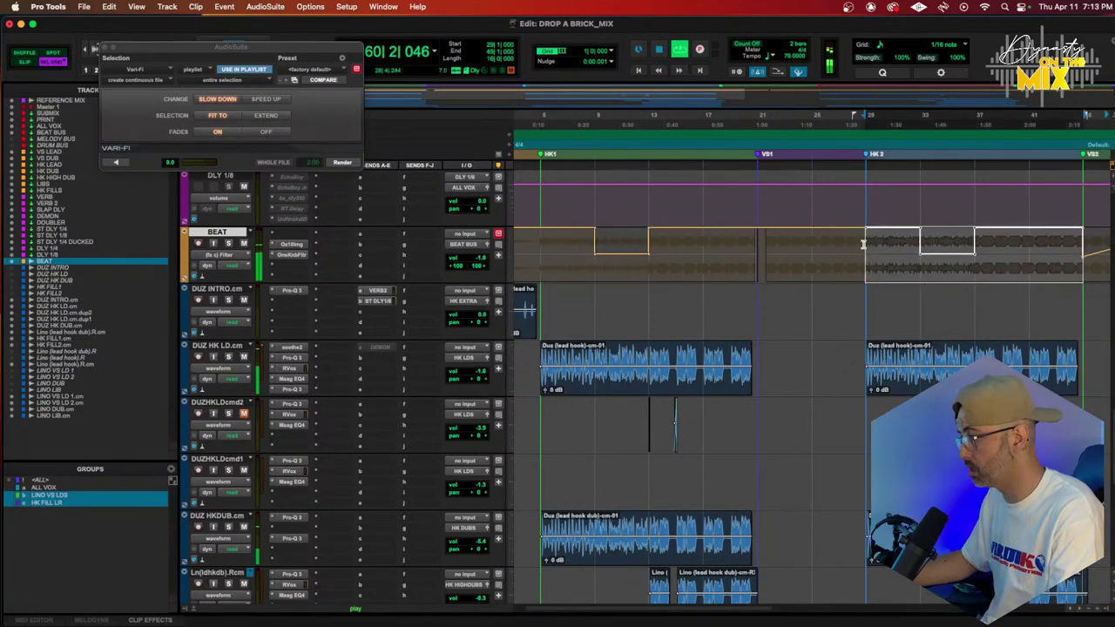
scroll(863, 246, right, 10)
click(745, 253)
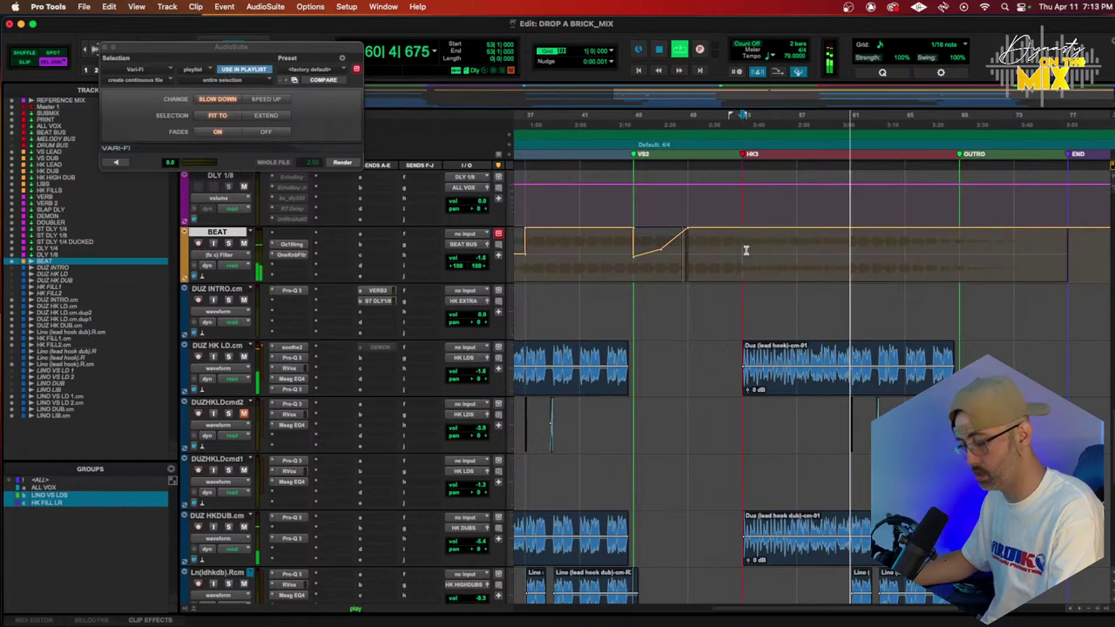
double_click(775, 242)
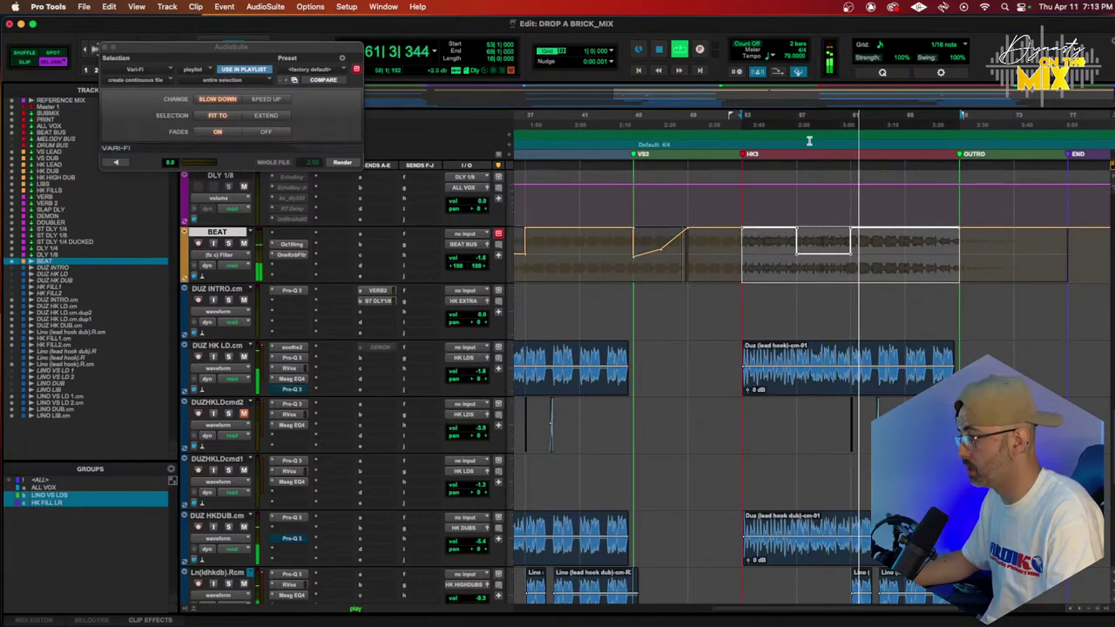
Play from bar 57 to audition the filtered BEAT section in HK3, and stop playback
click(798, 117)
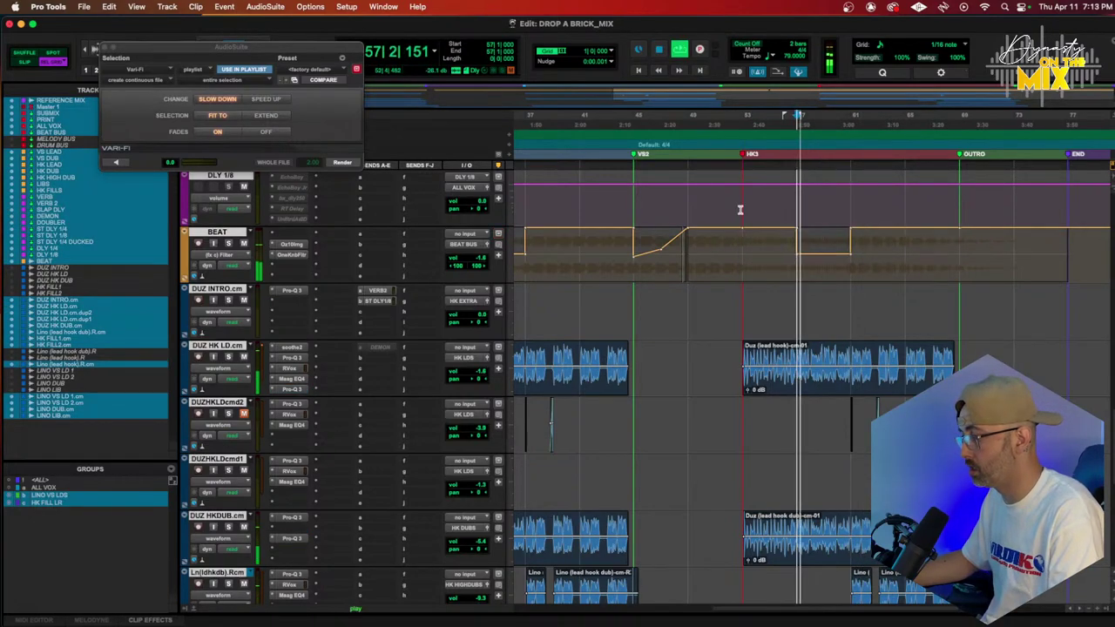
key(r)
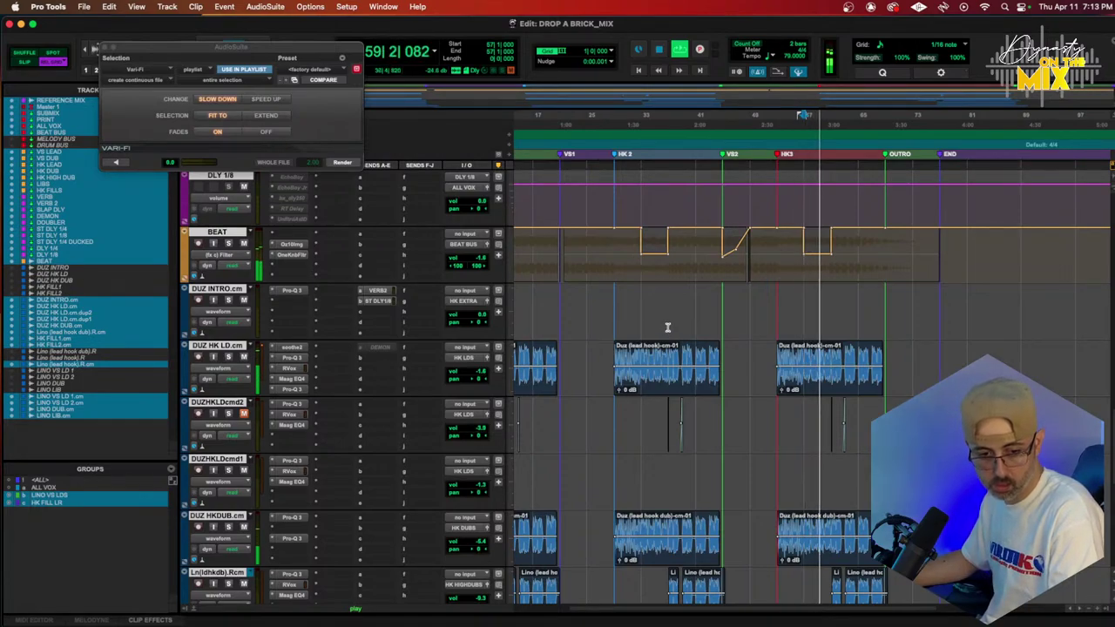
key(space)
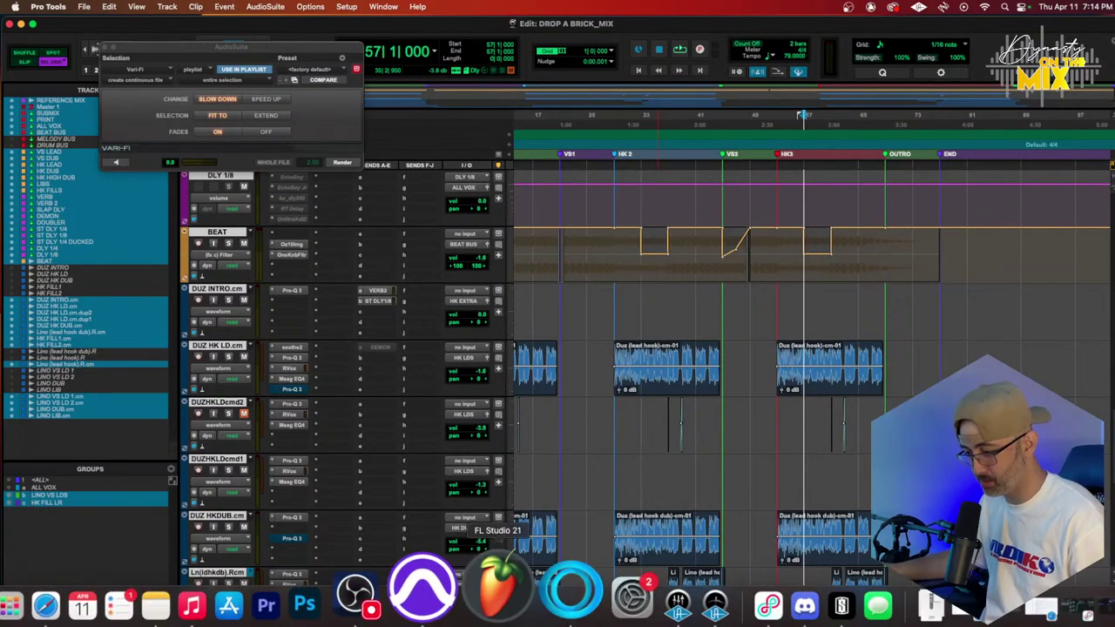
Switch to OBS Studio and transition the live program to the PODCAST scene
click(424, 588)
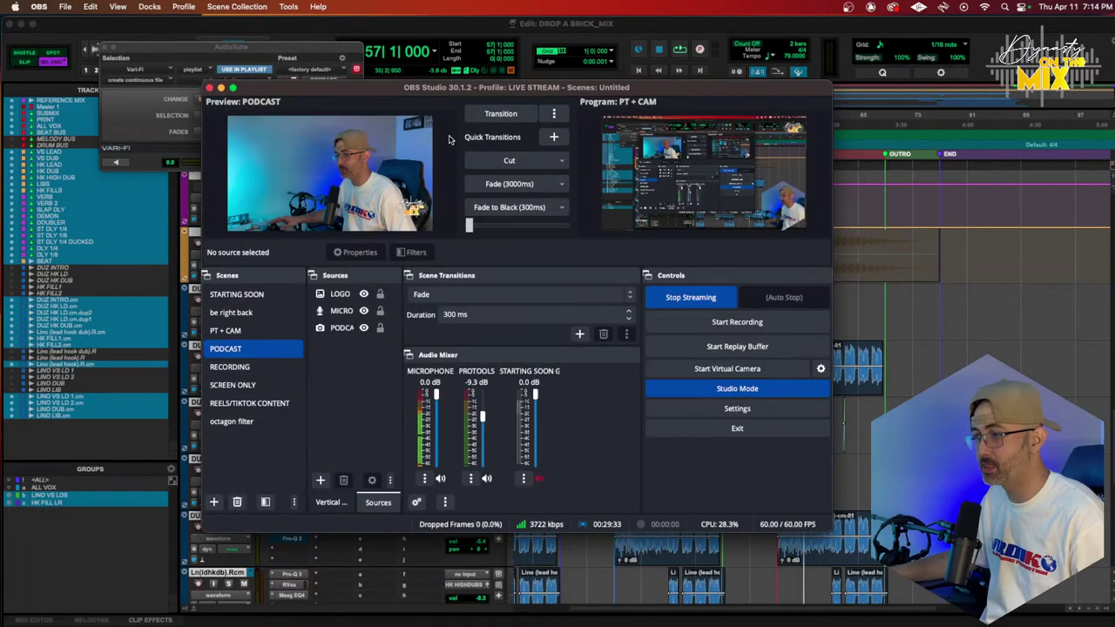
click(501, 114)
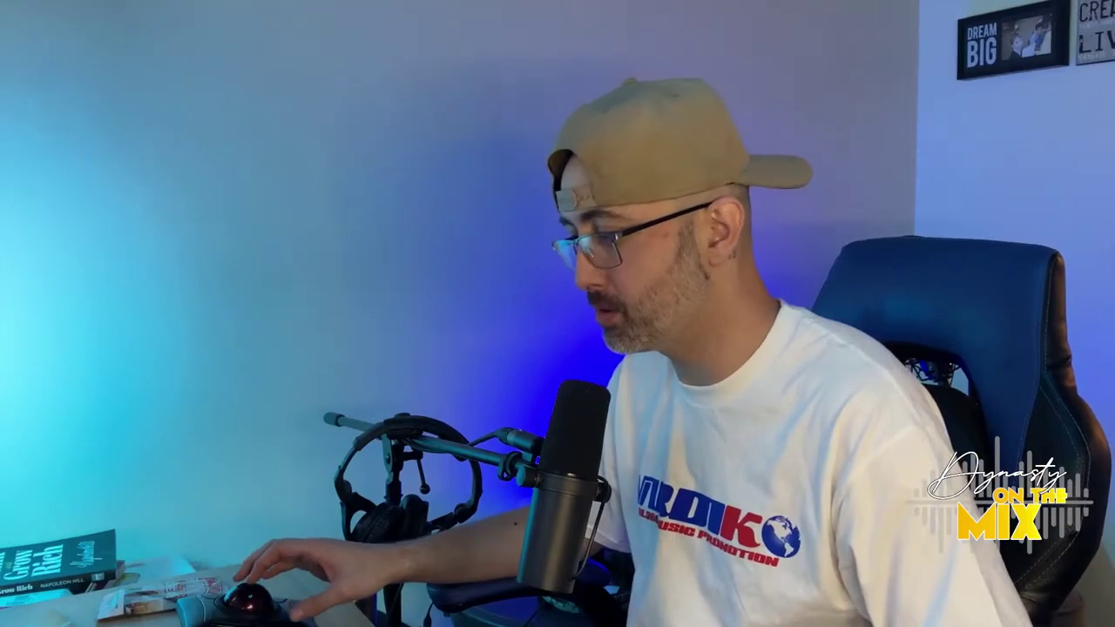
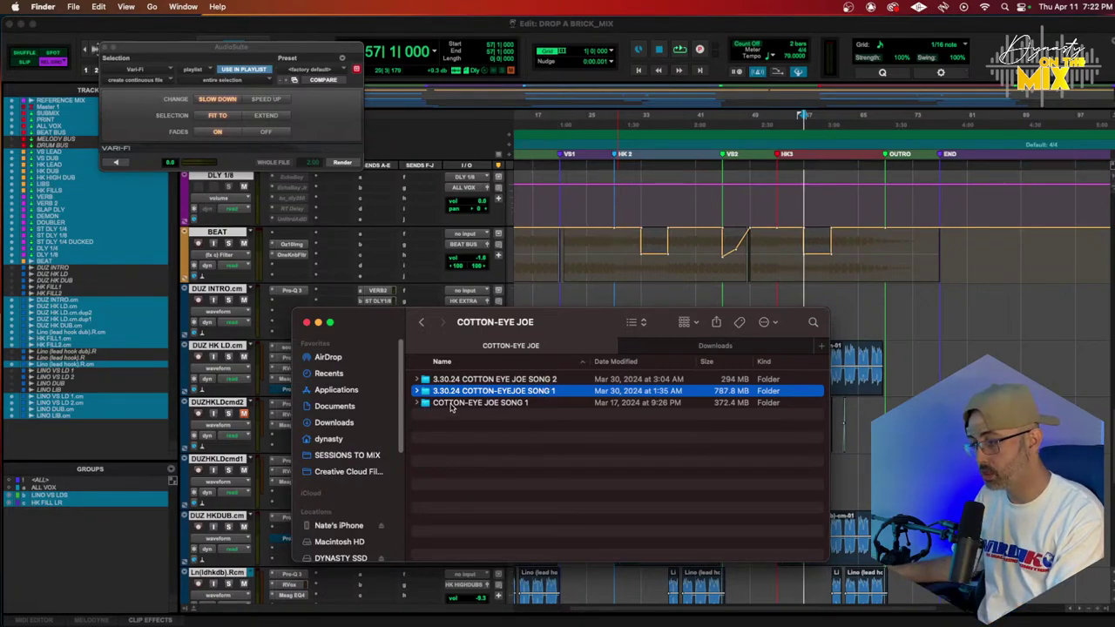
Check the song folders inside COTTON-EYE JOE in Finder and go back up to SESSIONS TO MIX
click(433, 405)
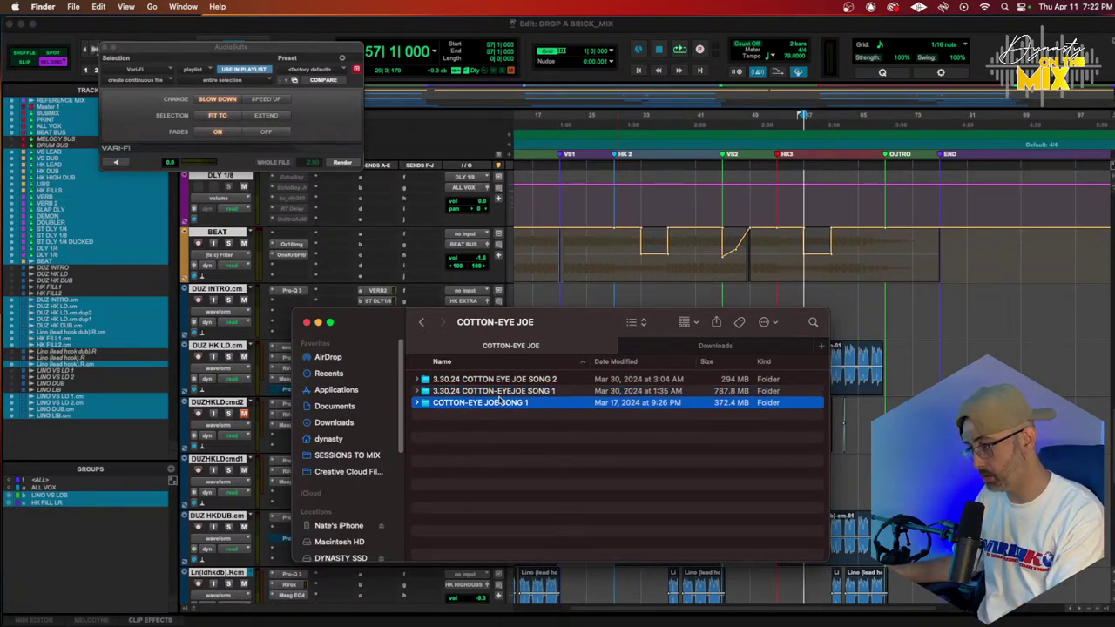
click(459, 392)
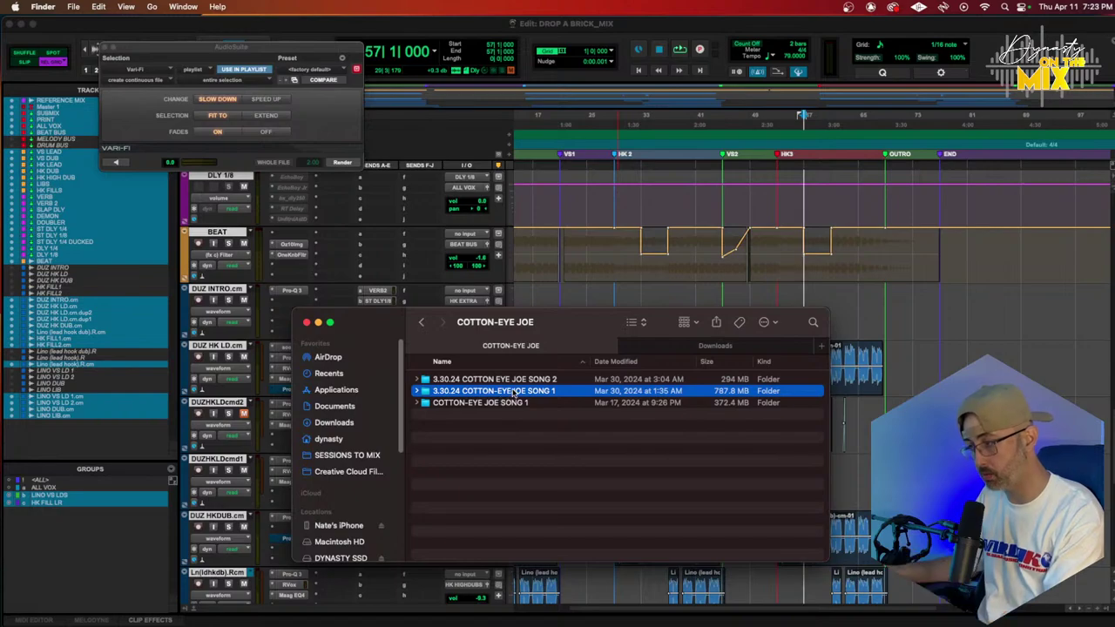
click(424, 323)
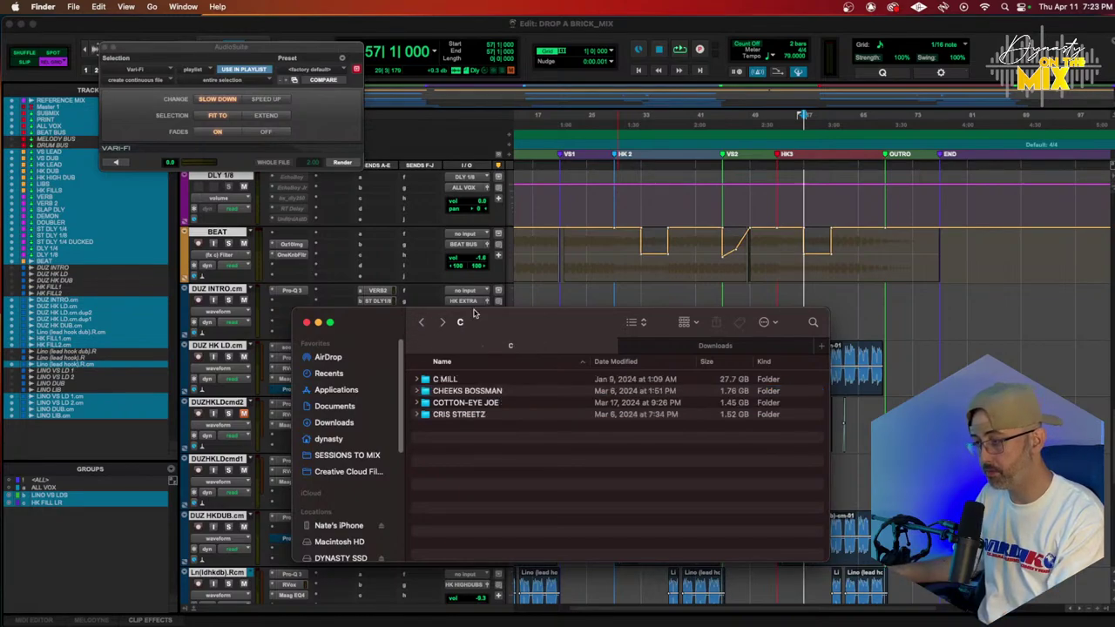
drag(481, 308, 433, 178)
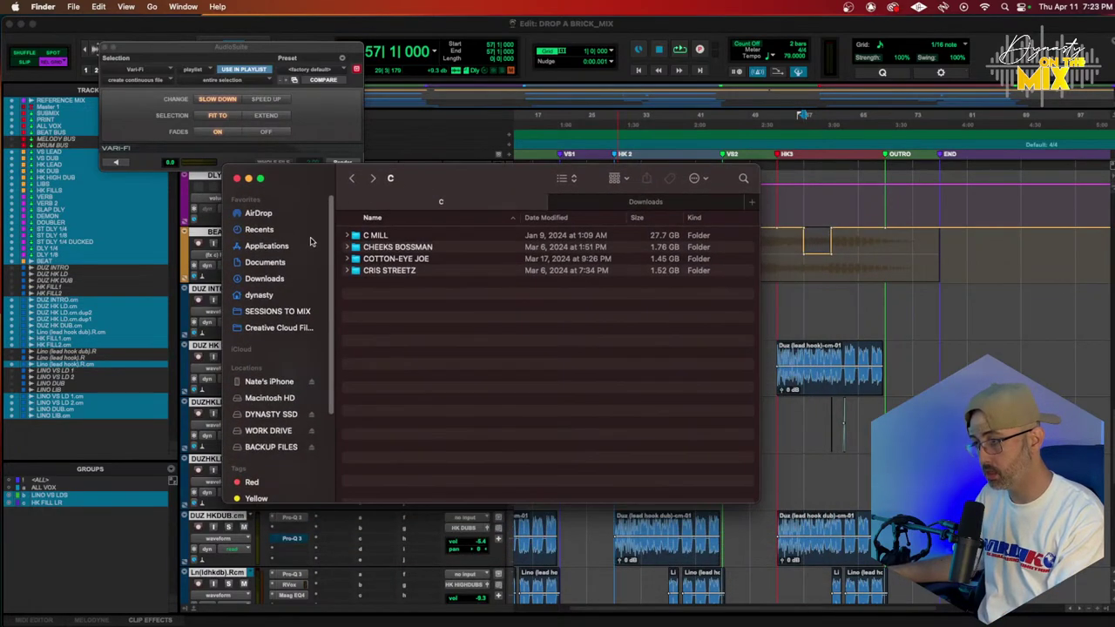
click(351, 178)
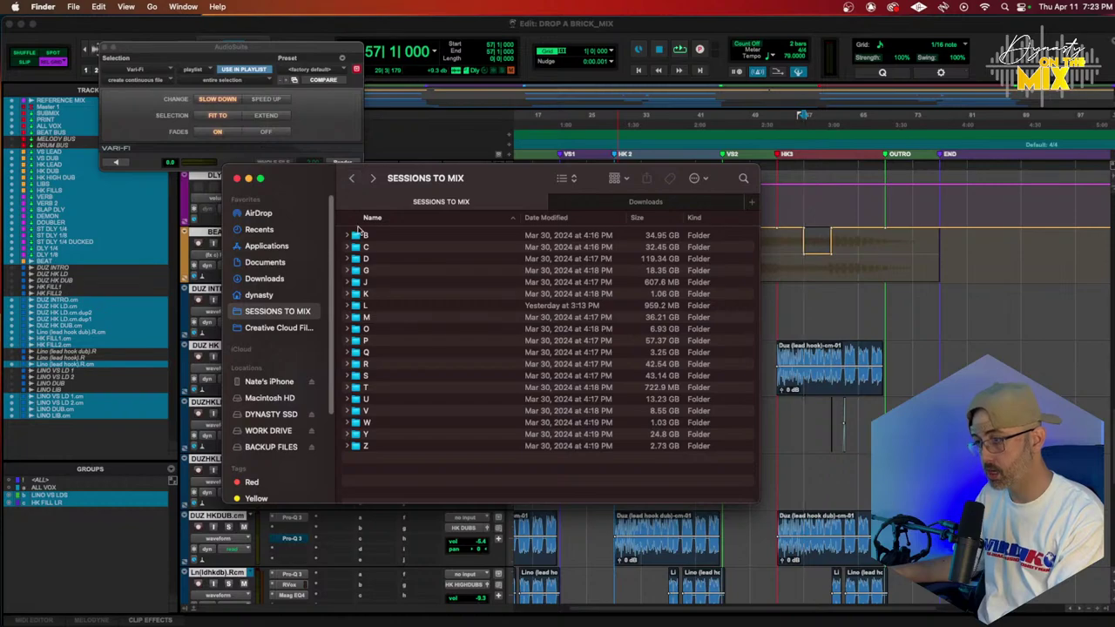
Look through the Upstate Baby folder under U and the DREDLOC folder under D in SESSIONS TO MIX
double_click(378, 400)
double_click(390, 236)
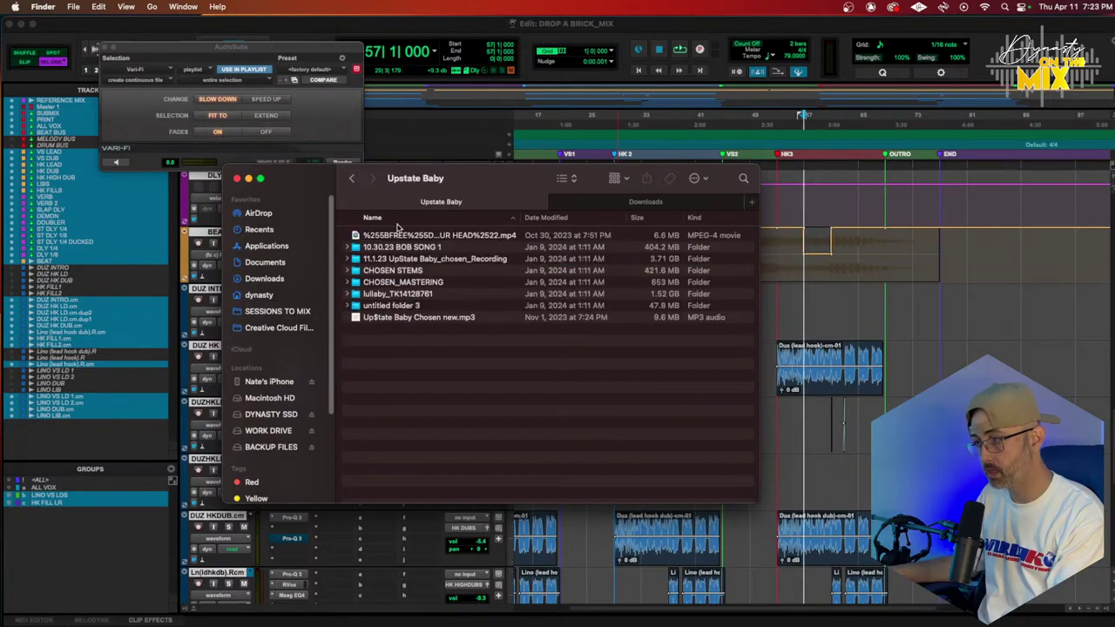
click(352, 180)
click(352, 180)
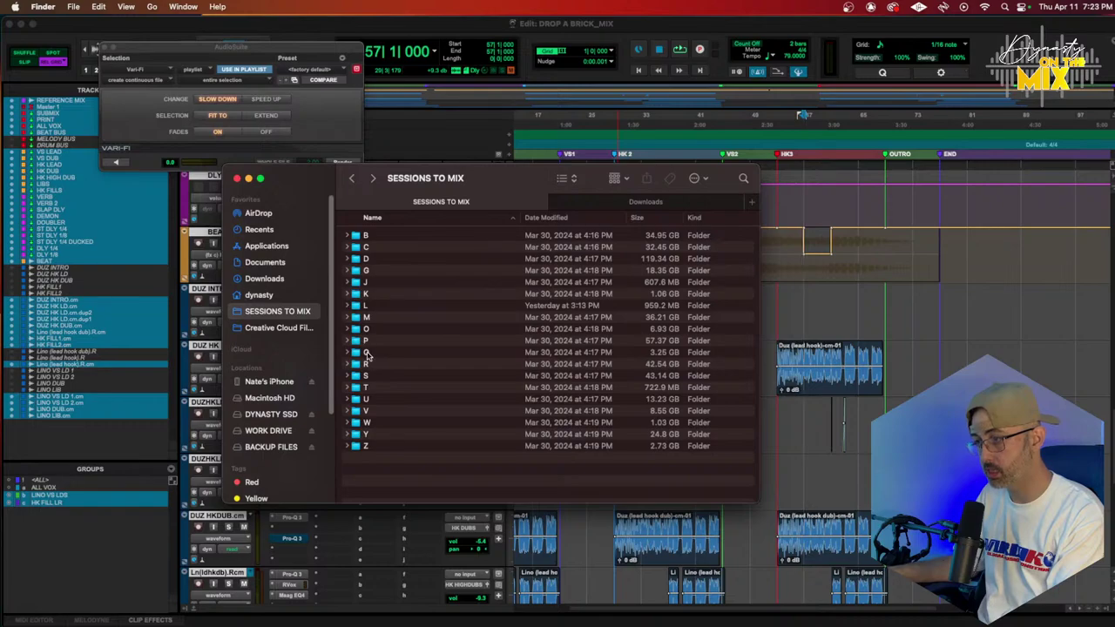
double_click(374, 260)
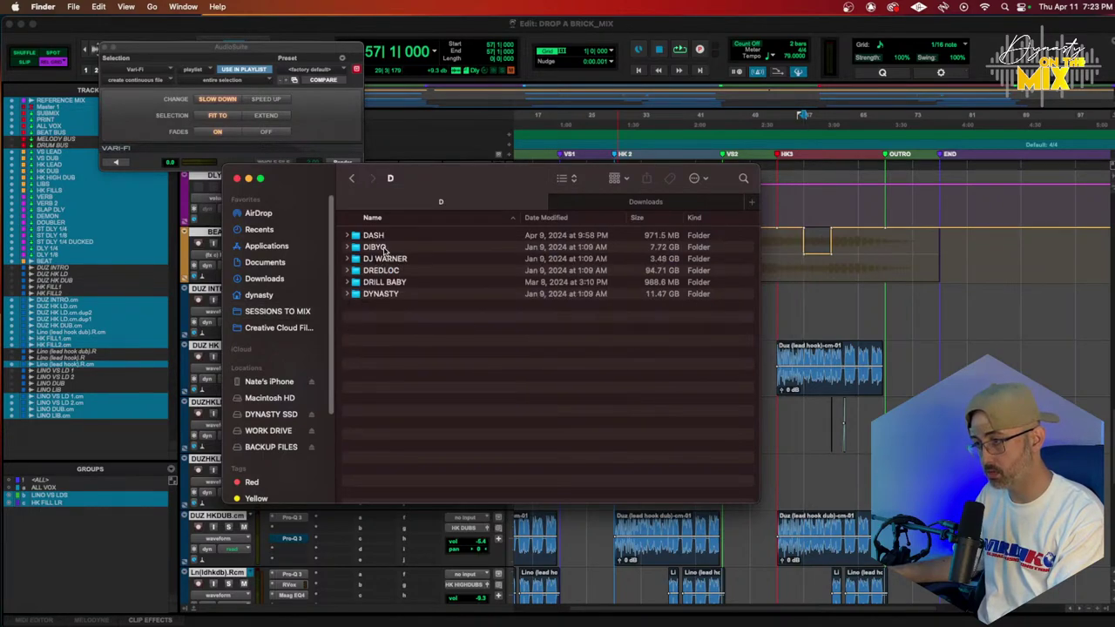
double_click(383, 270)
scroll(427, 273, down, 15)
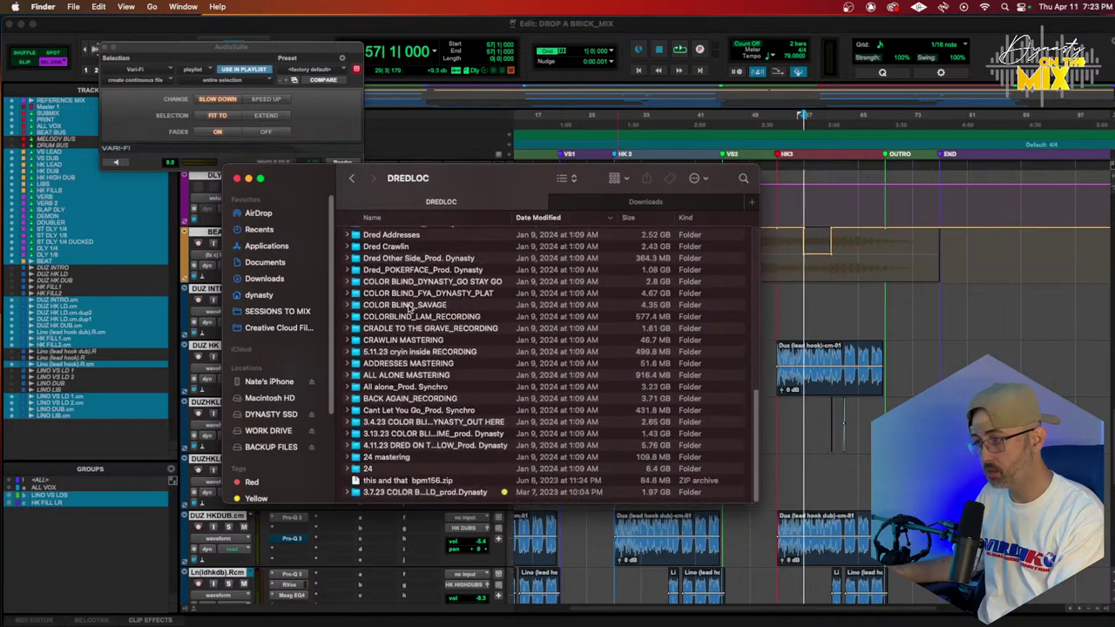
scroll(409, 310, up, 15)
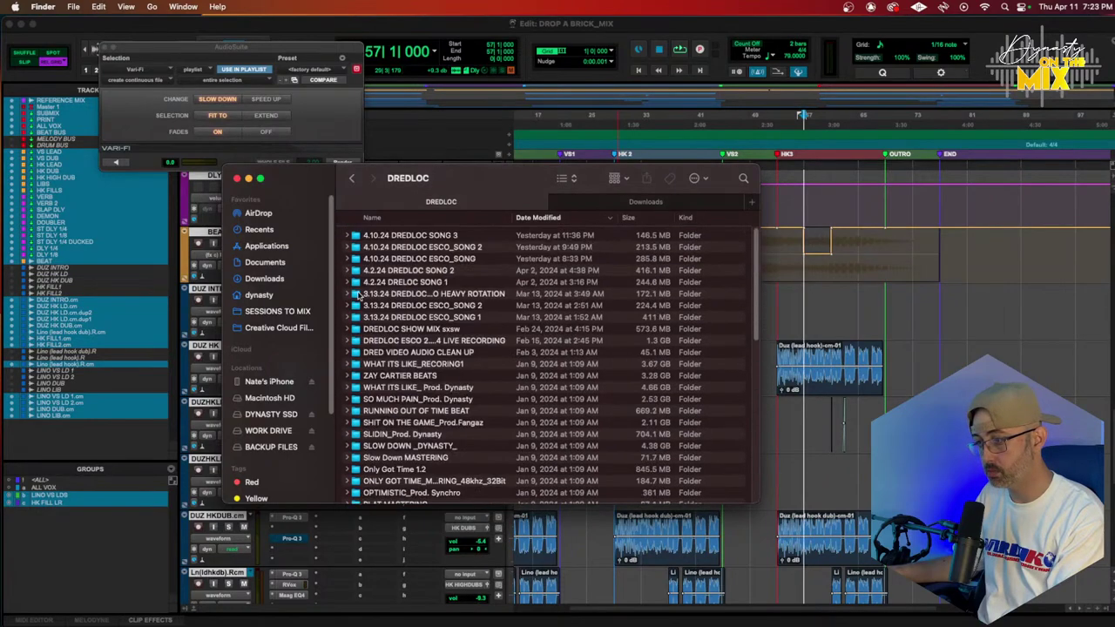
Open sessions to mix on the DYNASTY SSD drive and look through the DREDLOC folder under D
click(271, 413)
click(383, 317)
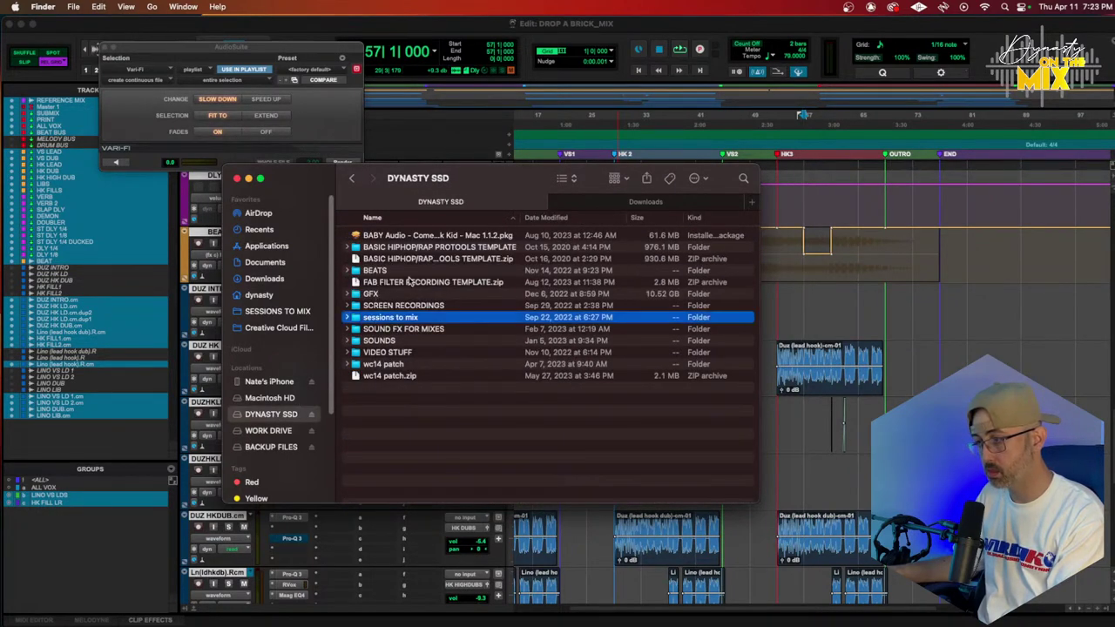
double_click(384, 318)
double_click(372, 260)
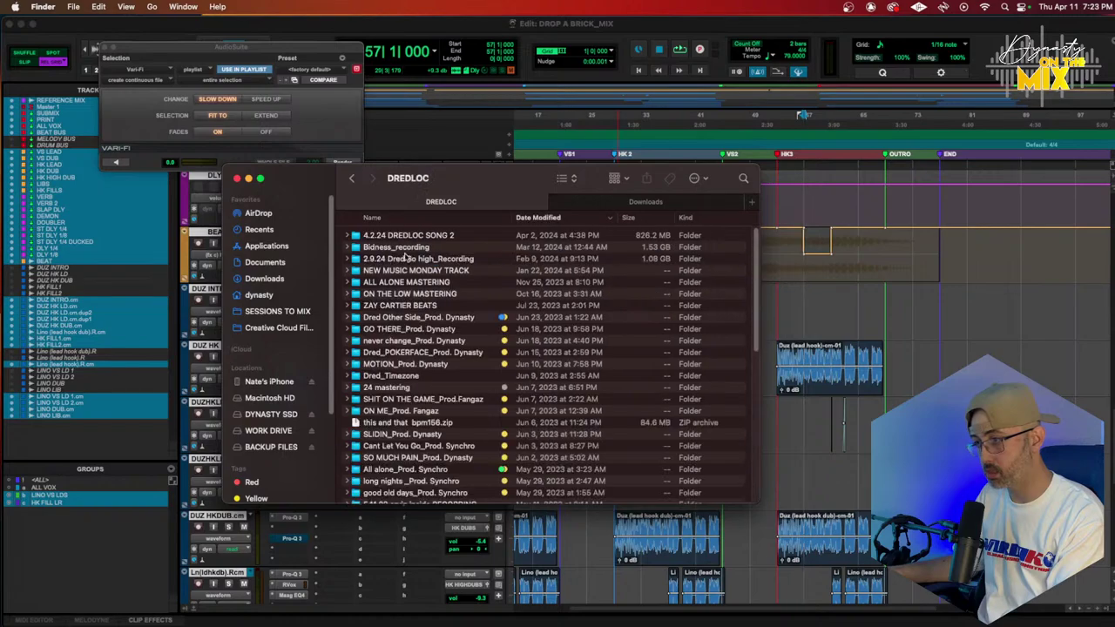
scroll(444, 261, down, 3)
scroll(452, 281, down, 10)
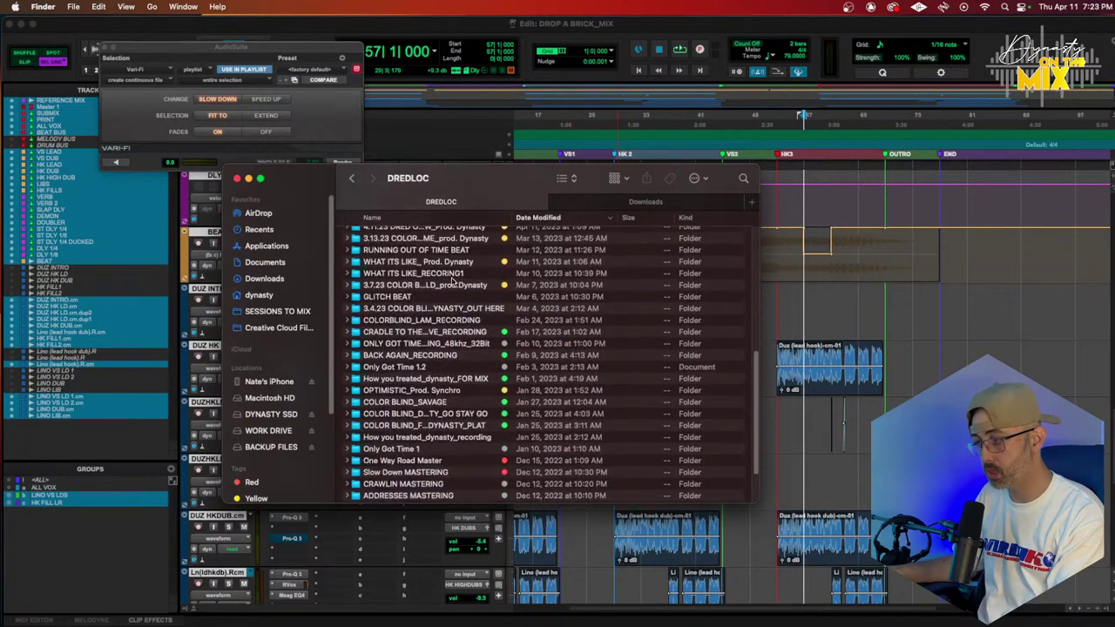
scroll(452, 281, down, 2)
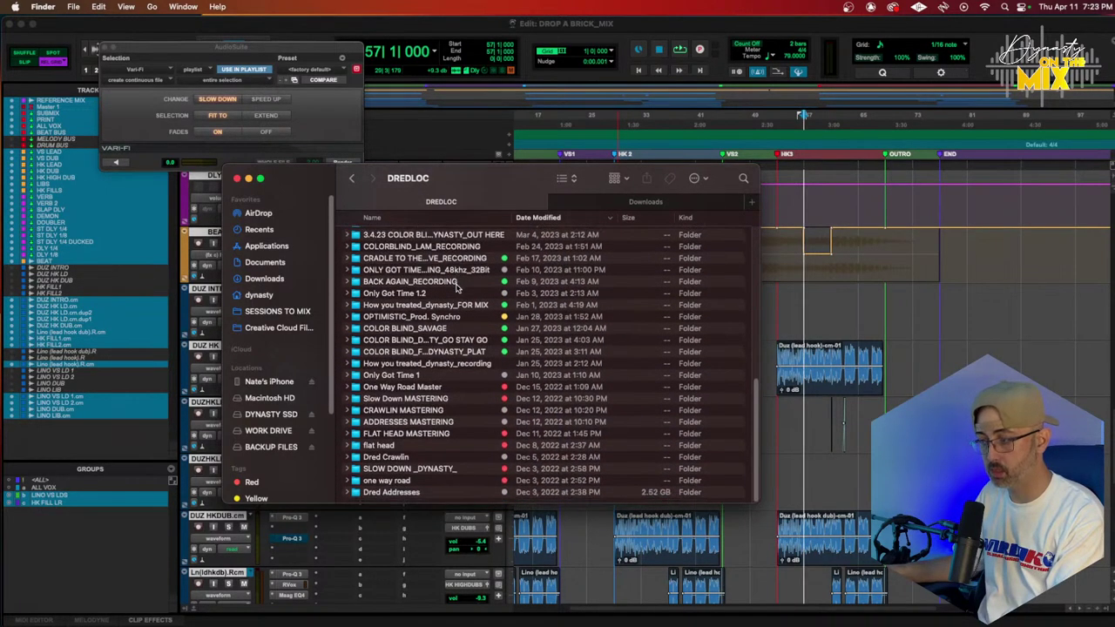
scroll(455, 288, up, 8)
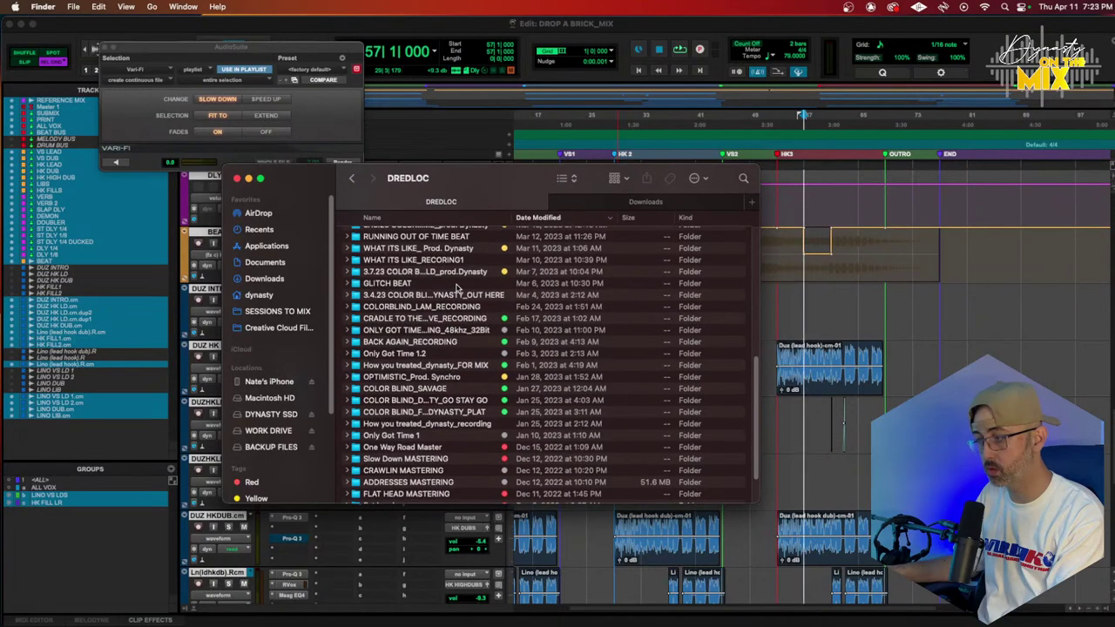
scroll(454, 288, up, 10)
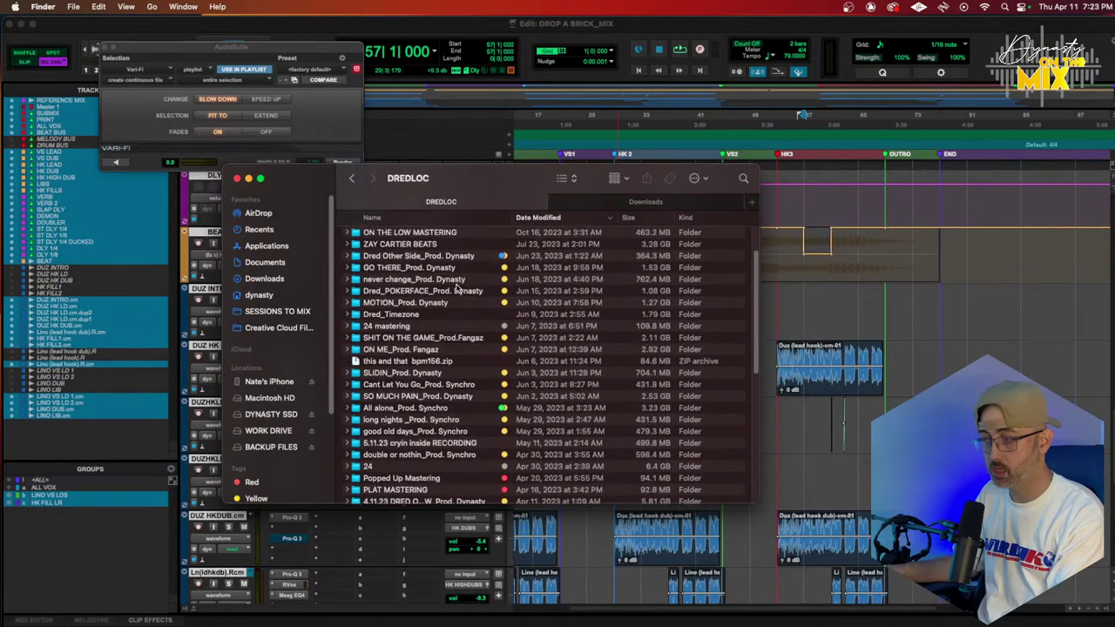
scroll(455, 287, up, 1)
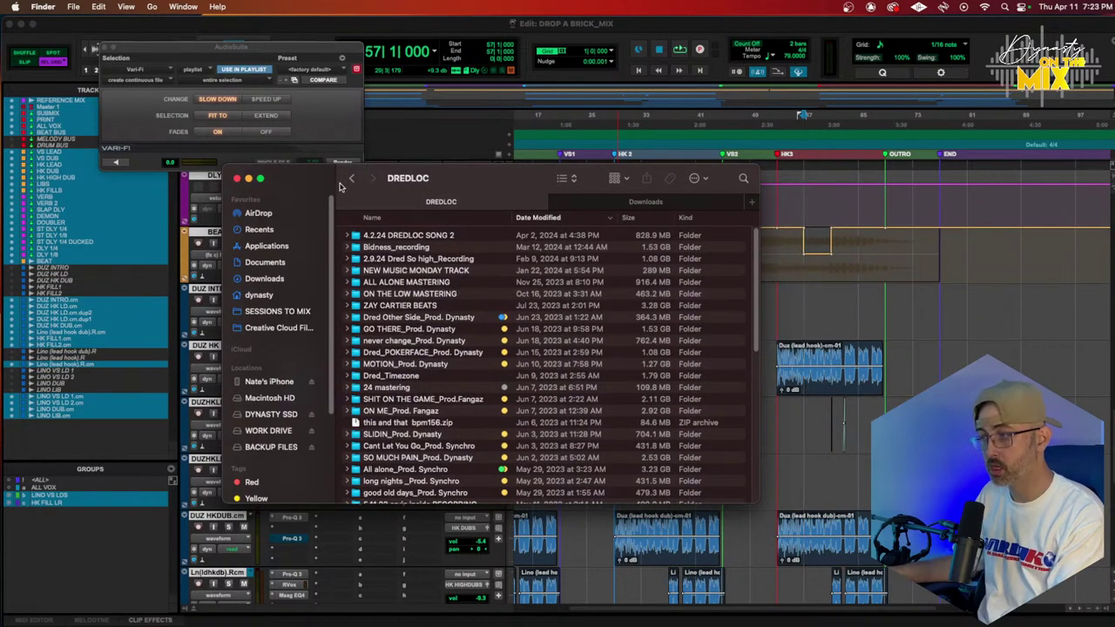
Look through the rest of the DREDLOC folder, and check the K folder in SESSIONS TO MIX on WORK DRIVE
scroll(504, 404, down, 15)
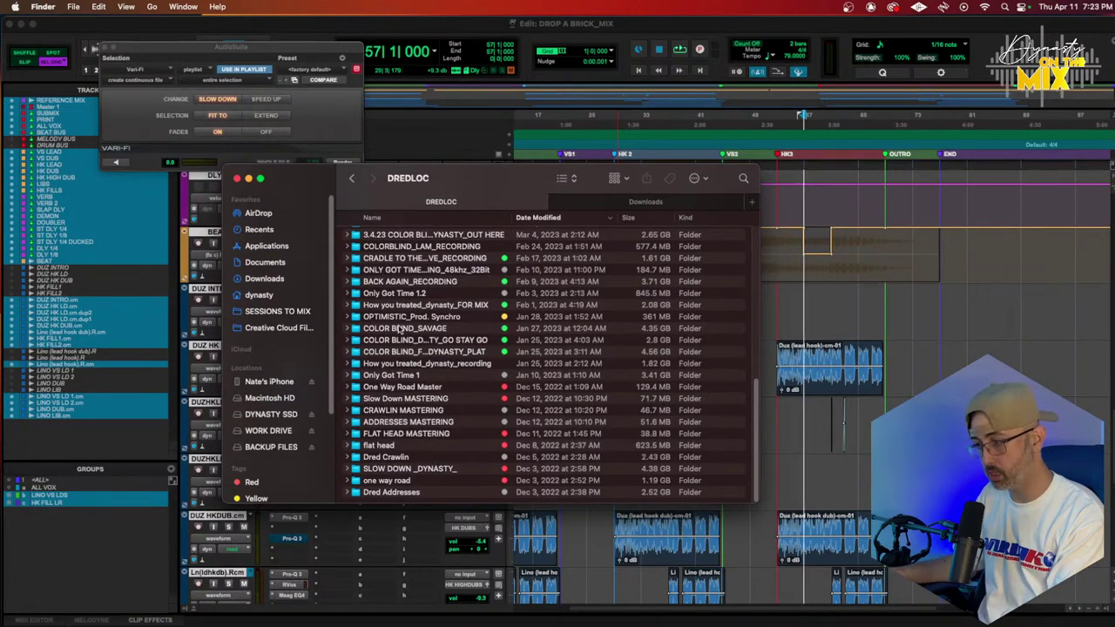
click(350, 178)
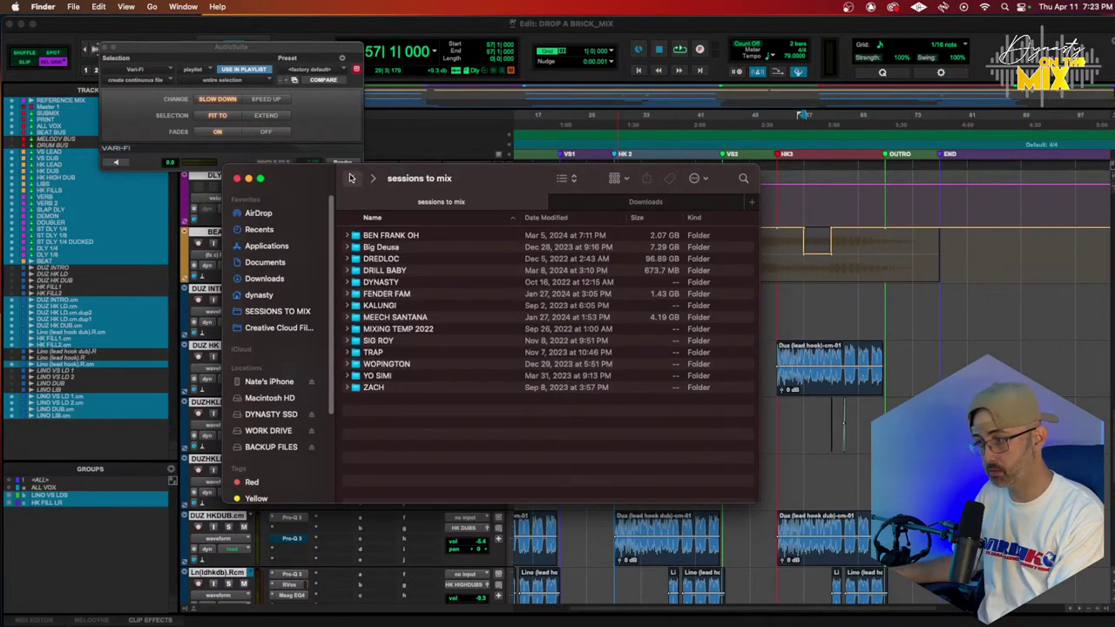
click(268, 430)
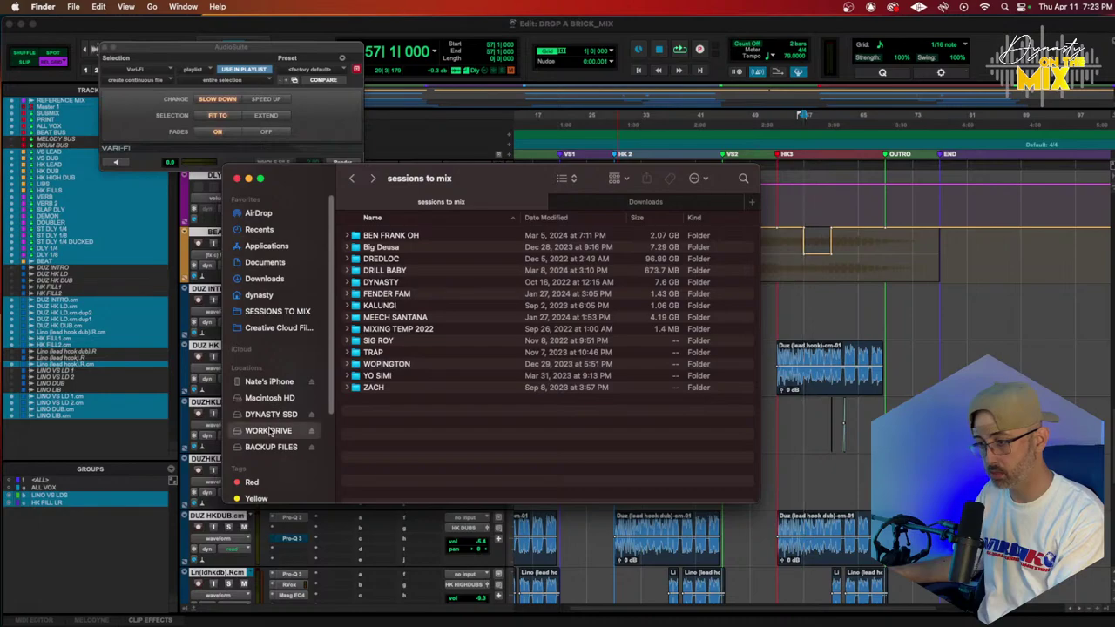
double_click(380, 258)
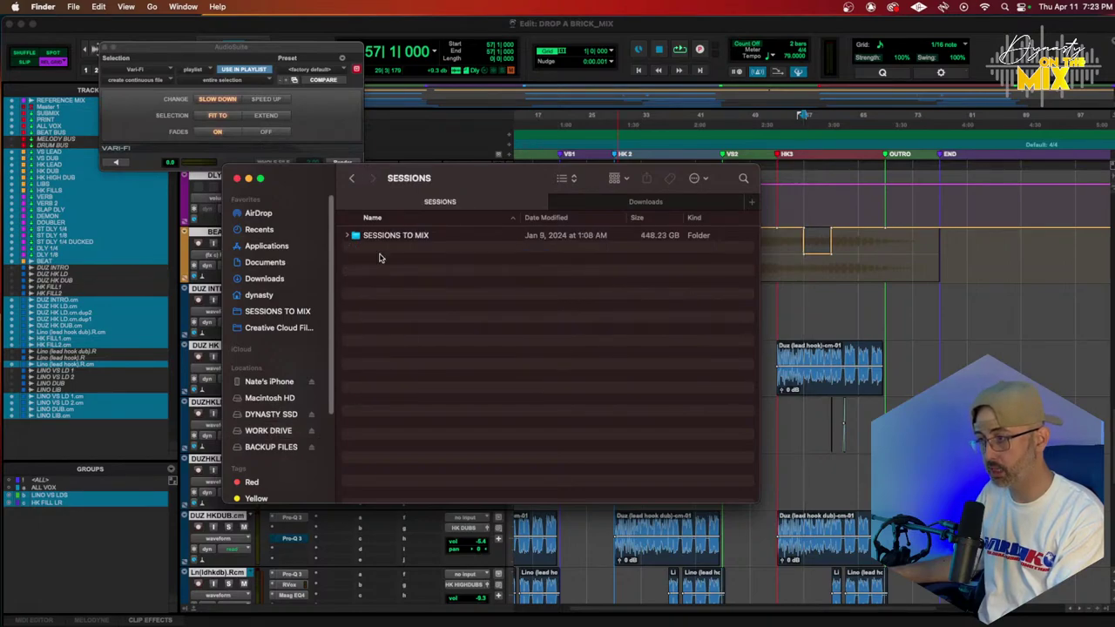
double_click(383, 237)
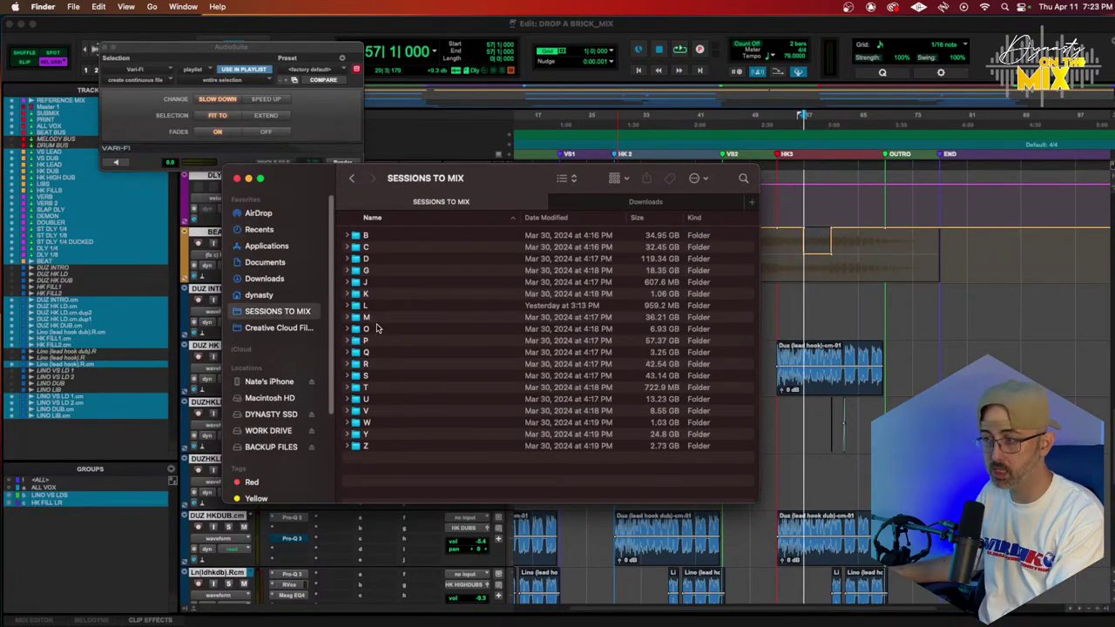
double_click(387, 295)
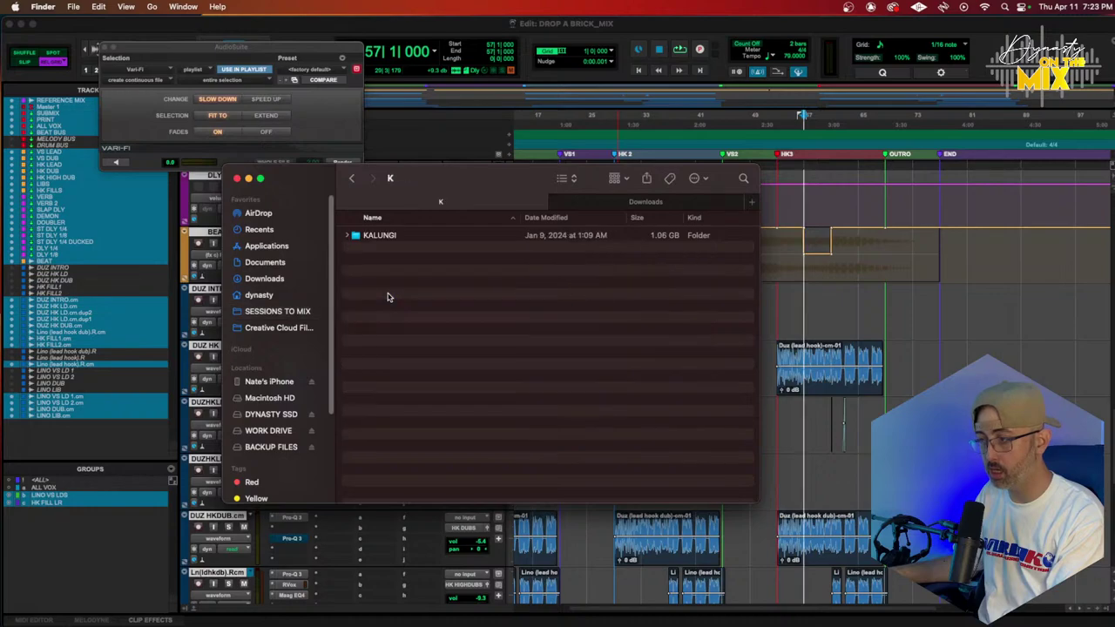
click(351, 178)
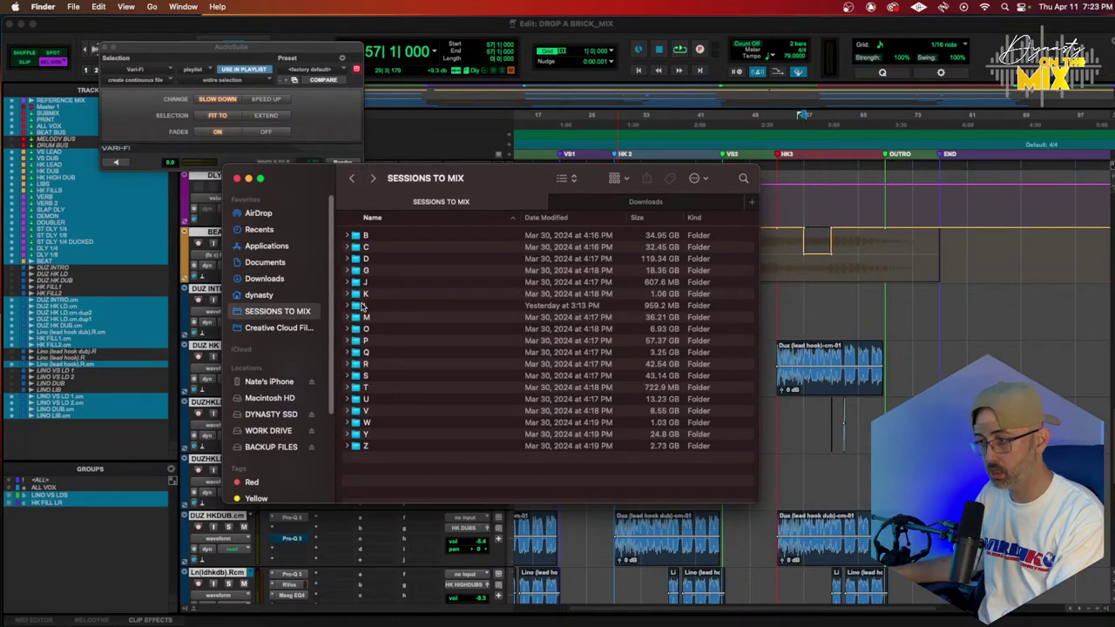
Open the R folder in SESSIONS TO MIX and look inside REALLA's FLORIDA SHIT session folder
click(364, 365)
double_click(364, 367)
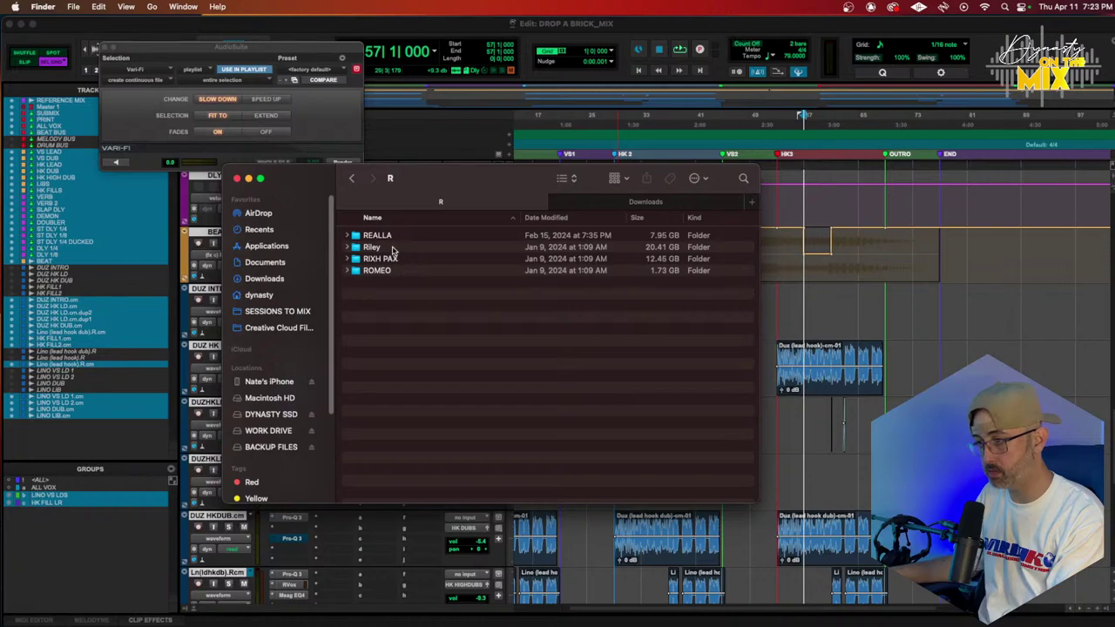
double_click(391, 236)
click(424, 236)
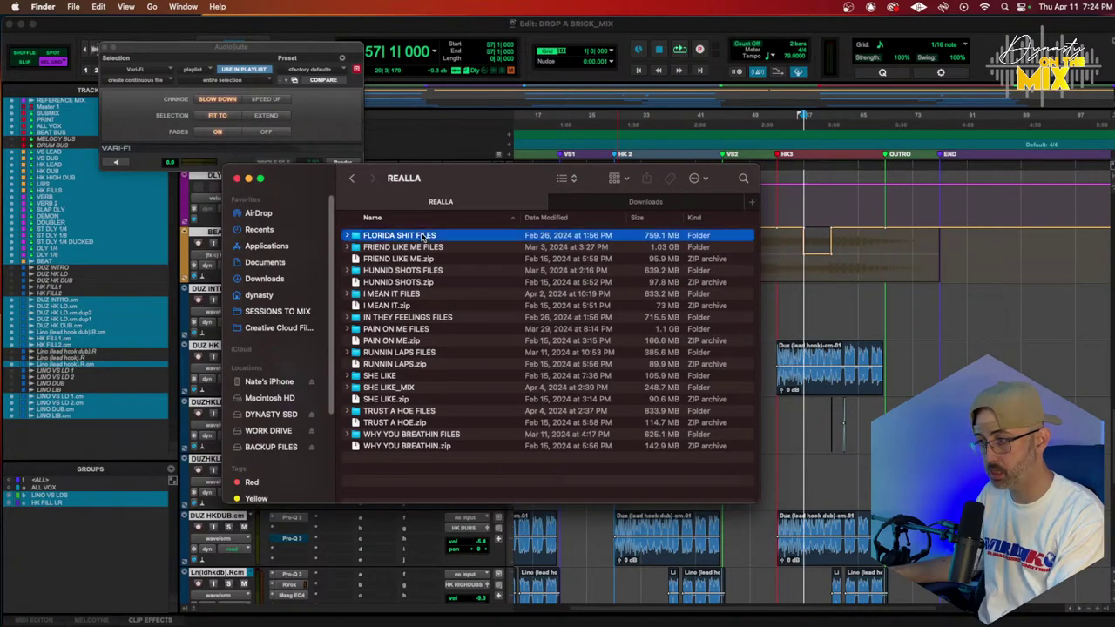
double_click(424, 236)
double_click(406, 236)
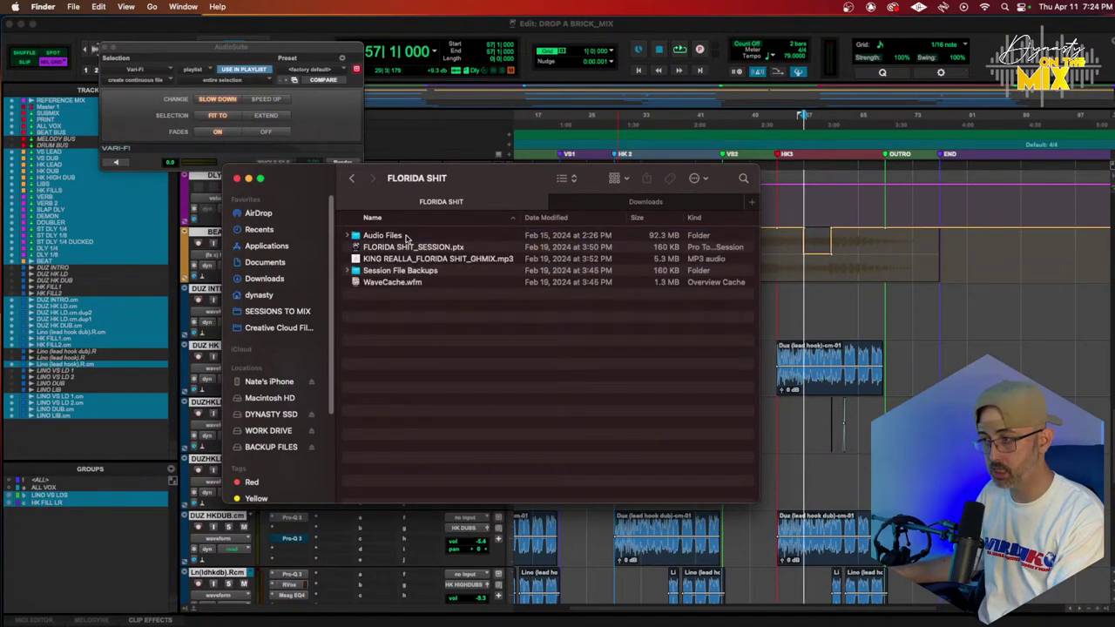
Check the FLORIDA SHIT_MIX folder and go back up to the REALLA folder
click(351, 177)
click(401, 248)
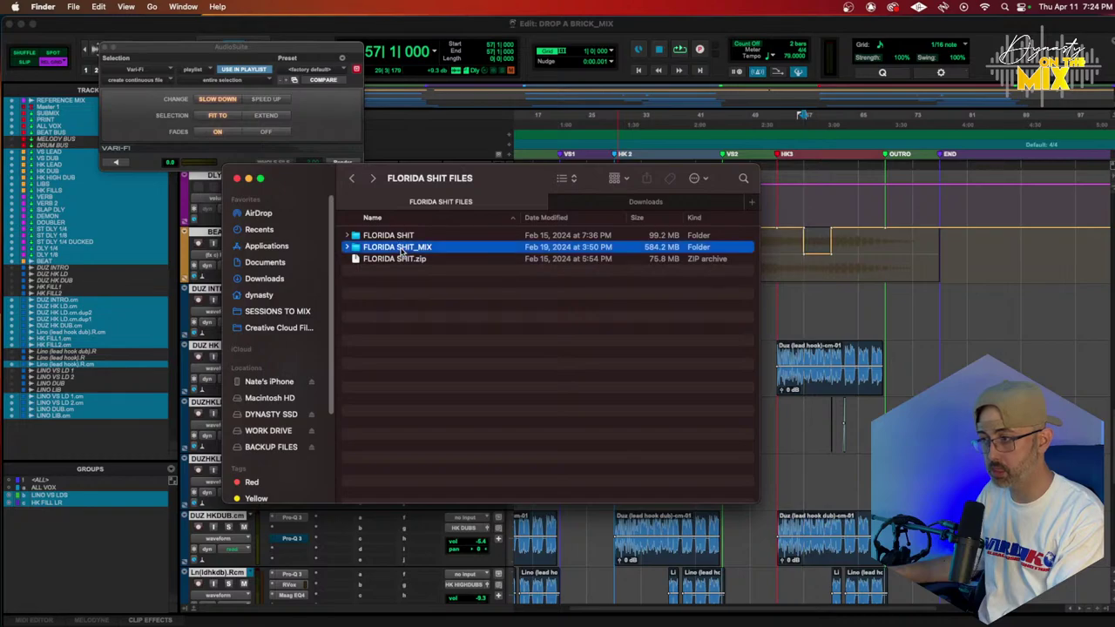
double_click(401, 249)
key(super+bracketleft)
key(super+bracketleft)
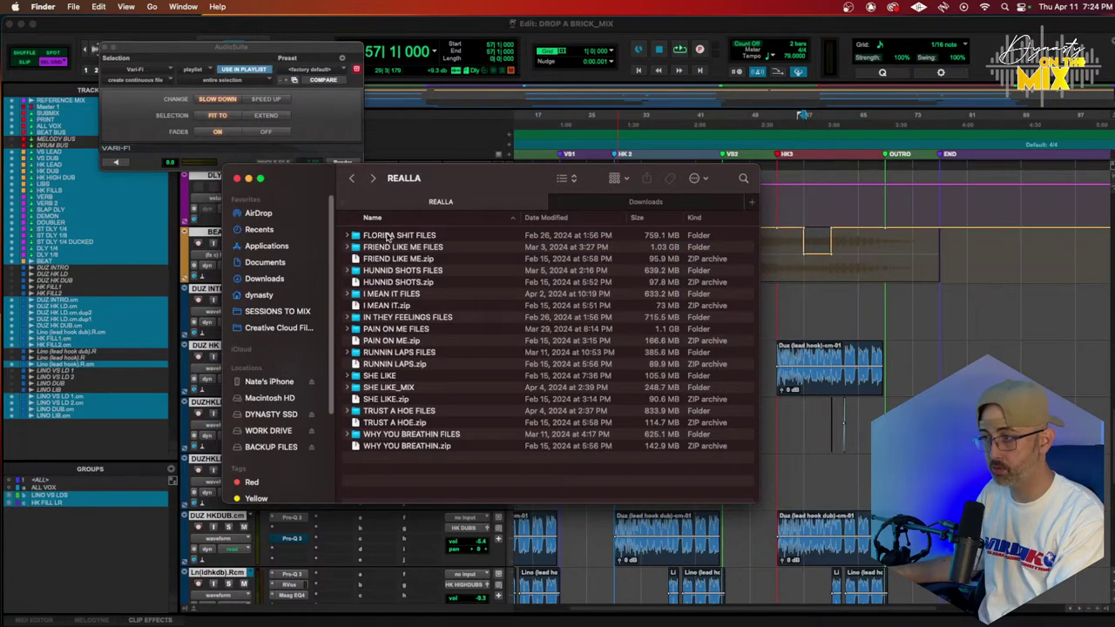
Browse the song folders in REALLA, look inside FLORIDA SHIT FILES again, and return to the R folder
click(388, 238)
click(391, 248)
click(392, 271)
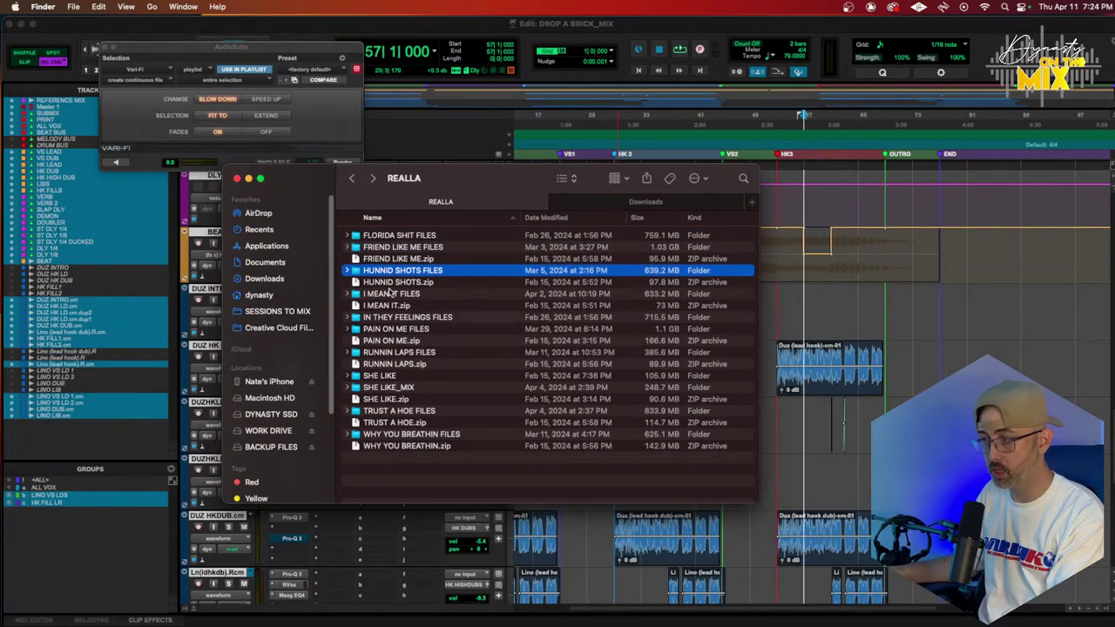
click(390, 295)
double_click(383, 236)
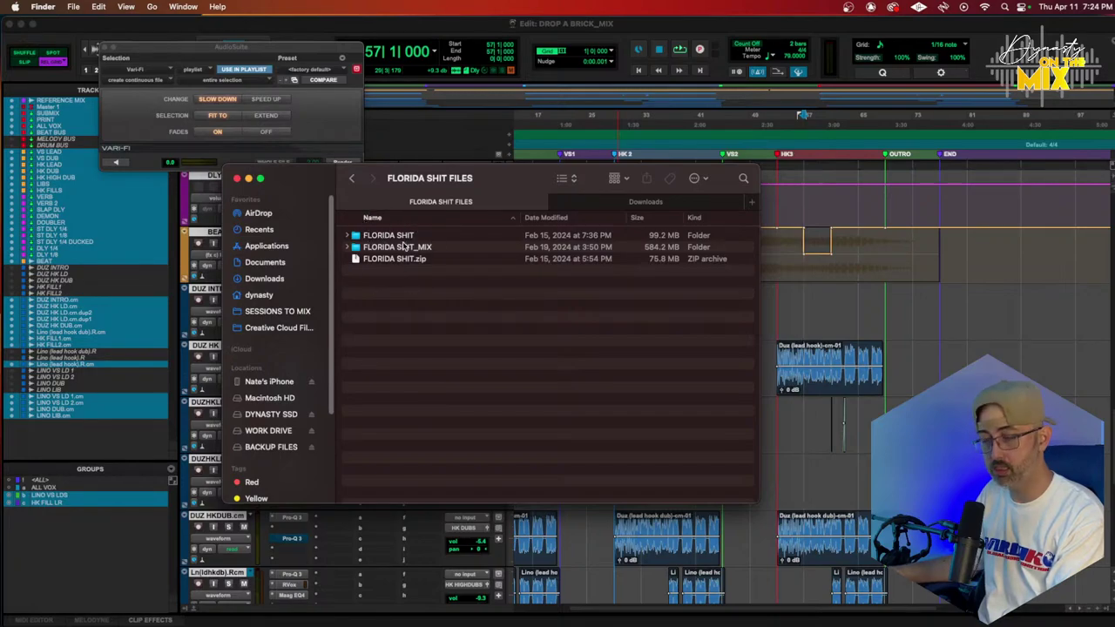
click(353, 179)
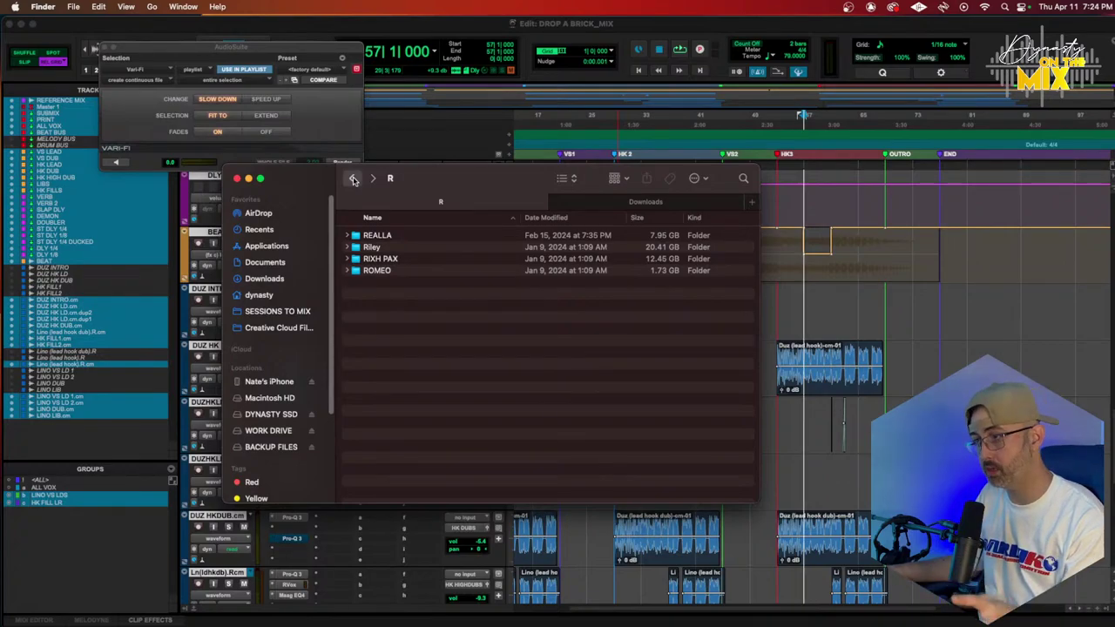
Go back up to the SESSIONS folder and reopen SESSIONS TO MIX to scan its lettered folders
click(353, 179)
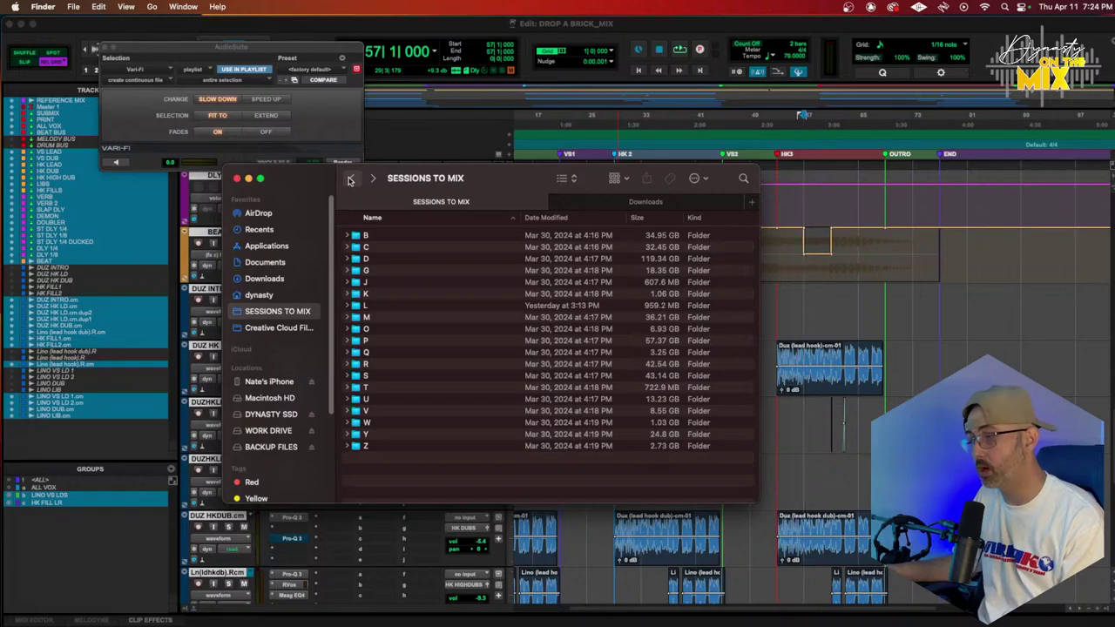
click(349, 179)
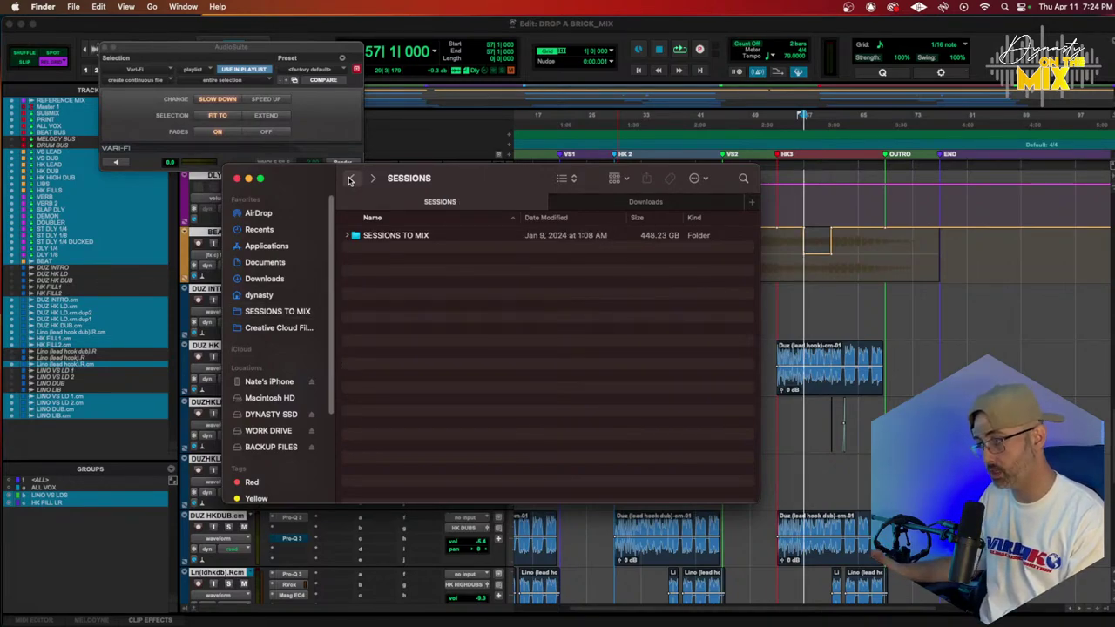
double_click(383, 238)
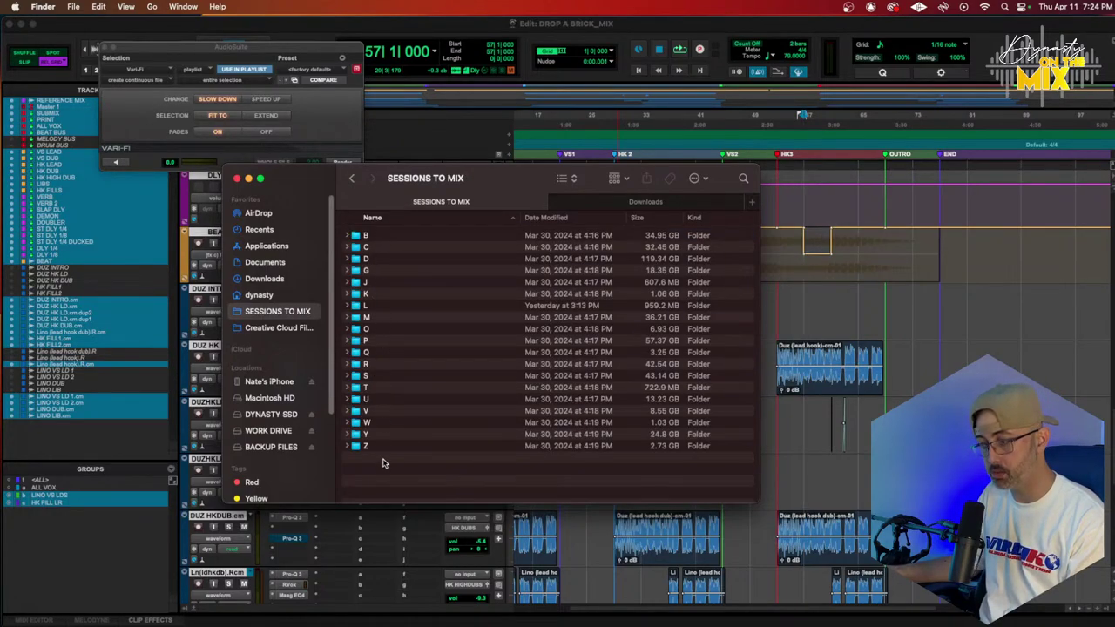
Open SUBCAT SESSIONS within SESSION BACKUPS on the BACKUP FILES drive and select the Dynasty Sessions folder
click(268, 431)
click(272, 445)
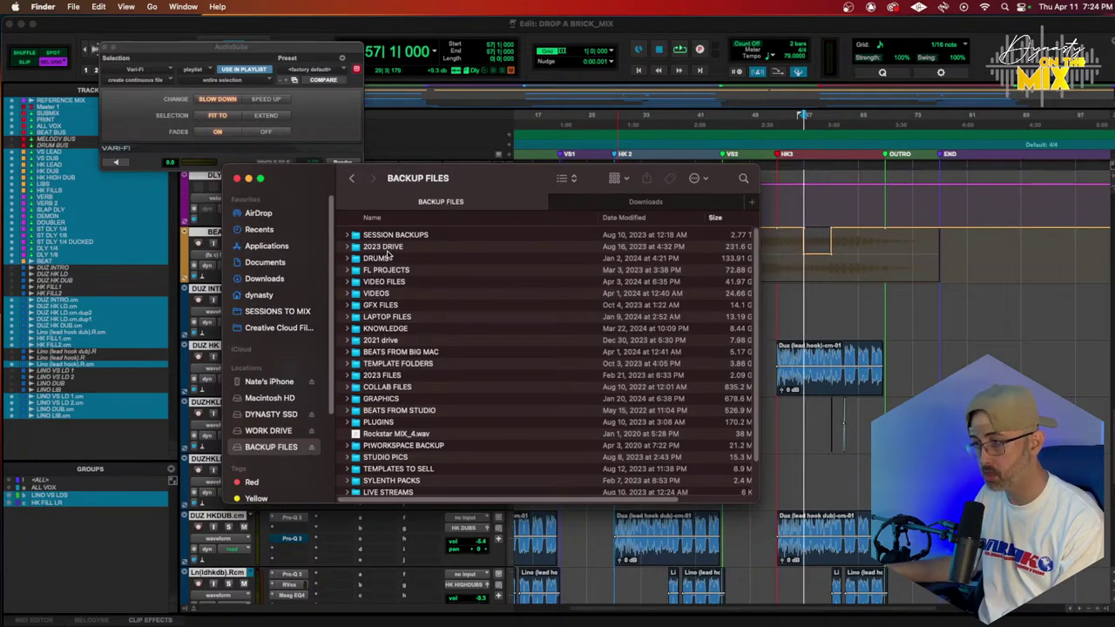
double_click(388, 238)
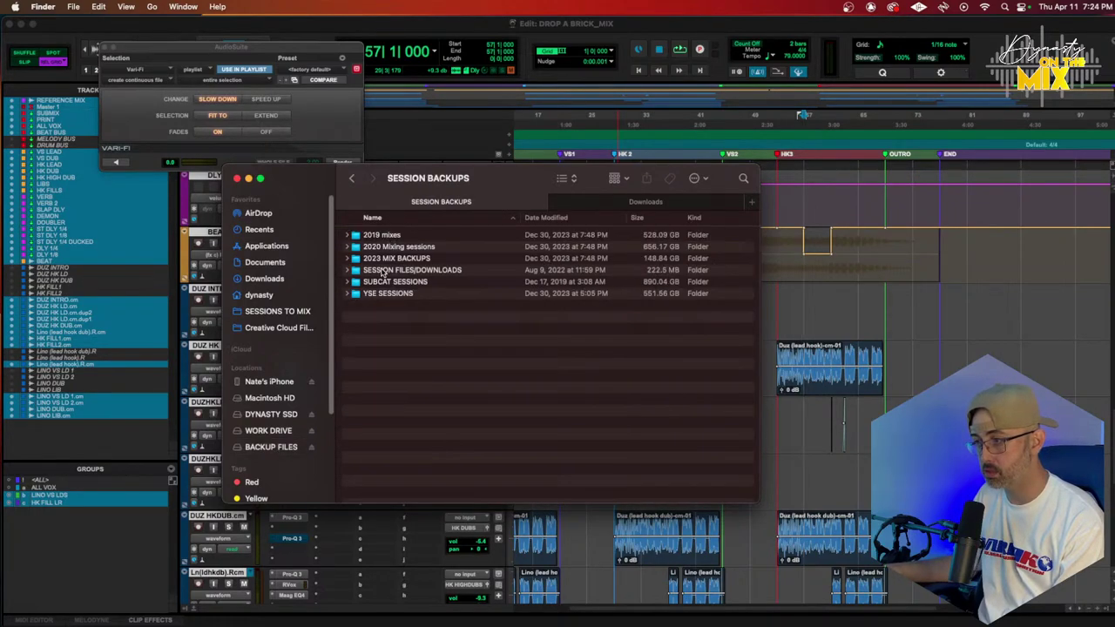
click(384, 280)
double_click(384, 280)
click(384, 236)
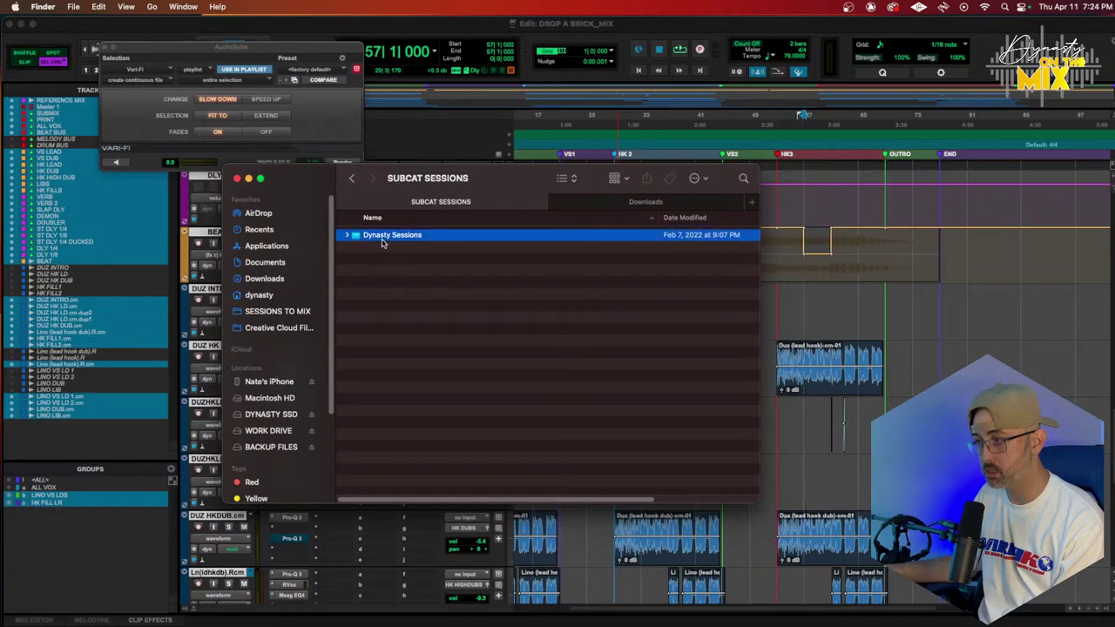
Open the Dynasty Sessions folder and look through its full list of artist session folders
double_click(384, 237)
scroll(413, 244, up, 15)
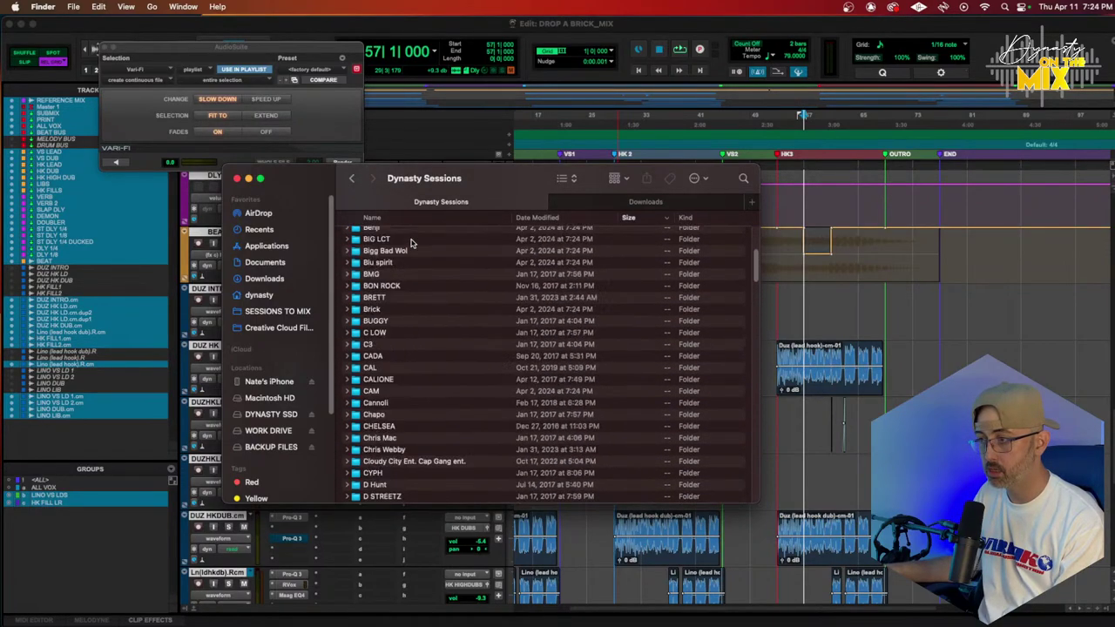
scroll(412, 244, down, 10)
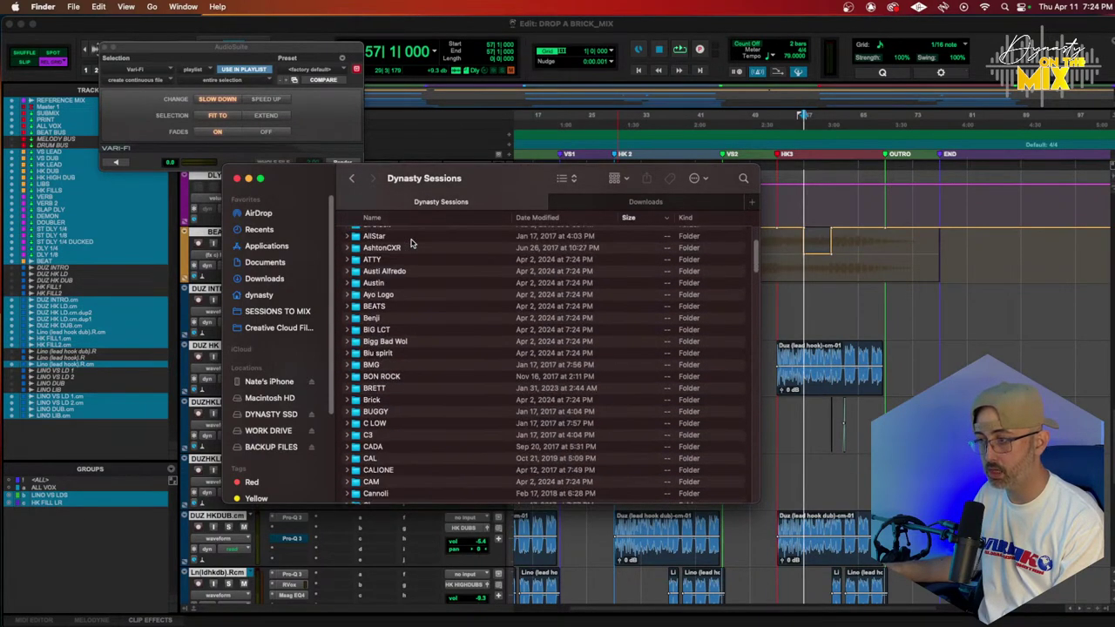
scroll(413, 243, down, 15)
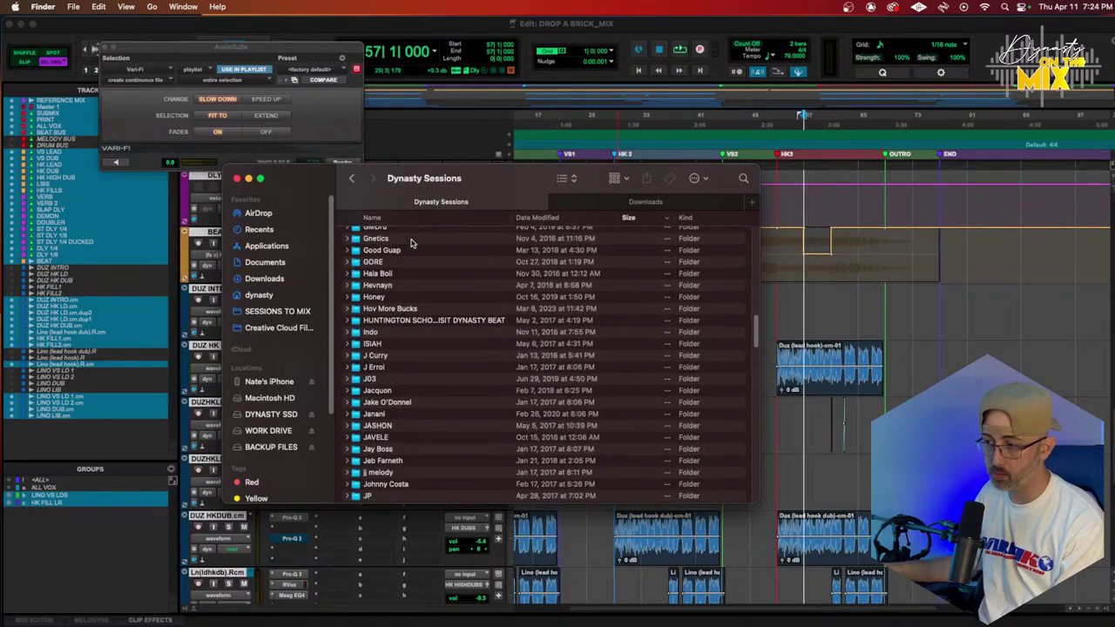
scroll(412, 244, down, 10)
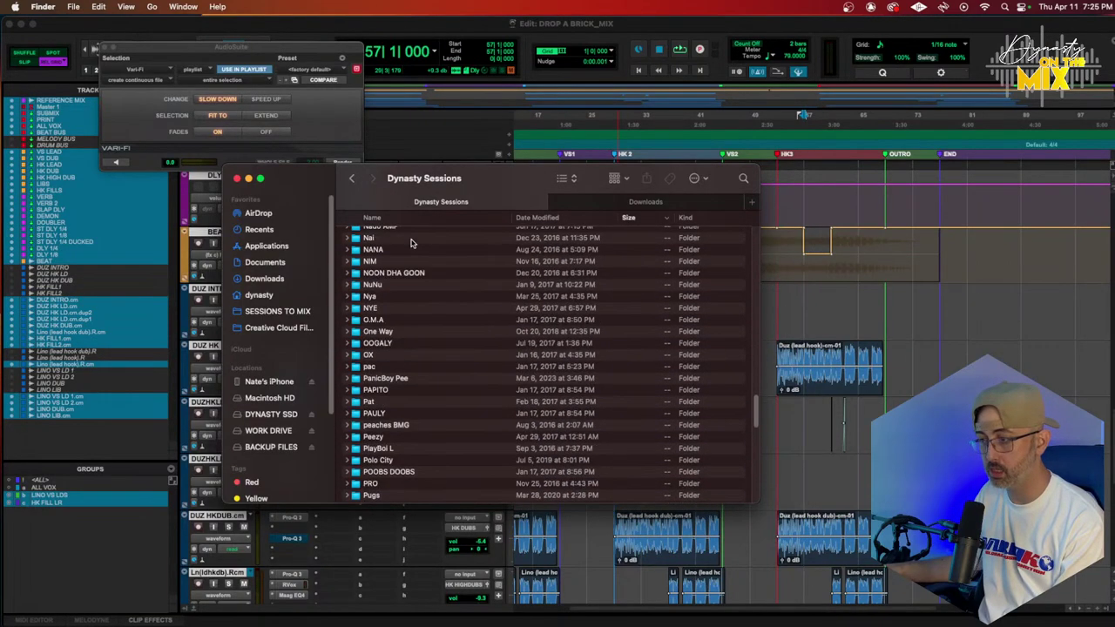
scroll(395, 339, down, 10)
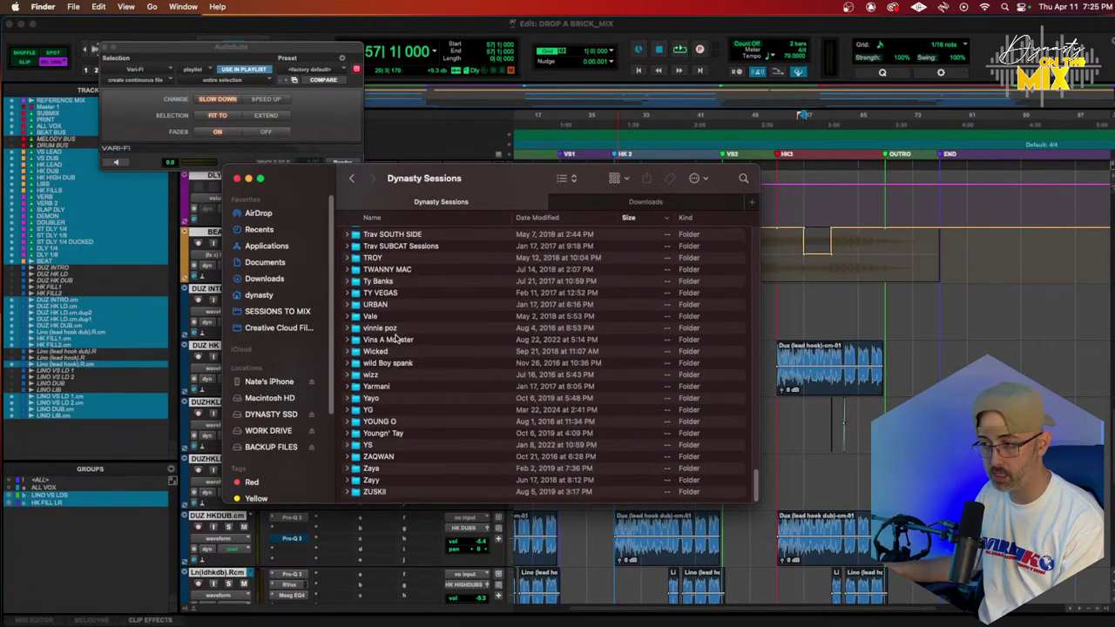
scroll(395, 339, up, 10)
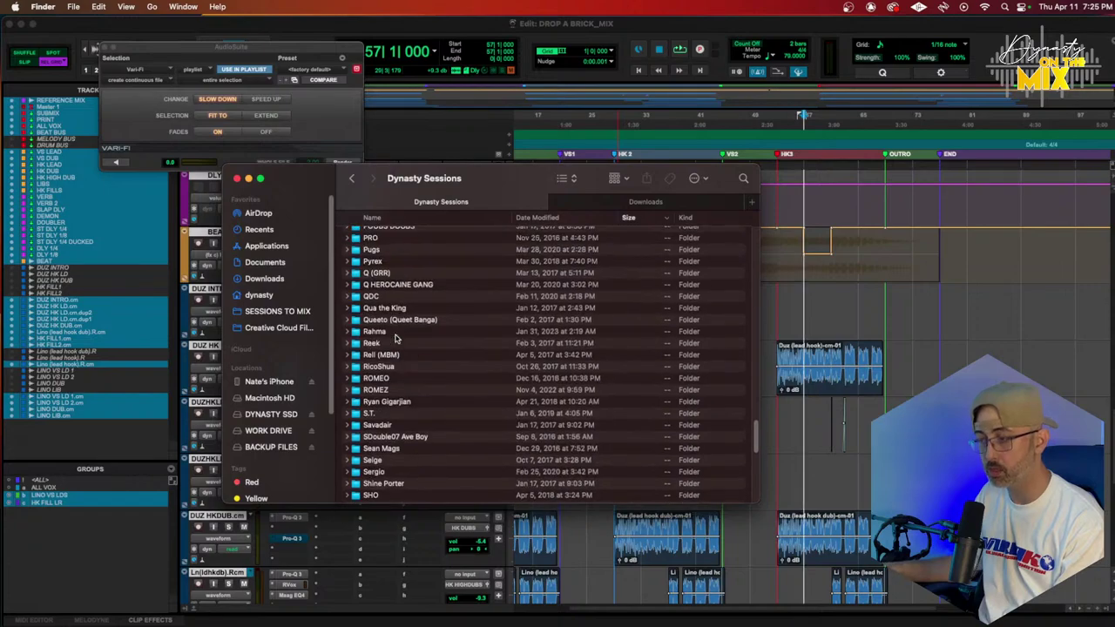
scroll(394, 339, up, 15)
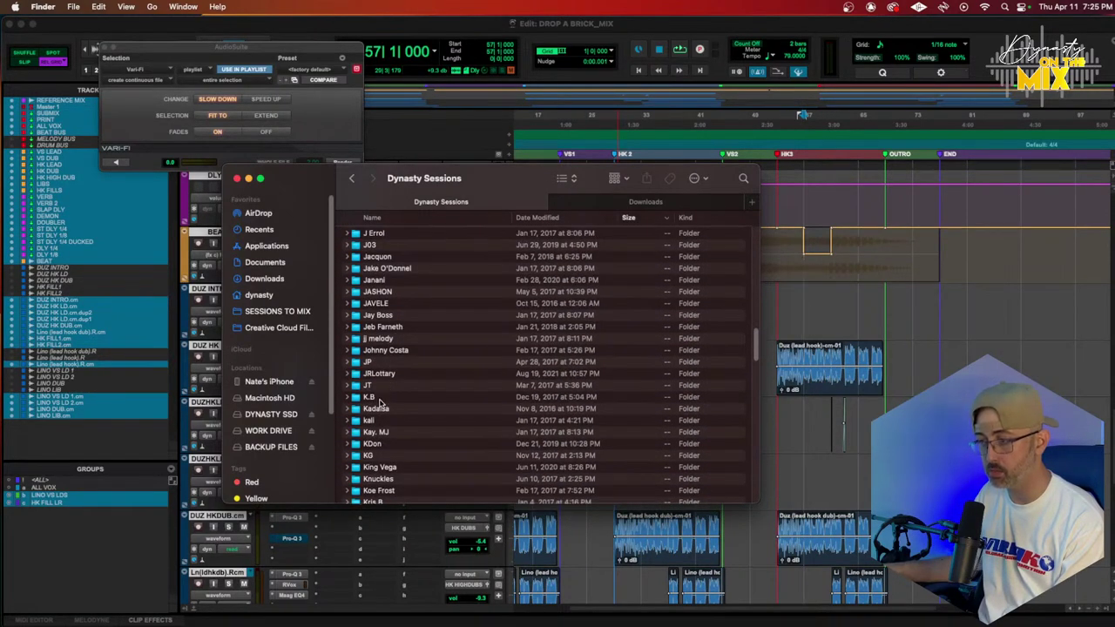
click(381, 397)
scroll(383, 421, down, 4)
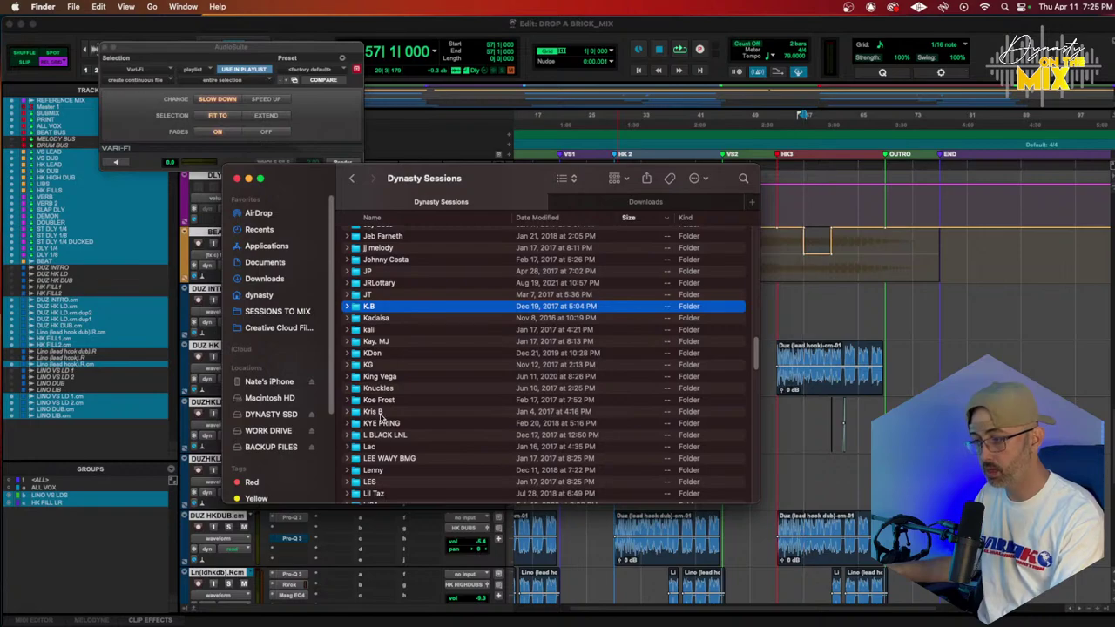
shift+click(383, 423)
right_click(383, 423)
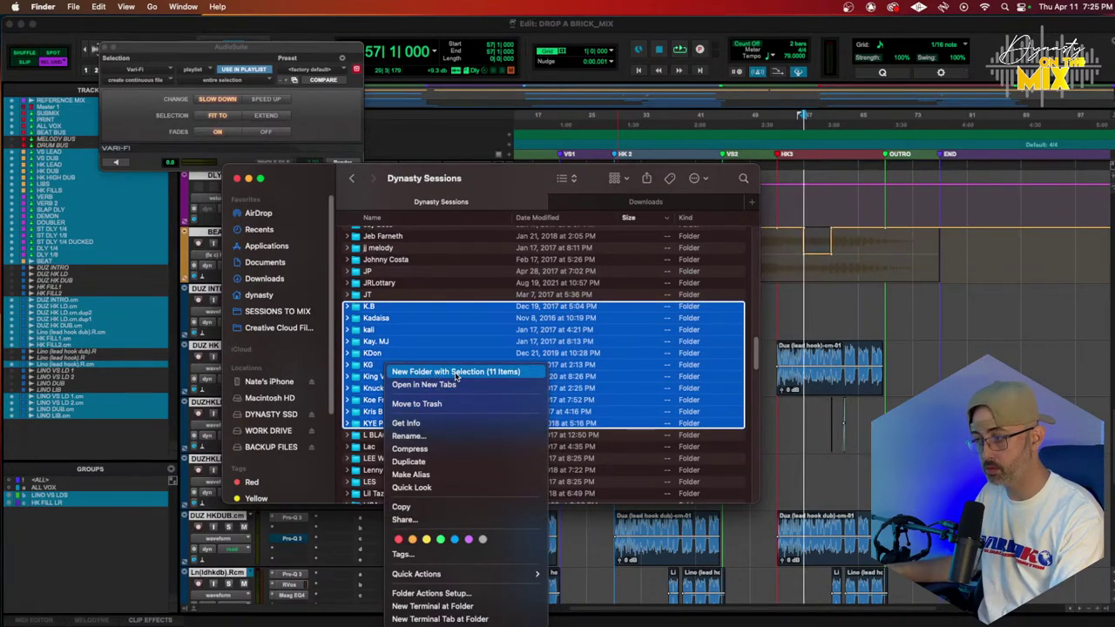
click(462, 276)
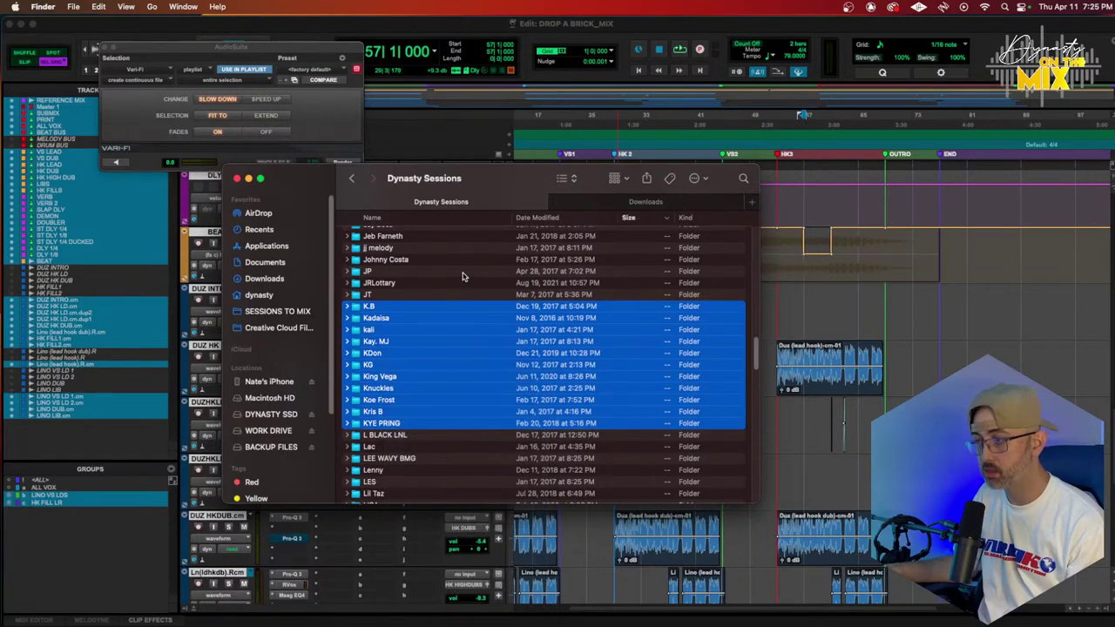
click(462, 276)
Look inside the artist folder listed directly below Fly subcat sessions, and return to the Dynasty Sessions list
scroll(462, 276, up, 4)
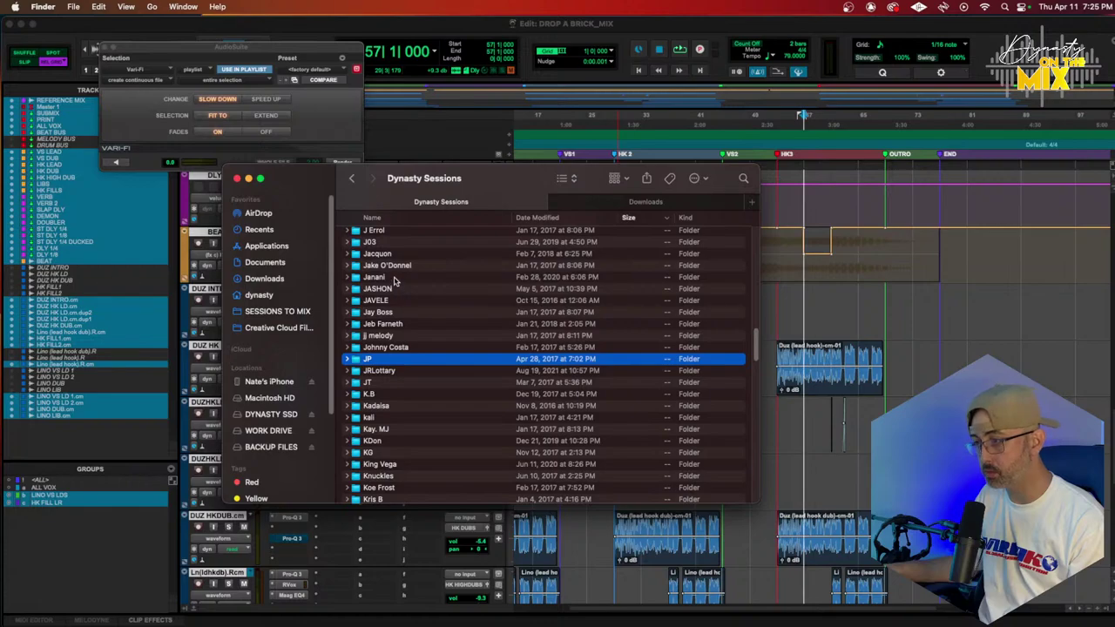
scroll(396, 287, up, 10)
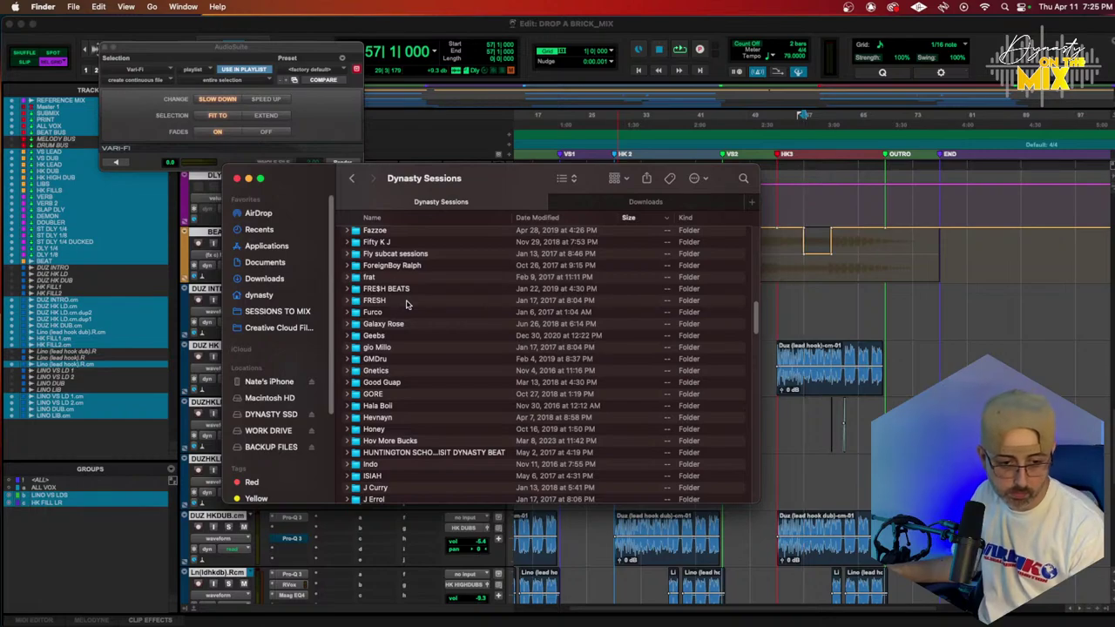
scroll(405, 304, up, 3)
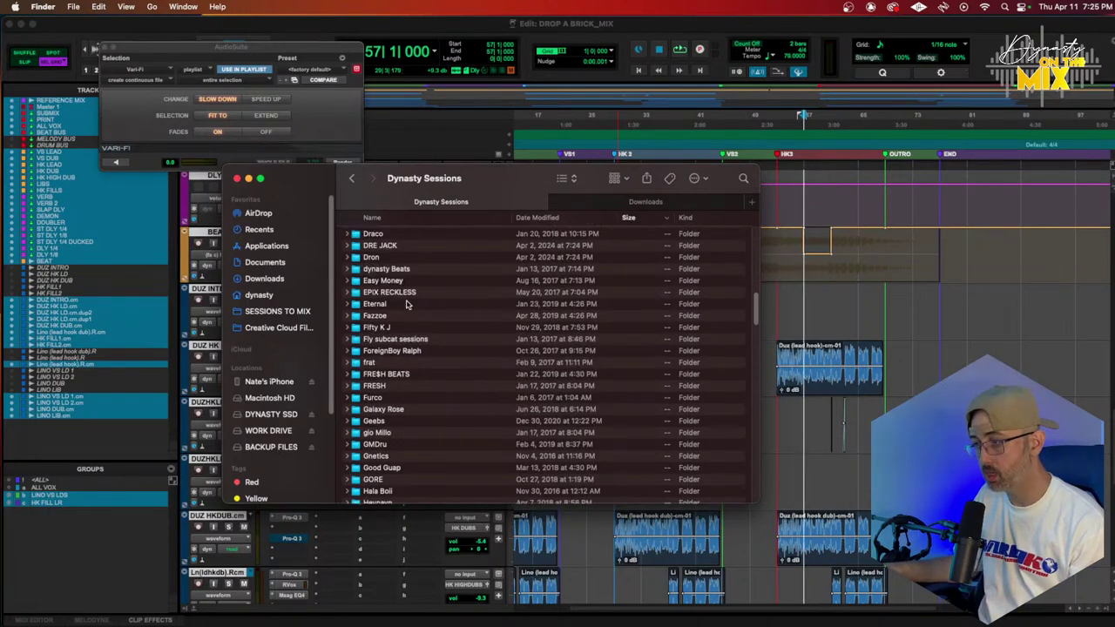
double_click(407, 351)
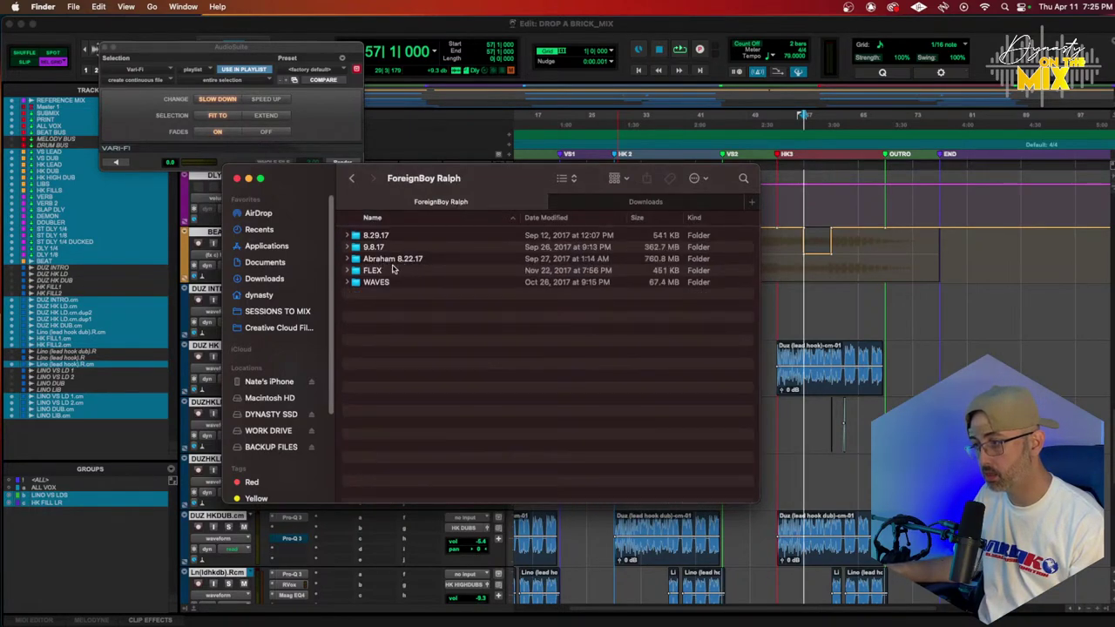
click(352, 178)
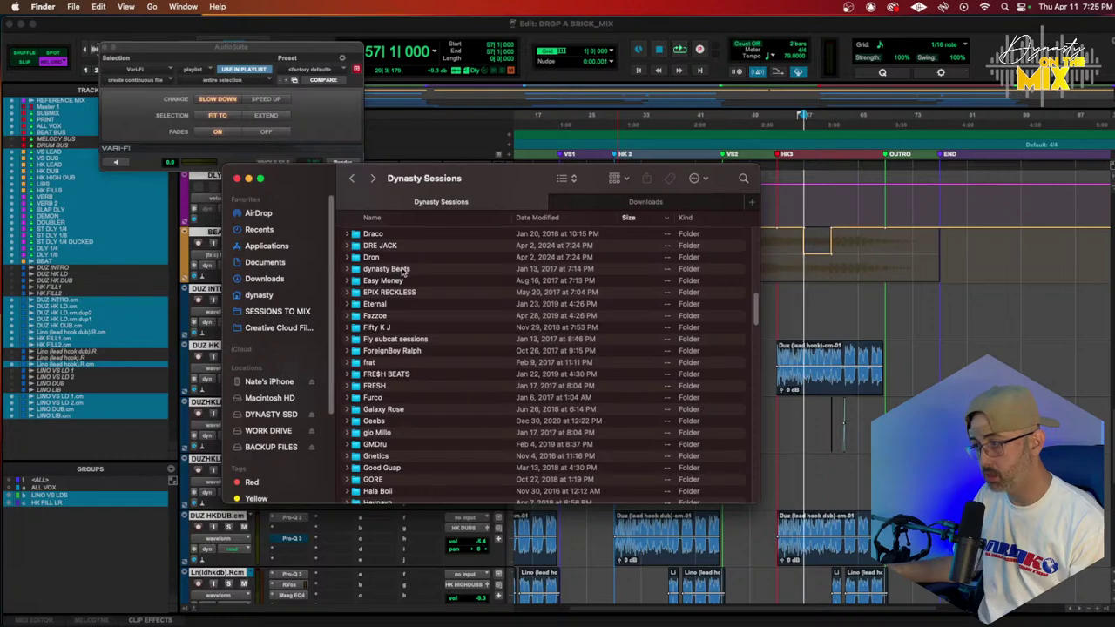
Look through the earlier folders in Dynasty Sessions and go back up to the root of the BACKUP FILES drive
scroll(417, 287, up, 2)
click(435, 305)
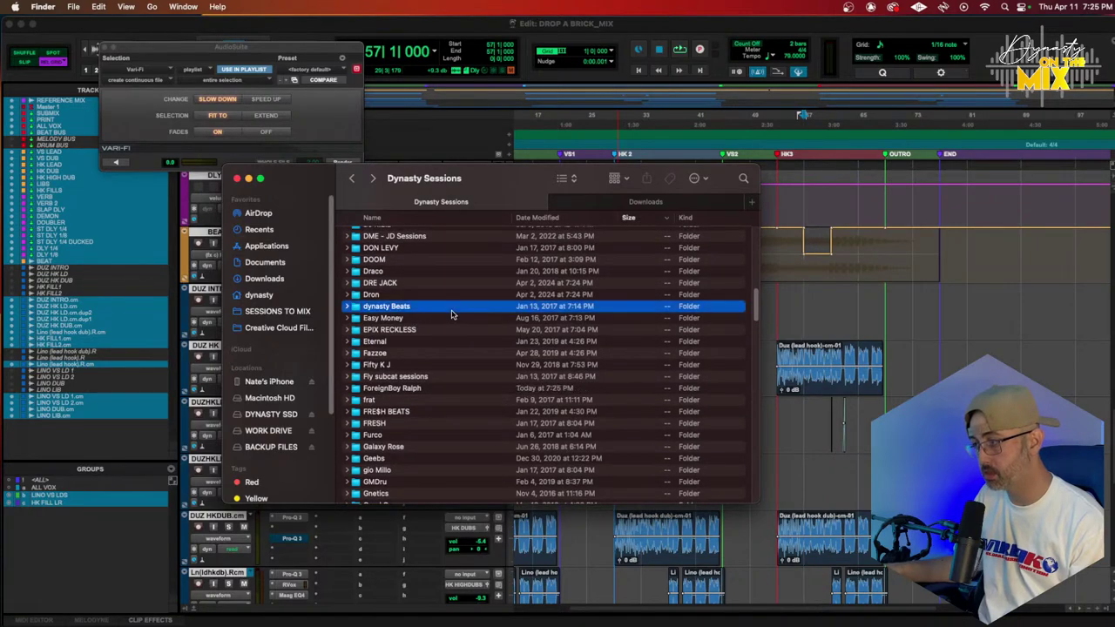
click(421, 317)
click(406, 329)
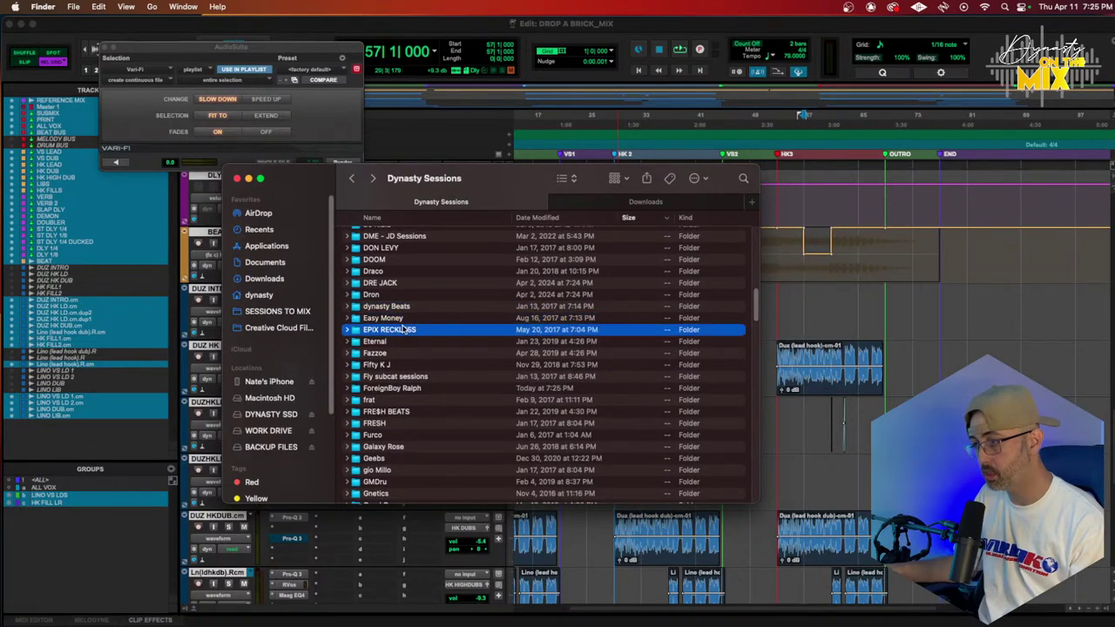
scroll(392, 287, up, 5)
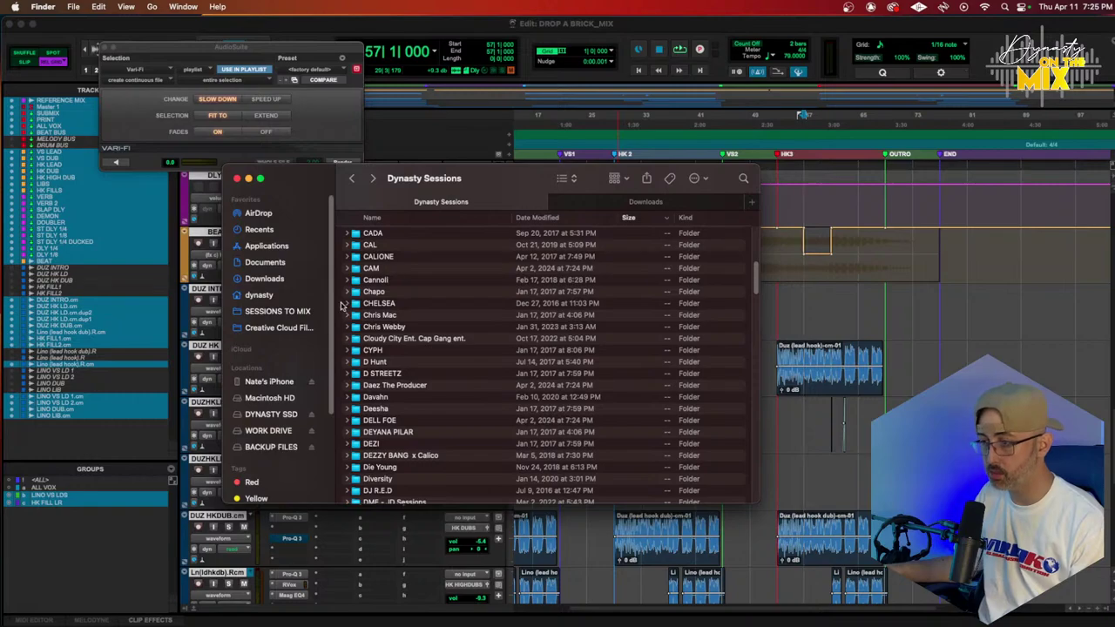
scroll(382, 269, up, 10)
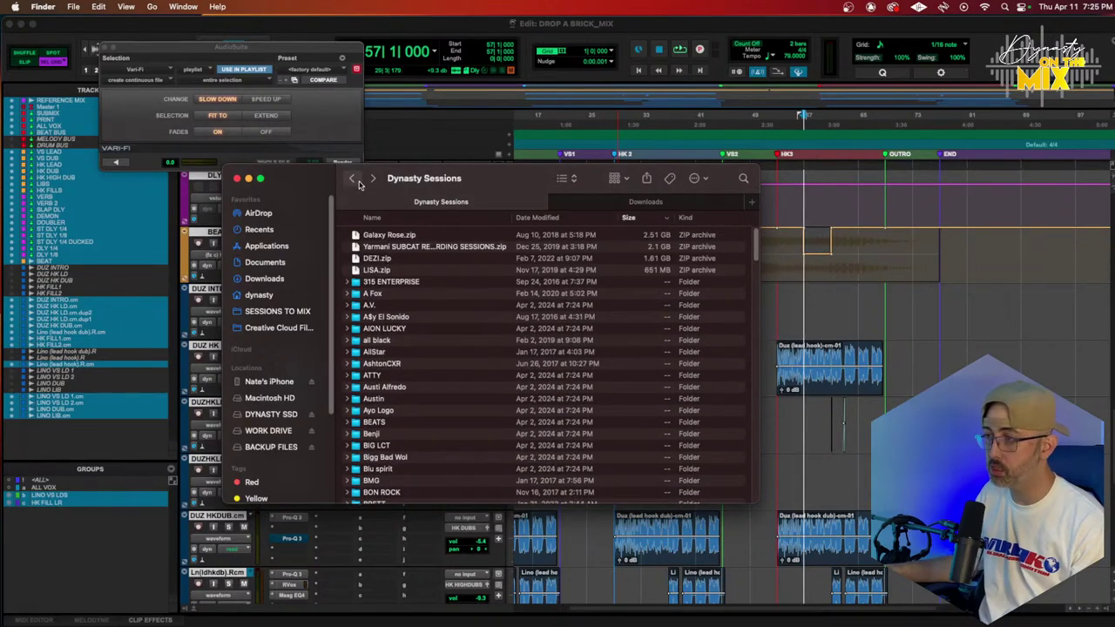
click(354, 178)
click(354, 179)
click(353, 182)
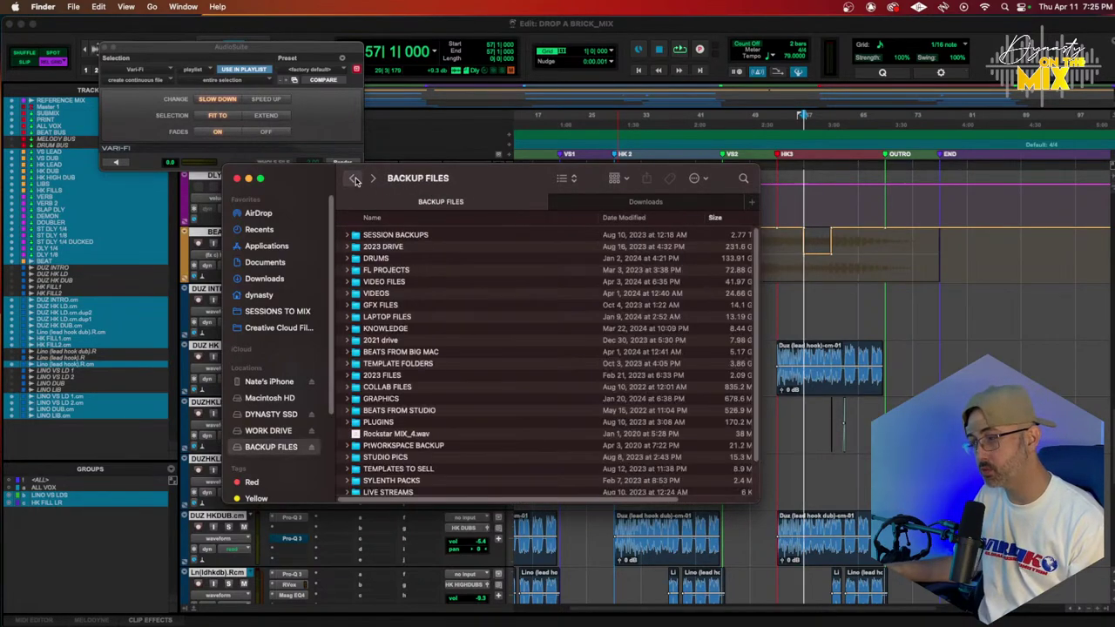
Look at the alphabetical folders in SESSIONS TO MIX, including the contents of D, and close the Finder window
click(266, 311)
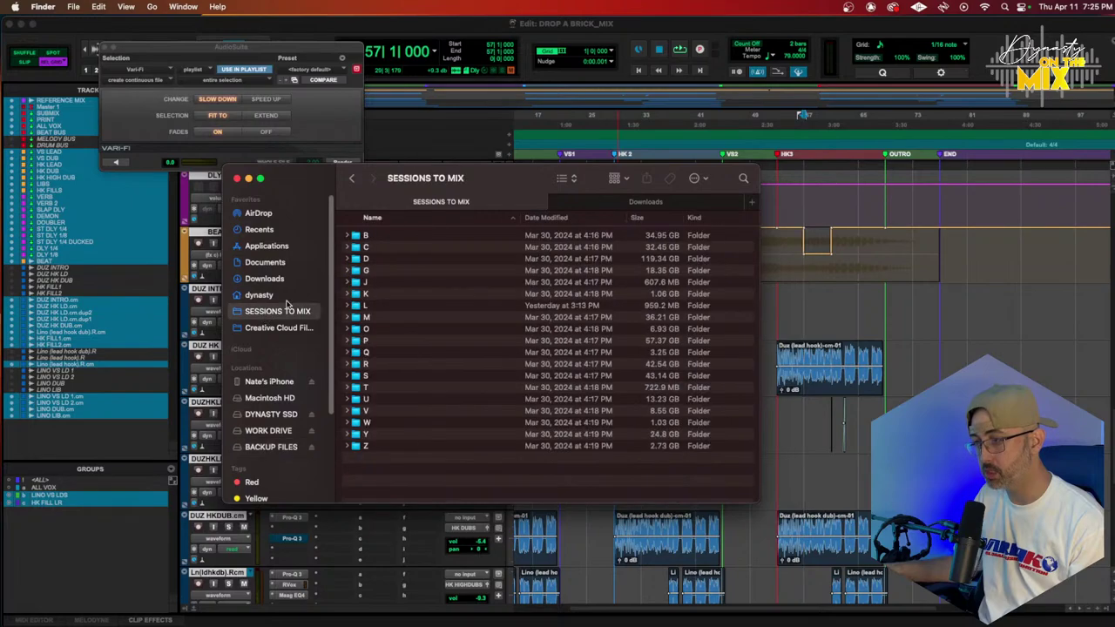
double_click(370, 260)
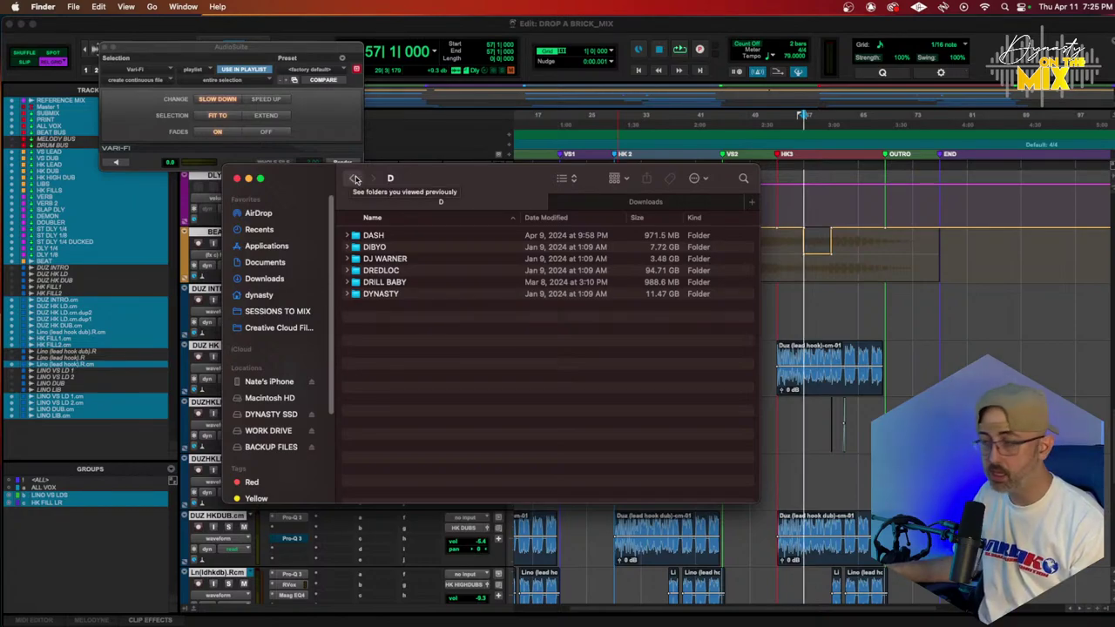
click(355, 179)
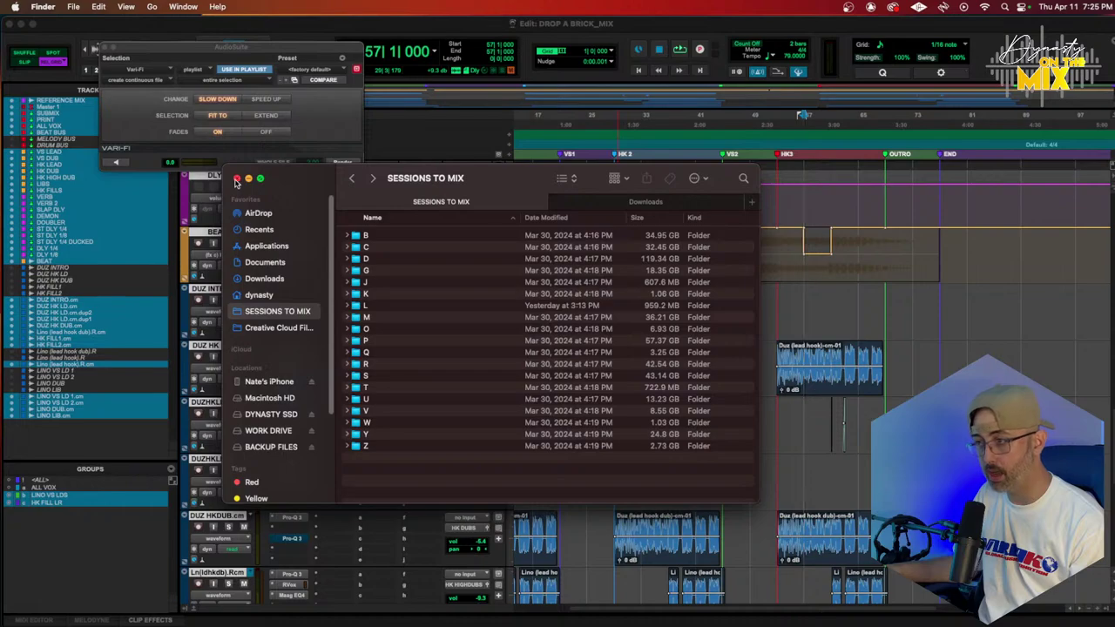
click(236, 179)
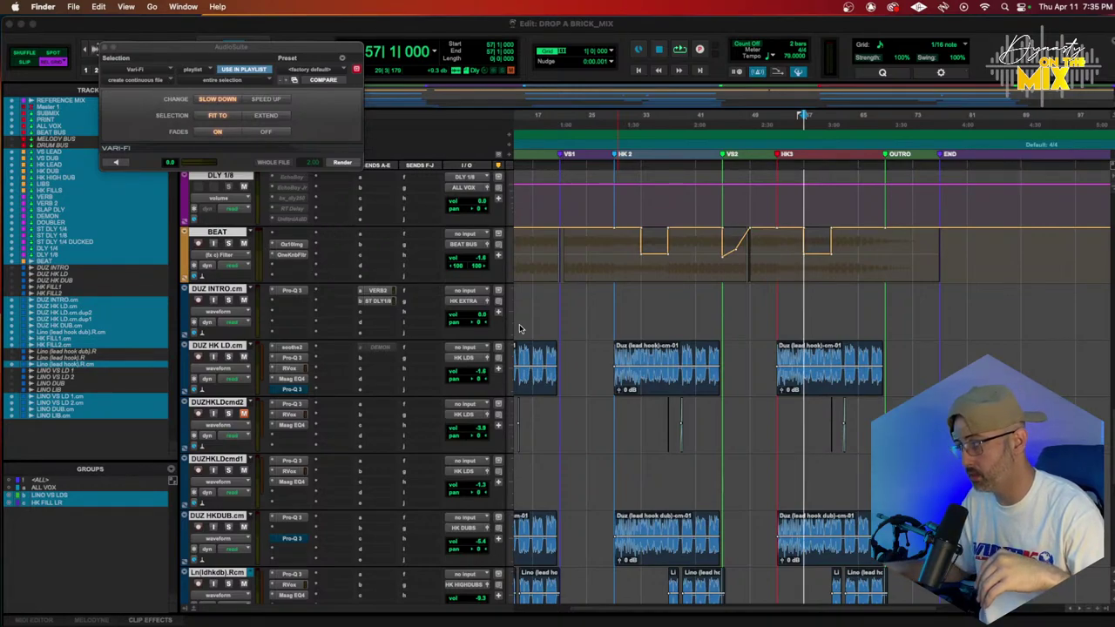
Switch to Pro Tools and set the BEAT track's view to waveform
scroll(523, 327, down, 10)
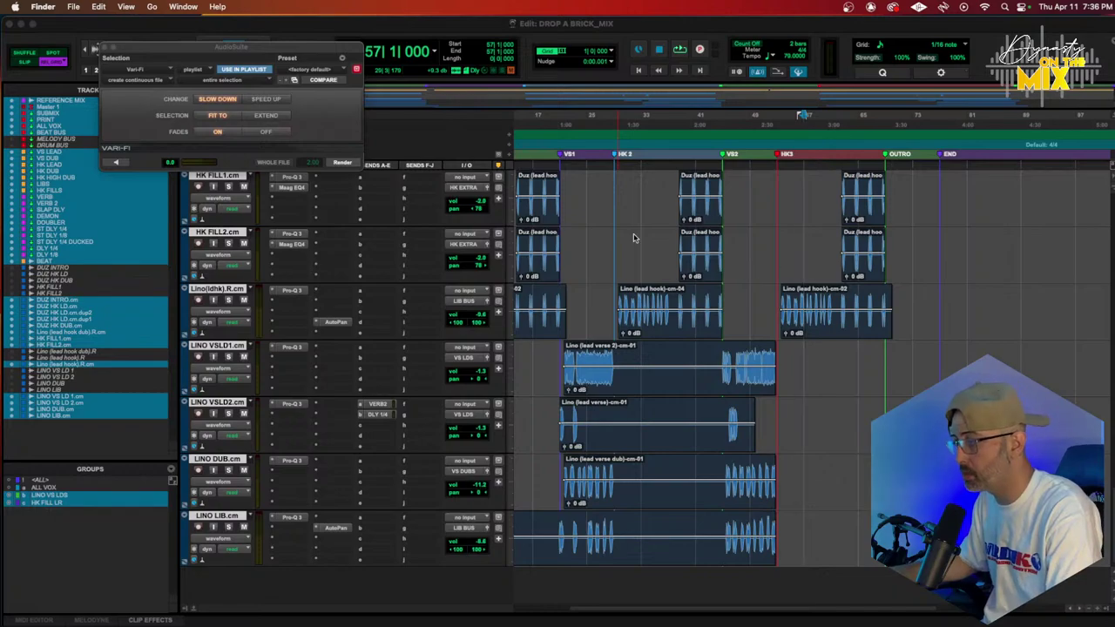
scroll(633, 237, up, 10)
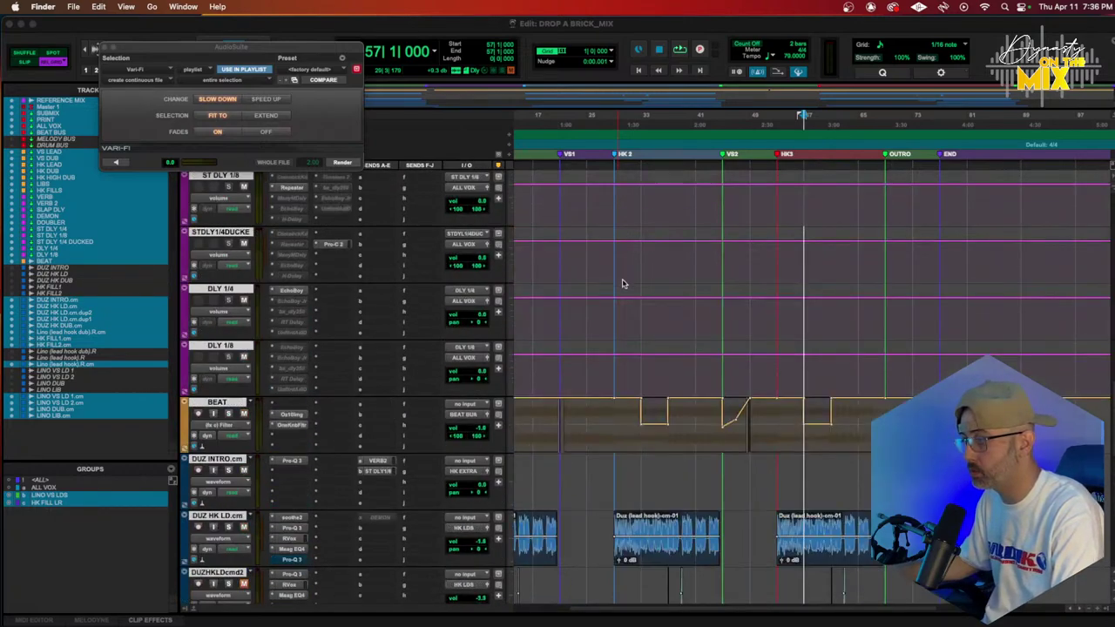
click(232, 424)
click(228, 365)
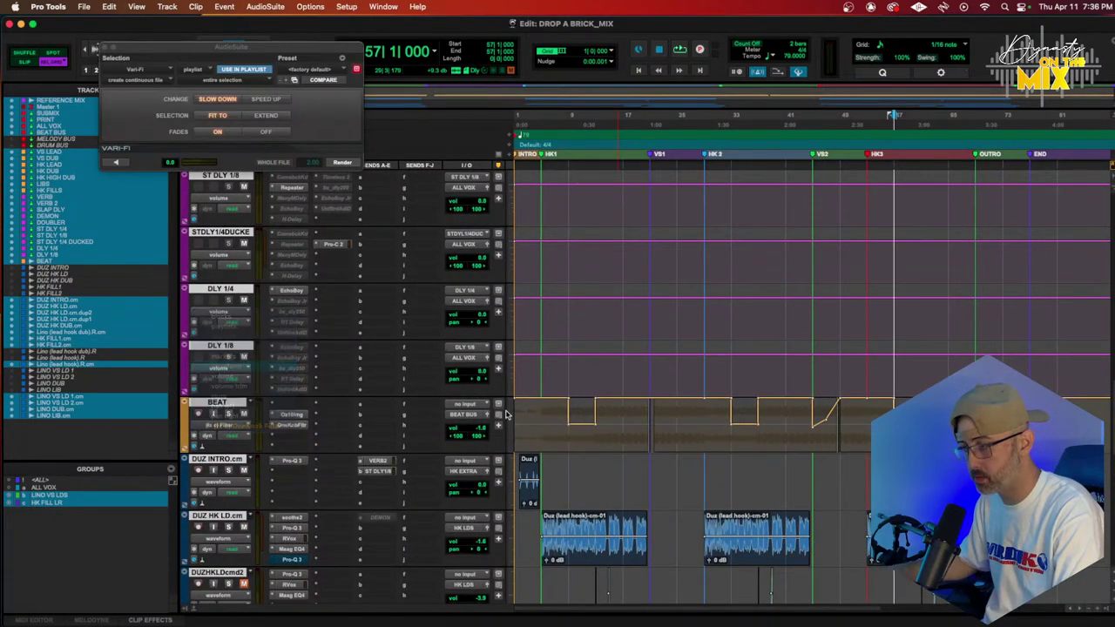
Return to the session start and examine the opening of the BEAT clip's waveform at very close zoom
key(super+bracketright)
key(super+bracketright)
key(super+bracketright)
key(super+bracketright)
scroll(588, 356, right, 5)
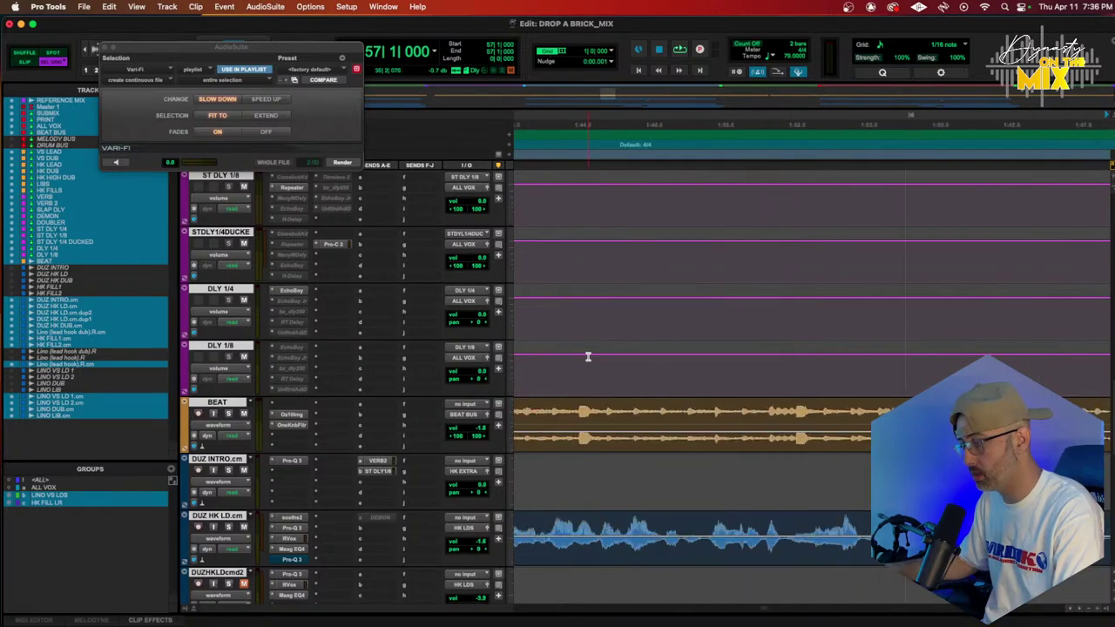
key(Return)
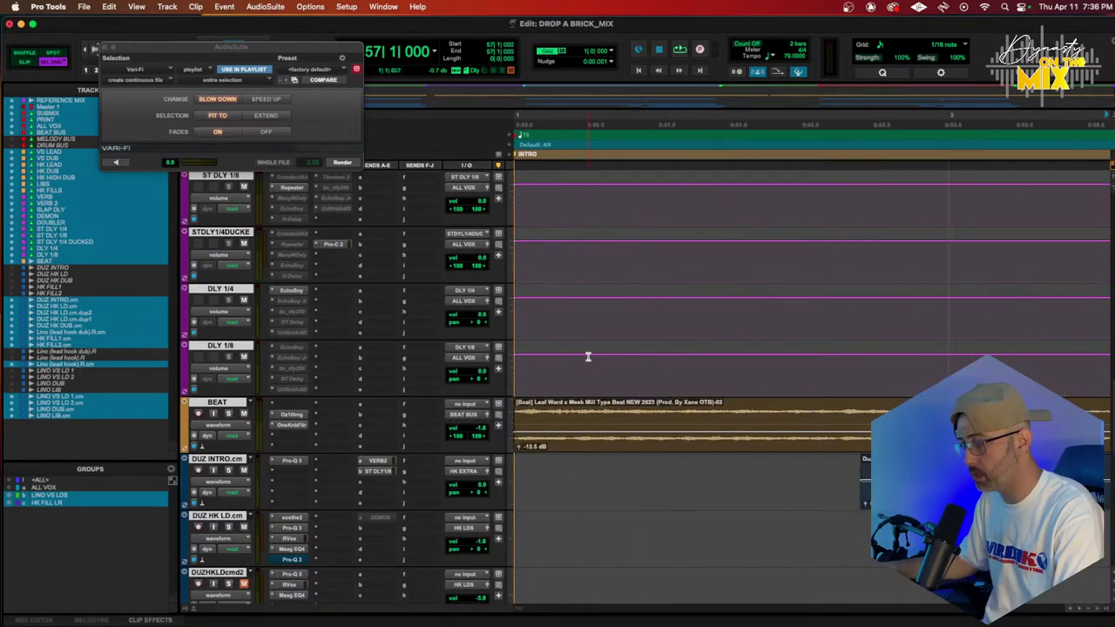
key(super+bracketright)
key(super+bracketright)
key(super+bracketright)
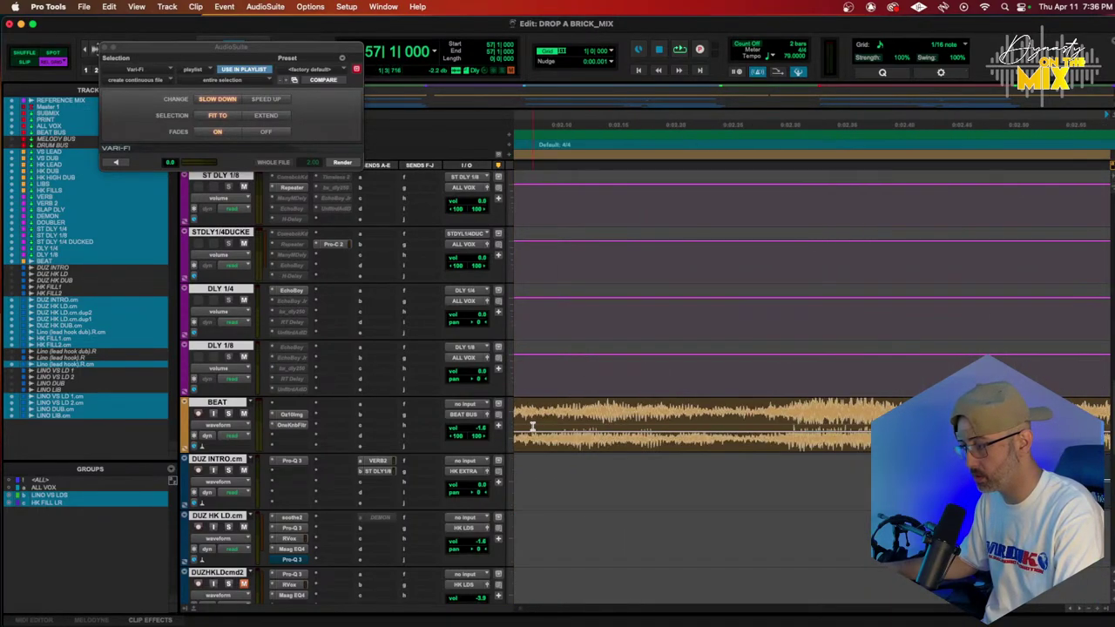
key(super+bracketright)
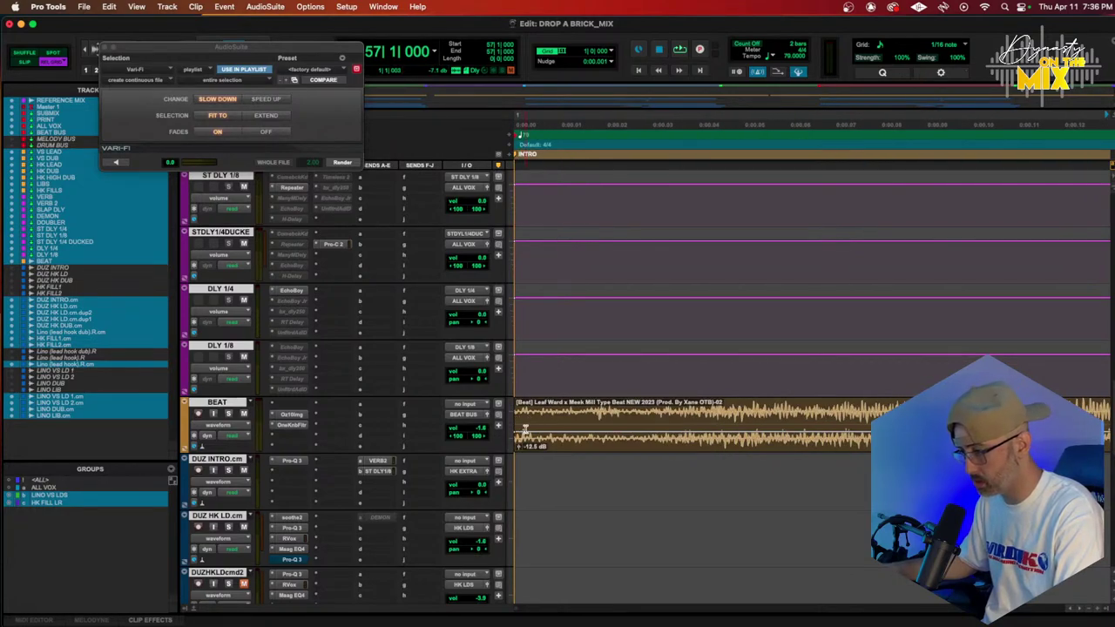
key(super+bracketright)
key(super+bracketright)
key(super+bracketright)
key(super+bracketright)
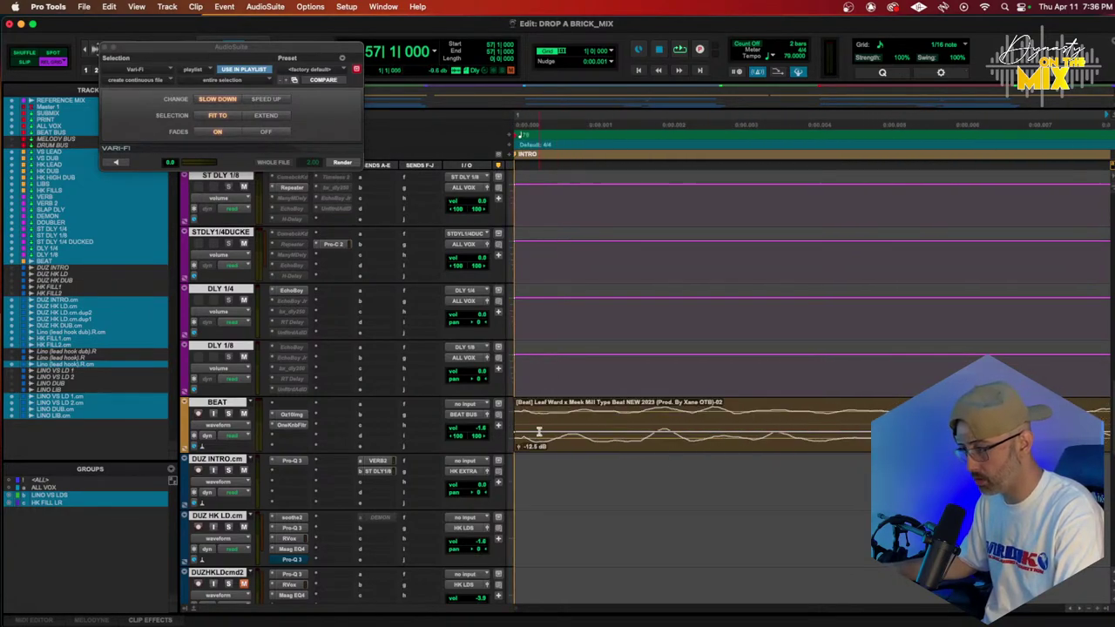
Examine the BEAT waveform's hits during HK 2, around bar 30, at close zoom against the grid lines
key(super+bracketleft)
key(super+bracketleft)
key(super+bracketleft)
key(super+bracketleft)
key(super+bracketleft)
key(super+bracketleft)
key(super+bracketleft)
key(super+bracketleft)
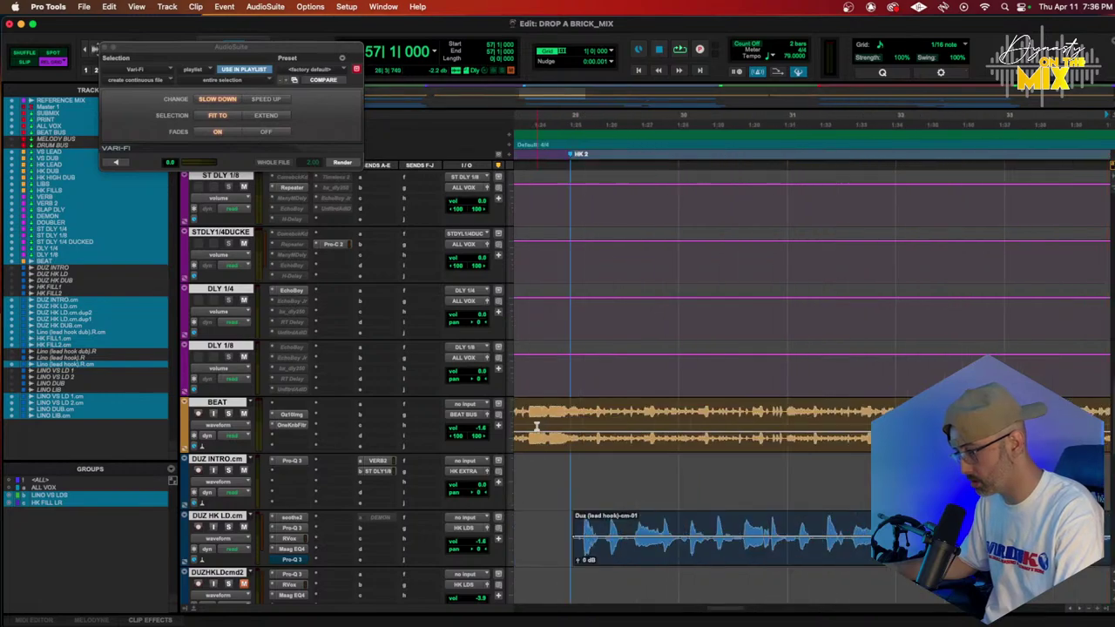
key(super+bracketright)
key(super+bracketright)
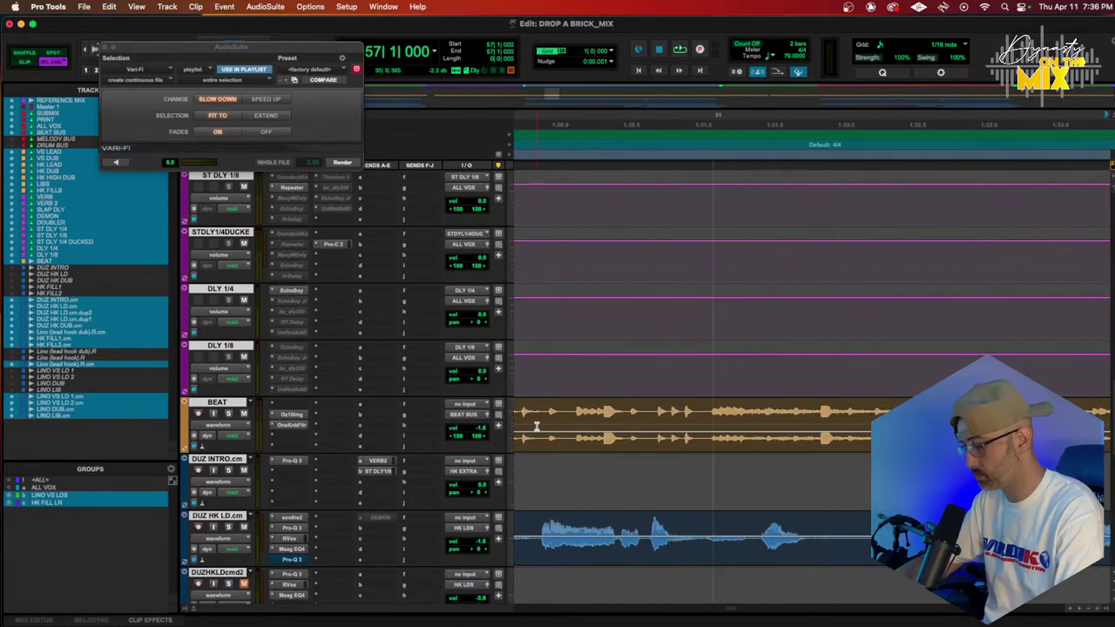
key(super+bracketright)
key(super+bracketright)
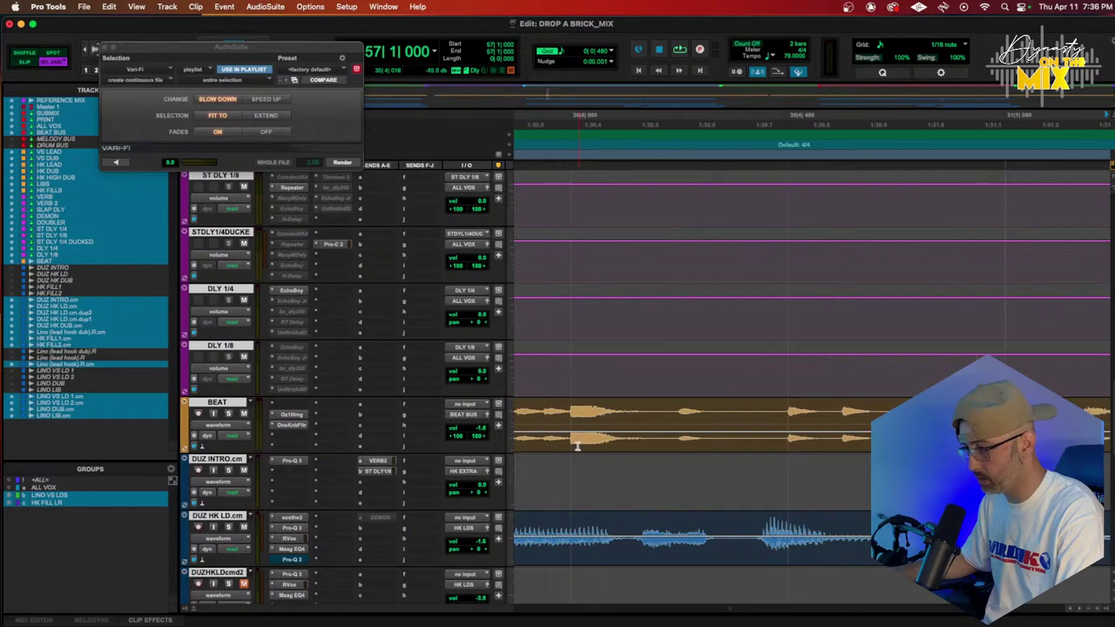
Try a stutter on the BEAT track by duplicating a 120-tick slice from 30|4|000 three times and playing it back
click(568, 423)
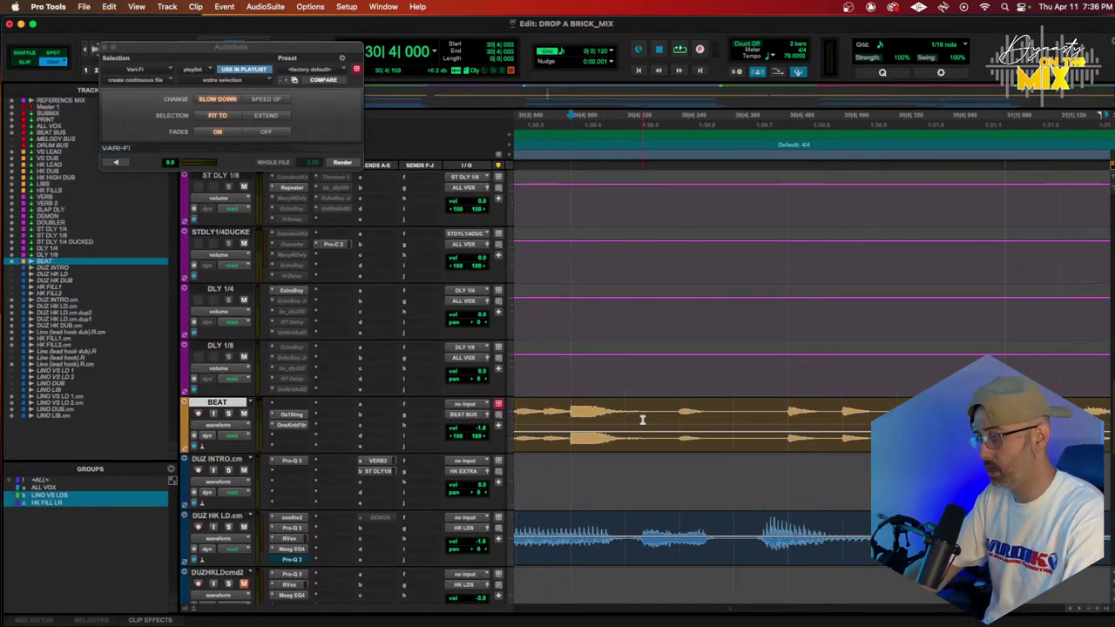
drag(588, 416, 633, 420)
key(super+d)
key(super+d)
key(super+d)
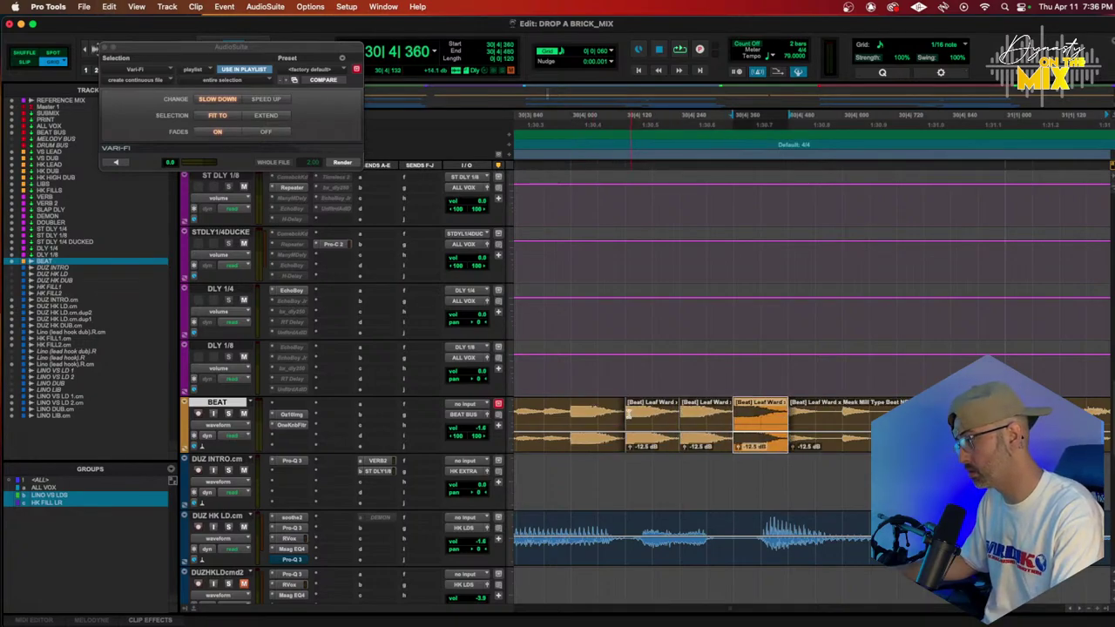
key(space)
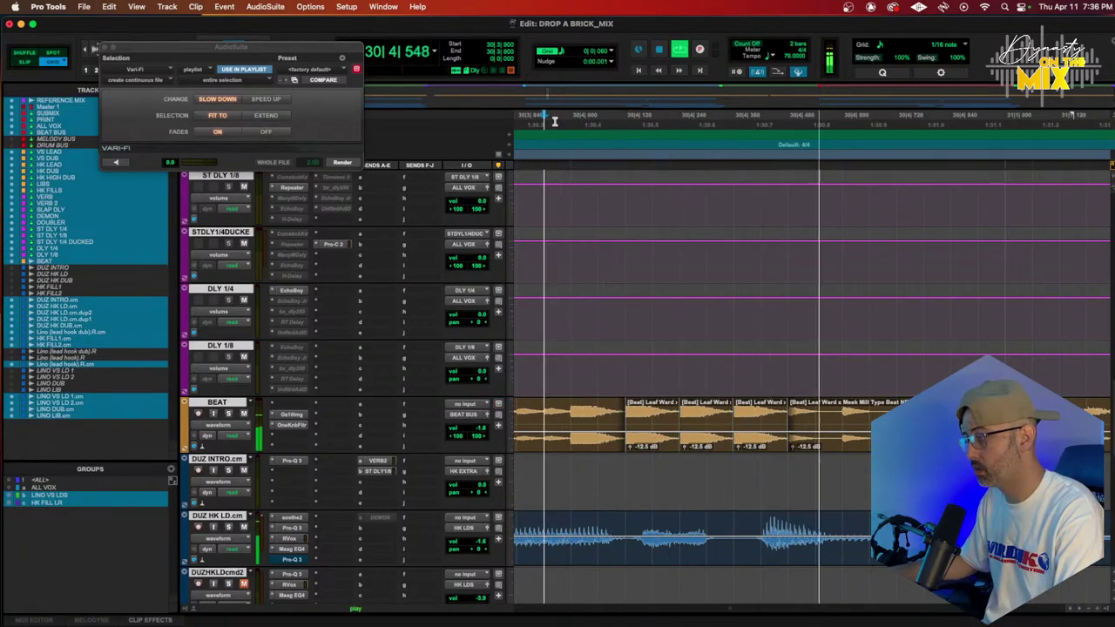
key(space)
Undo the three slice duplicates on the BEAT track in bar 30
key(super+z)
key(super+z)
key(super+z)
Try duplicating a 360-tick slice of the BEAT track starting at 37|1|000
key(super+bracketleft)
key(super+bracketleft)
key(super+bracketleft)
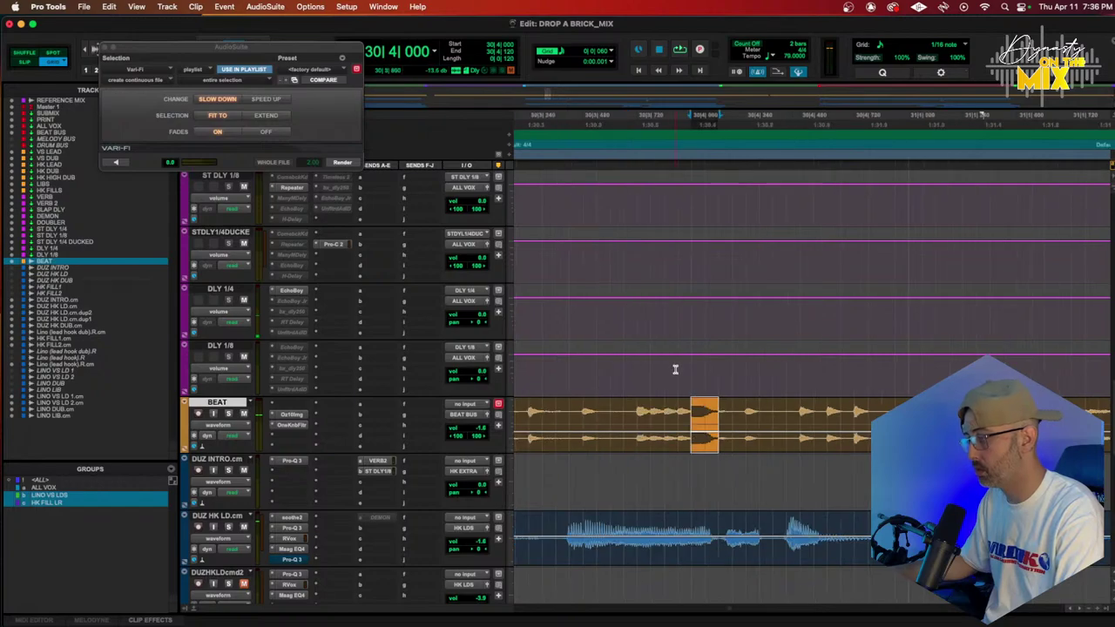
scroll(828, 394, right, 10)
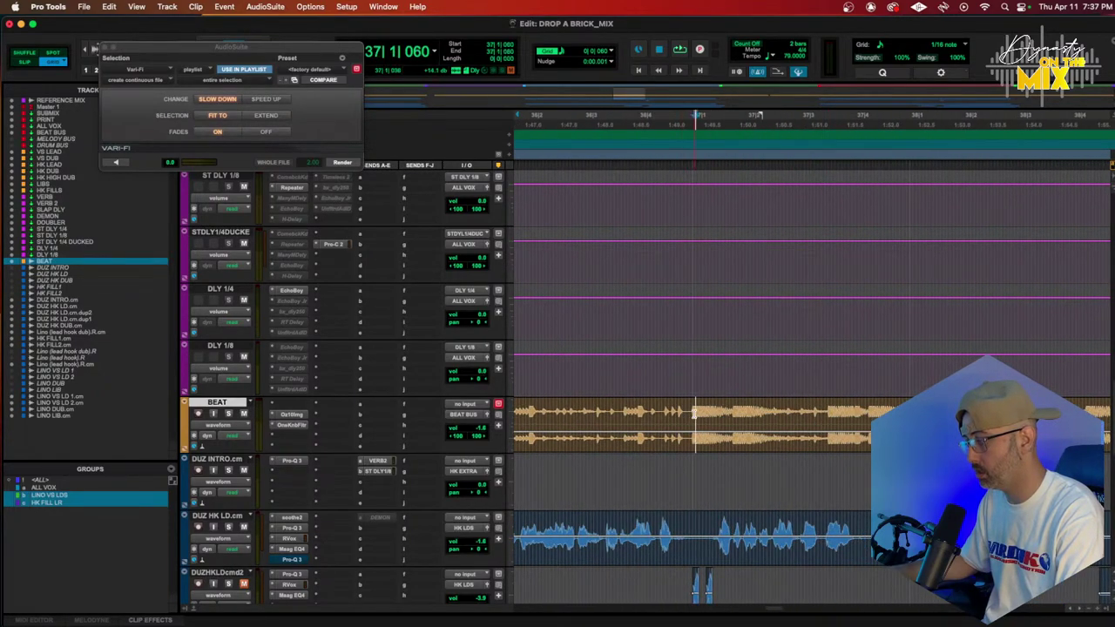
key(super+bracketright)
key(super+bracketright)
key(super+bracketright)
scroll(787, 425, down, 1)
key(super+bracketleft)
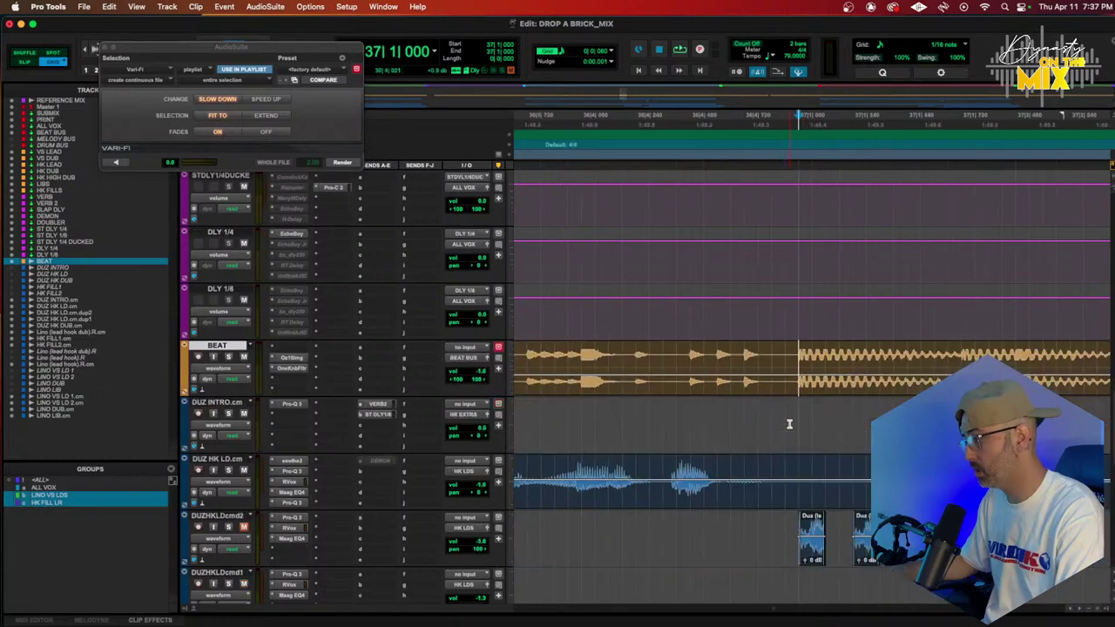
drag(798, 366, 841, 414)
drag(797, 369, 880, 369)
key(super+d)
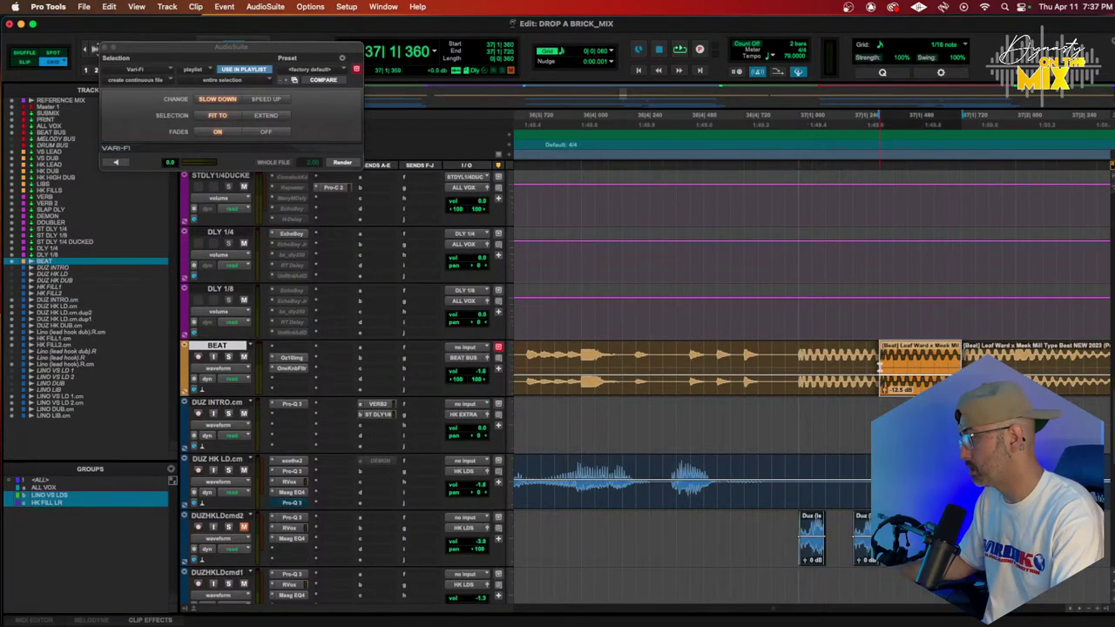
Undo the 360-tick duplicate and duplicate a 540-tick slice of the BEAT track from 37|1|000 instead
key(super+z)
drag(880, 367, 916, 367)
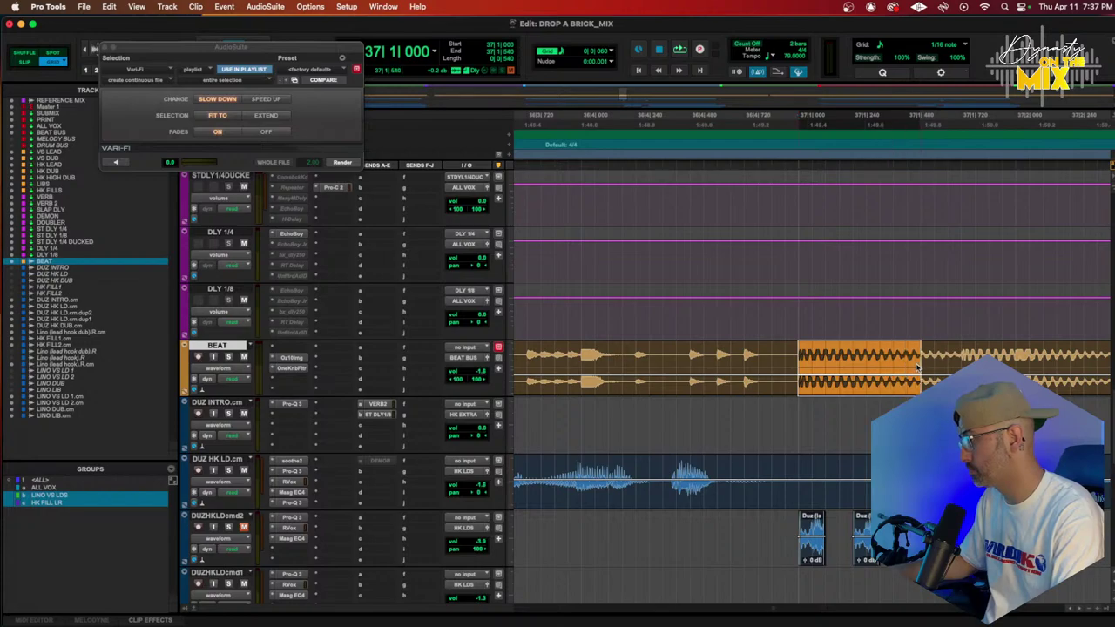
key(super+d)
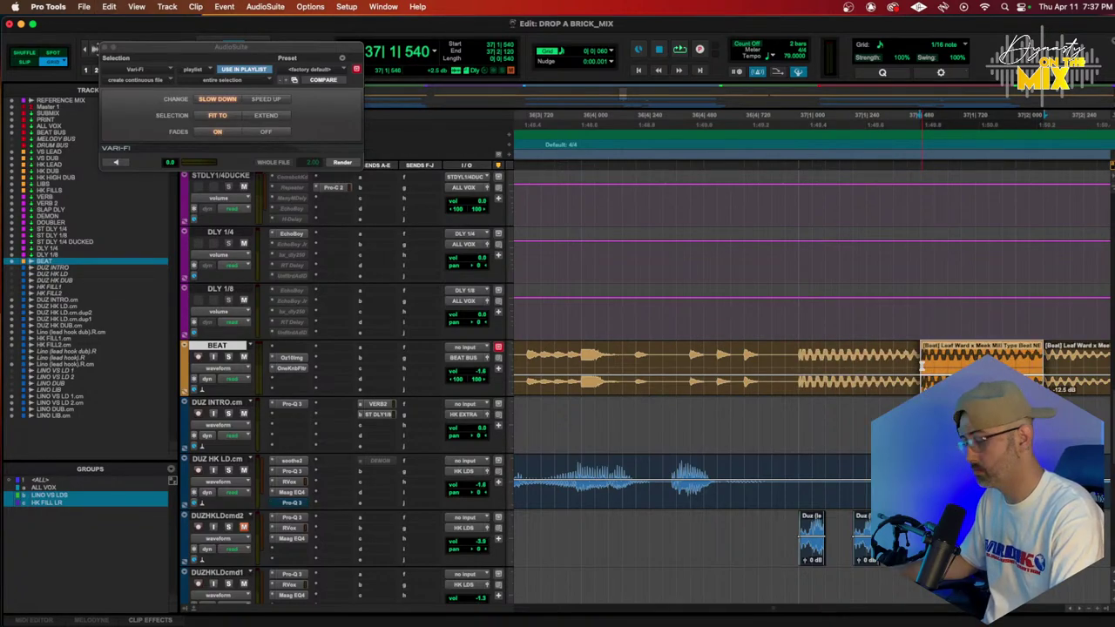
Undo the 540-tick duplicate and duplicate a 480-tick slice of the BEAT track from 37|1|000 three times
key(super+z)
mouse_move(917, 360)
mouse_down()
mouse_move(888, 357)
mouse_move(904, 355)
mouse_up()
key(super+d)
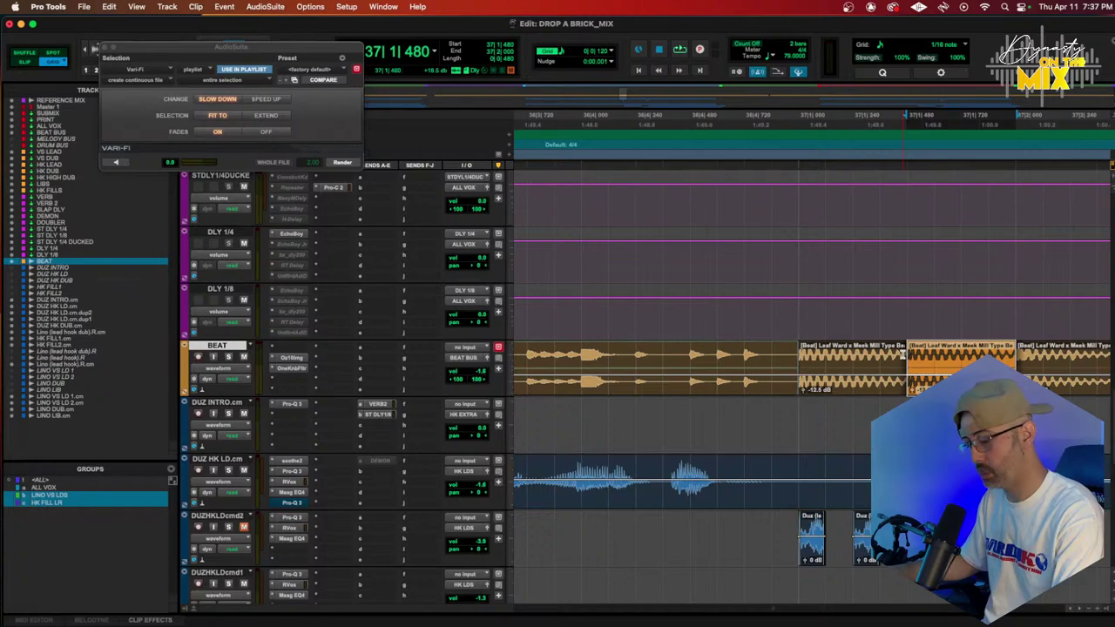
key(super+d)
key(super+d)
Play the repeated BEAT slices from 36|4|480, stop, and undo the duplicates in bar 37
key(super+[)
key(super+[)
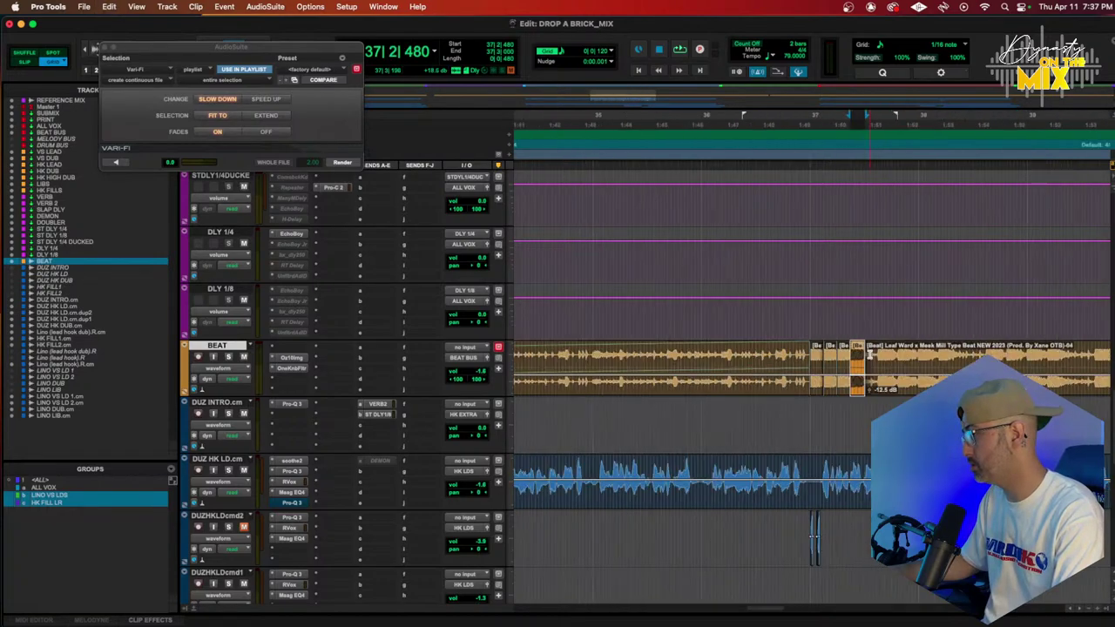
click(799, 118)
key(space)
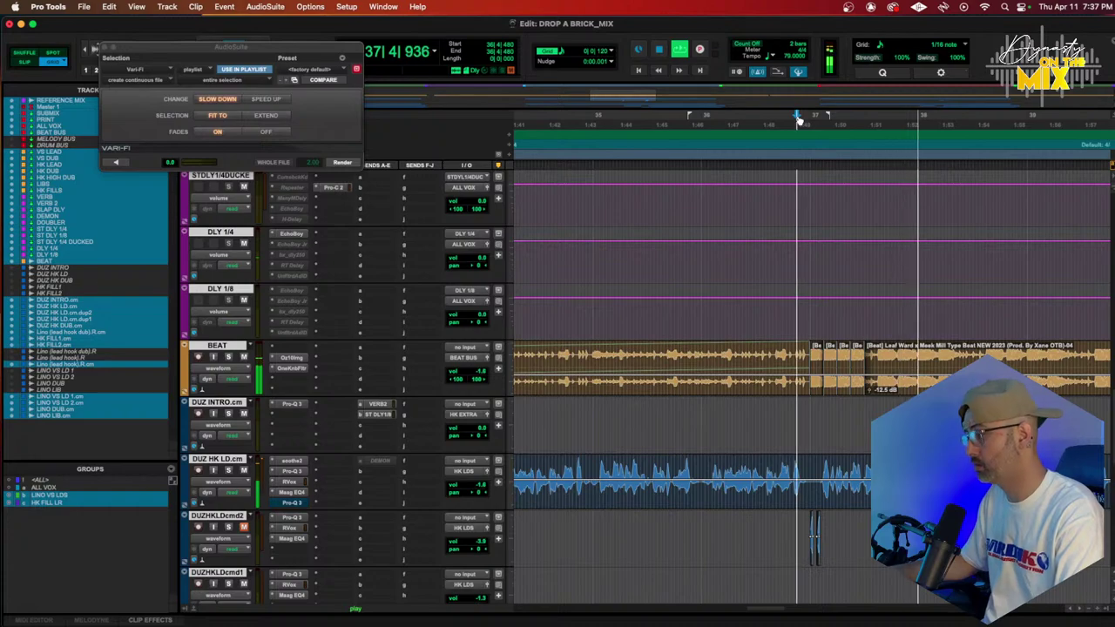
key(space)
key(super+z)
key(super+z)
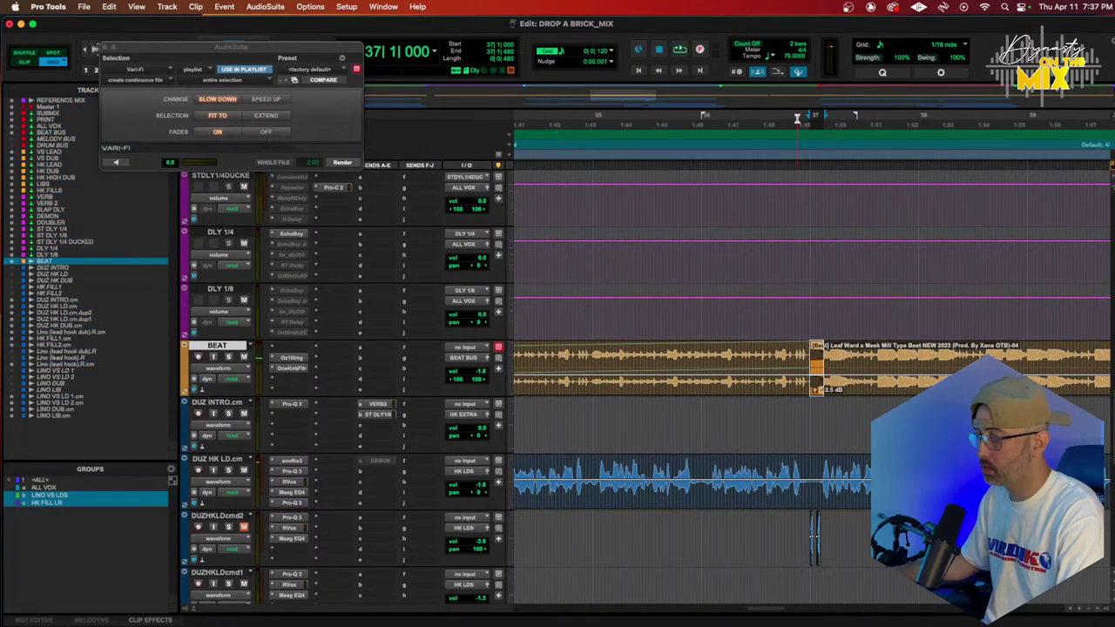
Return to the session start and look over the whole arrangement, the HK 2 section and the vocal tracks
key(super+bracketleft)
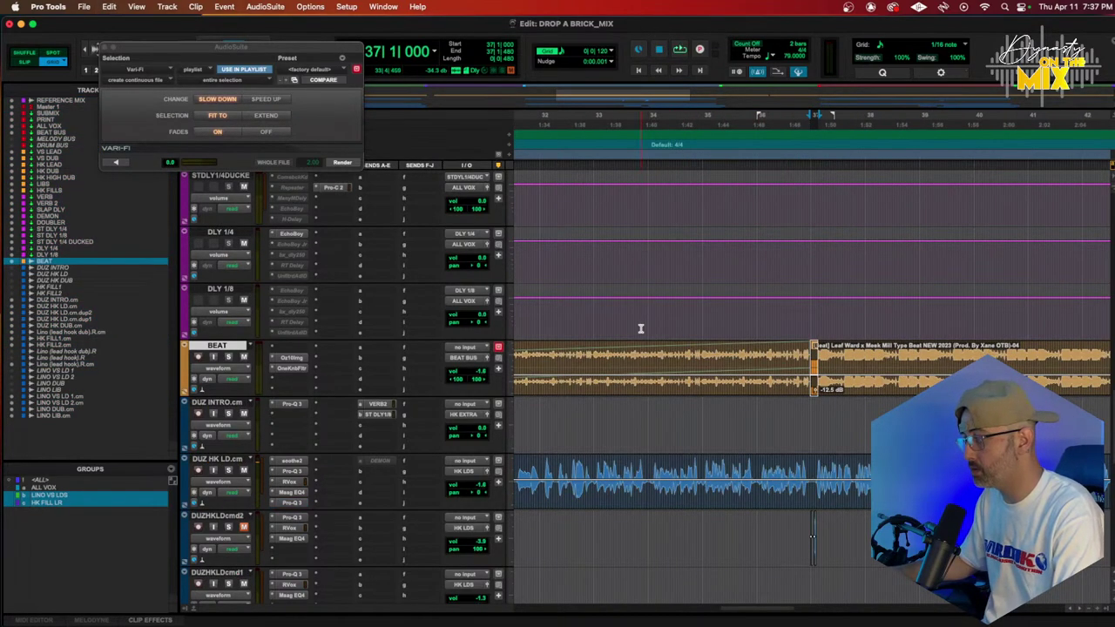
key(super+bracketleft)
scroll(640, 329, left, 15)
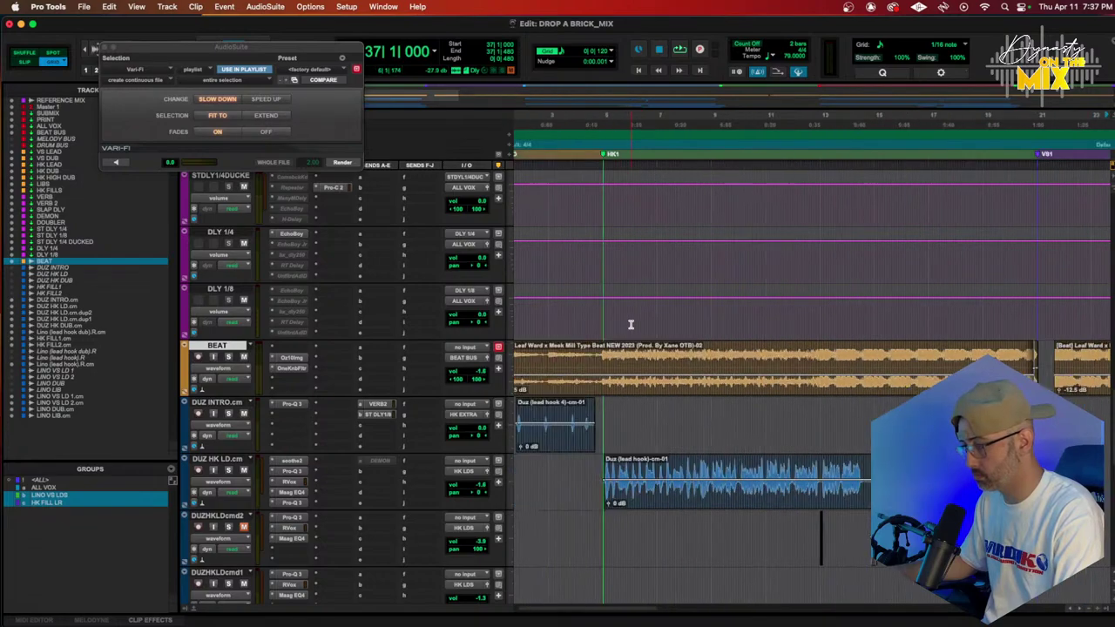
scroll(631, 323, left, 2)
key(super+bracketleft)
key(super+bracketleft)
key(super+bracketleft)
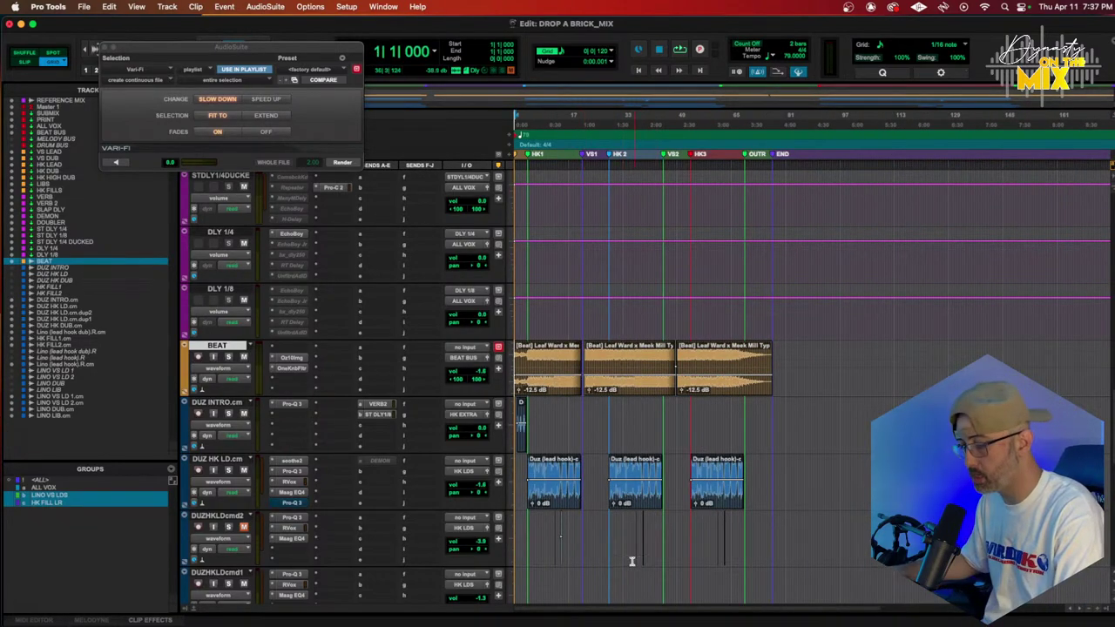
key(super+bracketright)
key(super+bracketright)
key(super+bracketright)
scroll(583, 413, left, 2)
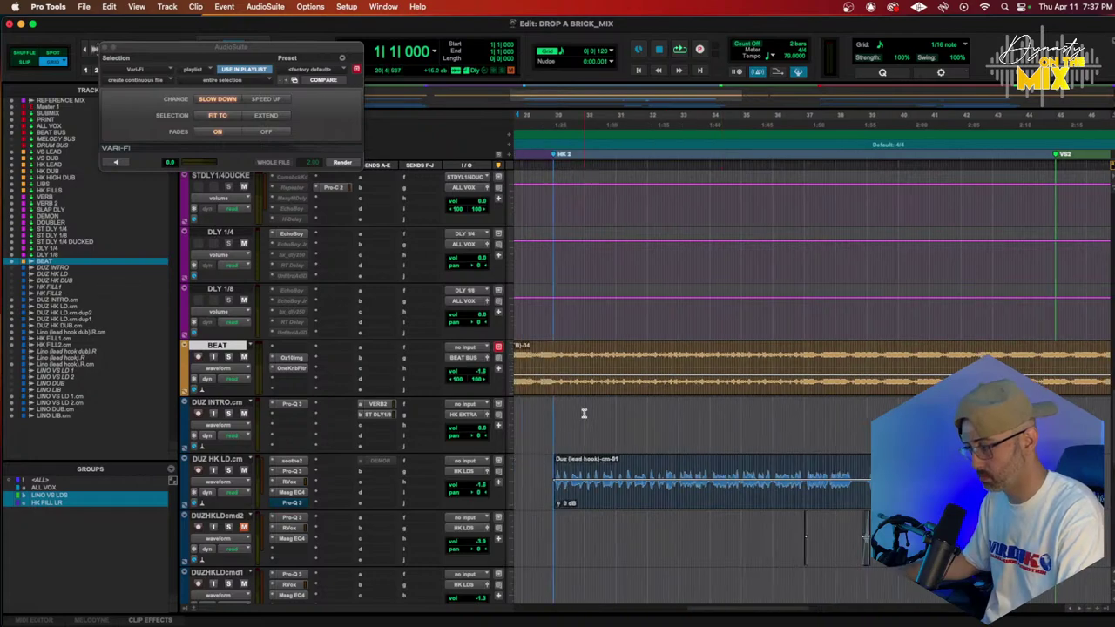
scroll(583, 413, left, 5)
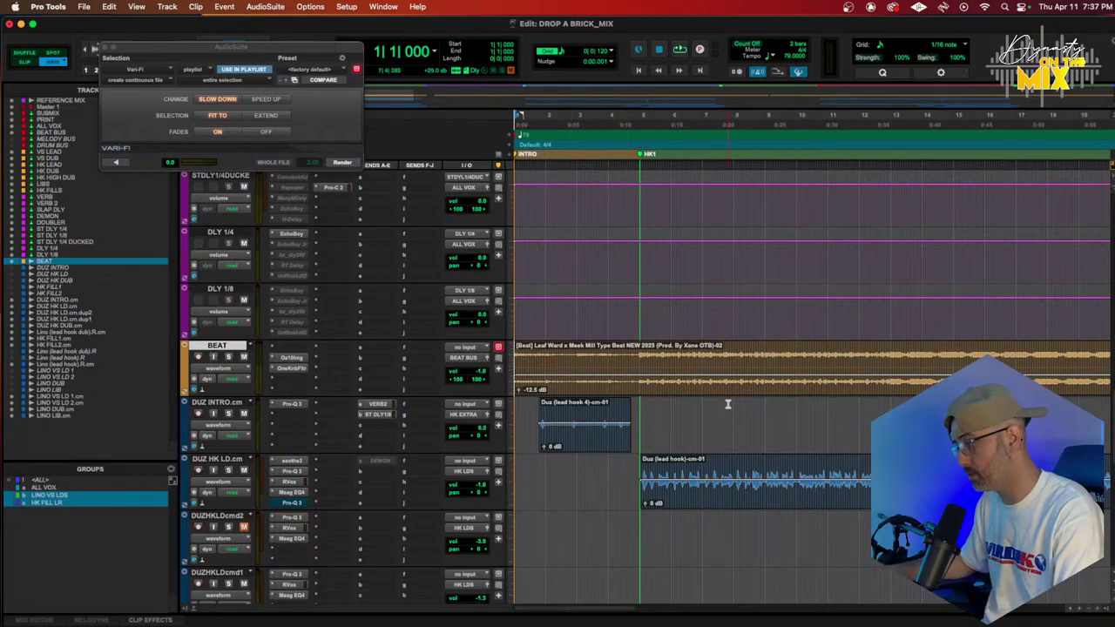
scroll(649, 421, down, 5)
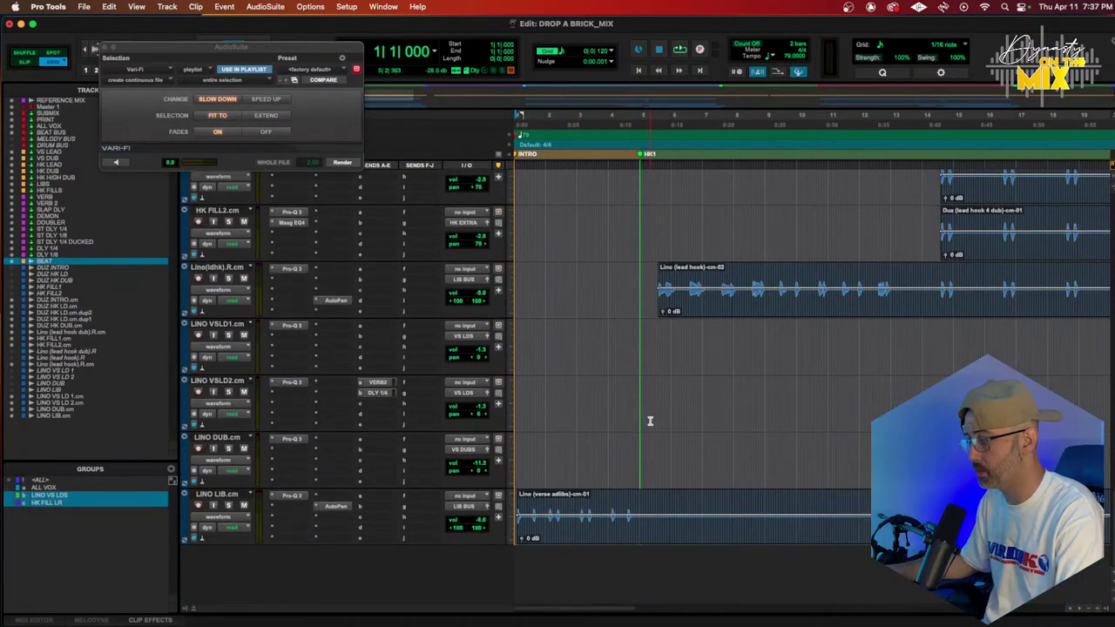
scroll(648, 421, up, 4)
scroll(649, 422, up, 3)
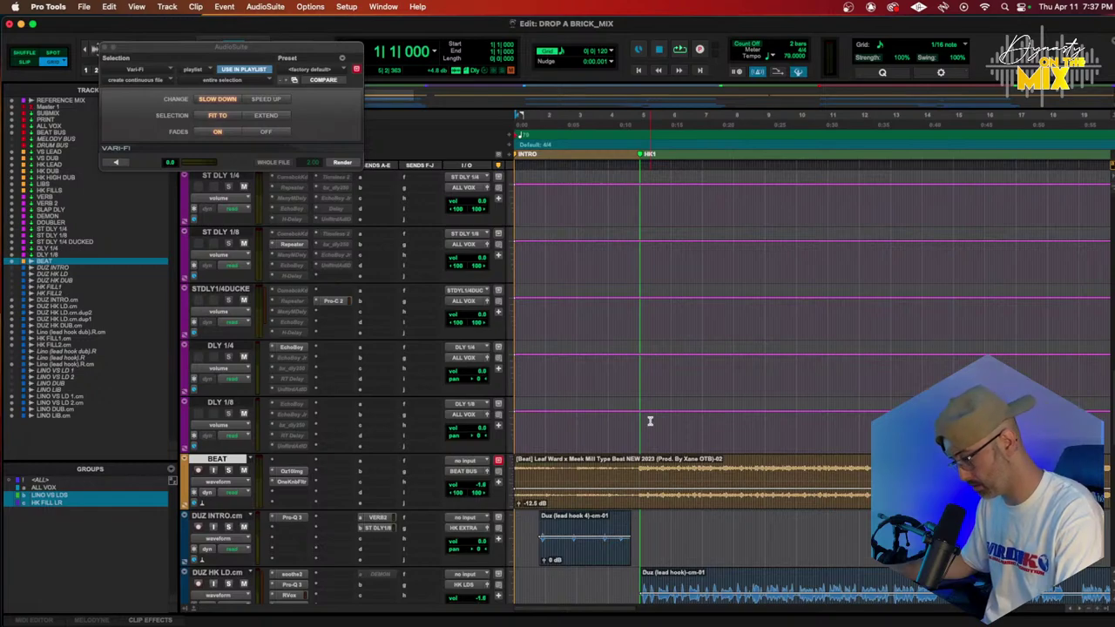
Play the song from the session start and save the session during playback
key(space)
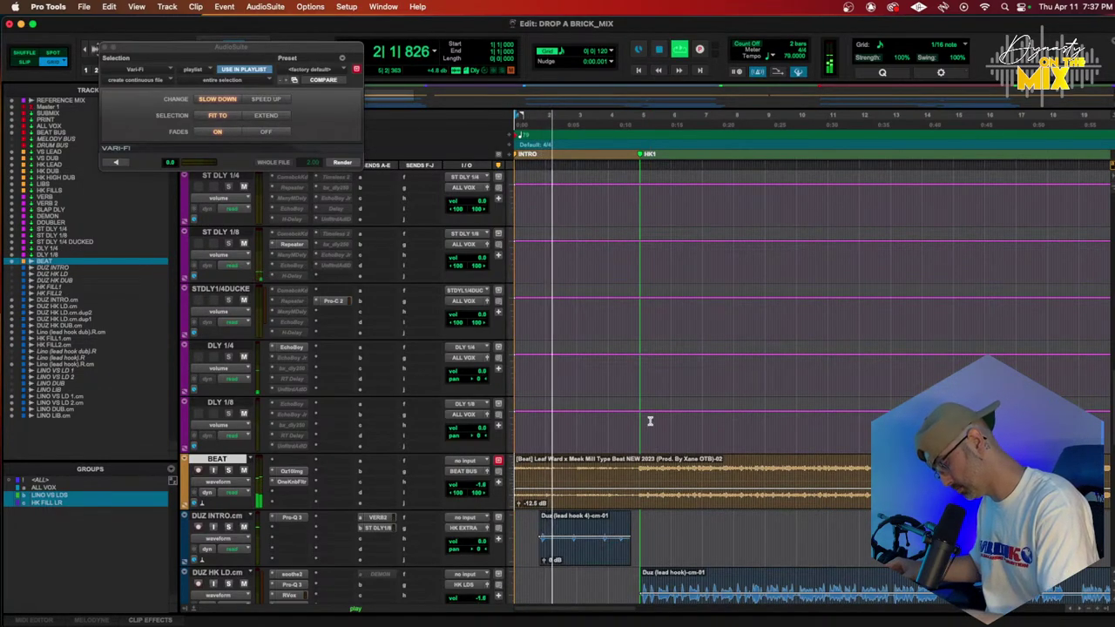
scroll(651, 421, down, 3)
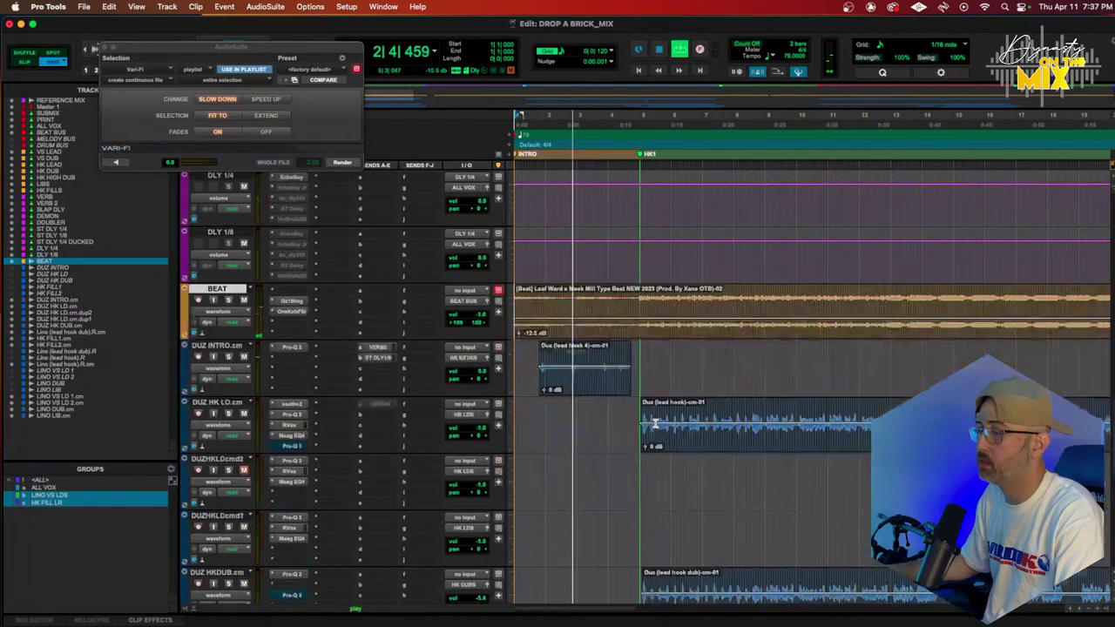
scroll(651, 422, down, 1)
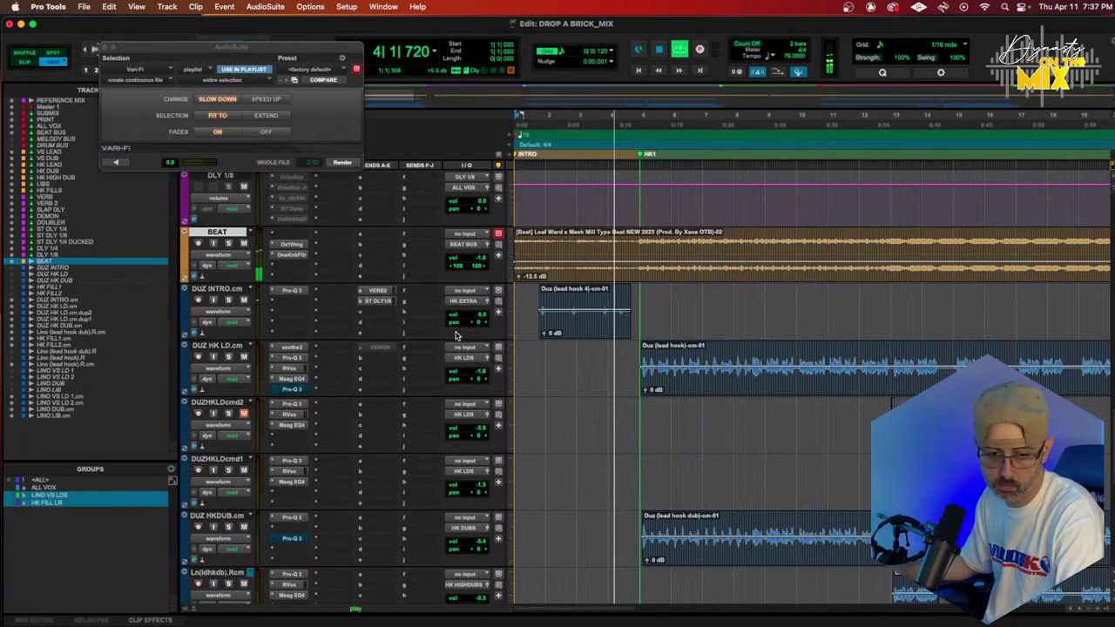
key(super+s)
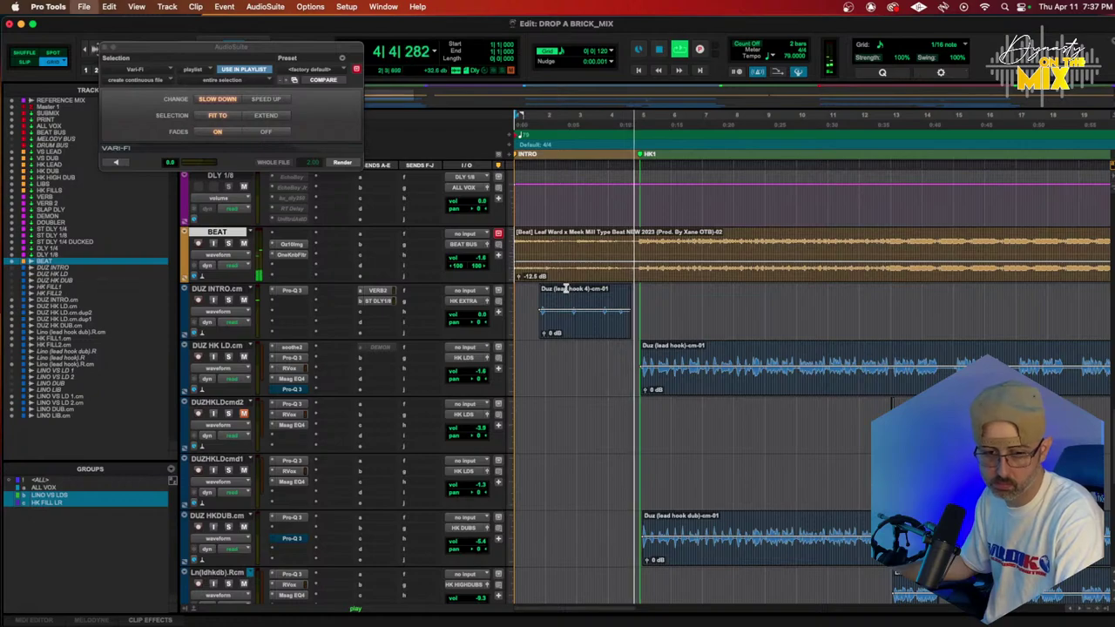
Lower the DUZ HK LD.cm track's volume to -2.3 dB while the song plays
scroll(566, 305, right, 5)
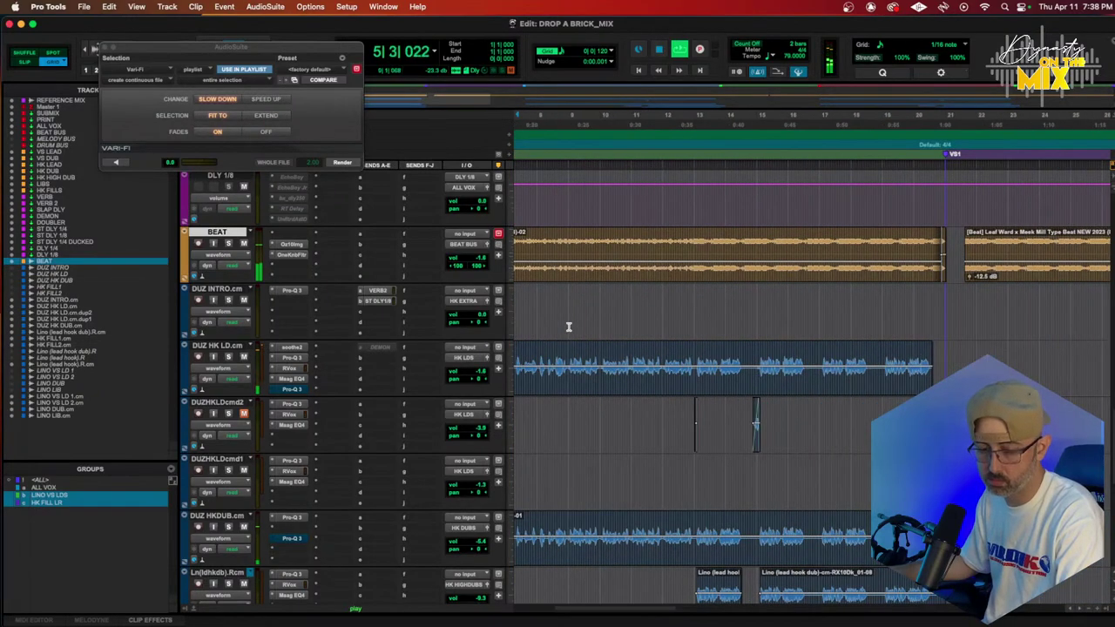
scroll(592, 340, left, 3)
scroll(592, 341, down, 2)
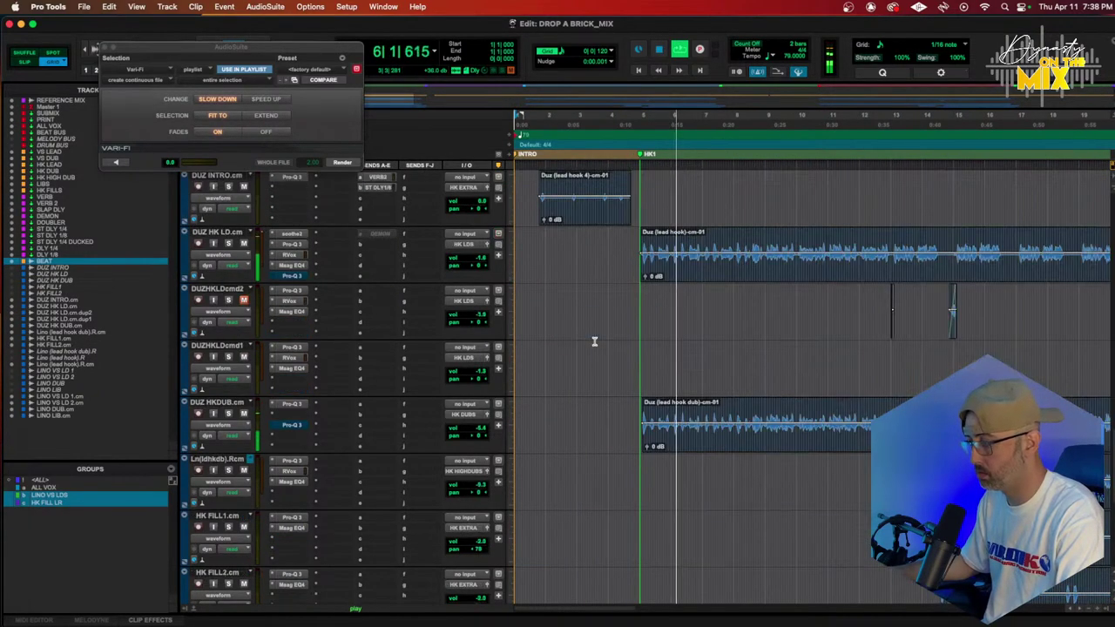
scroll(593, 340, left, 2)
drag(473, 260, 473, 270)
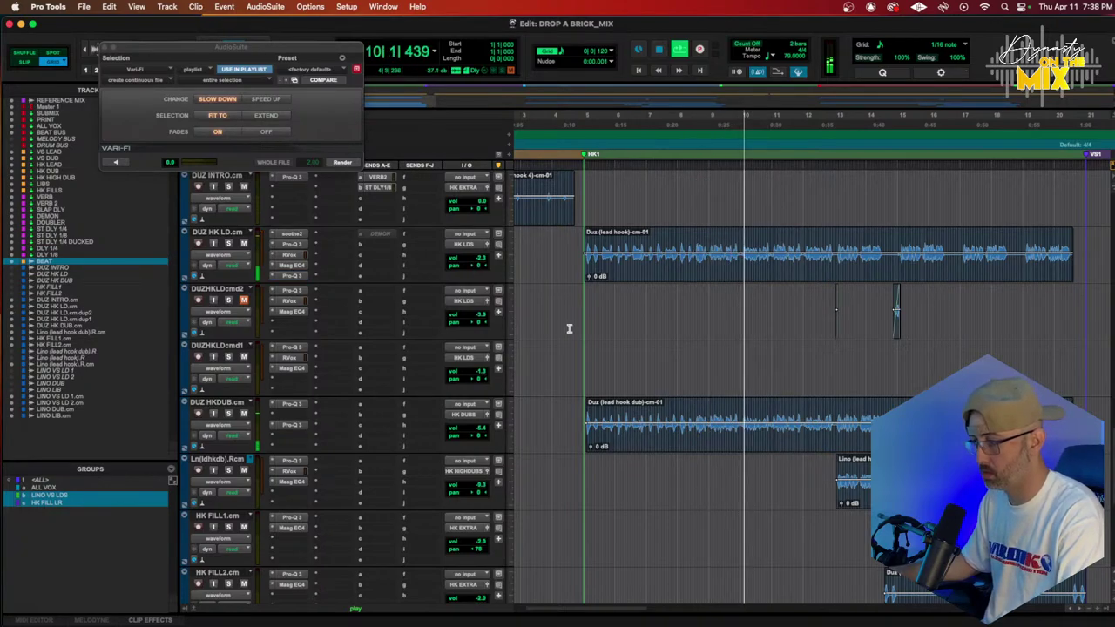
Raise the grouped HK FILL1.cm and HK FILL2.cm tracks' volume to -1.8 dB during playback
scroll(571, 329, down, 6)
scroll(571, 329, up, 4)
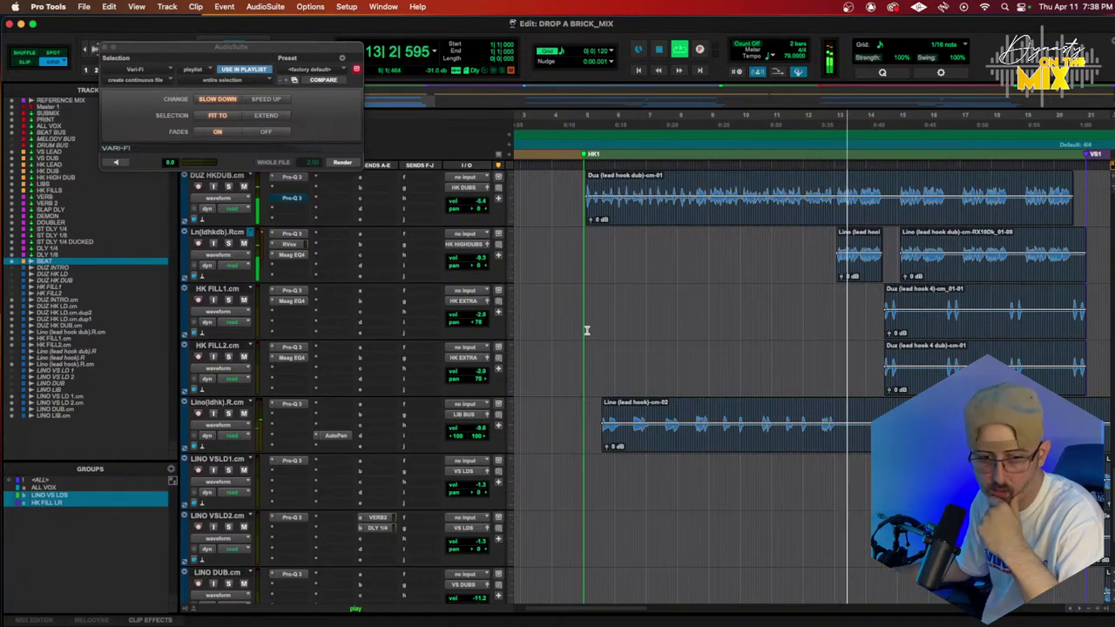
scroll(694, 273, up, 4)
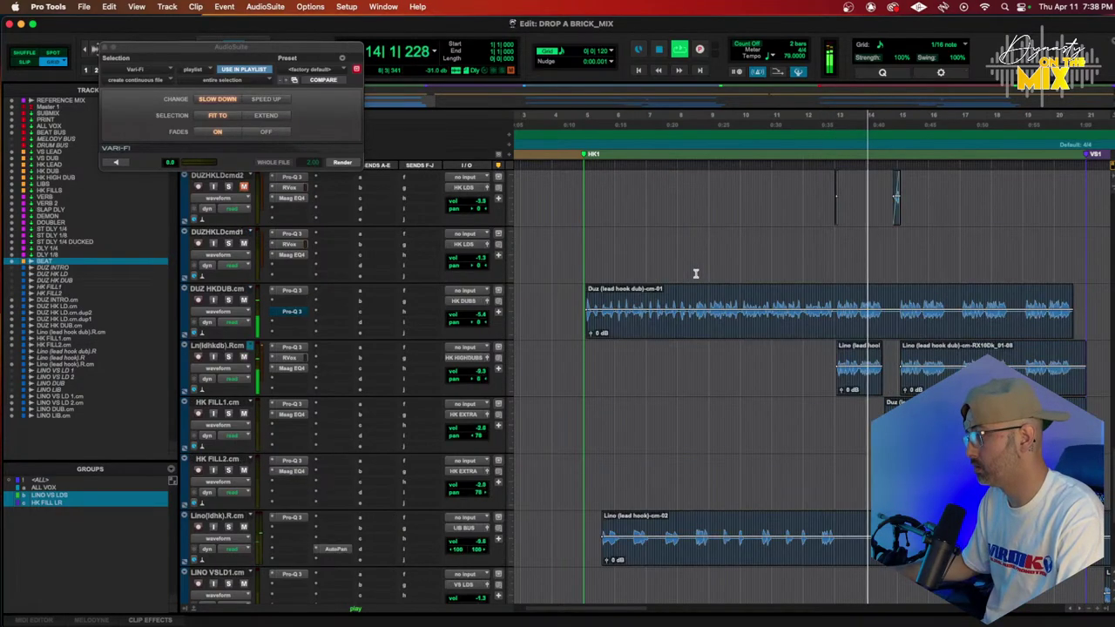
scroll(695, 273, right, 3)
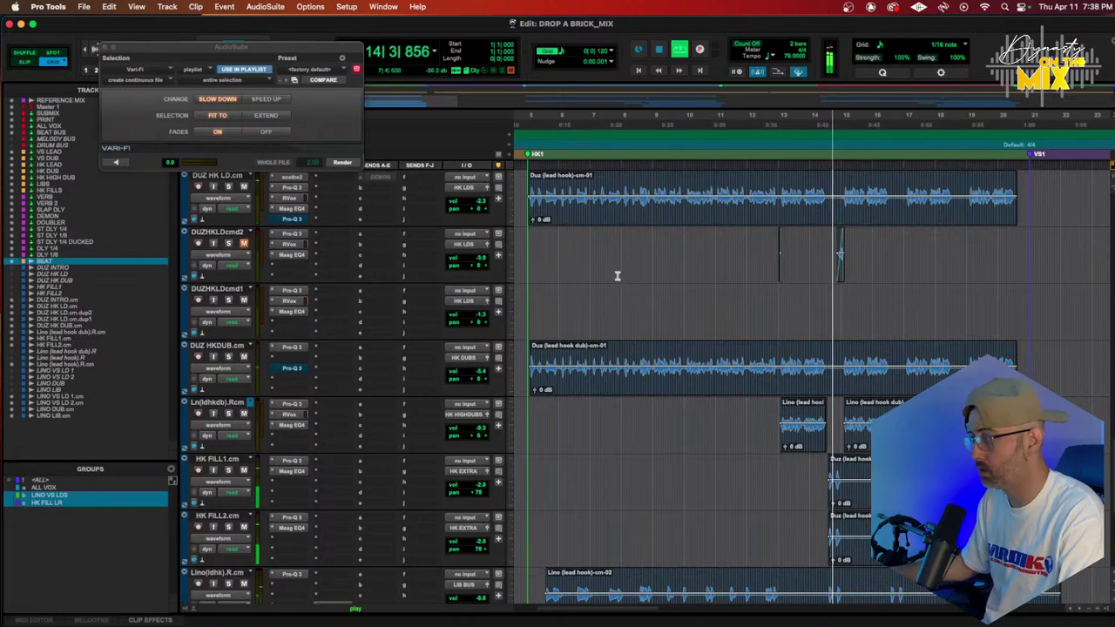
scroll(689, 252, right, 10)
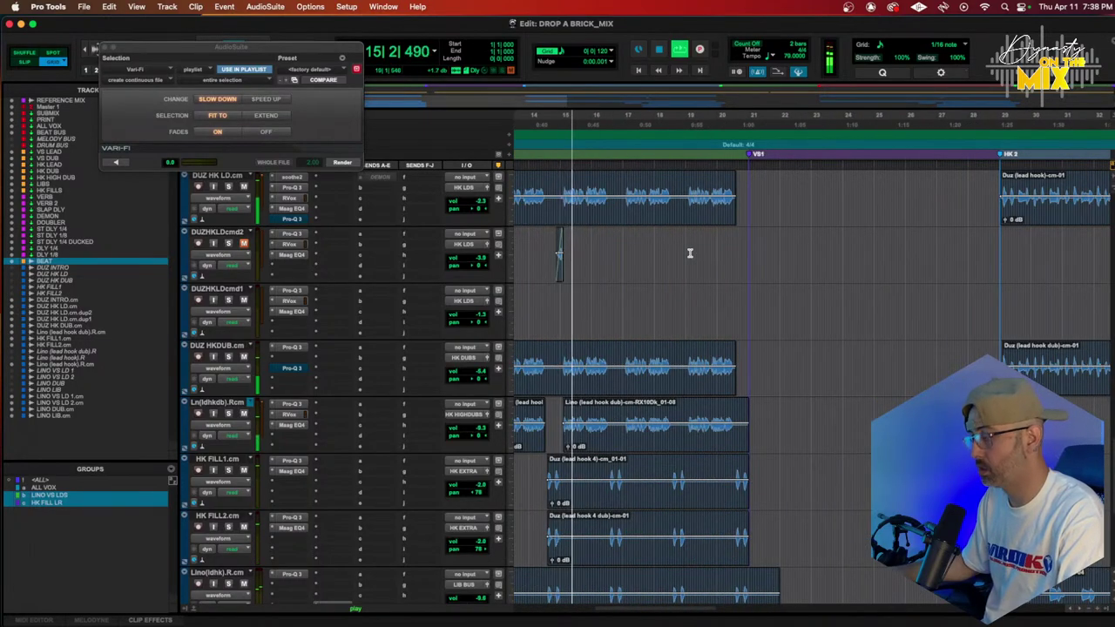
scroll(579, 349, down, 3)
scroll(557, 422, left, 1)
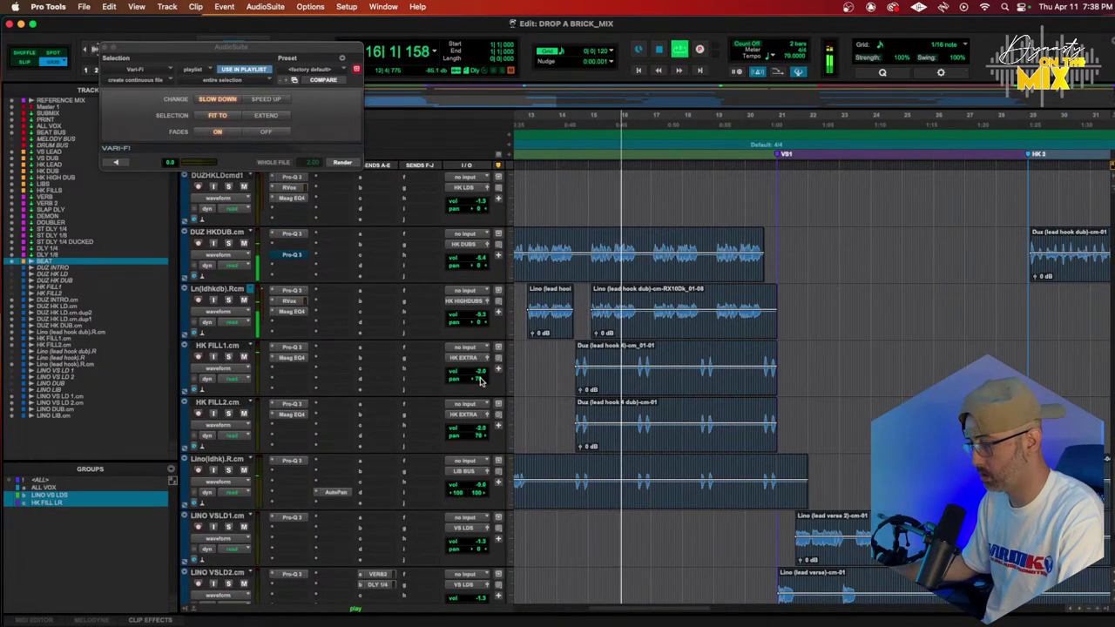
drag(467, 373, 467, 371)
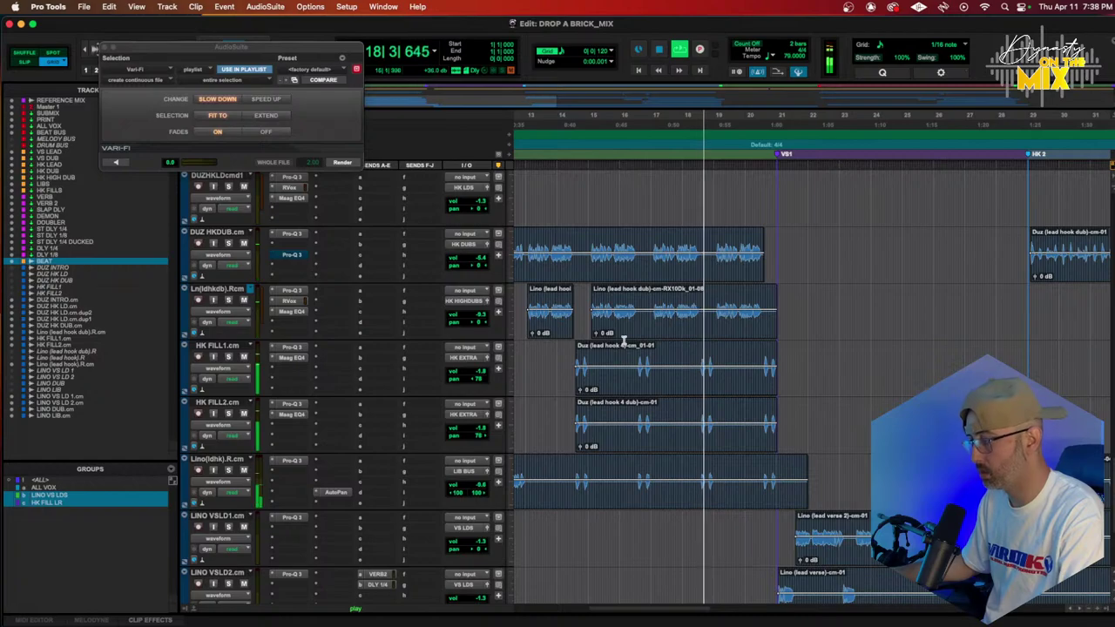
Turn off Parameter Link in the SUBMIX track's AMEK EQ 200 and fine-tune the side channel's EQ bands with Auto Listen on
scroll(625, 338, up, 5)
scroll(625, 338, up, 1)
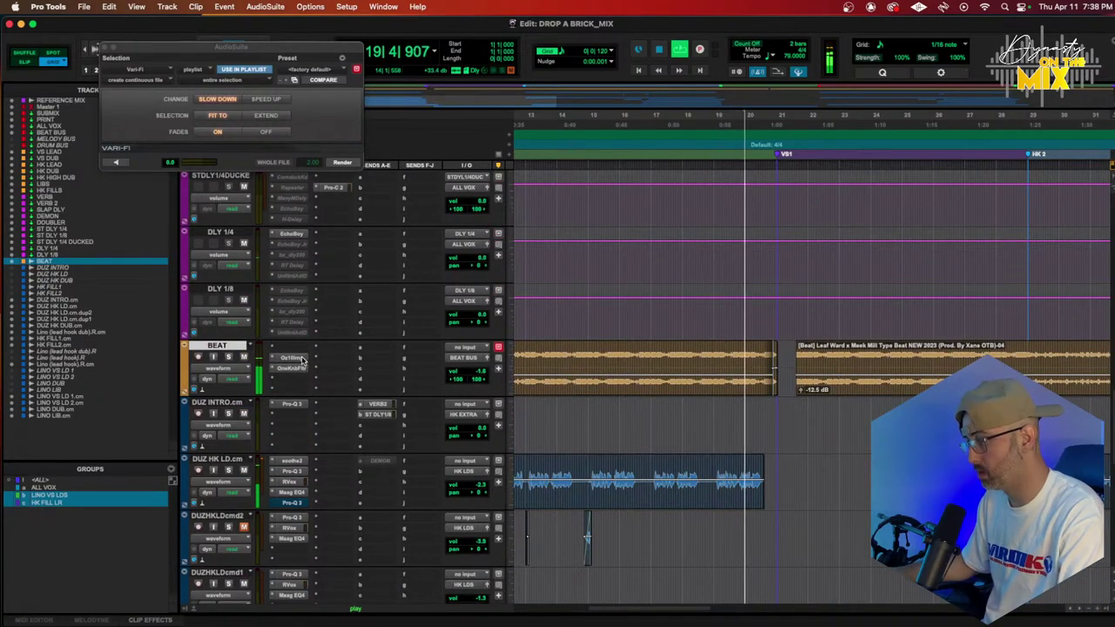
scroll(387, 332, up, 15)
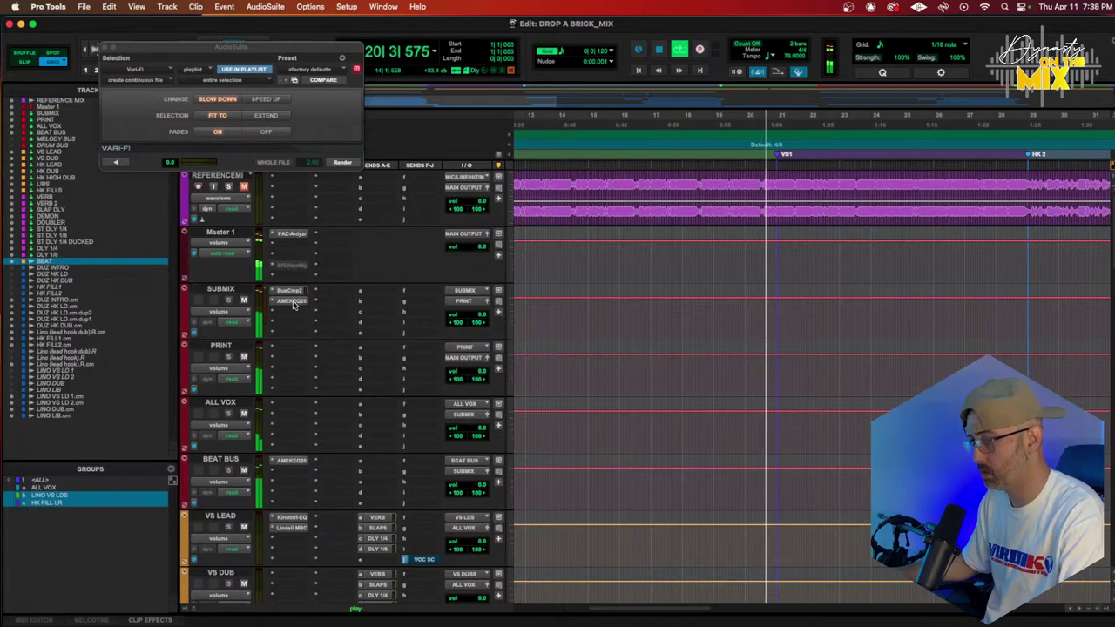
click(291, 301)
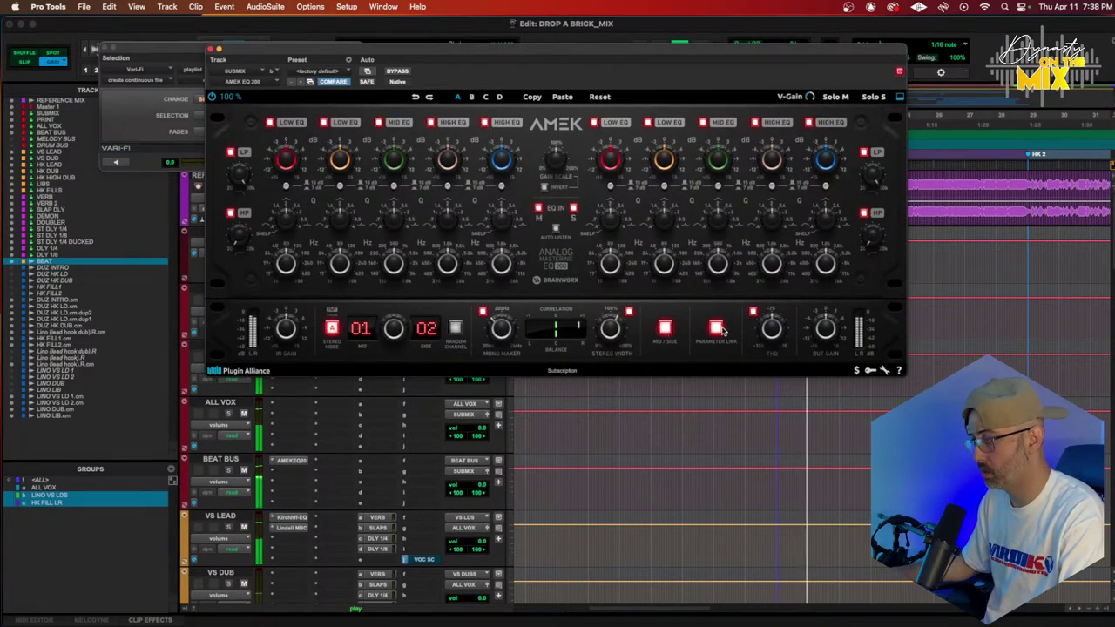
click(718, 328)
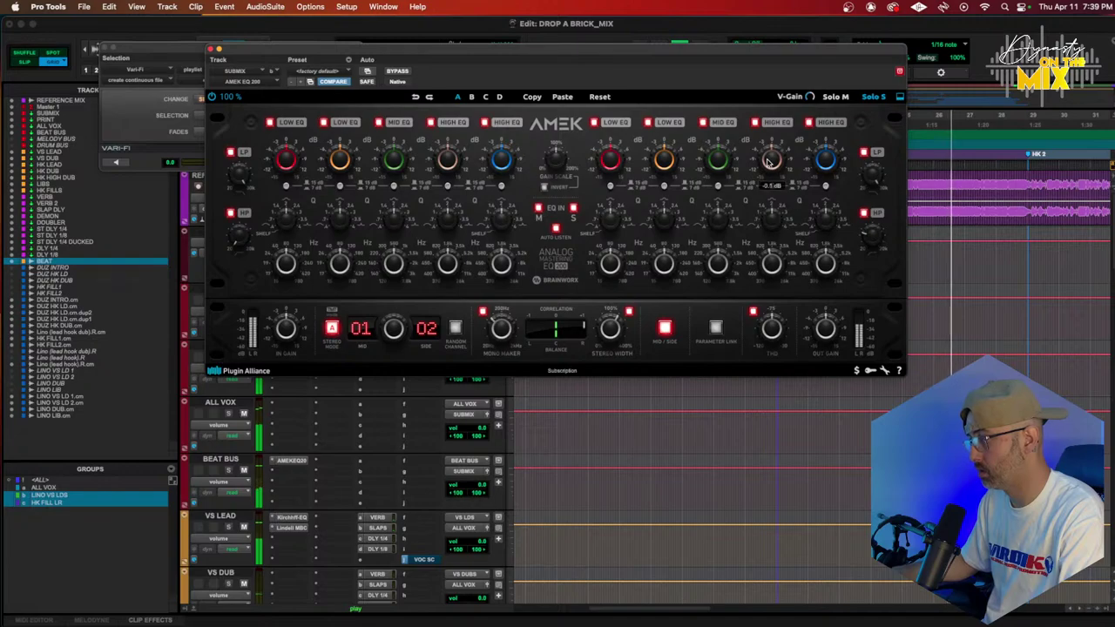
mouse_move(767, 166)
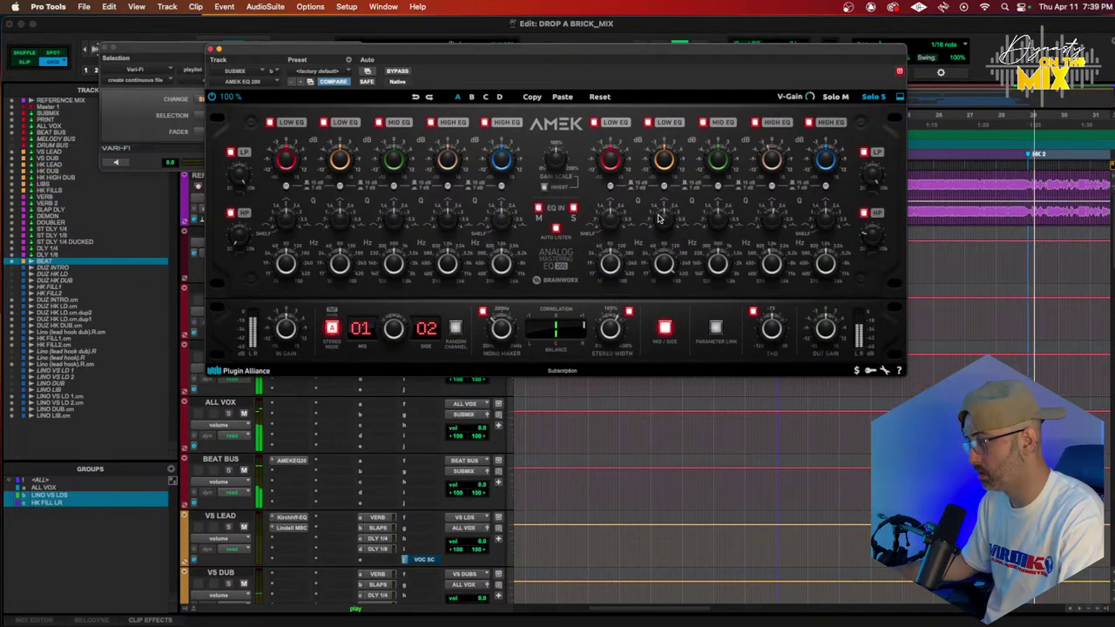
mouse_move(665, 161)
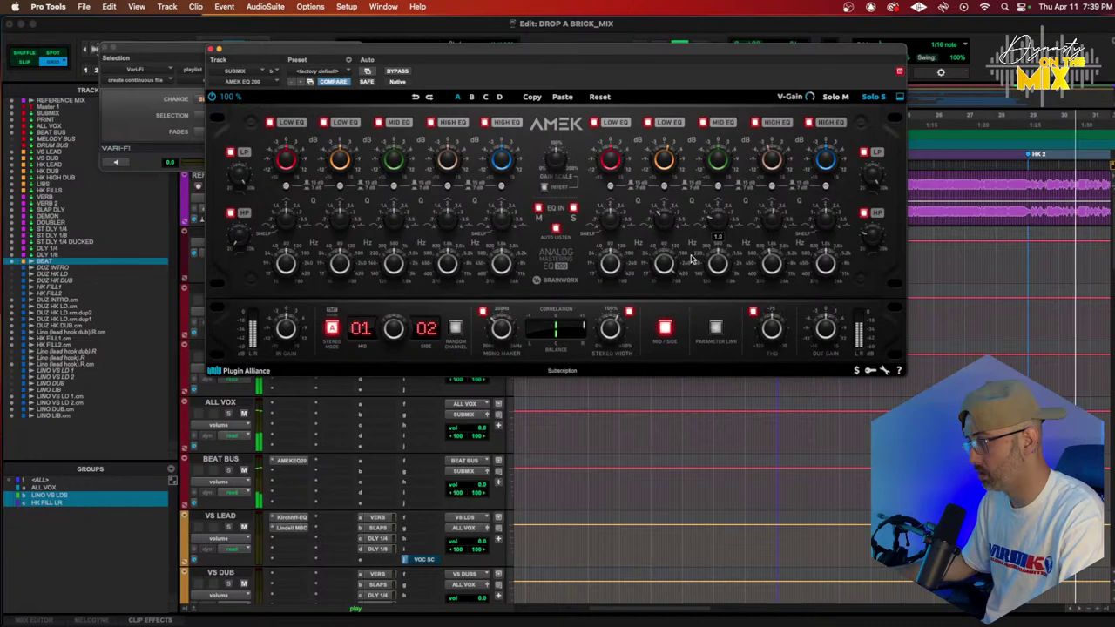
mouse_move(717, 159)
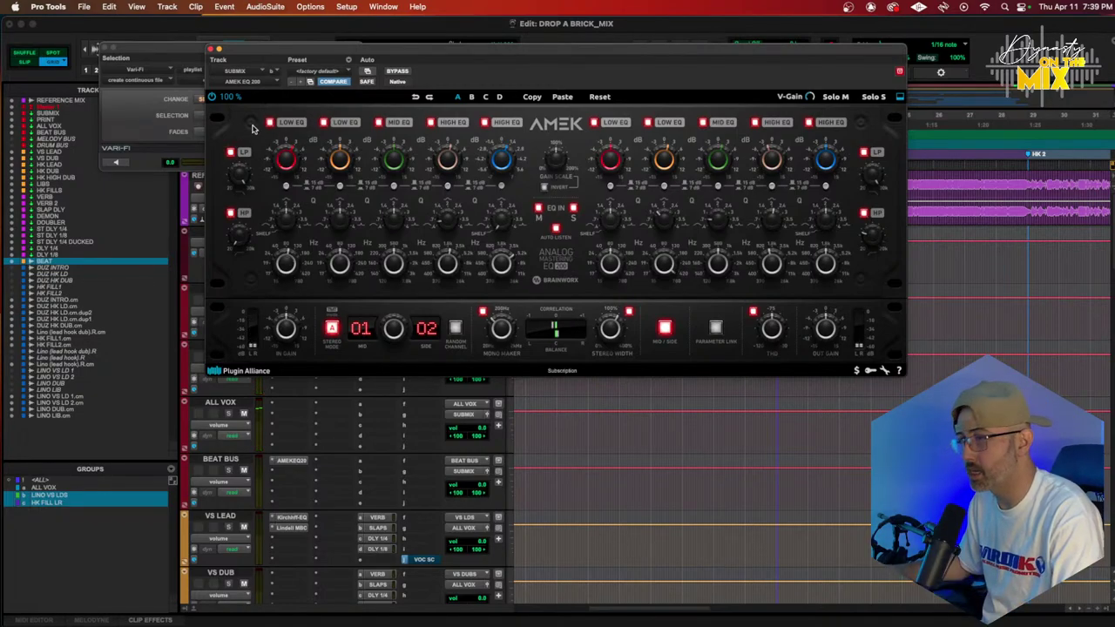
click(210, 50)
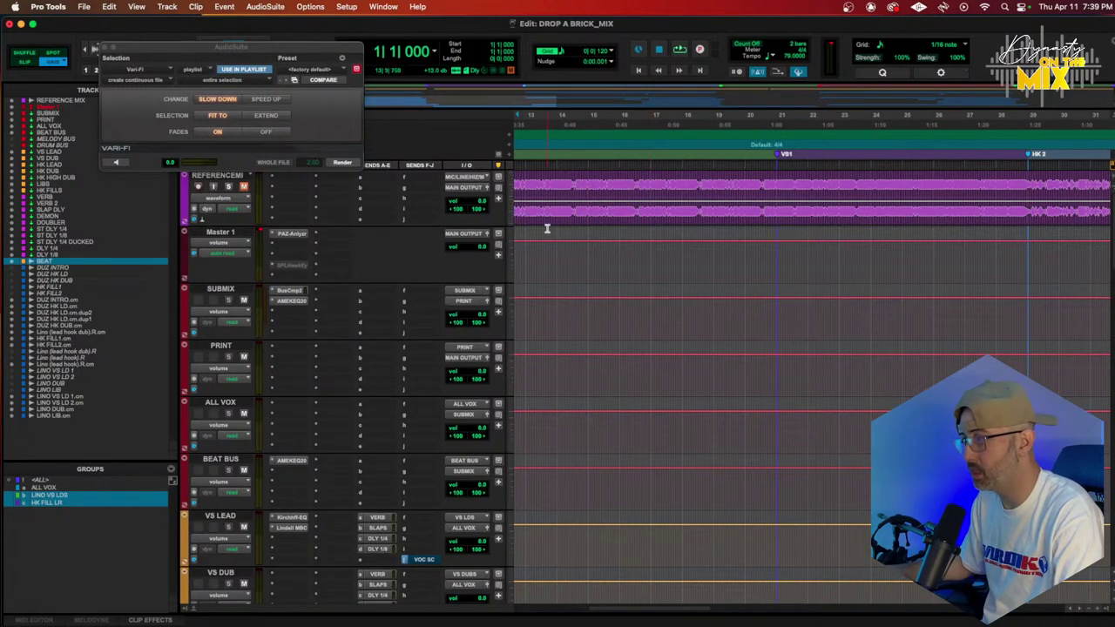
Copy the beat's title from the name of the first clip on the BEAT track, leaving out its -02 suffix
key(alt+a)
scroll(554, 233, down, 15)
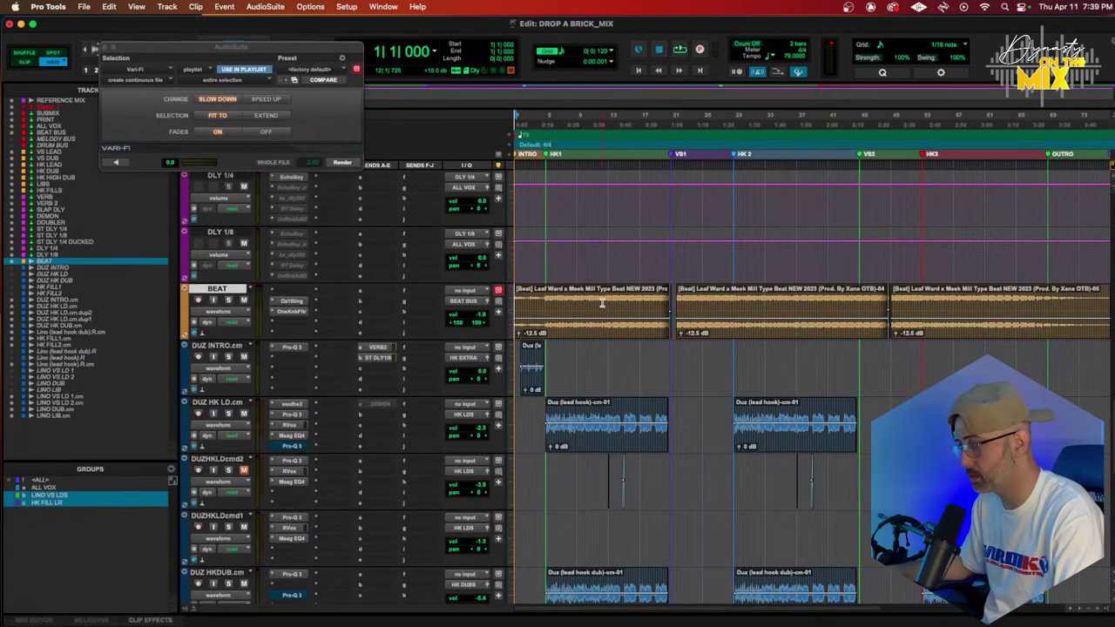
click(601, 302)
key(super+bracketright)
key(super+bracketright)
key(super+bracketright)
key(Home)
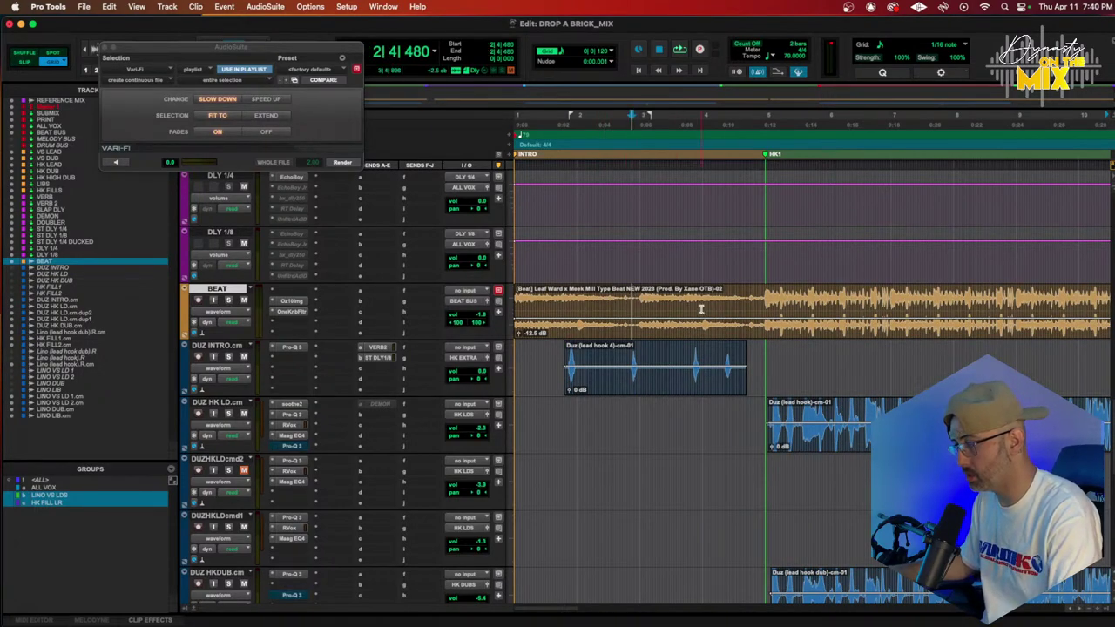
mouse_move(348, 620)
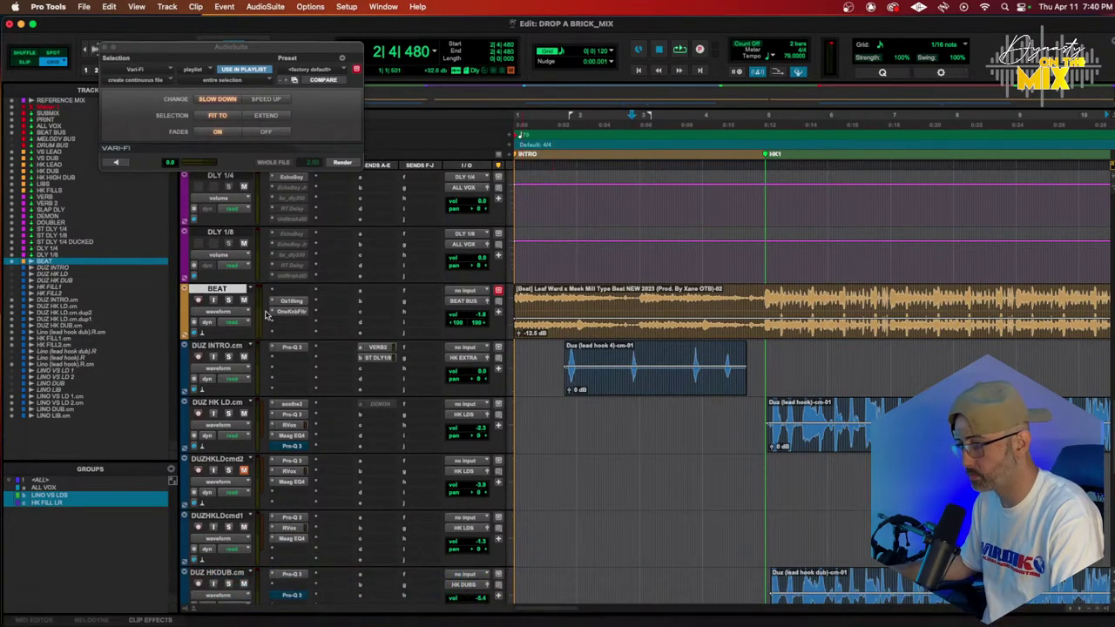
double_click(577, 293)
click(530, 231)
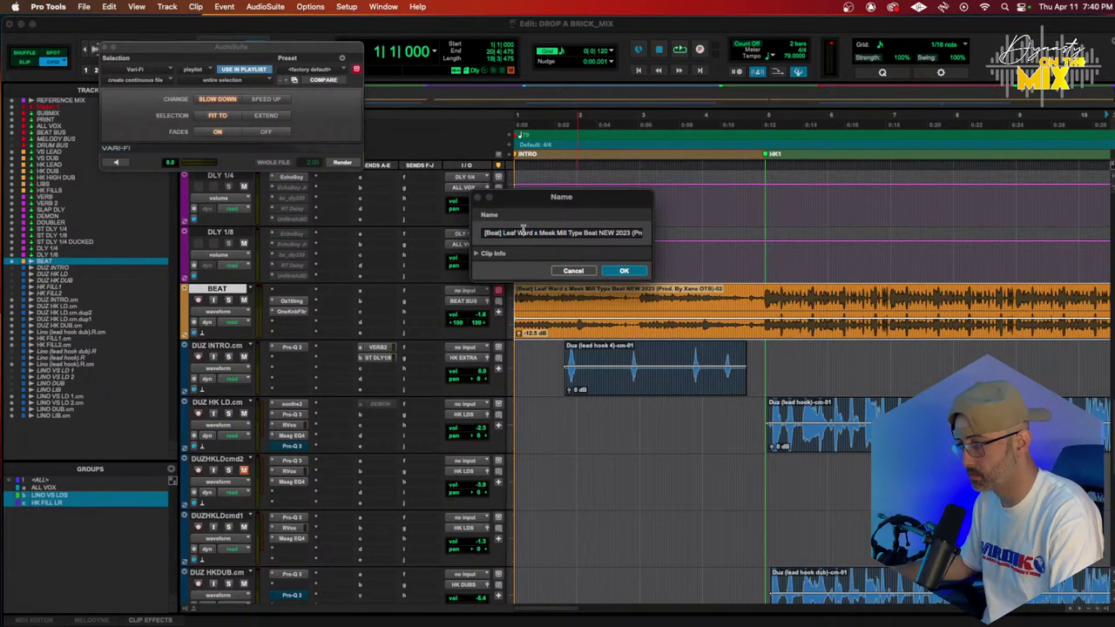
drag(502, 231, 673, 229)
key(cmd+c)
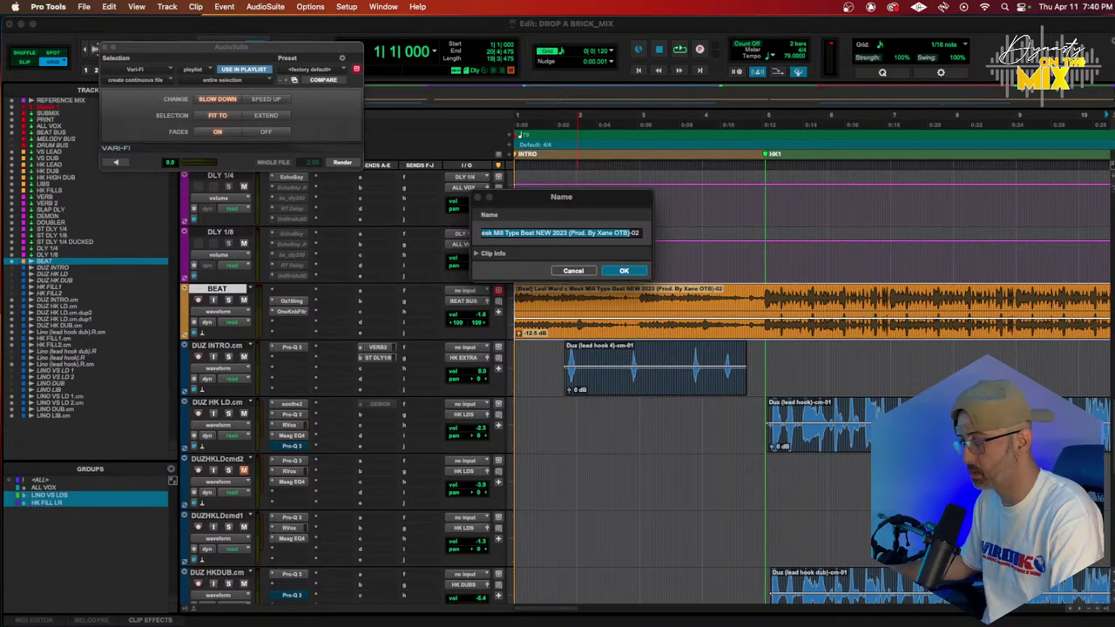
Switch to Safari, open youtube.com in a new tab and search for the copied beat title
mouse_move(396, 620)
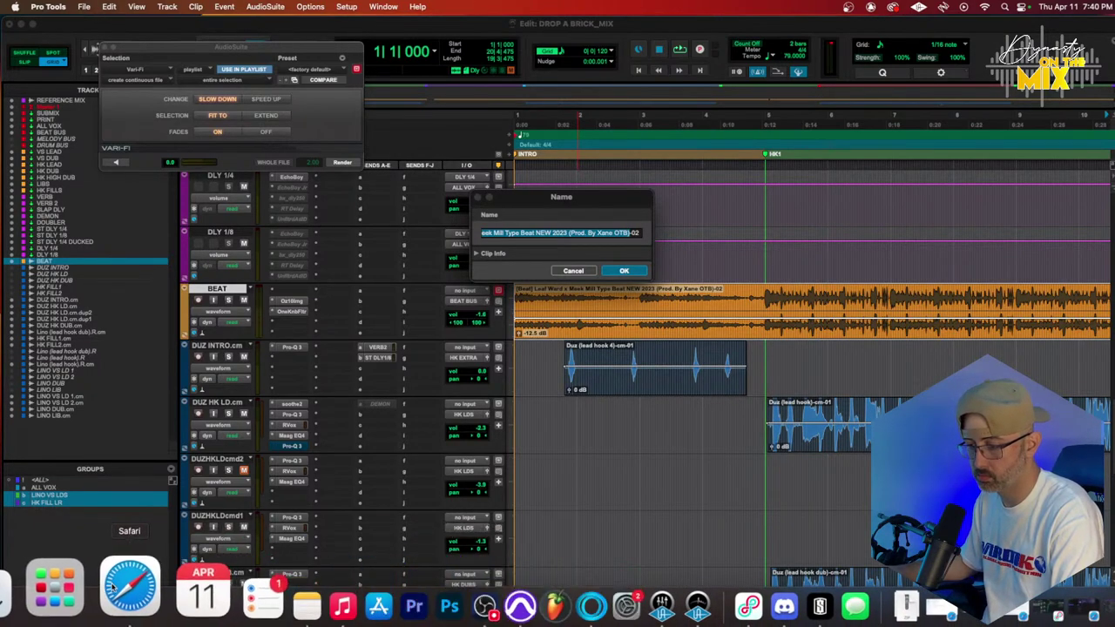
click(112, 586)
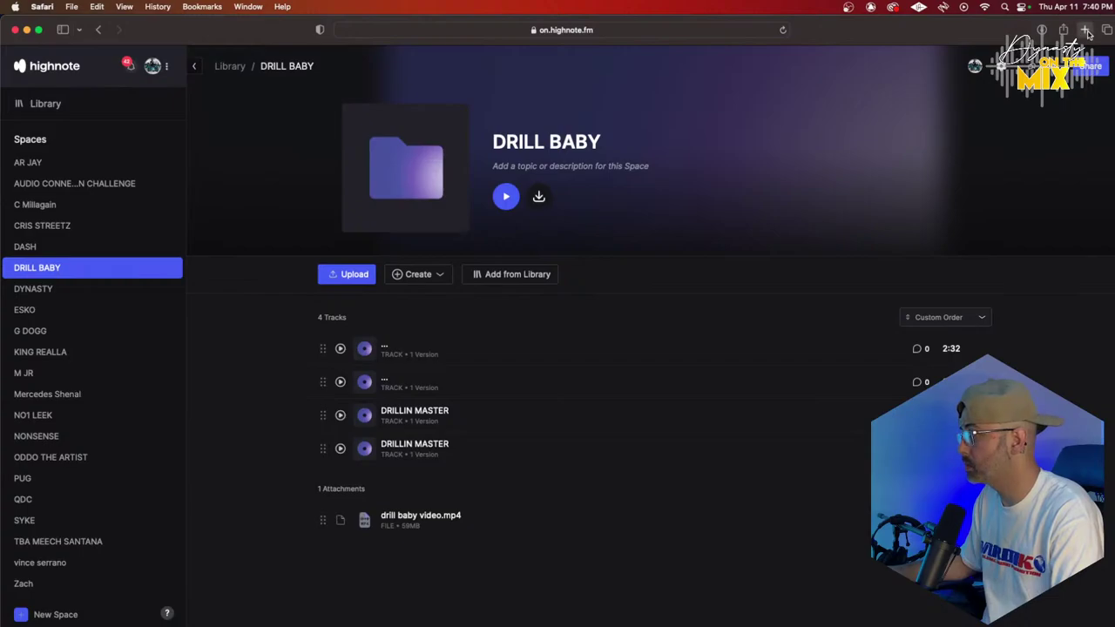
click(1085, 31)
text(youtube.com)
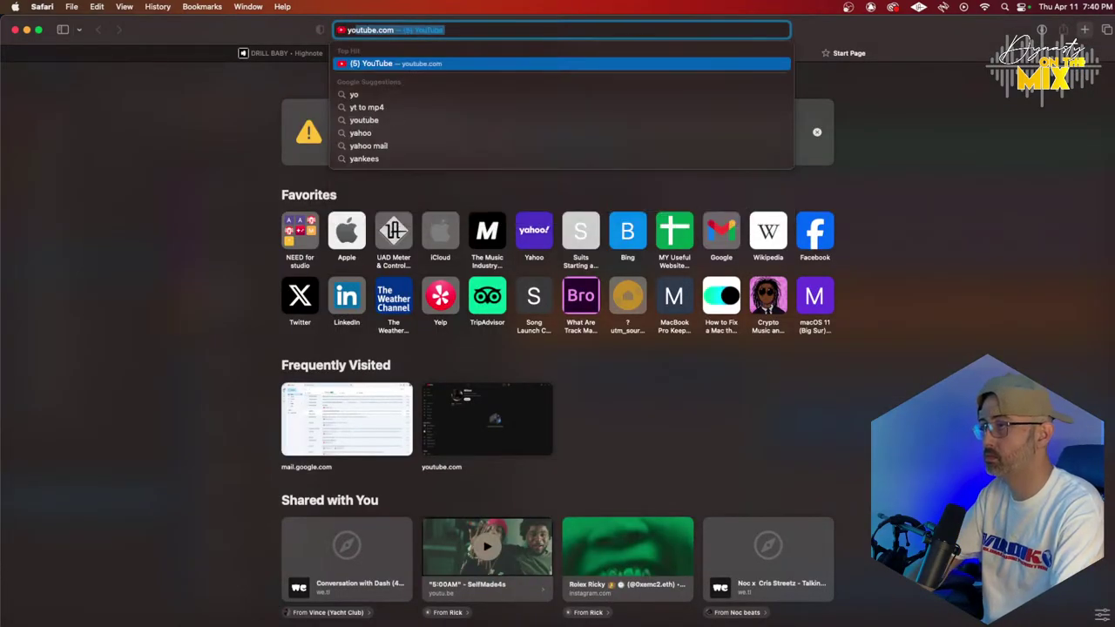
key(Return)
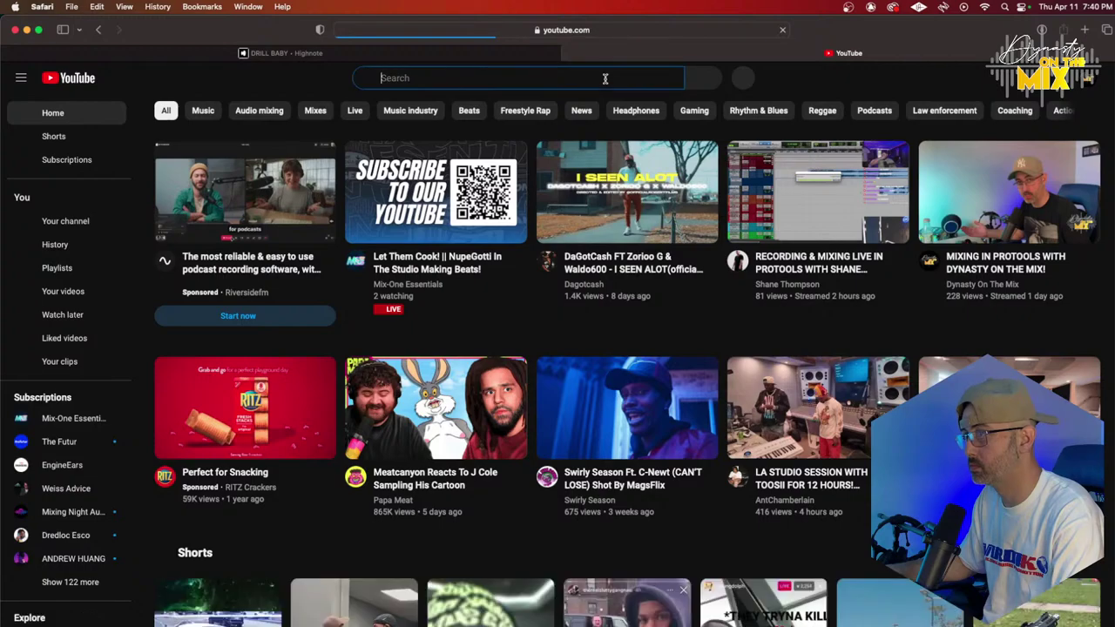
click(604, 78)
key(cmd+v)
key(Return)
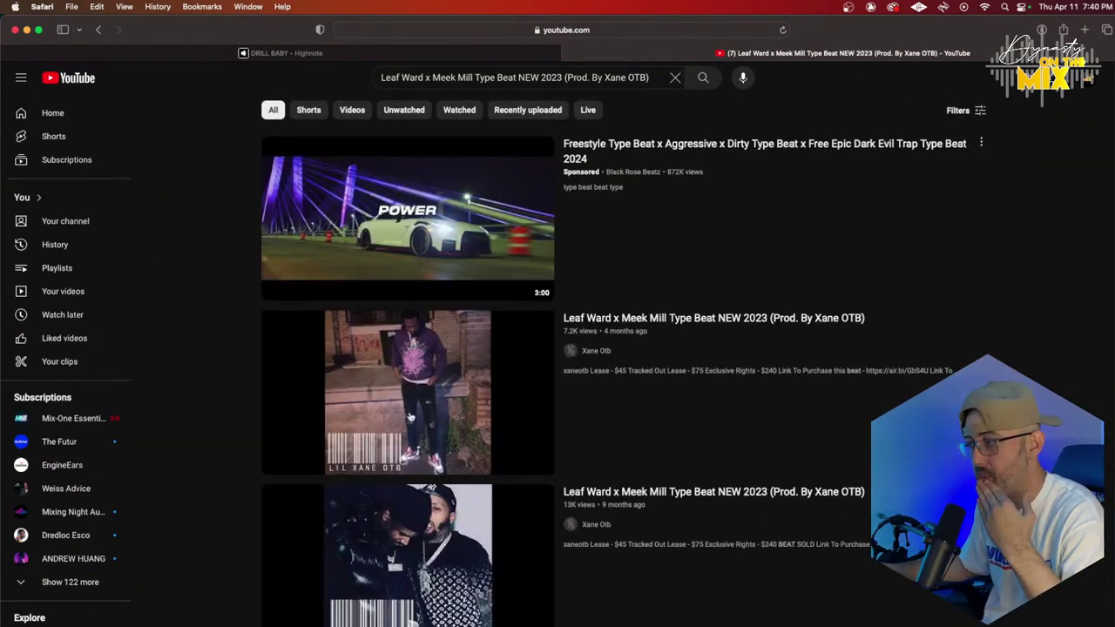
Play the first matching Leaf Ward x Meek Mill type beat with sound after its ad, and return to the search results
click(412, 388)
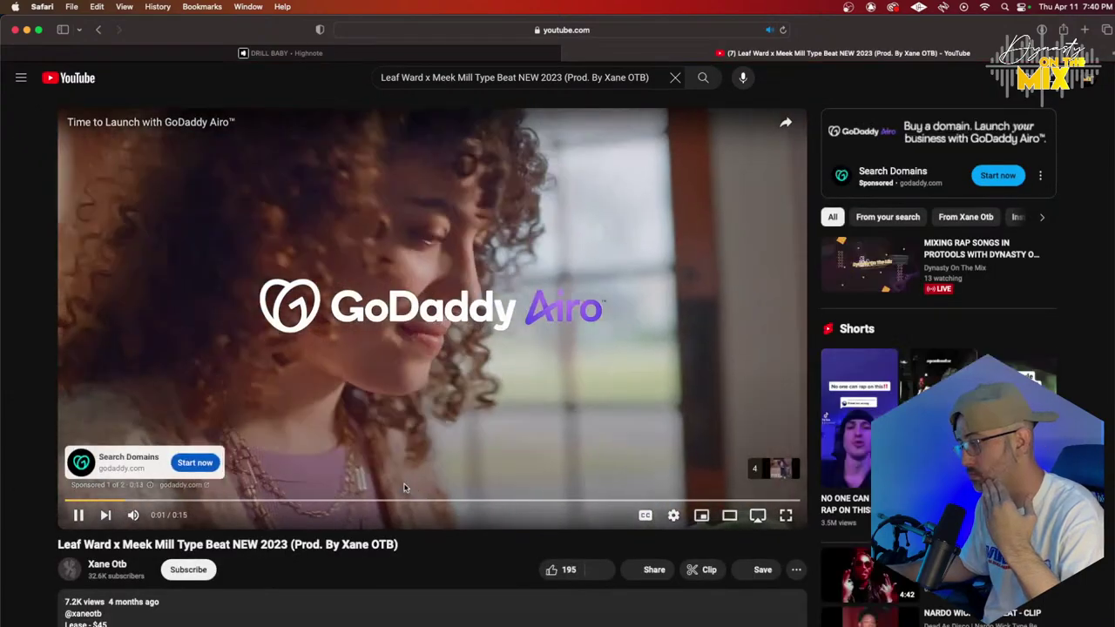
key(m)
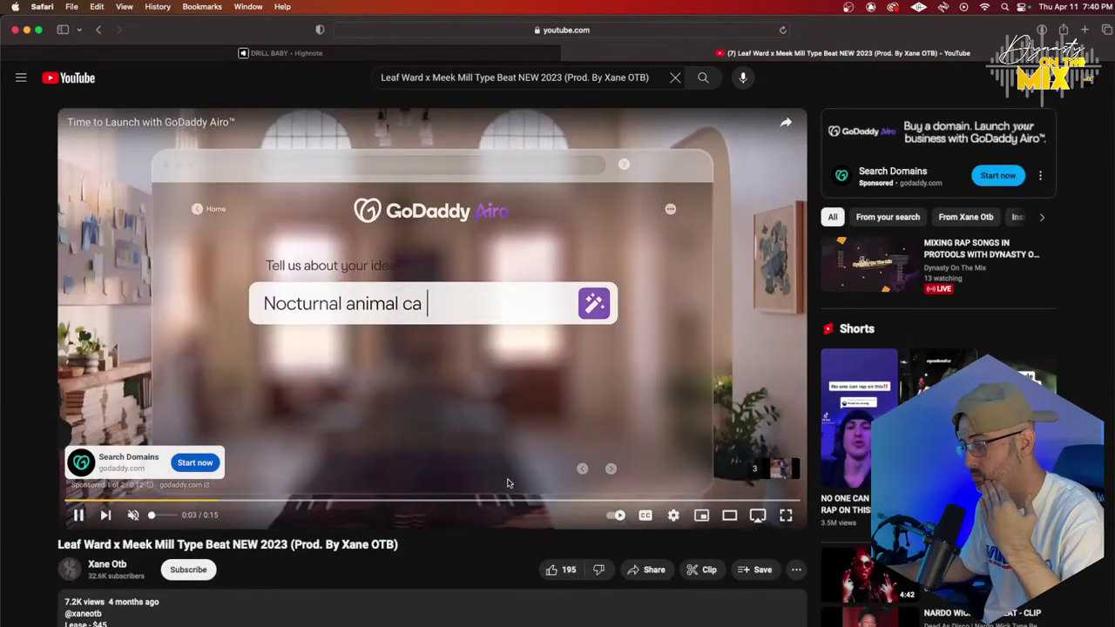
click(766, 474)
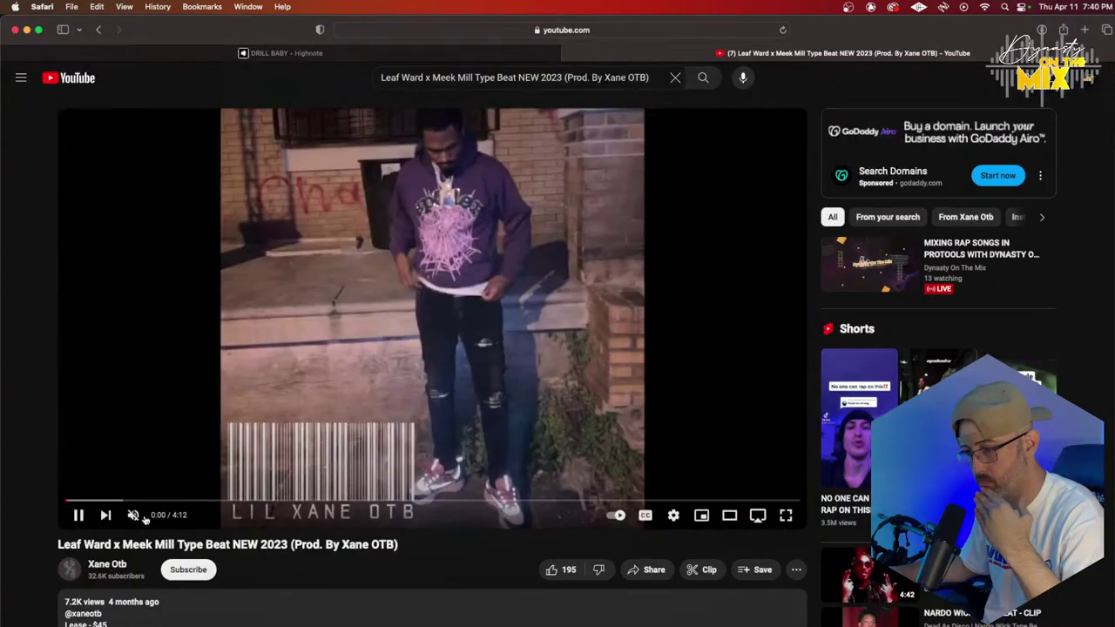
click(134, 516)
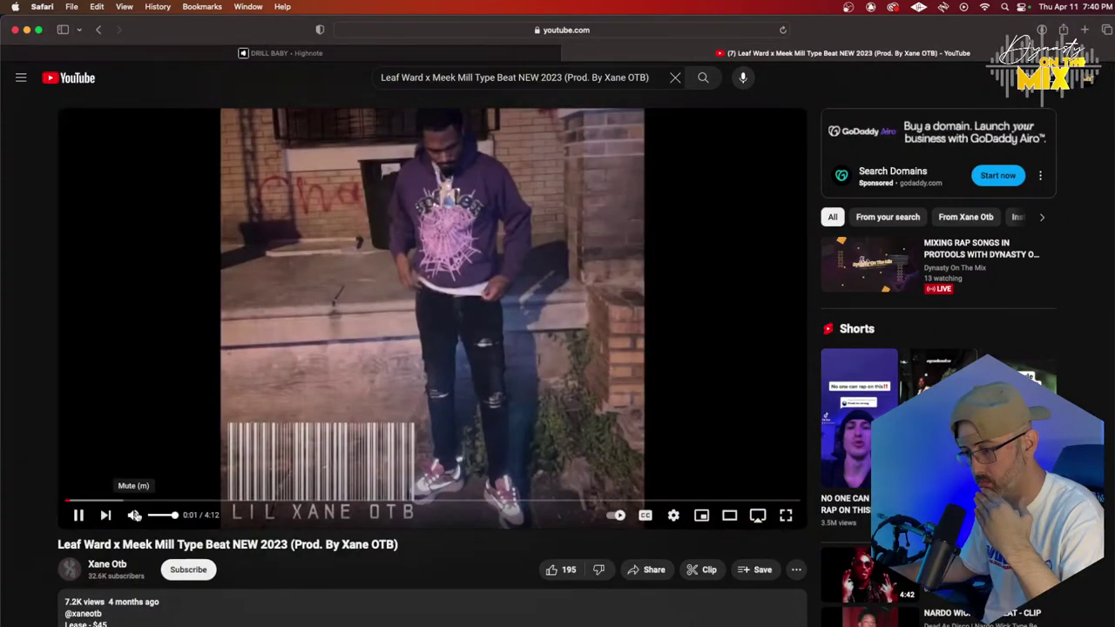
click(101, 28)
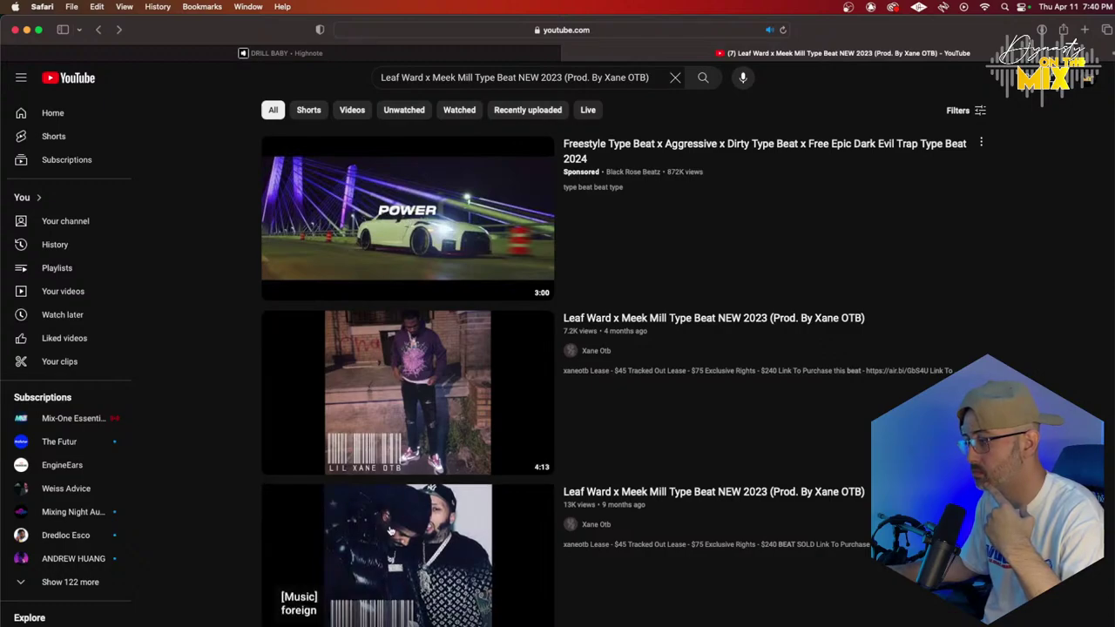
Play the second matching type beat from about 0:19, and look through the remaining search results
click(390, 529)
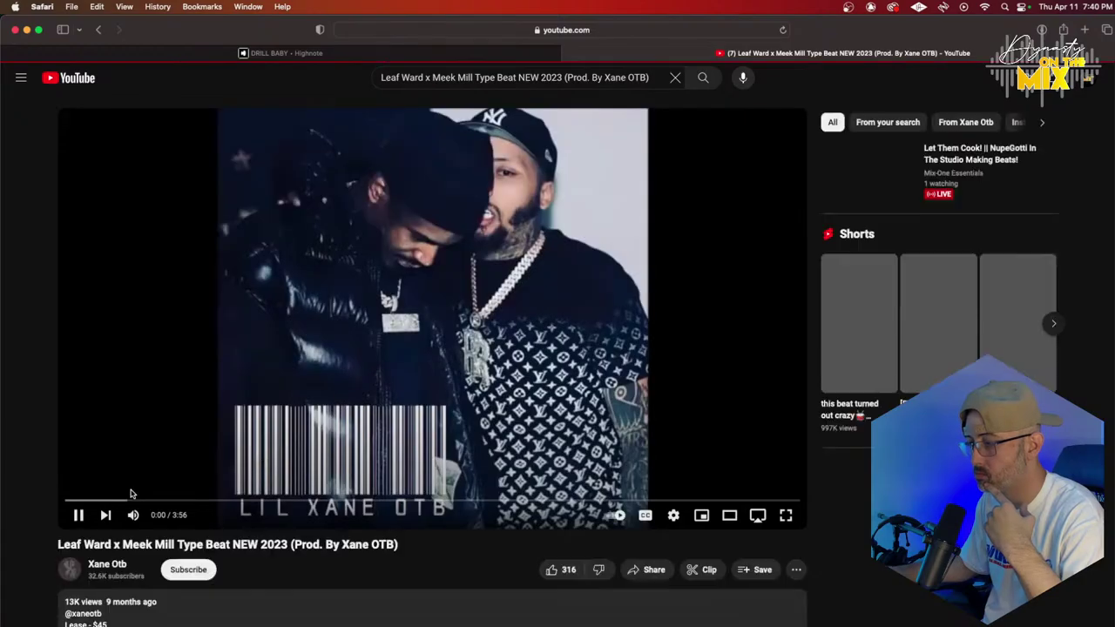
click(127, 503)
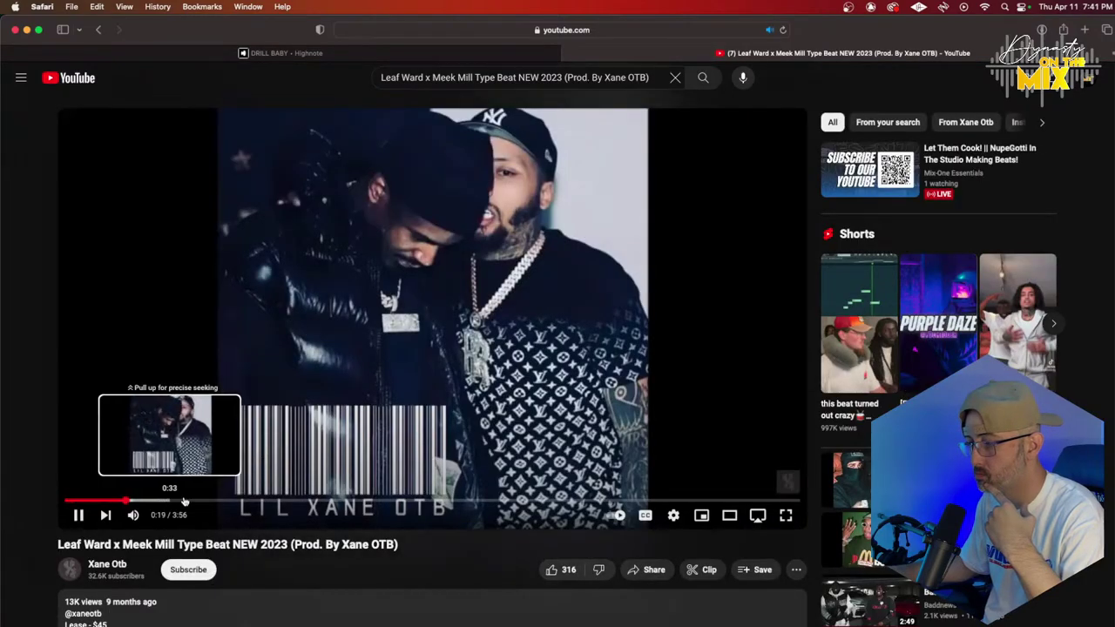
click(99, 32)
scroll(399, 439, down, 5)
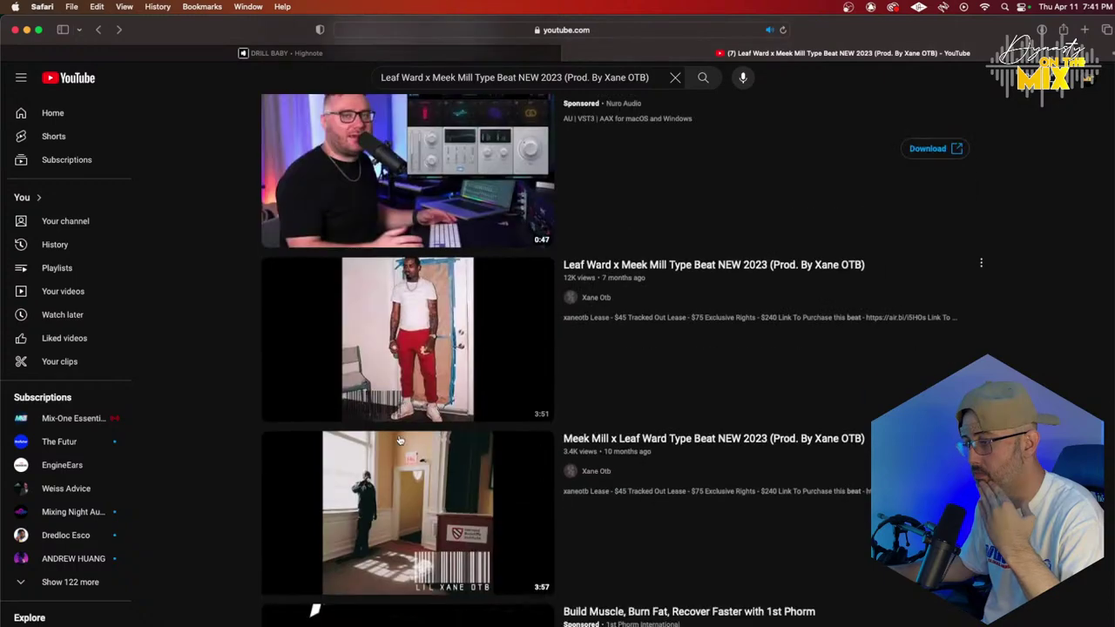
Switch back to Pro Tools, cancel the clip renaming and return to the session start
mouse_move(514, 620)
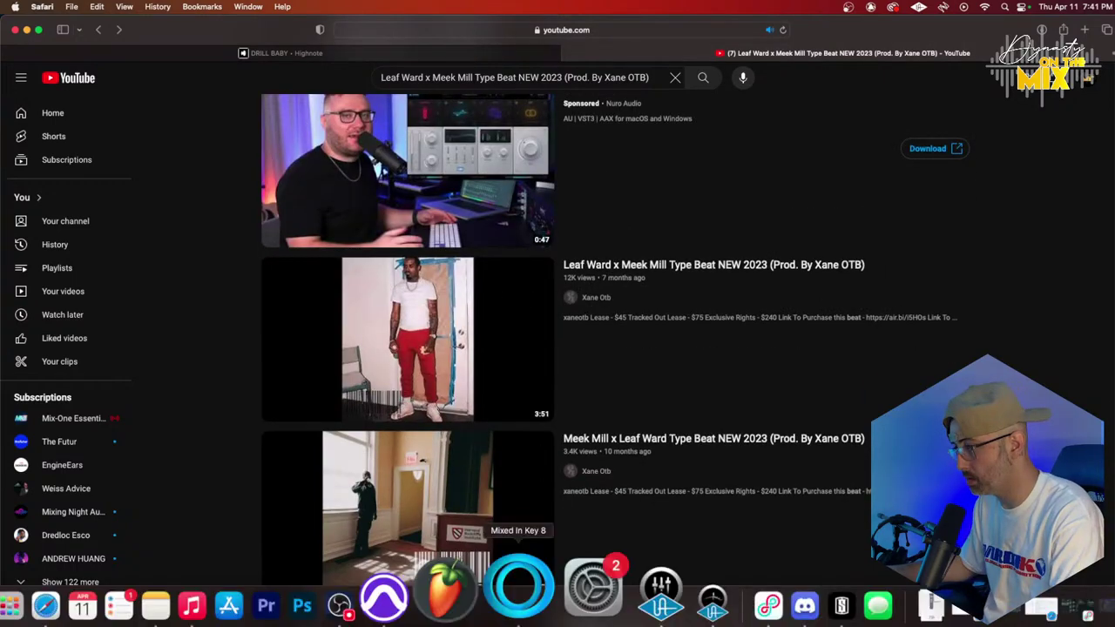
click(462, 599)
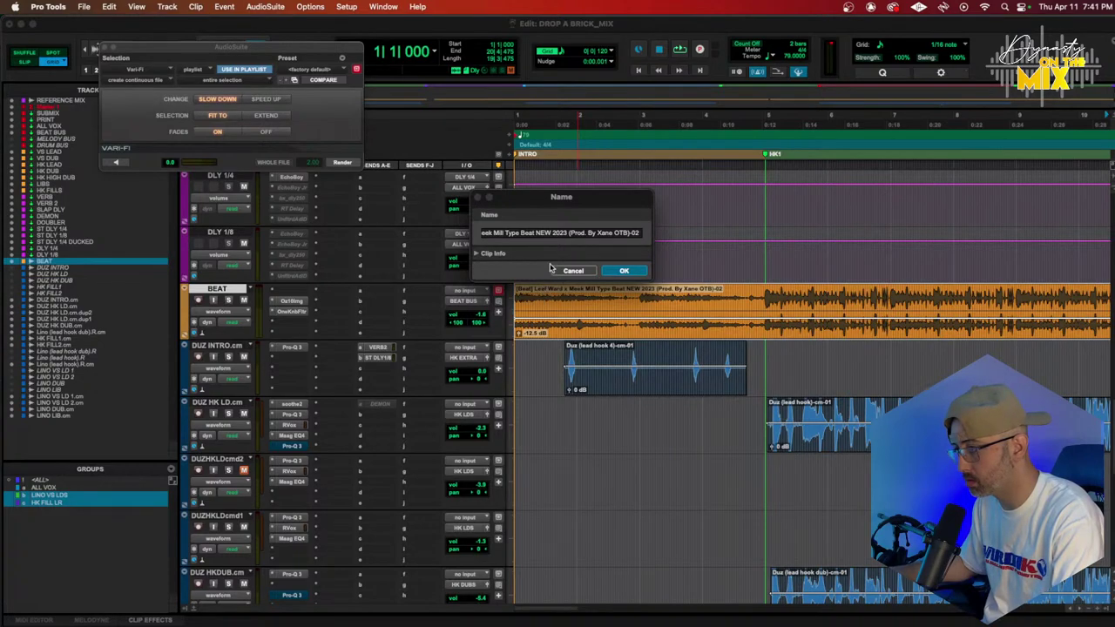
click(572, 271)
scroll(567, 295, right, 10)
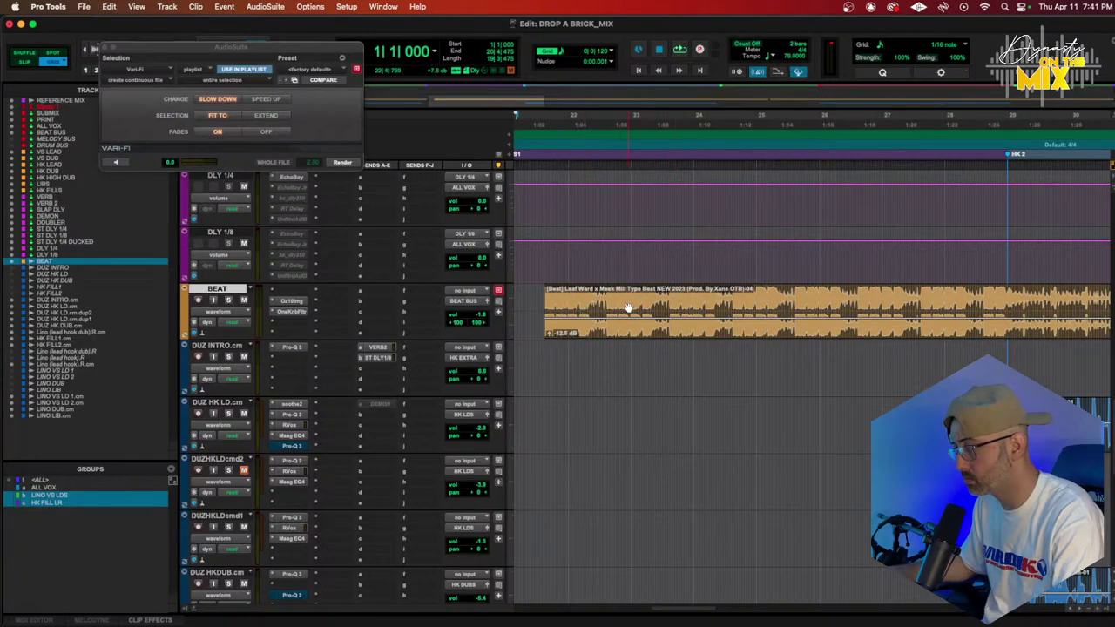
scroll(622, 306, left, 10)
key(r)
key(r)
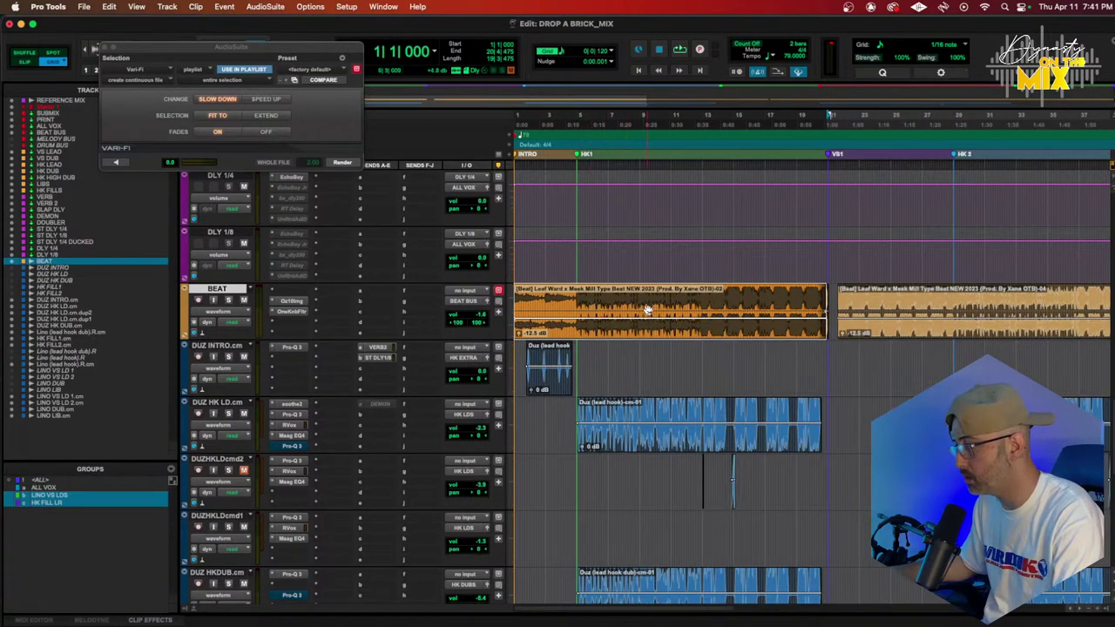
key(Return)
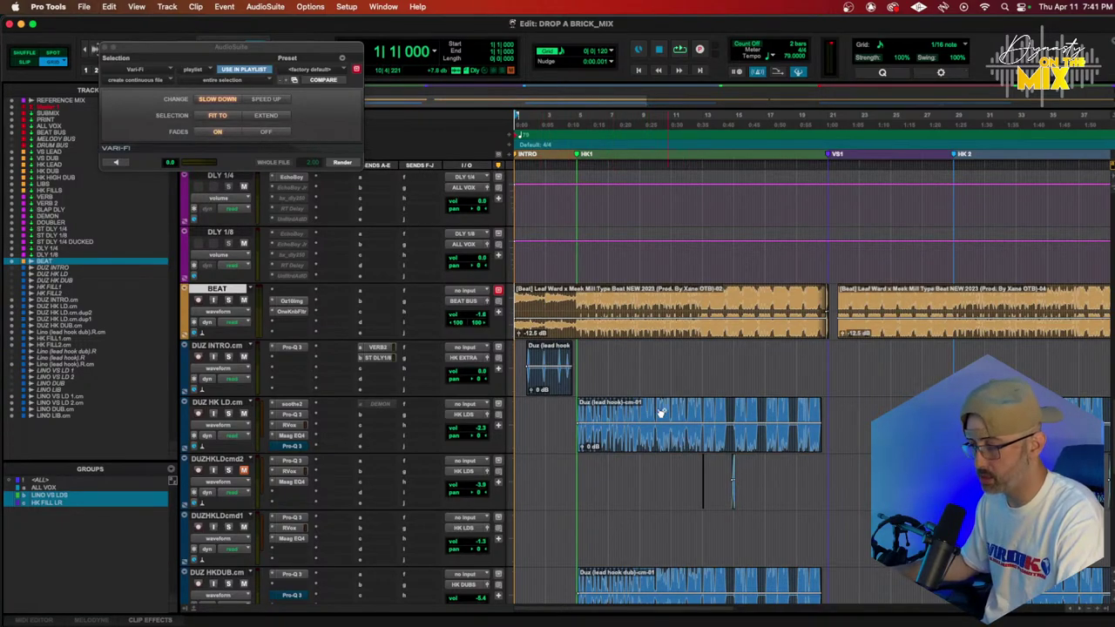
Raise the stereo width in the BEAT track's Ozone Imager to 43 for band 1 and 57 for band 2 during playback
mouse_move(566, 624)
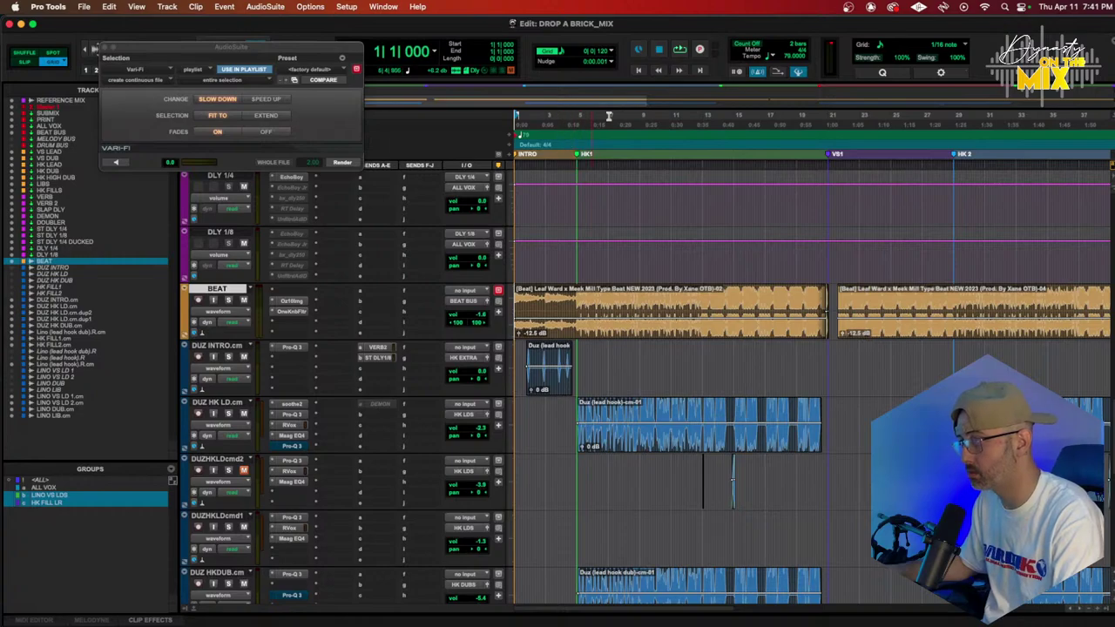
key(super+a)
key(space)
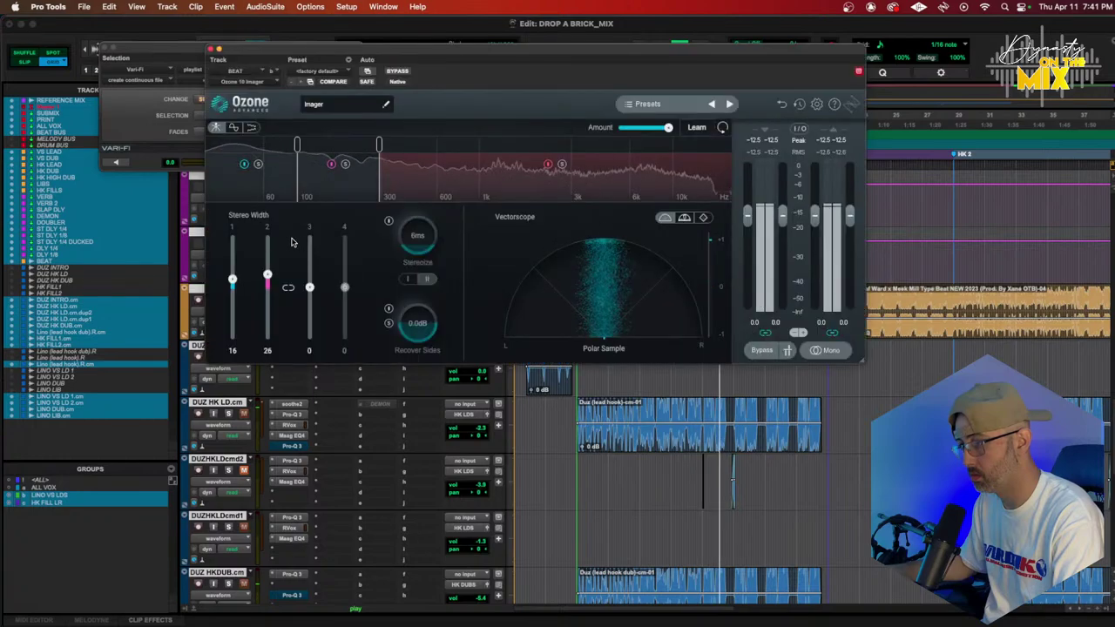
click(294, 302)
drag(231, 270, 267, 261)
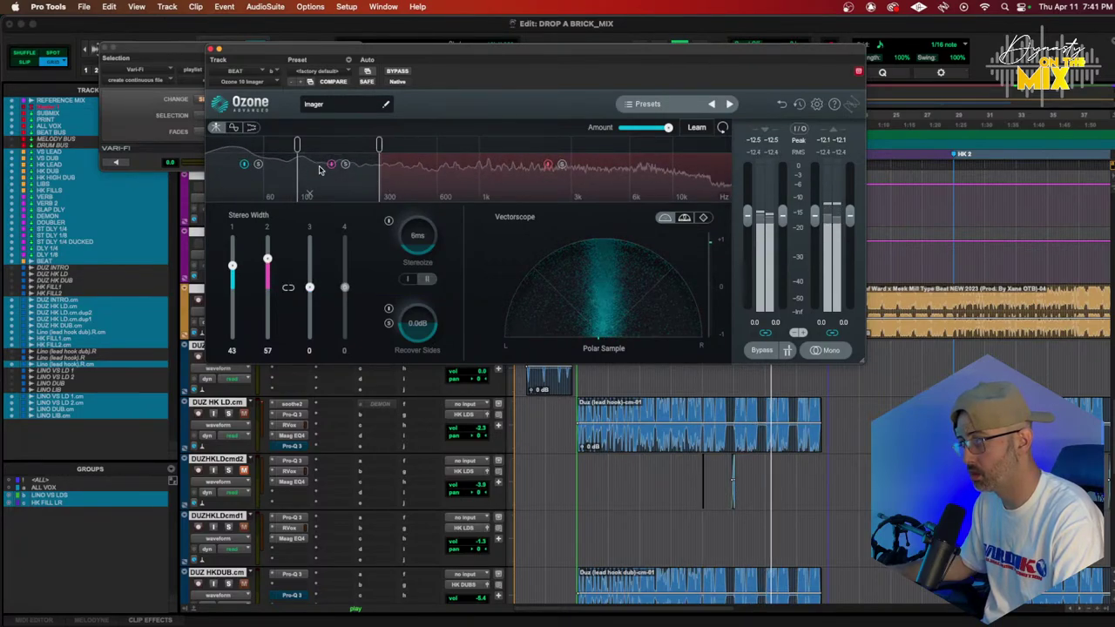
click(211, 50)
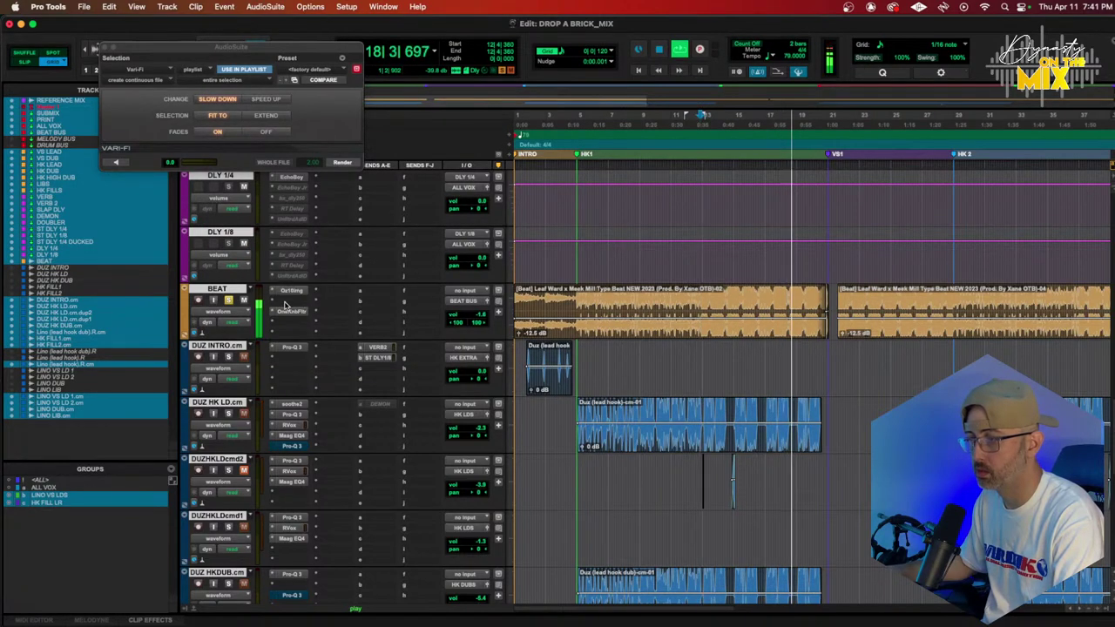
Insert StudioRack (stereo) on the BEAT track and load a MultiBand Split in its first rack slot
click(284, 304)
mouse_move(432, 182)
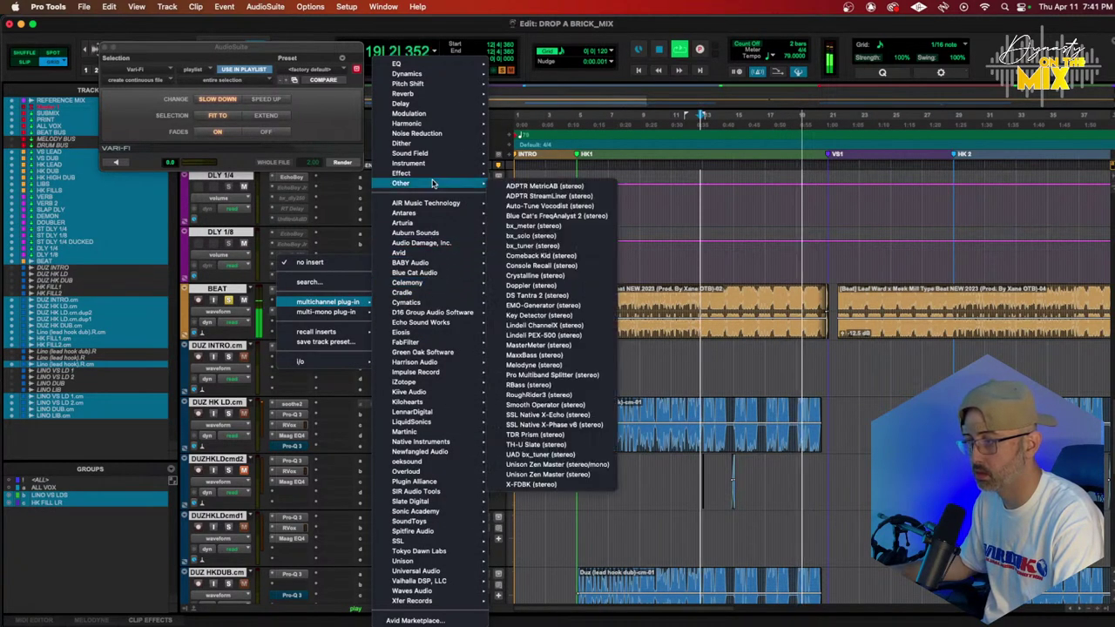
click(346, 286)
text(studi)
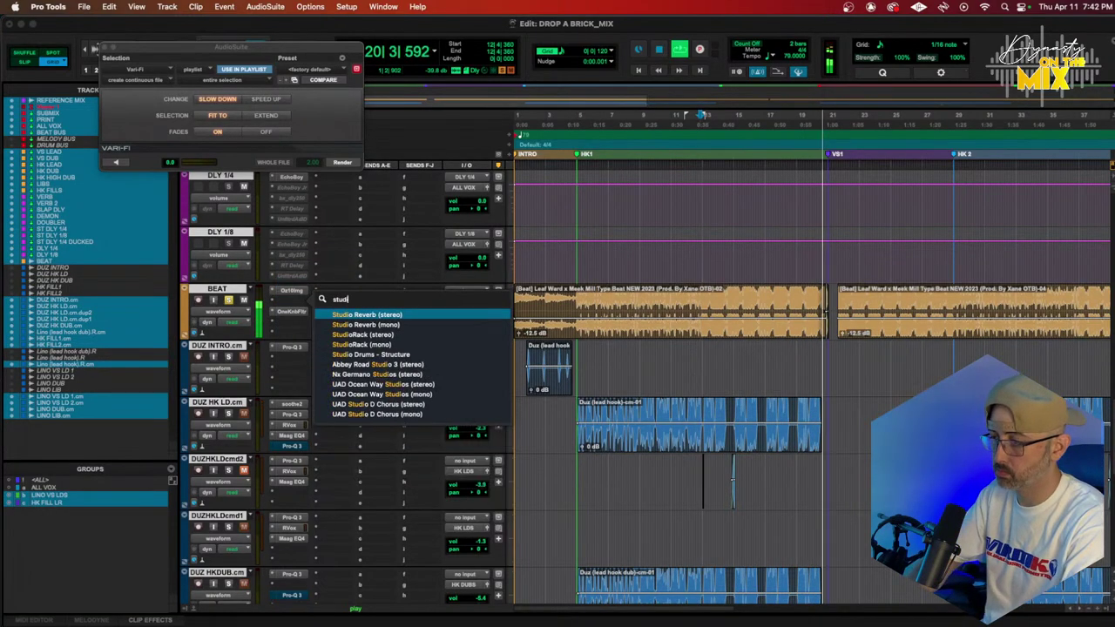
click(478, 314)
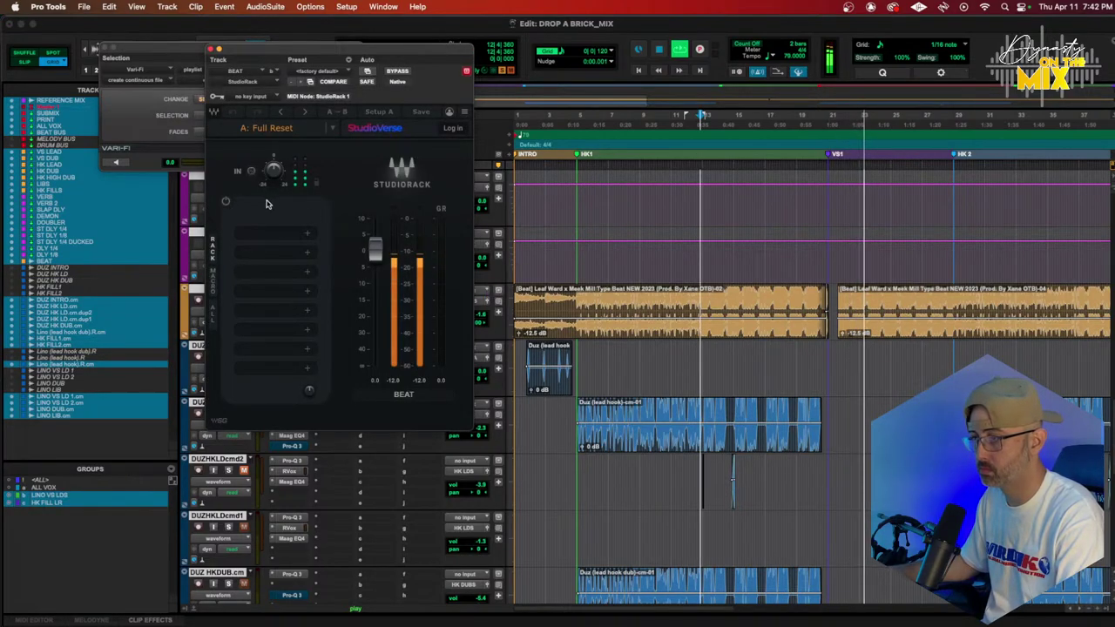
click(285, 236)
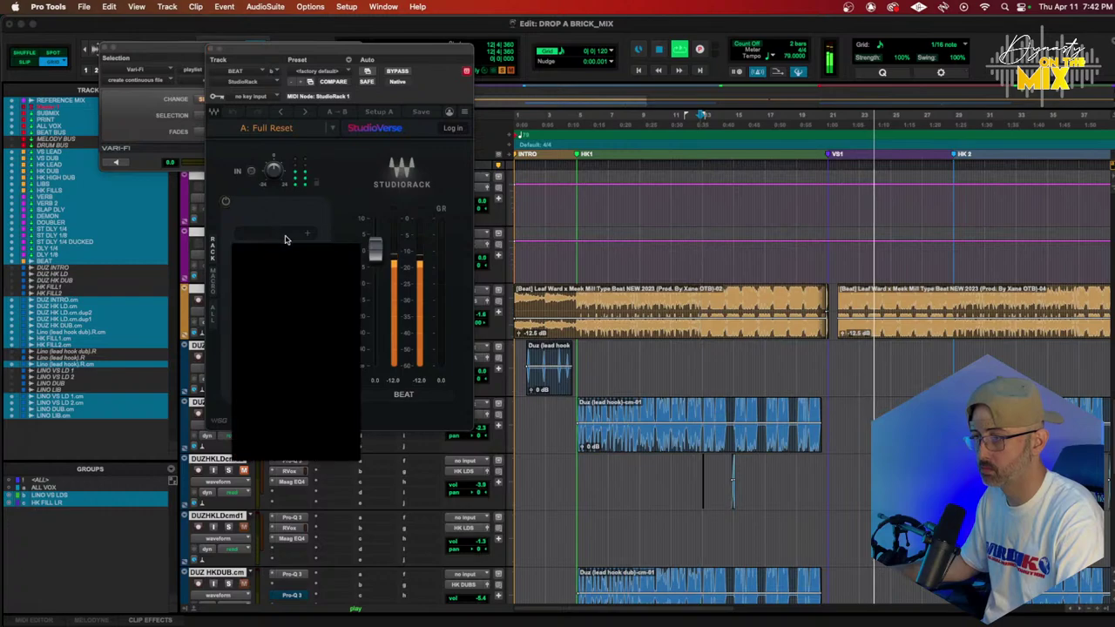
click(277, 290)
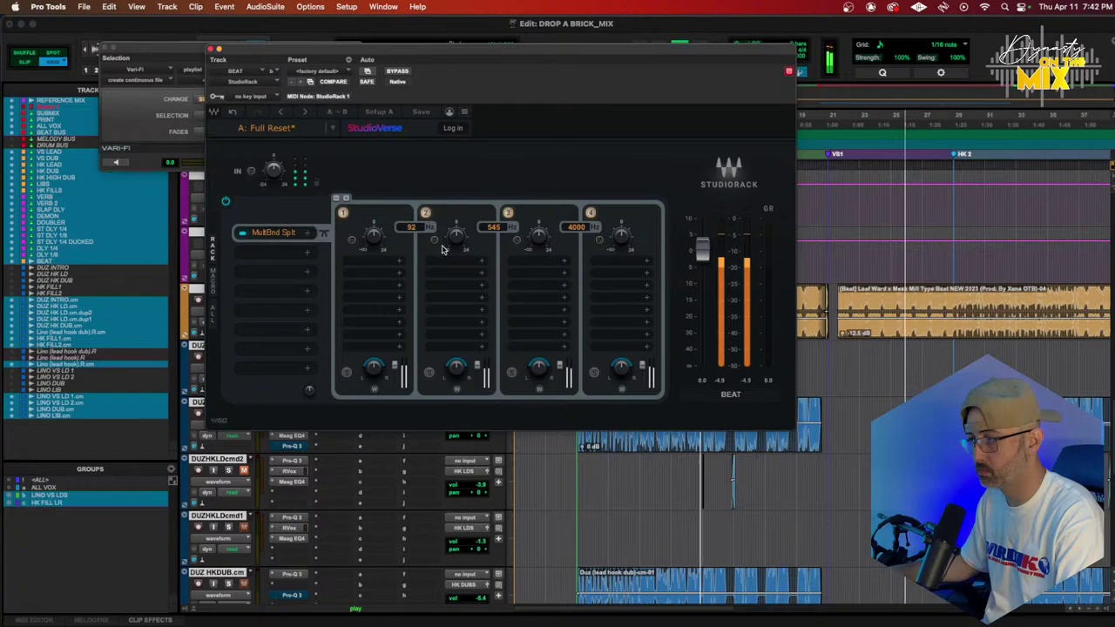
Solo band 2 of the multiband split and set its upper crossover to 224 Hz
click(429, 373)
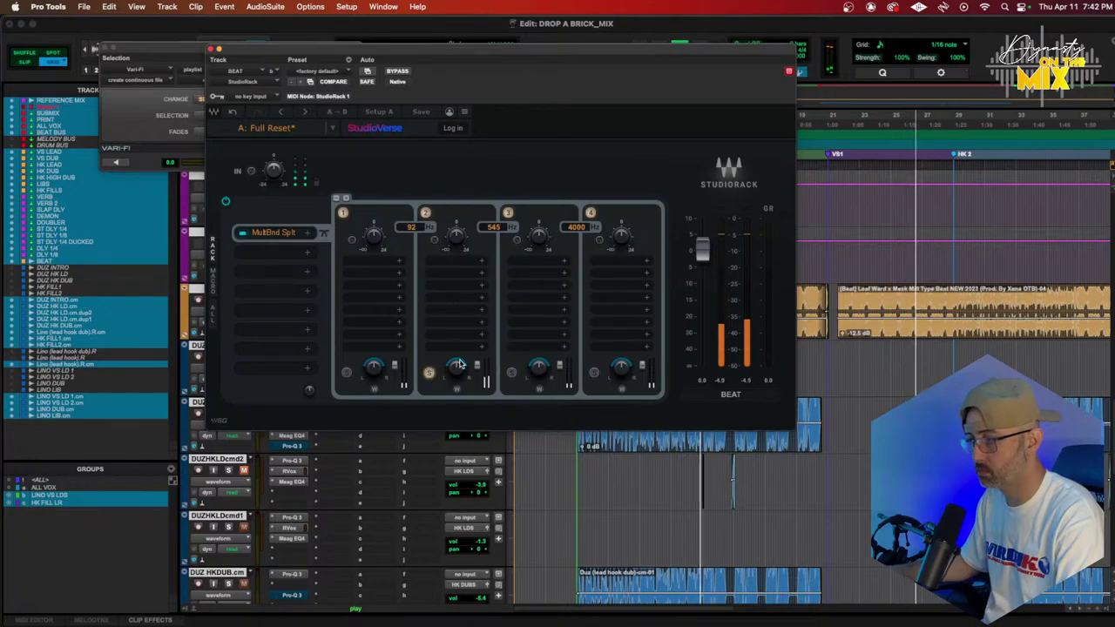
drag(493, 226, 481, 319)
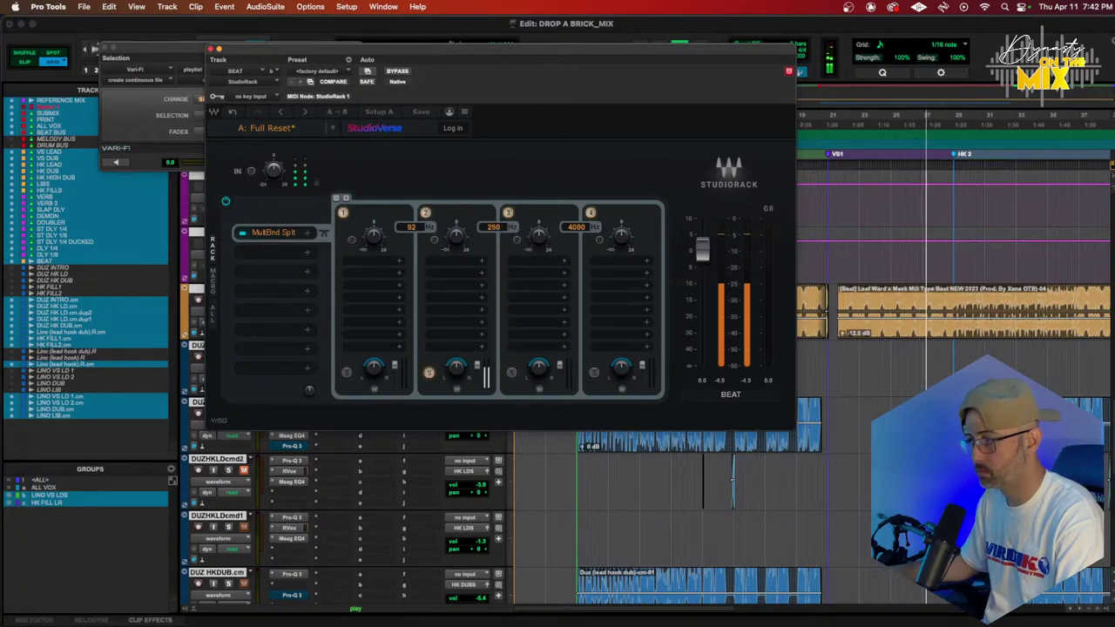
drag(486, 376, 486, 384)
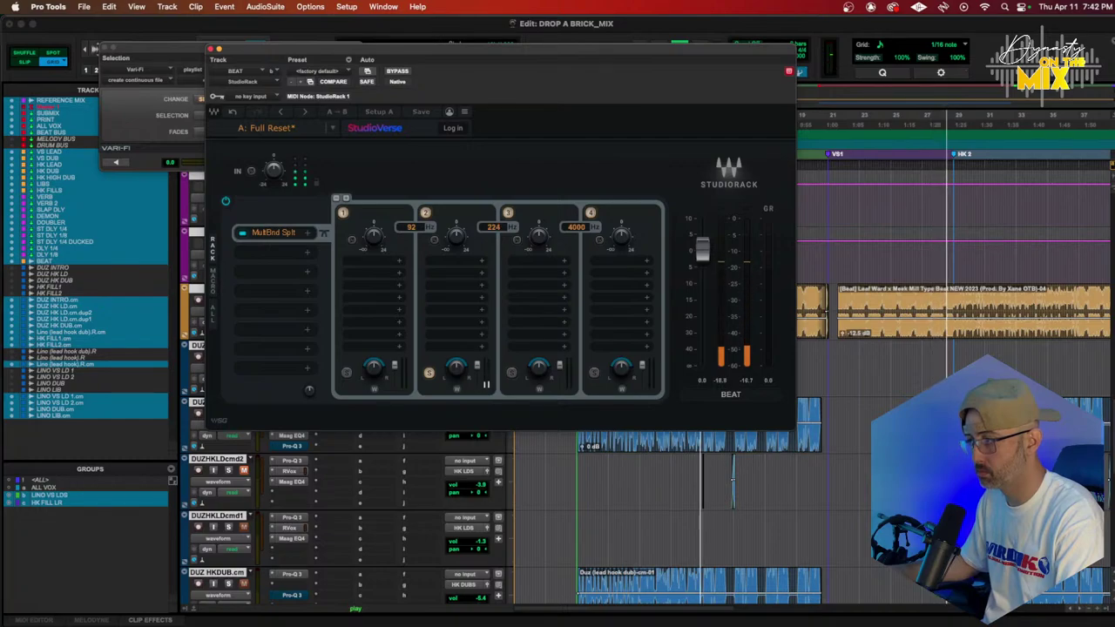
Add Smack Attack to band 2 and set its Attack to 10 and Sustain to 5 during playback
click(436, 259)
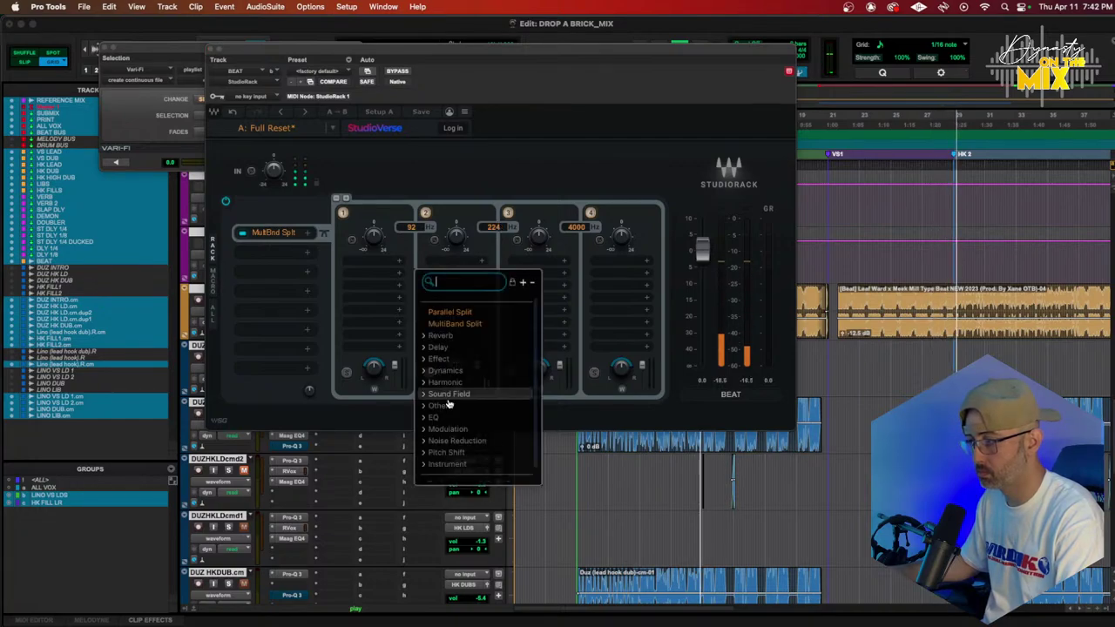
text(smack)
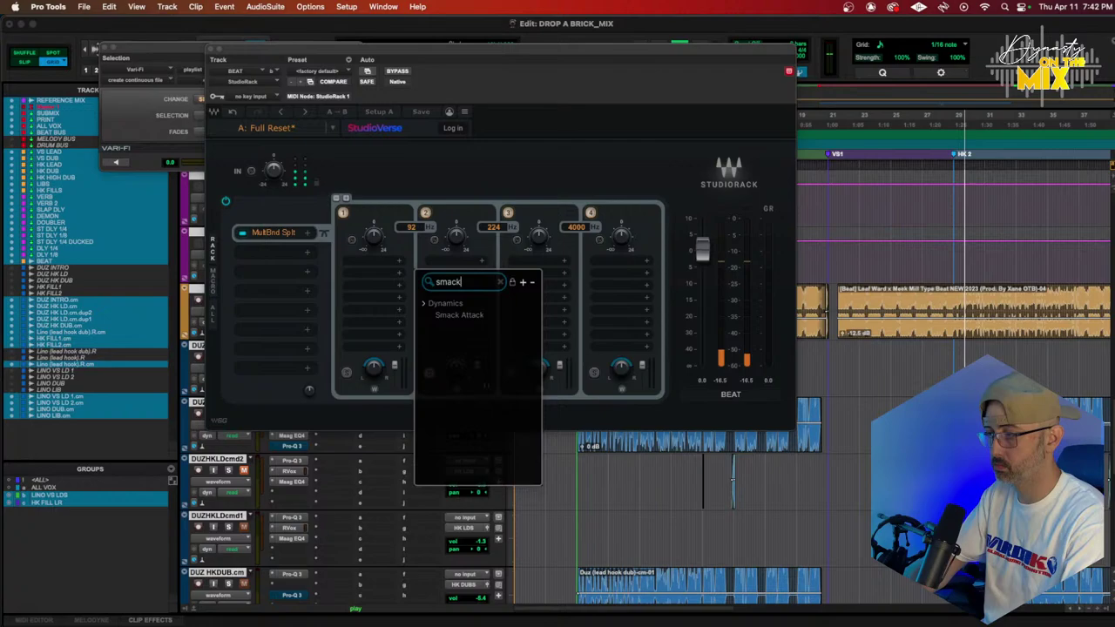
click(475, 317)
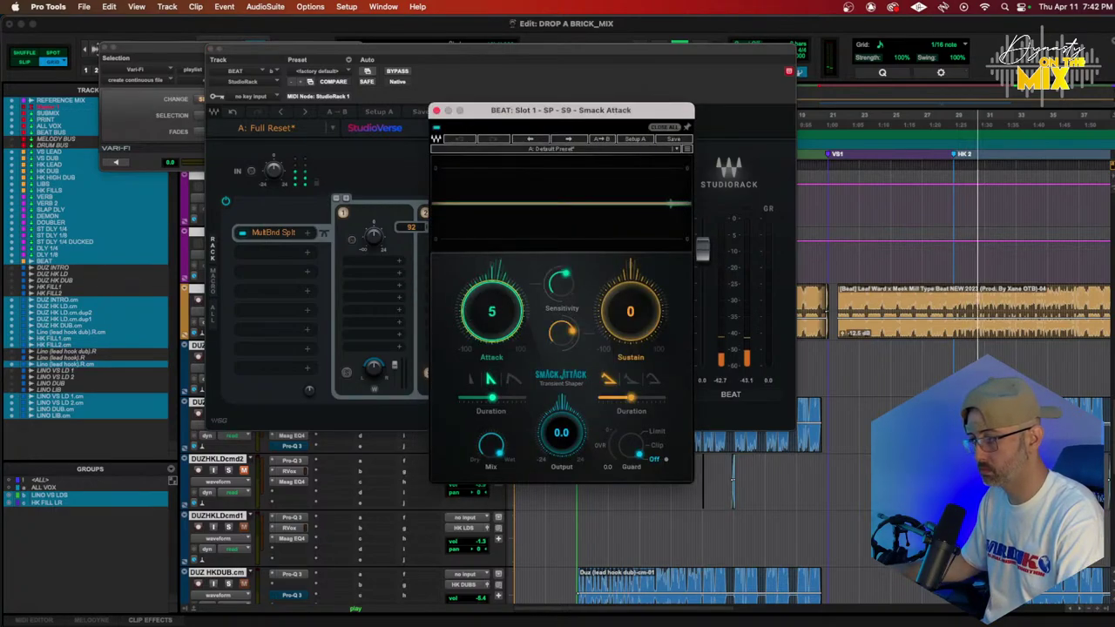
key(space)
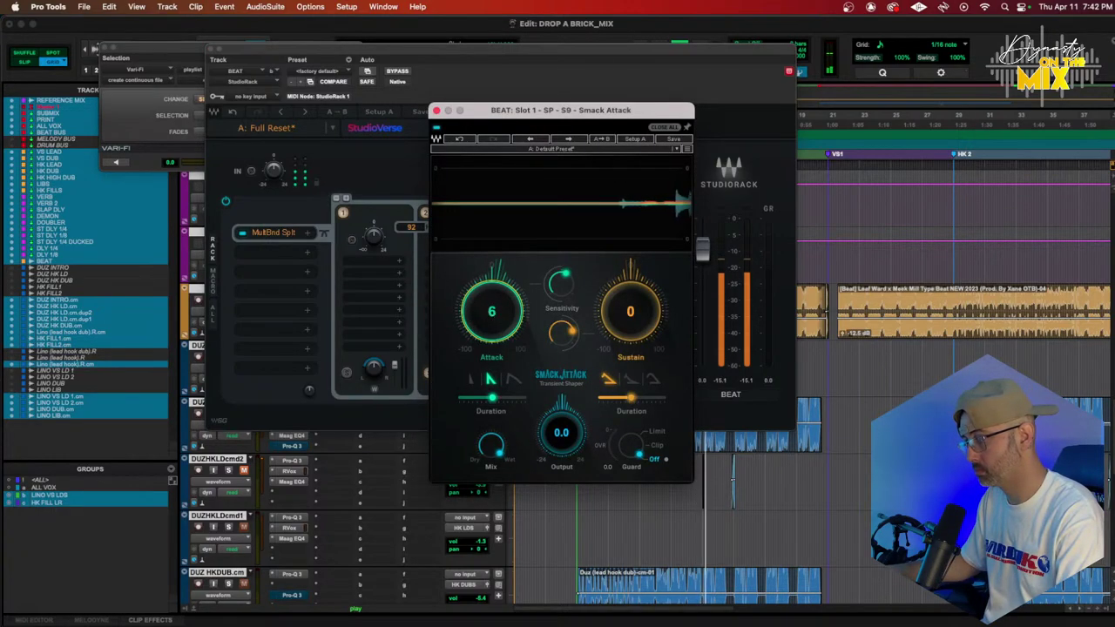
drag(491, 311, 491, 300)
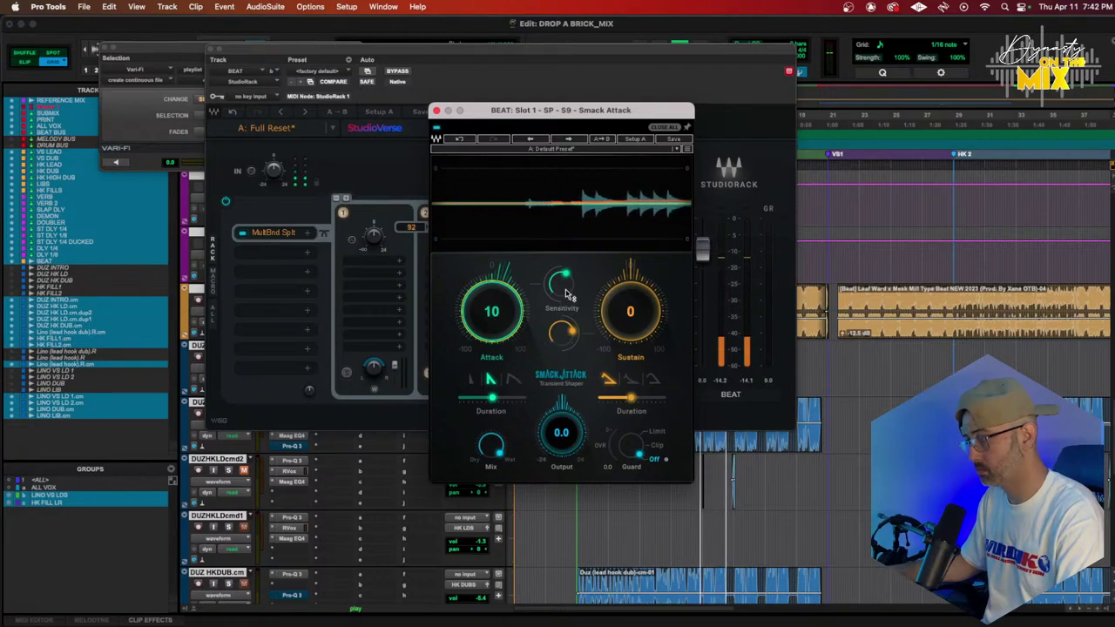
drag(630, 311, 629, 303)
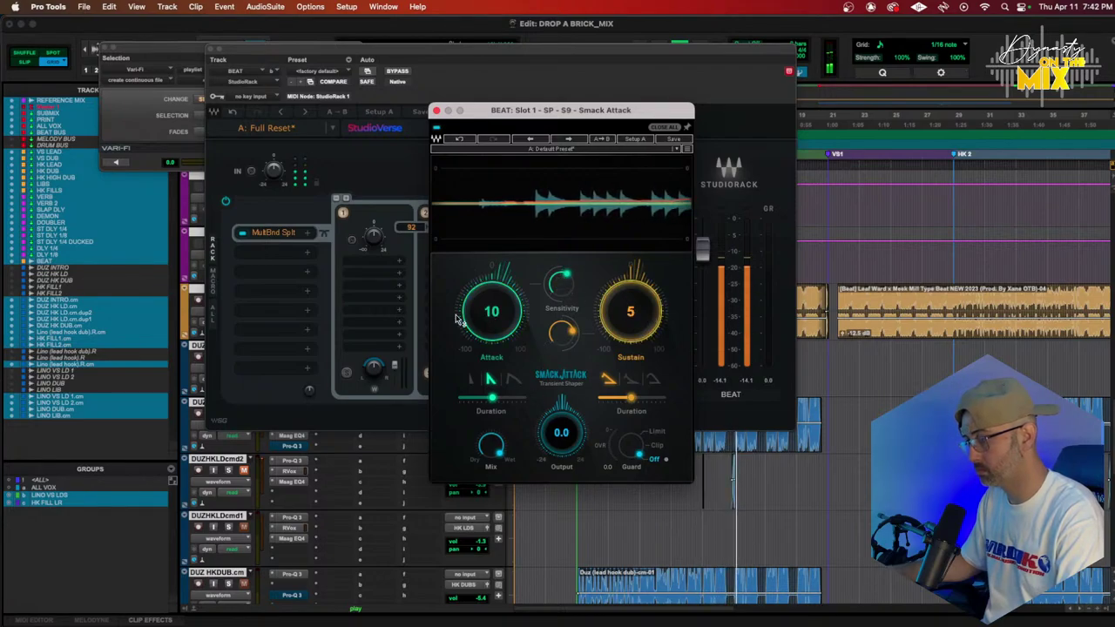
Copy the Smack Attack from band 2 to the first slot of band 1 and close its plug-in window
click(396, 378)
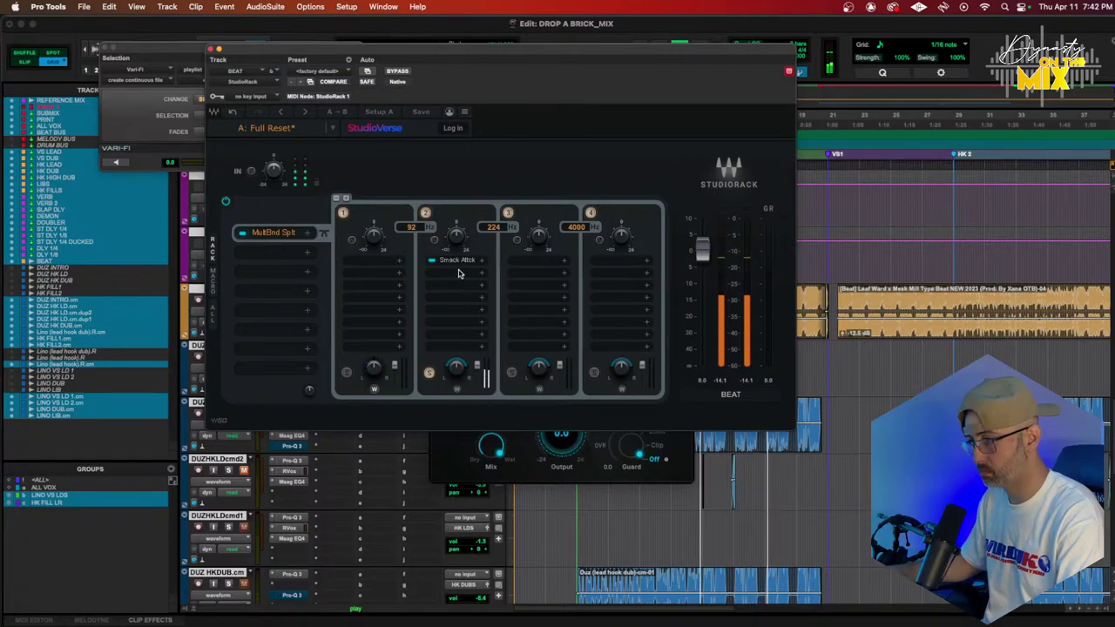
drag(456, 260, 375, 260)
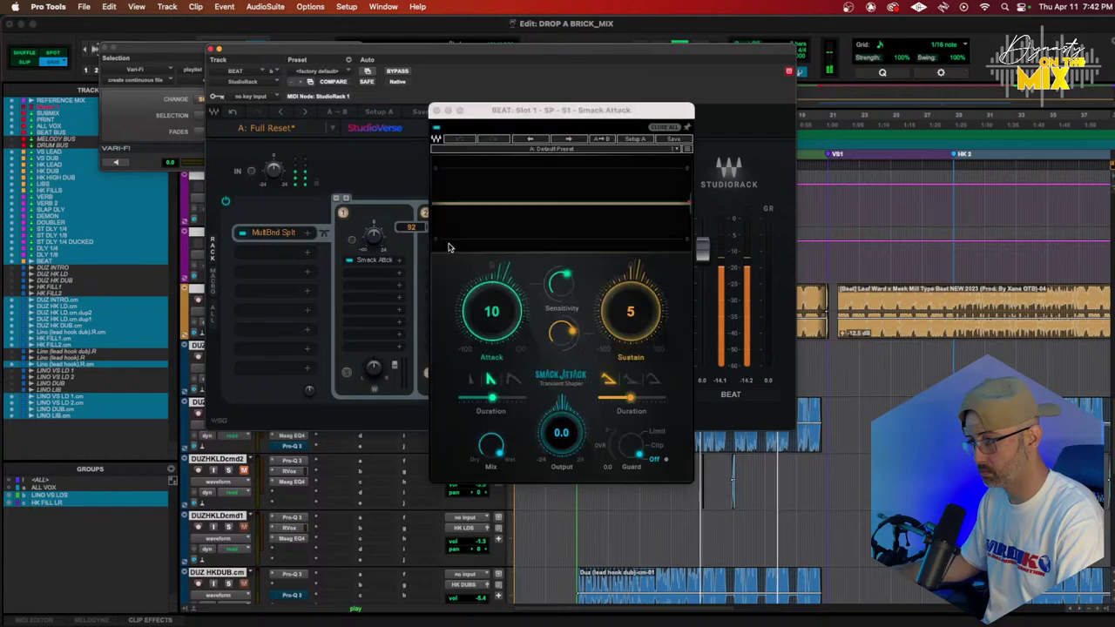
key(super+w)
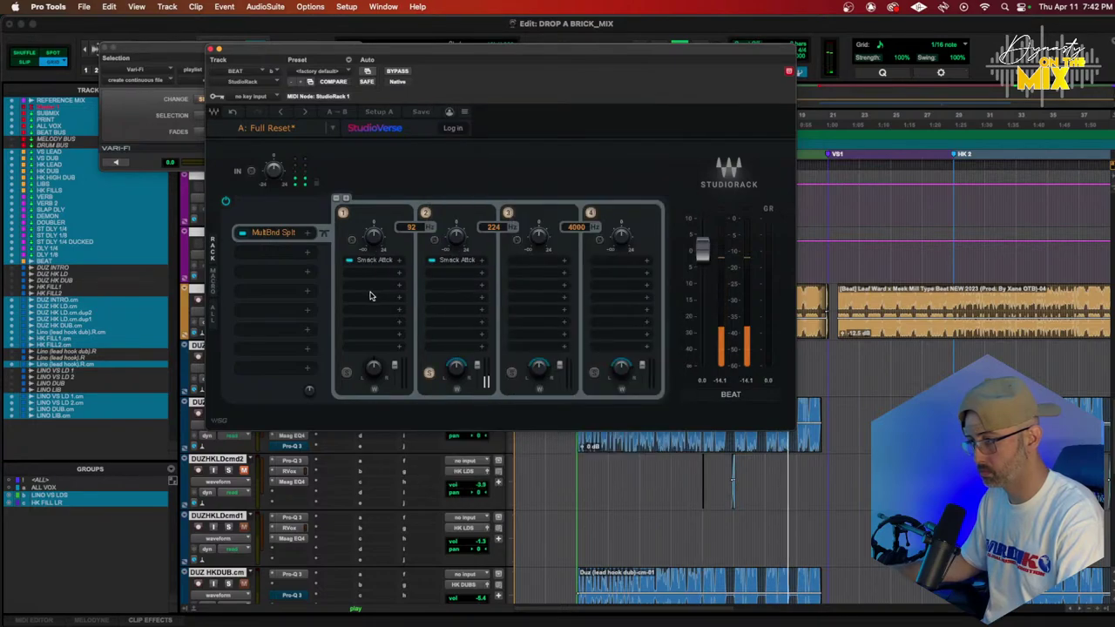
Solo band 1, set its Smack Attack's Attack to 5, release the solo and close StudioRack
click(346, 372)
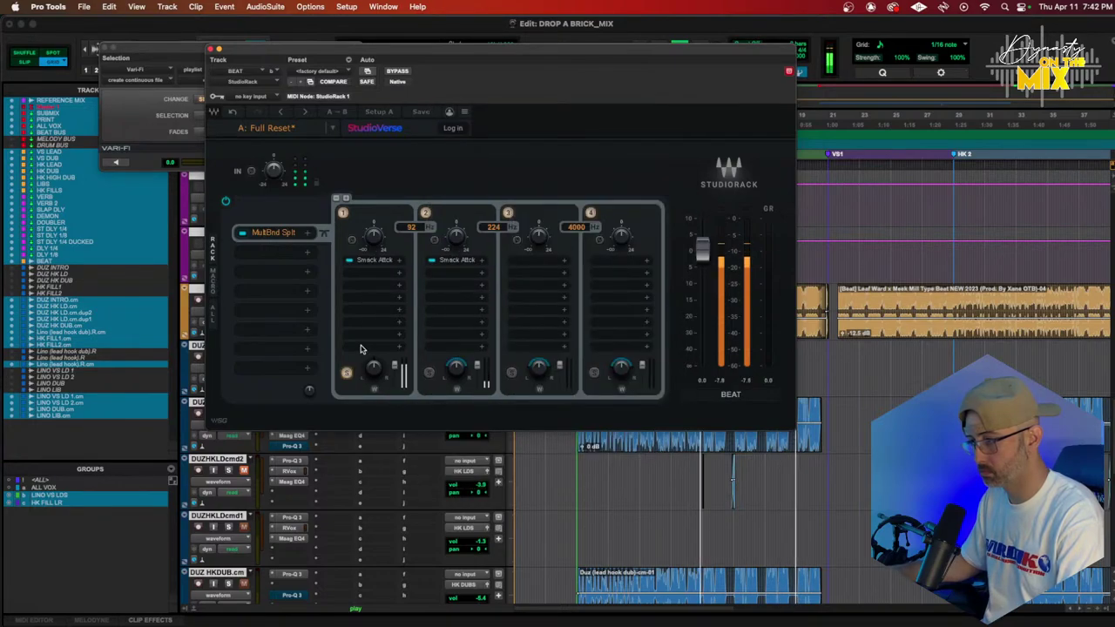
click(370, 263)
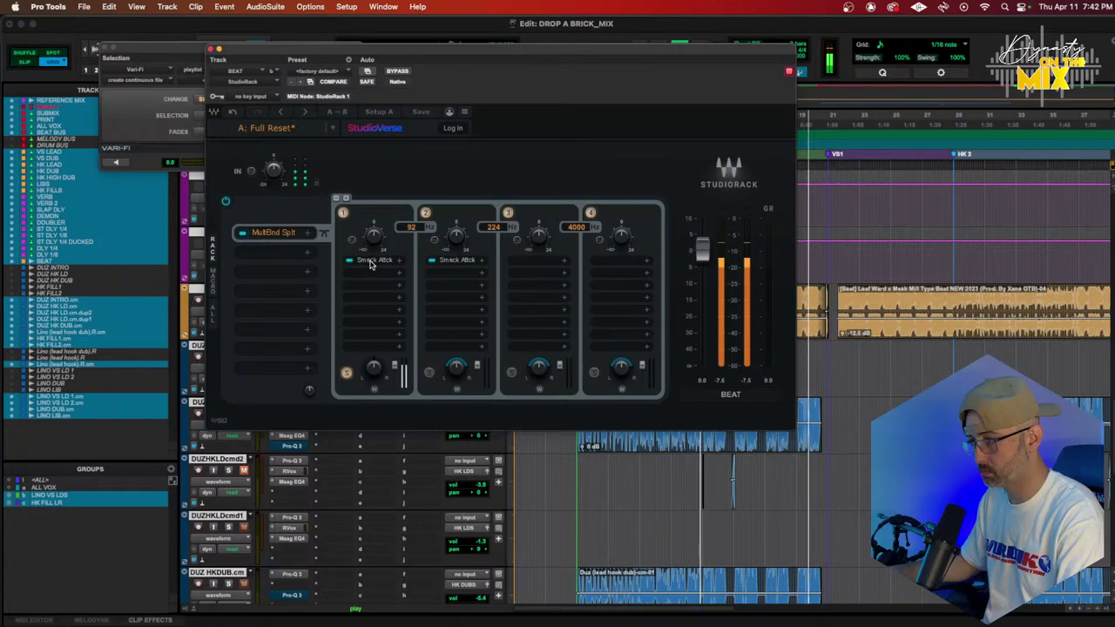
drag(491, 311, 492, 324)
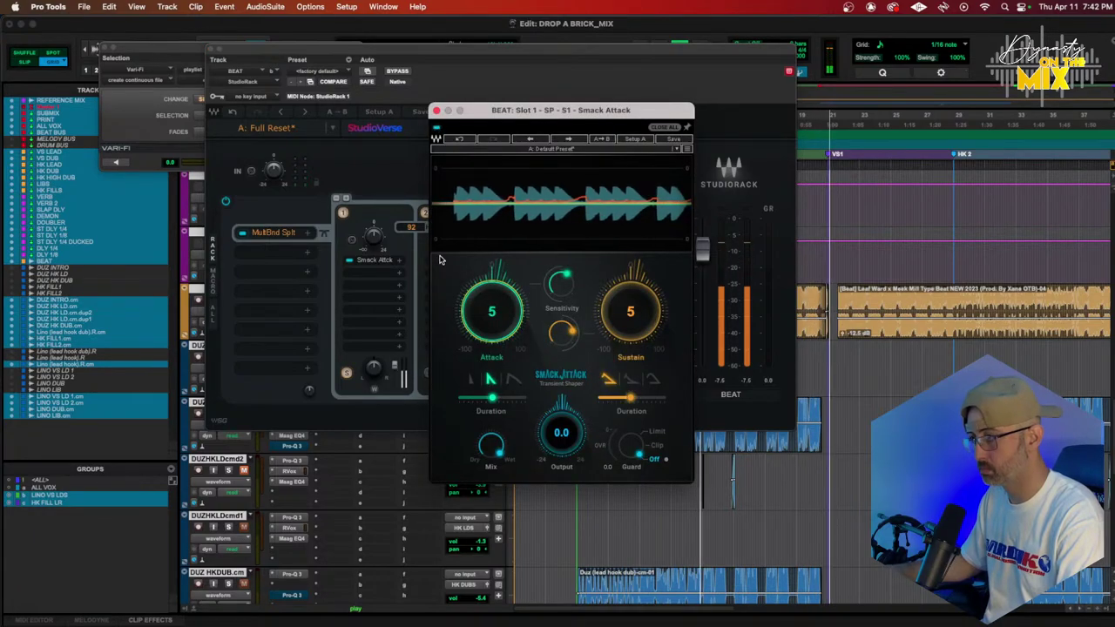
click(452, 139)
click(436, 109)
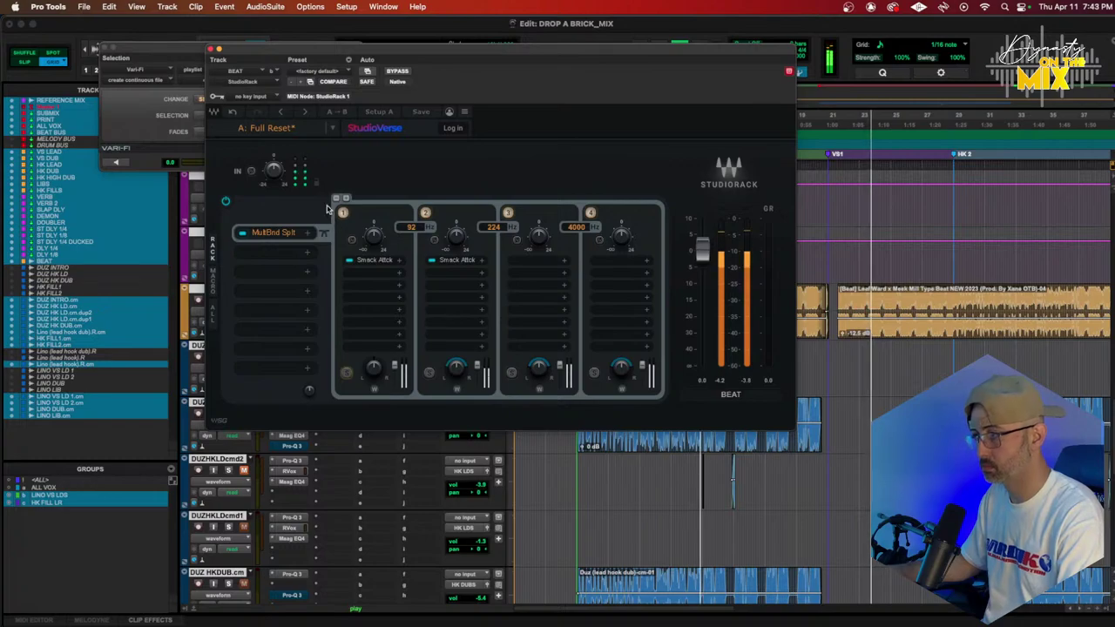
key(super+w)
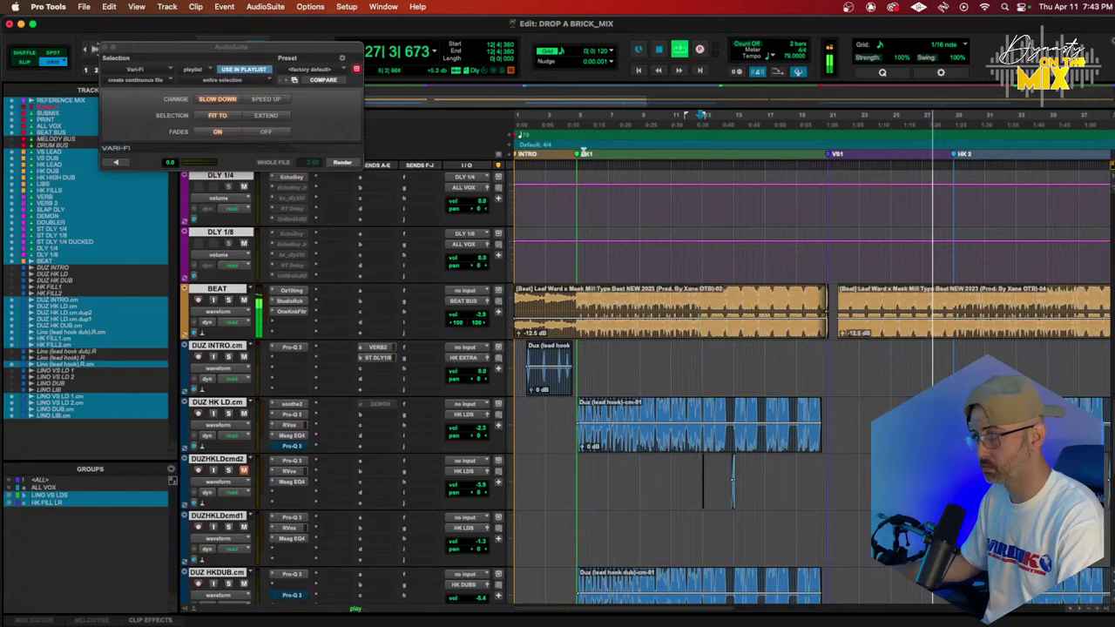
Audition the mix from just before the HK1 marker, with the timeline showing the whole song
click(574, 116)
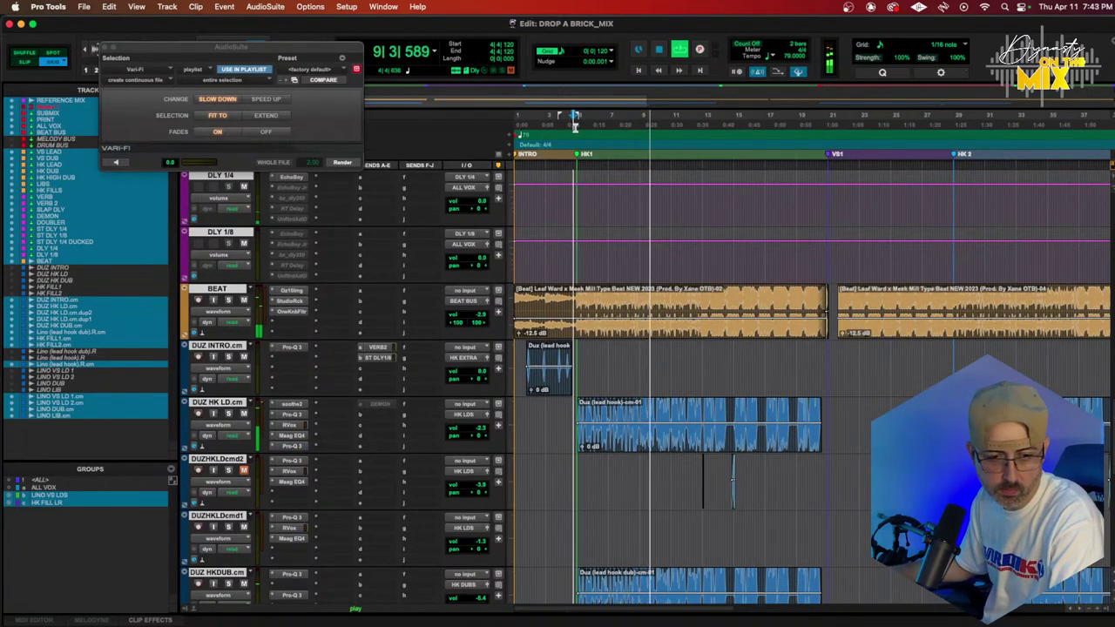
key(space)
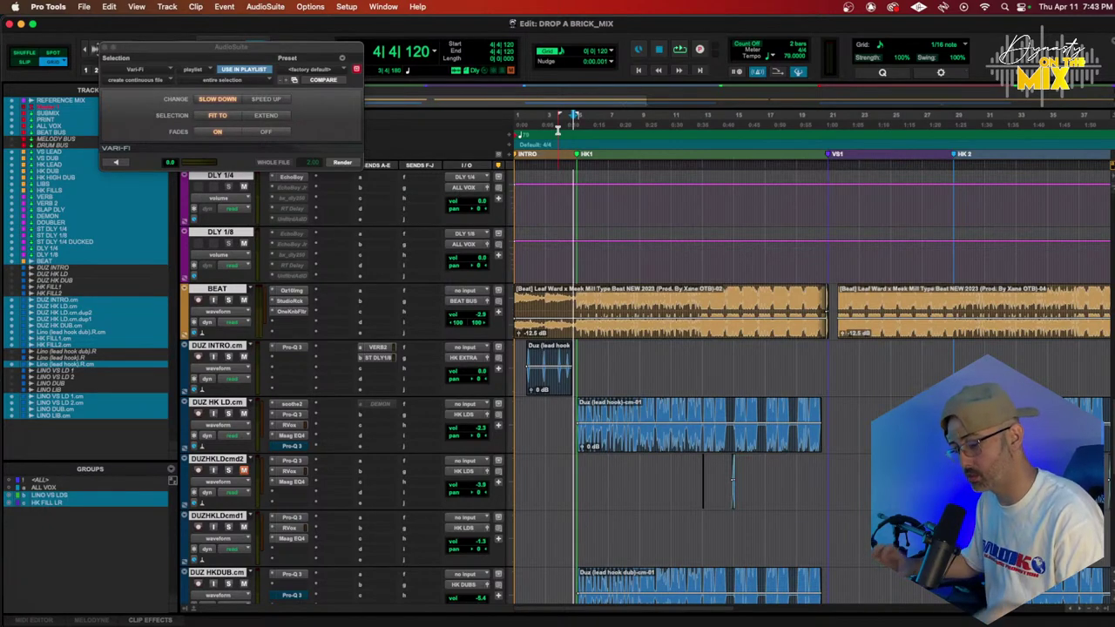
key(r)
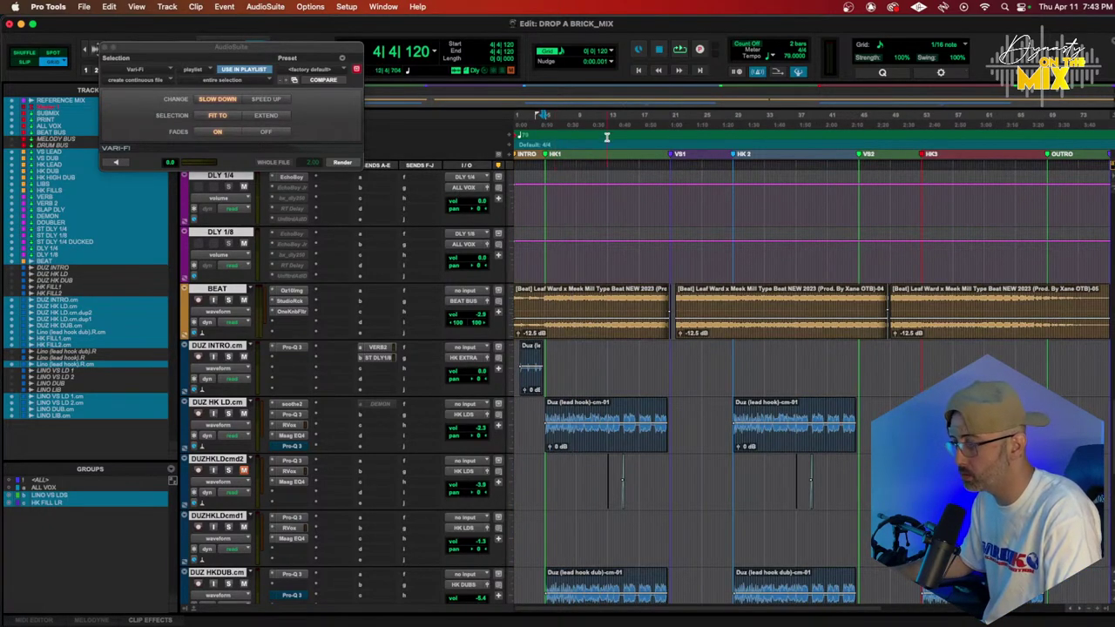
key(space)
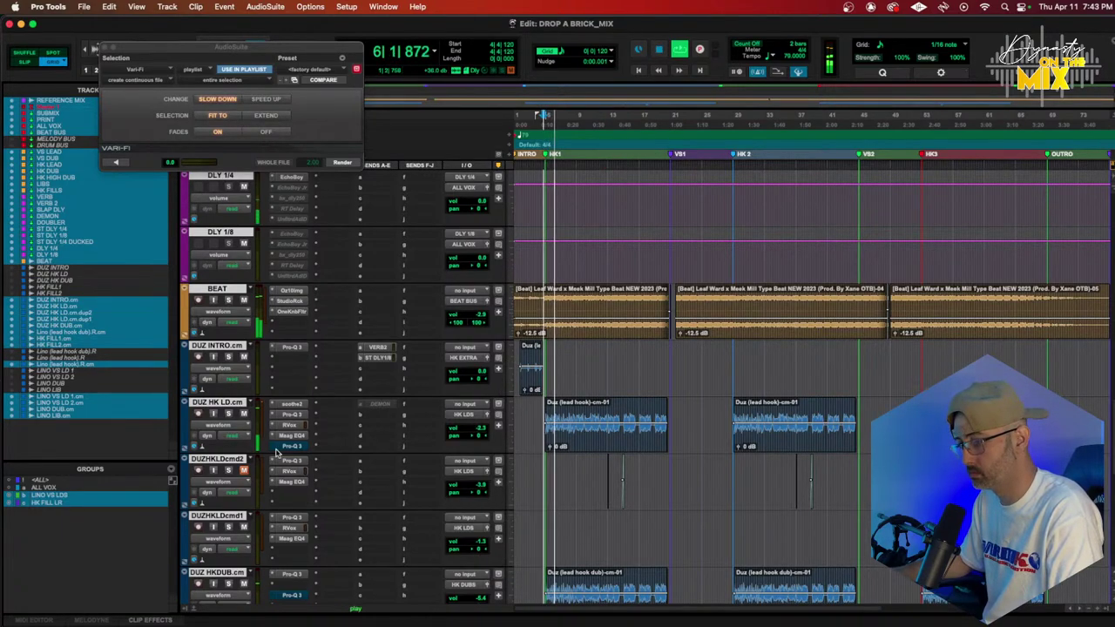
Hide and deactivate the DUZ HK LD.cm.dup2 track, and lower the DUZ HK LD.cm volume to -3.2
click(235, 459)
right_click(235, 459)
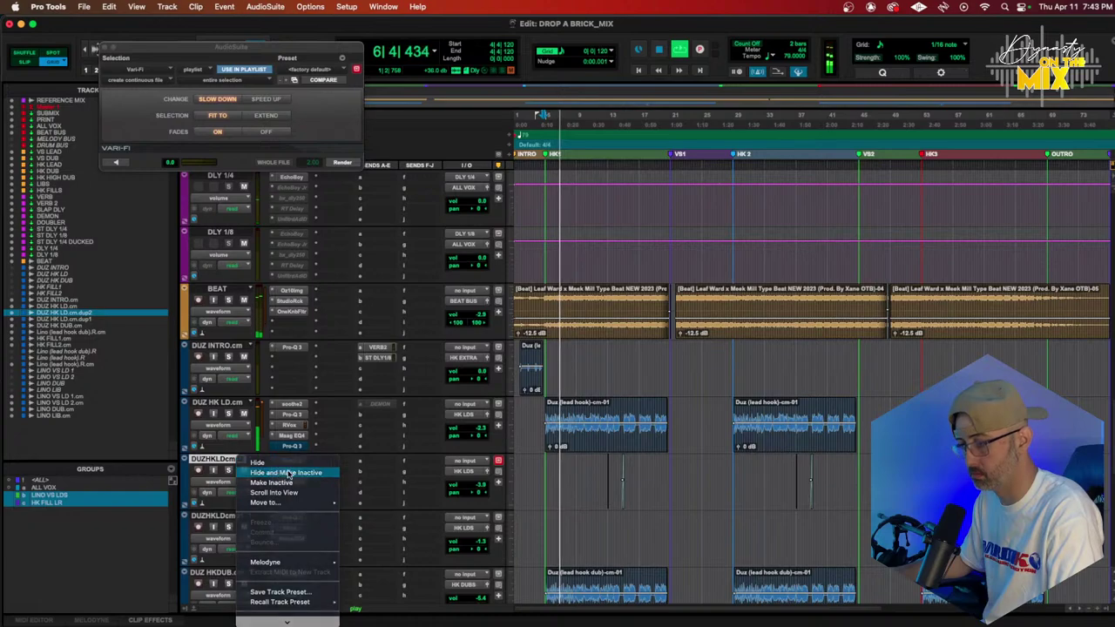
click(261, 468)
drag(459, 432, 461, 440)
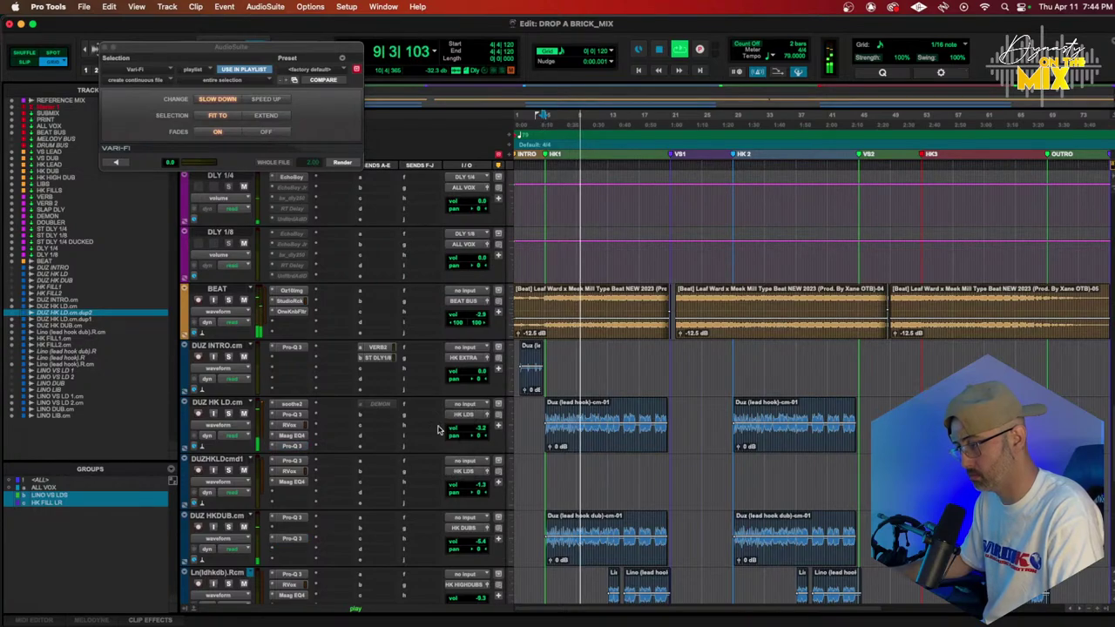
Insert a stereo Kiive Xtressor from the Dynamics plug-ins in the first slot of HK LEAD's second insert bank
scroll(361, 390, up, 15)
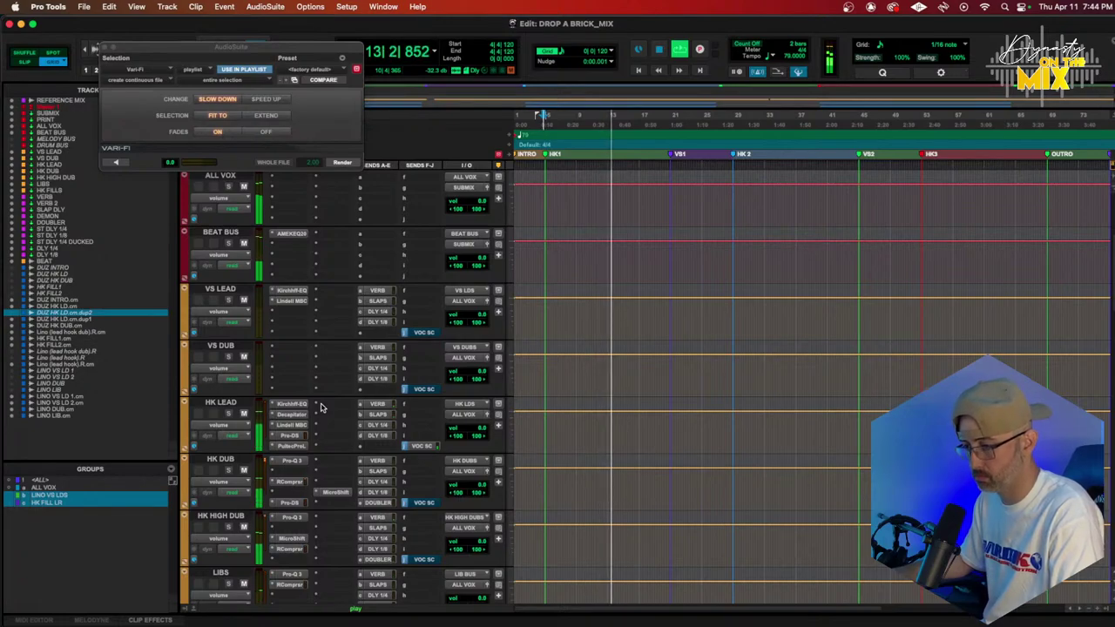
click(320, 407)
mouse_move(375, 406)
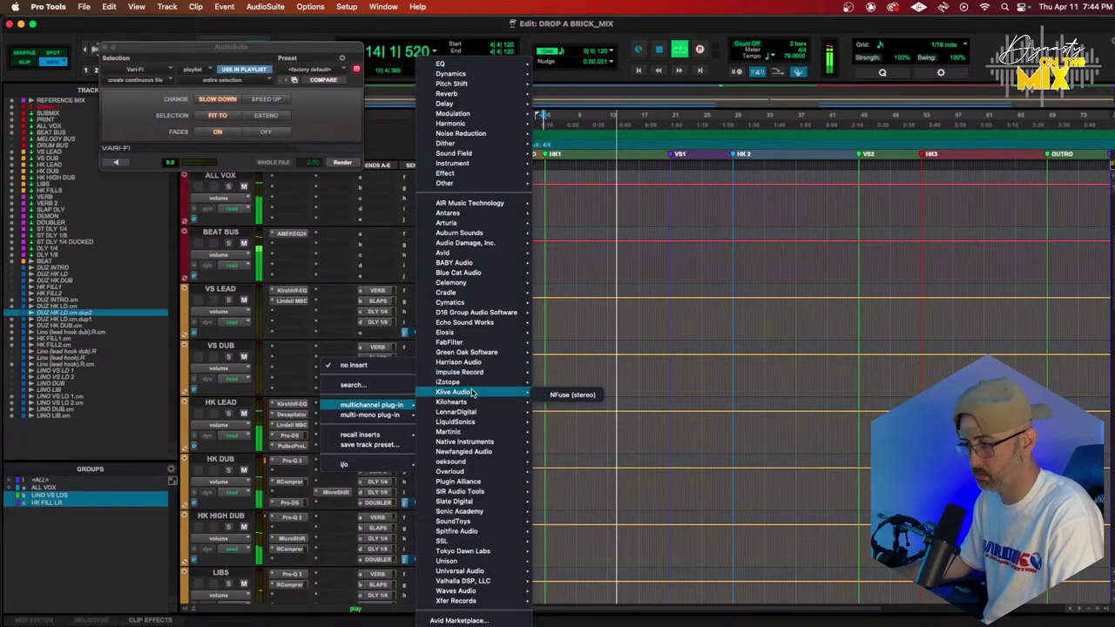
mouse_move(451, 73)
scroll(606, 174, down, 5)
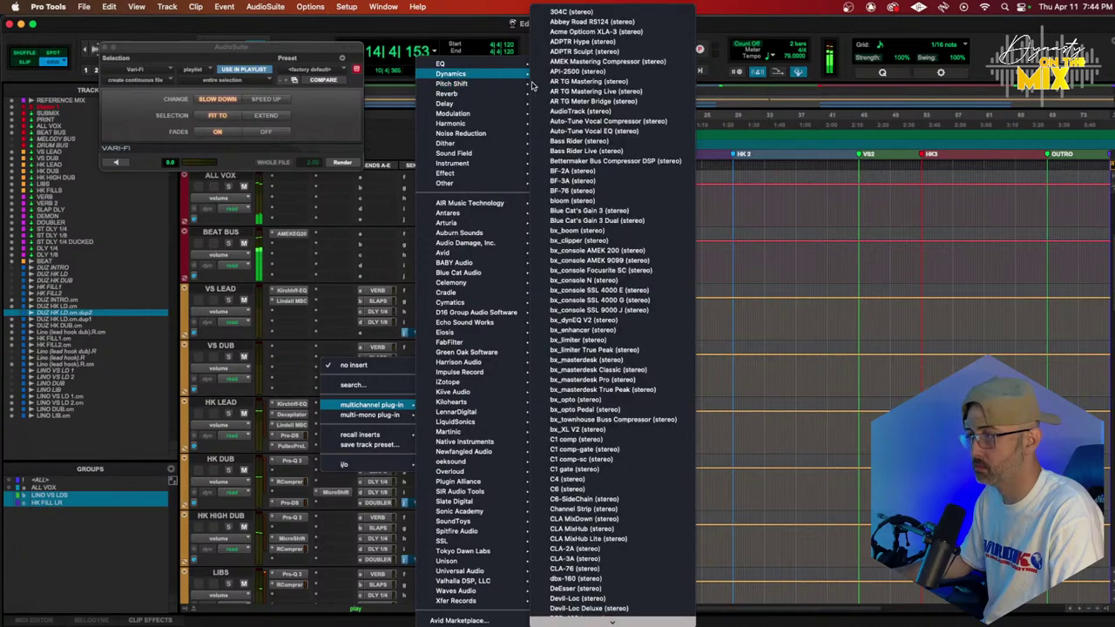
scroll(584, 331, down, 5)
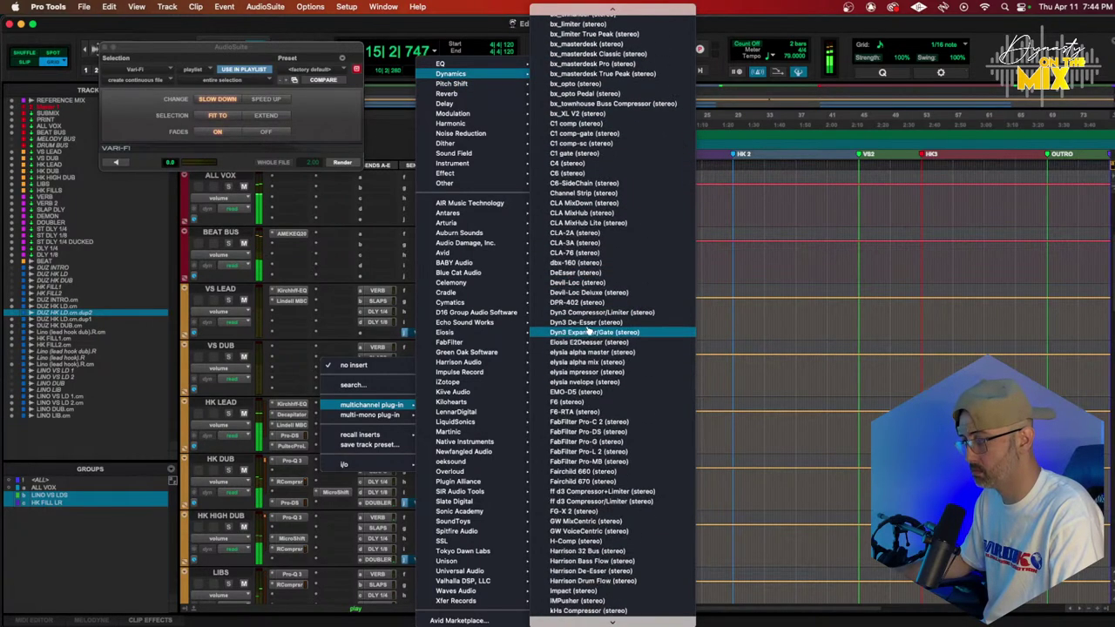
scroll(586, 416, down, 3)
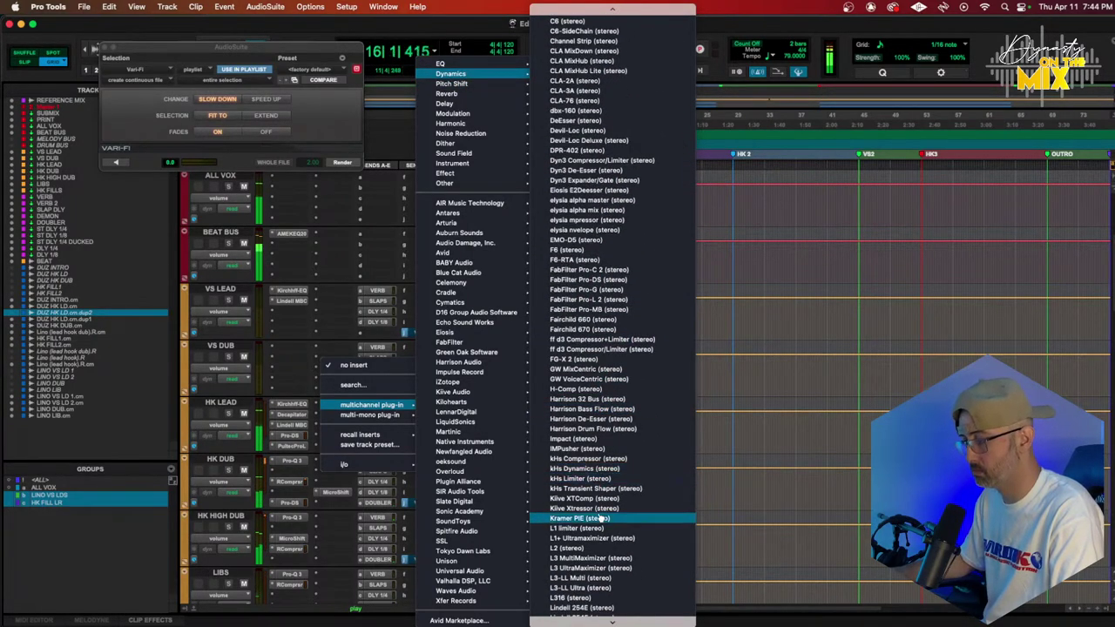
key(Escape)
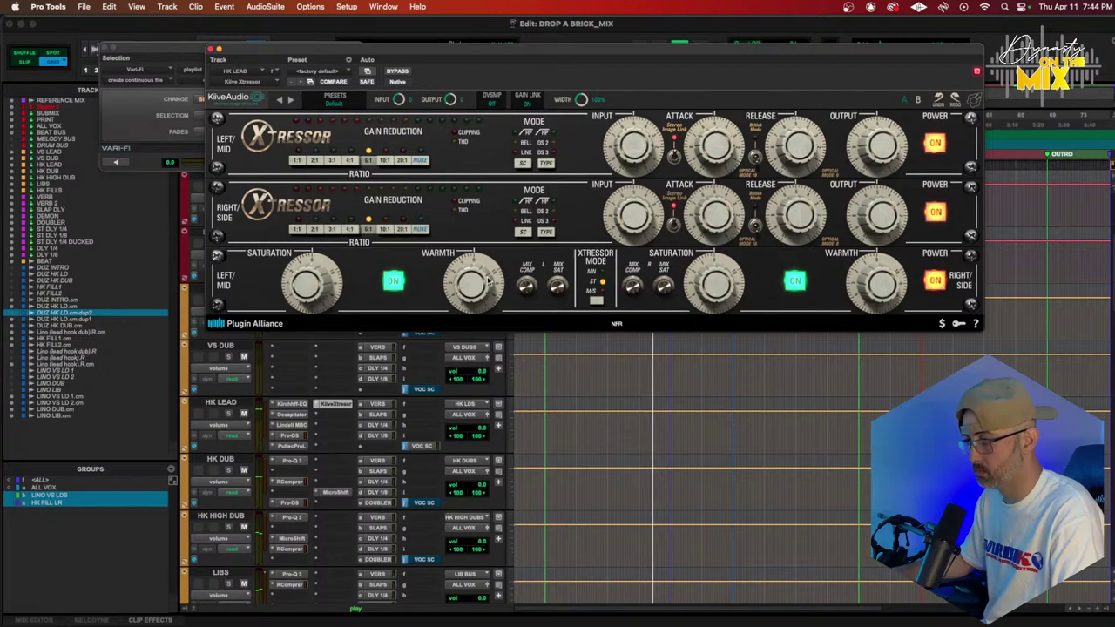
Set the HK LEAD Xtressor's ratio to 4:1 on both channels and fine-tune its input, attack and output during playback
drag(877, 202, 878, 209)
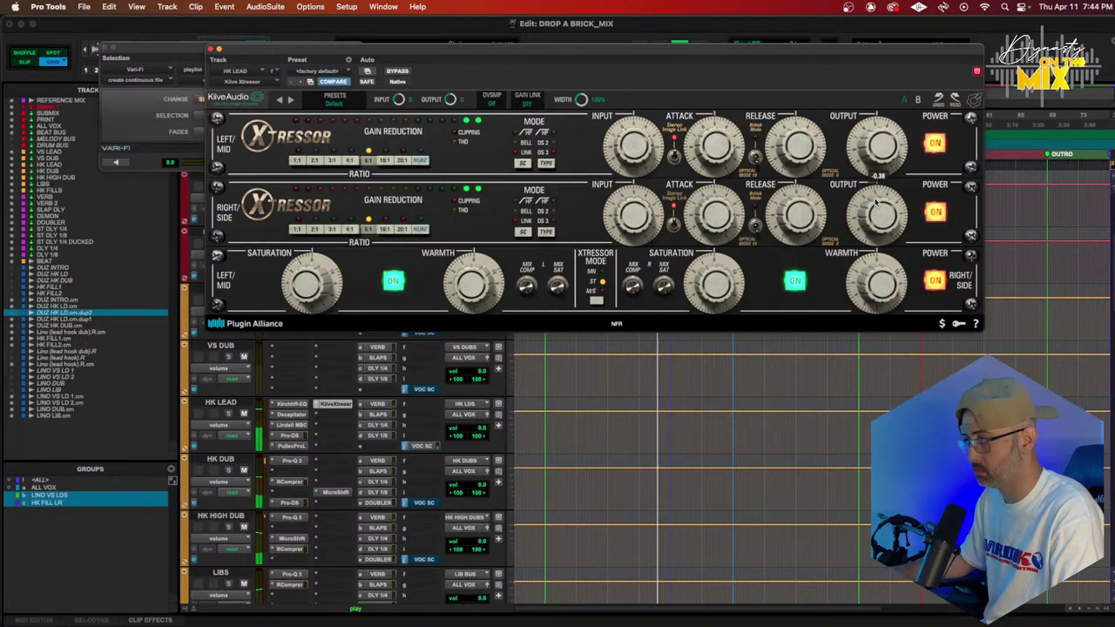
drag(712, 213, 707, 205)
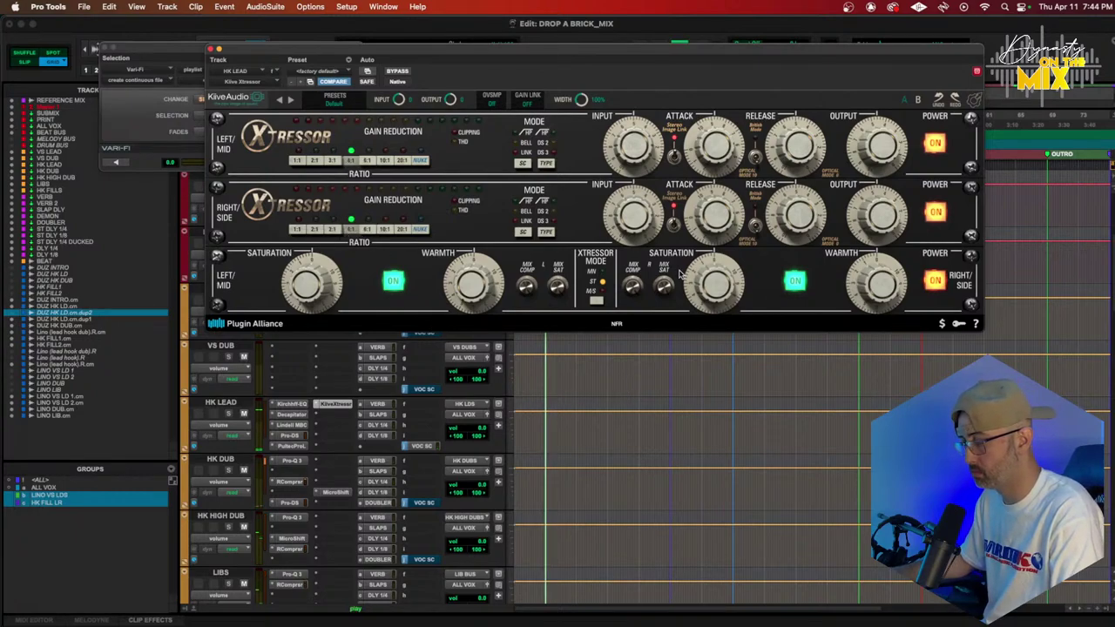
drag(716, 135, 711, 150)
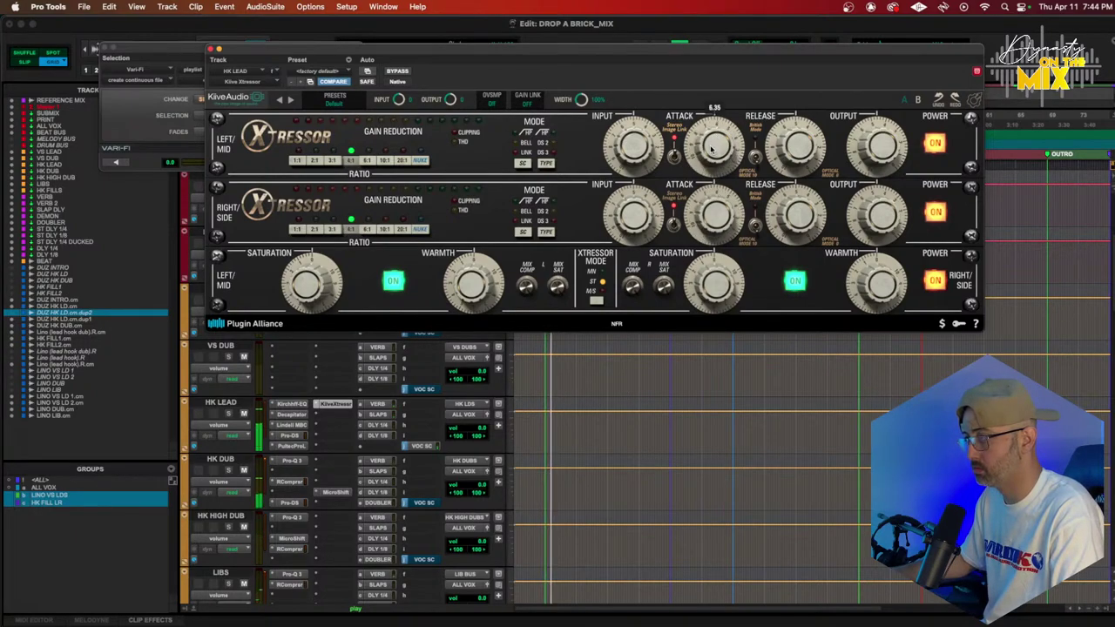
mouse_move(642, 150)
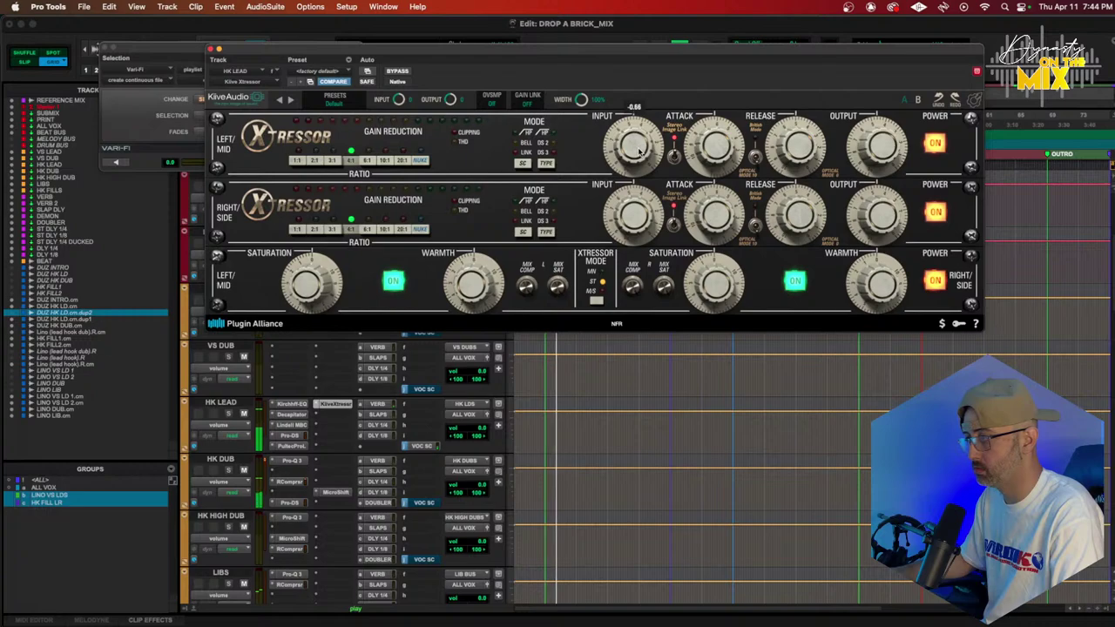
drag(705, 145, 699, 150)
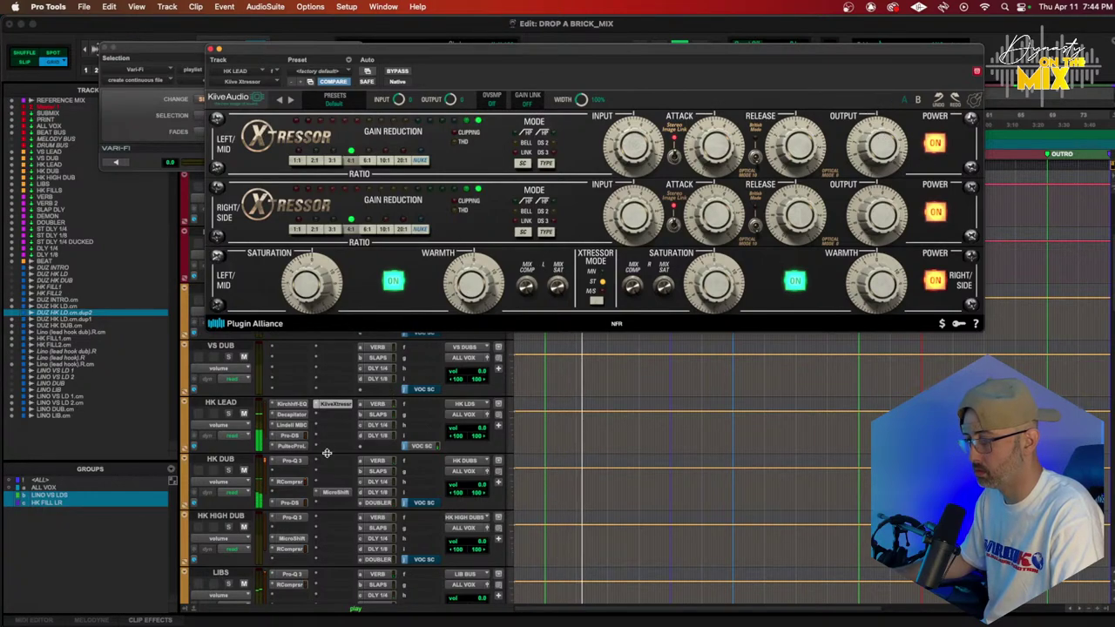
Set the HK DUB track's RCompressor threshold to about -23.1, close it, and open the RCompressor on HK HIGH DUB
click(290, 483)
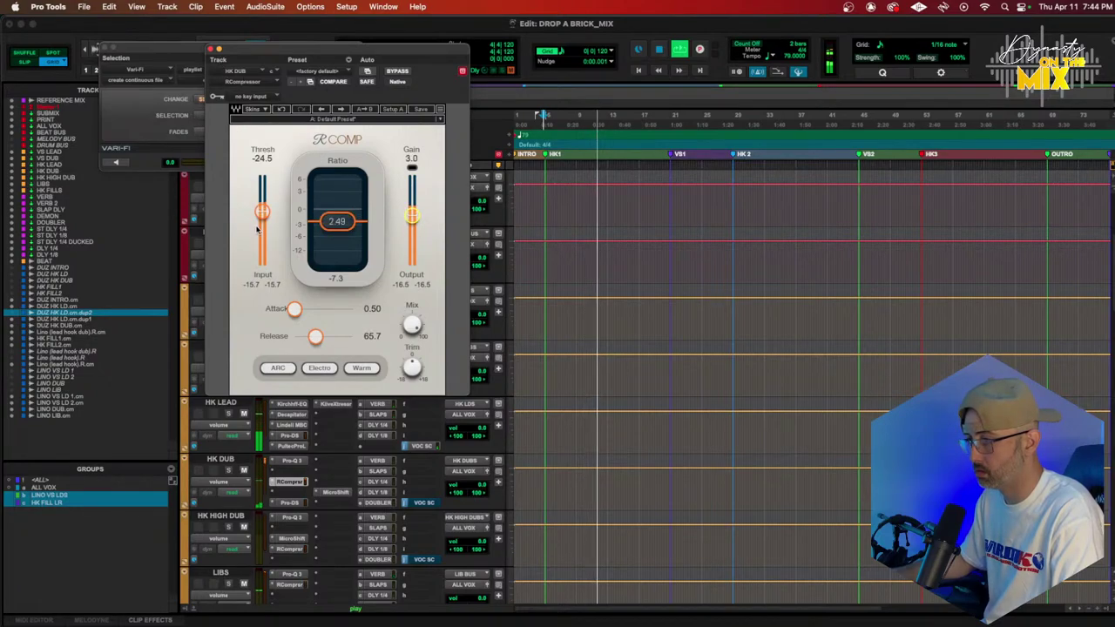
drag(261, 211, 261, 208)
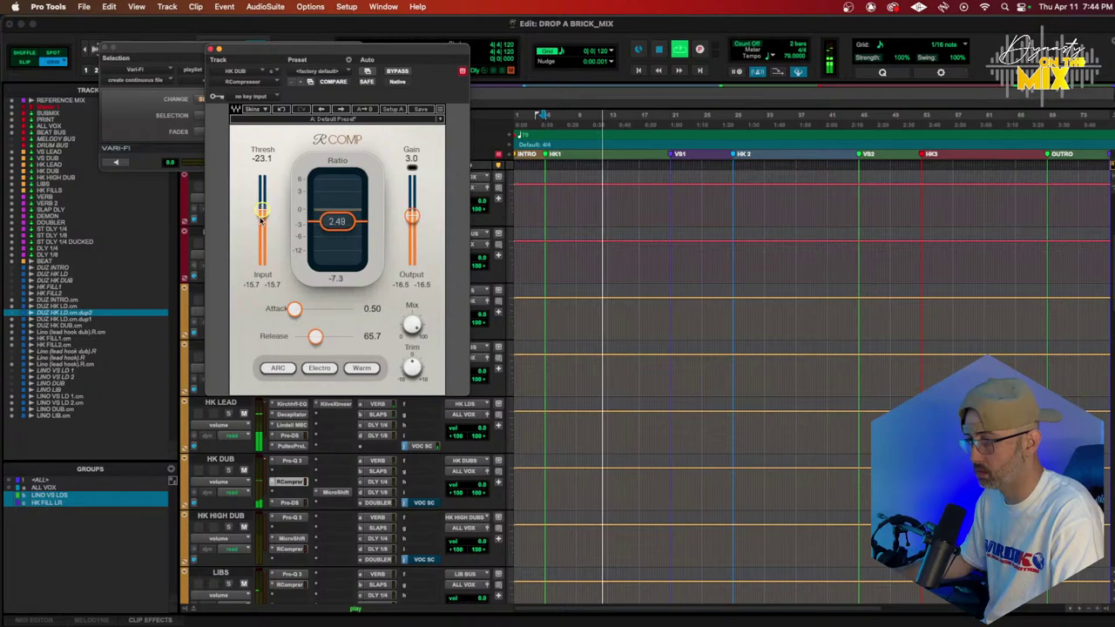
click(217, 48)
scroll(344, 457, down, 3)
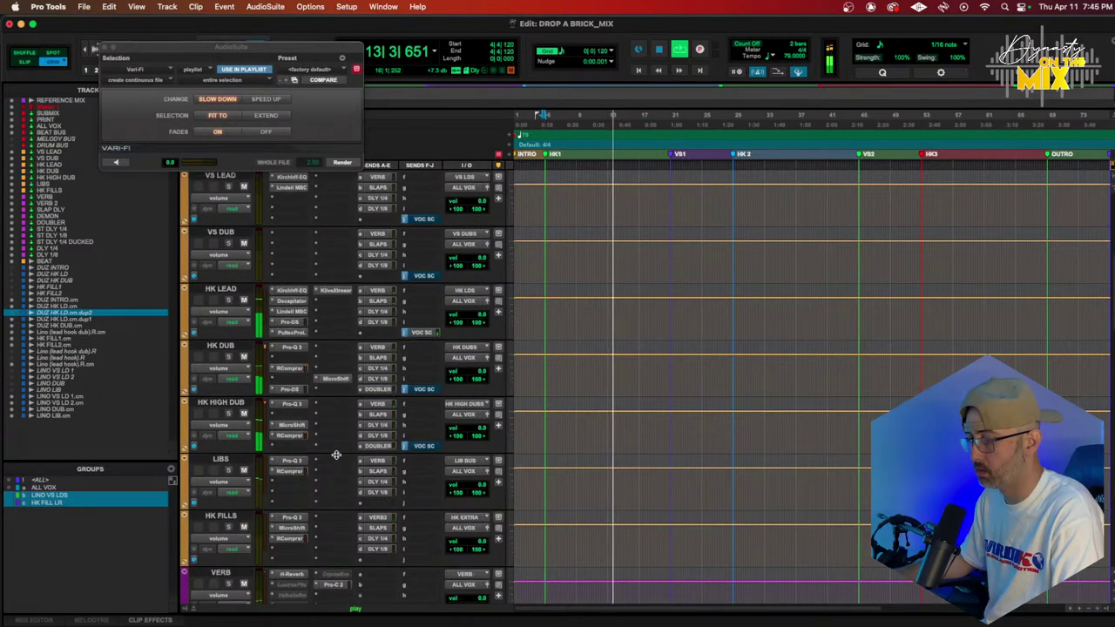
click(295, 435)
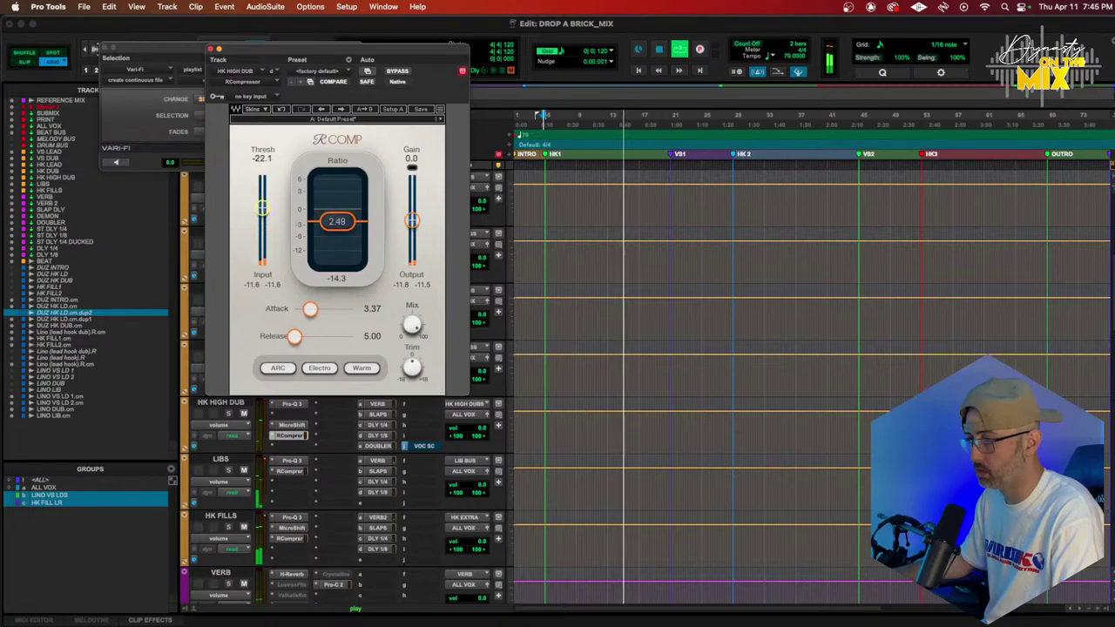
In the HK FILLS Pro-Q 3, move the 178 Hz cut higher as a slight boost and place a low-mid bell cut of about 4 dB
click(292, 517)
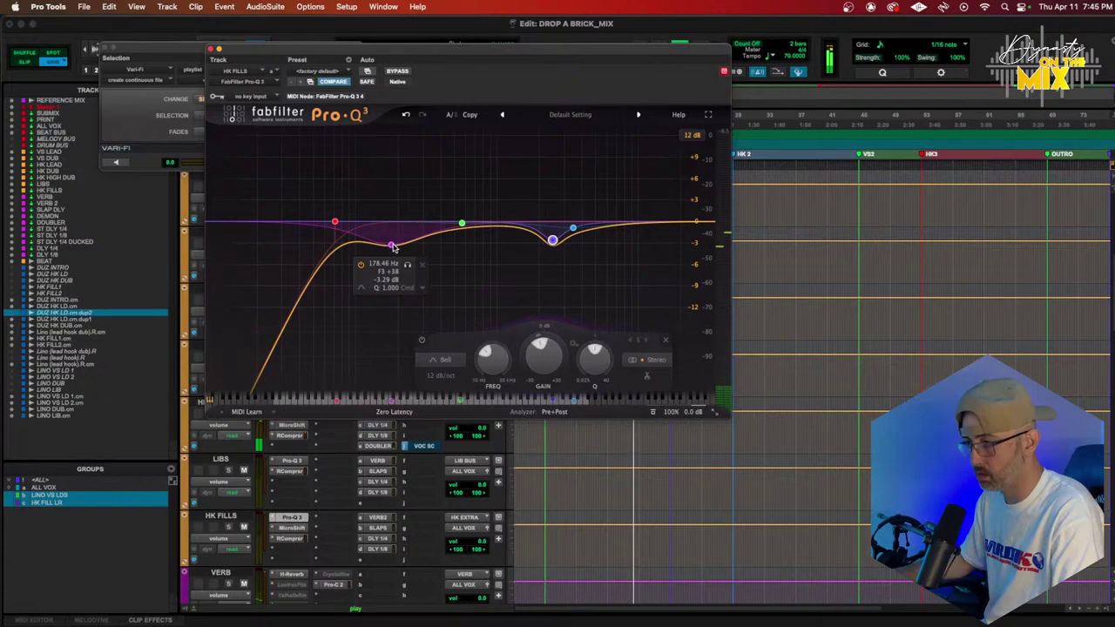
drag(394, 250, 438, 214)
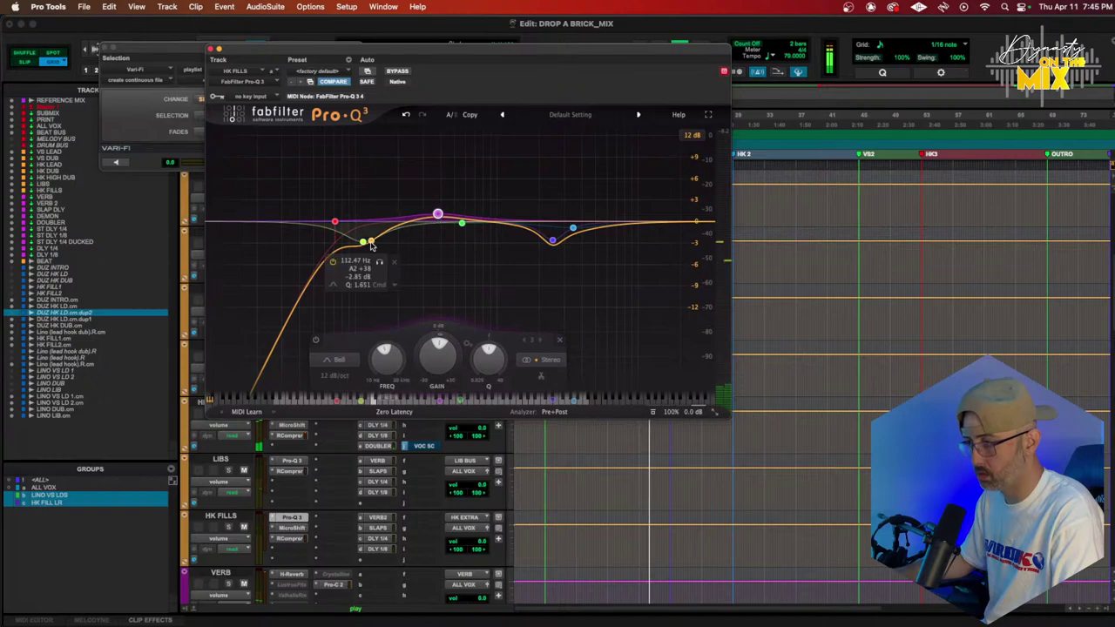
drag(364, 242, 383, 255)
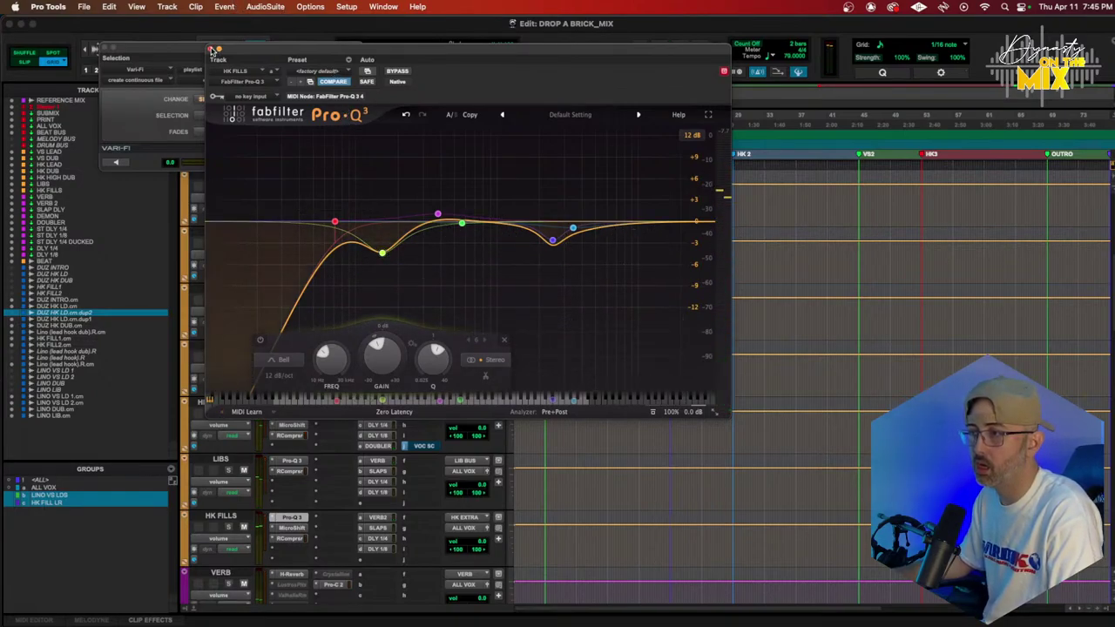
click(210, 49)
Review the StudioRack multiband split and the Ozone Imager stereo width settings on the BEAT track, closing each plug-in window
scroll(478, 341, down, 10)
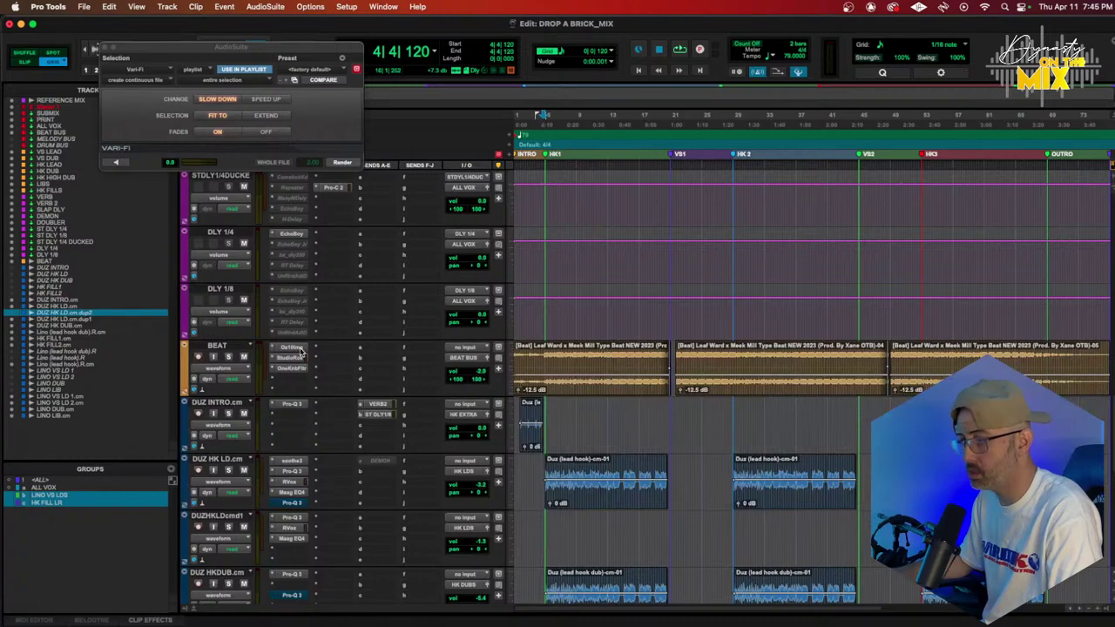
click(294, 358)
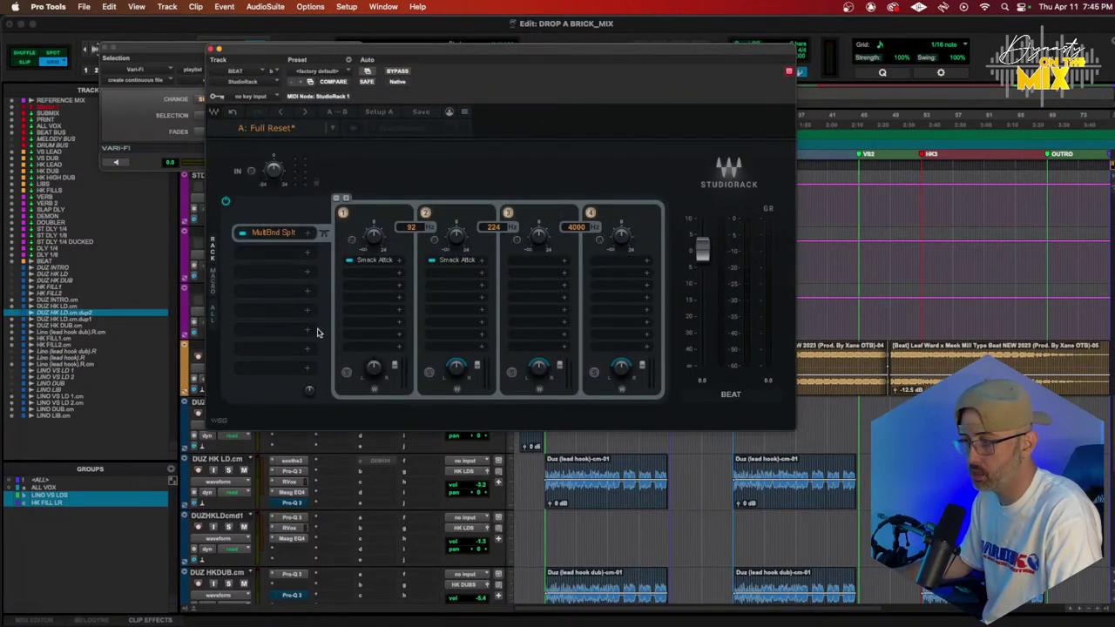
click(214, 49)
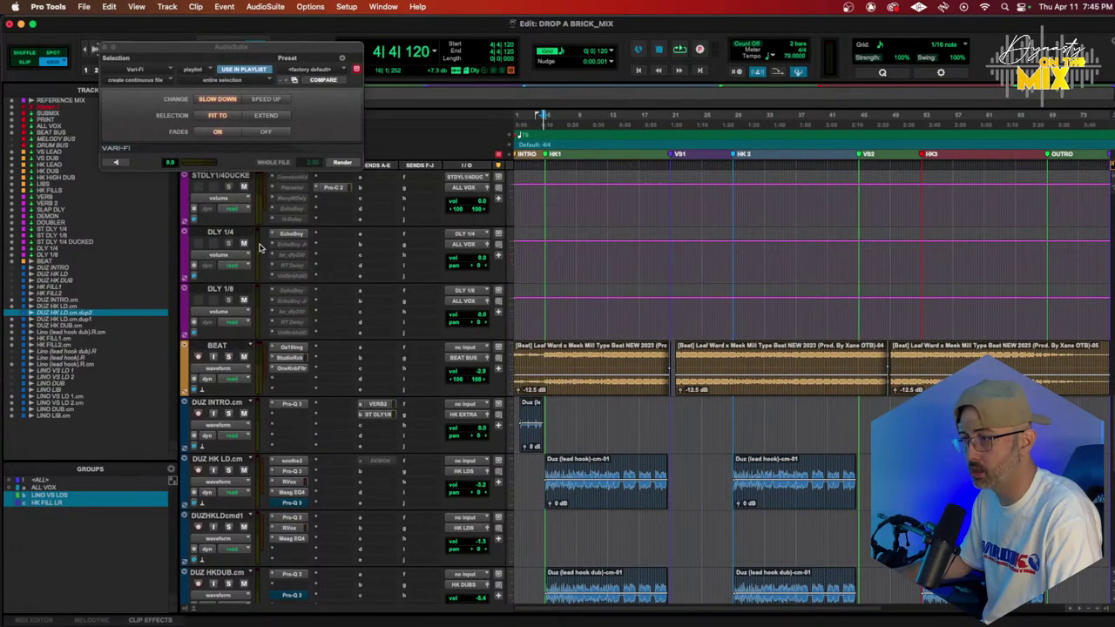
click(290, 368)
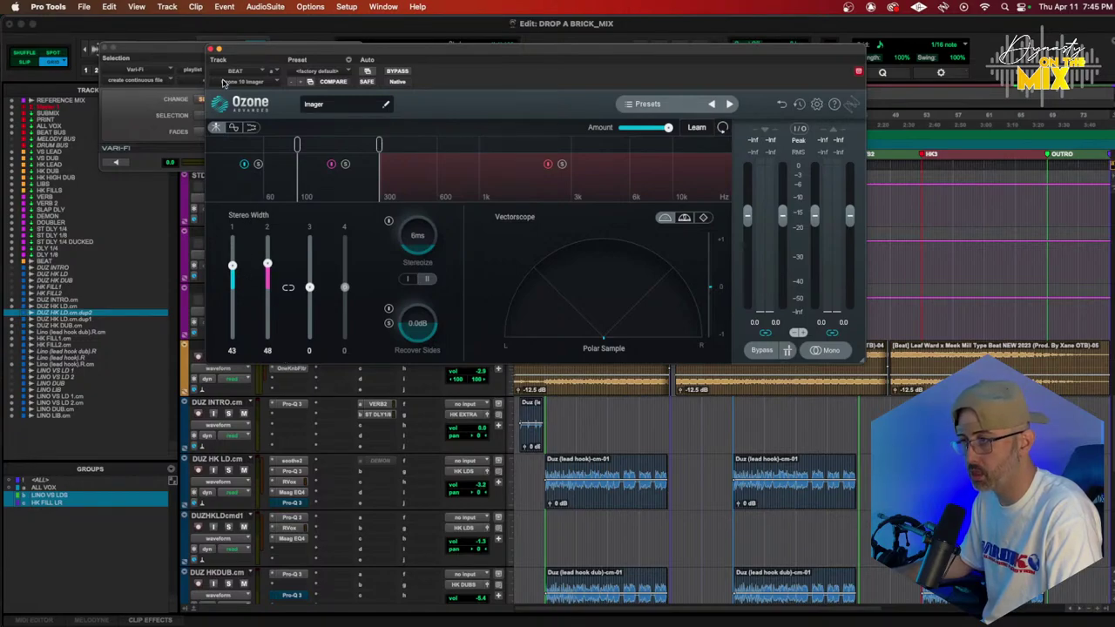
click(211, 49)
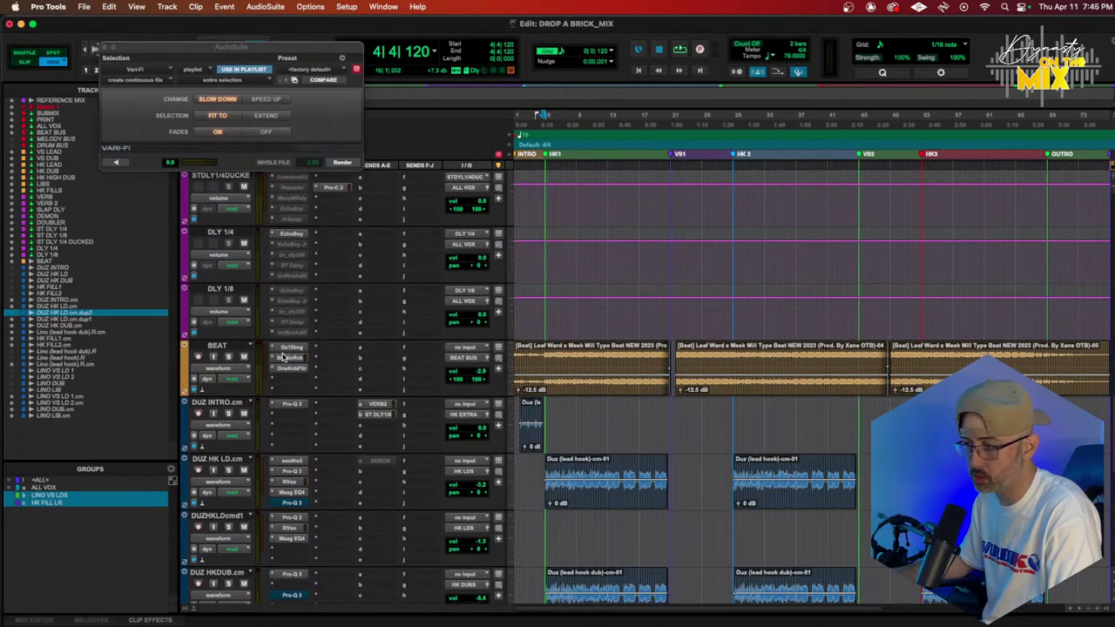
Audition the first hook with the BEAT track's inserts bypassed and active, place the cursor near bar 13, and stop playback
key(space)
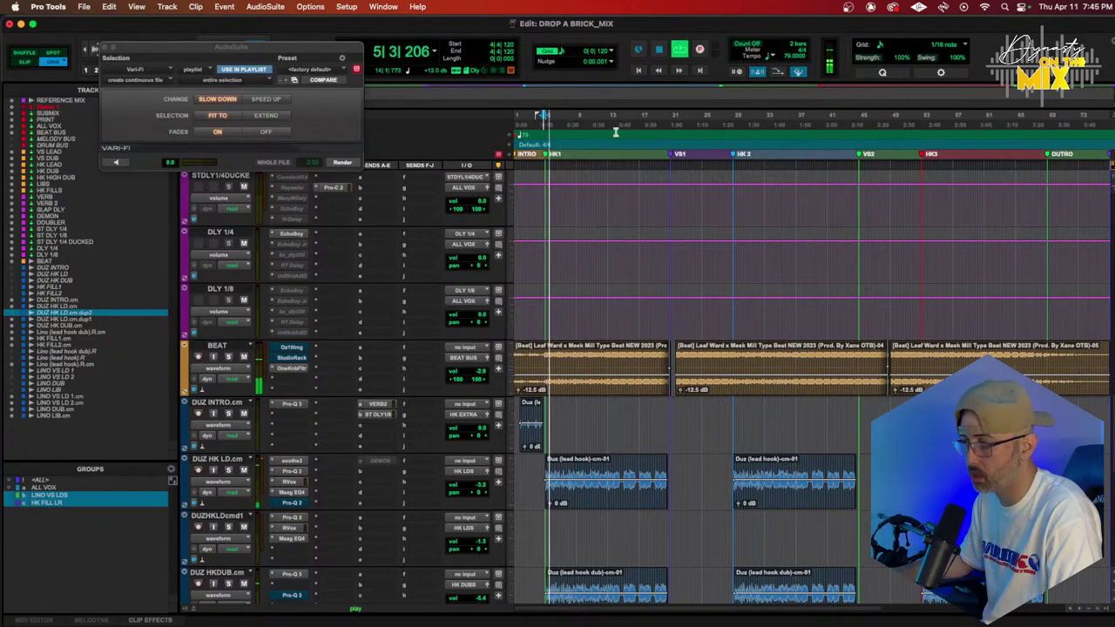
click(607, 299)
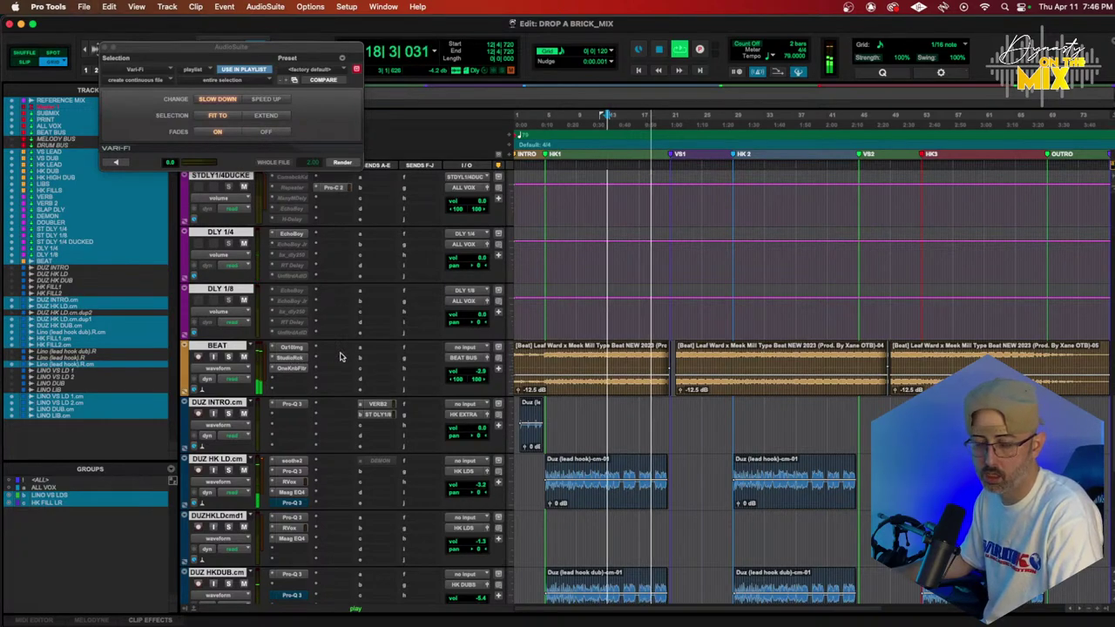
key(space)
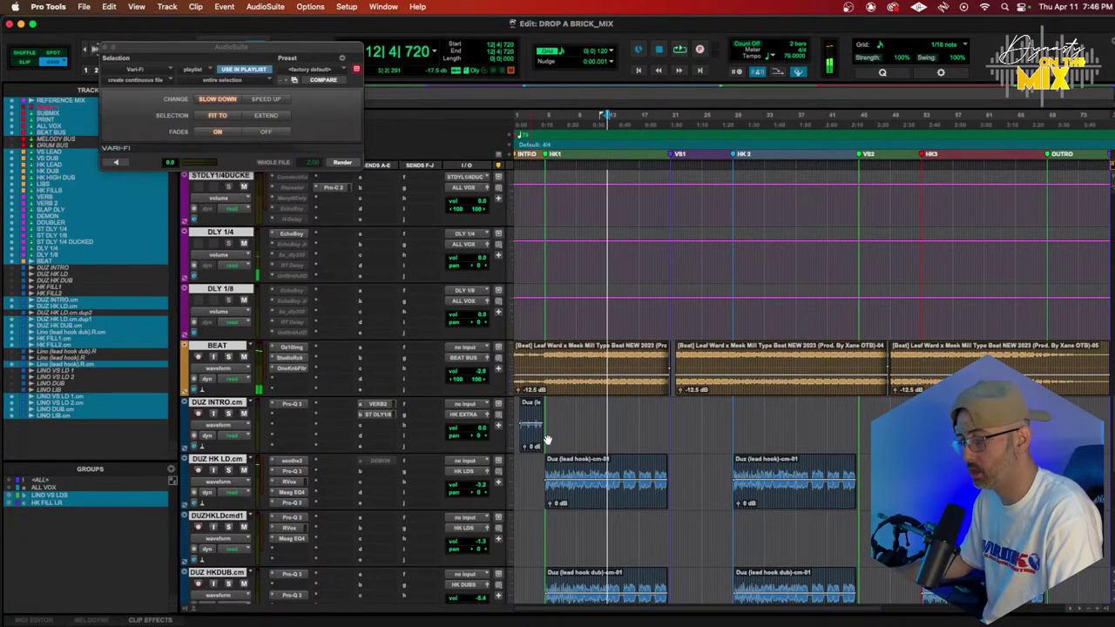
Switch to a new Safari window and search the web for "mix master mp3 meme"
mouse_move(436, 620)
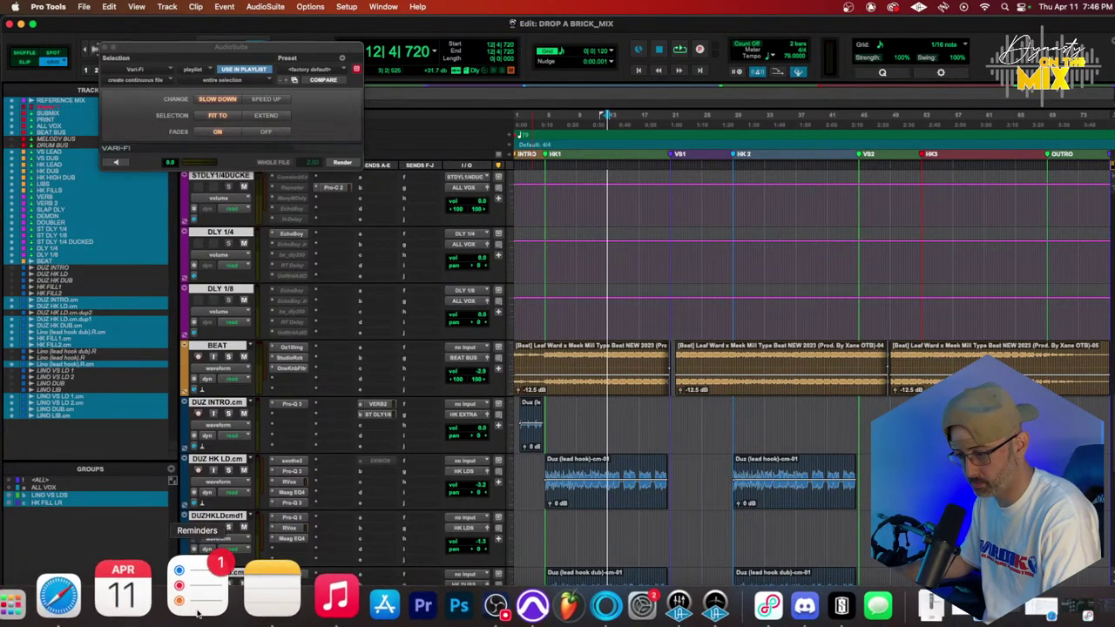
right_click(131, 608)
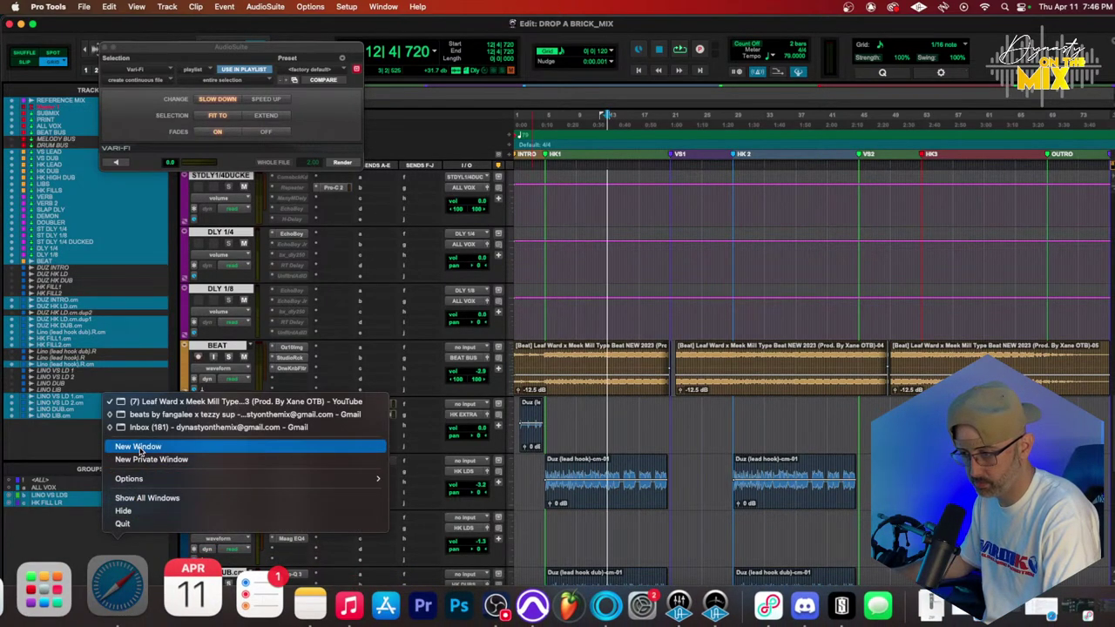
key(Escape)
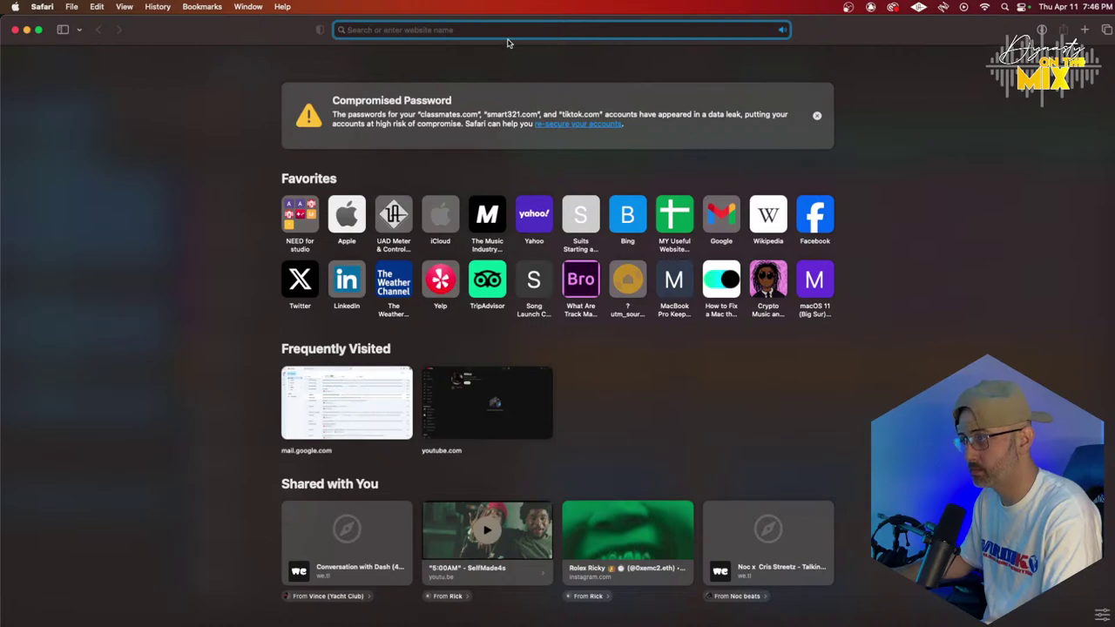
text(mix master)
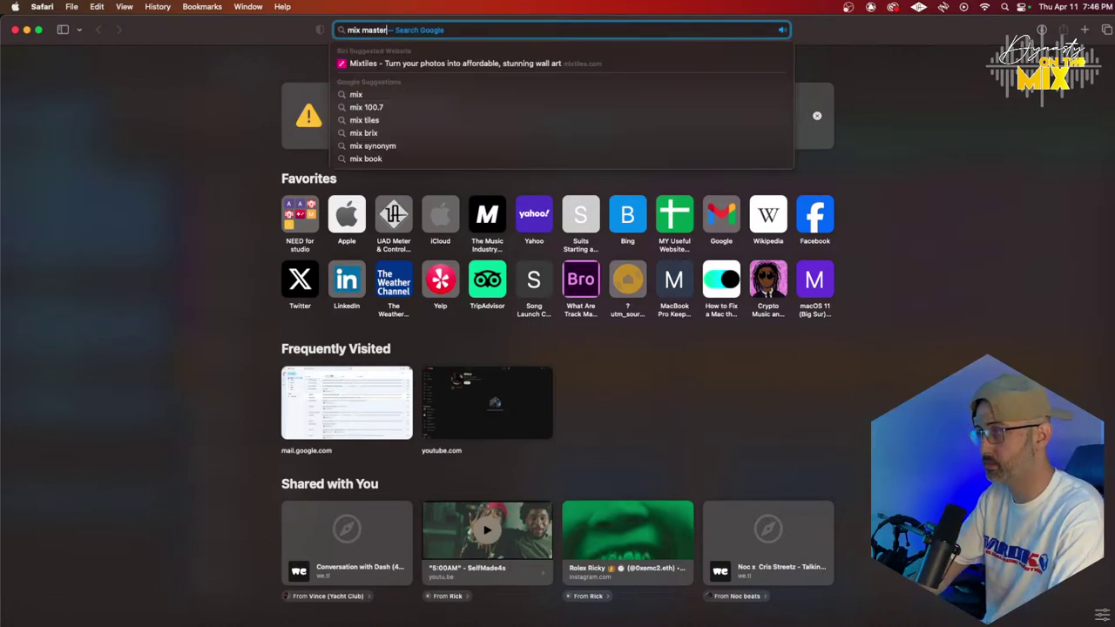
text( mp3 meme)
key(Return)
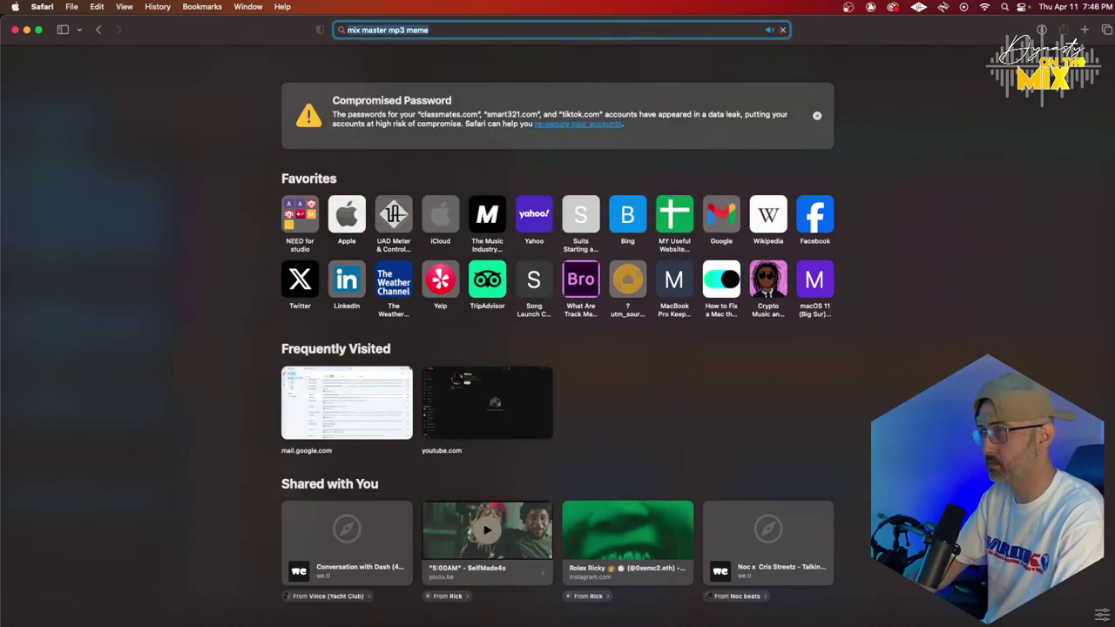
Browse the image results for the before-mix and after-mastering meme, checking the X.com source and previewing the Facebook version
click(177, 111)
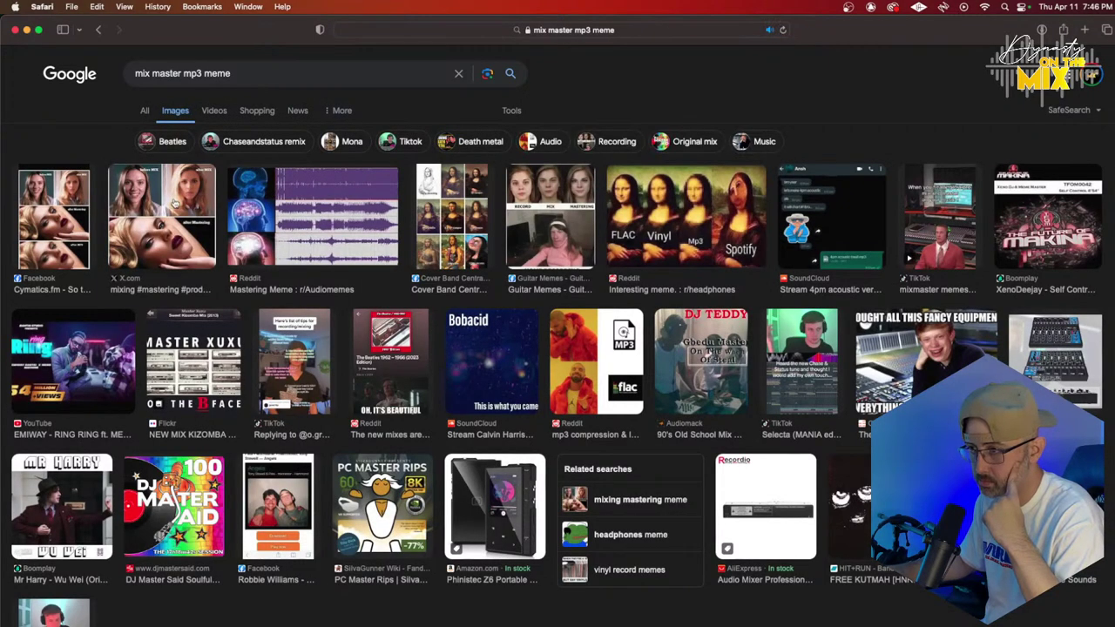
click(161, 218)
click(826, 342)
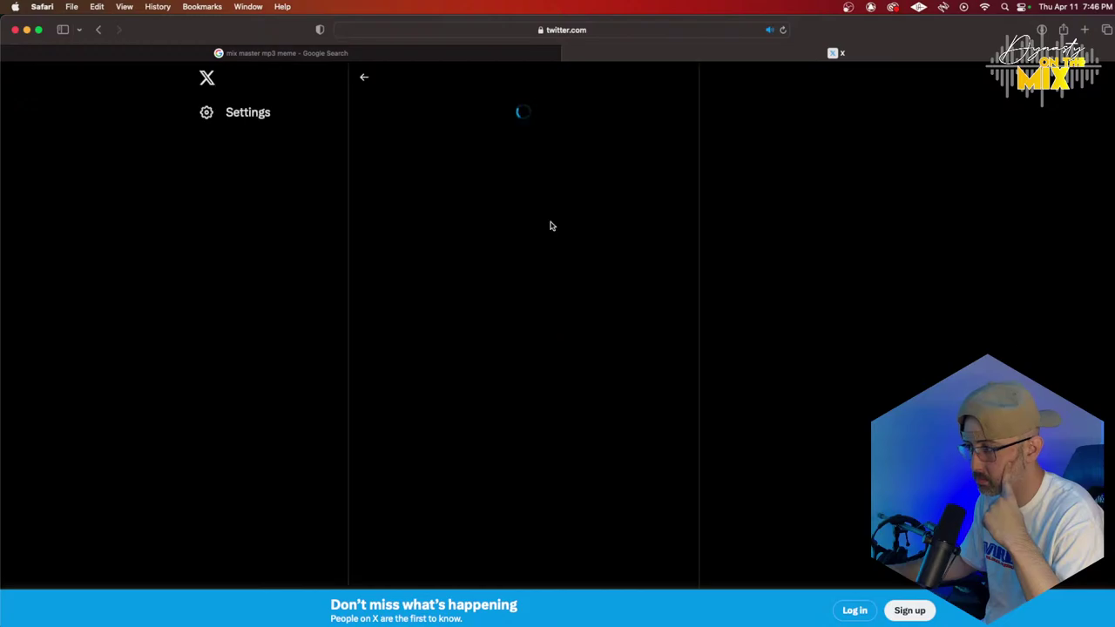
click(566, 55)
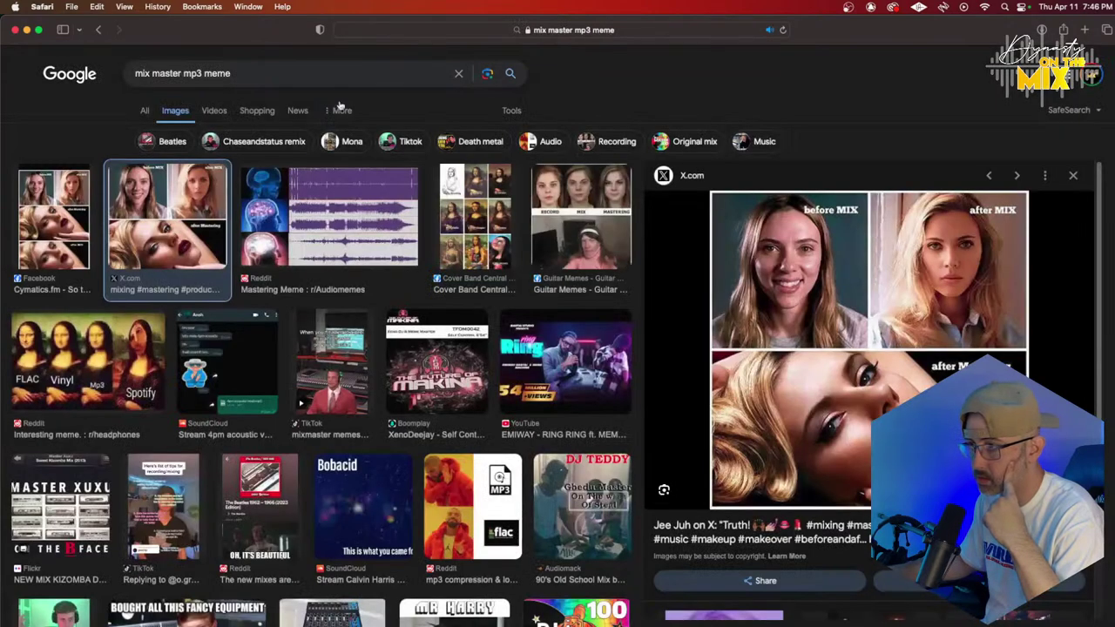
click(50, 237)
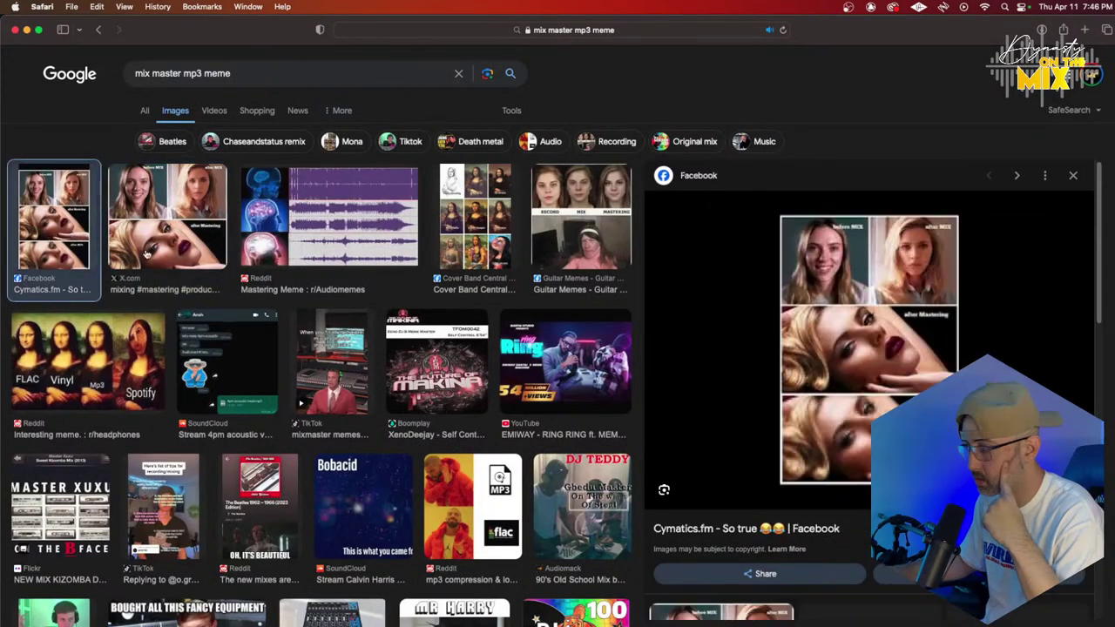
Open the before-mix to after-MP3 meme full size on Facebook, dismiss the login prompt, and close its tab
click(841, 354)
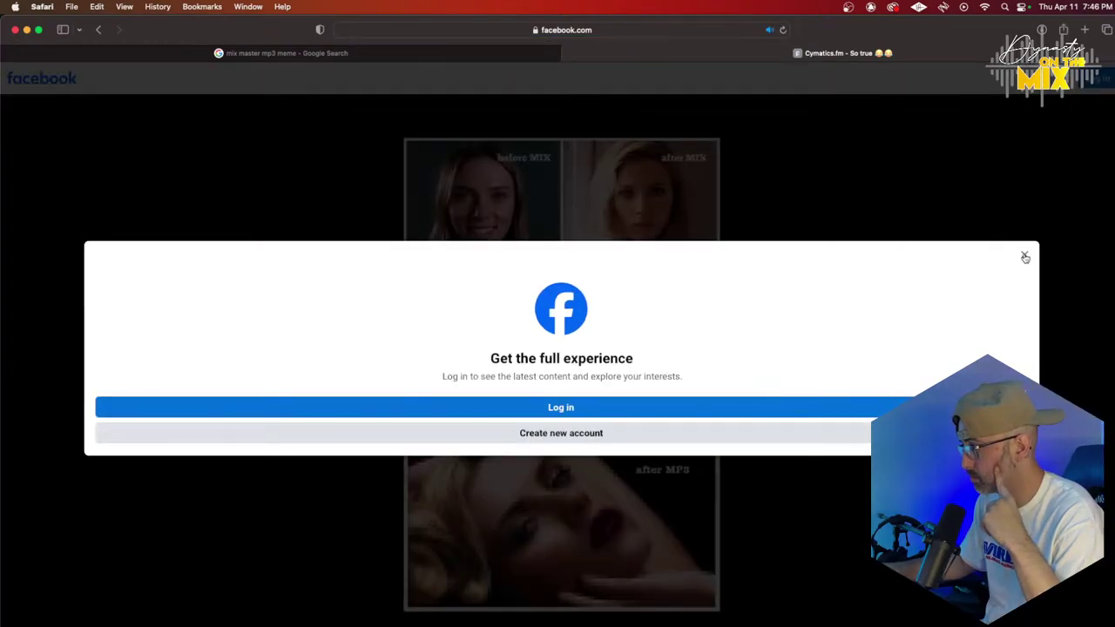
click(1024, 256)
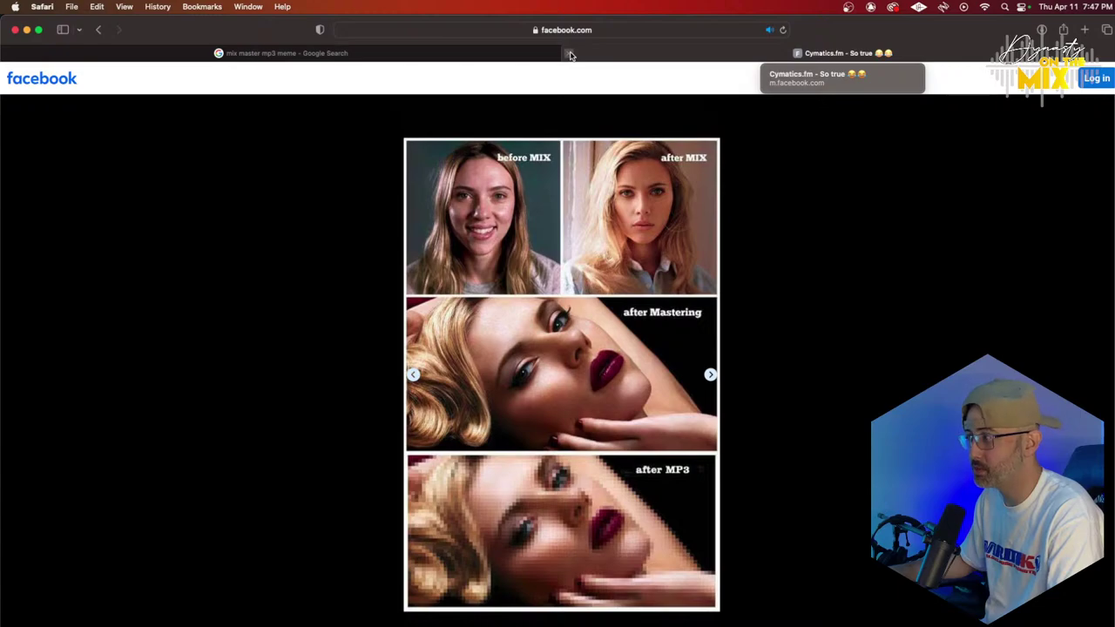
click(570, 54)
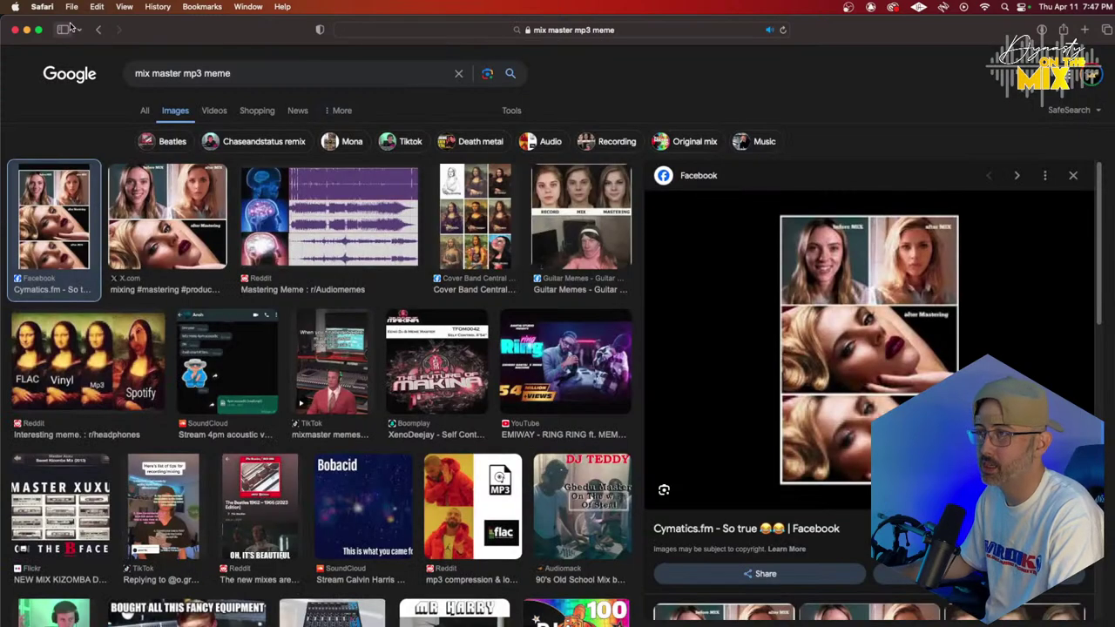
Put the Safari windows away, return to the start of the Pro Tools session, and close the AudioSuite Vari-Fi window
click(15, 31)
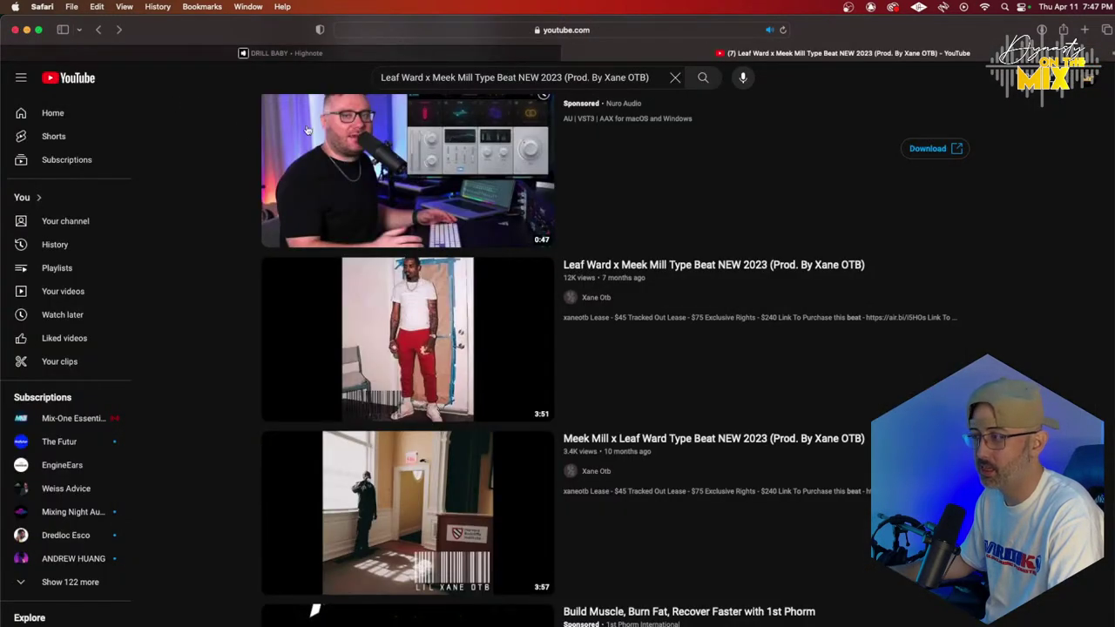
click(29, 31)
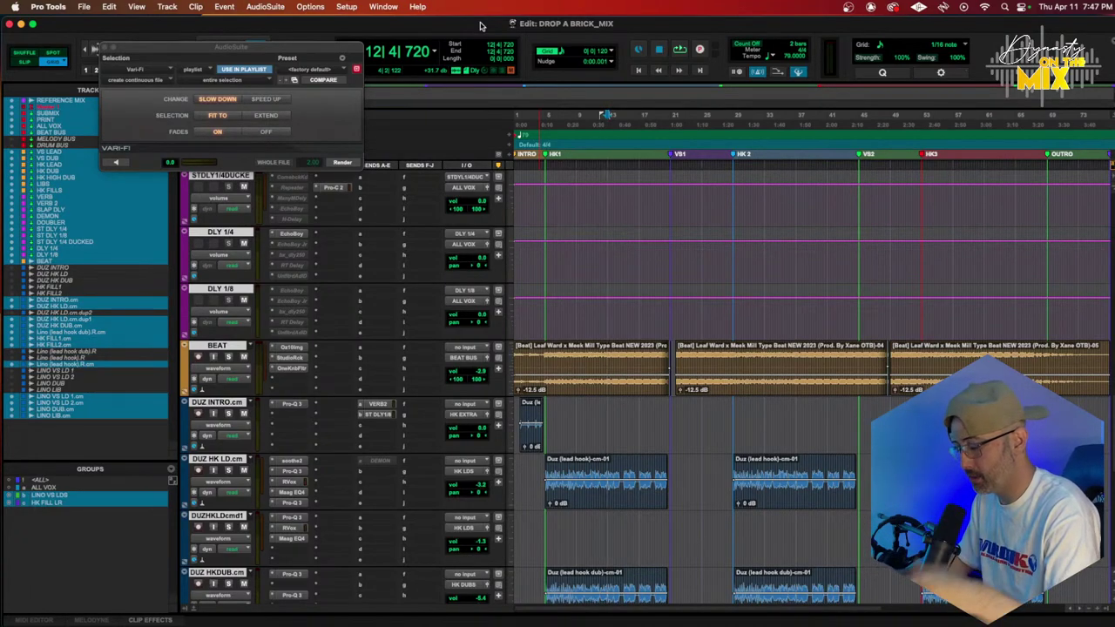
key(Return)
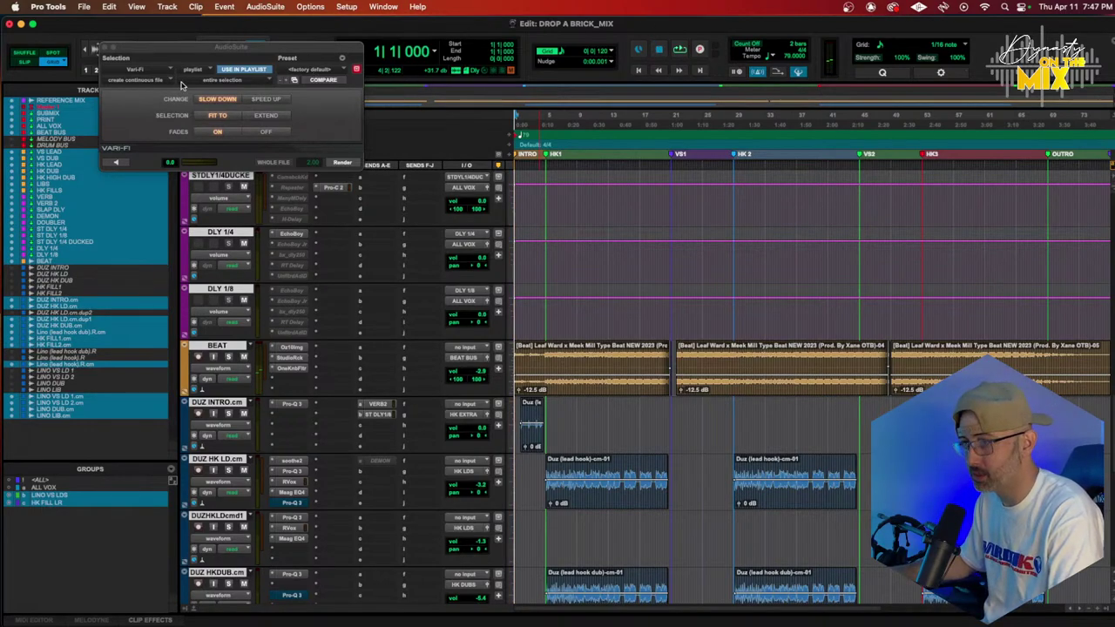
click(105, 47)
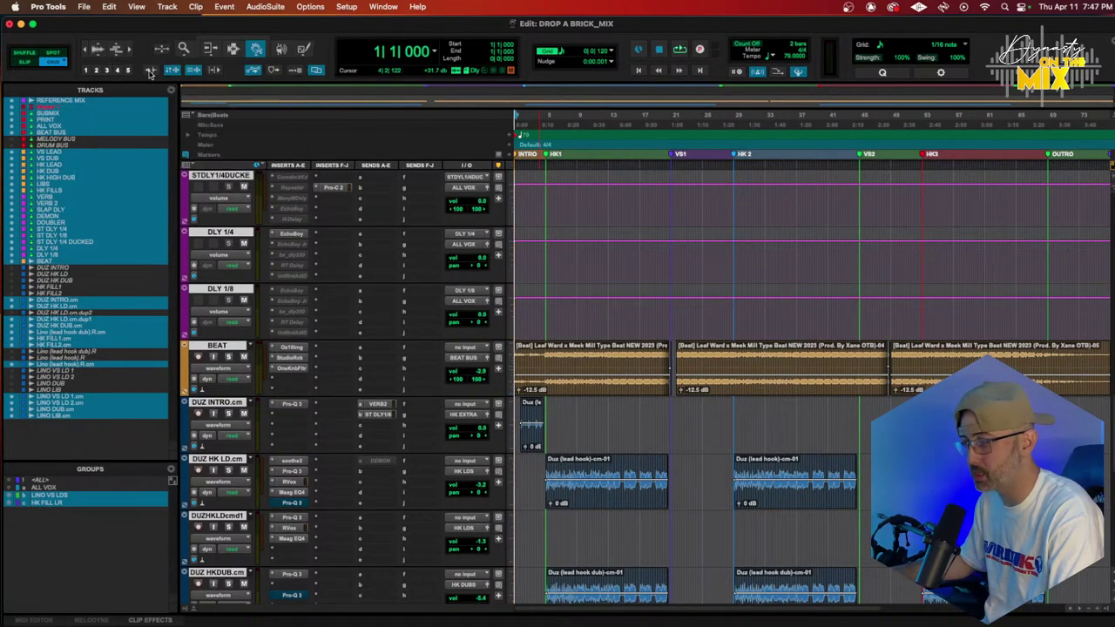
Solo the BEAT track and audition the first hook from bar 5 and again from near bar 13
click(545, 118)
key(space)
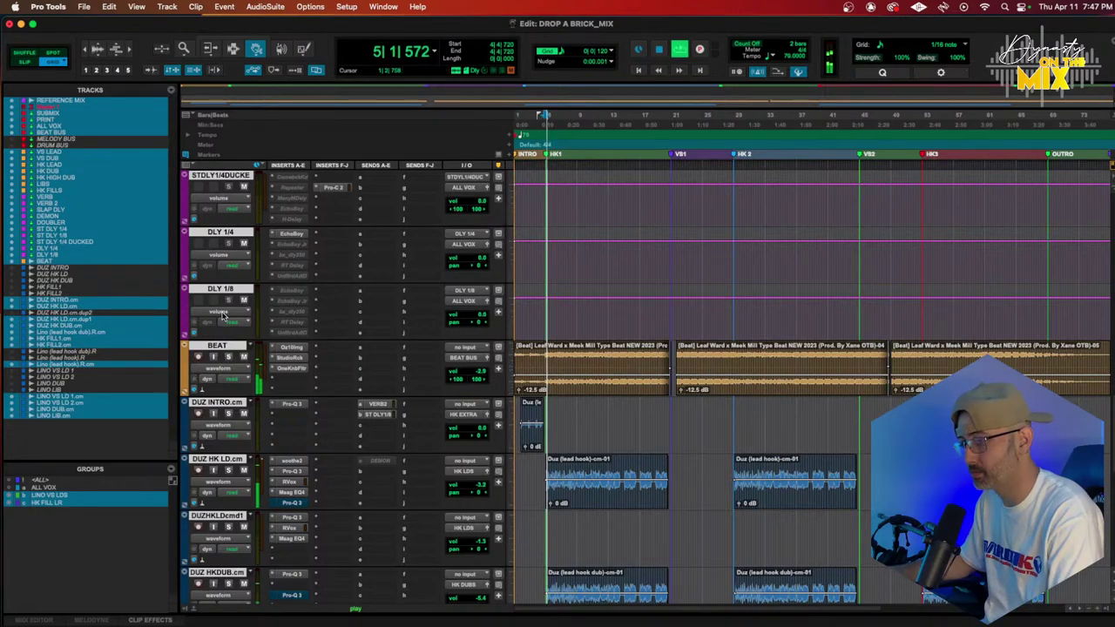
click(228, 357)
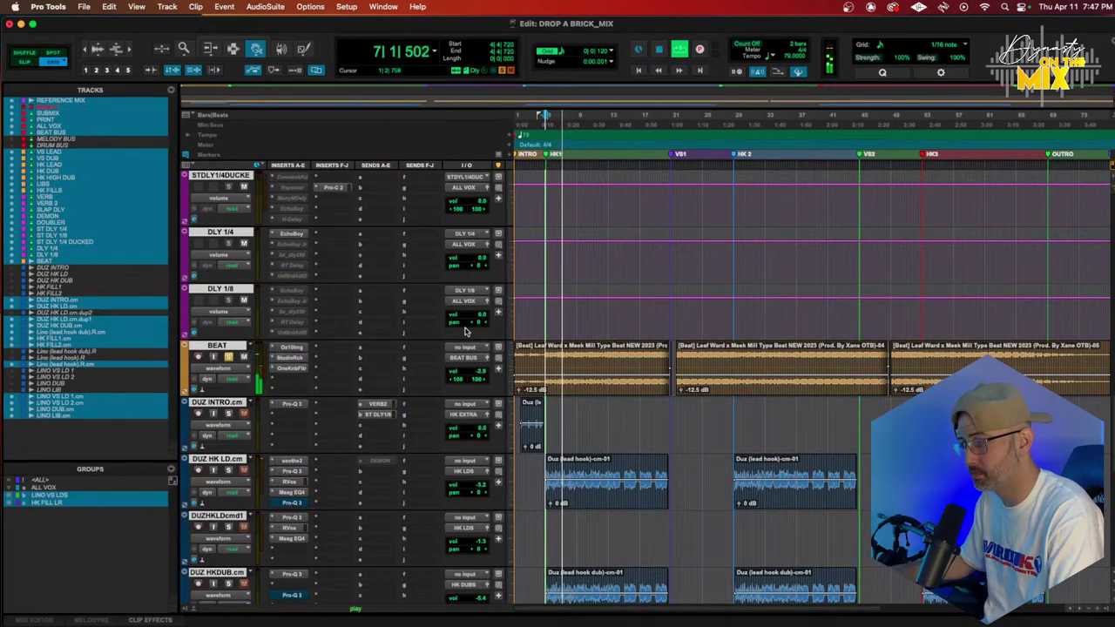
key(space)
click(605, 119)
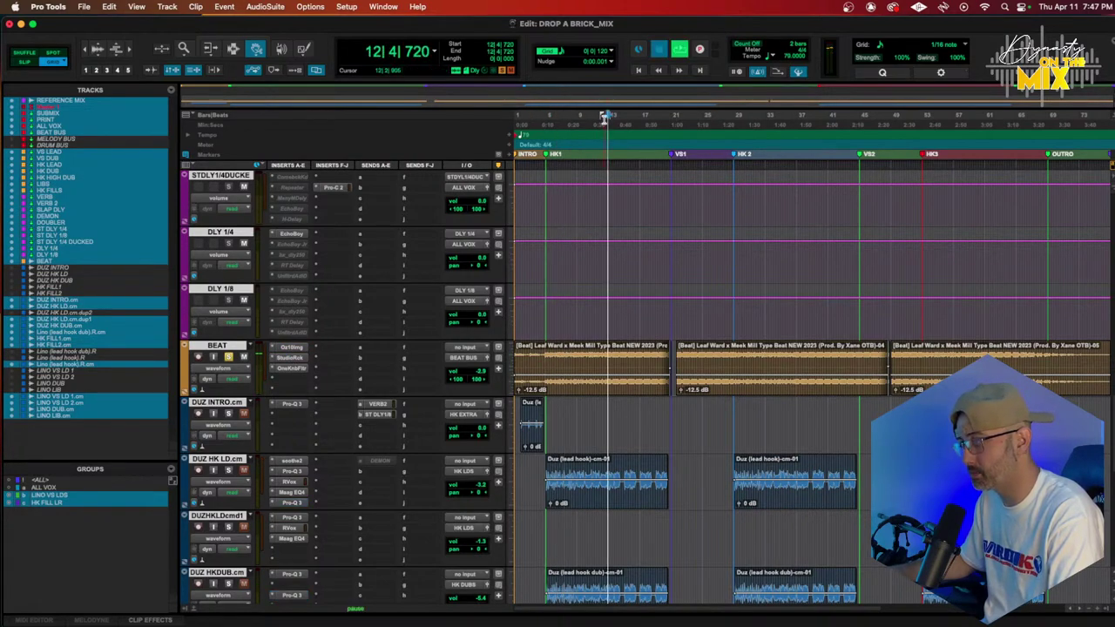
key(space)
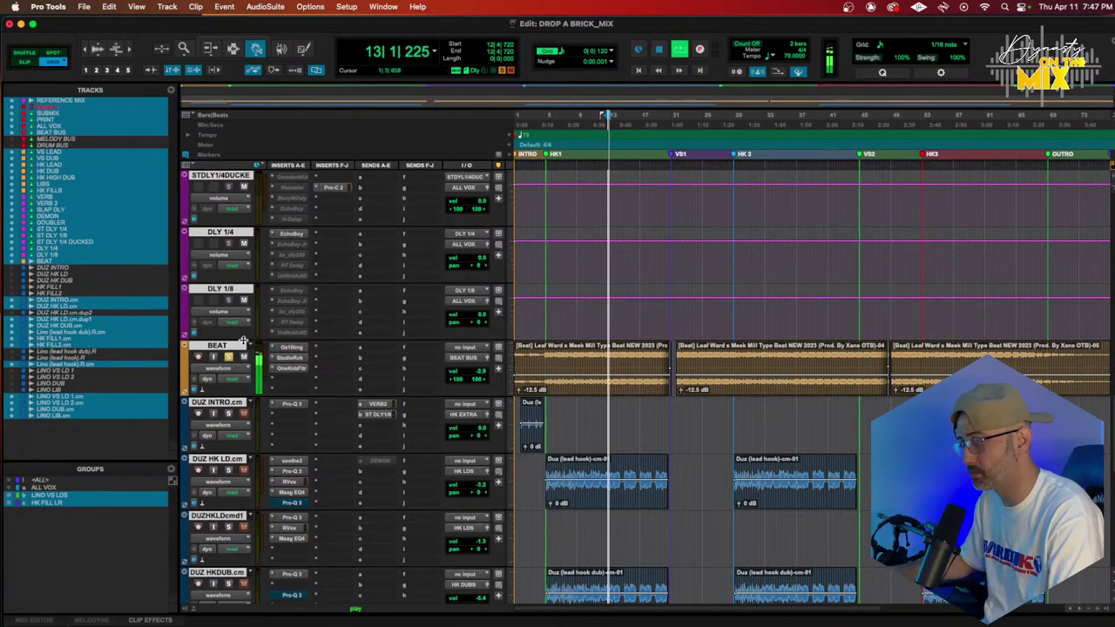
Insert stereo soothe2 in the BEAT track's fourth slot, lower its low cut fully, and raise band 1 about 4 dB at 1.4 kHz
click(275, 380)
mouse_move(321, 379)
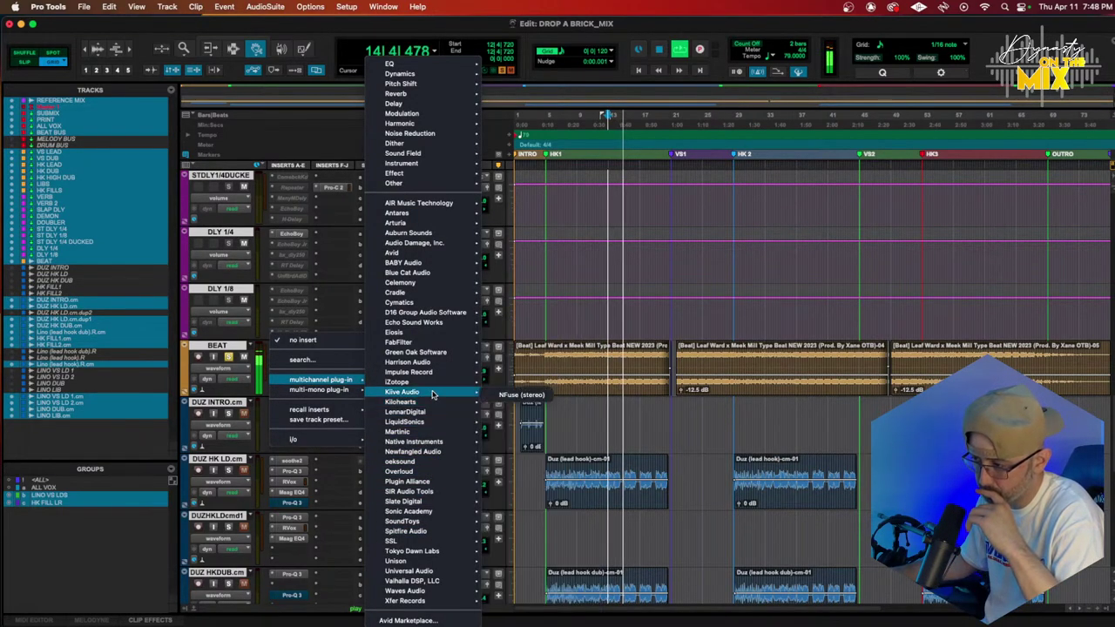
mouse_move(484, 464)
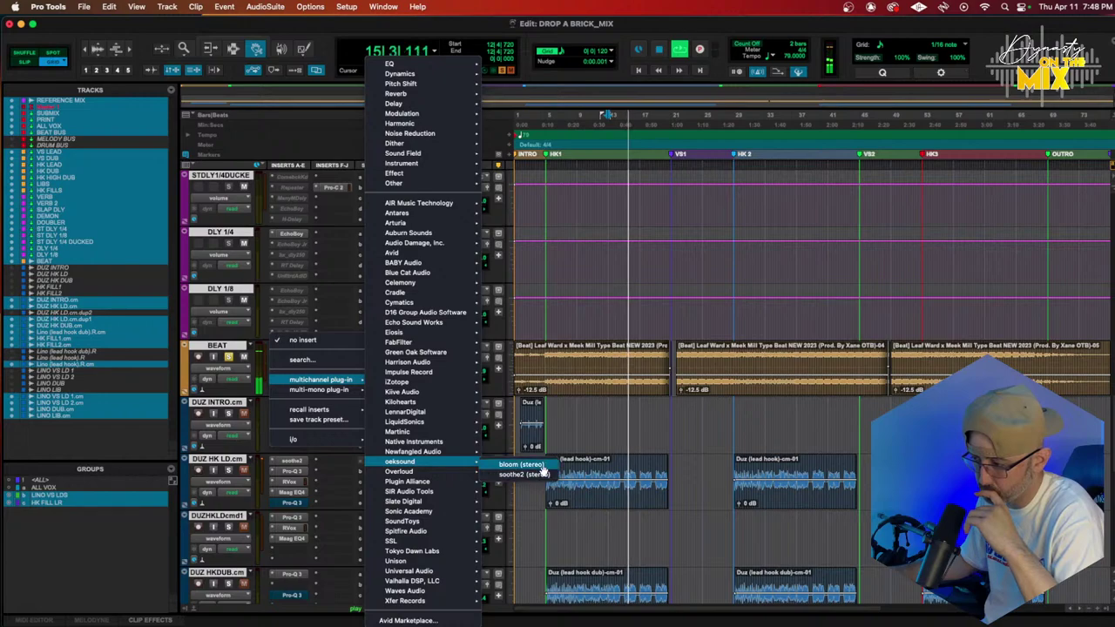
click(522, 474)
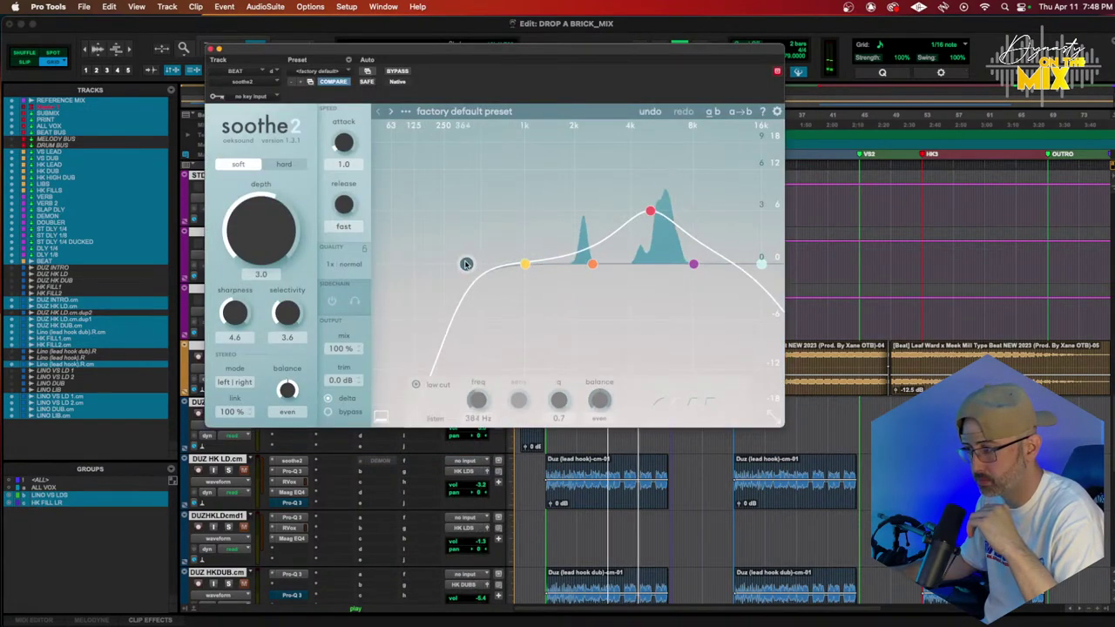
drag(475, 263, 373, 263)
drag(525, 261, 562, 230)
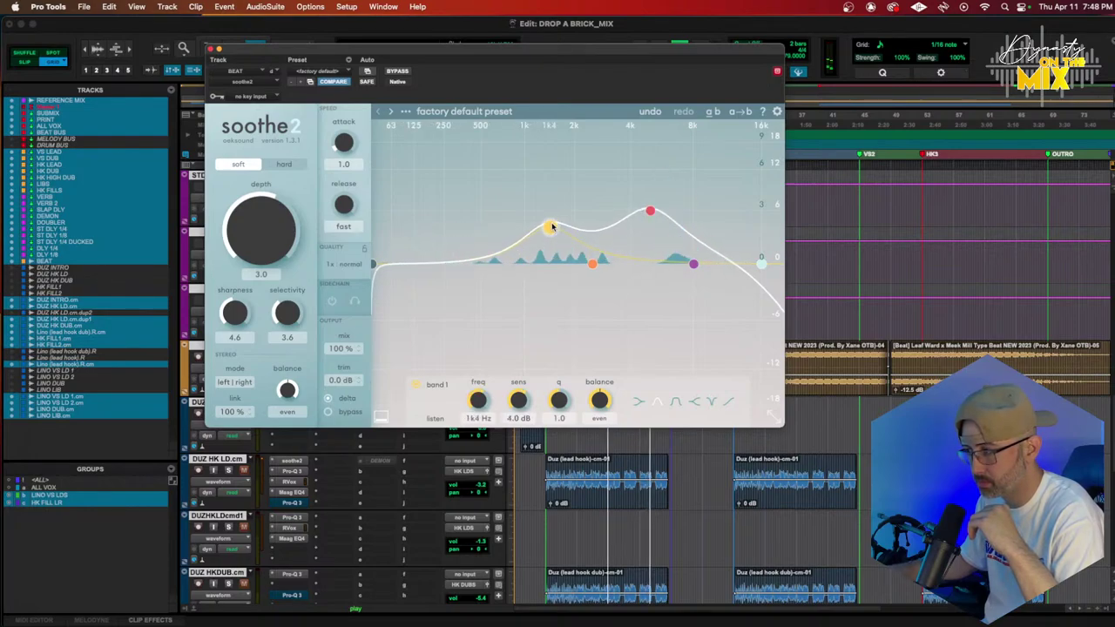
Search the soothe2 presets for "mp3" and "beat", clearing the search after each
click(405, 110)
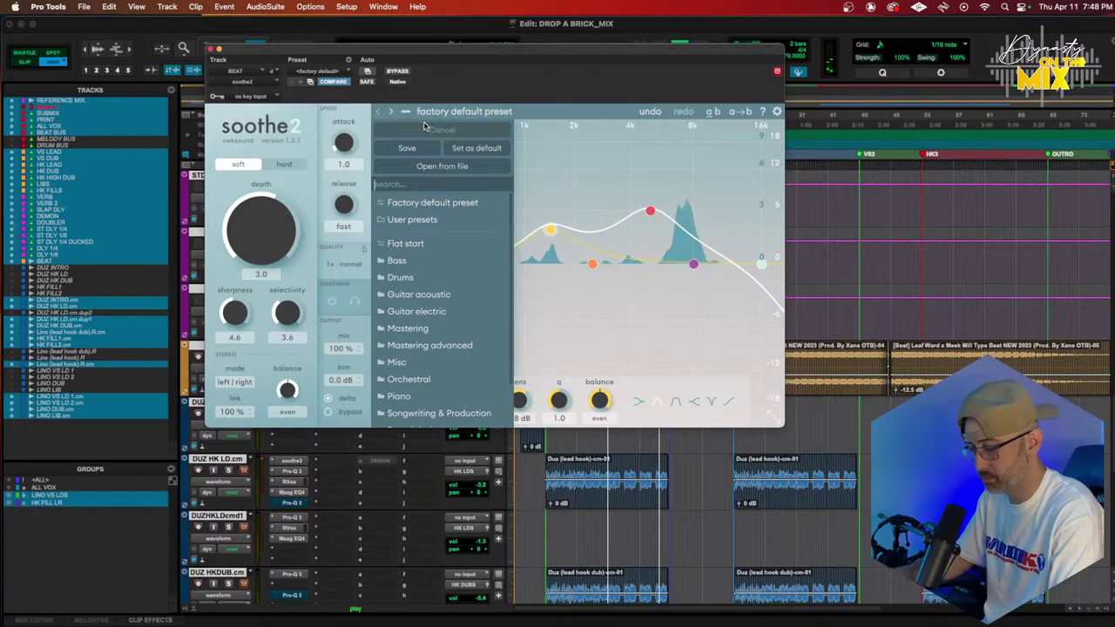
text(mp3)
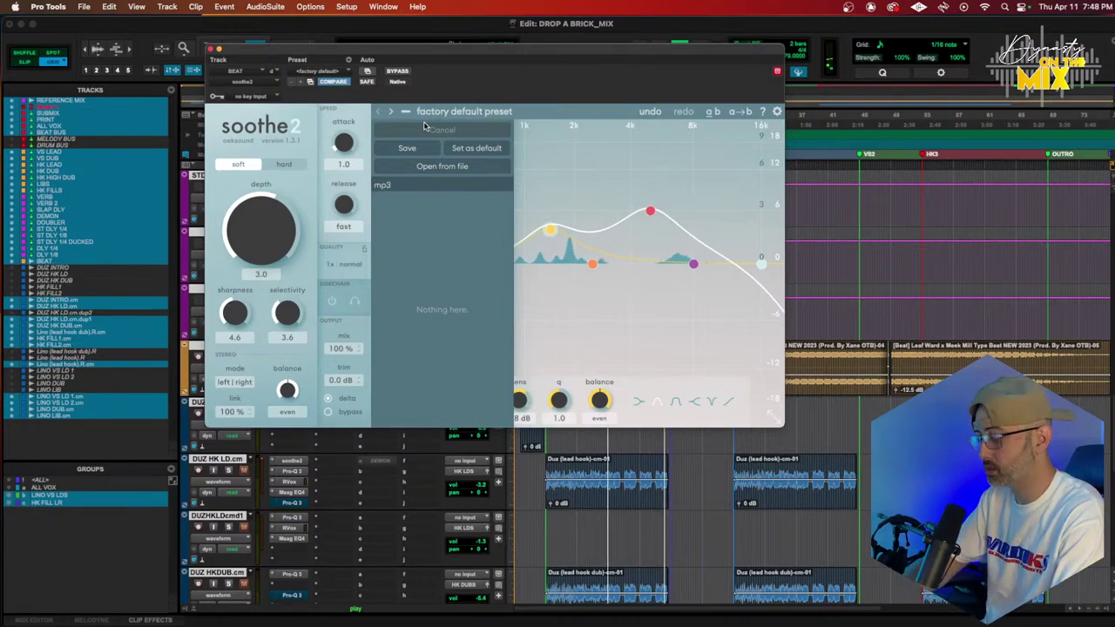
key(BackSpace)
key(BackSpace)
key(BackSpace)
text(beat)
key(BackSpace)
key(BackSpace)
key(BackSpace)
key(BackSpace)
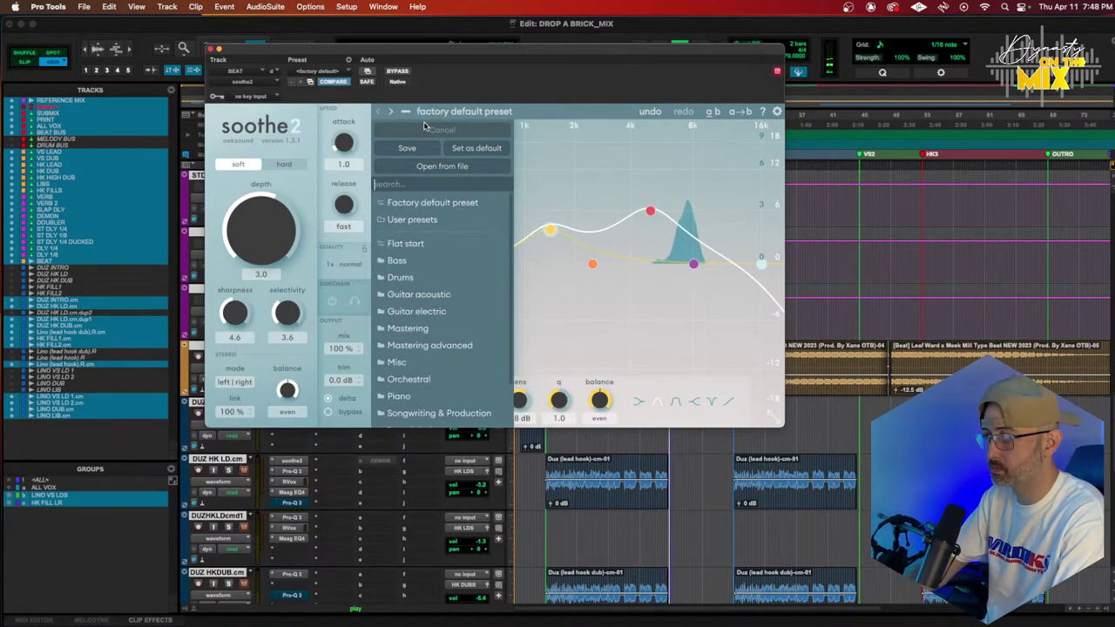
Load the Songwriting & Production preset De-res low cpu and widen its range with the low cut at 633 Hz and a higher high cut
scroll(402, 322, down, 3)
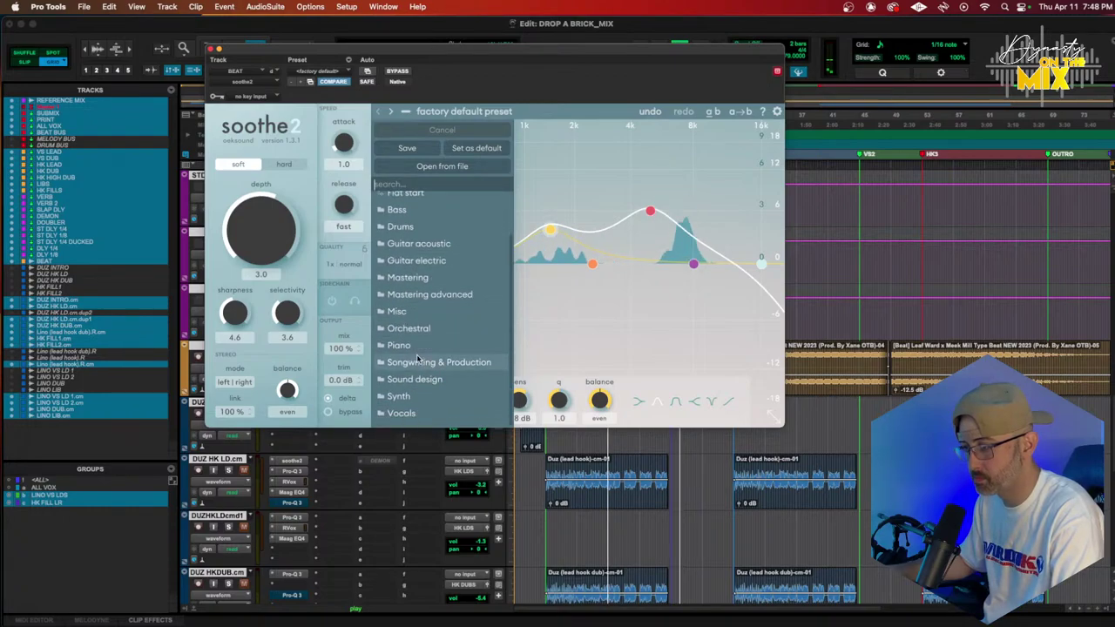
mouse_move(439, 362)
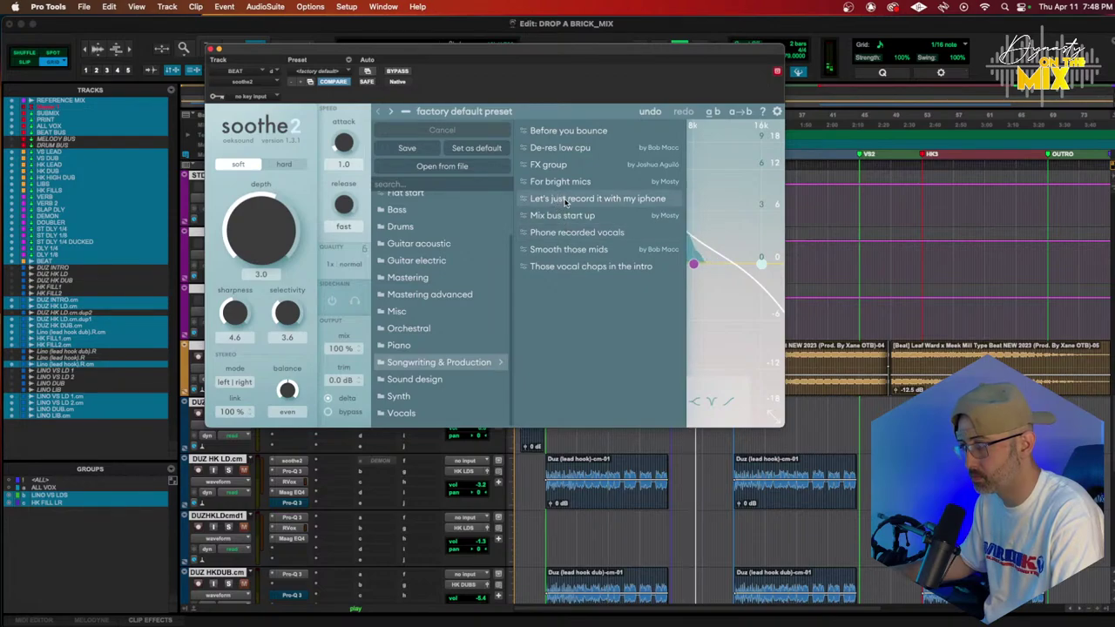
click(562, 150)
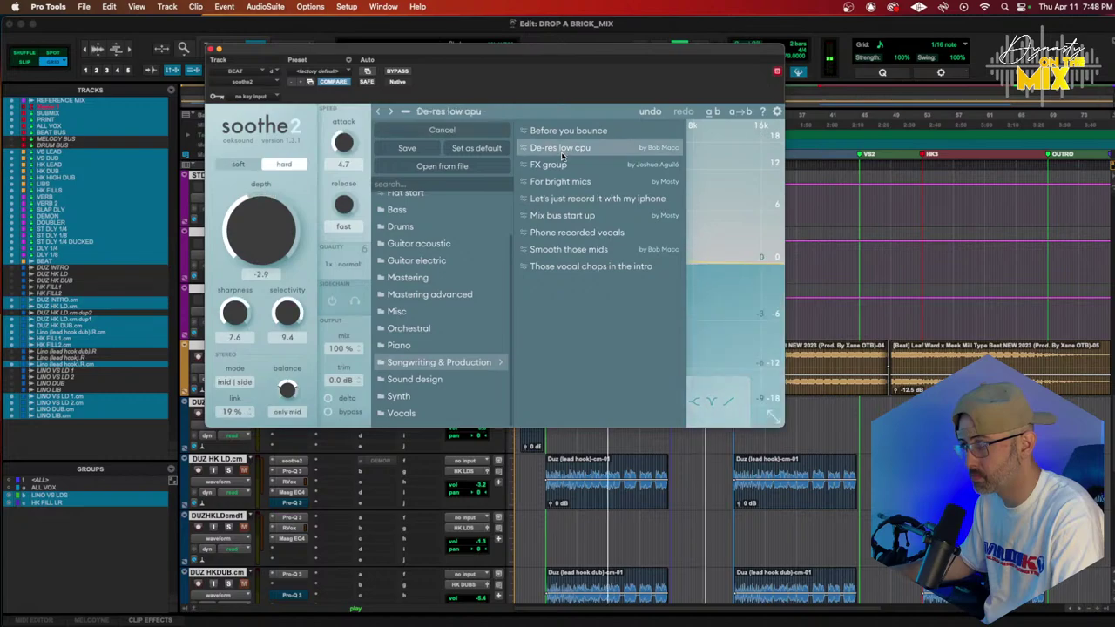
click(766, 268)
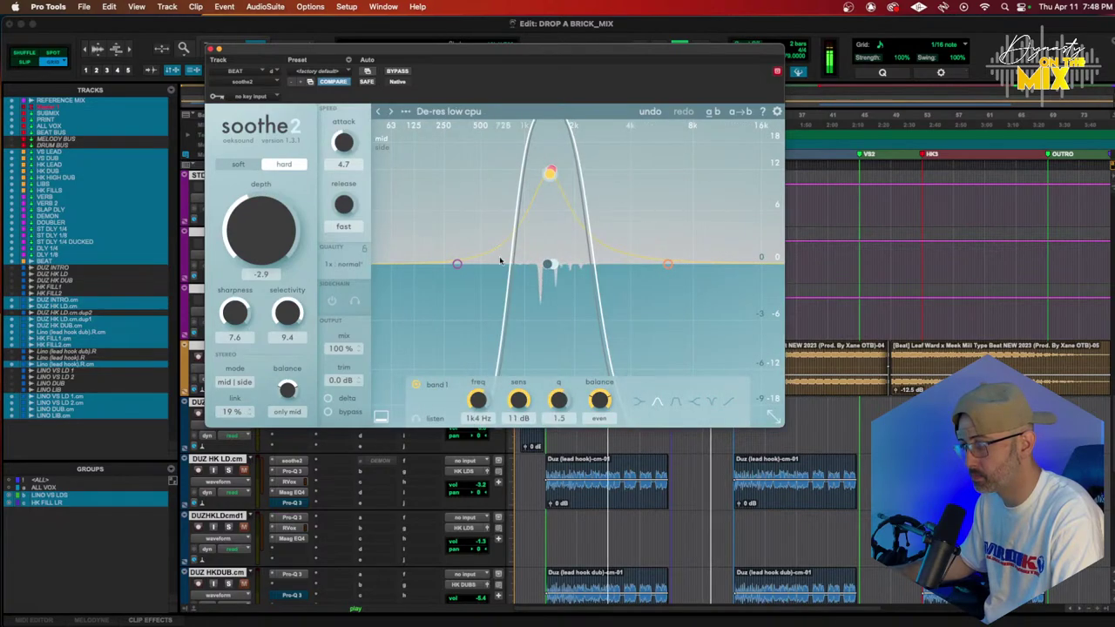
drag(545, 263, 495, 266)
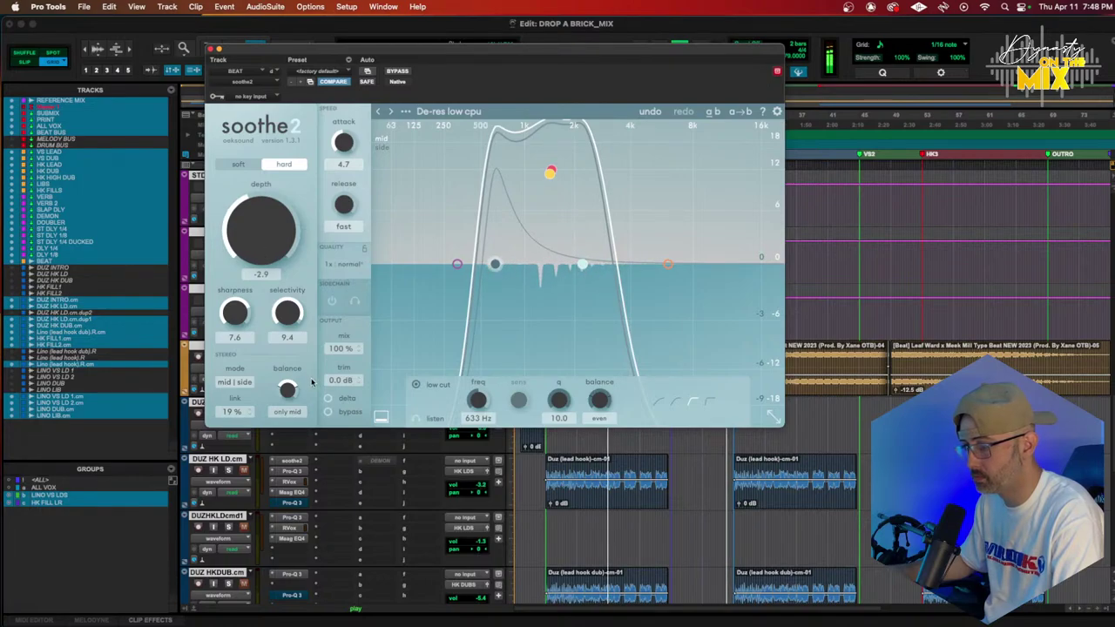
Audition soothe2's delta signal on the beat, switch back to normal monitoring, and close the plug-in window
click(329, 400)
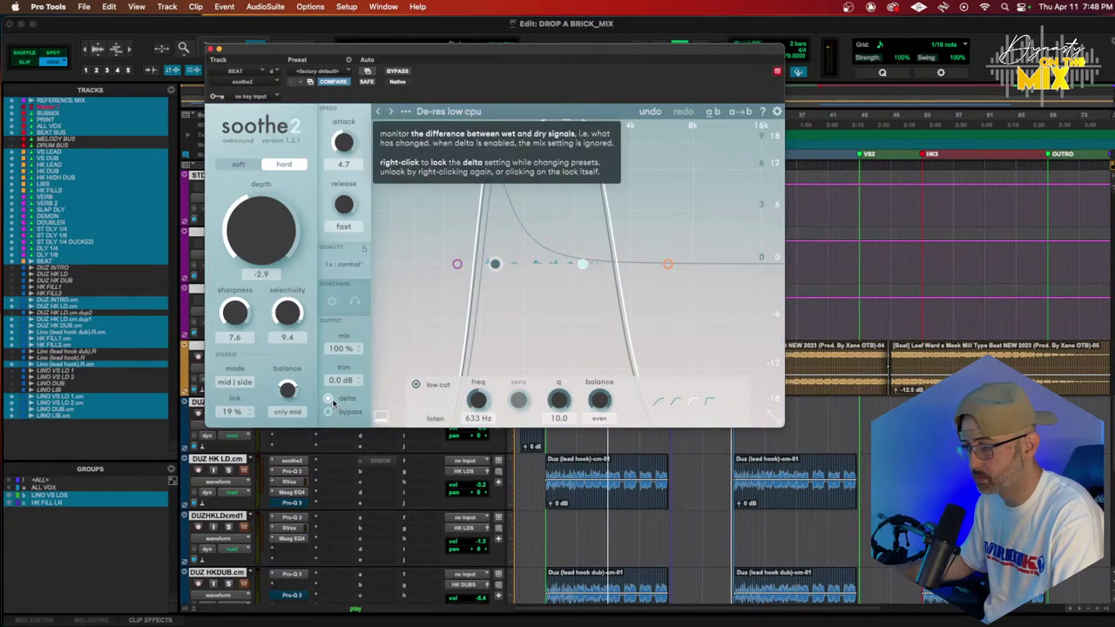
click(329, 400)
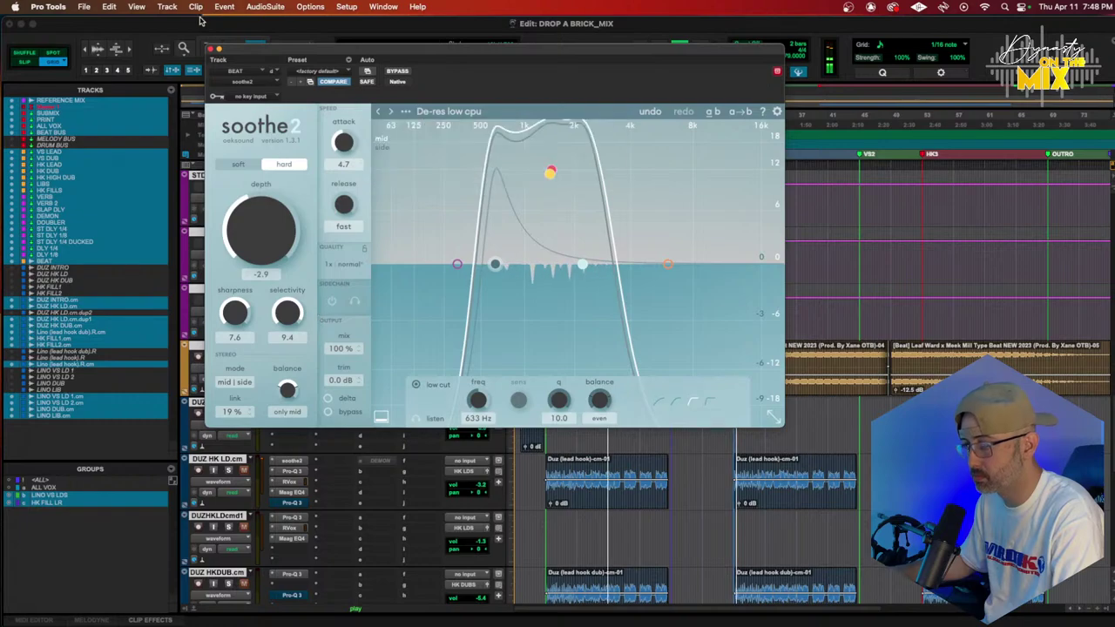
click(214, 51)
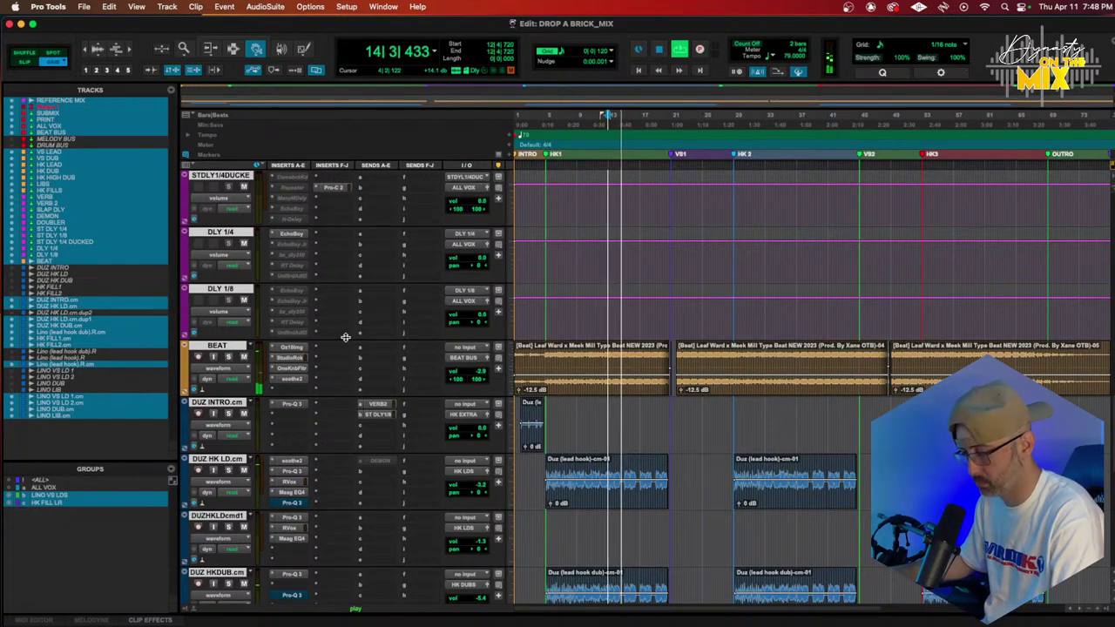
Select only the HK FILL1.cm and HK FILL2.cm tracks and stop playback
scroll(357, 339, down, 5)
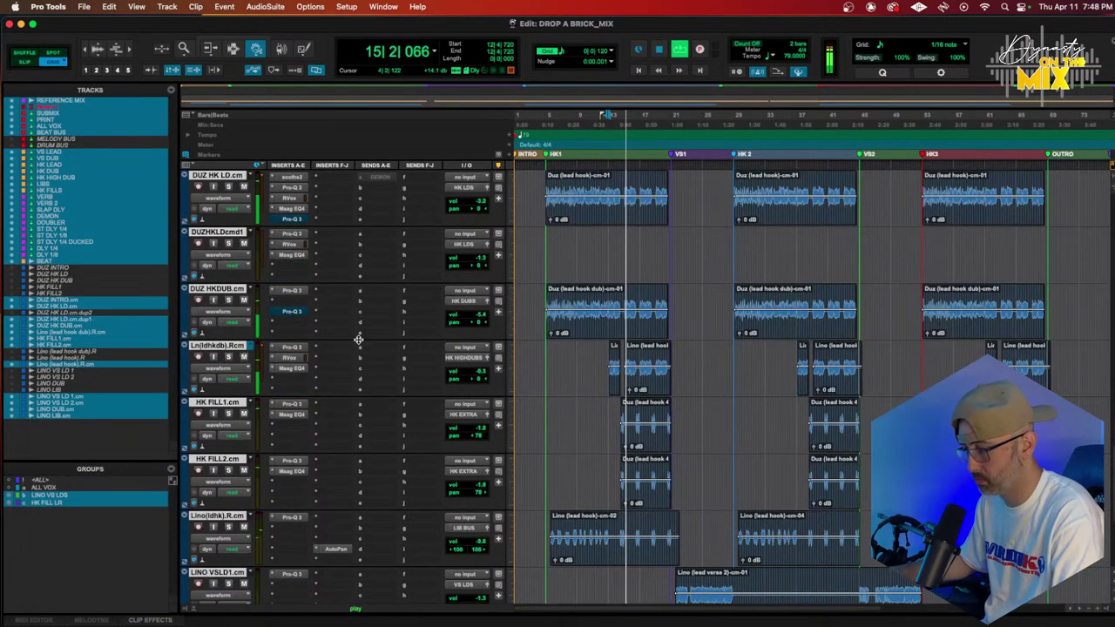
click(232, 403)
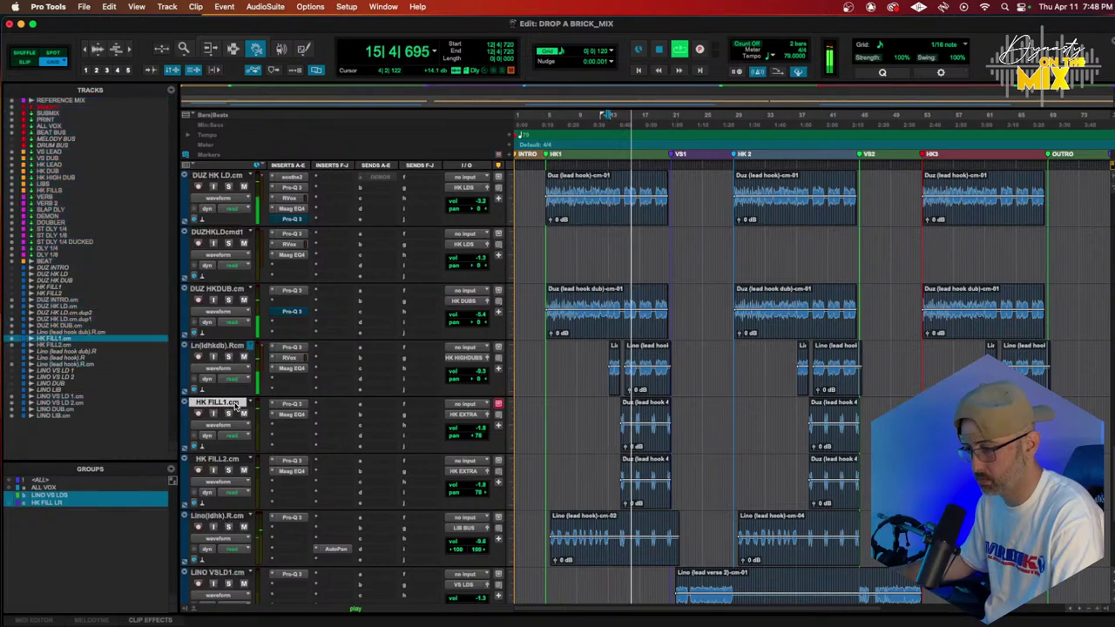
shift+click(229, 466)
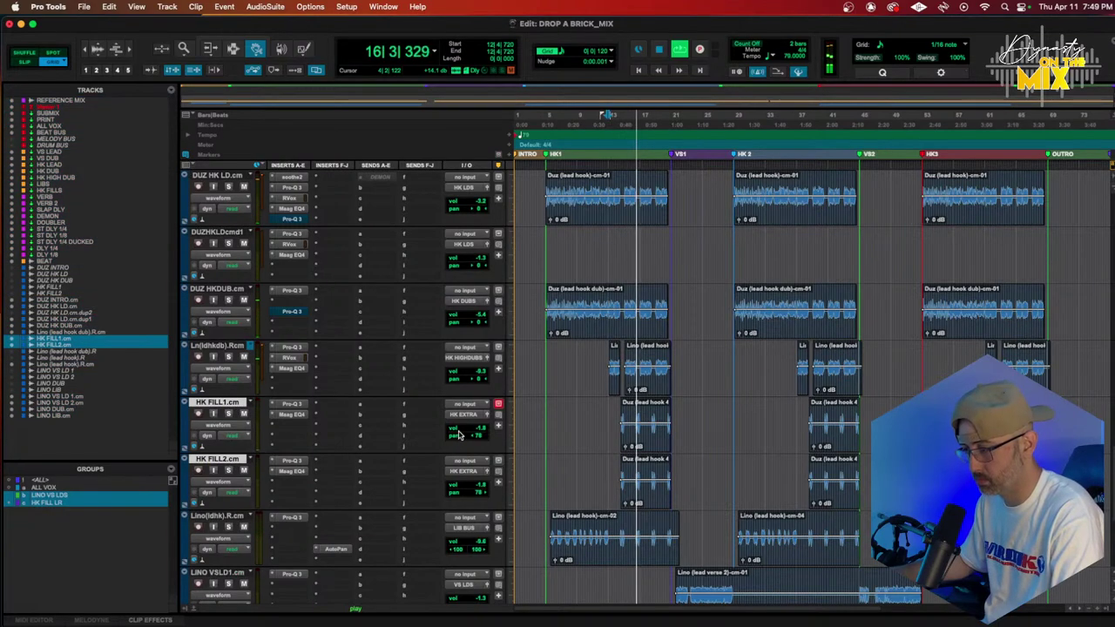
scroll(376, 409, up, 20)
key(space)
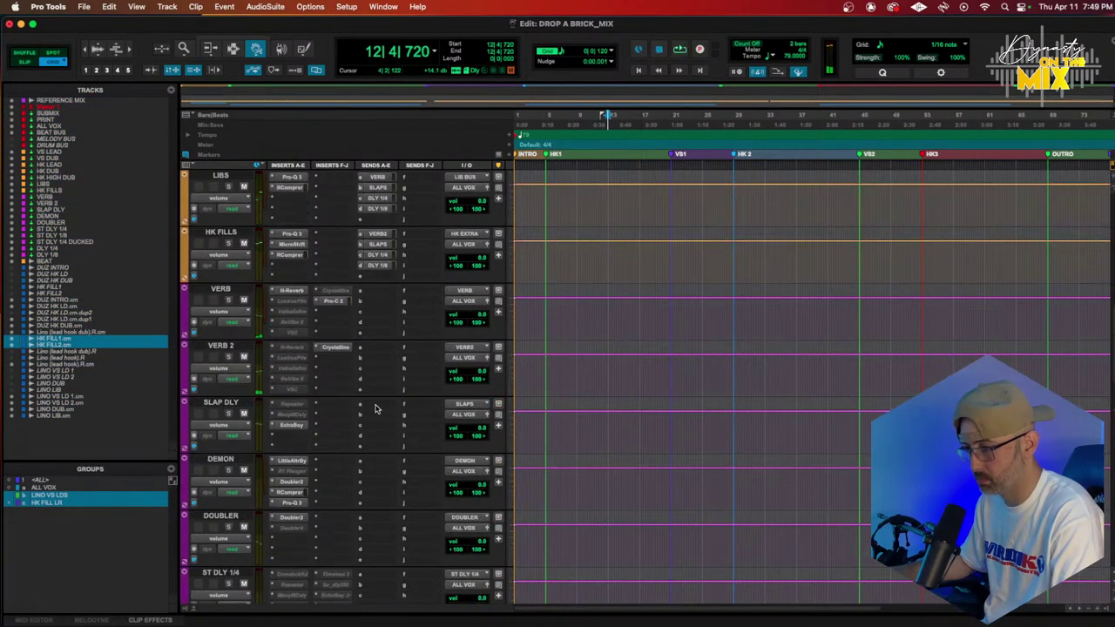
Deactivate Crystalline on VERB 2 and insert a stereo Neoverb Pro in the slot below it
click(332, 349)
mouse_move(370, 358)
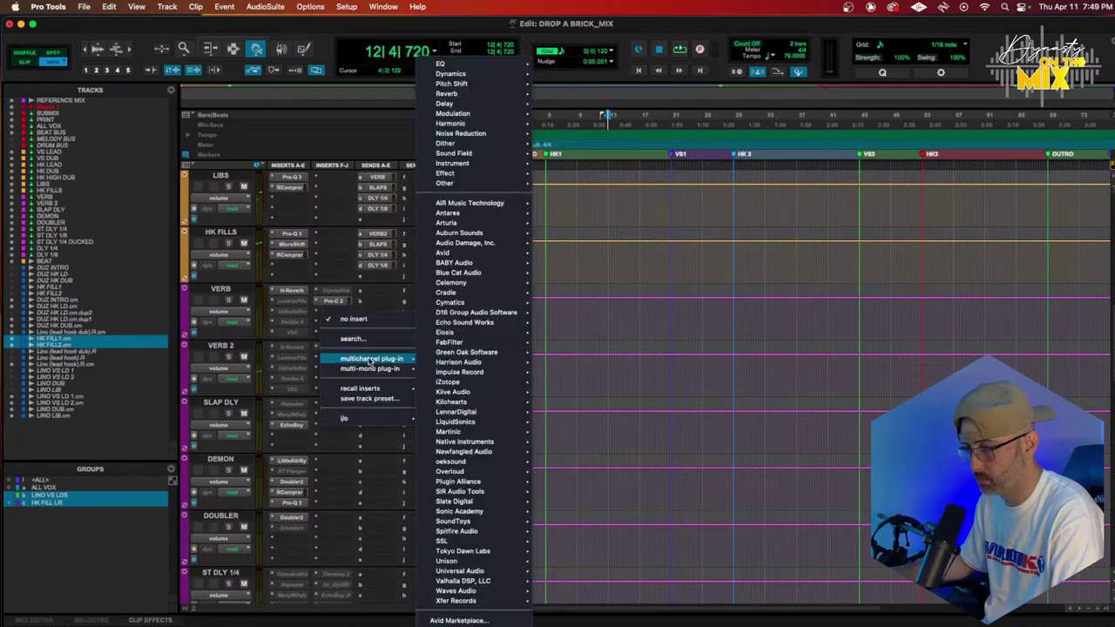
mouse_move(470, 93)
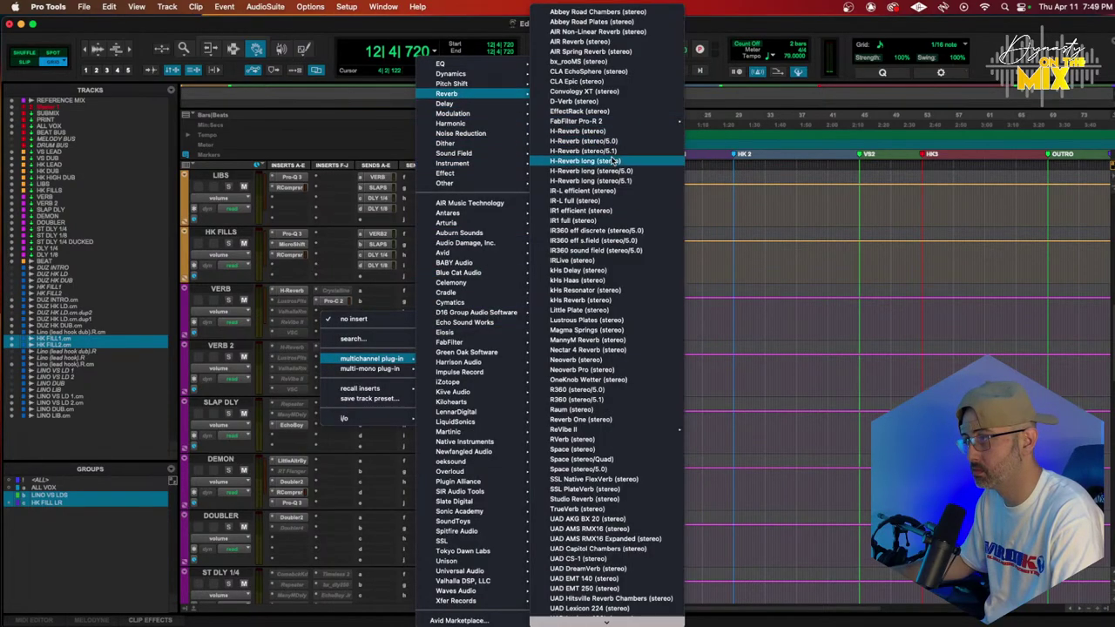
click(608, 373)
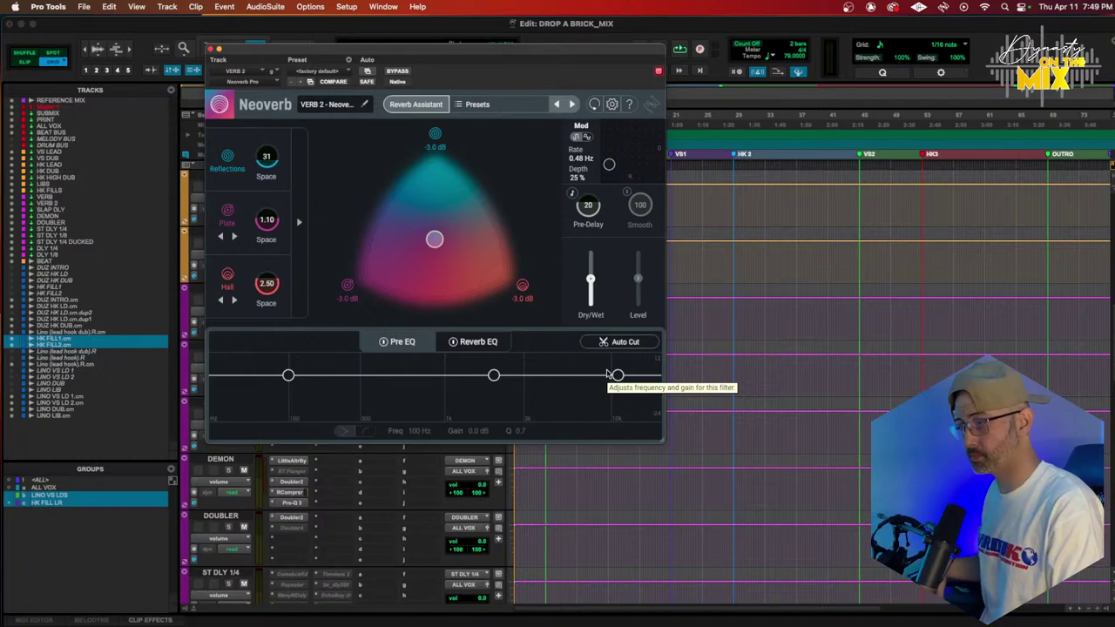
Load Neoverb's Spaces preset Large Bright Hall, play the hook fills, and set Dry/Wet fully wet
click(493, 105)
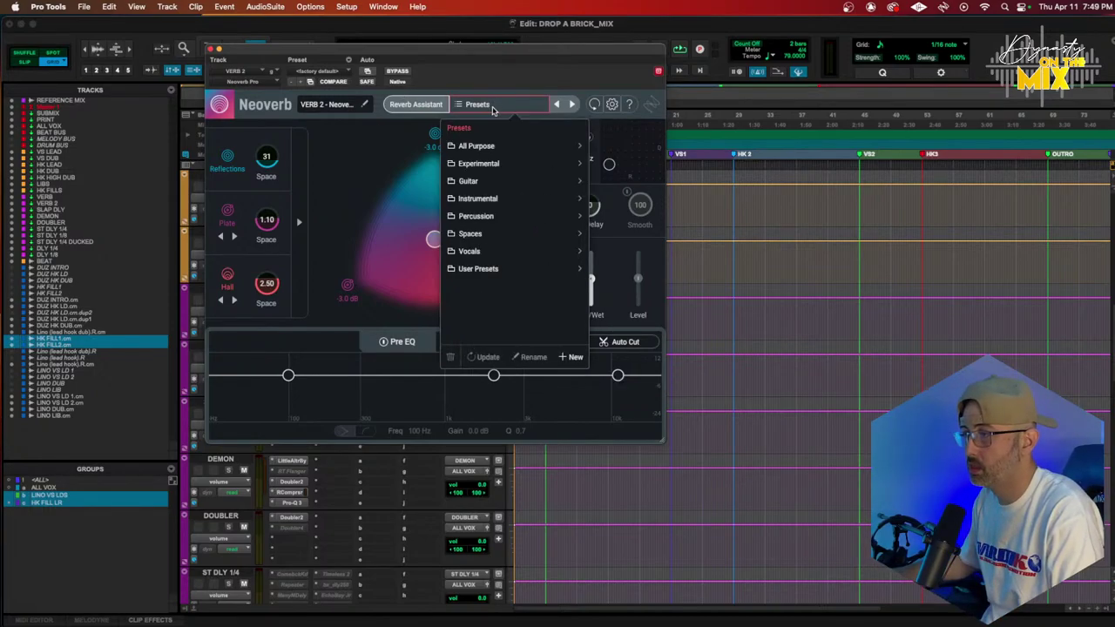
click(498, 235)
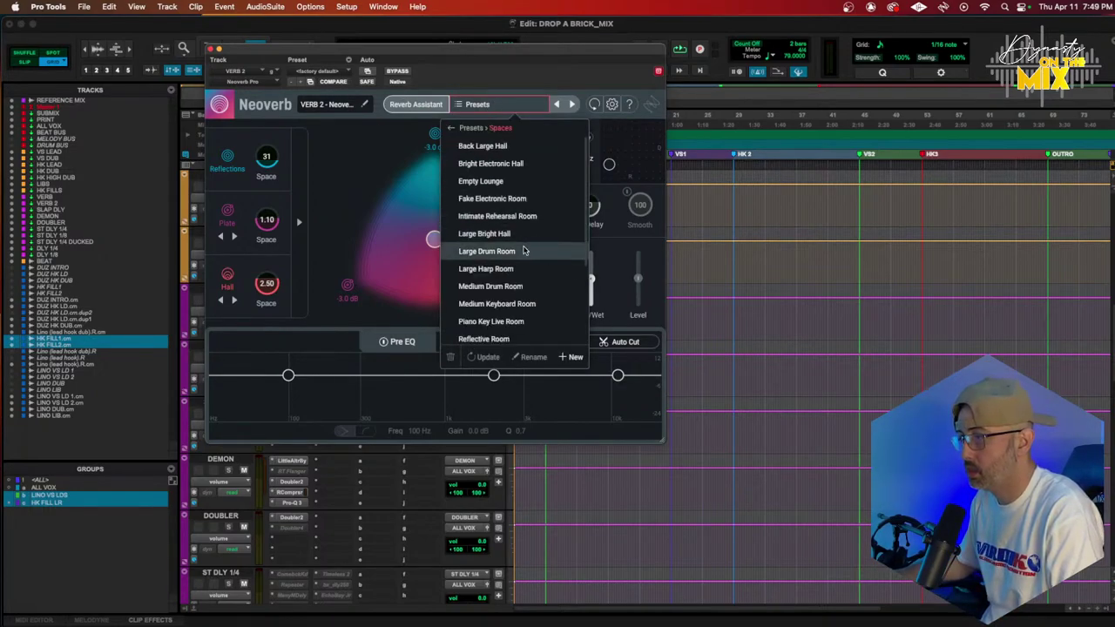
scroll(525, 269, down, 5)
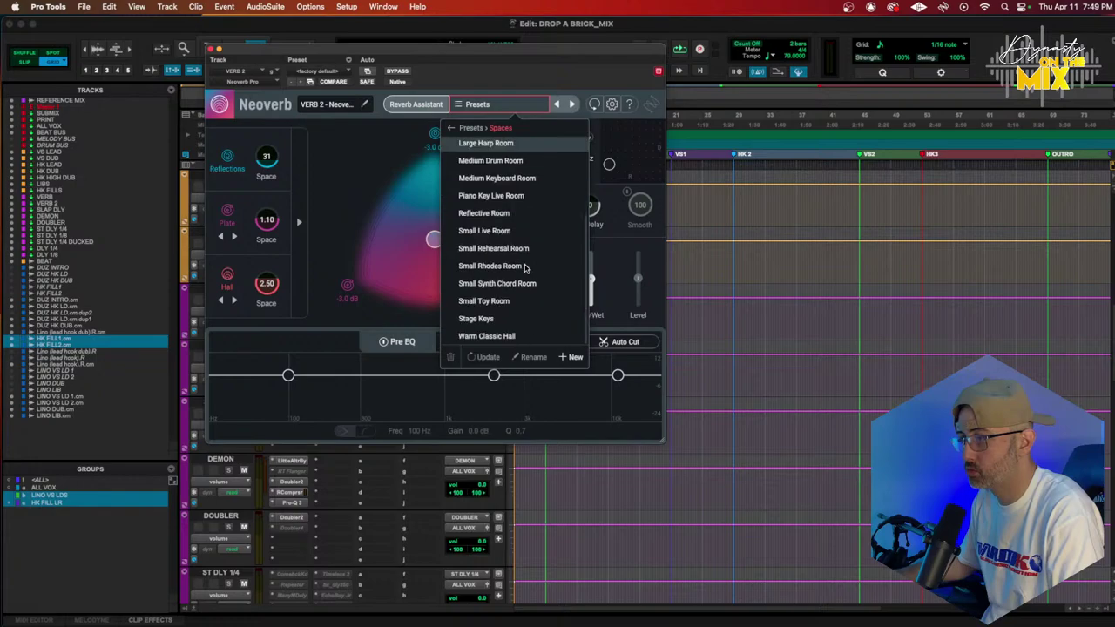
scroll(525, 269, up, 5)
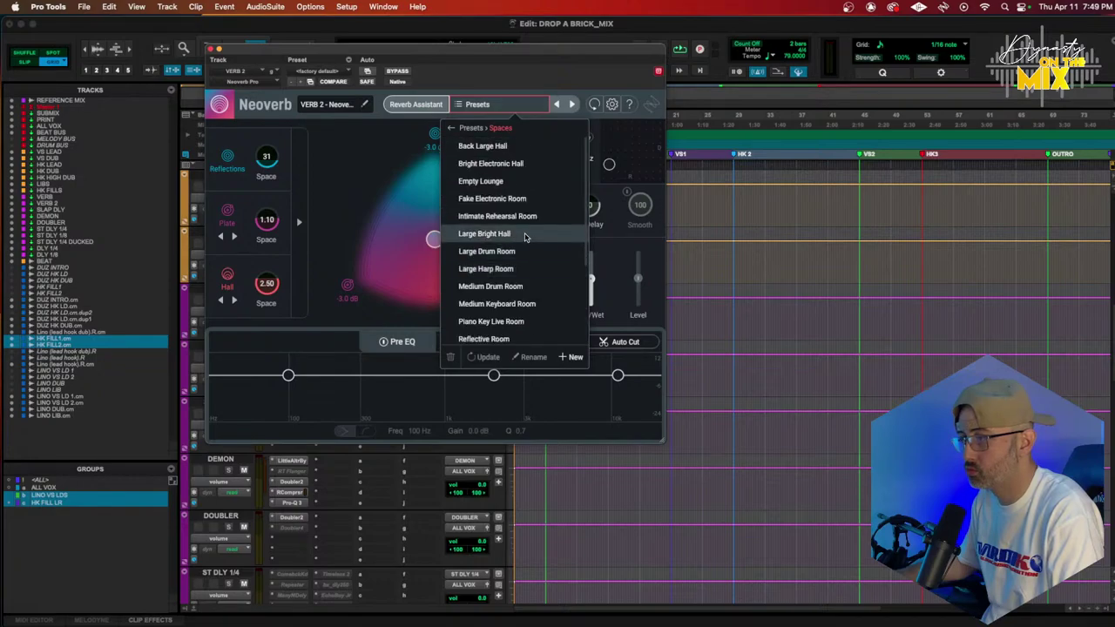
click(523, 235)
key(space)
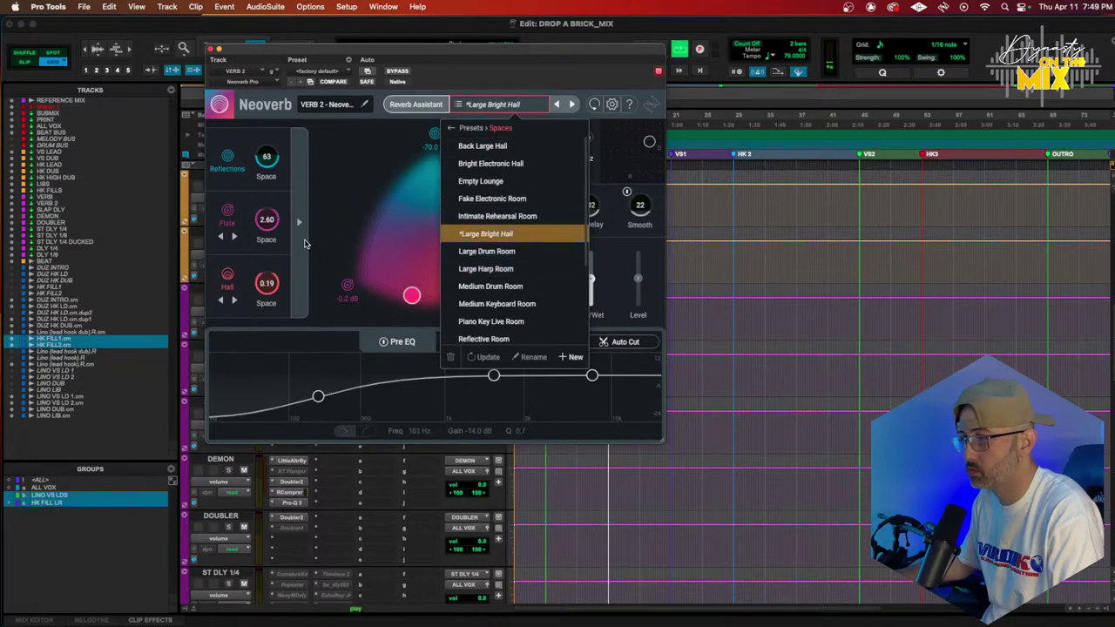
click(382, 167)
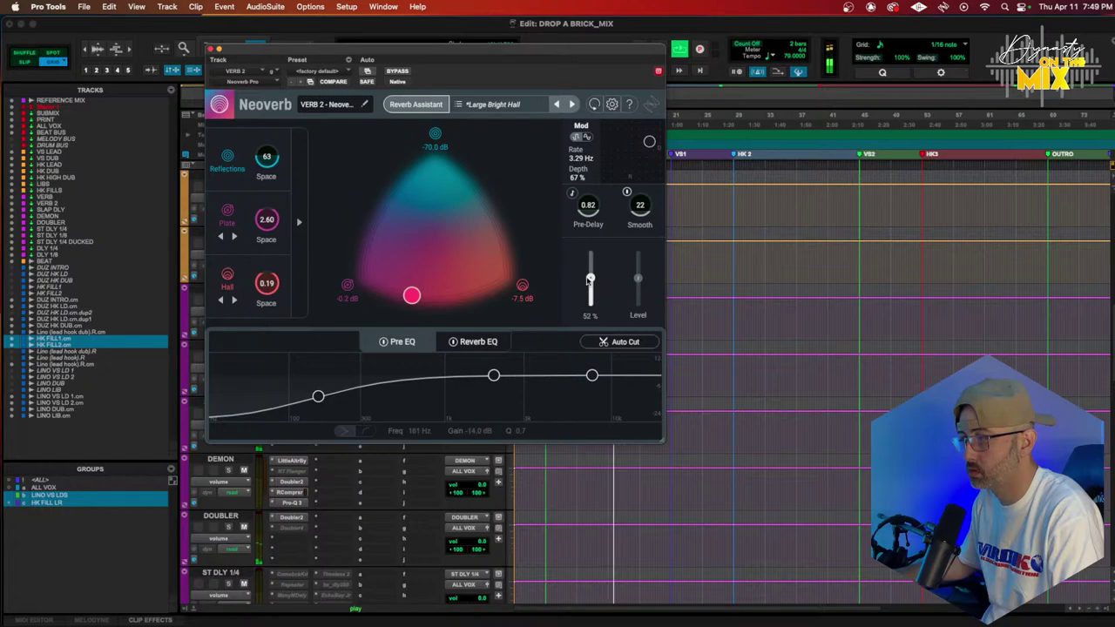
drag(590, 279, 590, 251)
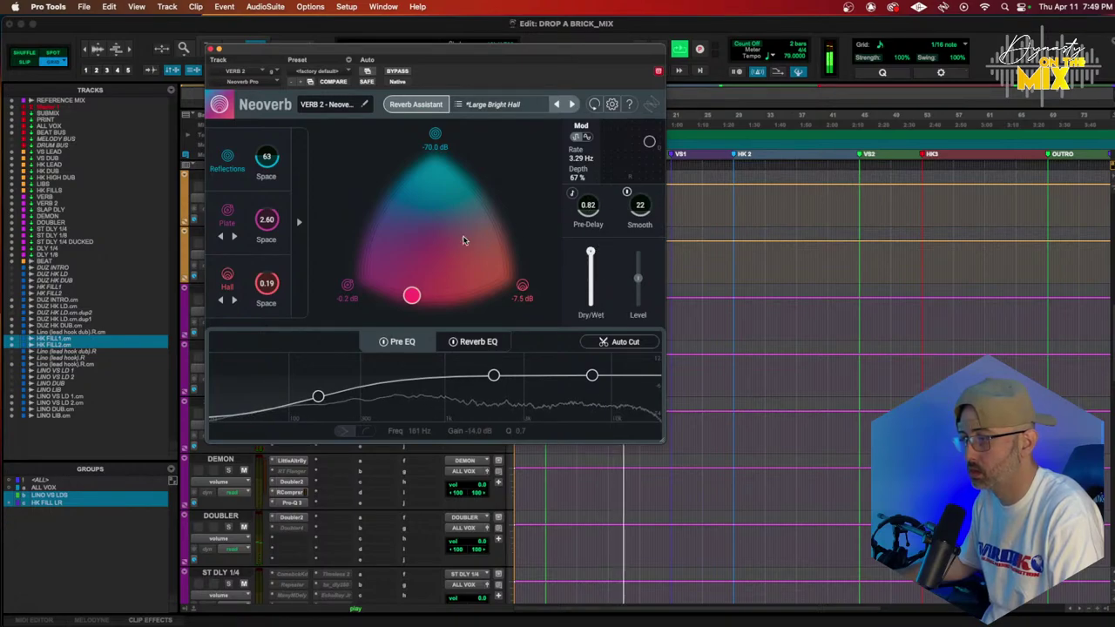
Shift the reverb blend toward Hall while listening, settling at about -11.9 dB reflections, -16.7 dB plate and -0.1 dB hall
drag(411, 295, 477, 300)
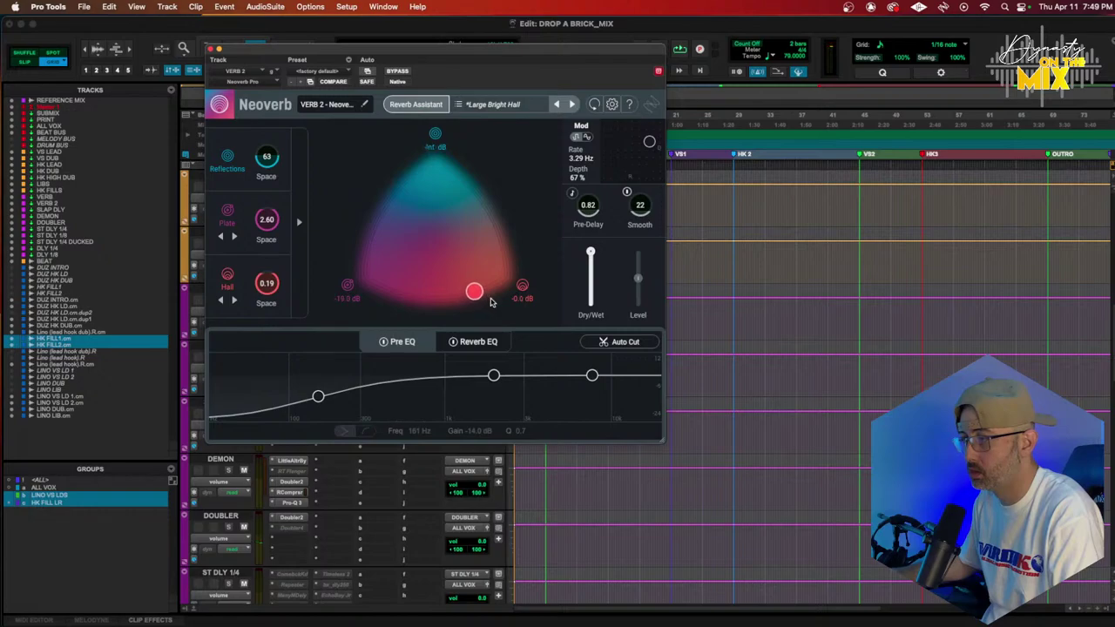
key(space)
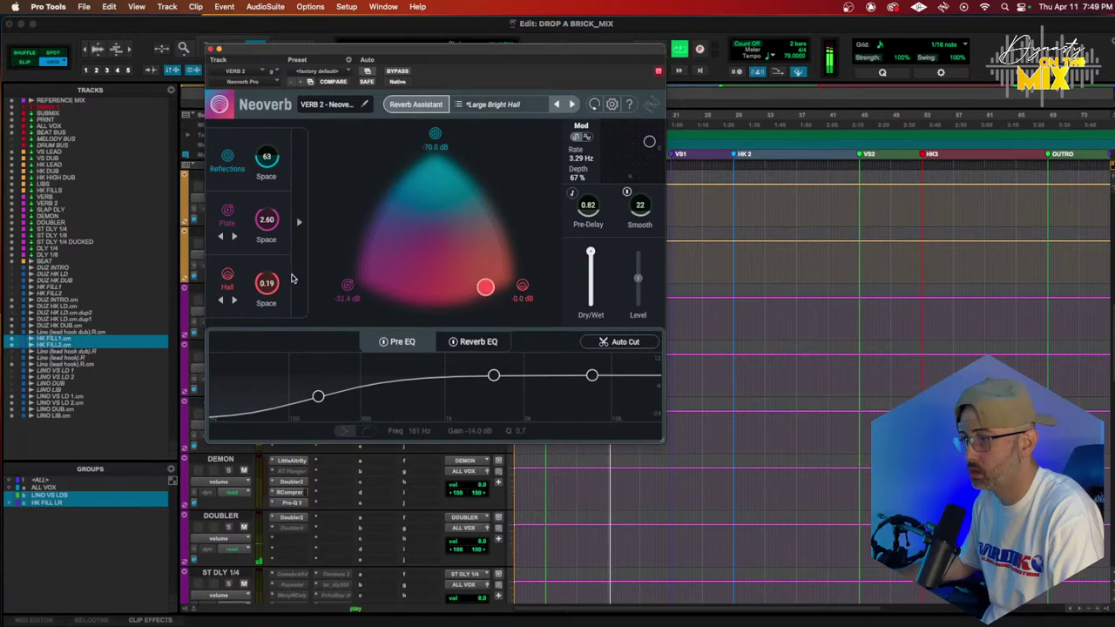
drag(480, 277, 461, 263)
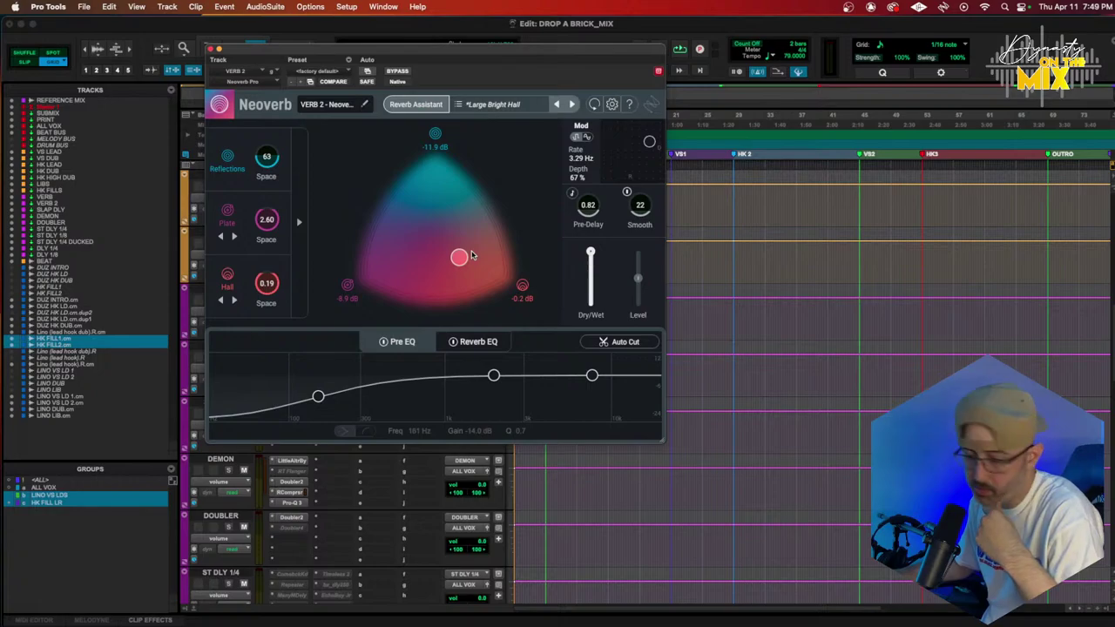
drag(476, 254, 474, 250)
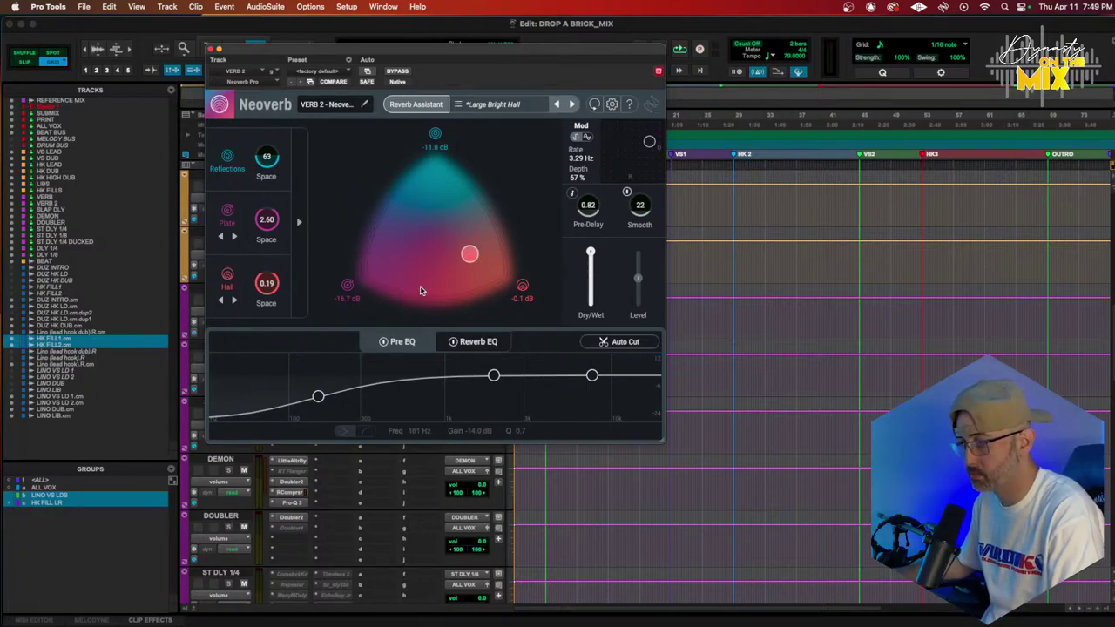
Expand Neoverb's detailed reverb controls, set the Hall time to 2.79 s, and lower the Hall crossover during playback
click(300, 223)
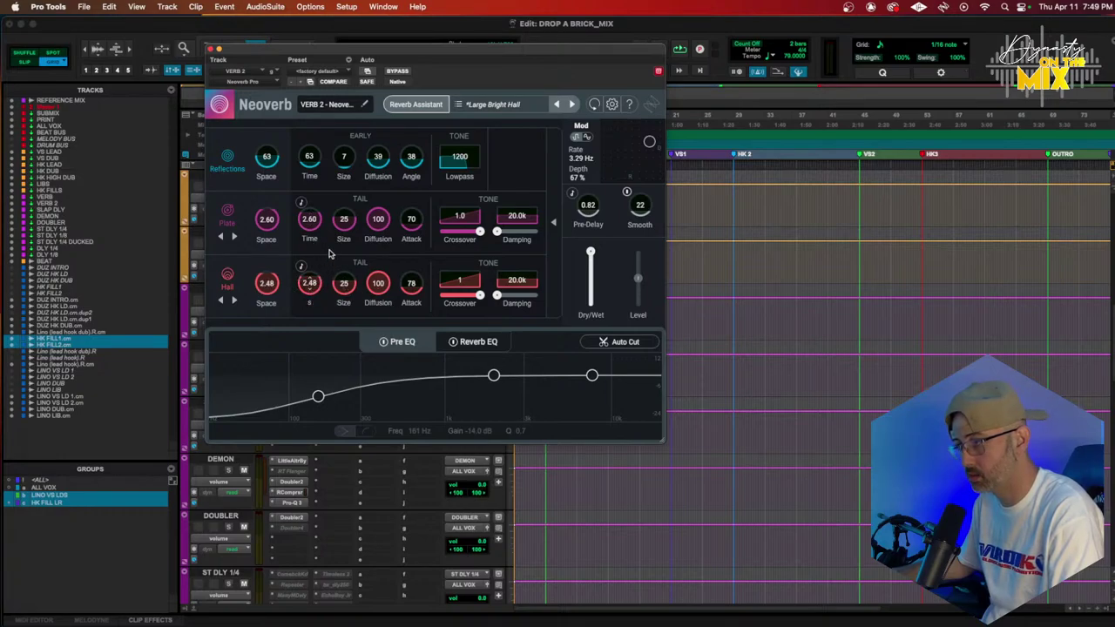
key(space)
drag(479, 297, 451, 296)
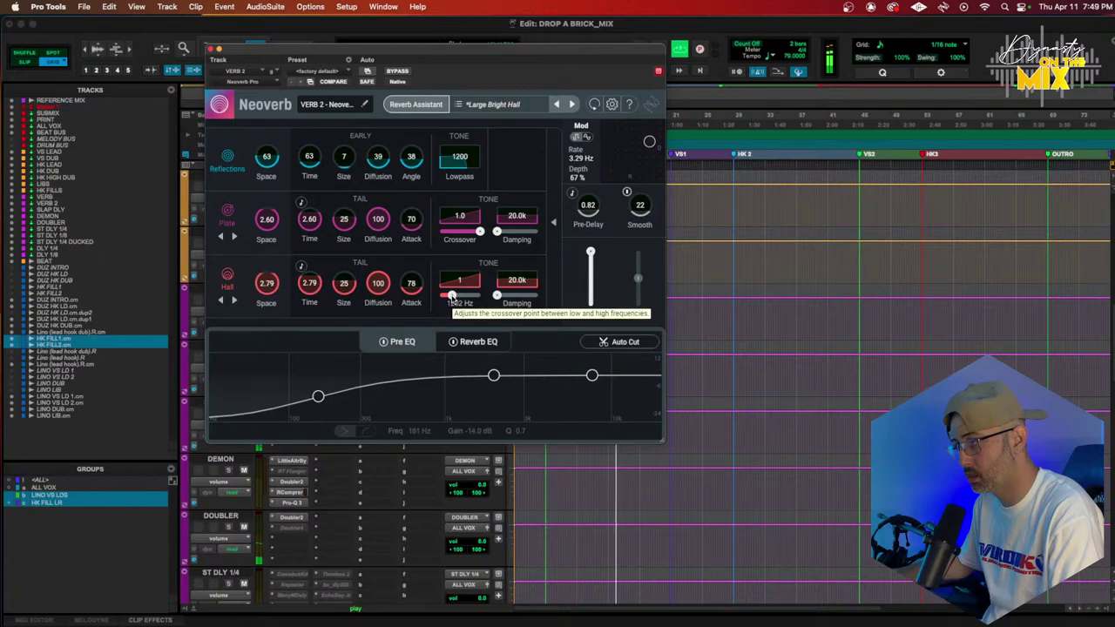
mouse_move(587, 296)
mouse_move(640, 279)
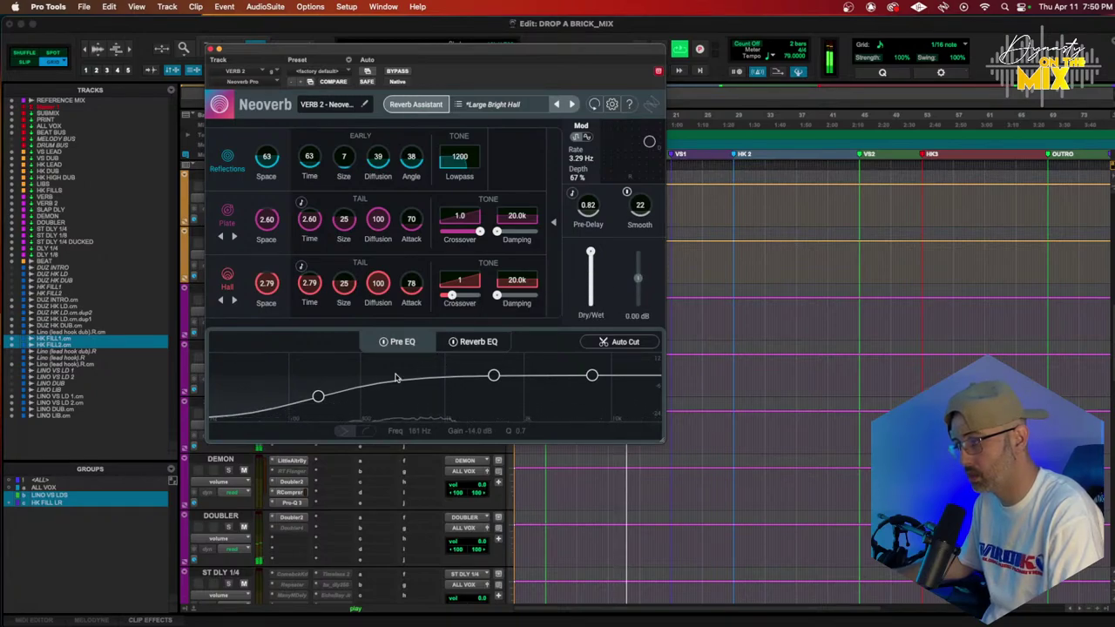
Move the Pre EQ low band to 78 Hz at -12.5 dB and cut the Reverb EQ high band to about -9.5 dB
drag(317, 396, 273, 395)
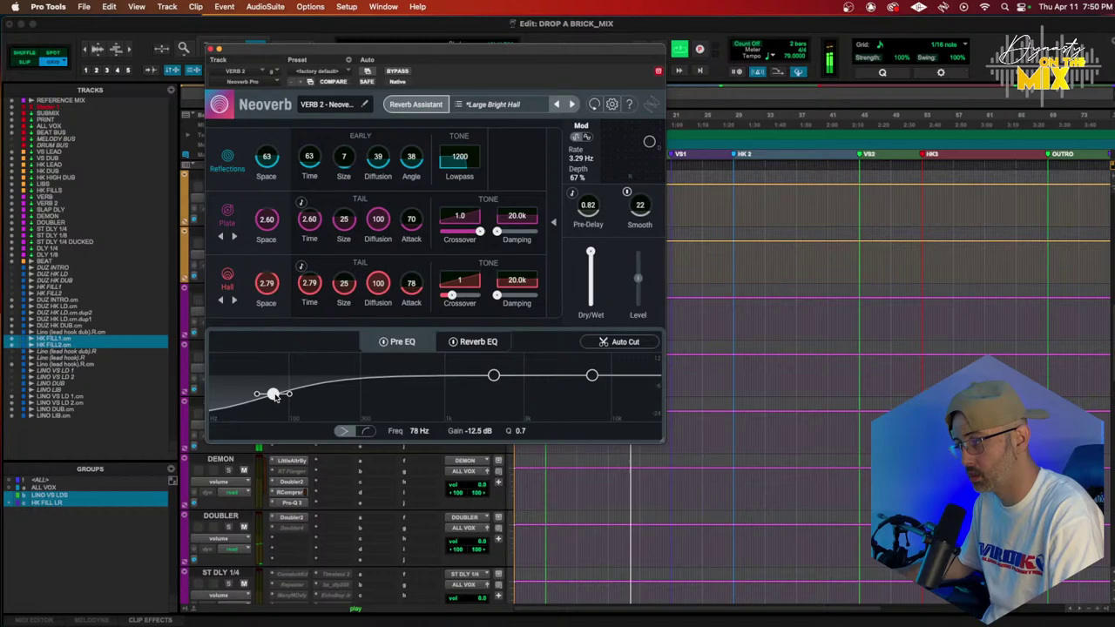
click(471, 346)
drag(618, 374, 621, 390)
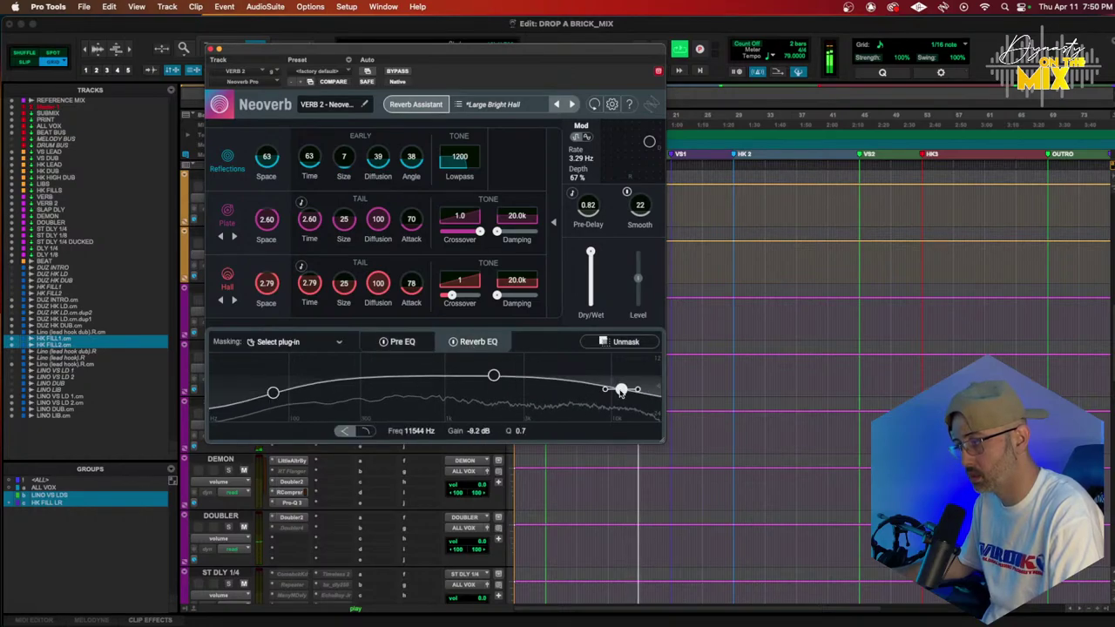
Raise the HK FILLS send to VERB2 to -7.8 dB while playing the fills
scroll(373, 519, up, 5)
click(373, 519)
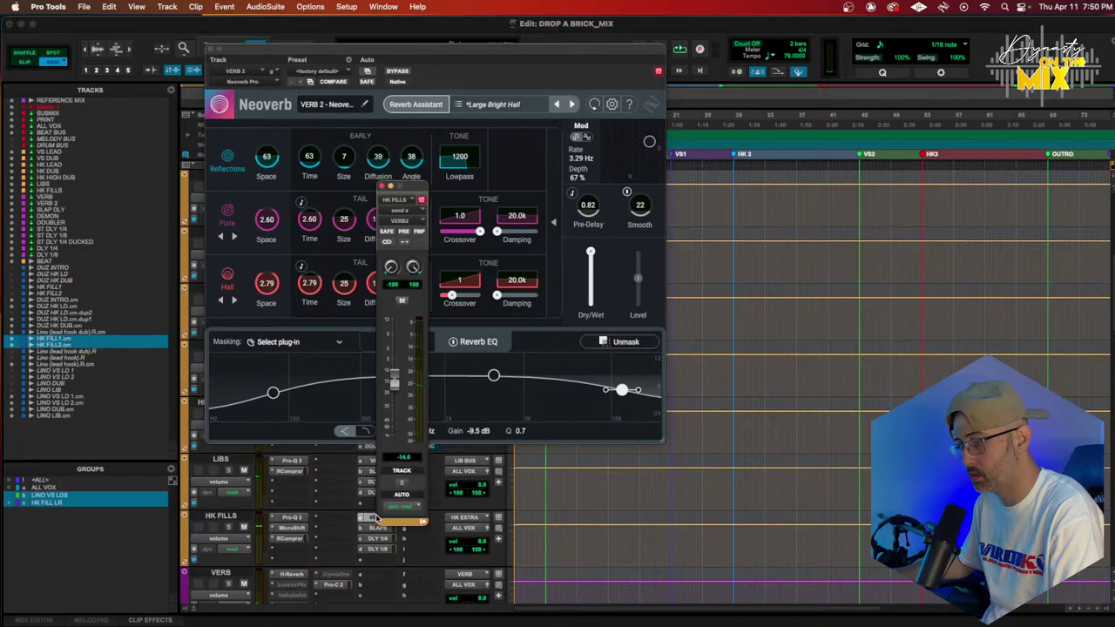
key(space)
drag(394, 390, 392, 379)
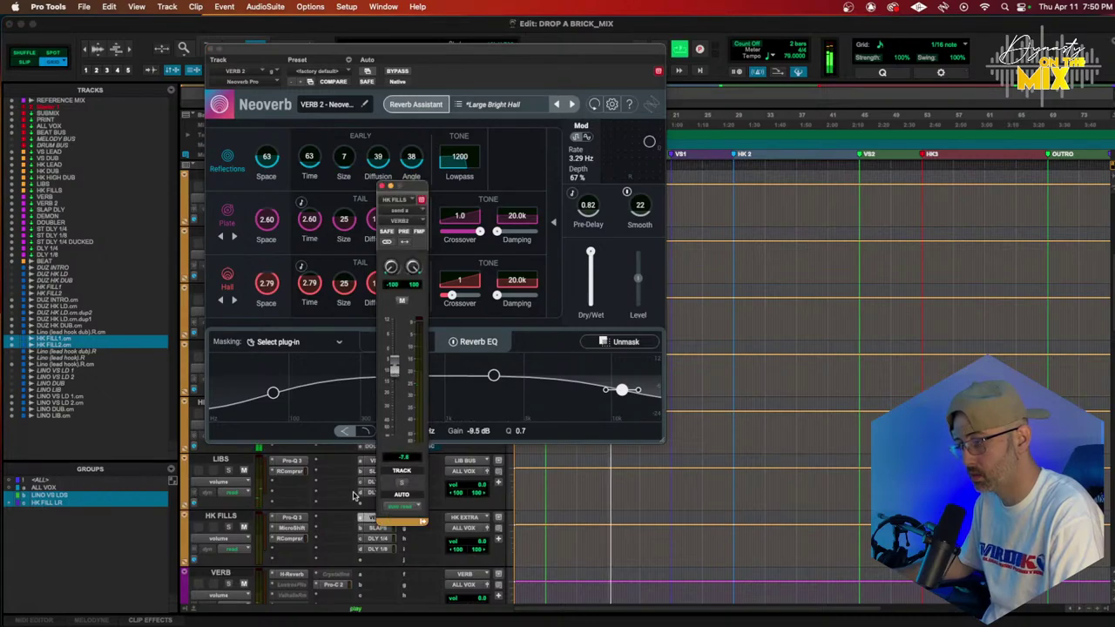
Audition Neoverb's Large Drum Room, Medium Drum Room and Warm Classic Hall presets on the fills, and return to the blend view
scroll(345, 501, down, 3)
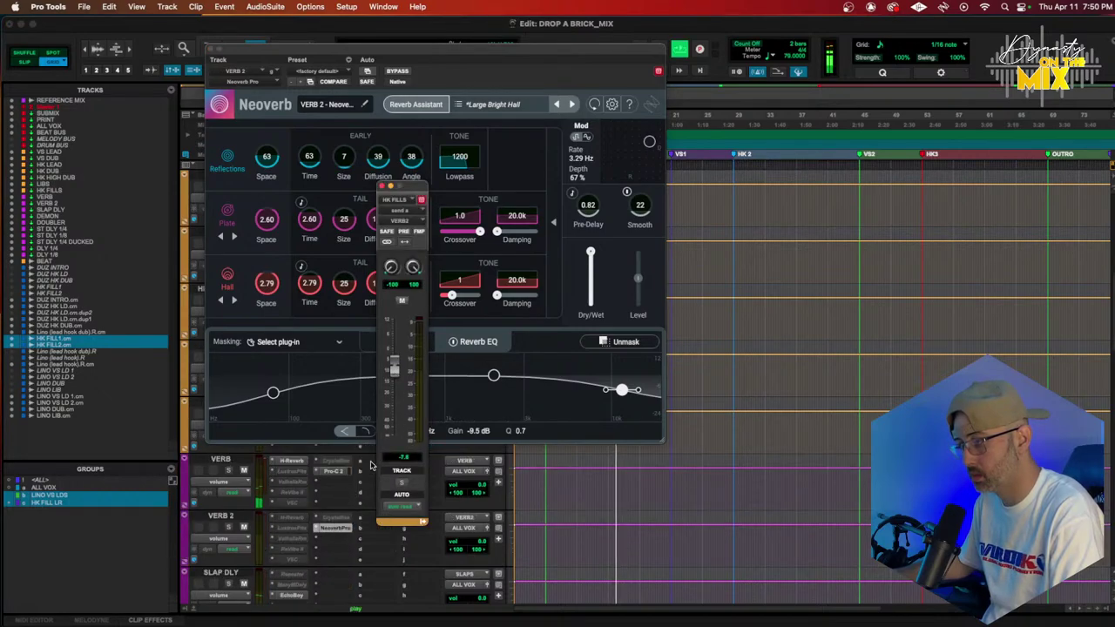
click(517, 121)
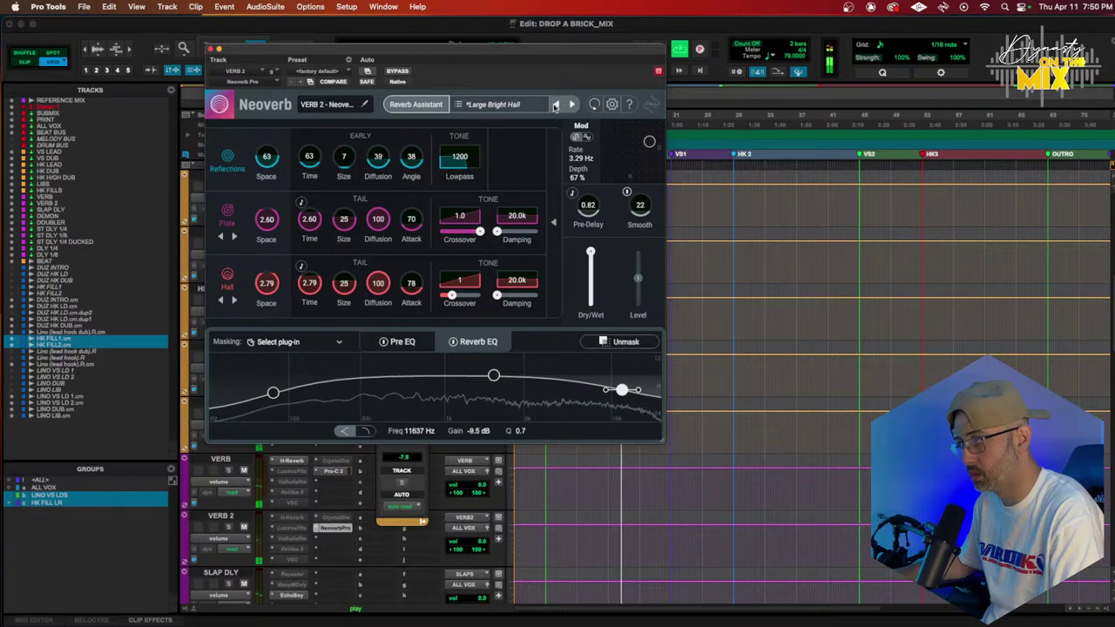
click(571, 105)
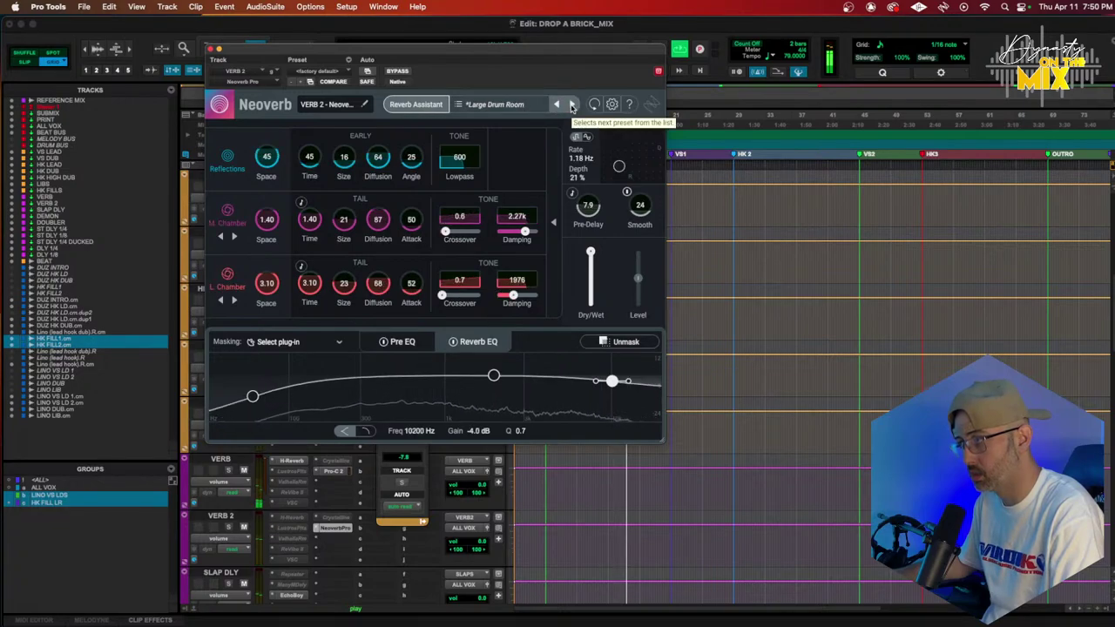
click(571, 105)
click(501, 104)
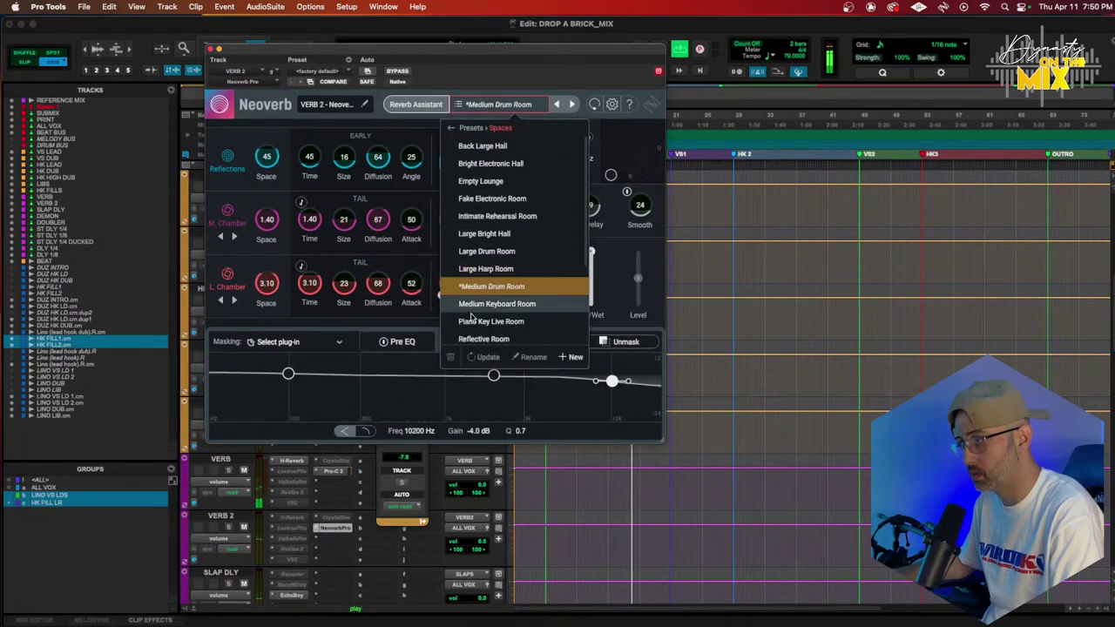
scroll(470, 318, down, 4)
click(484, 337)
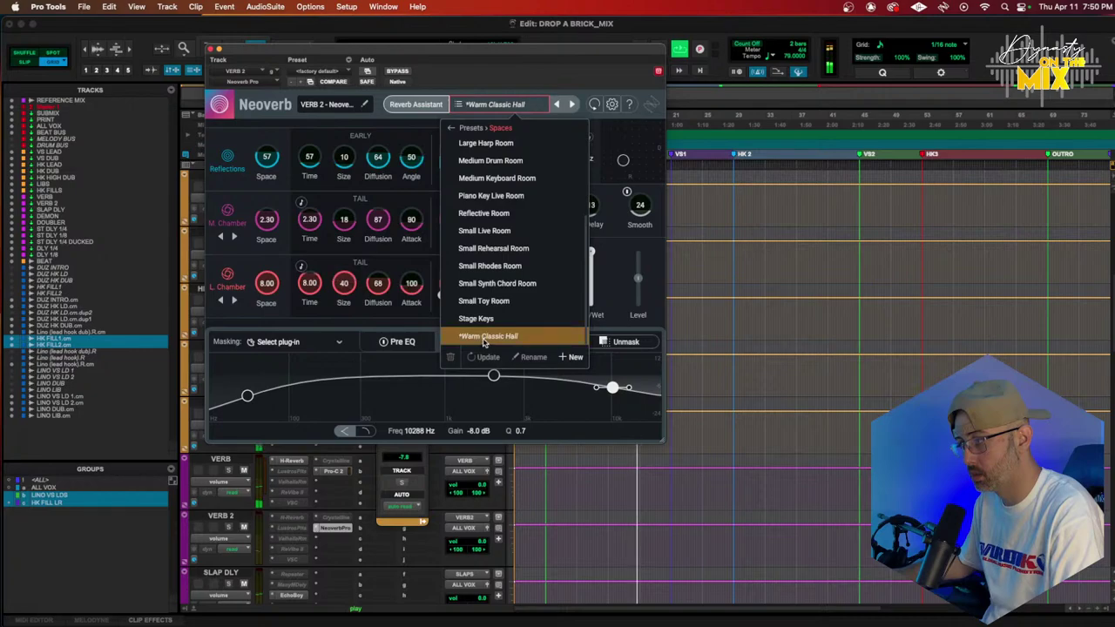
click(553, 93)
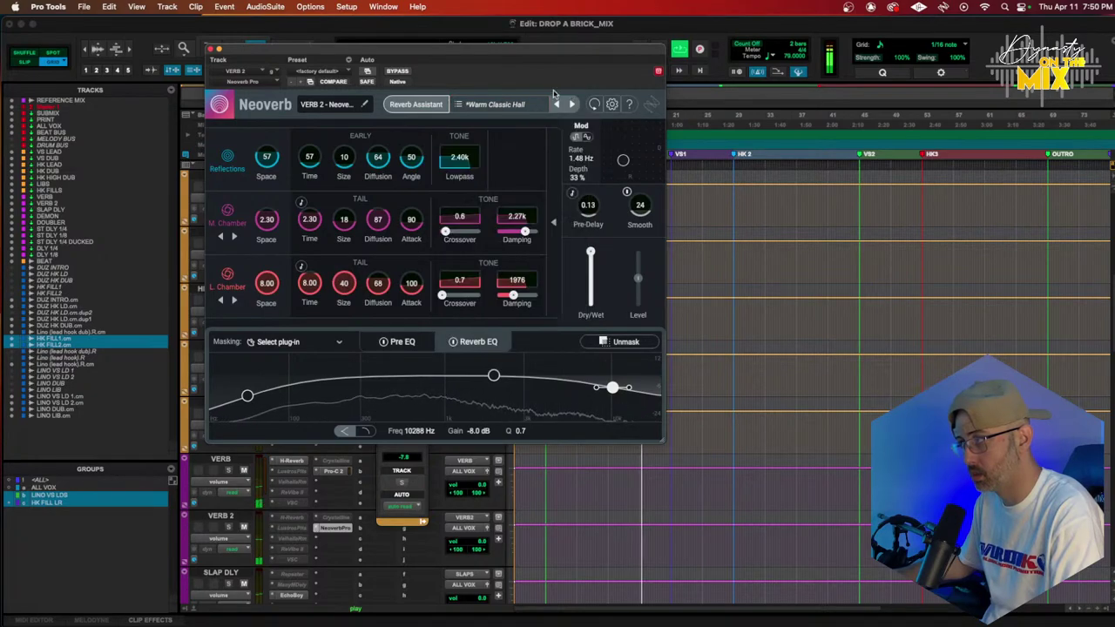
click(552, 222)
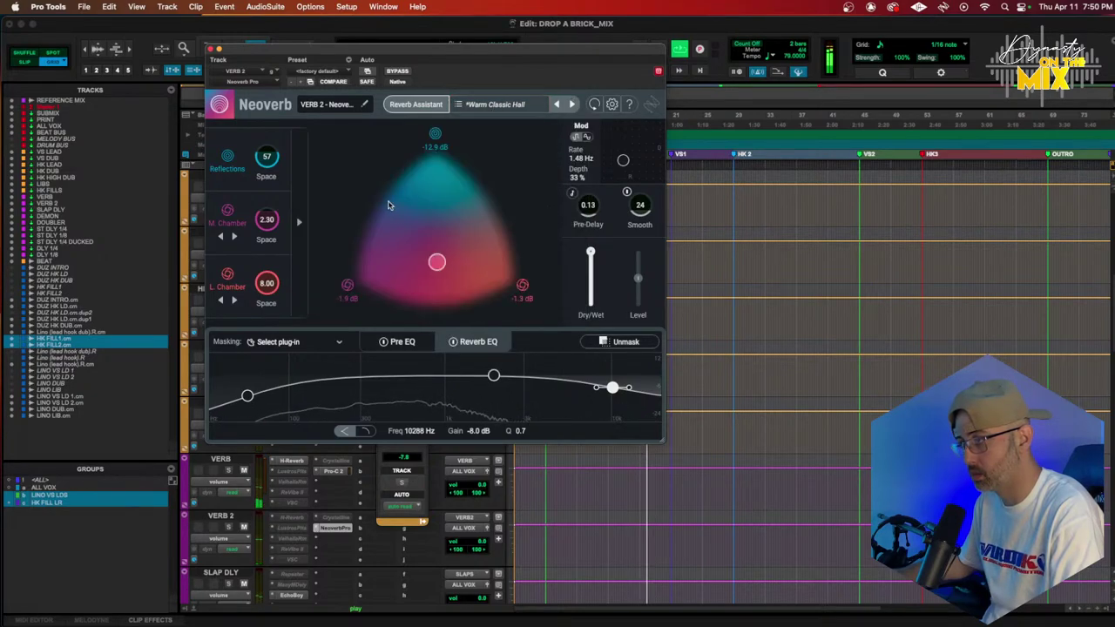
Load Neoverb's Vocals preset Far Vocal Hall + Plate
click(482, 108)
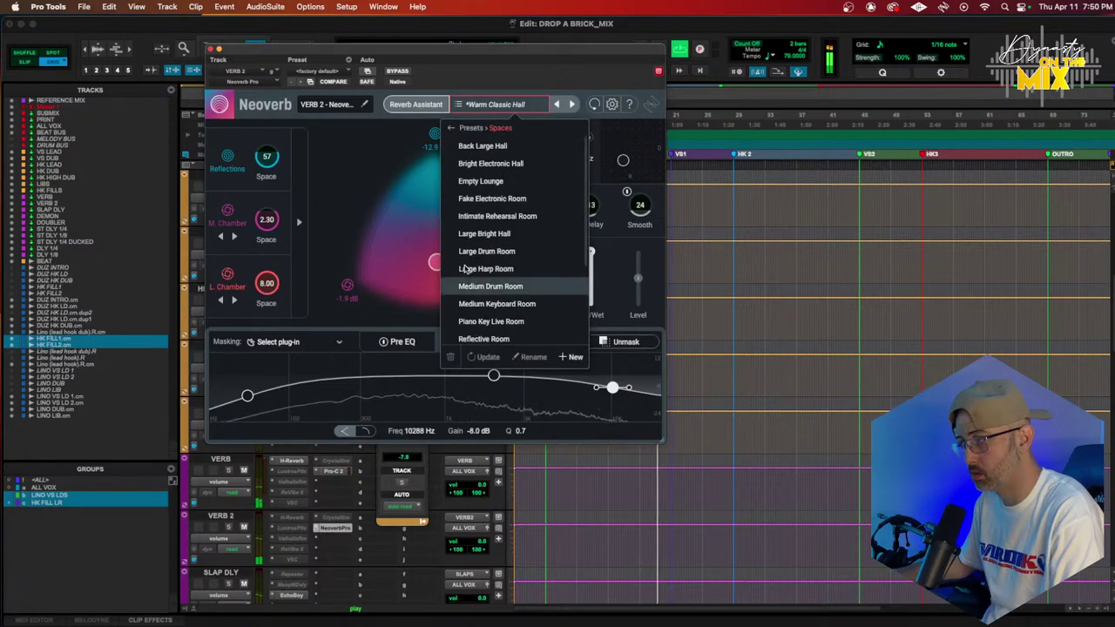
click(452, 127)
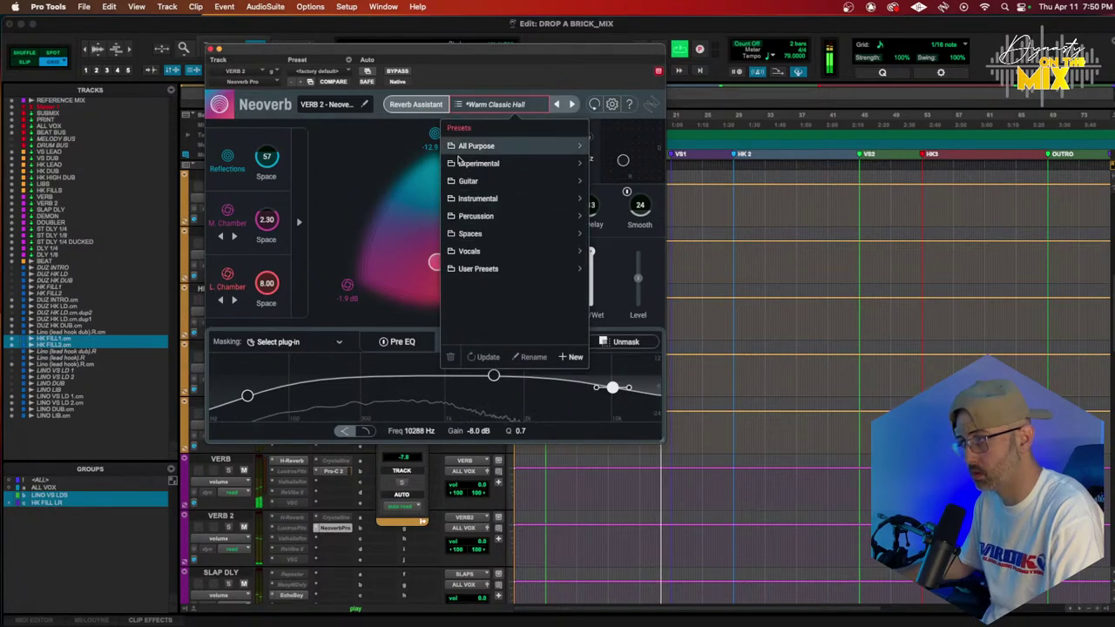
click(470, 251)
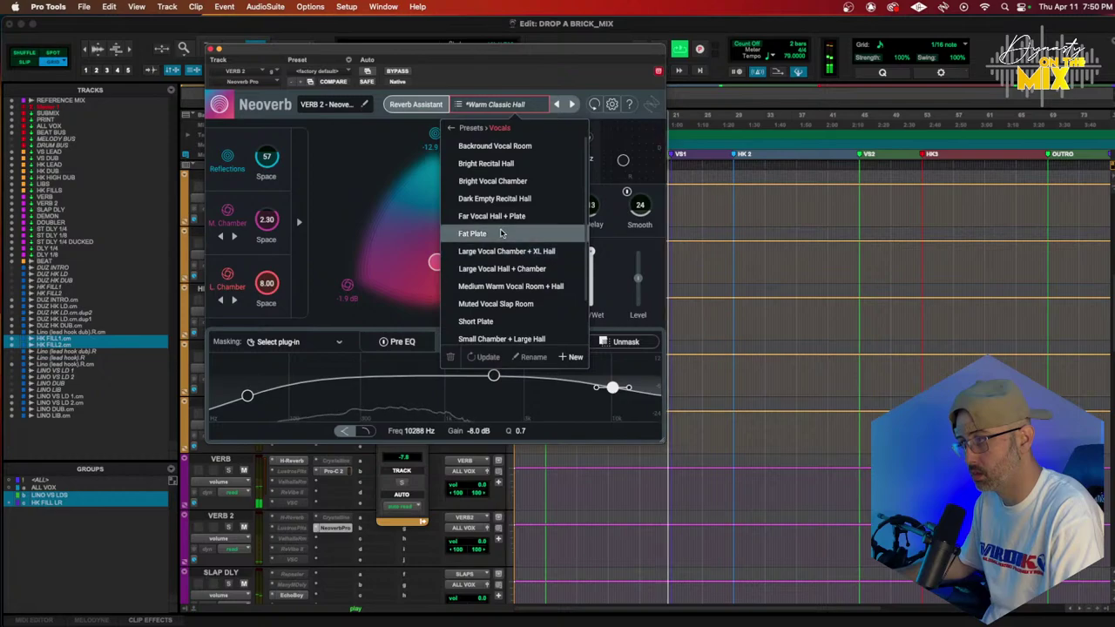
click(496, 217)
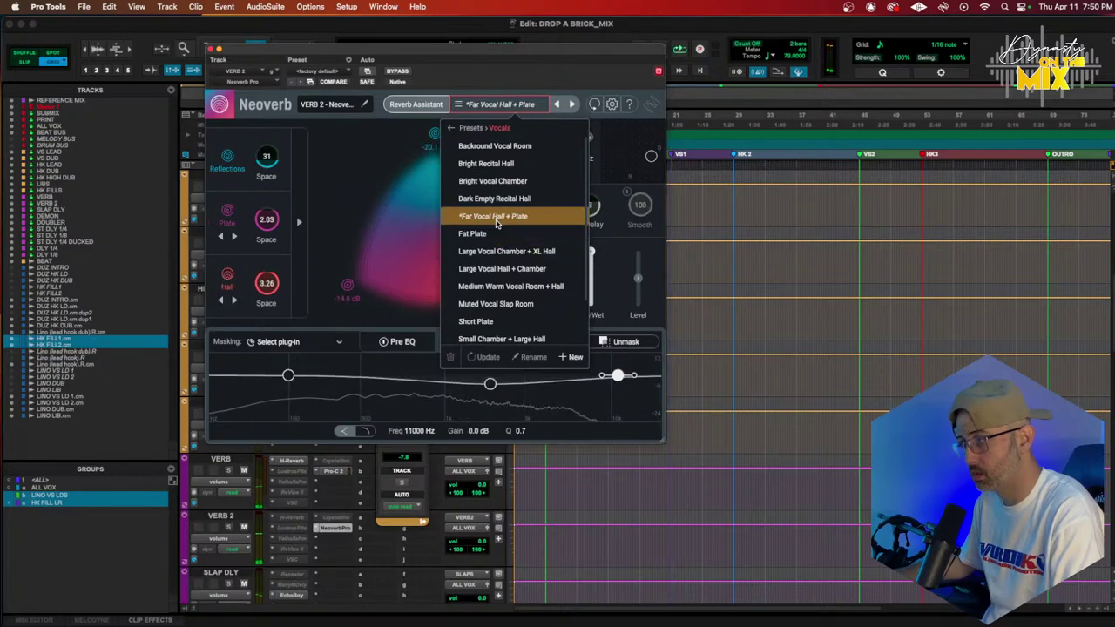
click(501, 105)
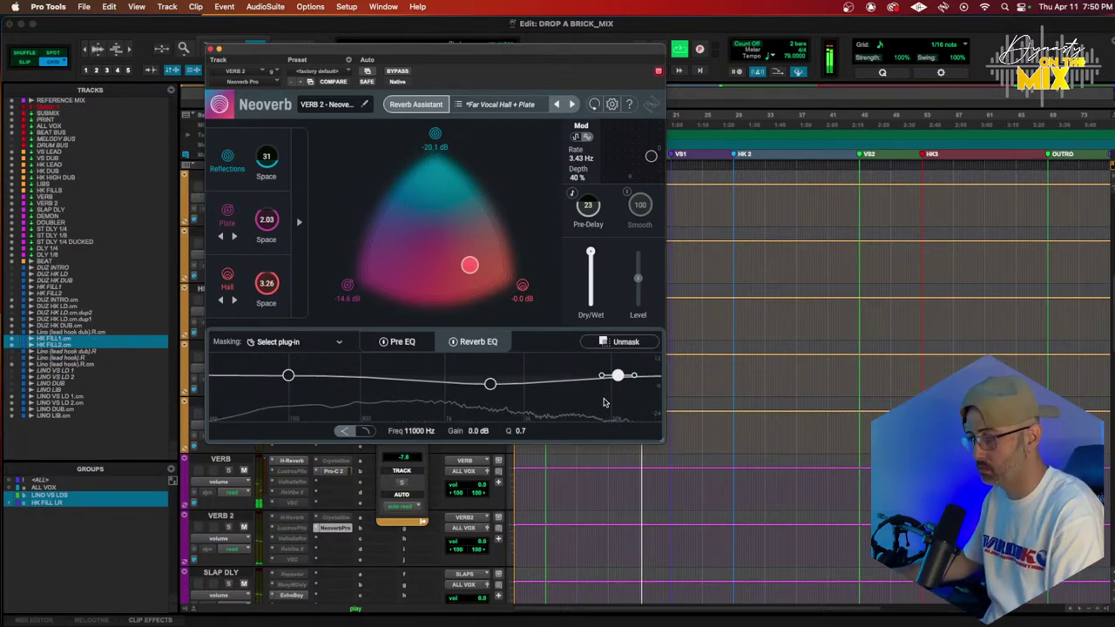
Set the Reverb EQ high band to -16.4 dB at 11178 Hz and the mid band to -5.0 dB at 1922 Hz
drag(616, 377, 619, 401)
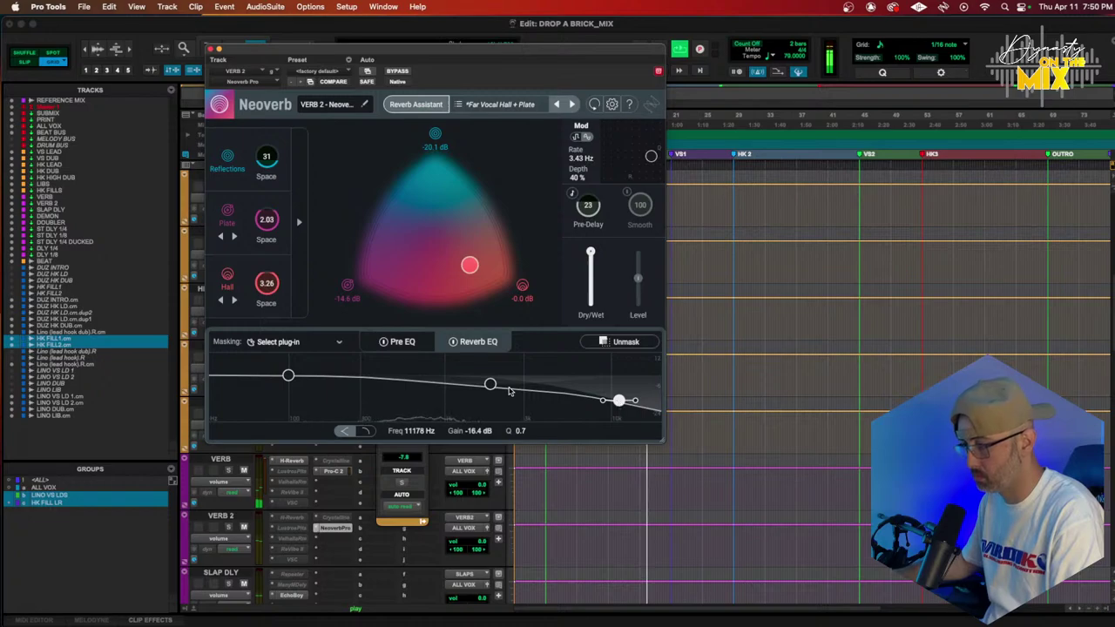
mouse_move(490, 384)
mouse_down()
mouse_move(492, 369)
mouse_move(491, 382)
mouse_up()
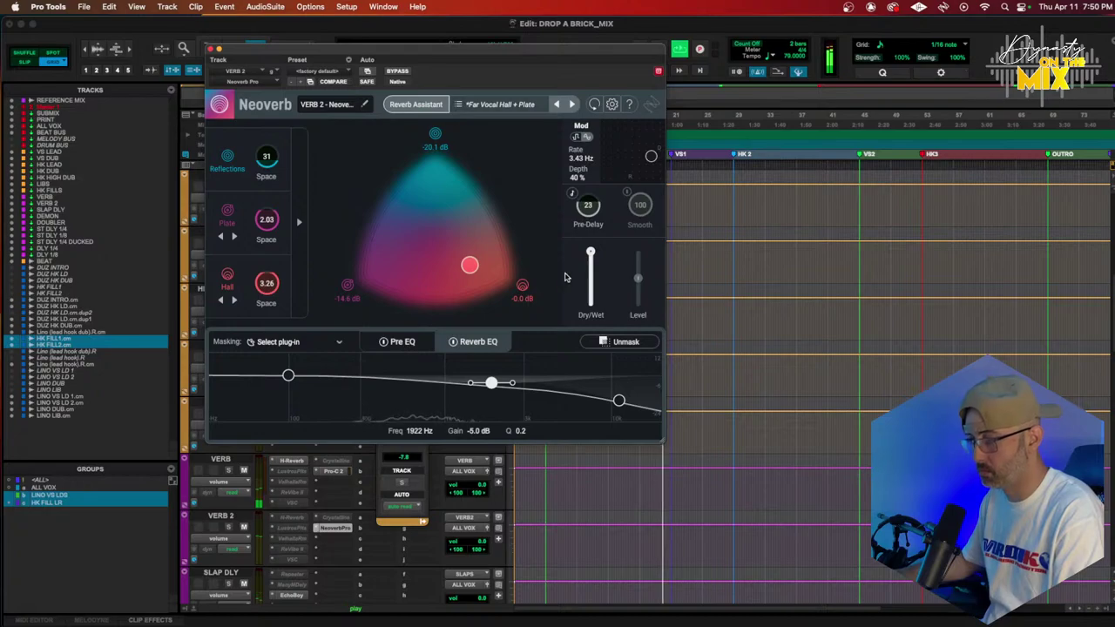
Set the VERB 2 Neoverb pre-delay to 2.0 ms and close the plug-in
drag(587, 224, 585, 246)
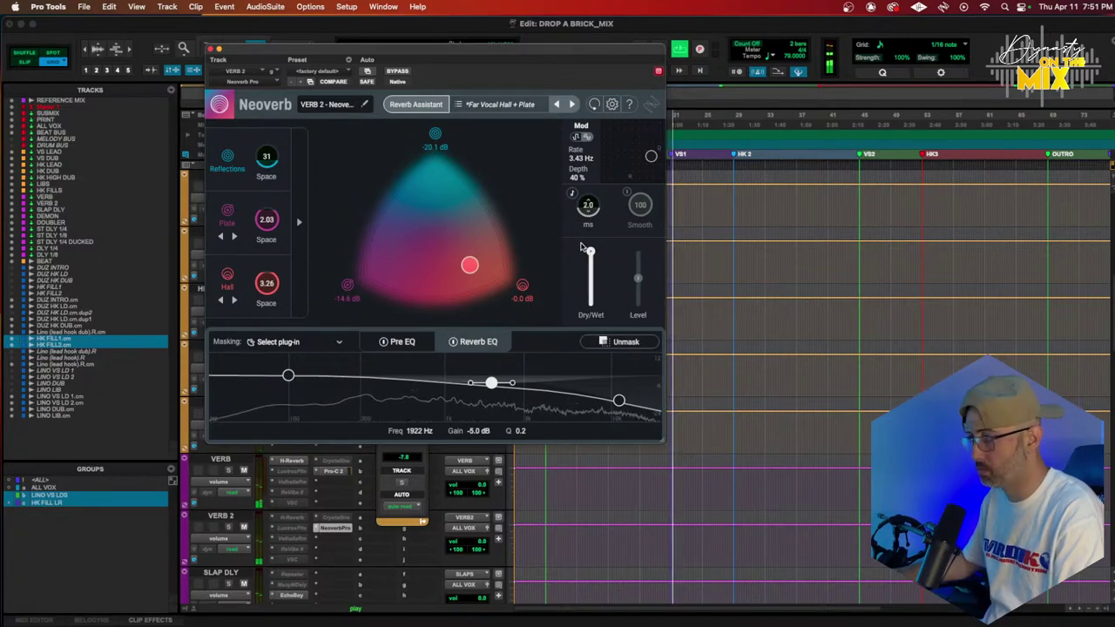
click(219, 49)
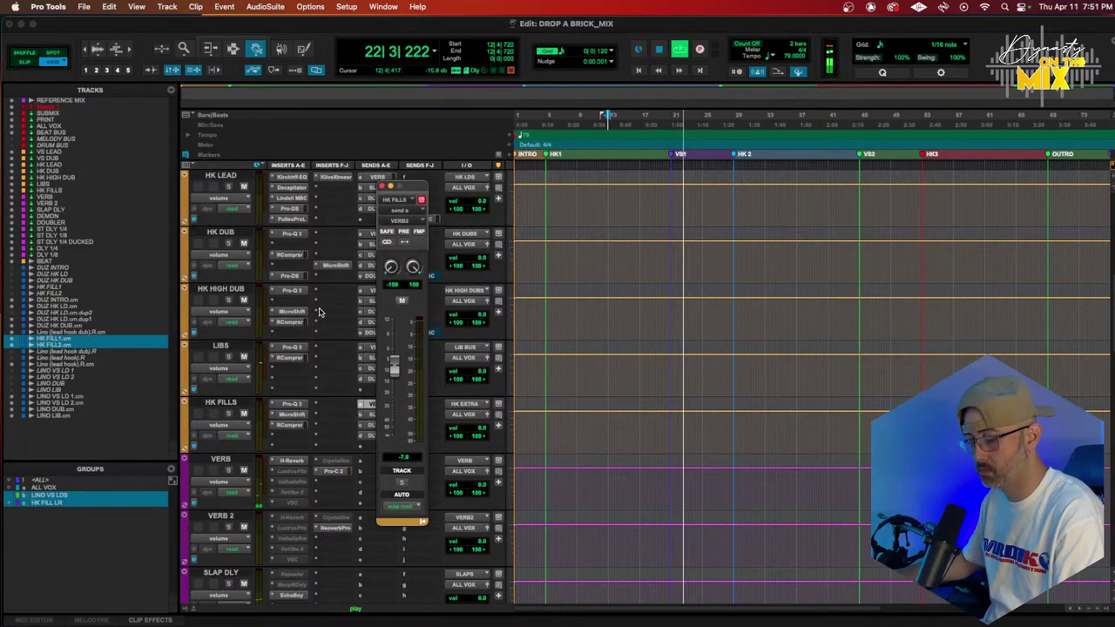
Lower the grouped LINO VS LD tracks' volume to -2.6 dB during verse playback
scroll(769, 375, down, 10)
scroll(770, 374, down, 10)
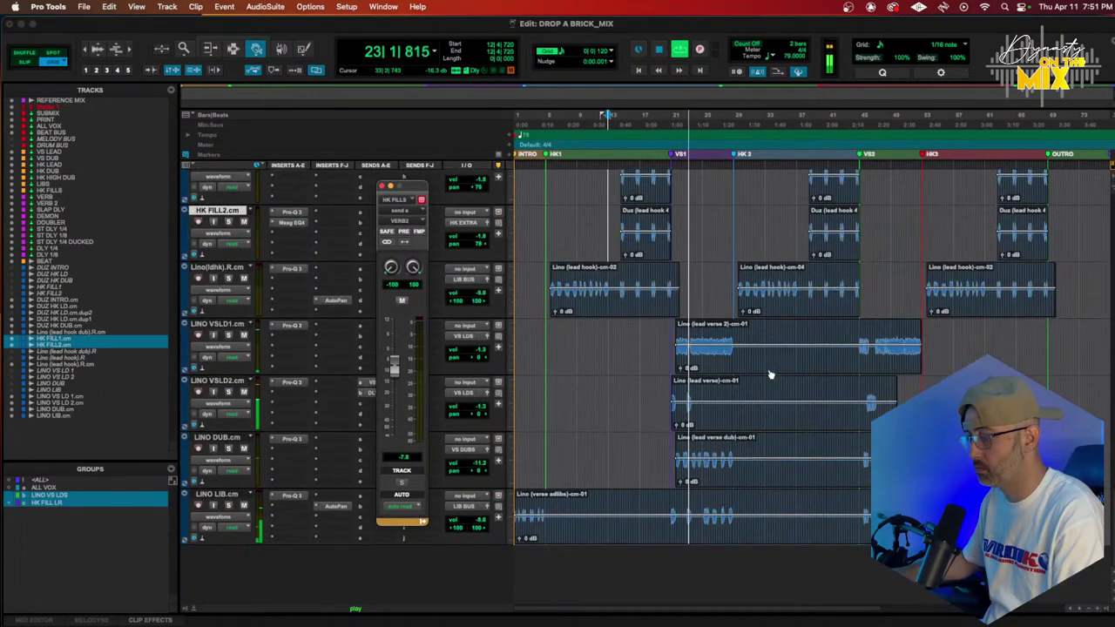
click(476, 350)
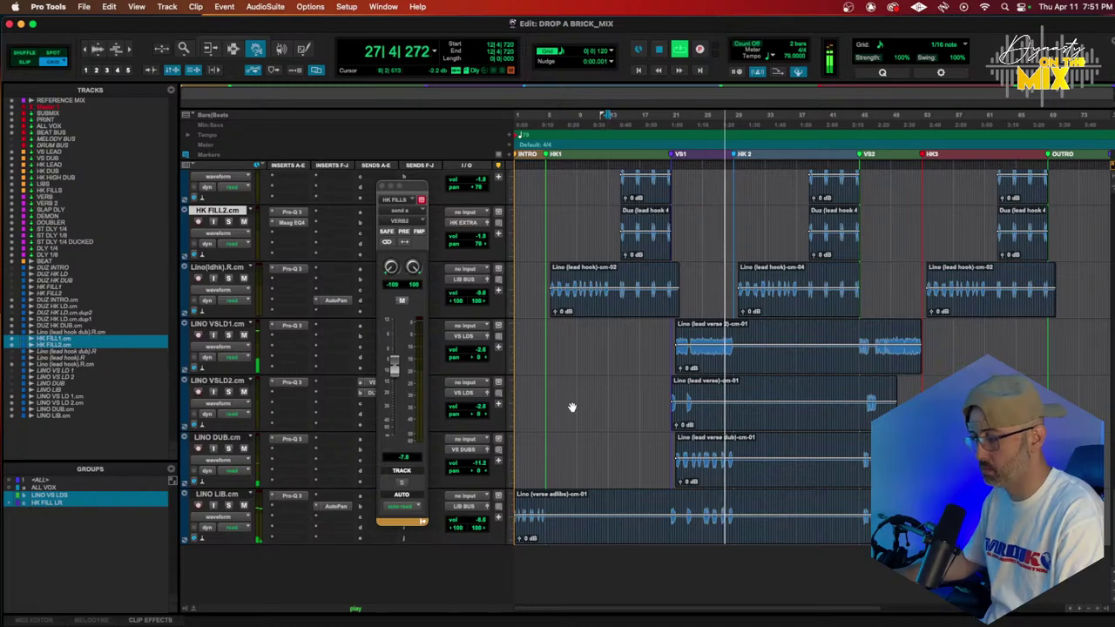
Insert a mono FabFilter Pro-DS de-esser after Pro-Q 3 on the LINO VSLD1 track
click(280, 337)
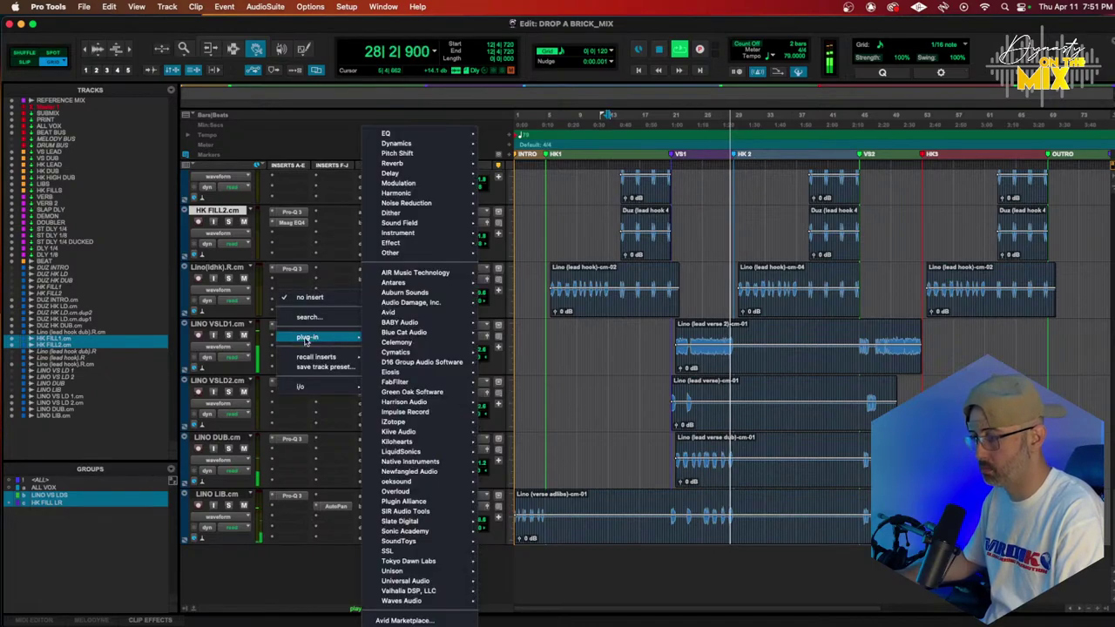
mouse_move(442, 144)
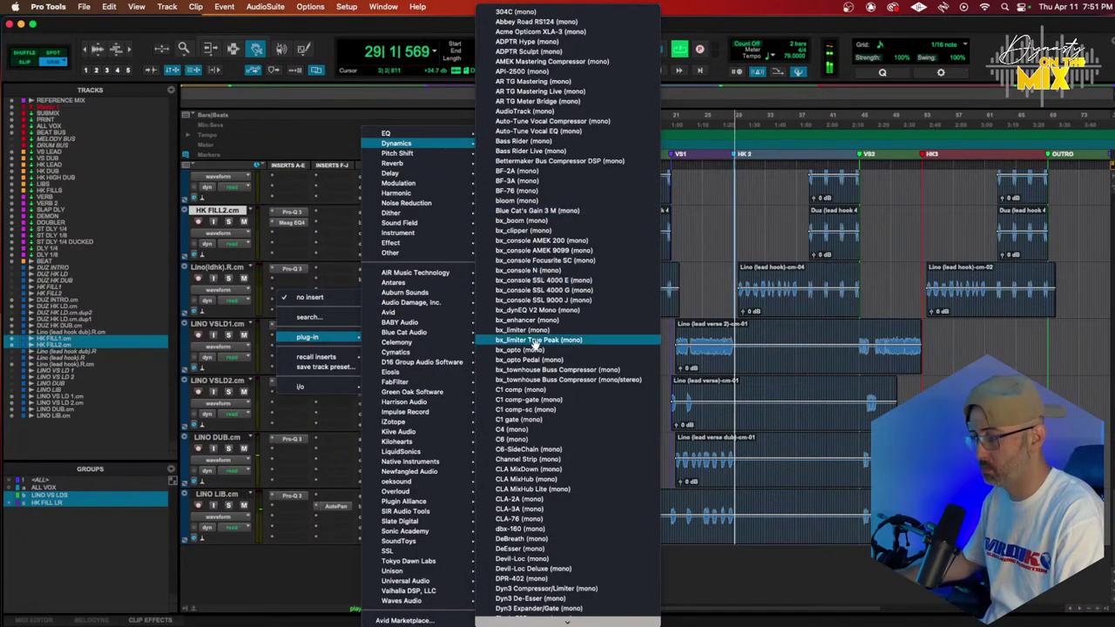
scroll(556, 394, down, 10)
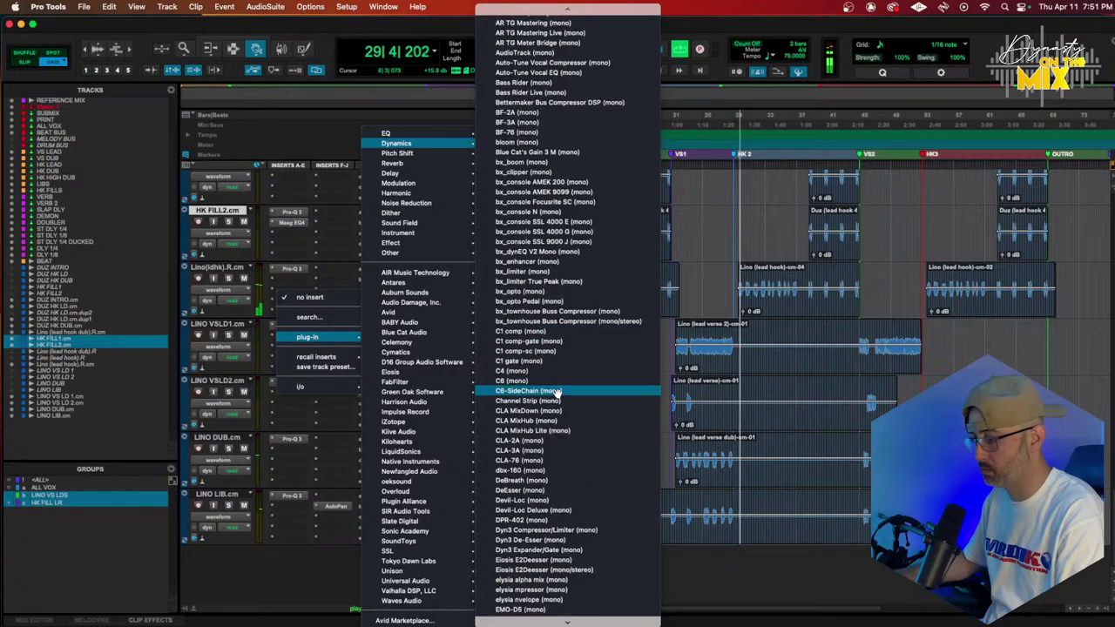
click(549, 507)
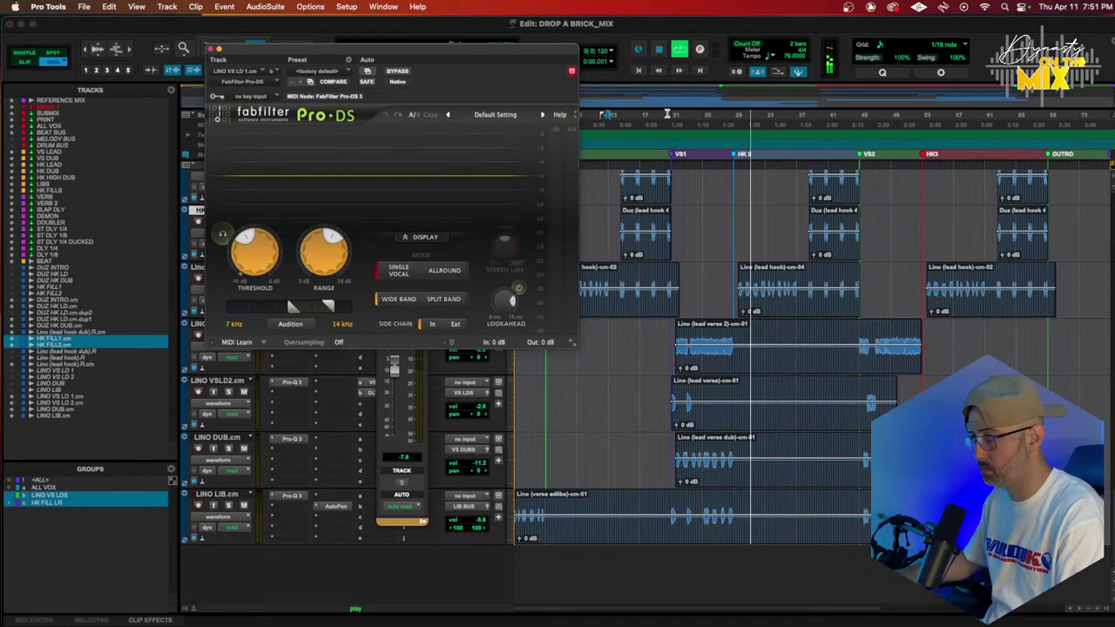
Restart playback at VS1 and bring the grouped LINO VS LD tracks down to -4.4 dB
key(space)
key(space)
scroll(479, 364, up, 1)
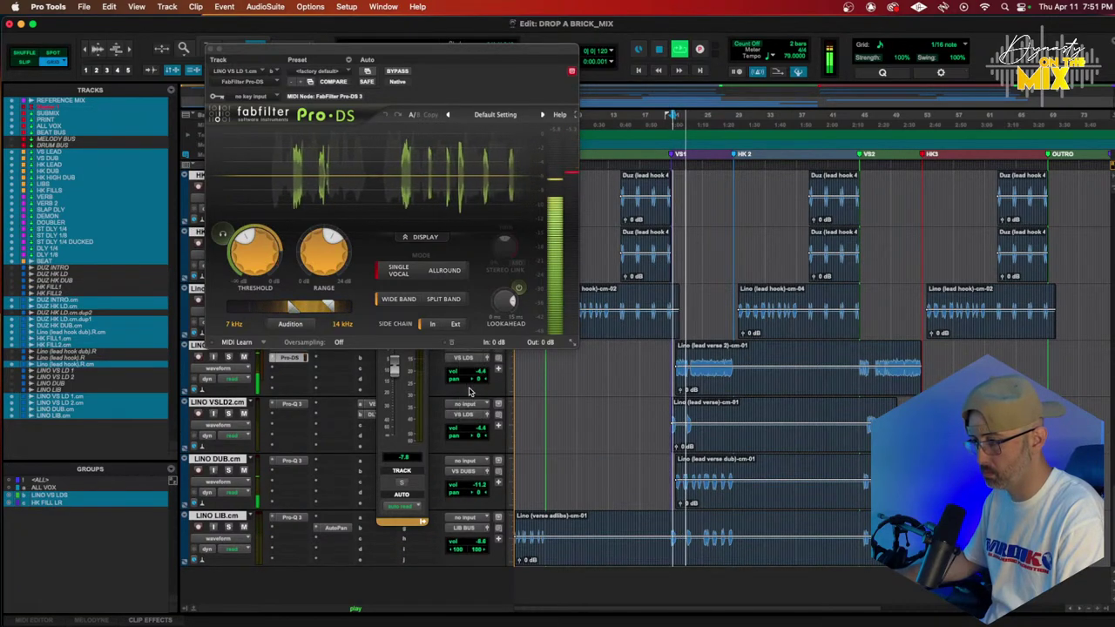
Set Pro-DS to a threshold near -24.76 dB, a 3.827–5.749 kHz detection band and a range of 2.96 dB
drag(254, 254, 250, 244)
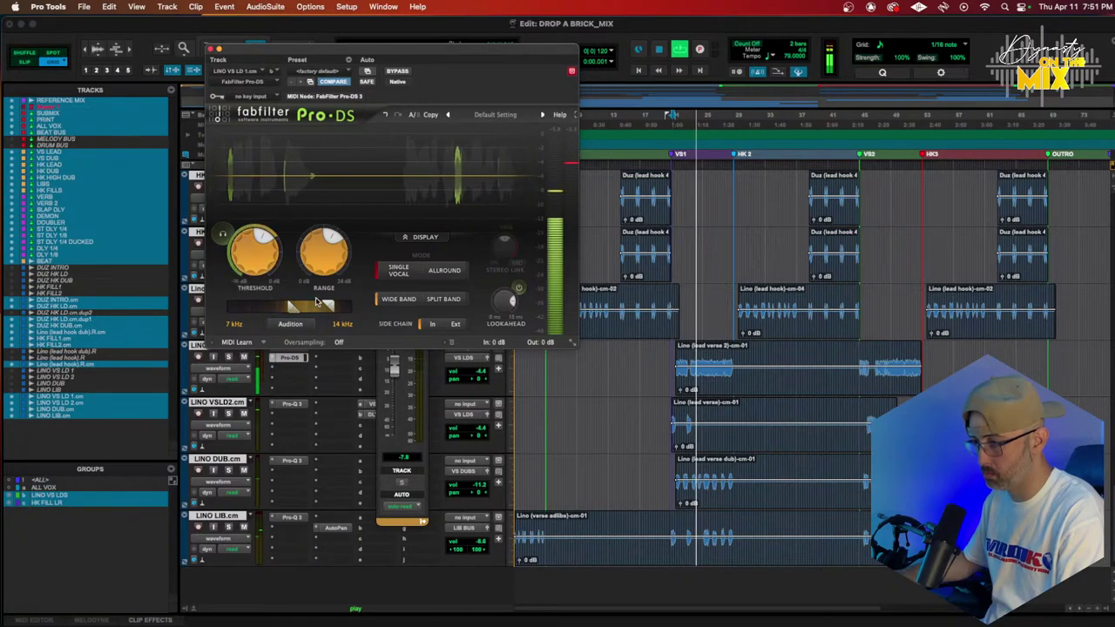
drag(311, 307, 283, 308)
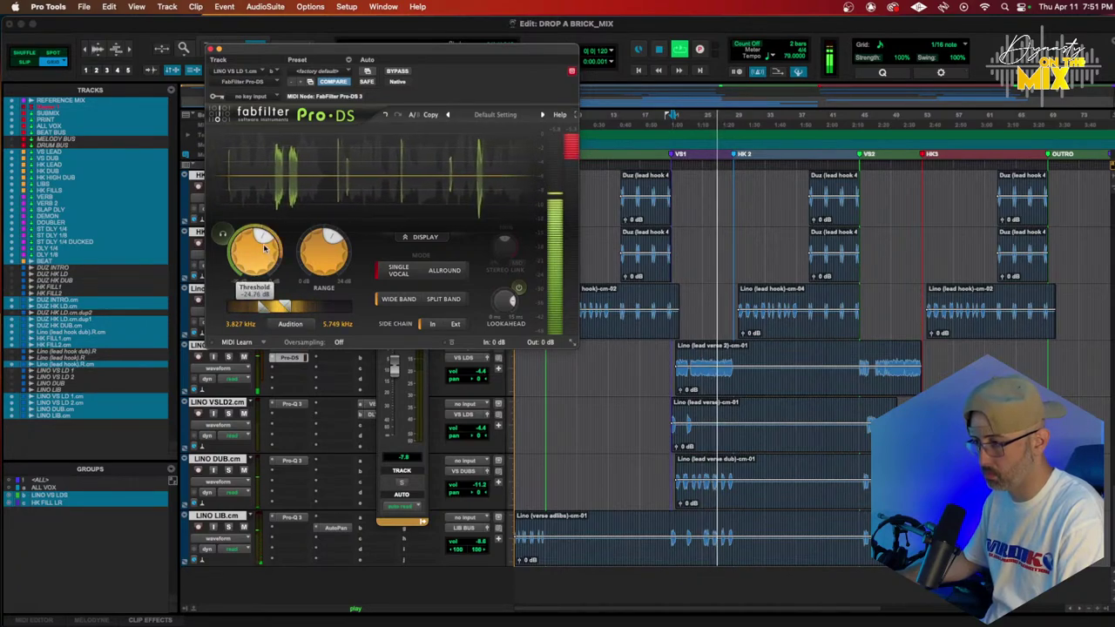
drag(265, 247, 265, 246)
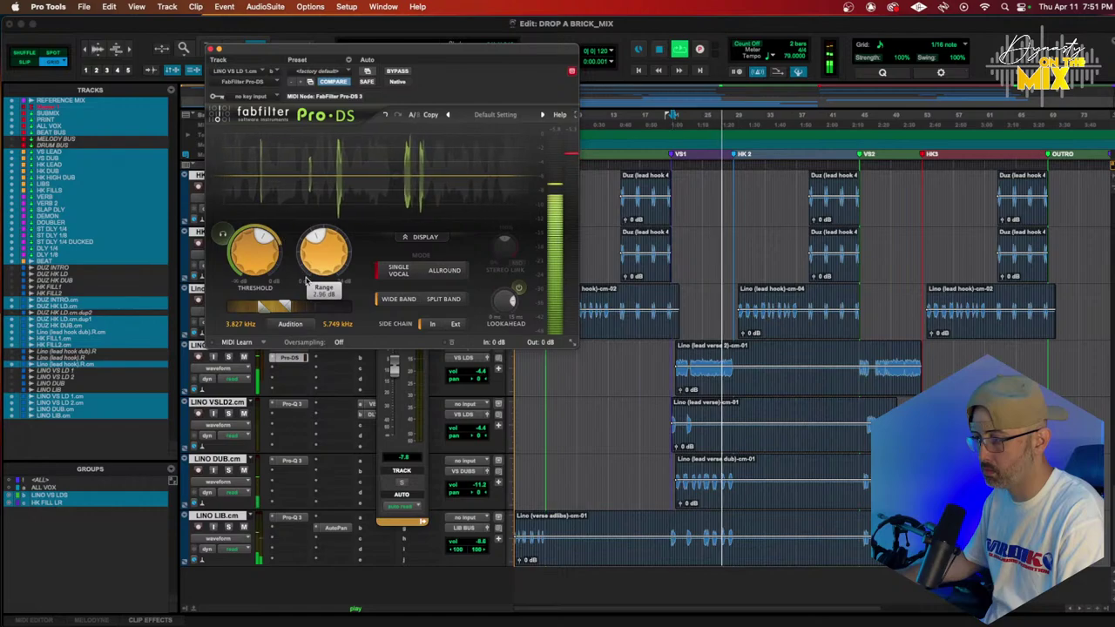
Close the de-esser, copy it to the LINO VSLD2 track and replay the verse
click(213, 47)
drag(290, 357, 296, 415)
key(space)
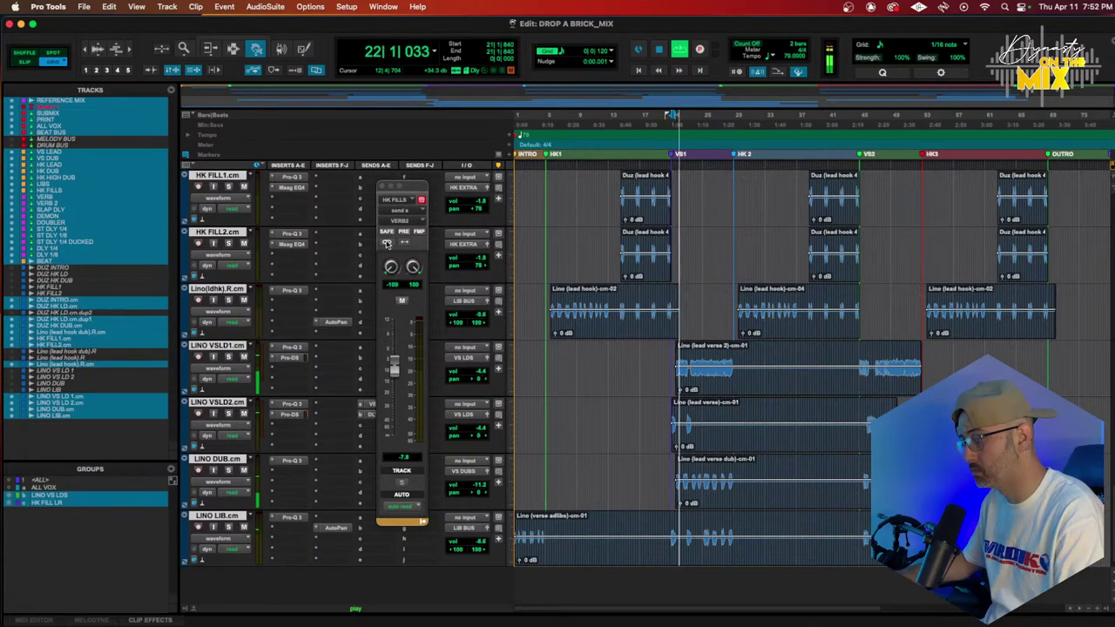
Adjust the high band's threshold in the Lindell MBC on the VS LEAD track
scroll(401, 299, up, 15)
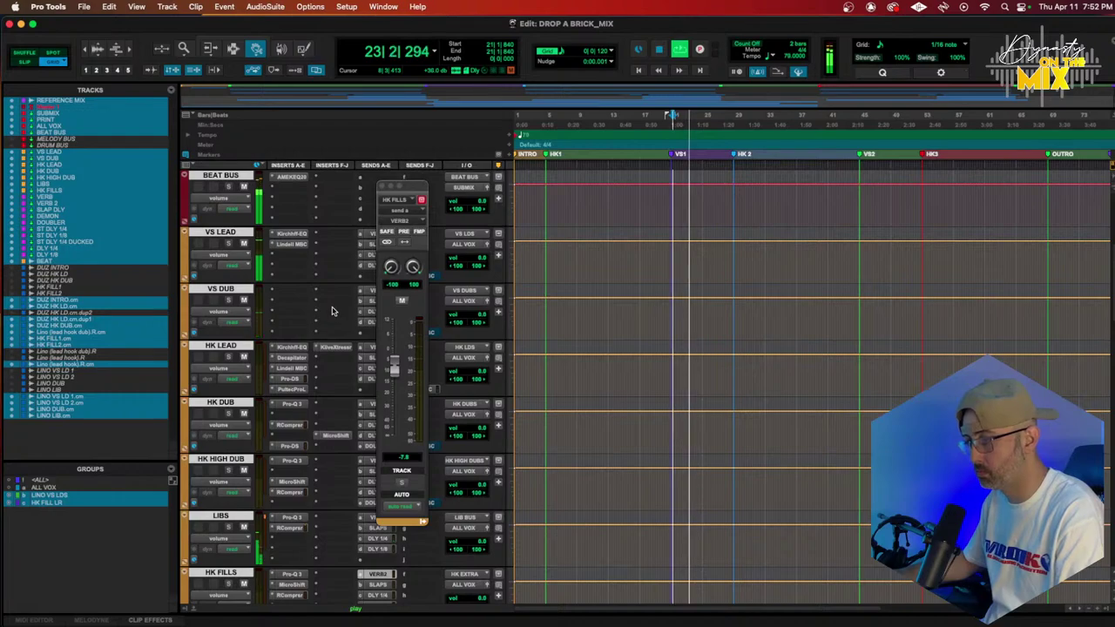
click(293, 245)
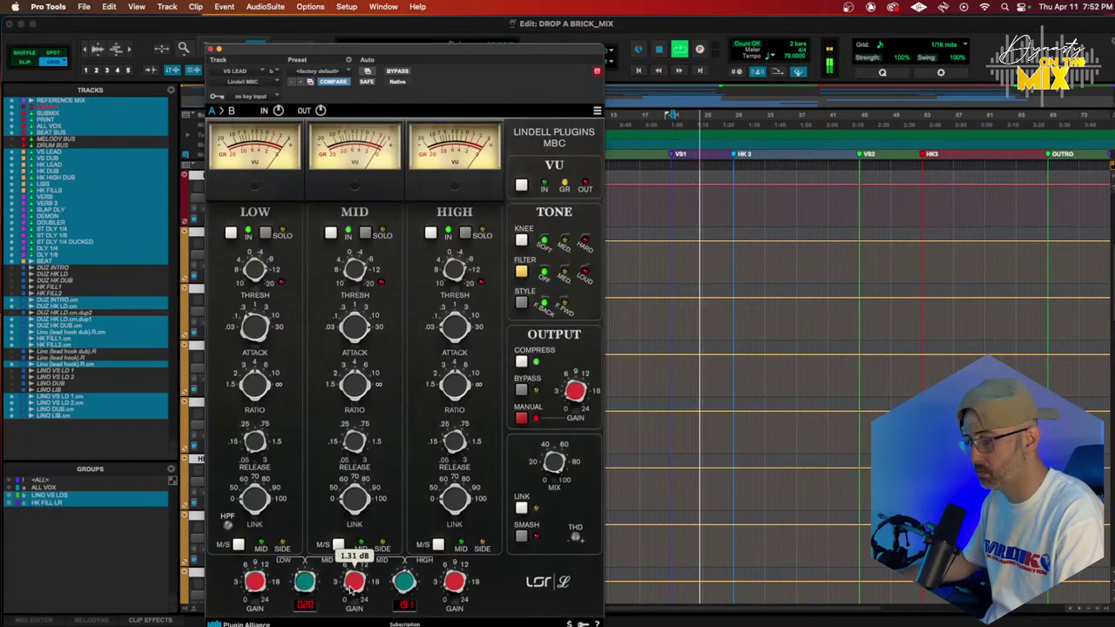
mouse_move(451, 593)
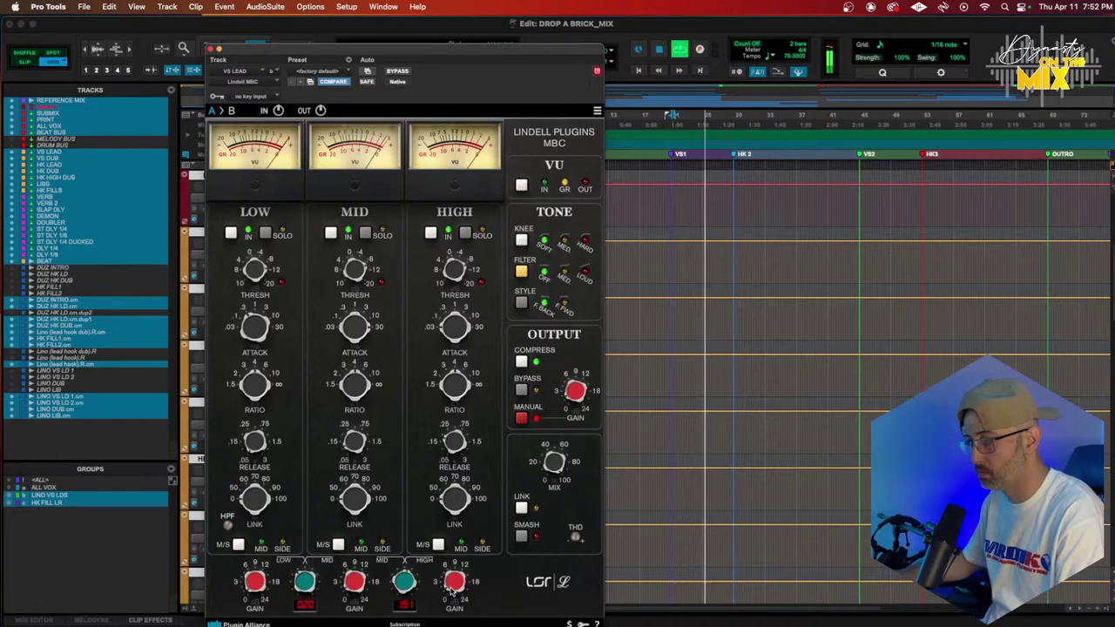
drag(451, 272, 453, 254)
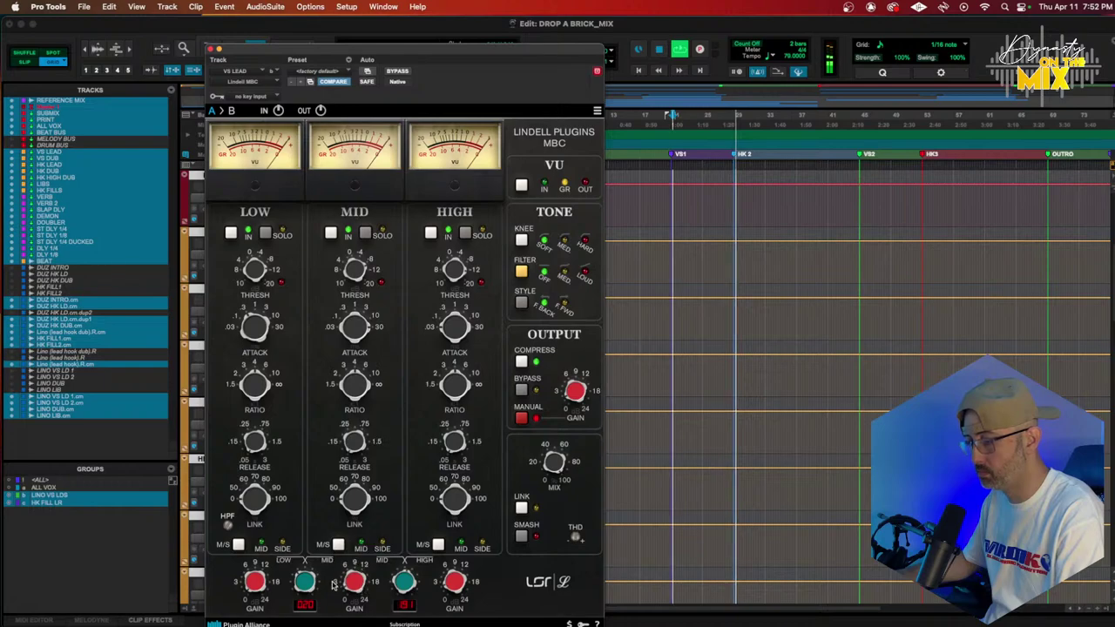
Save the session, replay the verse from VS1 to check the lead vocal and close the Lindell MBC
key(space)
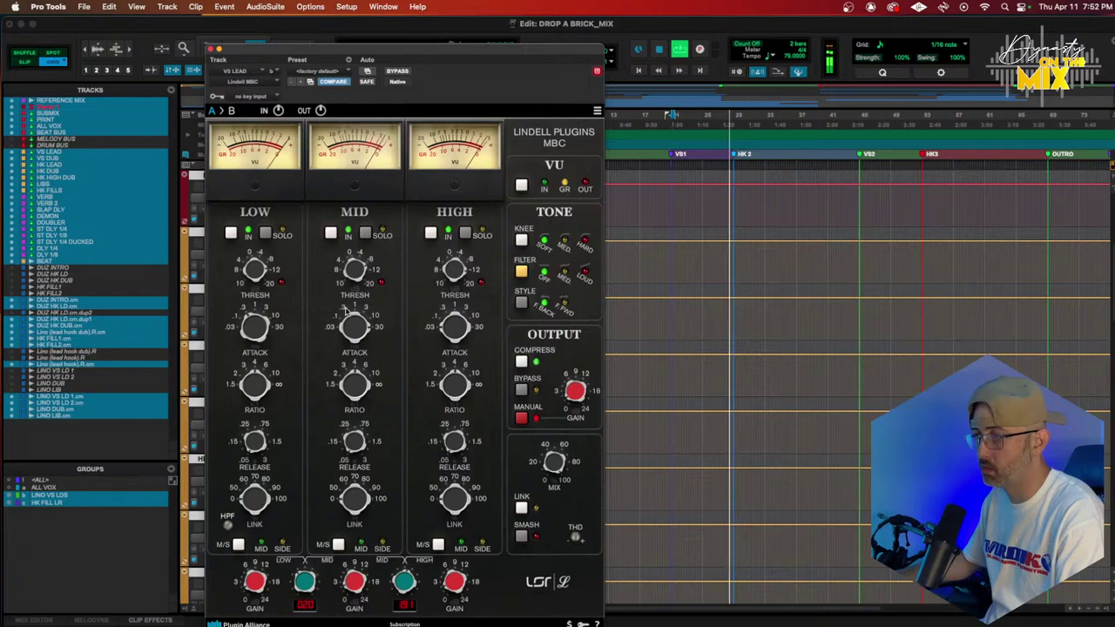
key(space)
key(super+s)
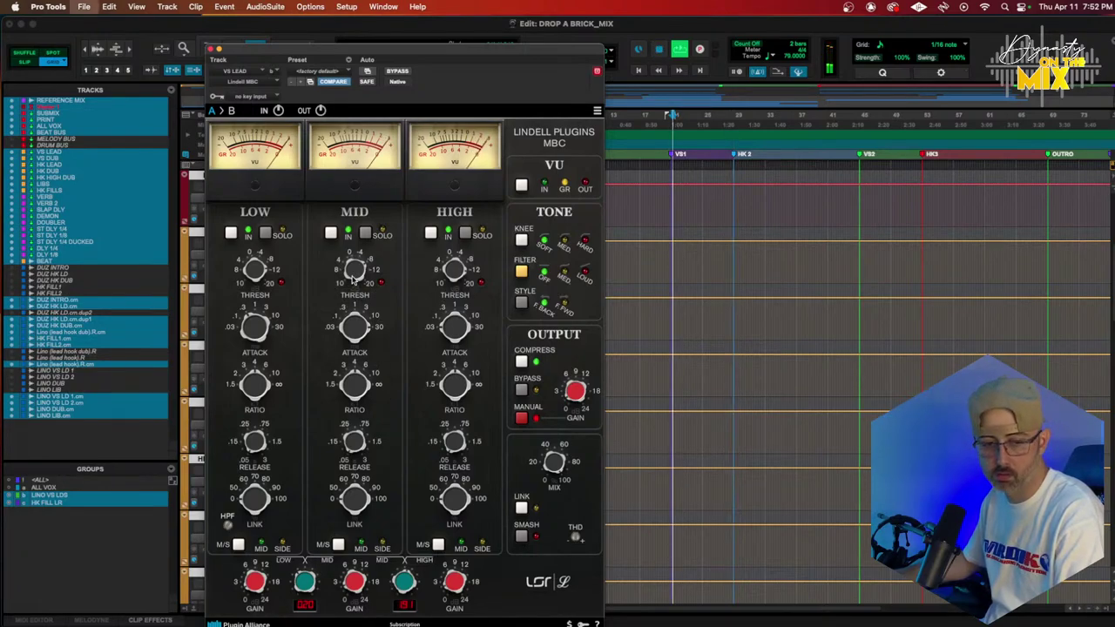
key(space)
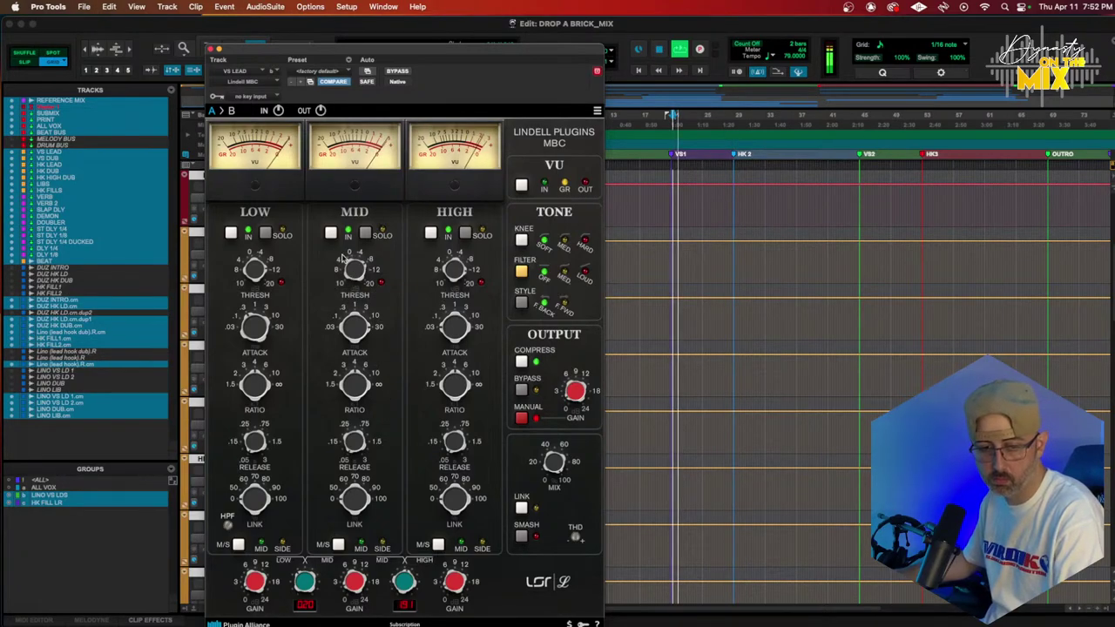
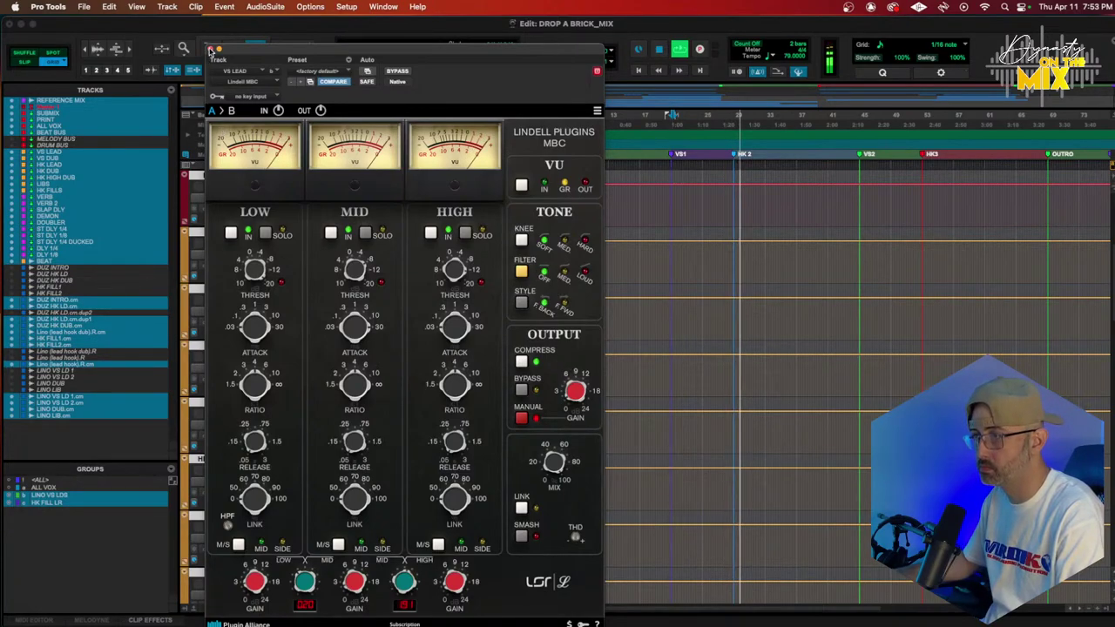
key(super+w)
In HK LEAD's Kirchhoff-EQ, add a -2.56 dB bell cut at about 237 Hz with Q 3.025 and shift the low-mid boost to about 450 Hz
scroll(296, 287, up, 2)
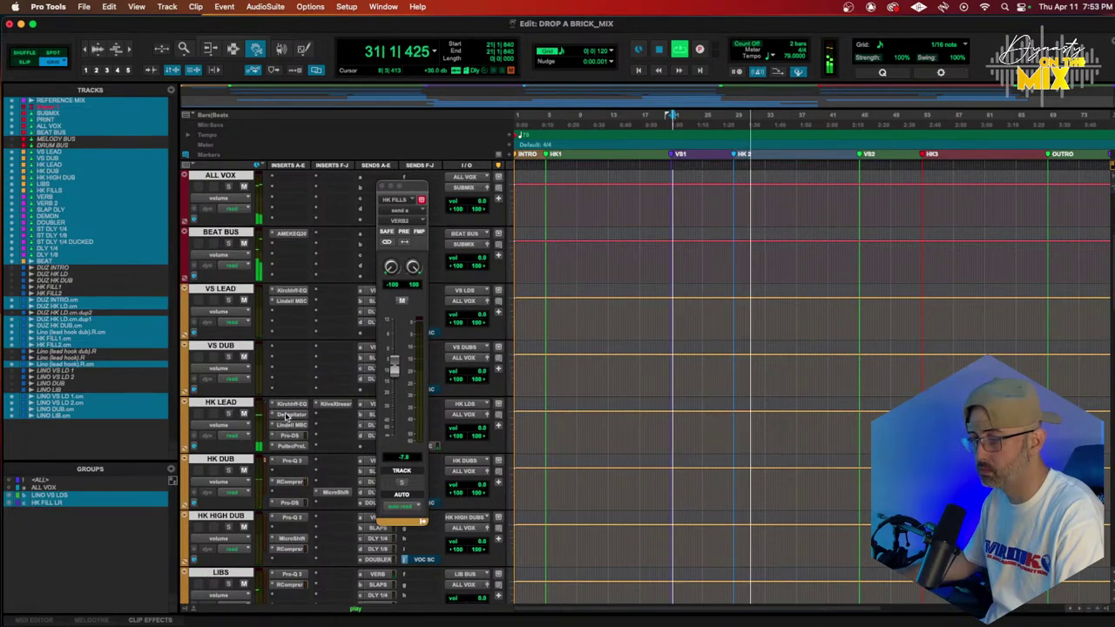
click(291, 404)
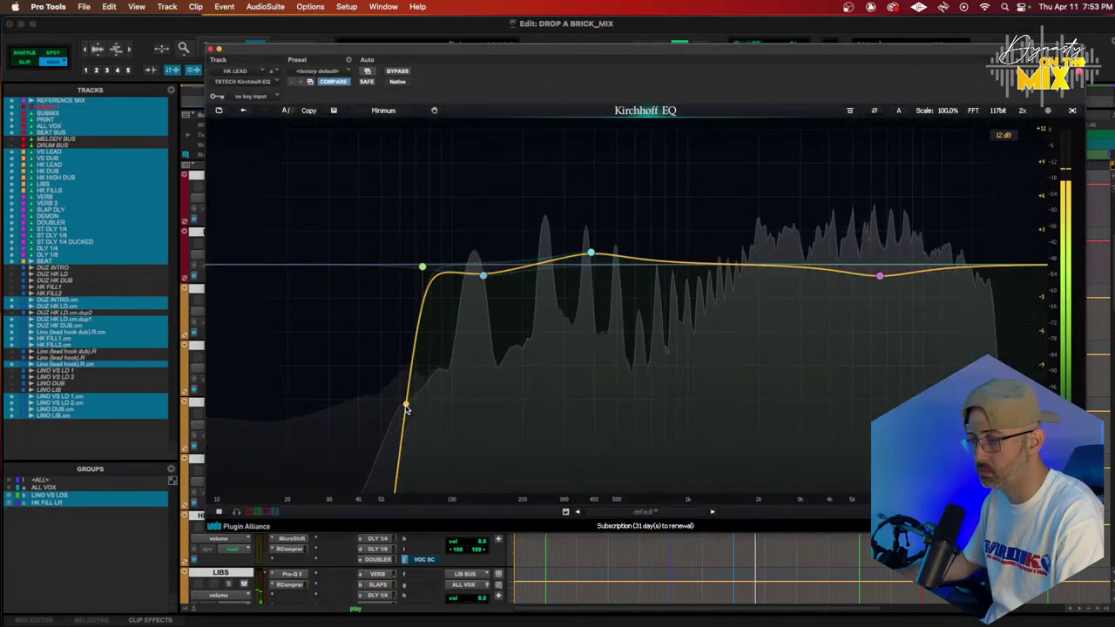
drag(540, 263, 540, 294)
scroll(535, 205, up, 5)
key(space)
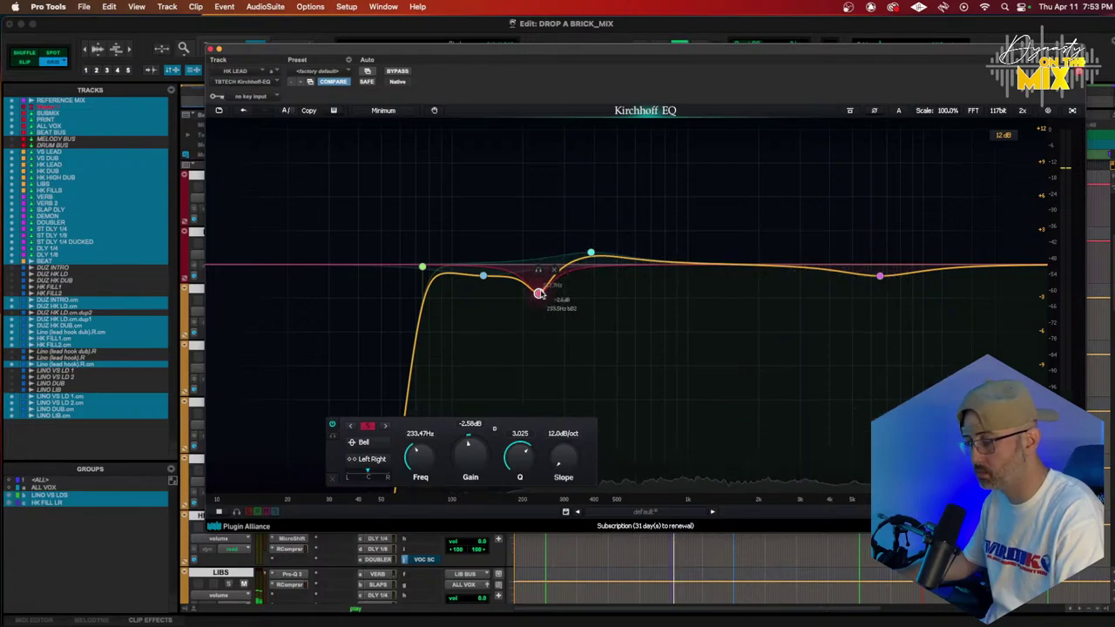
key(space)
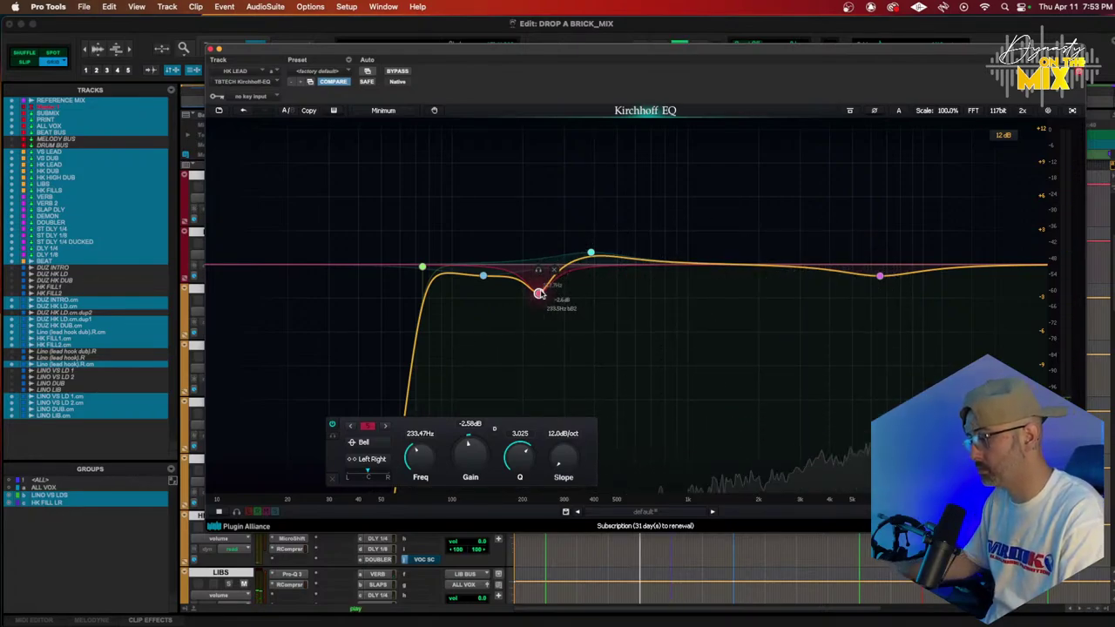
drag(540, 293, 542, 293)
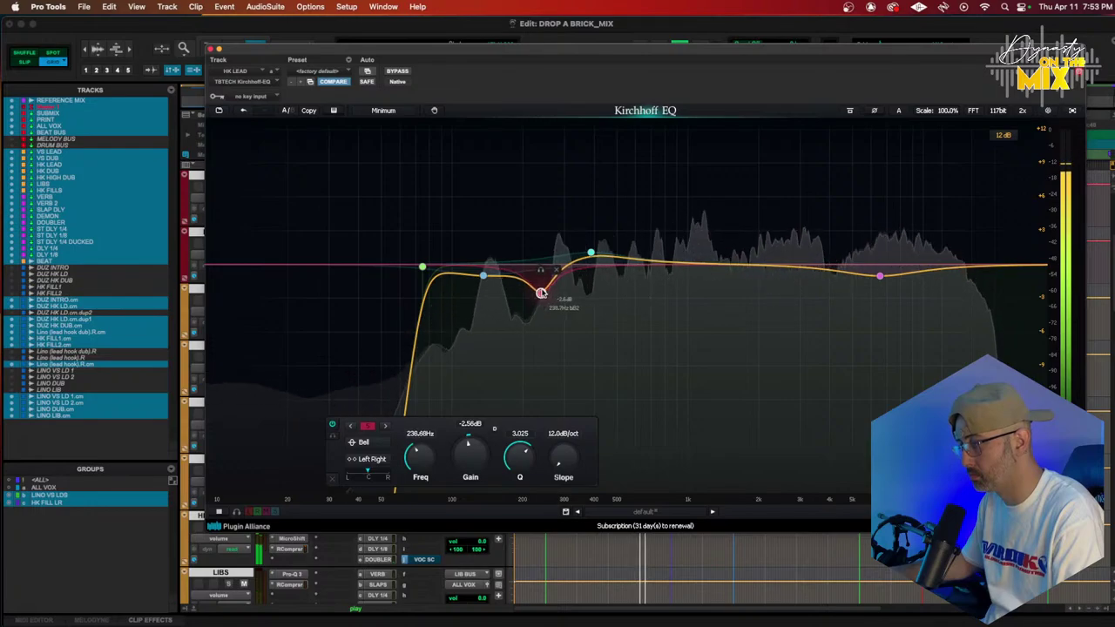
drag(590, 252, 606, 254)
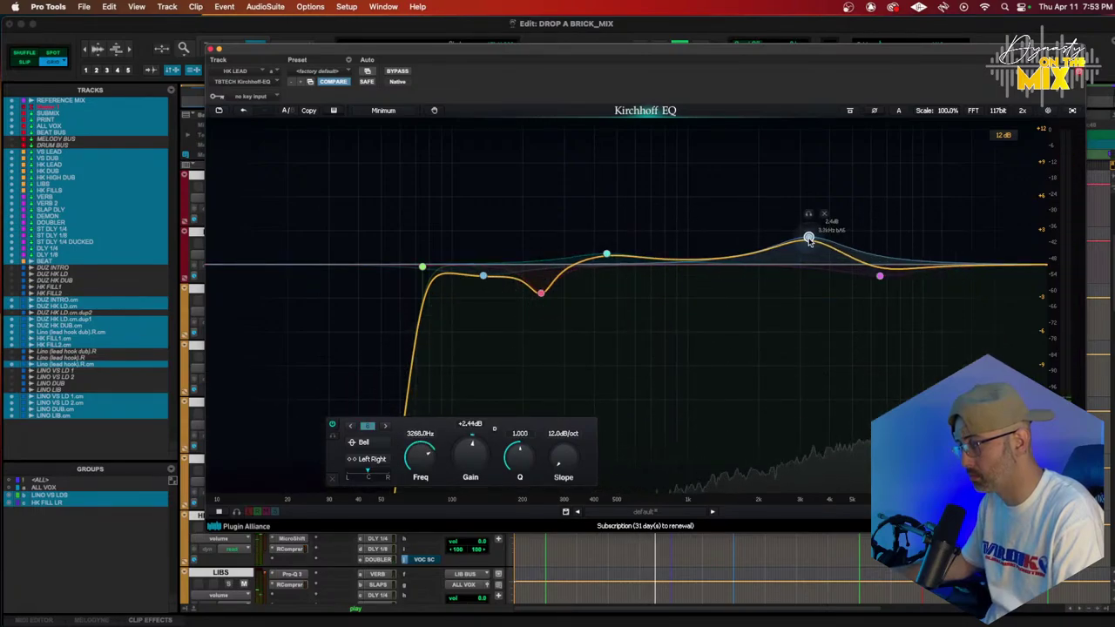
Sweep a narrow bell through HK LEAD's upper mids and leave it at 3173.9 Hz, -0.62 dB, Q 2.740
drag(808, 240, 805, 200)
scroll(805, 200, up, 3)
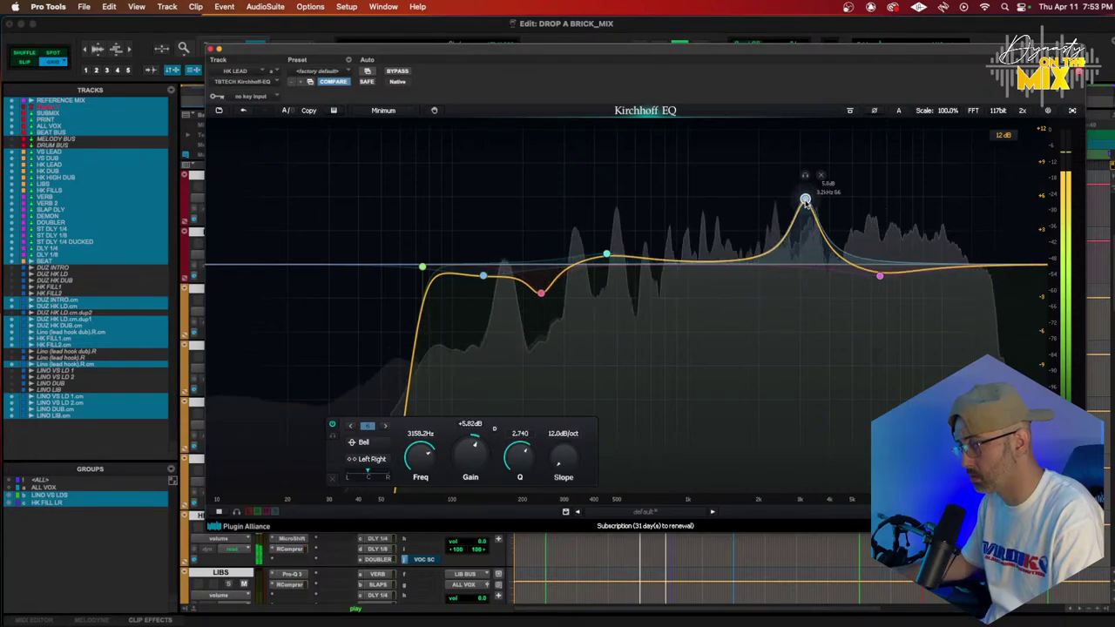
drag(802, 267, 806, 274)
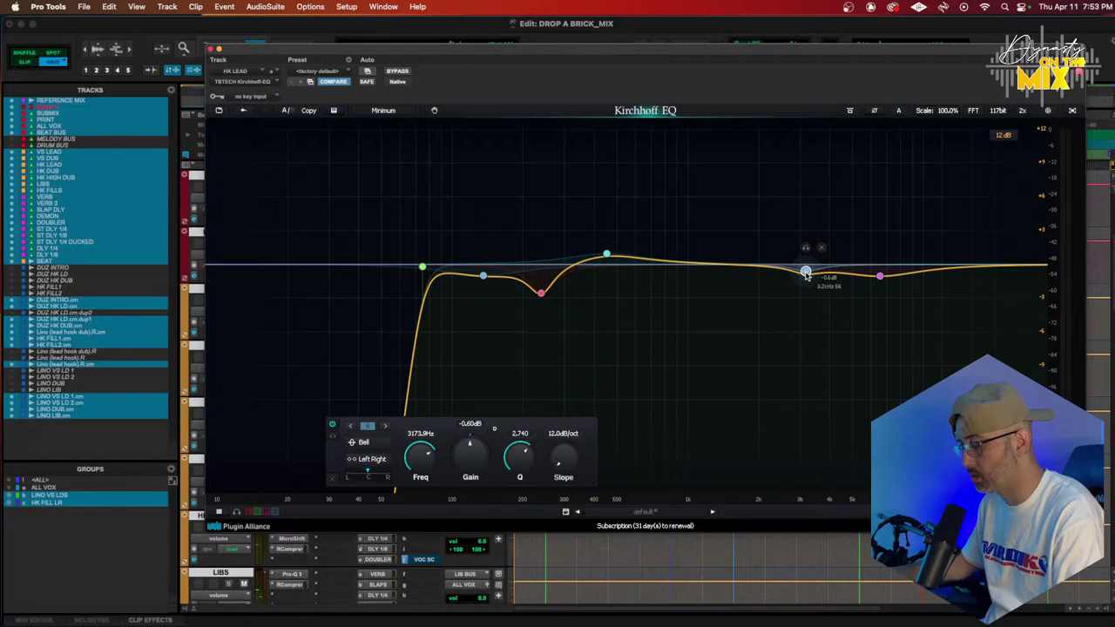
key(space)
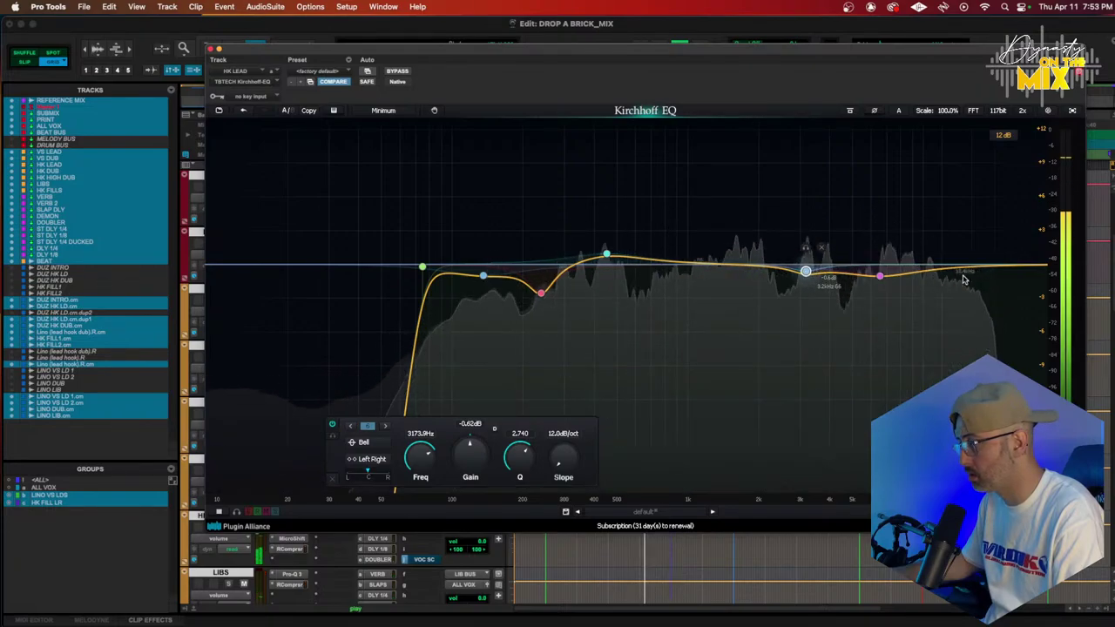
Add a +0.87 dB bell boost at 14350 Hz to HK LEAD and close the Kirchhoff-EQ
mouse_move(966, 266)
mouse_down()
mouse_move(972, 249)
mouse_move(962, 259)
mouse_up()
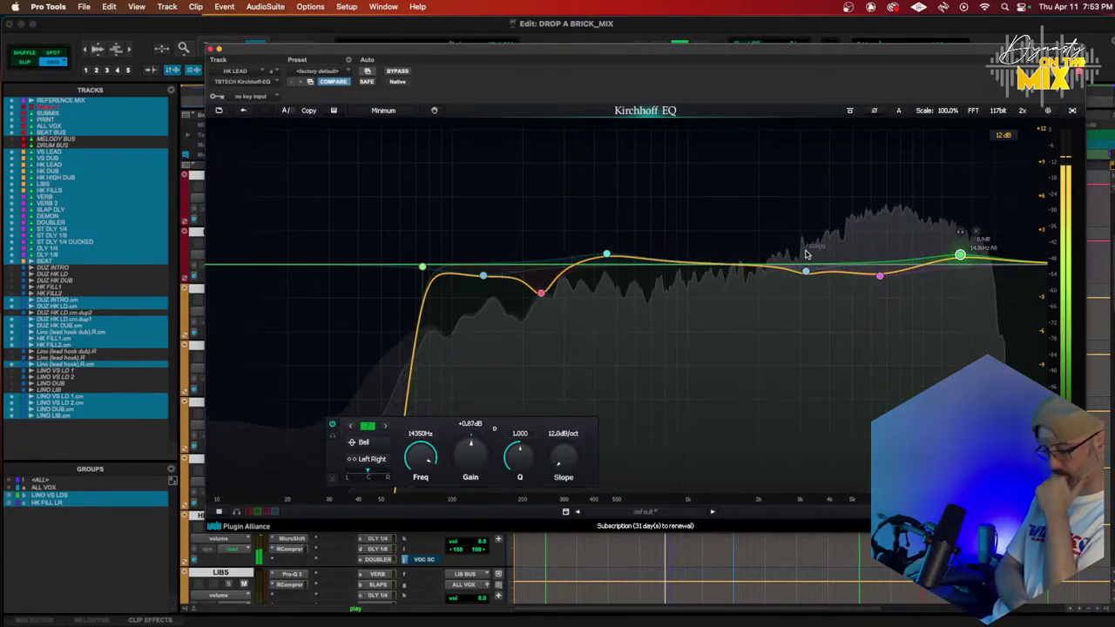
key(space)
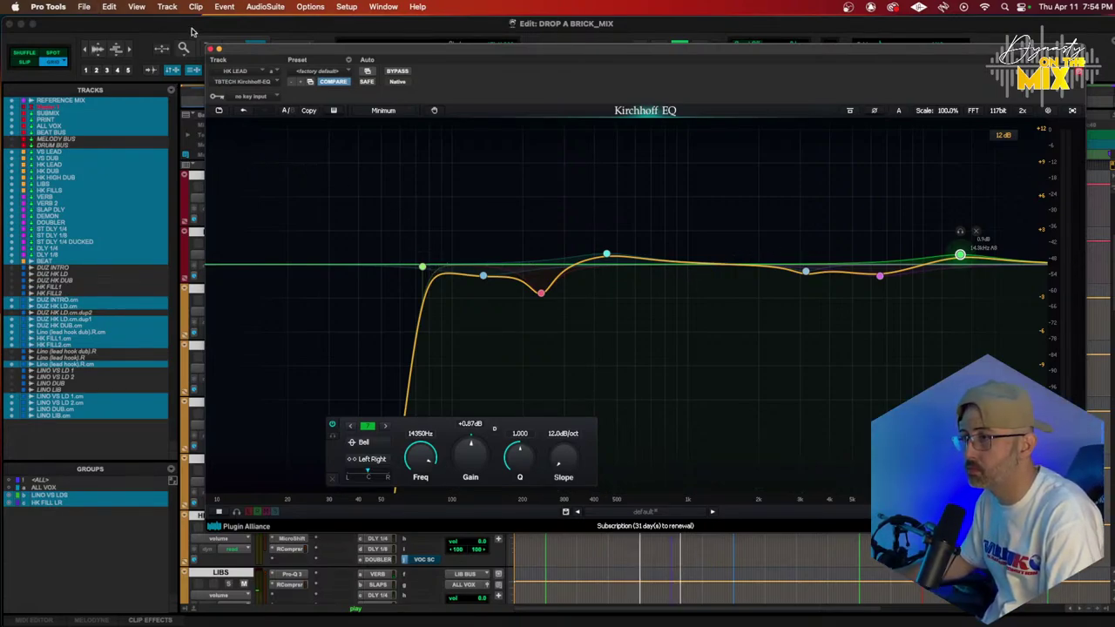
click(214, 50)
During playback, disable the LINO VS LDS group and set LINO VSLD1's volume to -4.6 dB and LINO VSLD2's to -4.9 dB
key(space)
scroll(627, 332, down, 5)
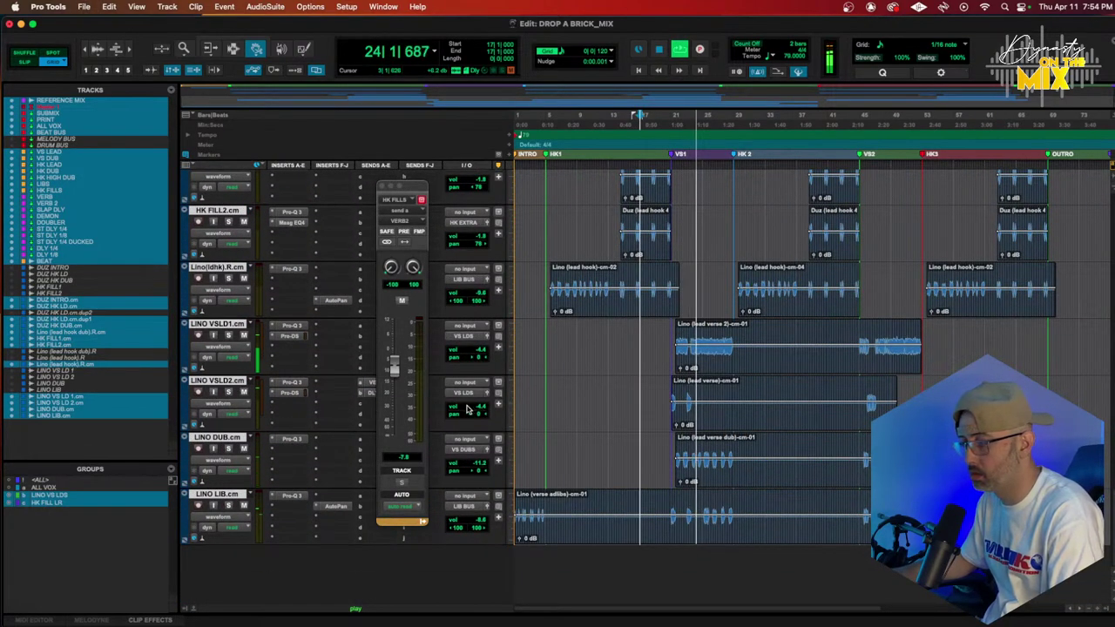
click(113, 495)
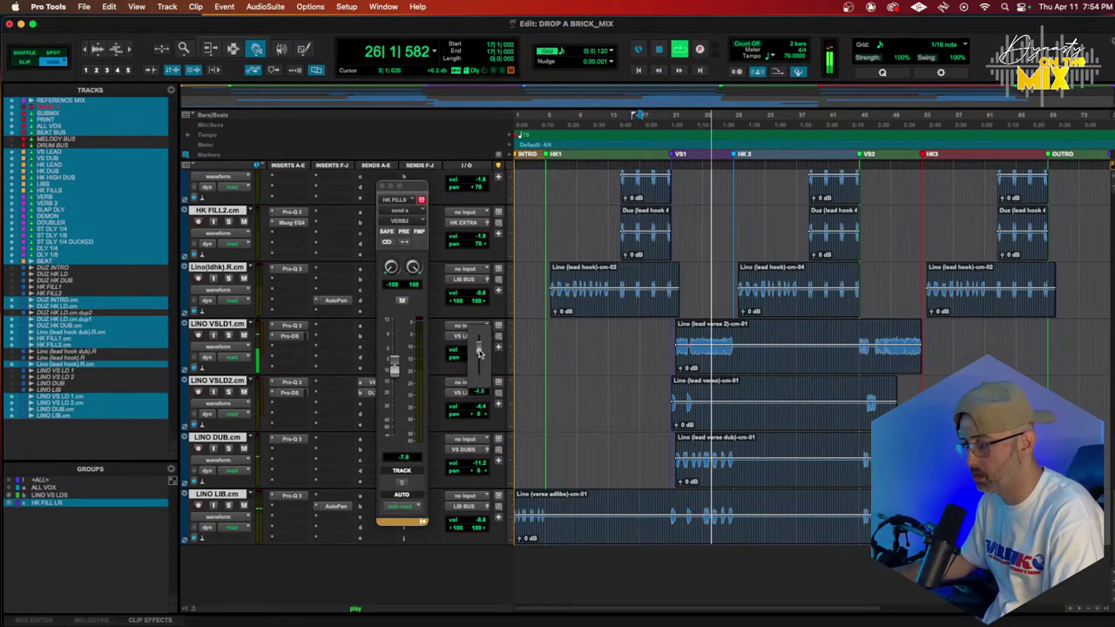
click(480, 408)
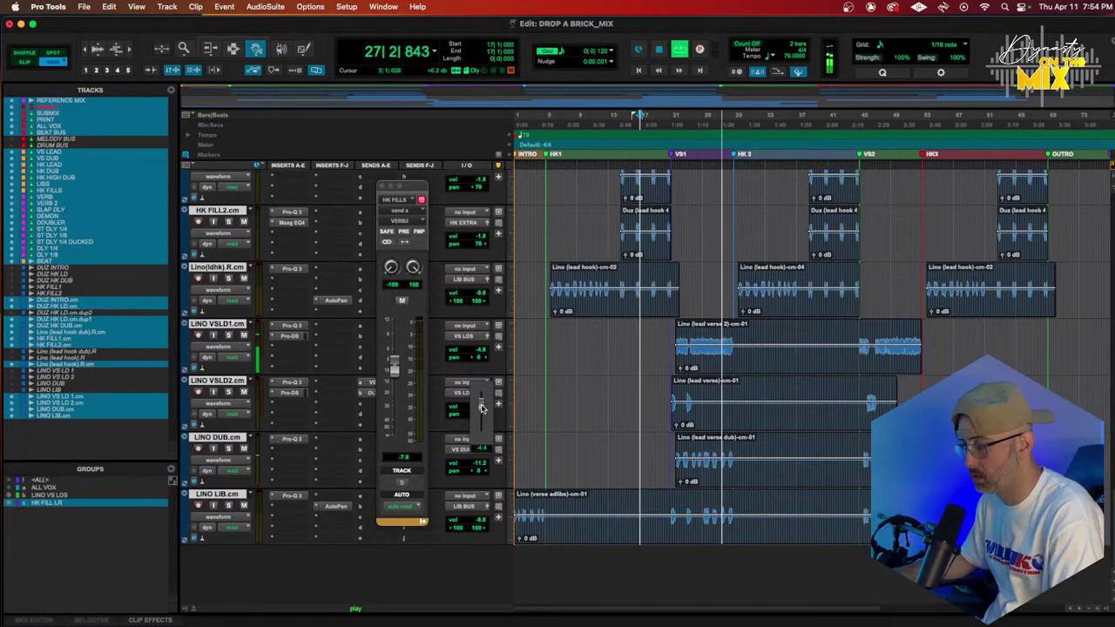
drag(480, 408, 480, 411)
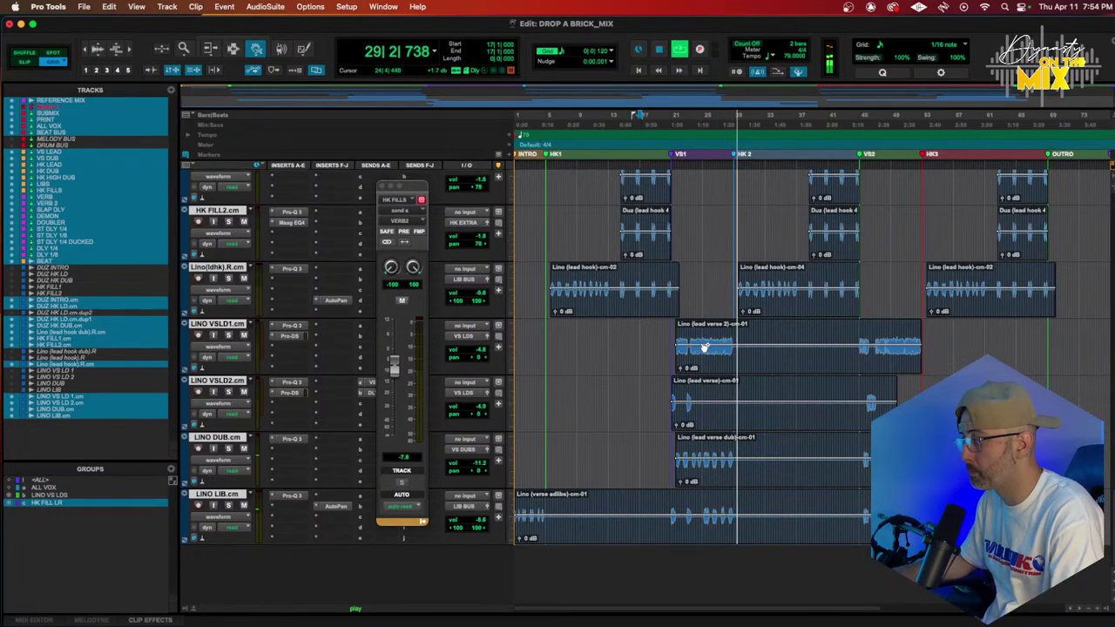
Review the tracks while listening through HK 2, and restart playback from bar 44 just before VS2
scroll(701, 348, up, 5)
scroll(701, 348, up, 6)
scroll(701, 347, down, 4)
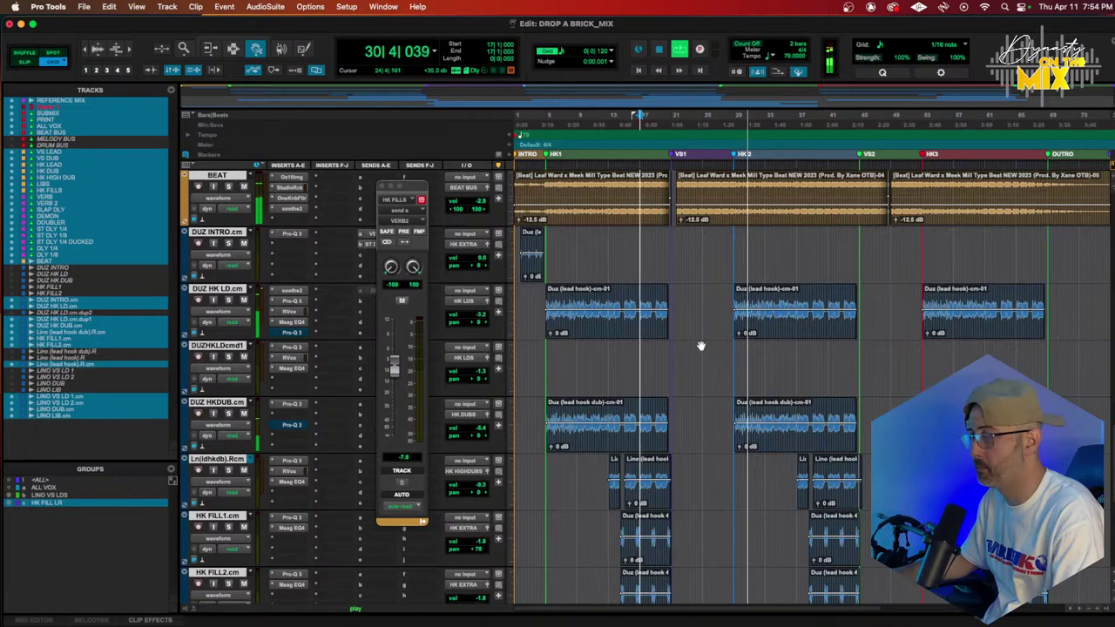
scroll(699, 344, down, 5)
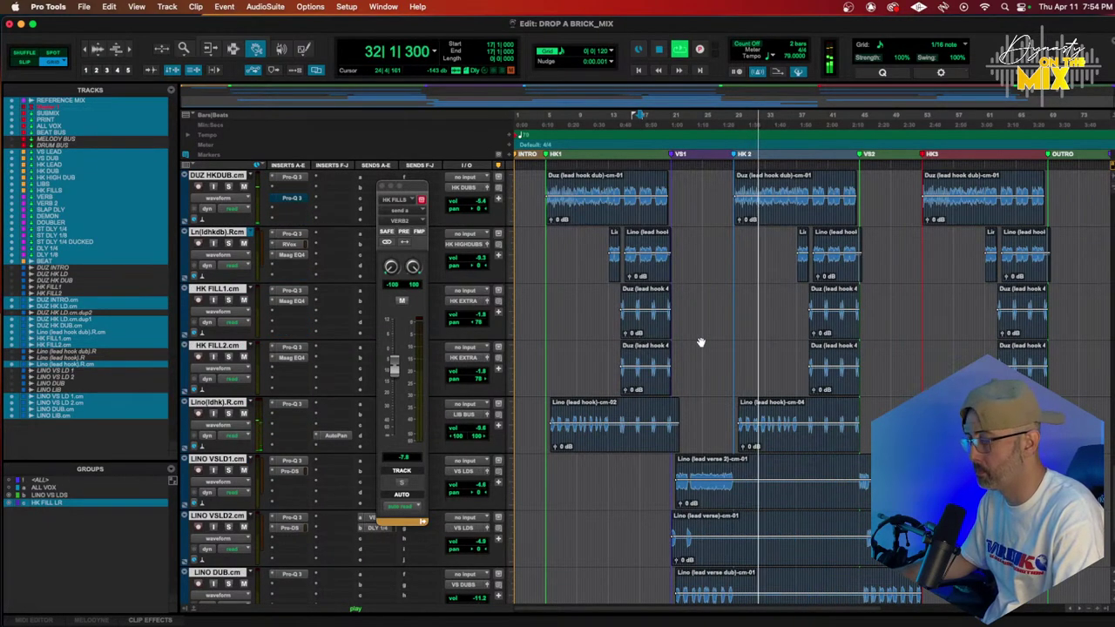
scroll(700, 342, up, 3)
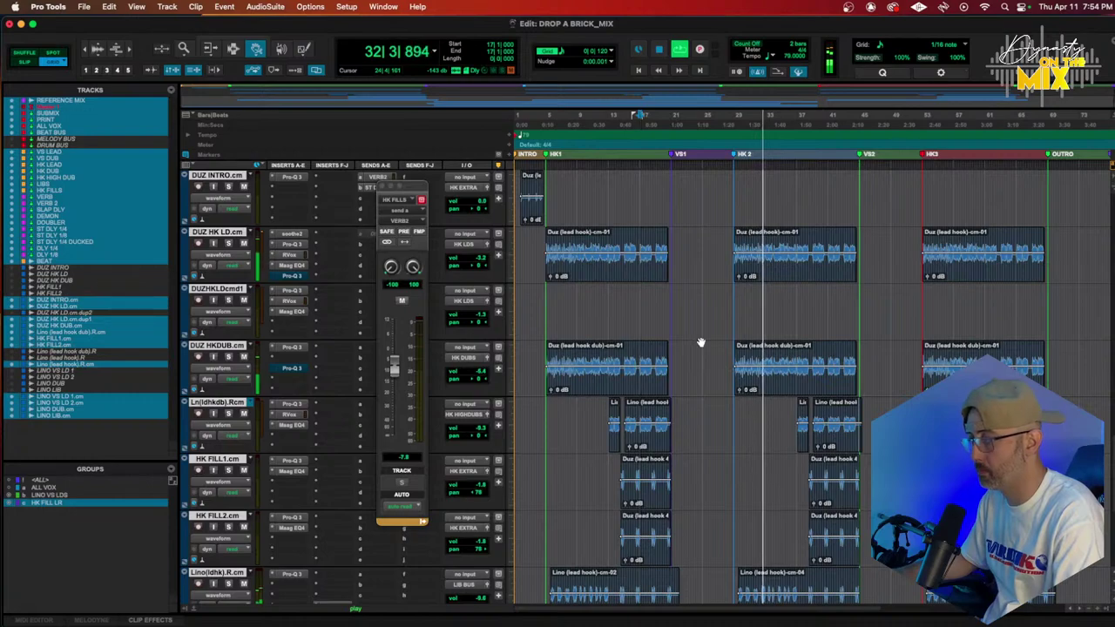
scroll(699, 342, up, 3)
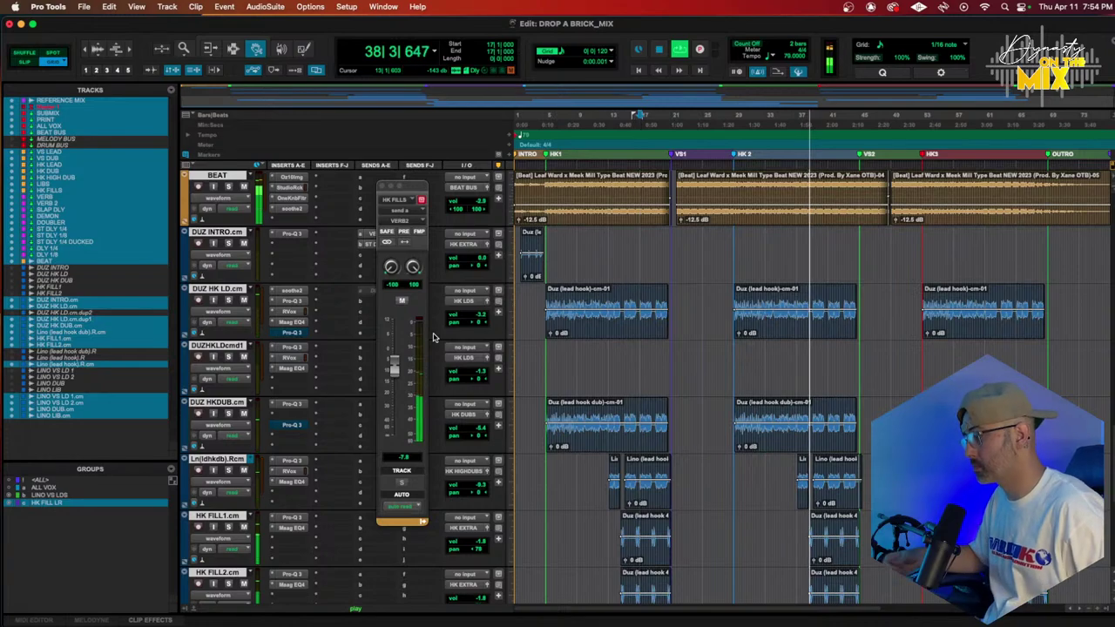
click(855, 114)
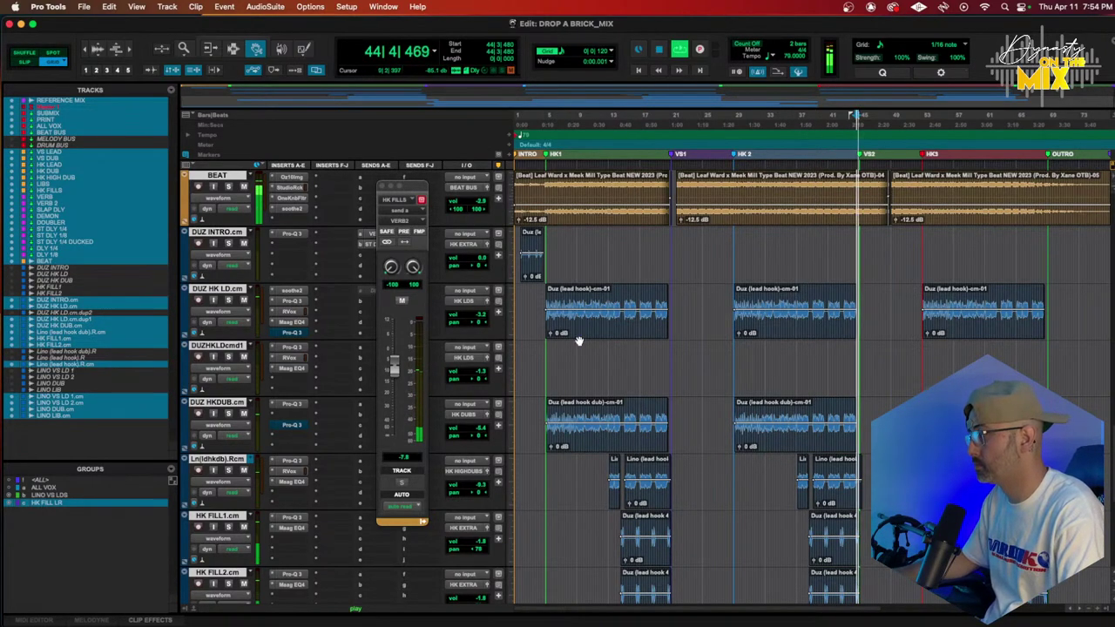
scroll(287, 394, up, 15)
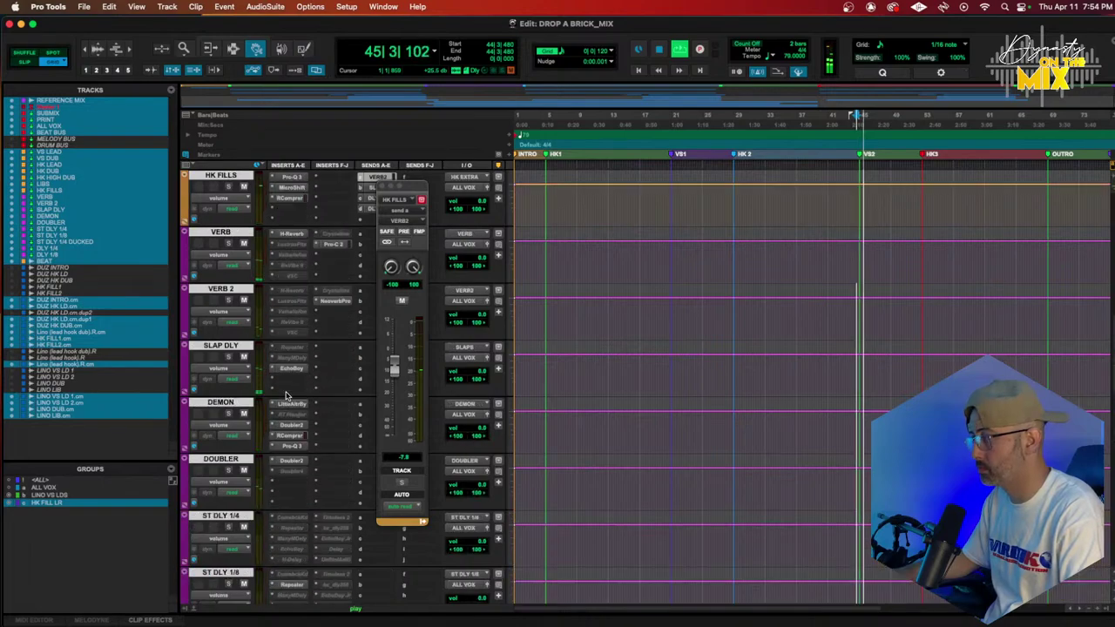
scroll(287, 394, down, 20)
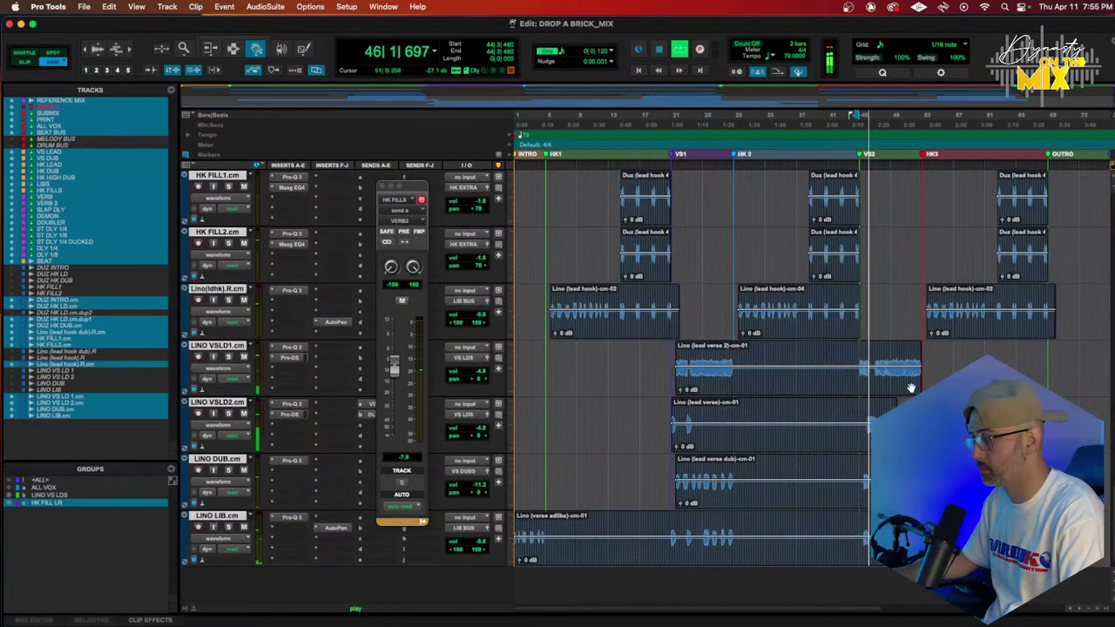
Select the VS2 section of LINO VSLD1 and LINO VSLD2, adjust its clip gain slightly and stop playback
key(F7)
drag(858, 373, 933, 427)
key(super+bracketright)
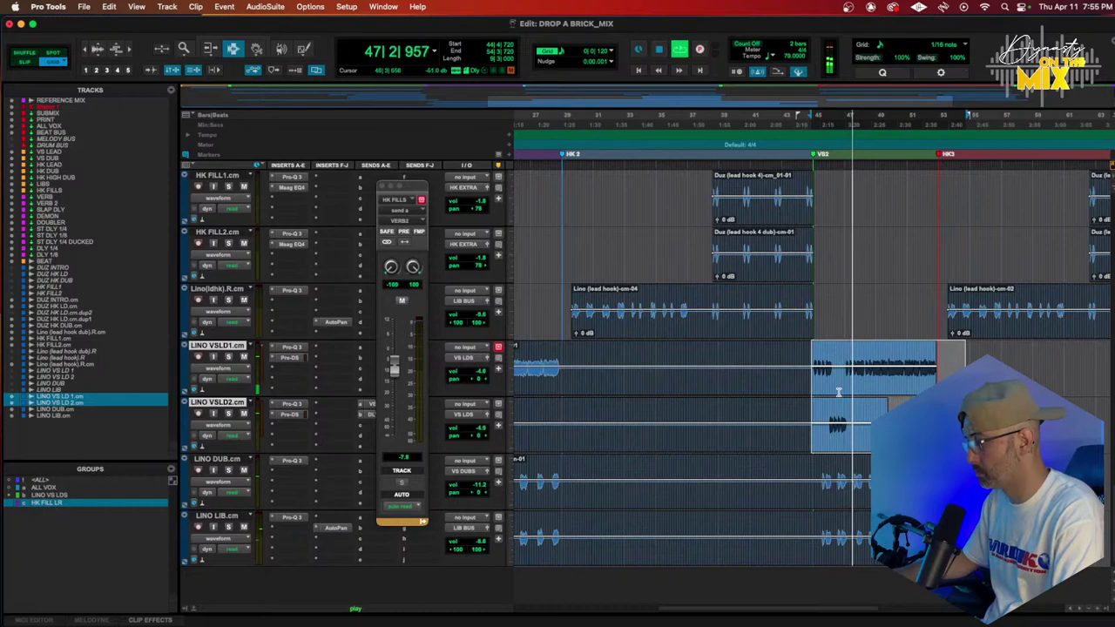
key(super+bracketright)
key(super+bracketright)
key(super+bracketright)
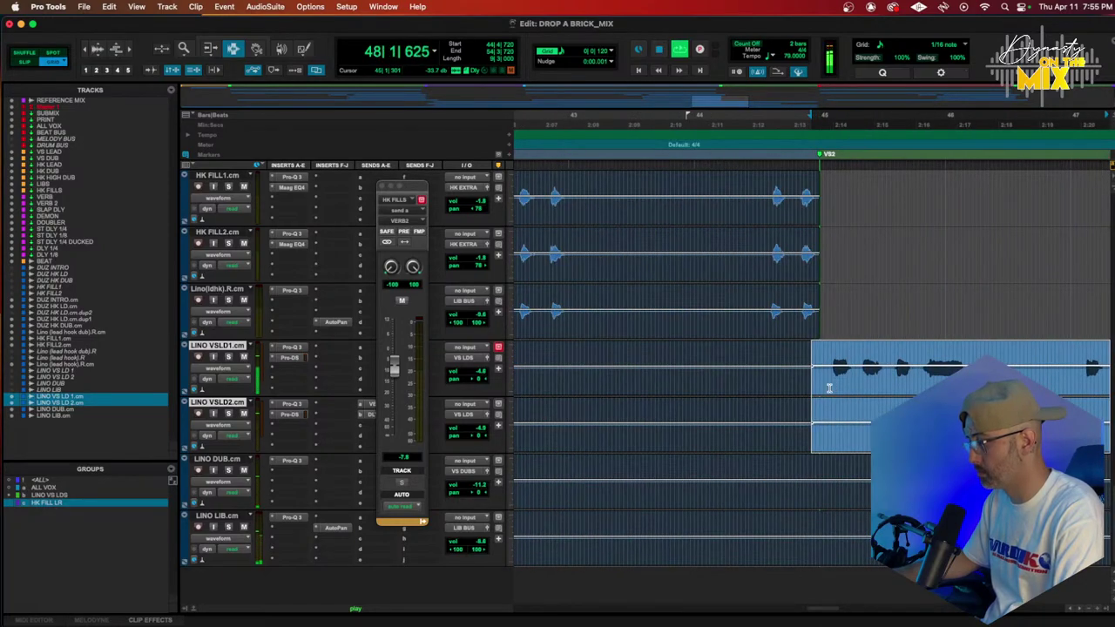
key(super+bracketleft)
key(super+bracketleft)
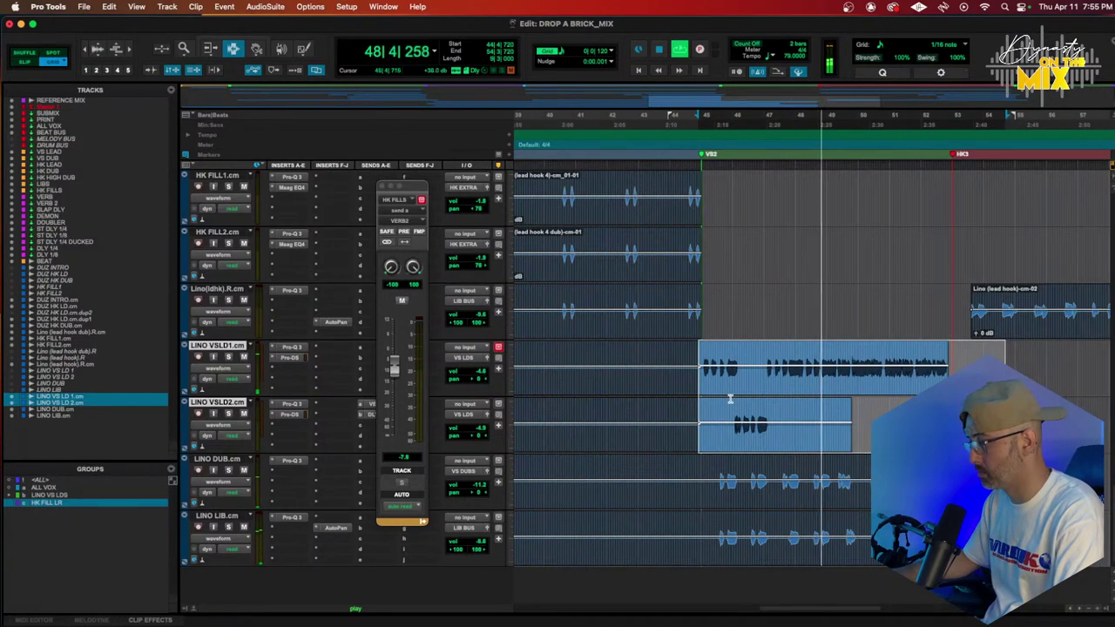
key(super+bracketleft)
key(super+bracketleft)
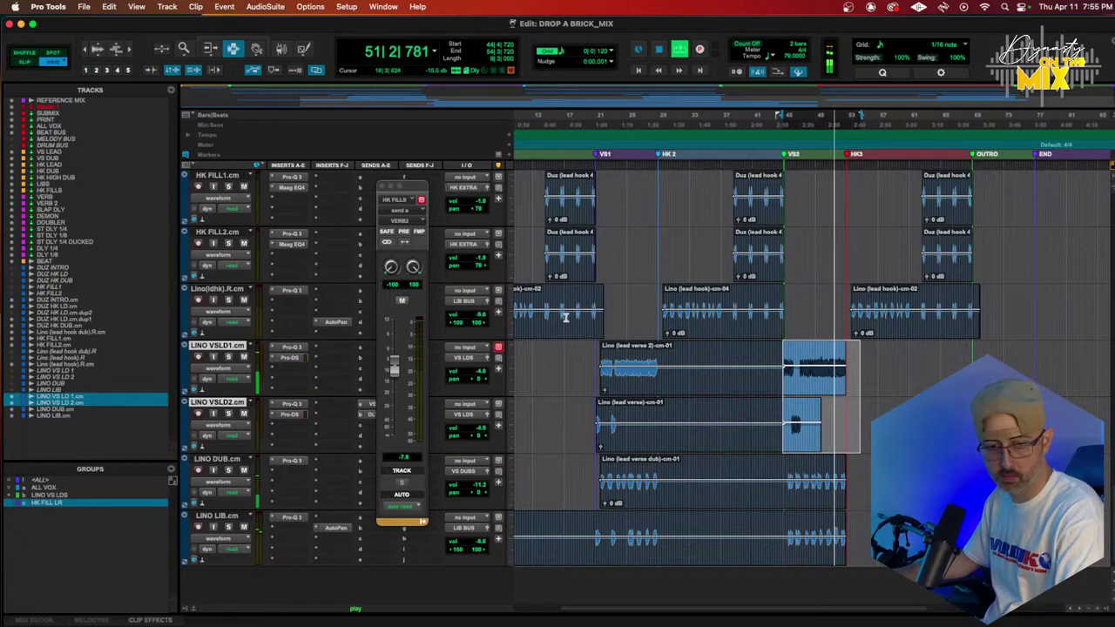
key(space)
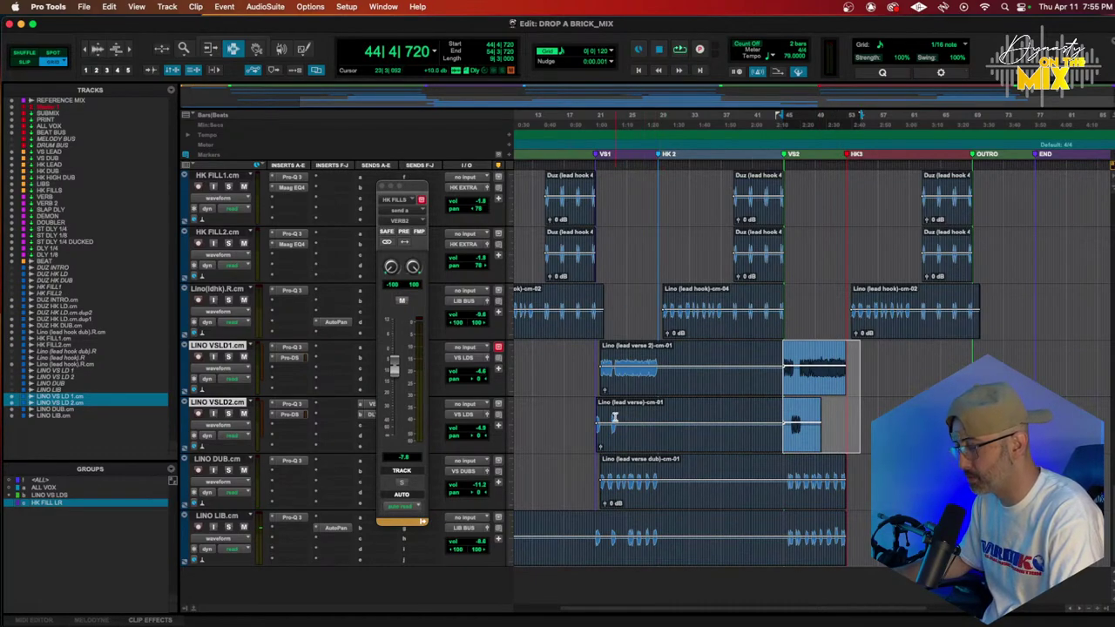
Delete the empty stretches between VS1 and VS2 from LINO VSLD2 and LINO VSLD1, and trim the silent tails of the LINO VSLD2 clips
drag(623, 424, 772, 417)
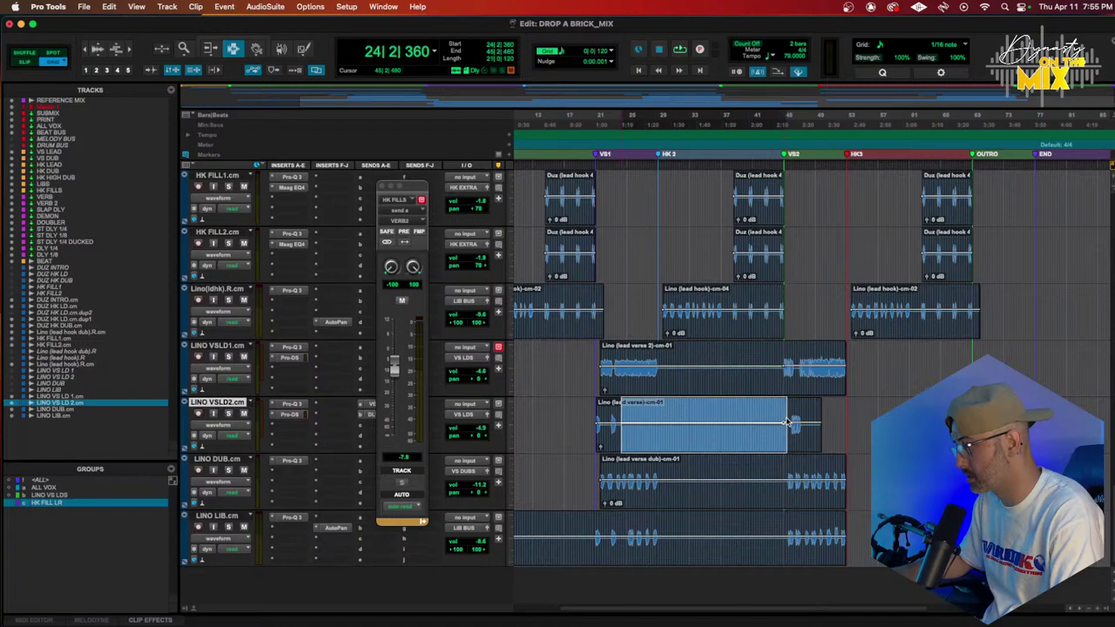
key(Delete)
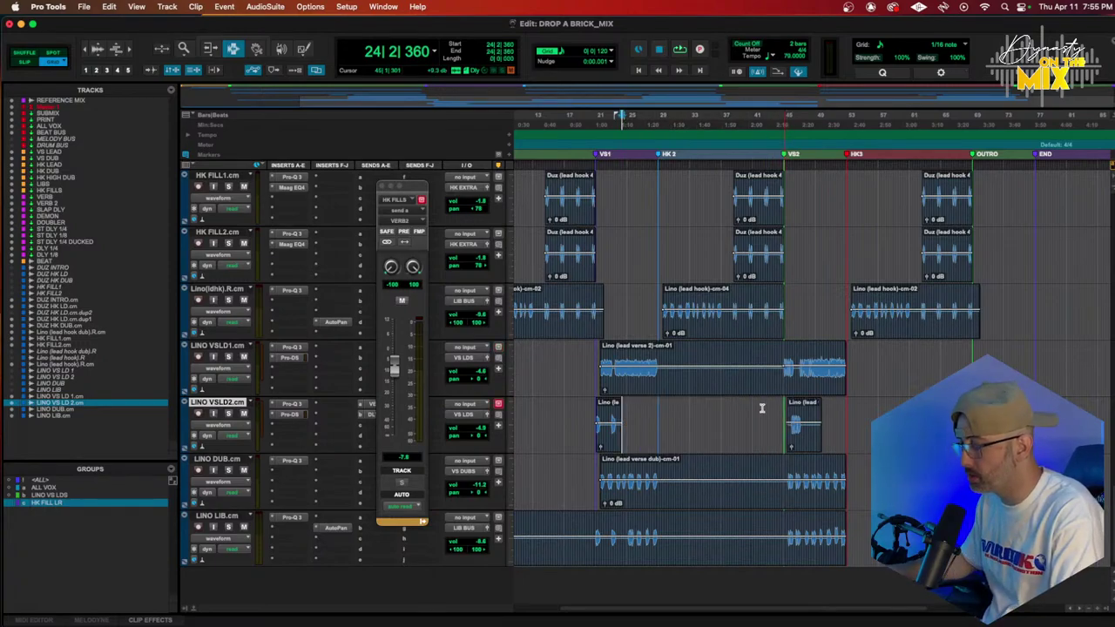
drag(657, 376, 770, 385)
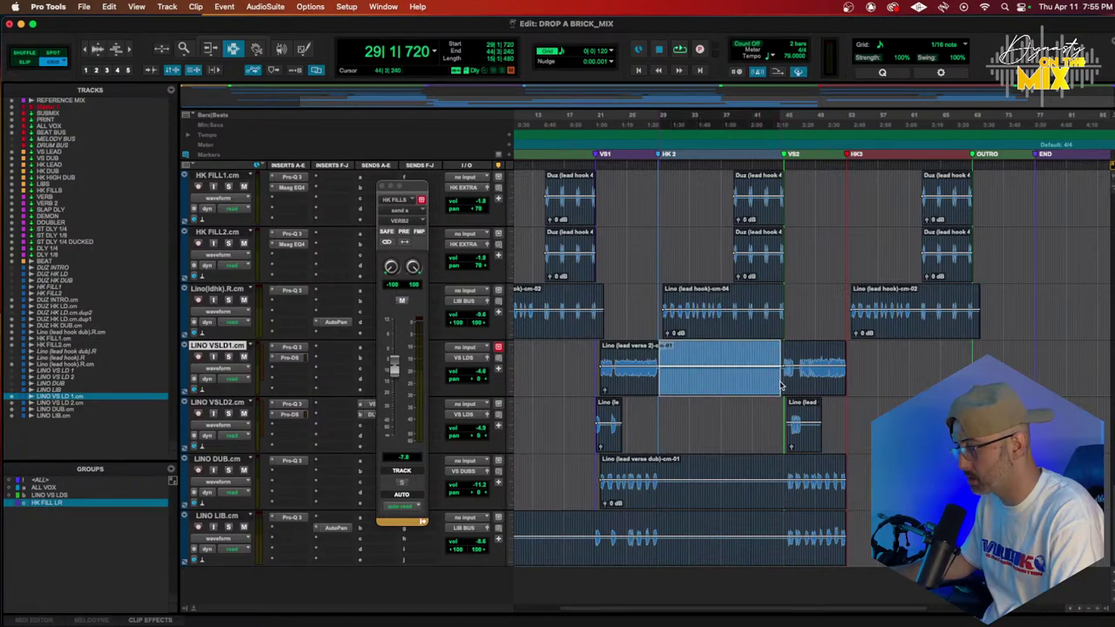
key(Delete)
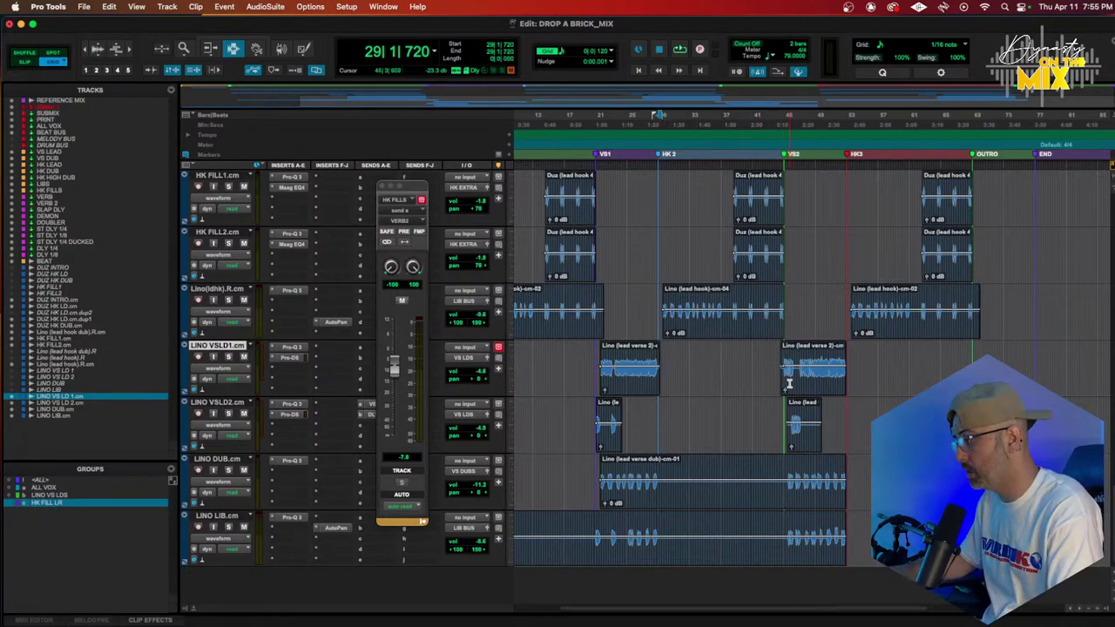
click(807, 428)
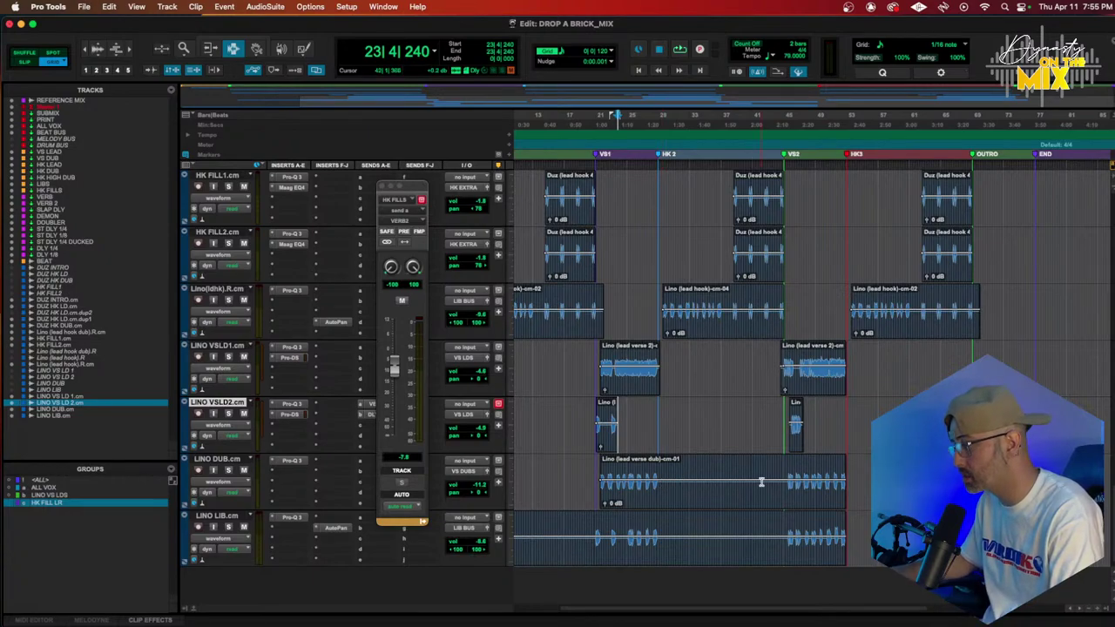
scroll(761, 482, up, 5)
key(Return)
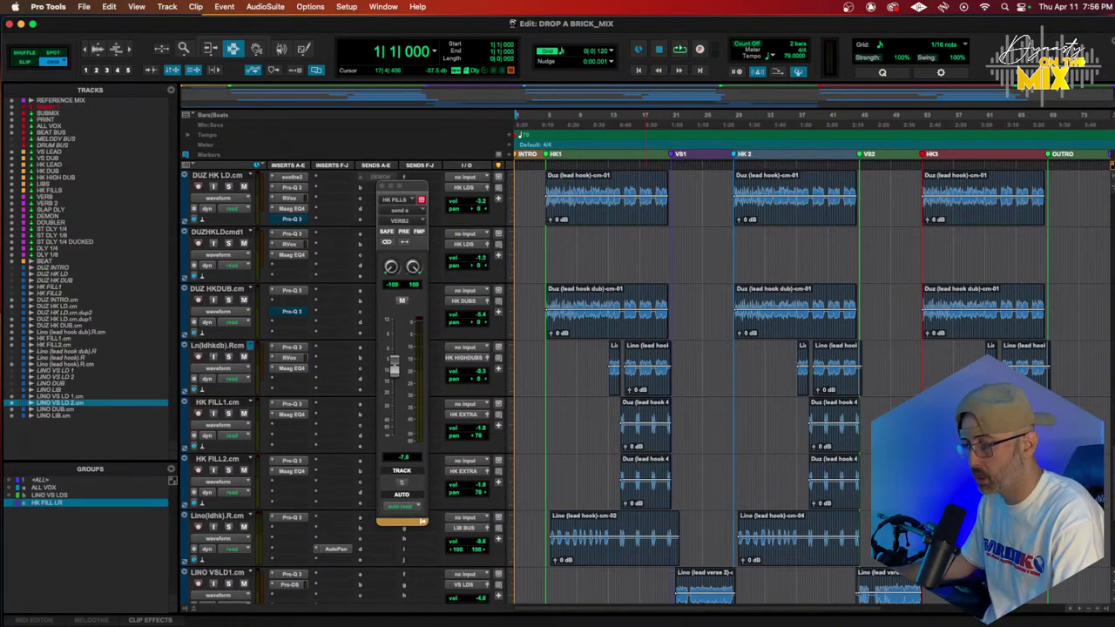
Switch to Safari, search YouTube for "javele cartel we major", look through the results and minimize the browser
mouse_move(418, 620)
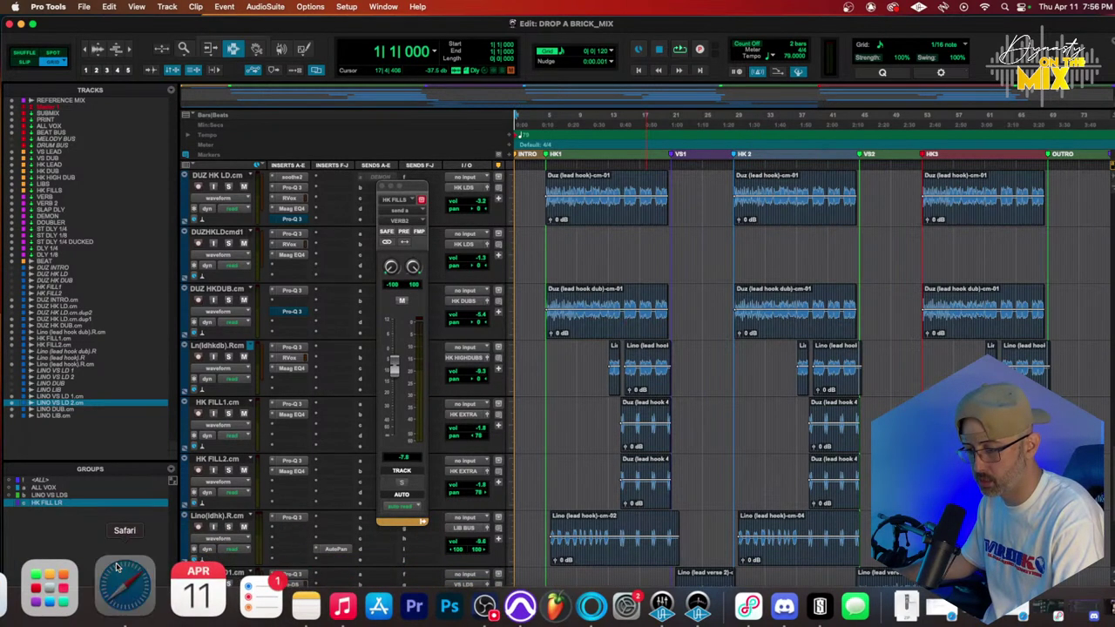
click(123, 581)
triple_click(517, 80)
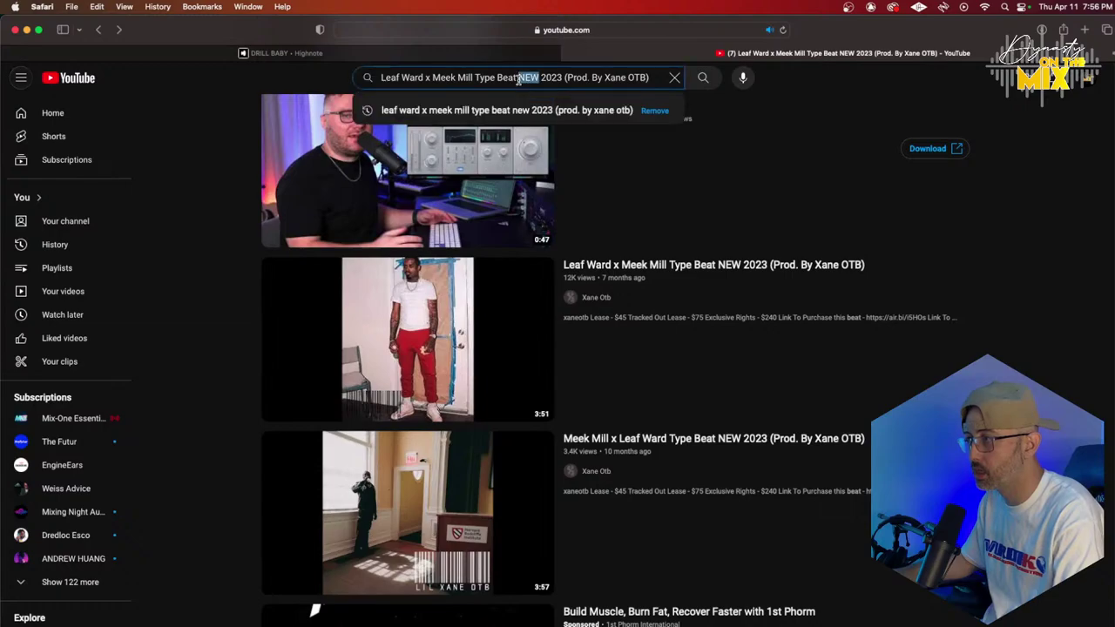
text(javele ca)
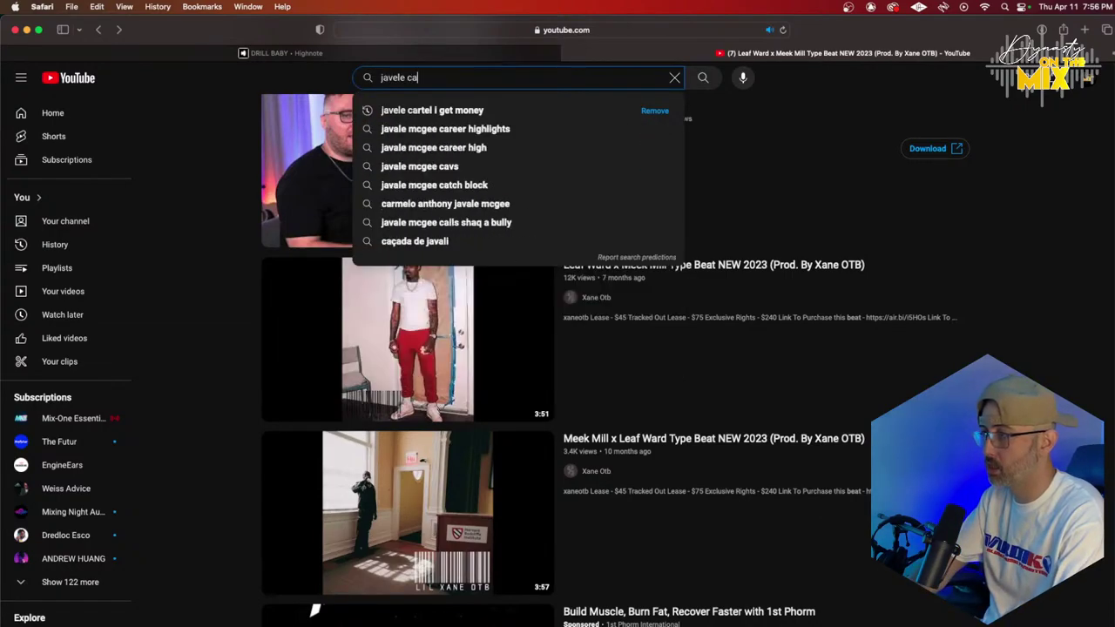
text(rtel we major)
key(Return)
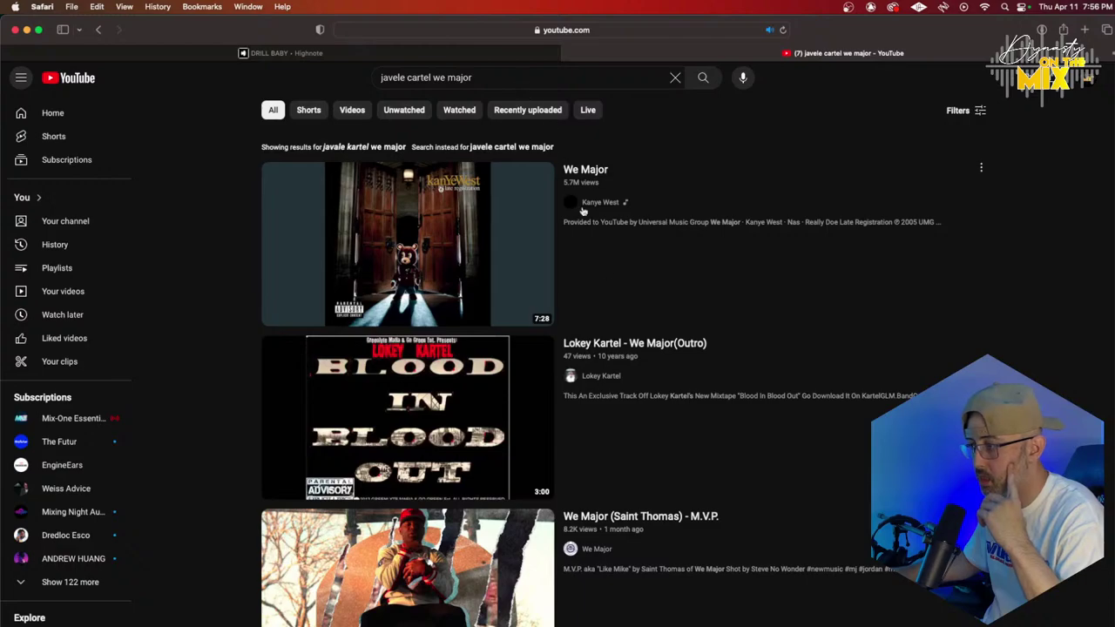
scroll(619, 301, down, 3)
scroll(667, 340, down, 15)
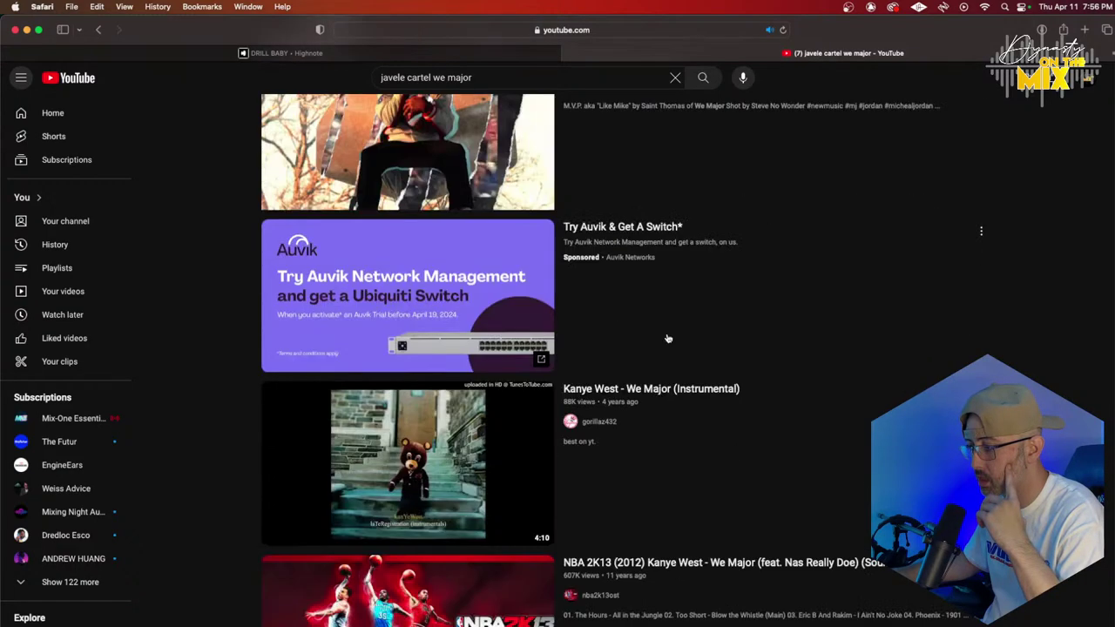
scroll(667, 338, down, 3)
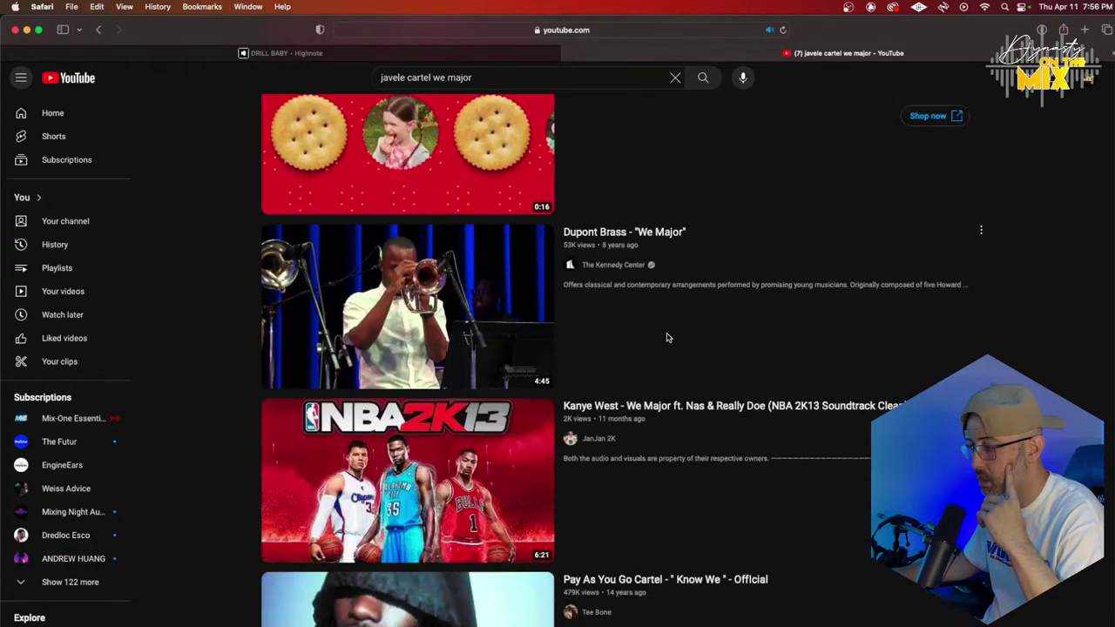
scroll(667, 338, up, 20)
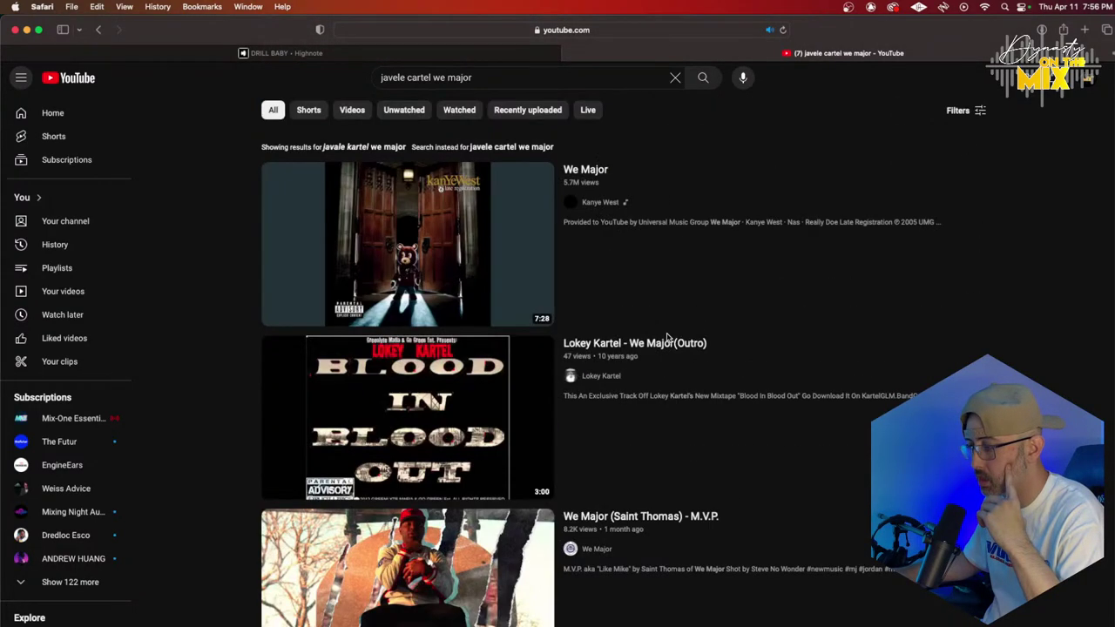
click(554, 55)
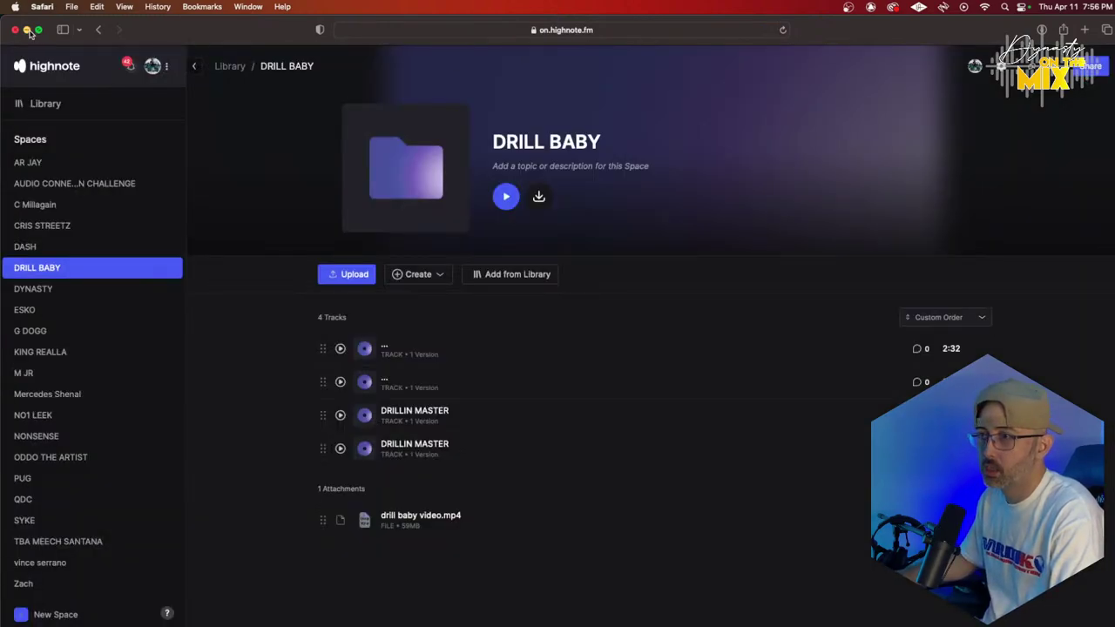
click(27, 30)
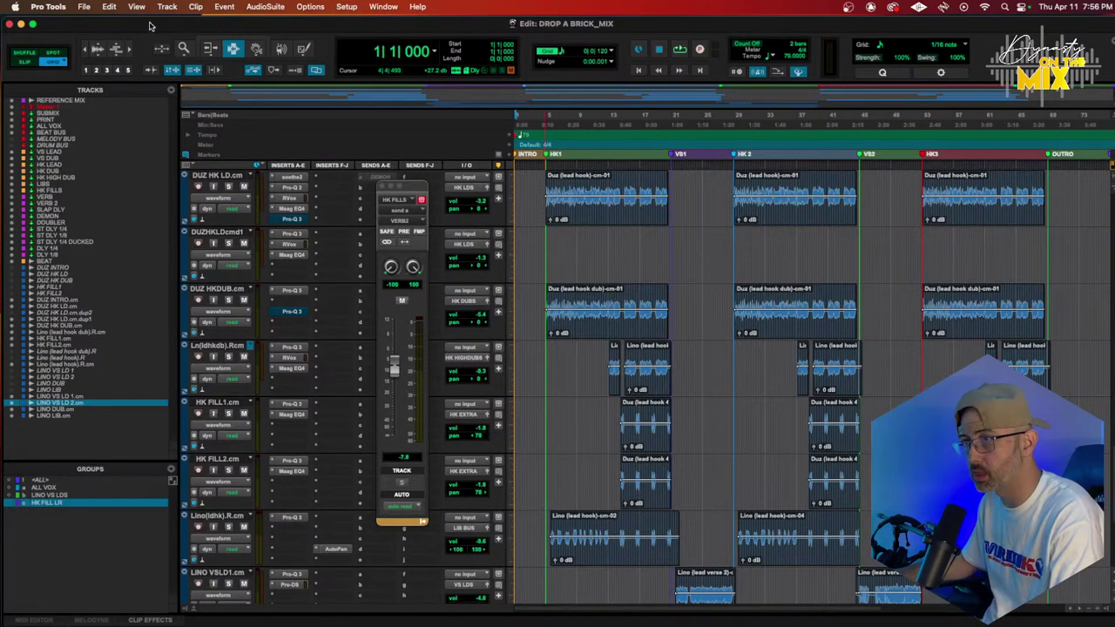
Close the DROP A BRICK_MIX session and transition the OBS program output to the PODCAST scene
click(83, 7)
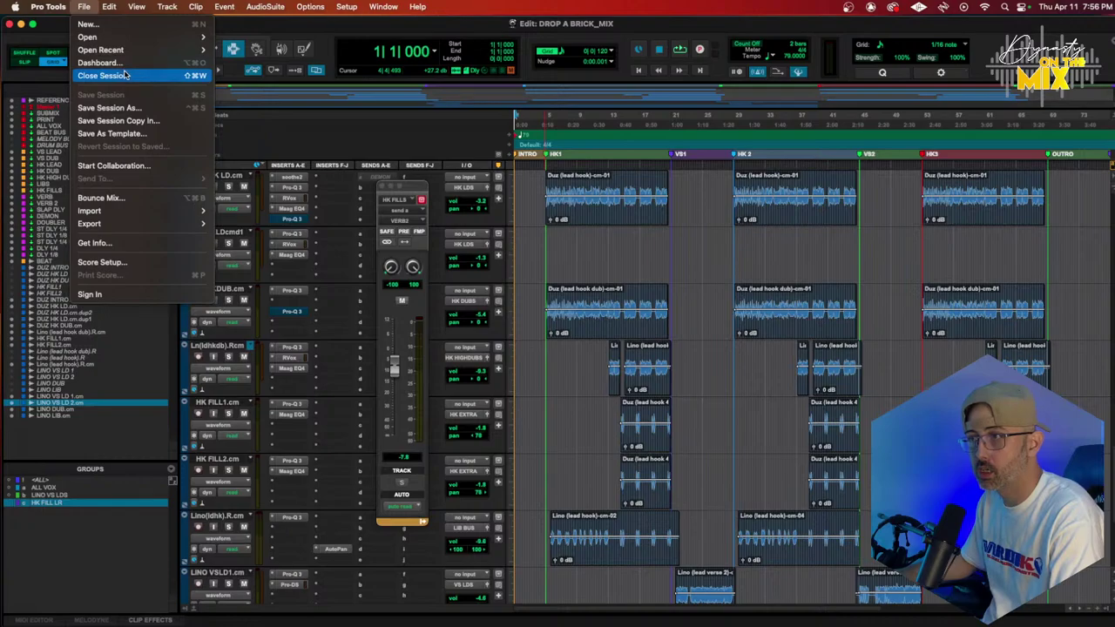
click(125, 74)
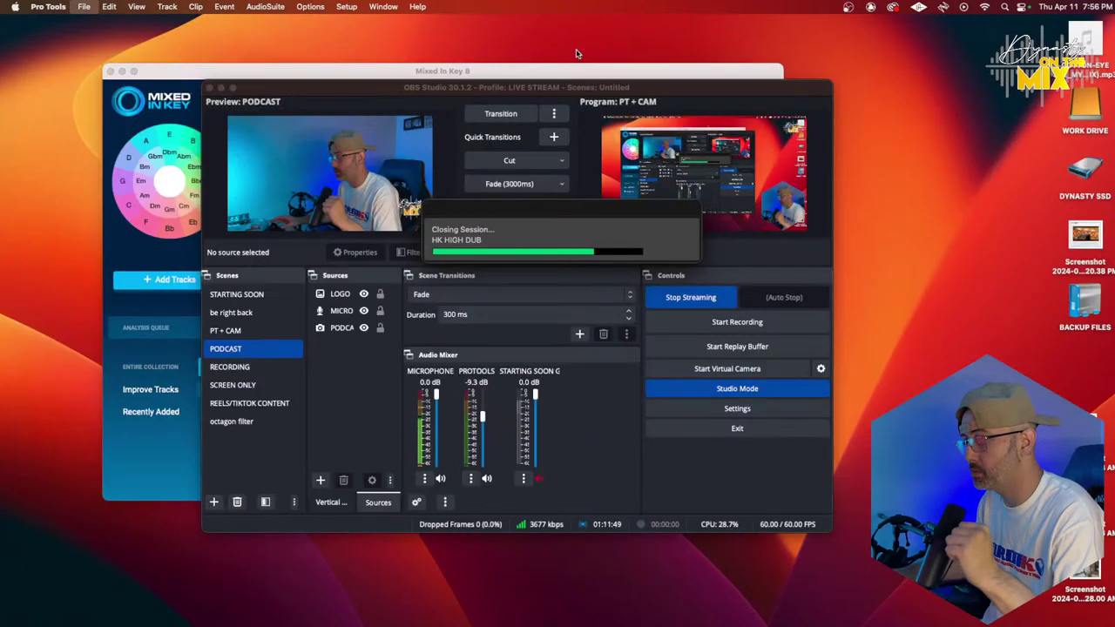
click(512, 114)
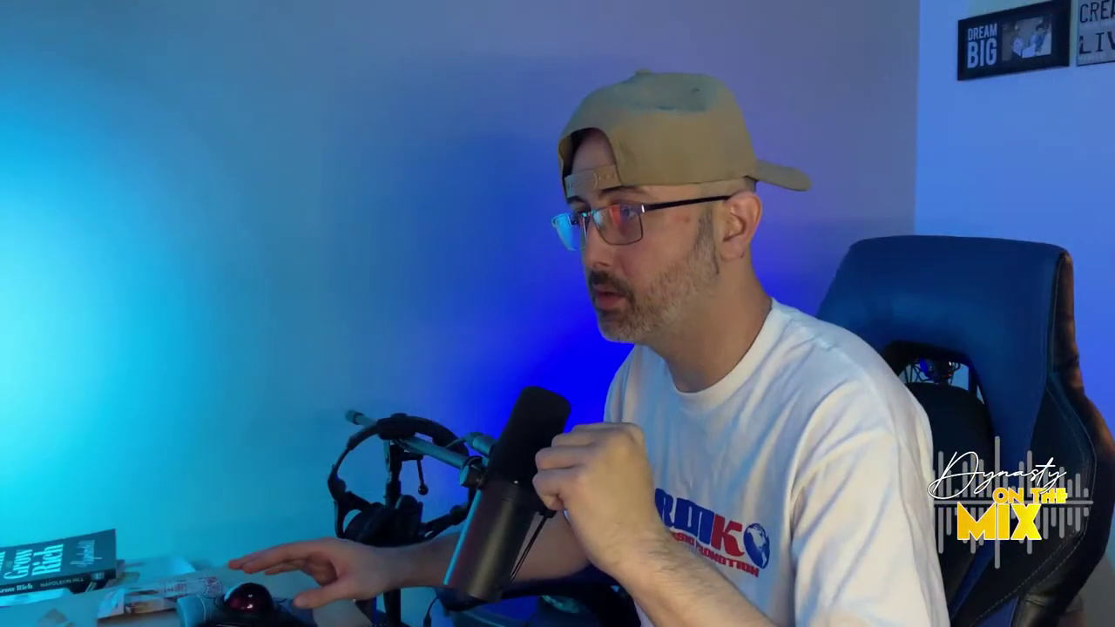